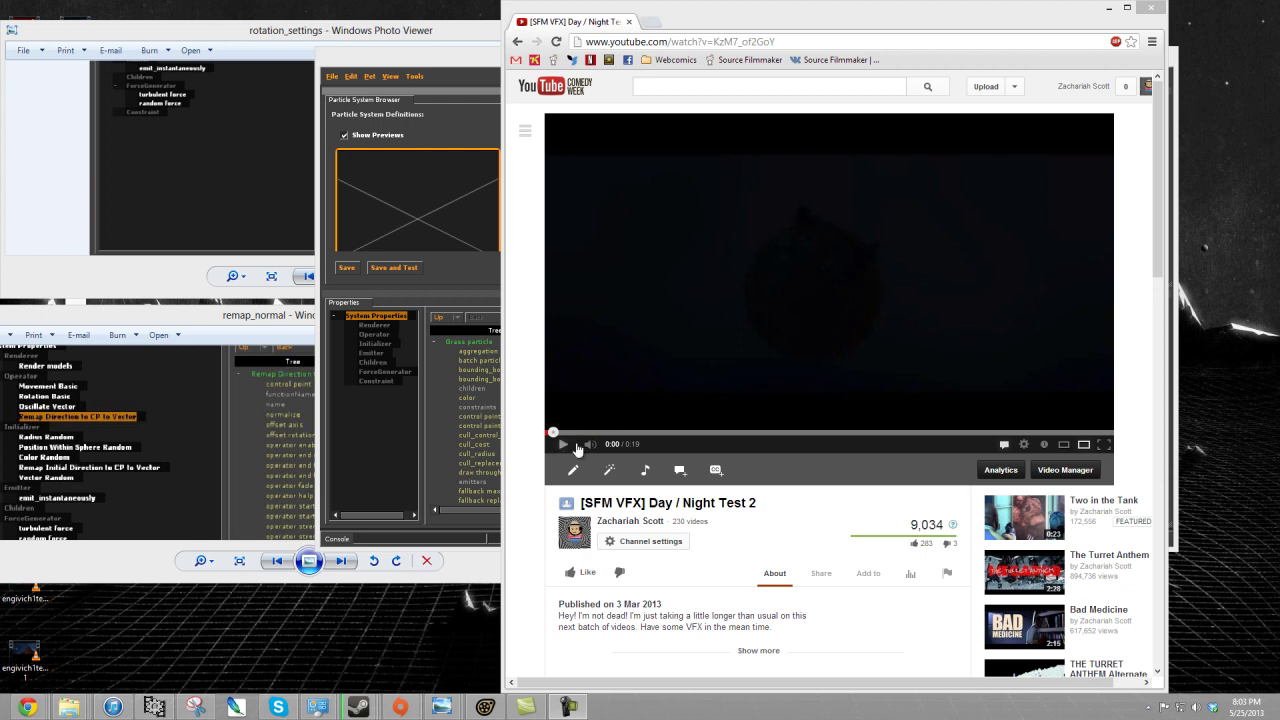
- Maximize the browser window and play the Day / Night Test 2 video, pausing it near the end
left_click_drag(762, 8, 612, 47)
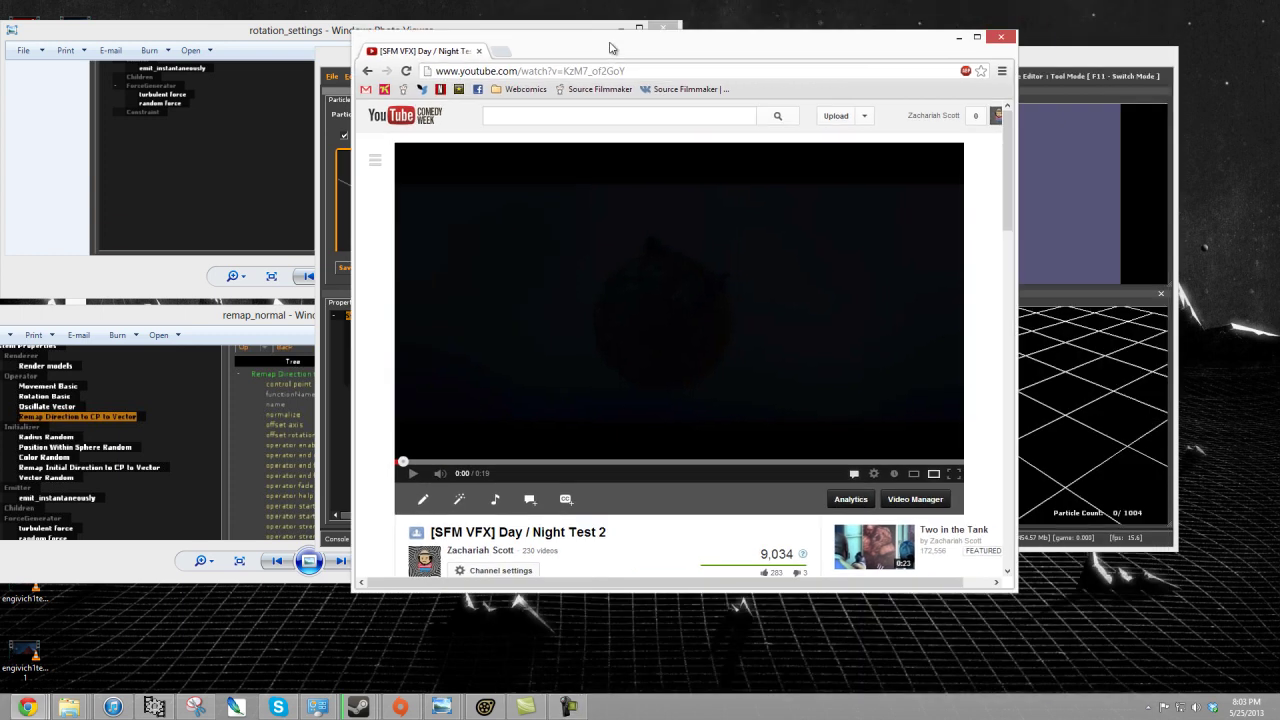
double_click(612, 47)
left_click(168, 431)
left_click(193, 431)
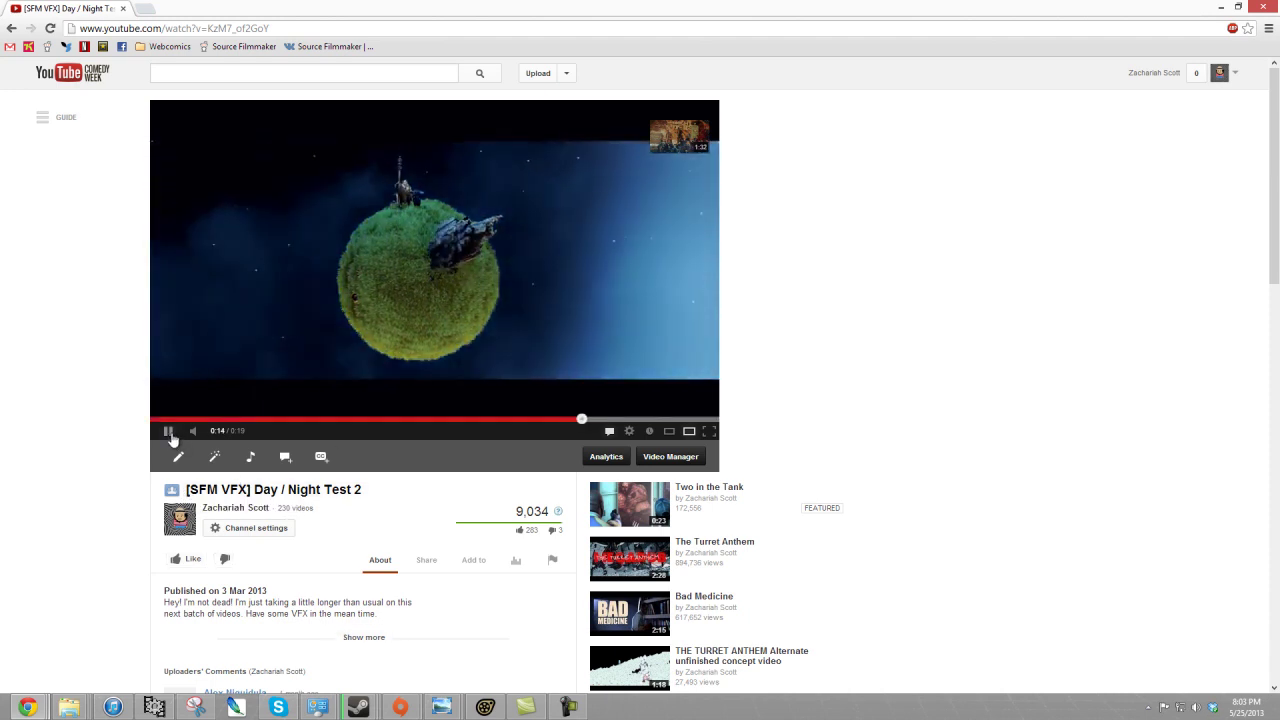
left_click(169, 432)
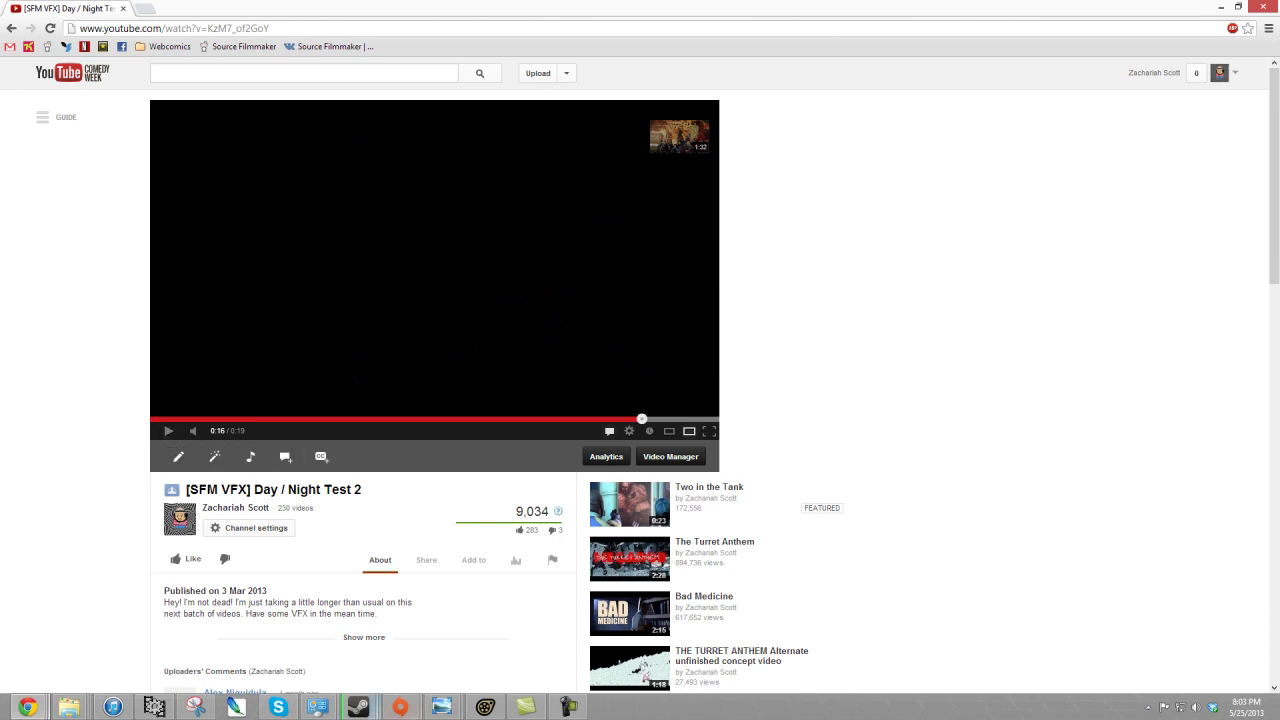
left_click(568, 707)
left_click_drag(784, 517, 899, 521)
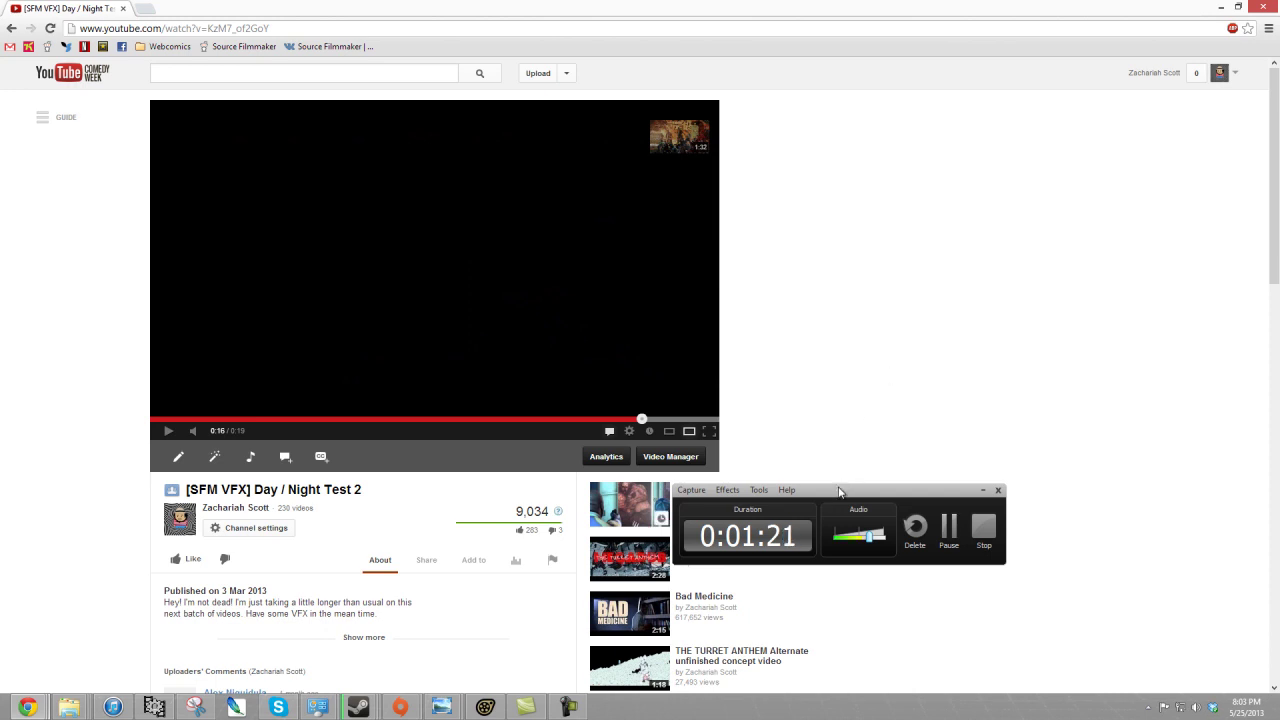
left_click(568, 707)
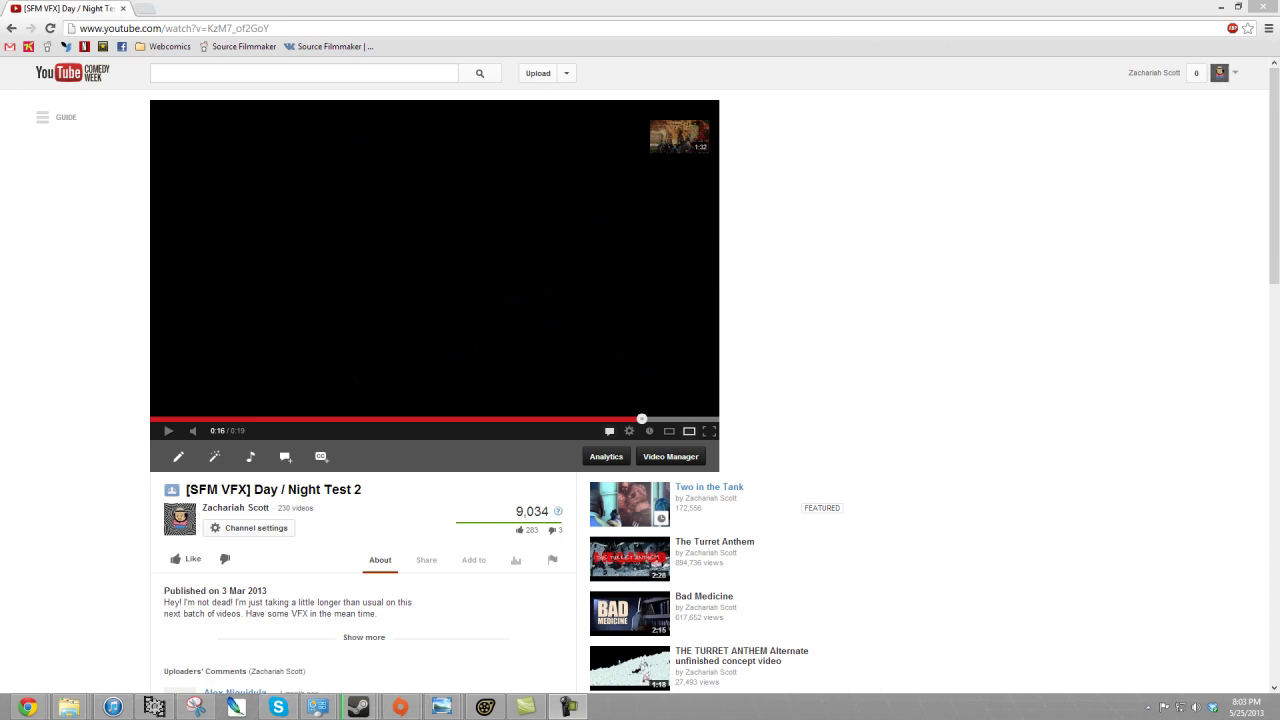
- Move the browser away and reposition the Source Filmmaker particle editor to show the Grass particle definition
left_click_drag(786, 6, 1279, 140)
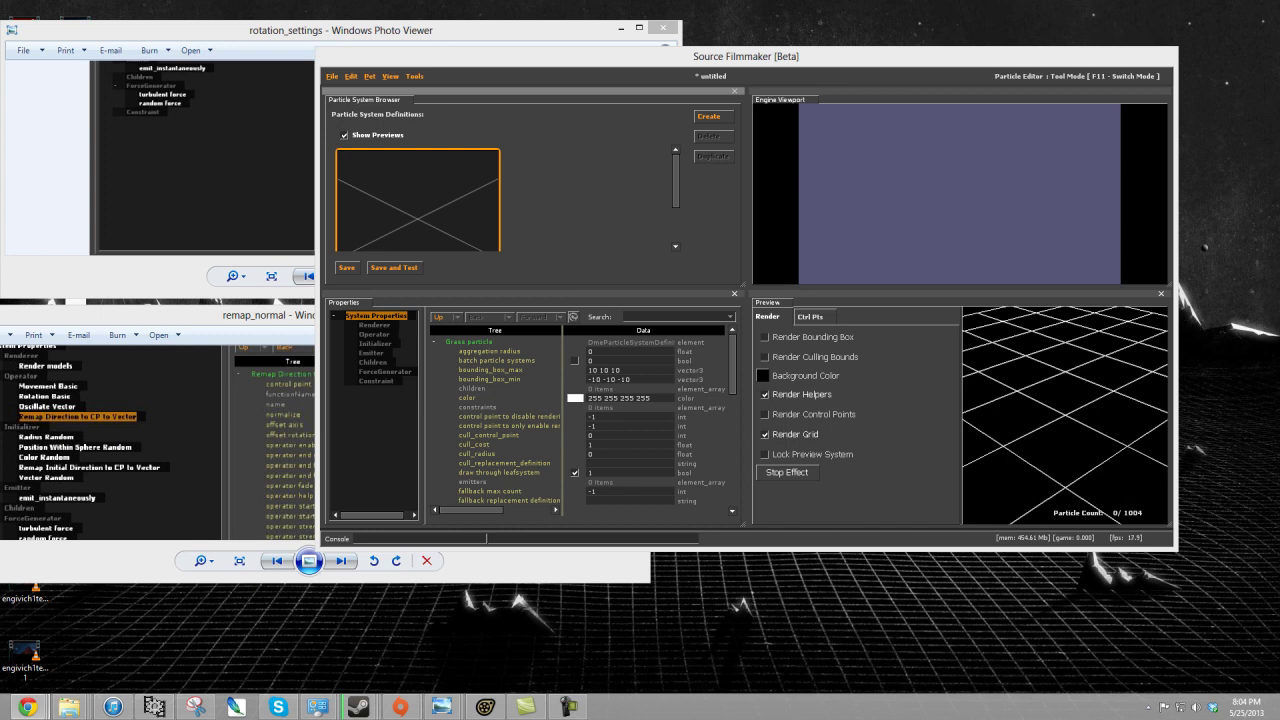
left_click_drag(846, 58, 833, 132)
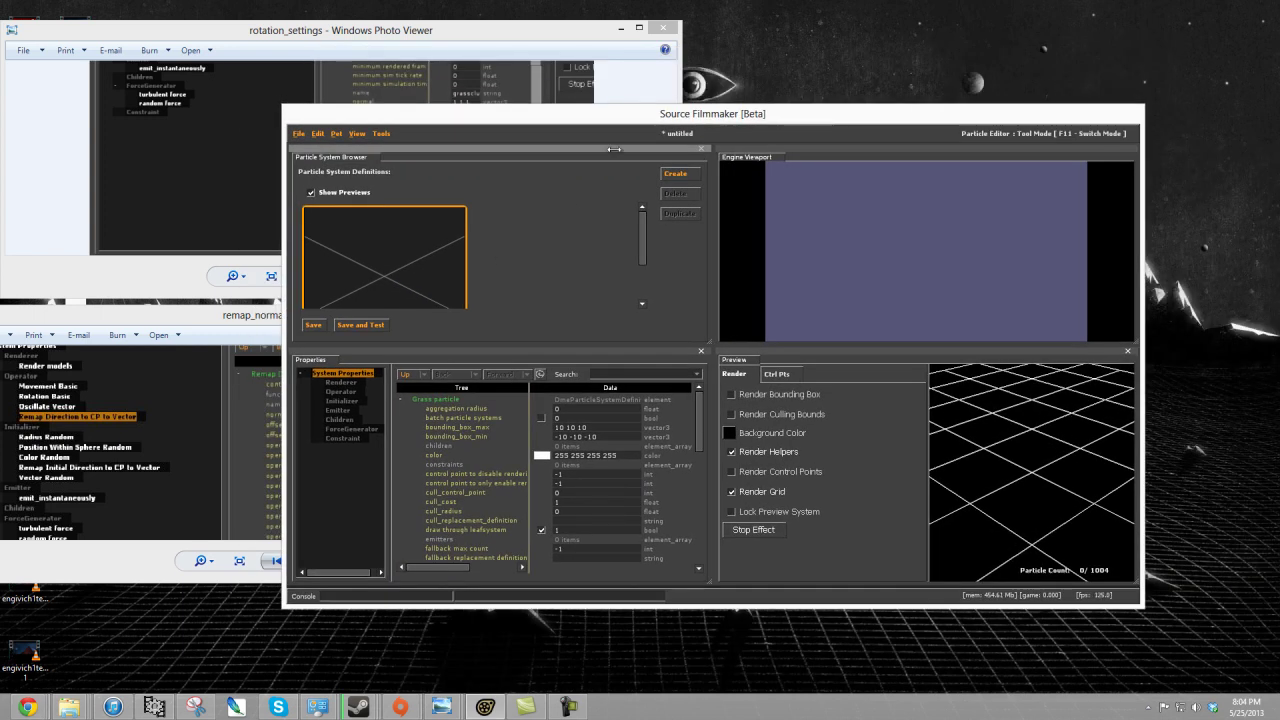
left_click_drag(750, 128, 776, 29)
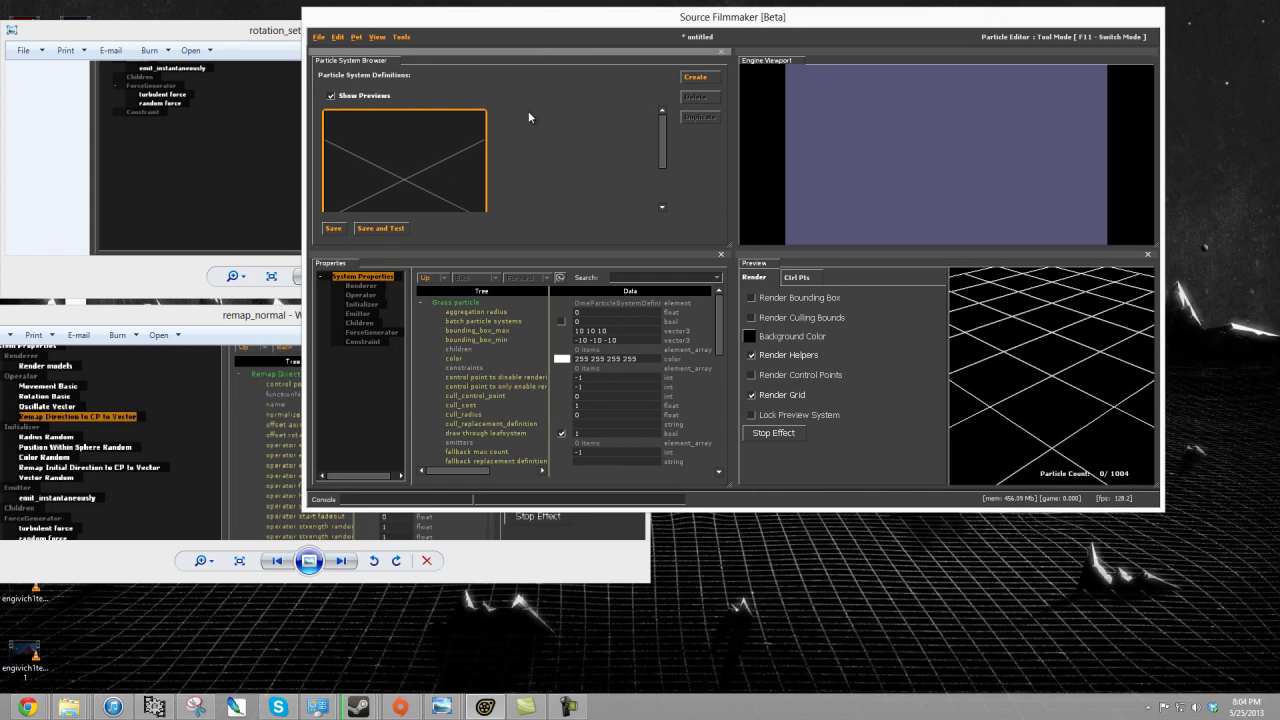
scroll(453, 146, "down", 2)
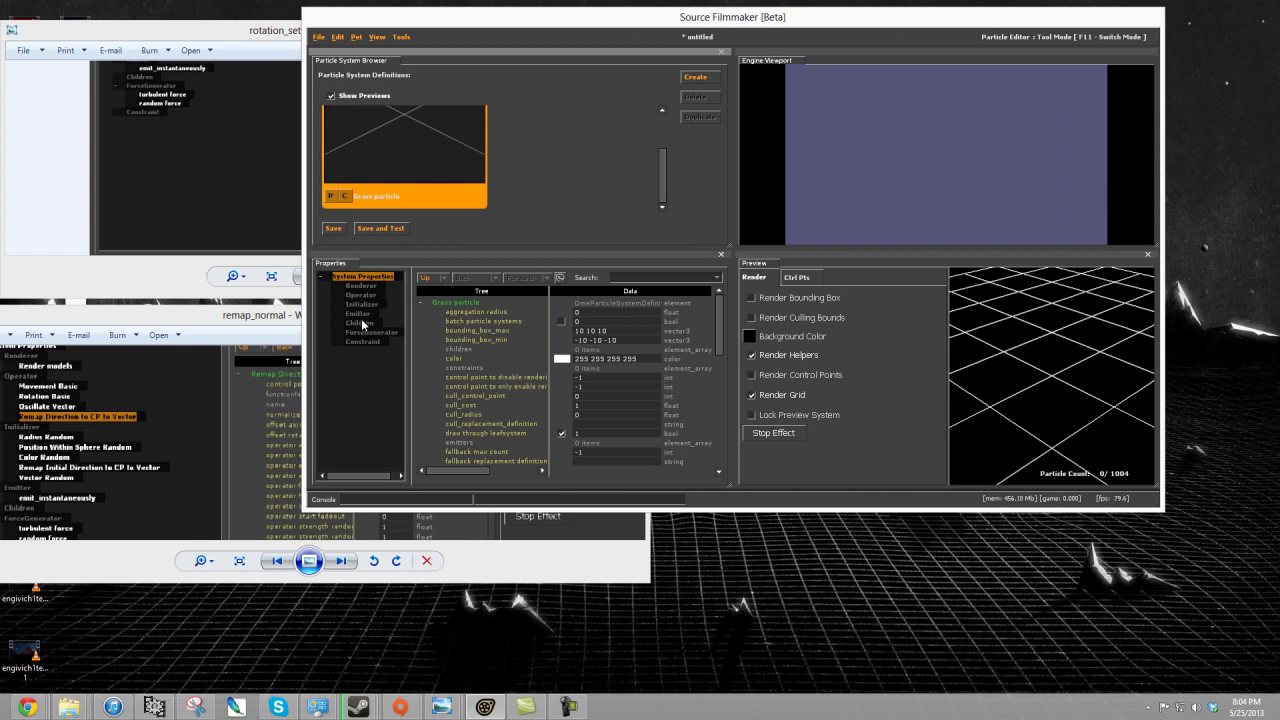
- Bring the rotation_settings and remap_normal reference images forward and examine the particle settings in them
left_click_drag(261, 40, 276, 47)
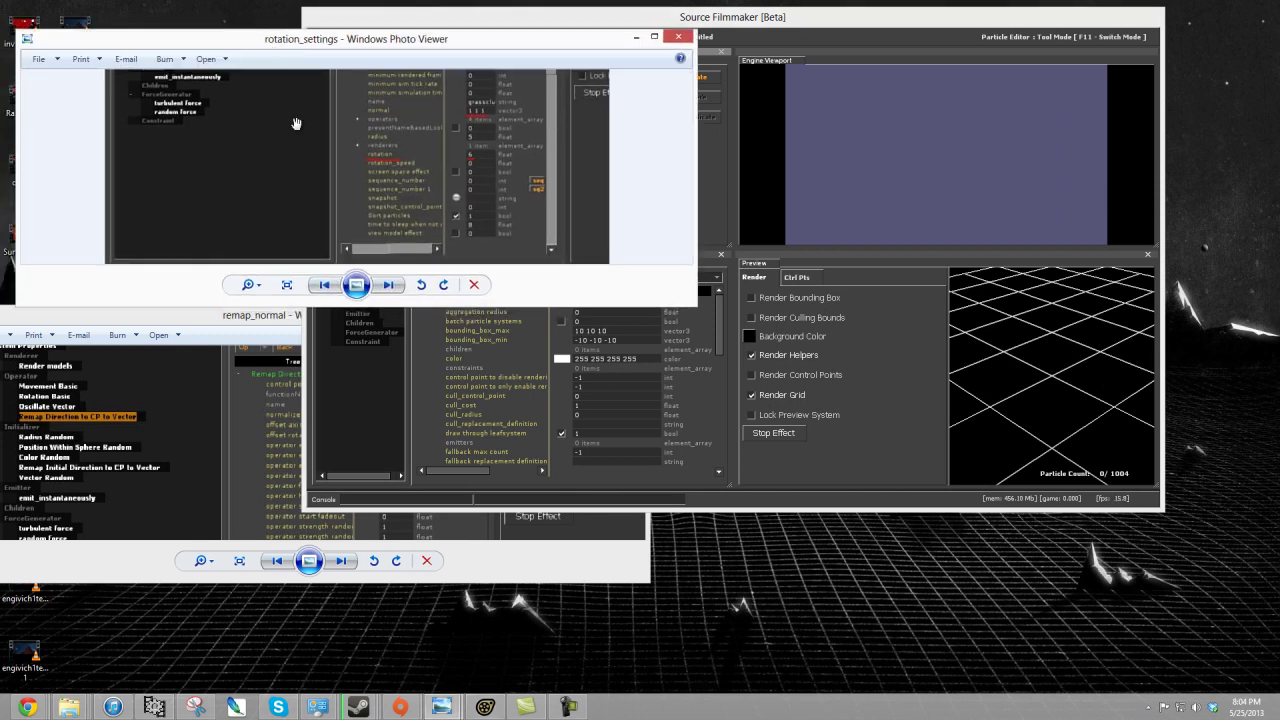
scroll(340, 180, "down", 5)
scroll(345, 180, "up", 3)
left_click_drag(356, 178, 503, 137)
left_click_drag(202, 397, 300, 440)
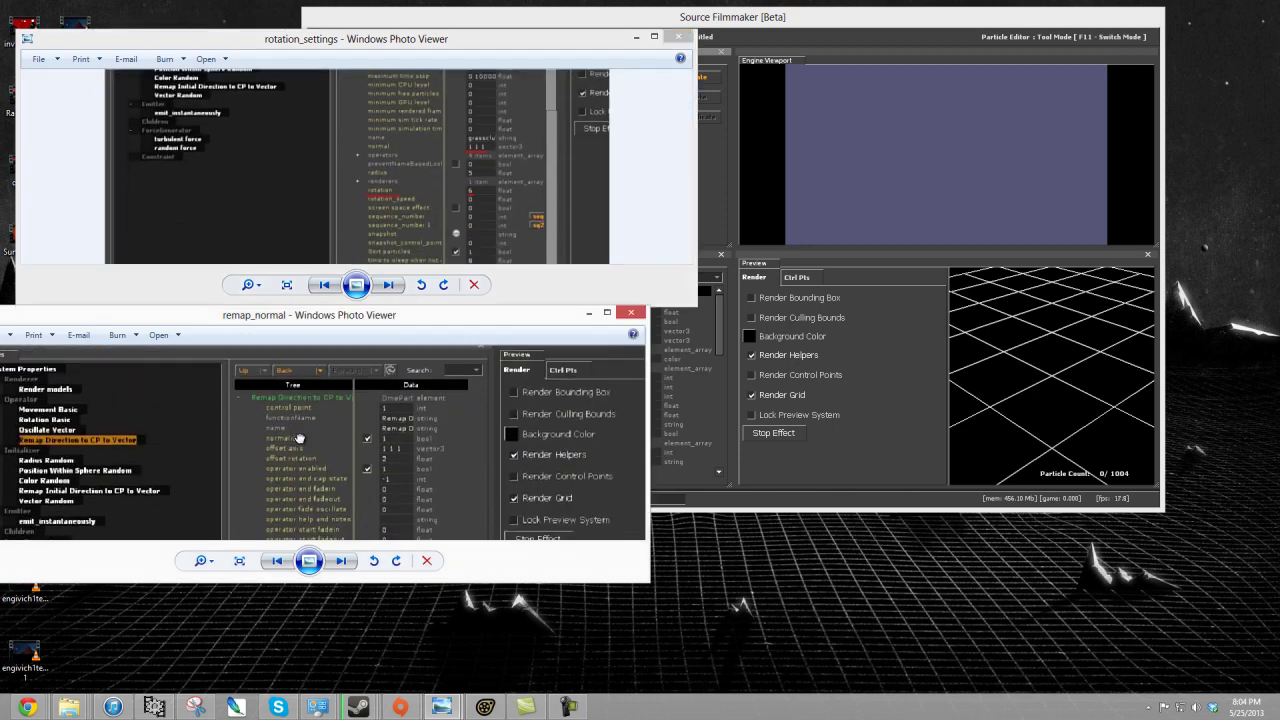
left_click_drag(360, 326, 416, 354)
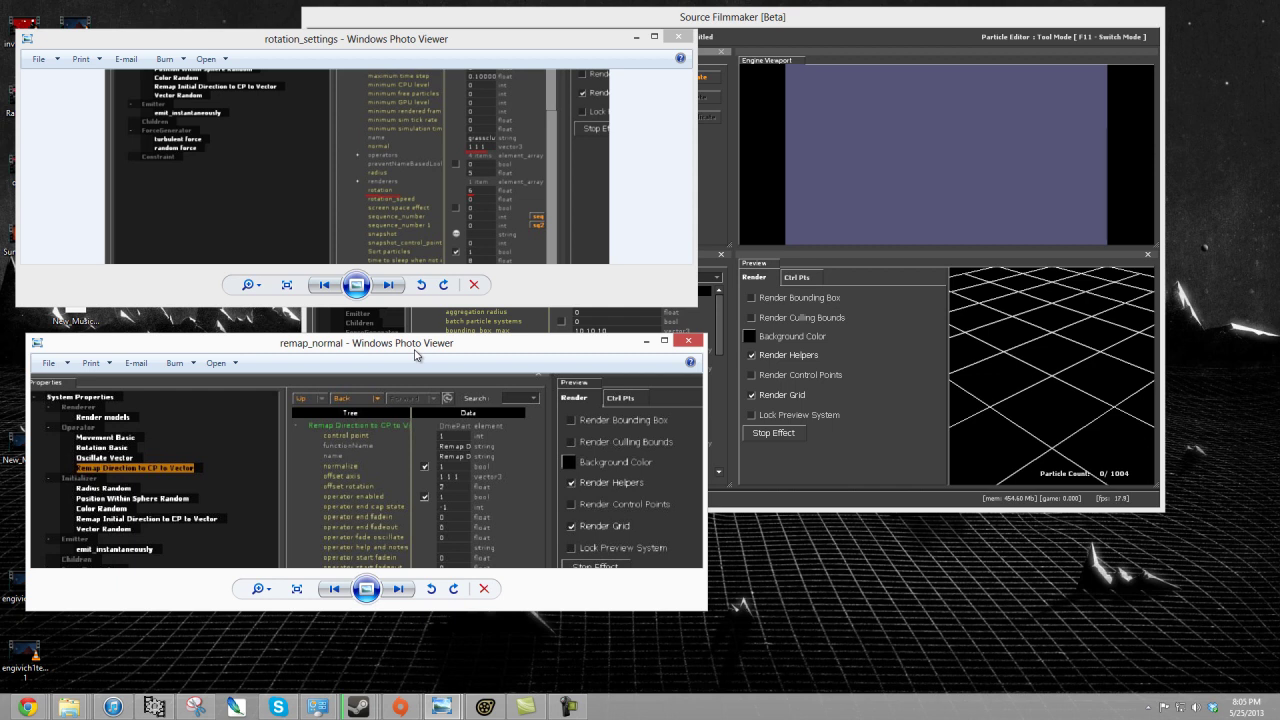
- Return to the Source Filmmaker particle editor and create a new particle system named Grass_particle_grass
left_click_drag(698, 12, 673, 75)
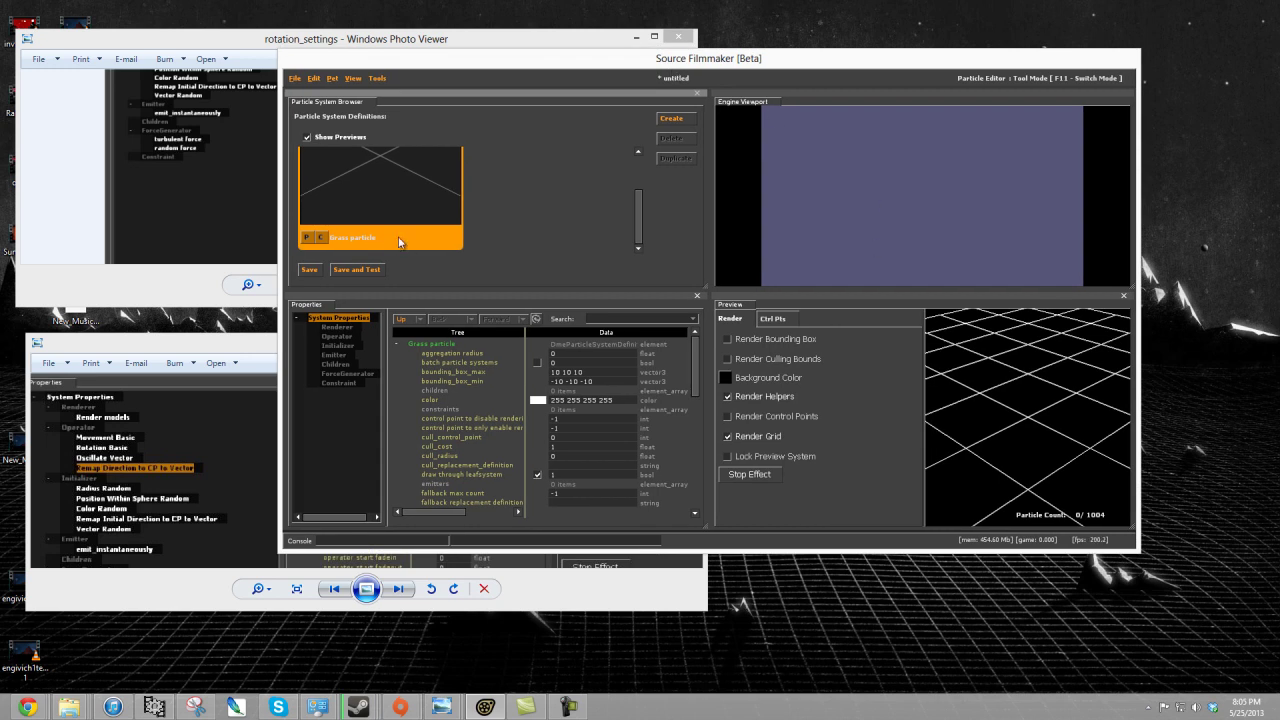
scroll(381, 211, "up", 2)
scroll(420, 226, "down", 2)
left_click(675, 119)
type("Gra")
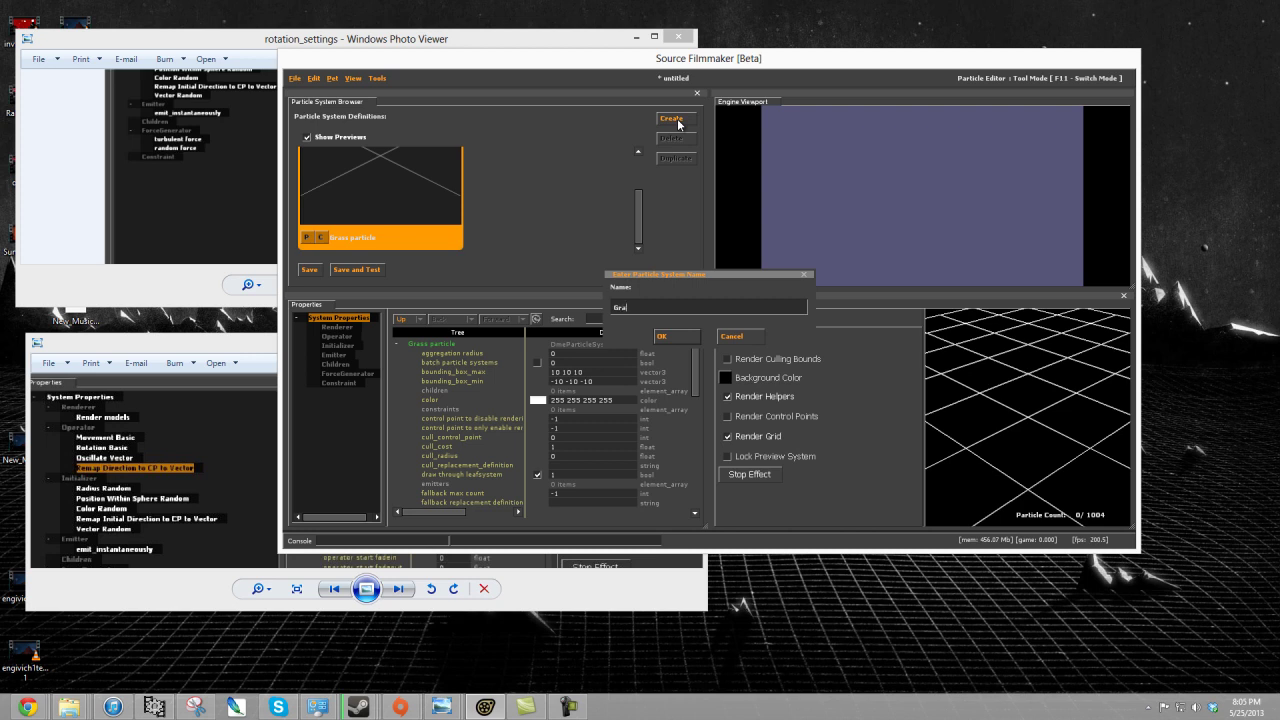
type("ss_particle_grass")
key("Return")
- Select the Grass_particle_grass system and add the Render models function to its renderers
scroll(375, 232, "down", 1)
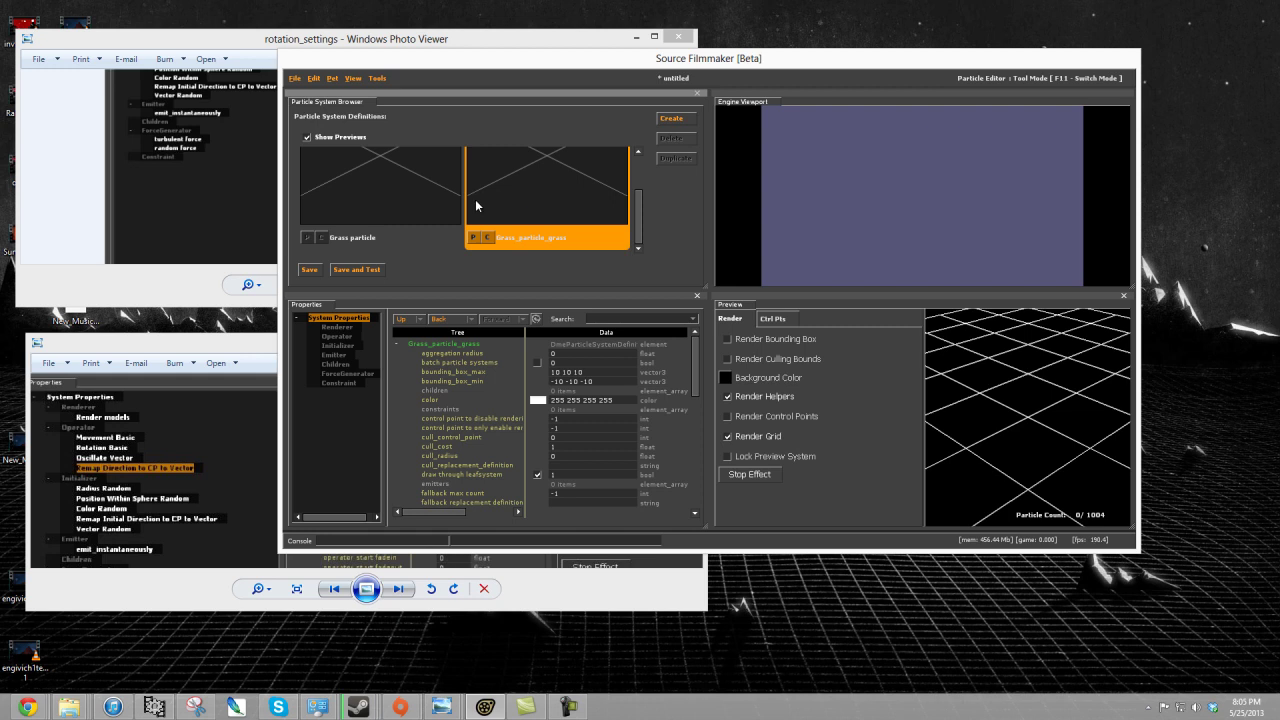
left_click(405, 186)
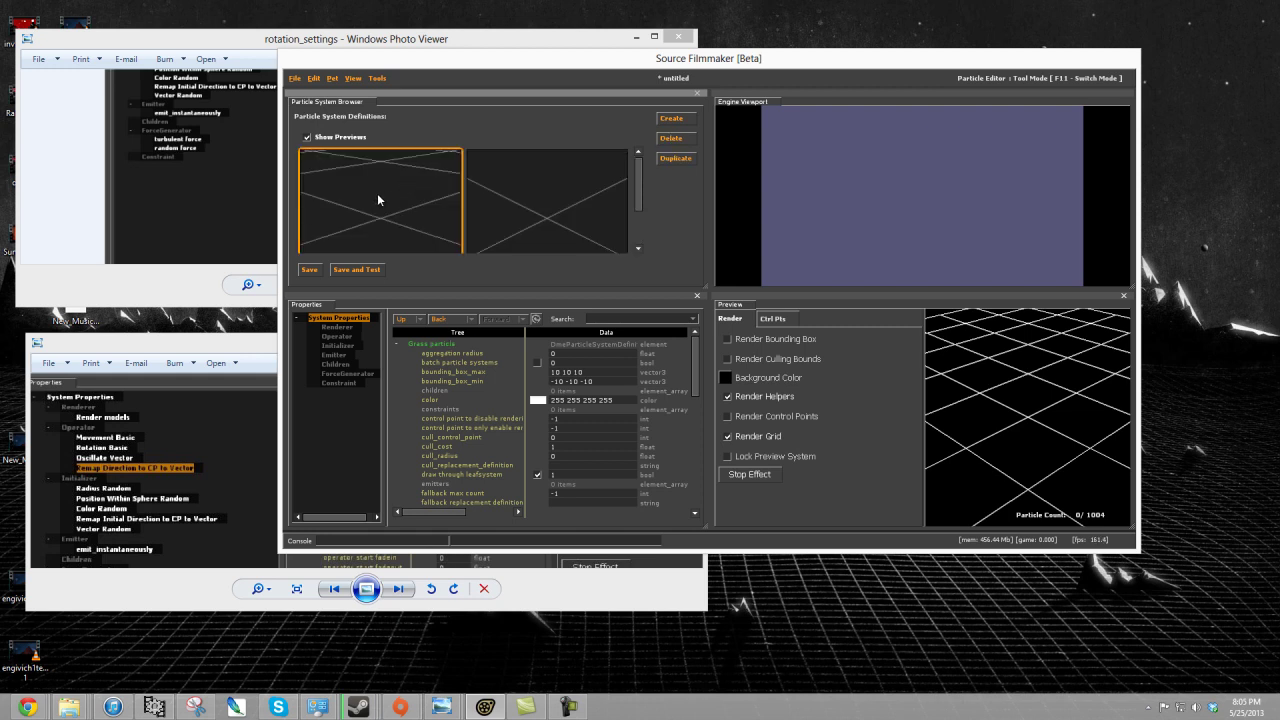
scroll(377, 193, "down", 1)
left_click(586, 184)
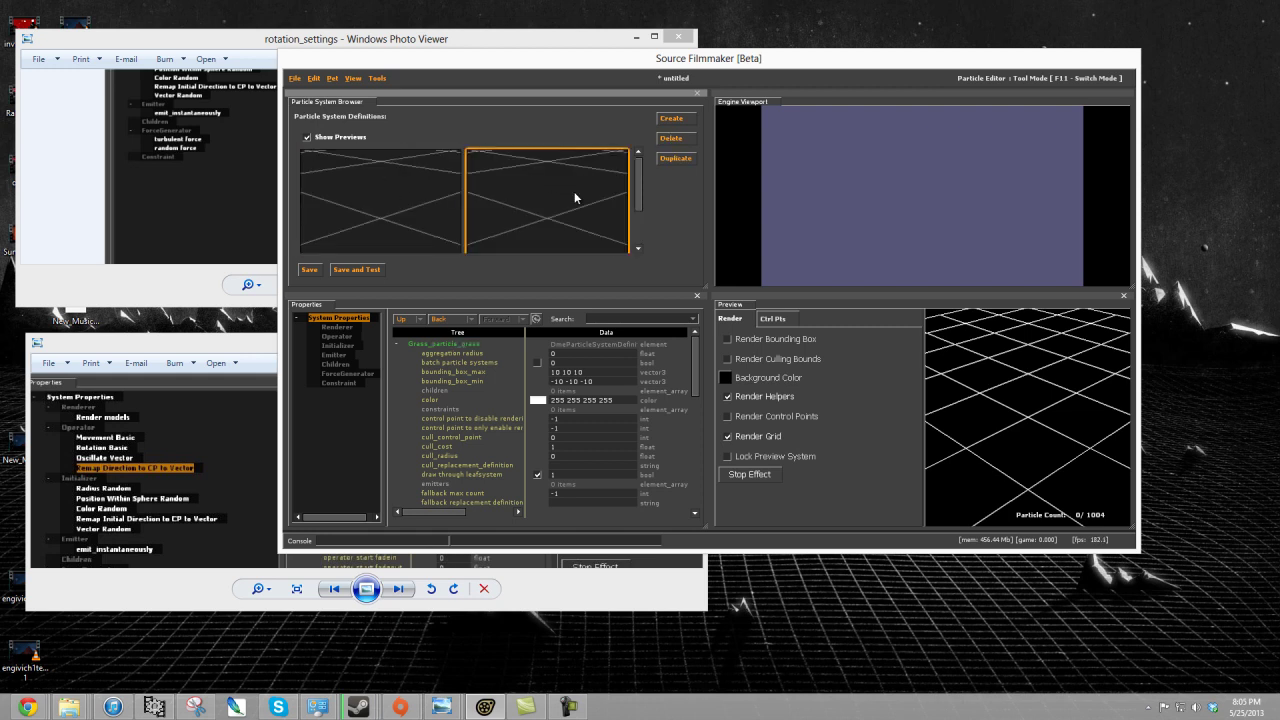
right_click(328, 327)
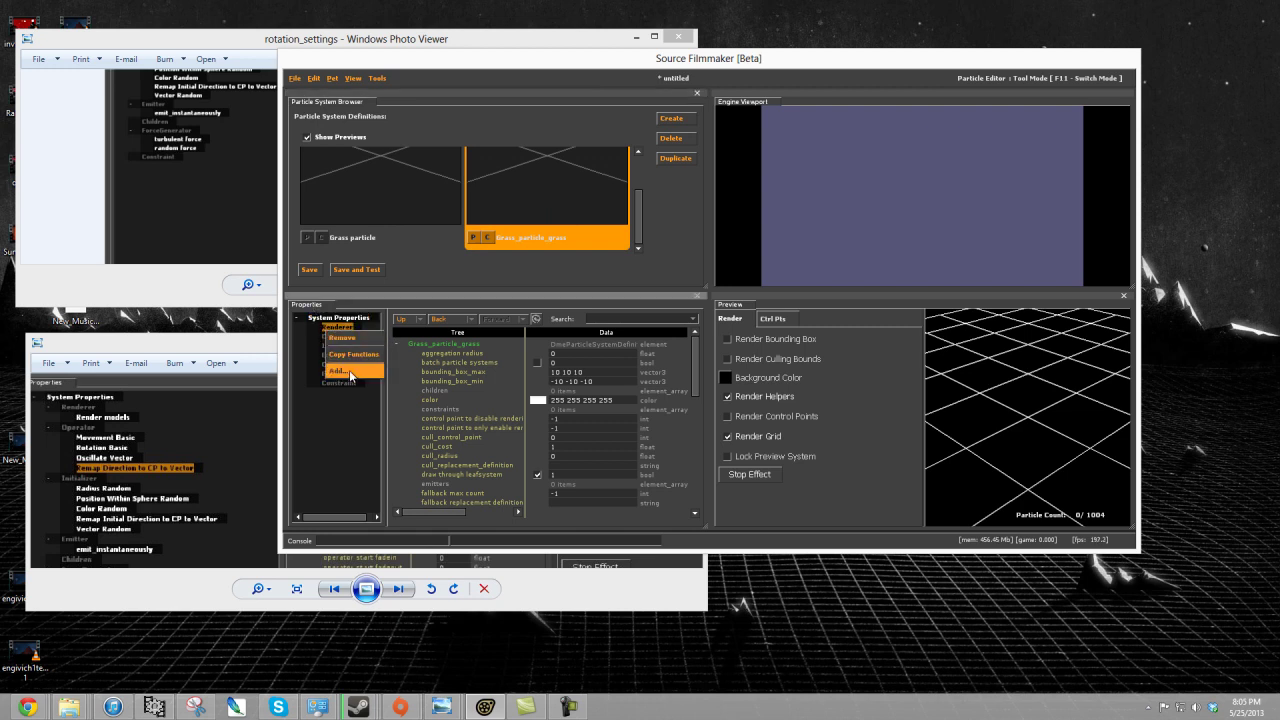
left_click(350, 377)
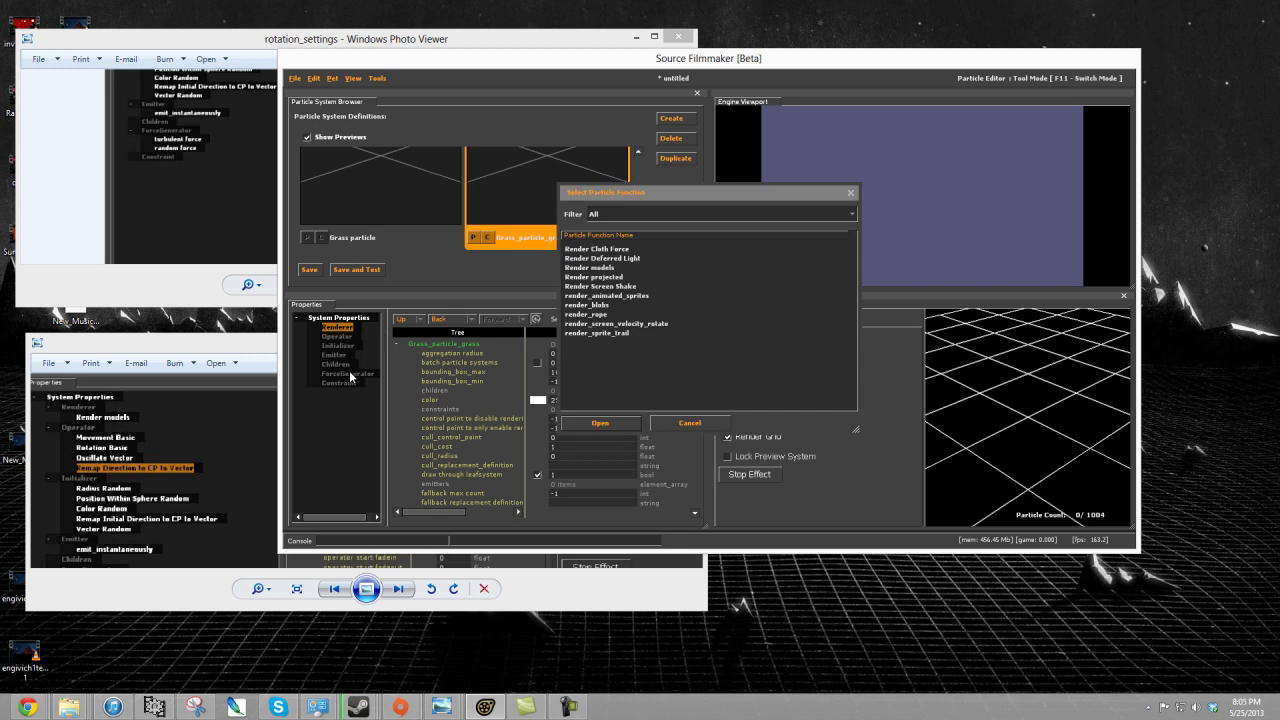
double_click(590, 268)
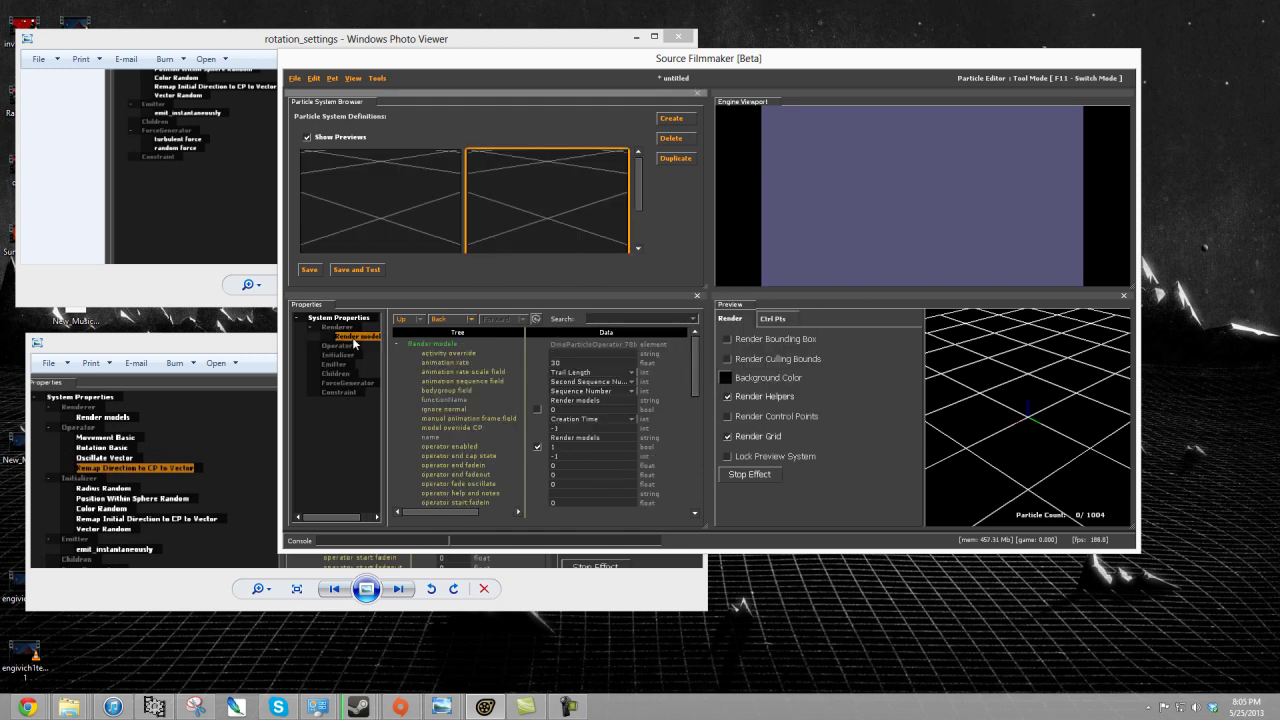
- Filter the model files by aztec_grass and assign de_aztec\aztec_grass_field.mdl as the renderer's sequence 0 model
left_click_drag(853, 54, 813, 72)
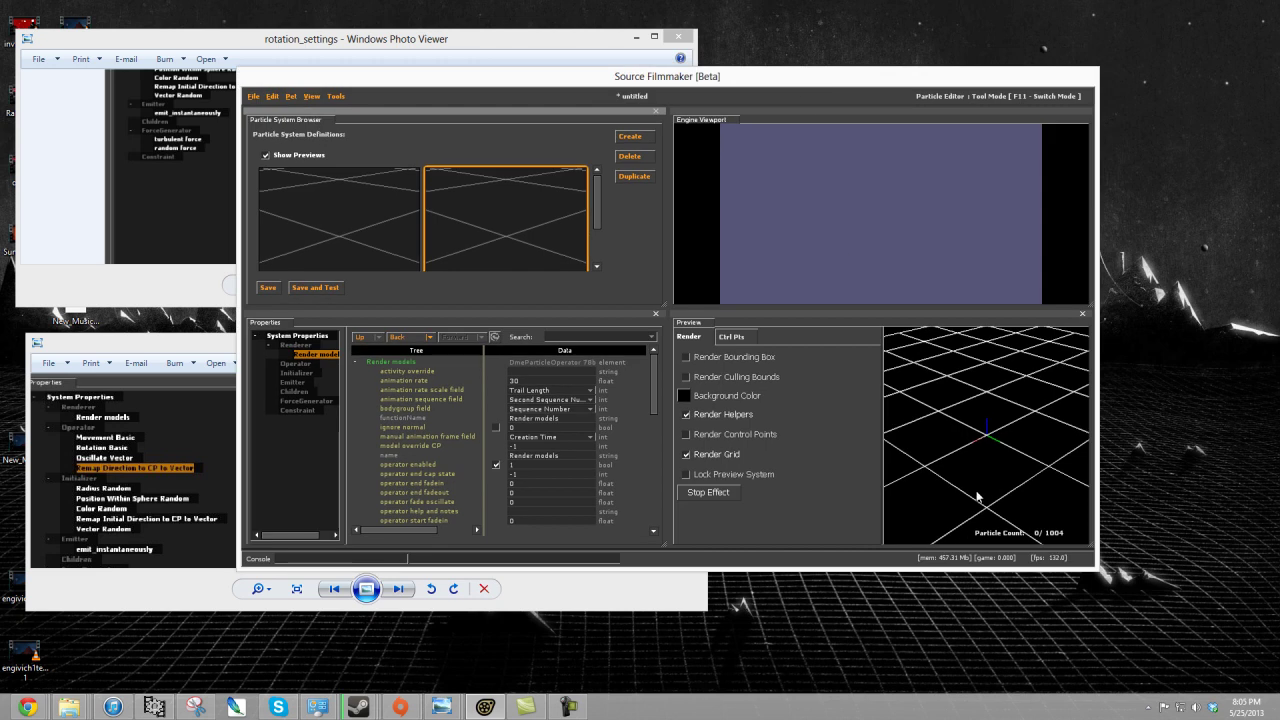
scroll(508, 455, "down", 5)
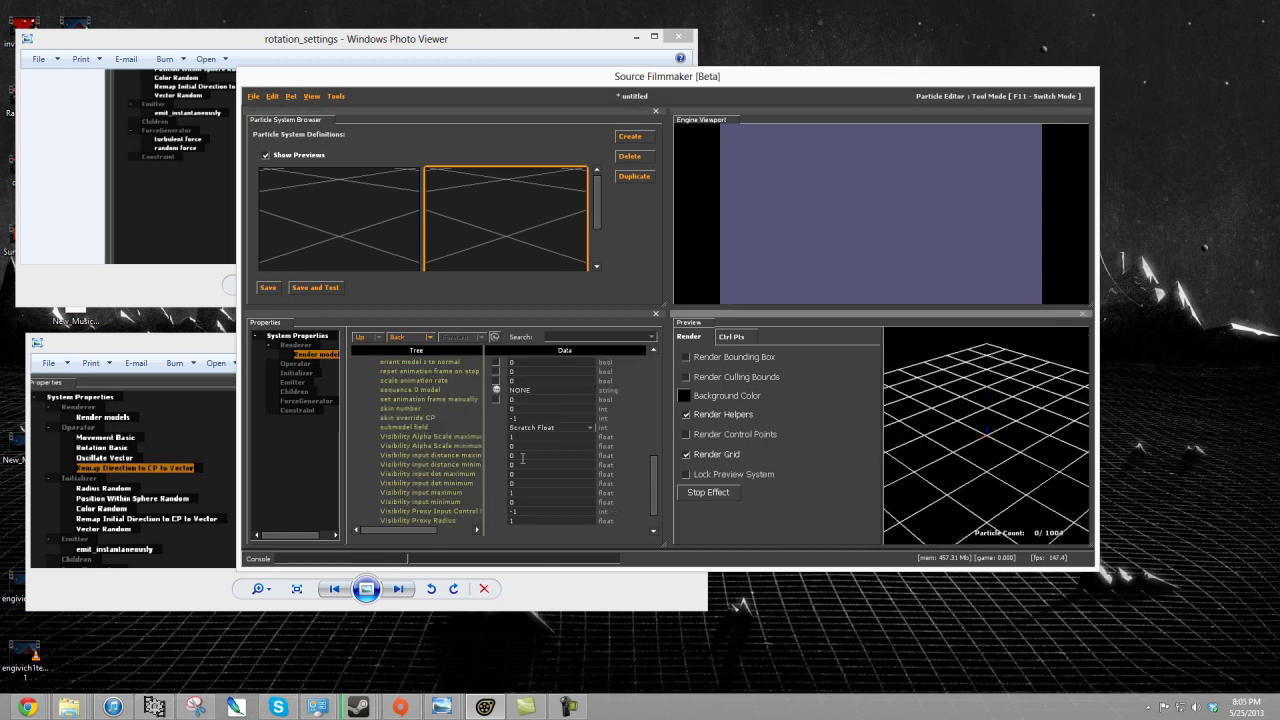
left_click(496, 391)
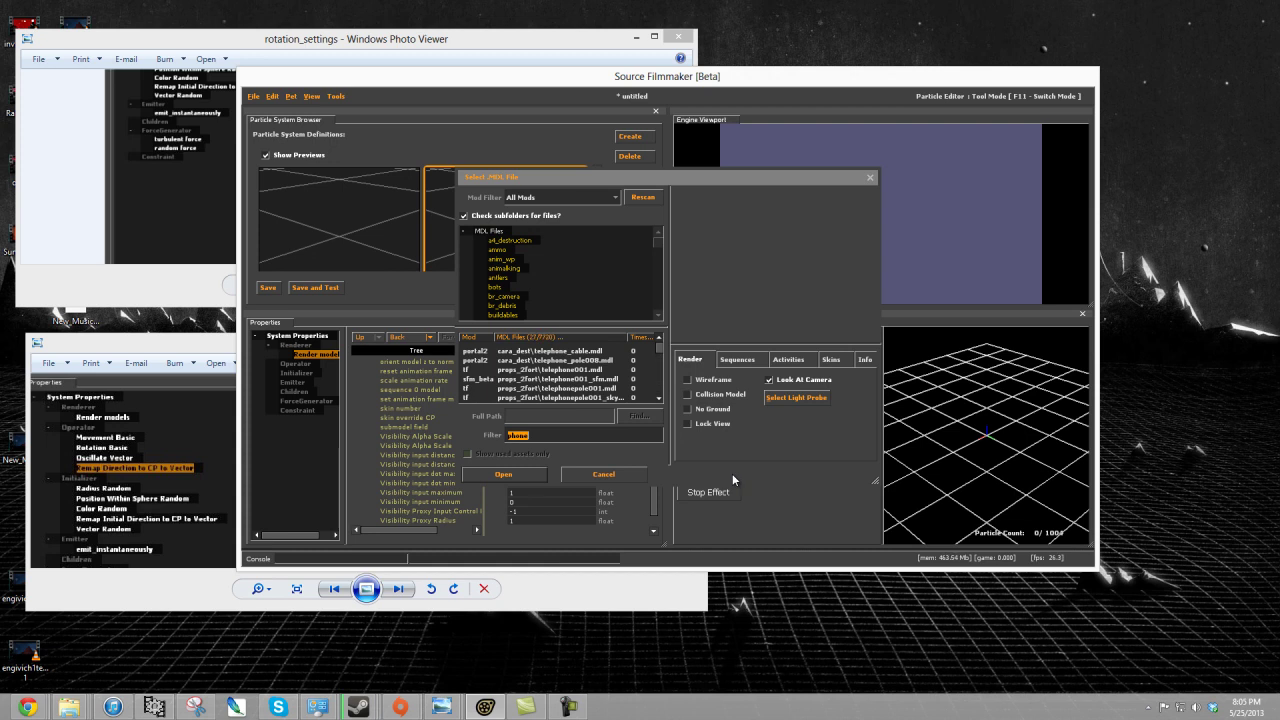
key("BackSpace")
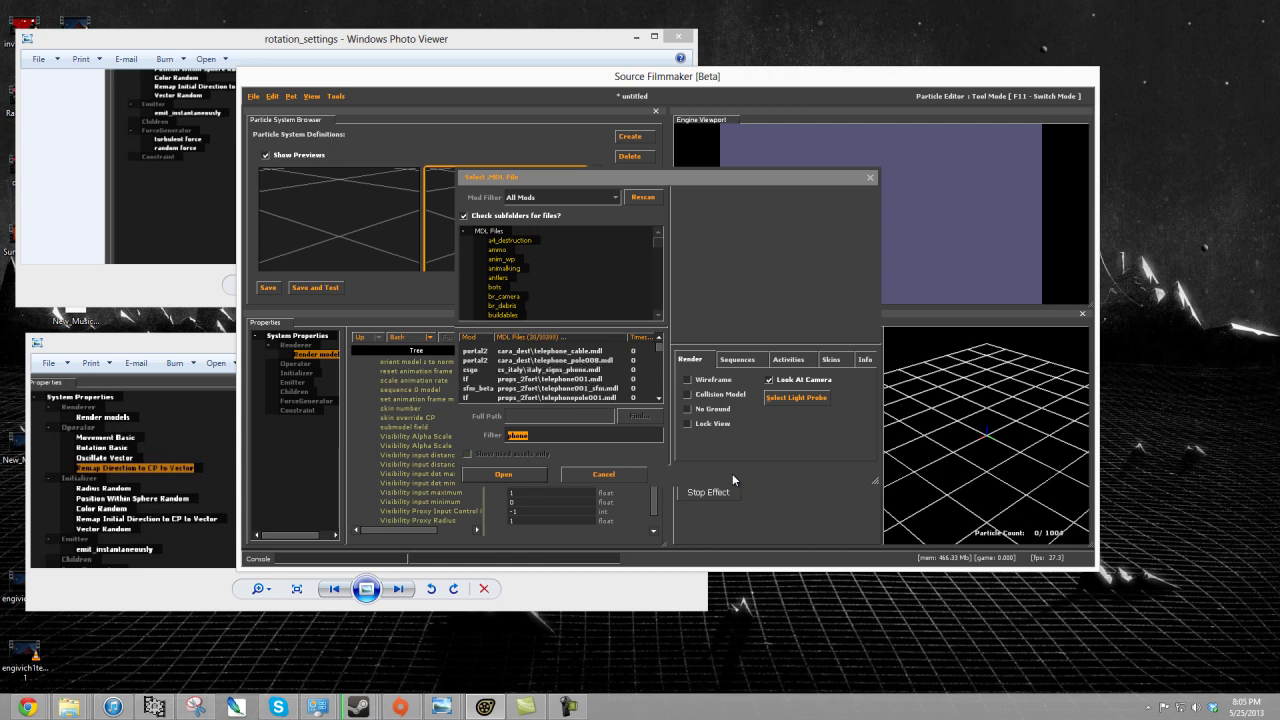
type("aztec")
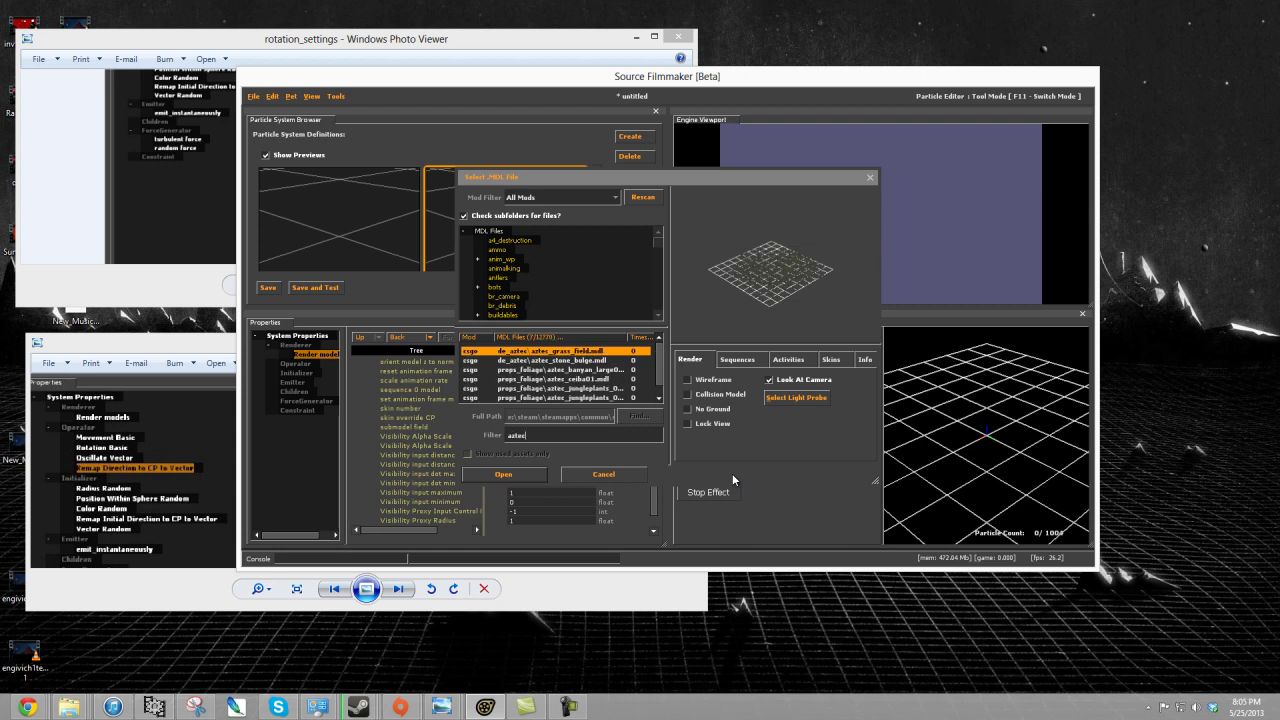
type("_grass")
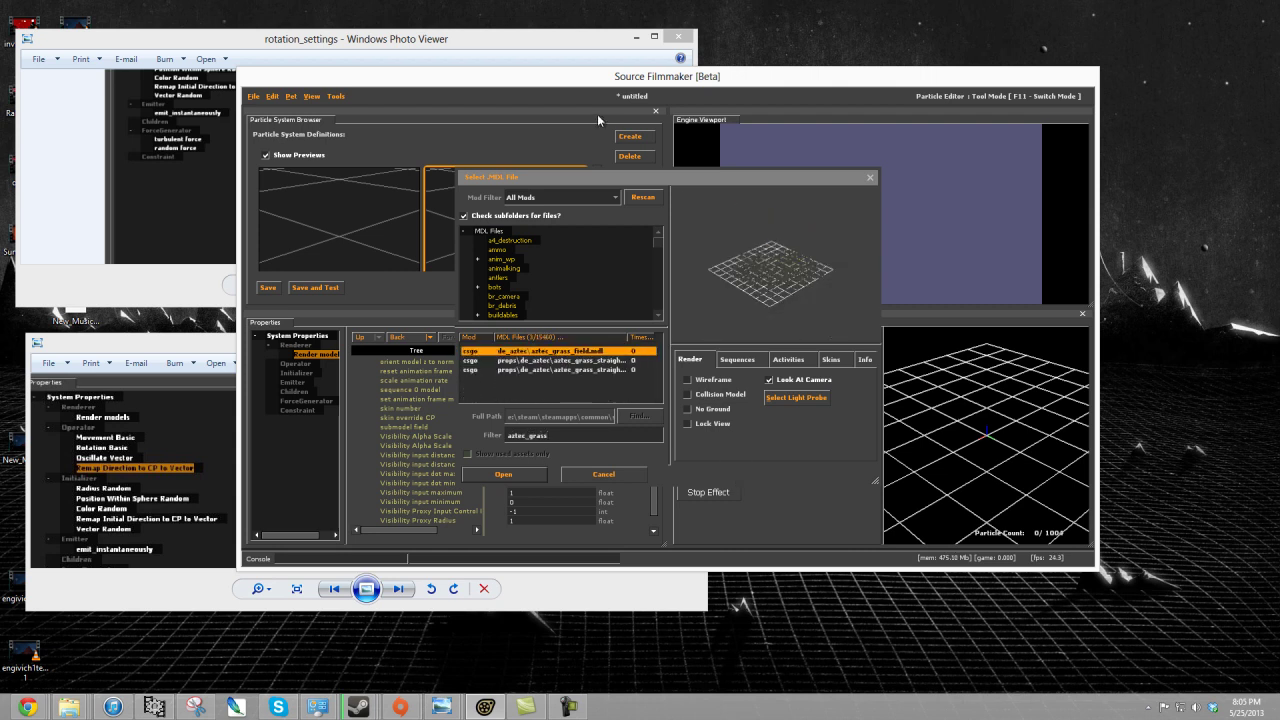
left_click(487, 478)
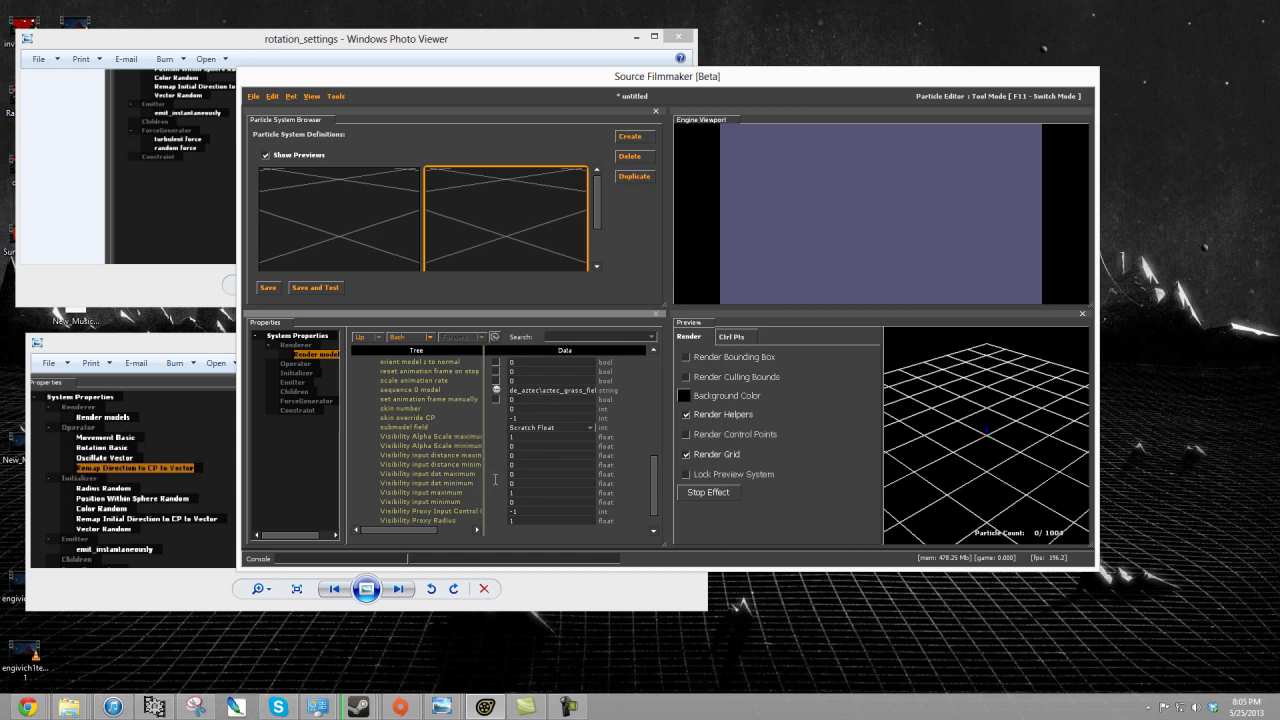
- Add an emit_instantaneously emitter to the grass particle system and check it in the preview
right_click(295, 382)
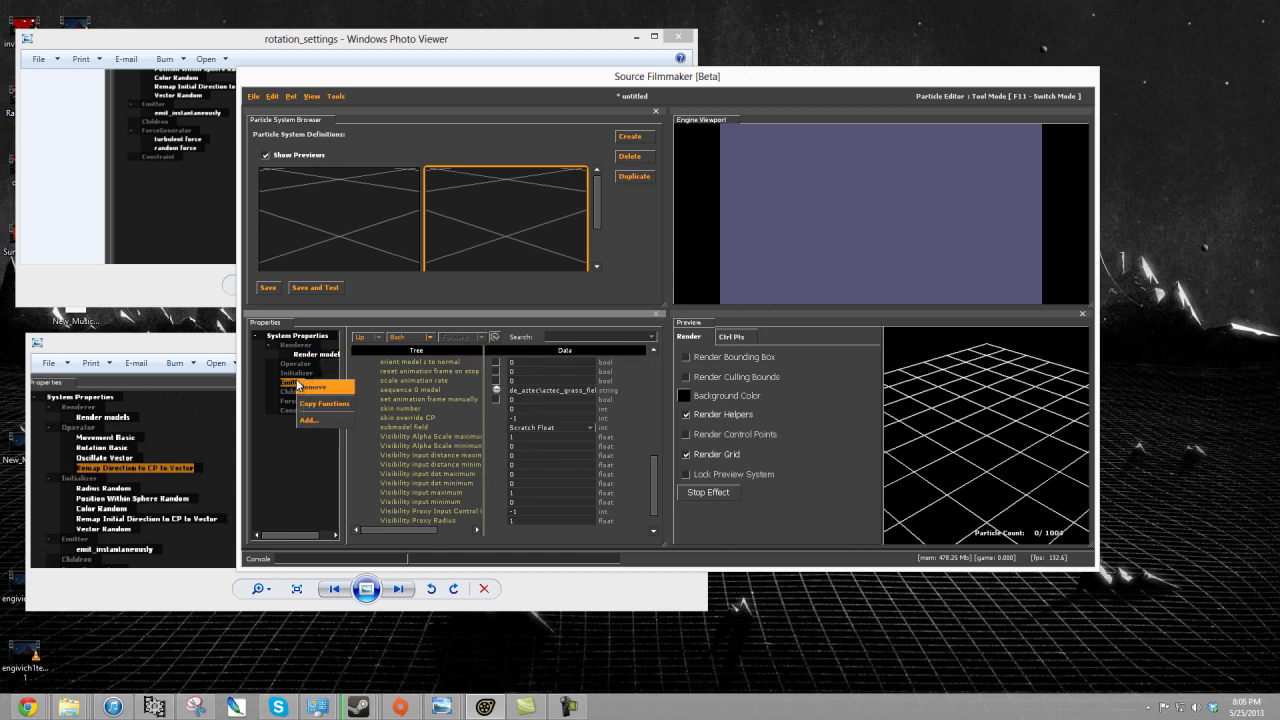
left_click(320, 384)
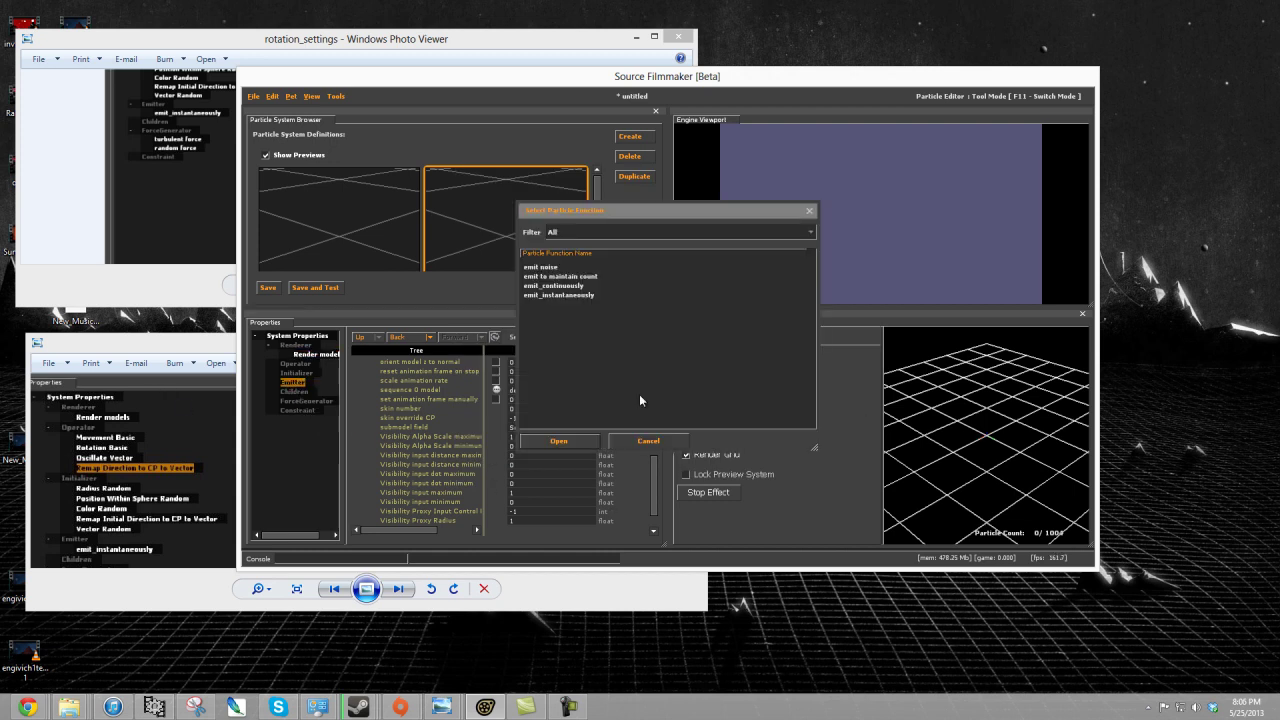
double_click(561, 295)
mouse_move(978, 458)
left_mouse_down()
mouse_move(987, 434)
mouse_move(982, 453)
left_mouse_up()
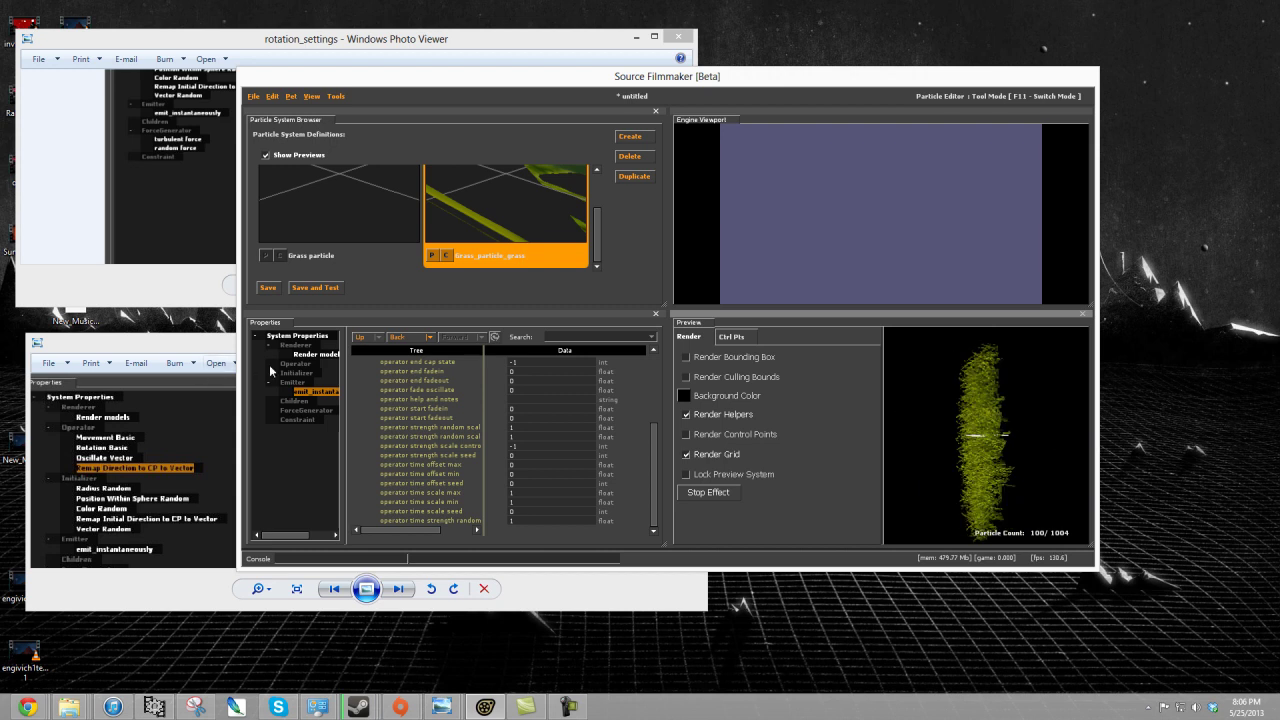
- Set the radius in the grass system's properties to 1 and inspect the smaller particles in the preview
left_click(310, 338)
scroll(620, 465, "down", 5)
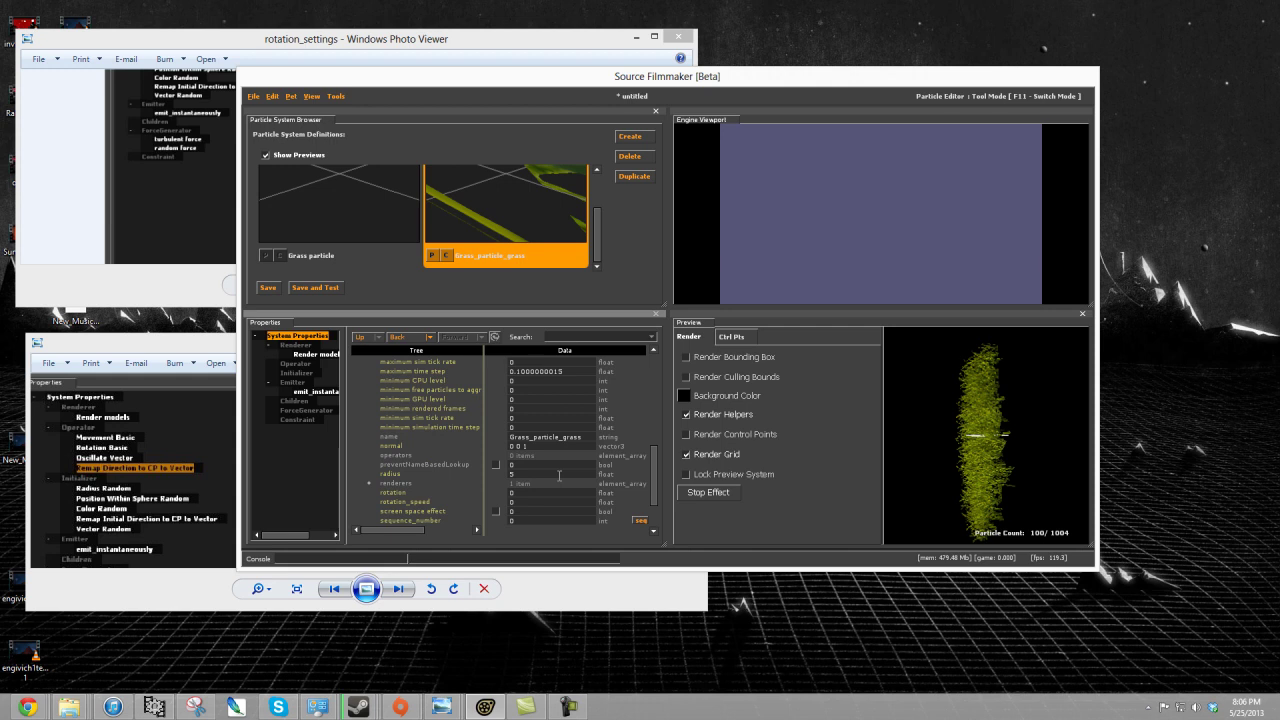
left_click(548, 476)
key("BackSpace")
type("1")
key("Return")
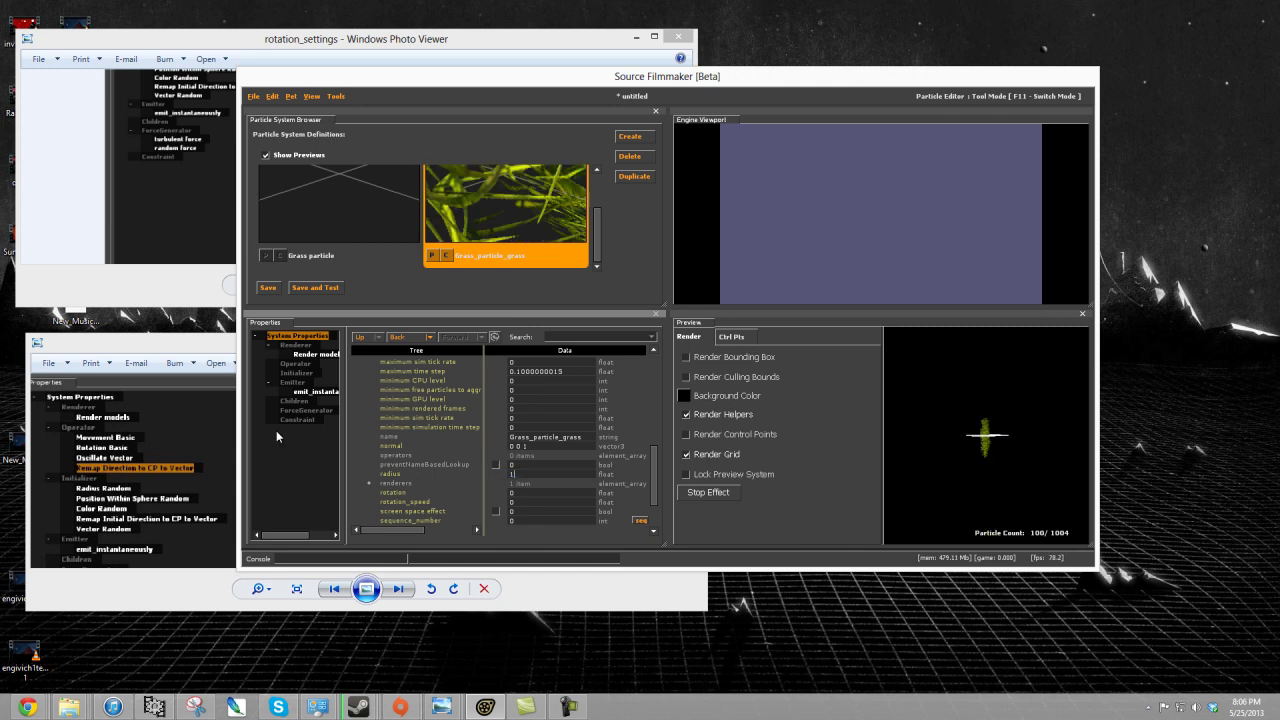
scroll(985, 440, "up", 3)
left_click_drag(990, 440, 1025, 516)
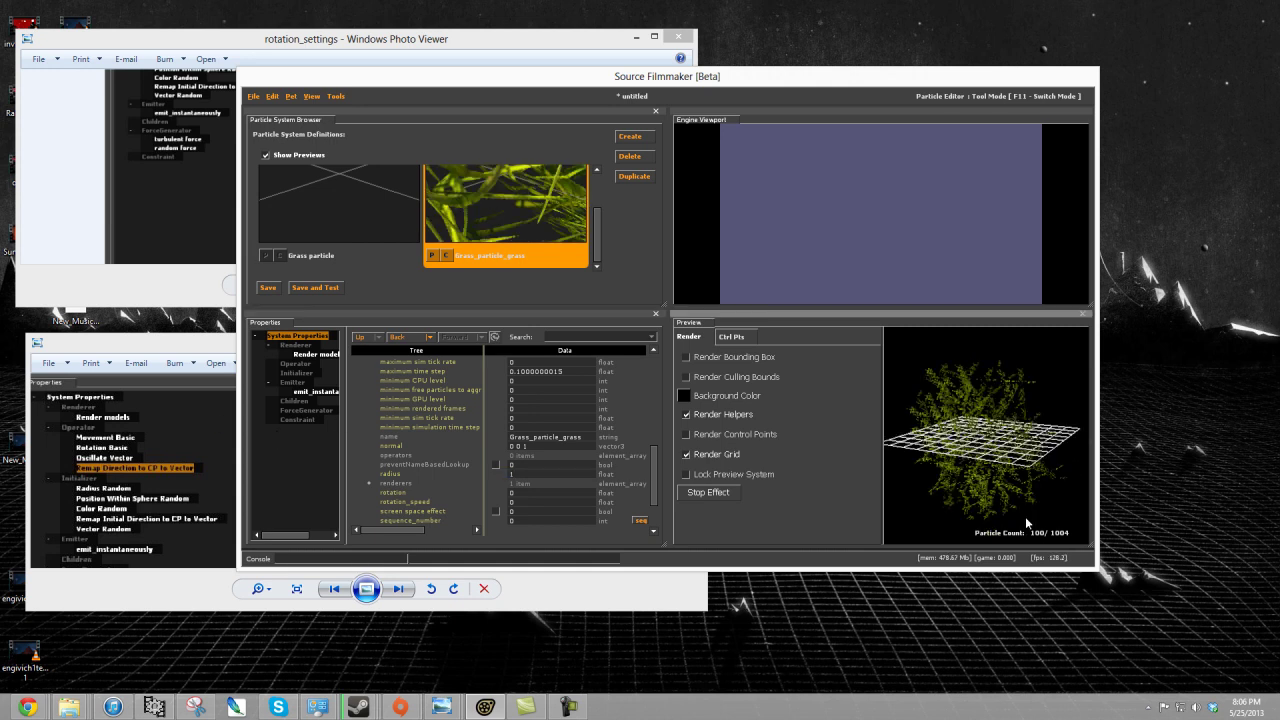
- Set the grass system's normal to 0 1 0, flip it to 0 -1 0, and check the grass orientation in the preview
double_click(528, 447)
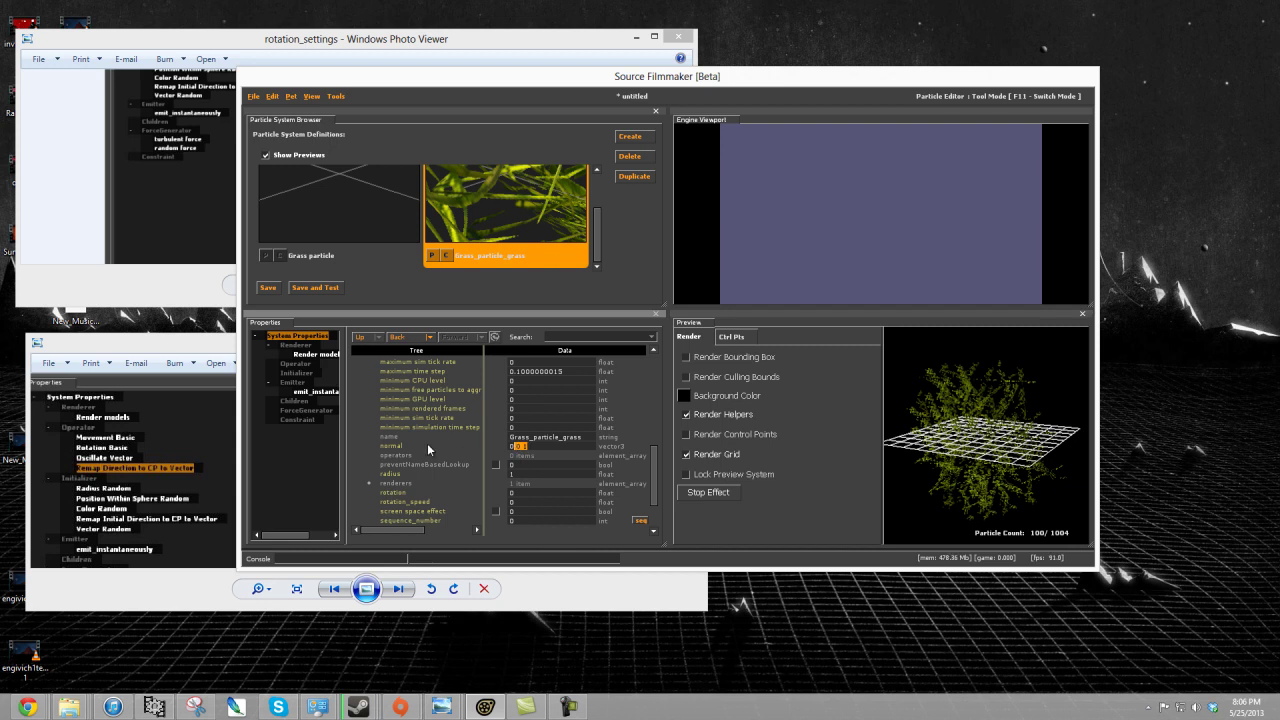
type("0 1 0")
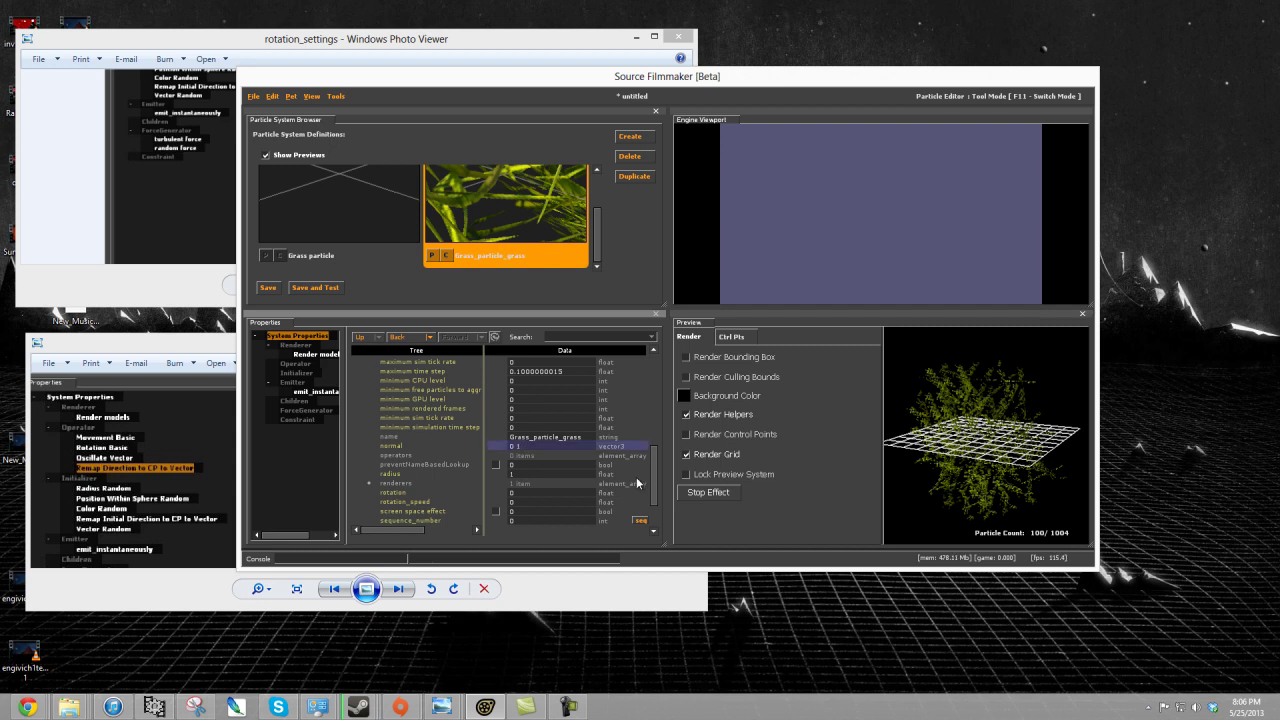
key("Return")
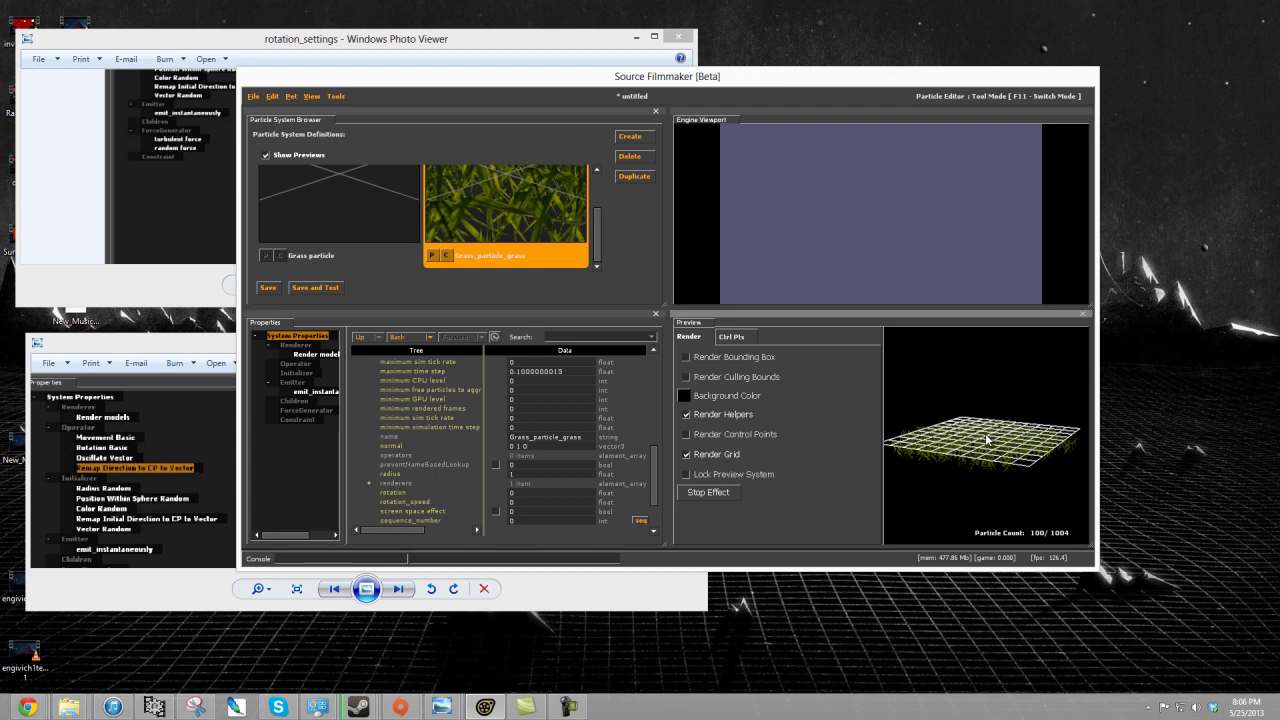
left_click(512, 446)
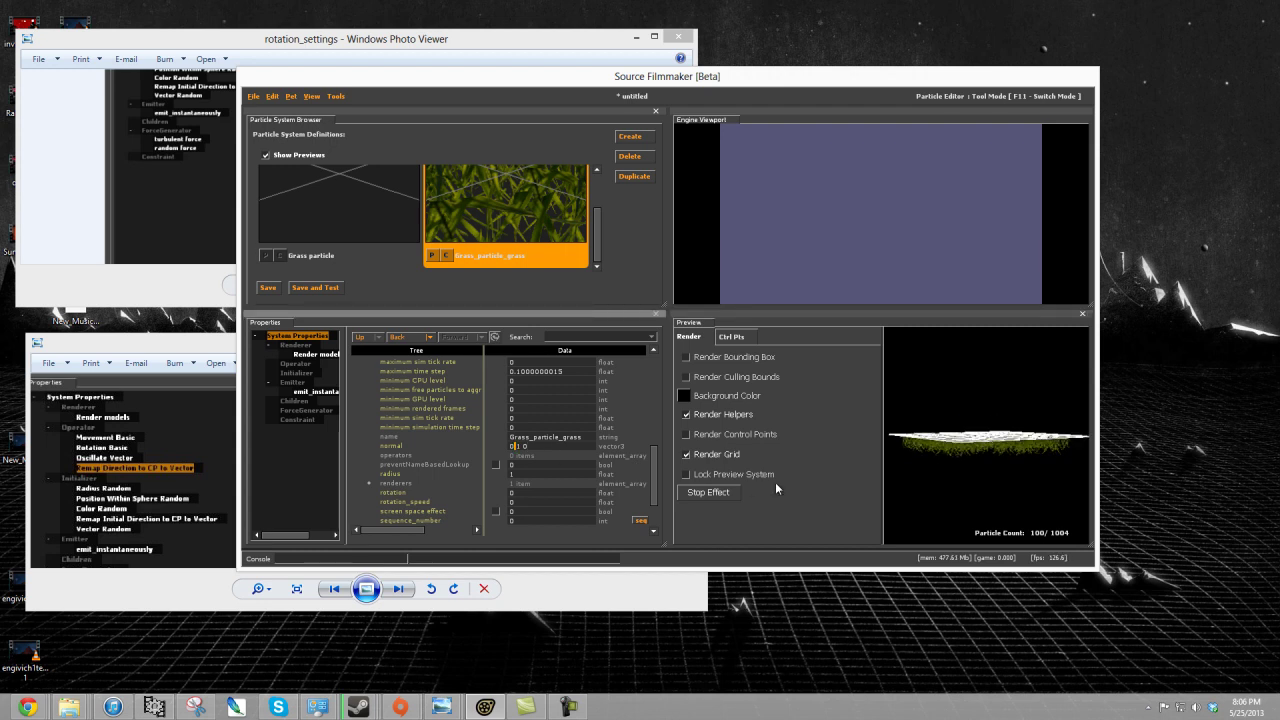
type("-")
key("Return")
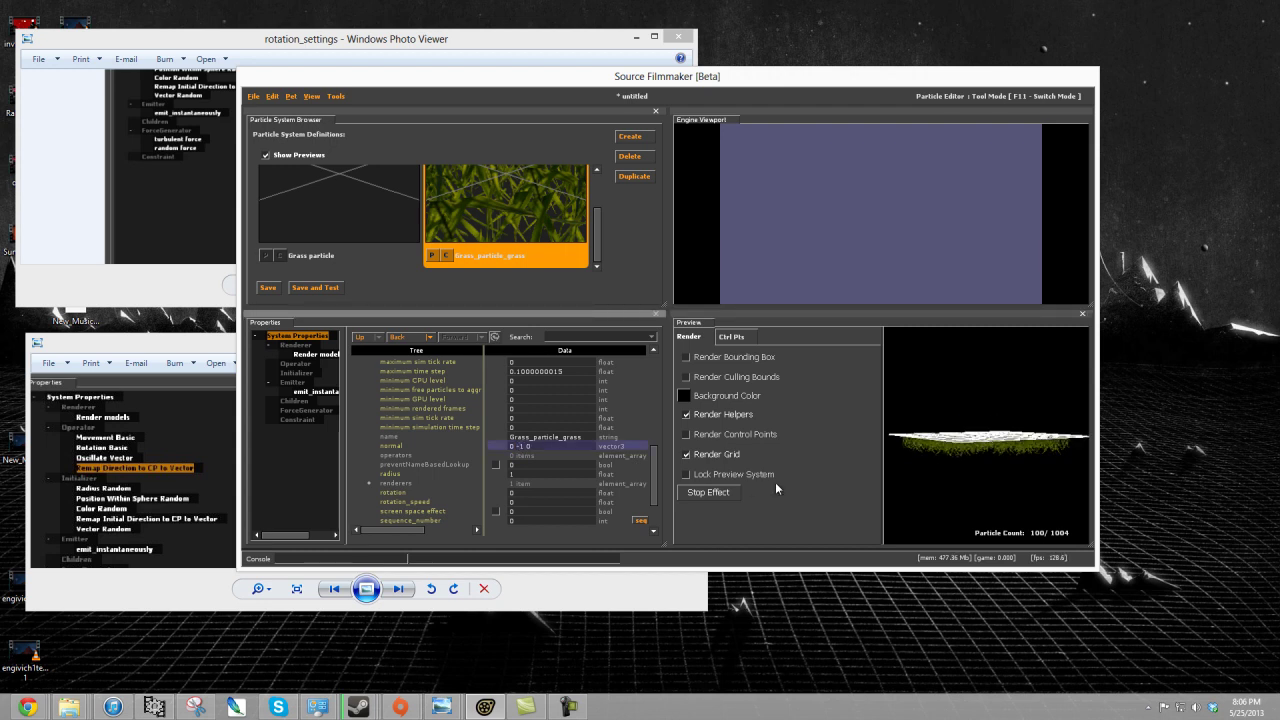
double_click(522, 446)
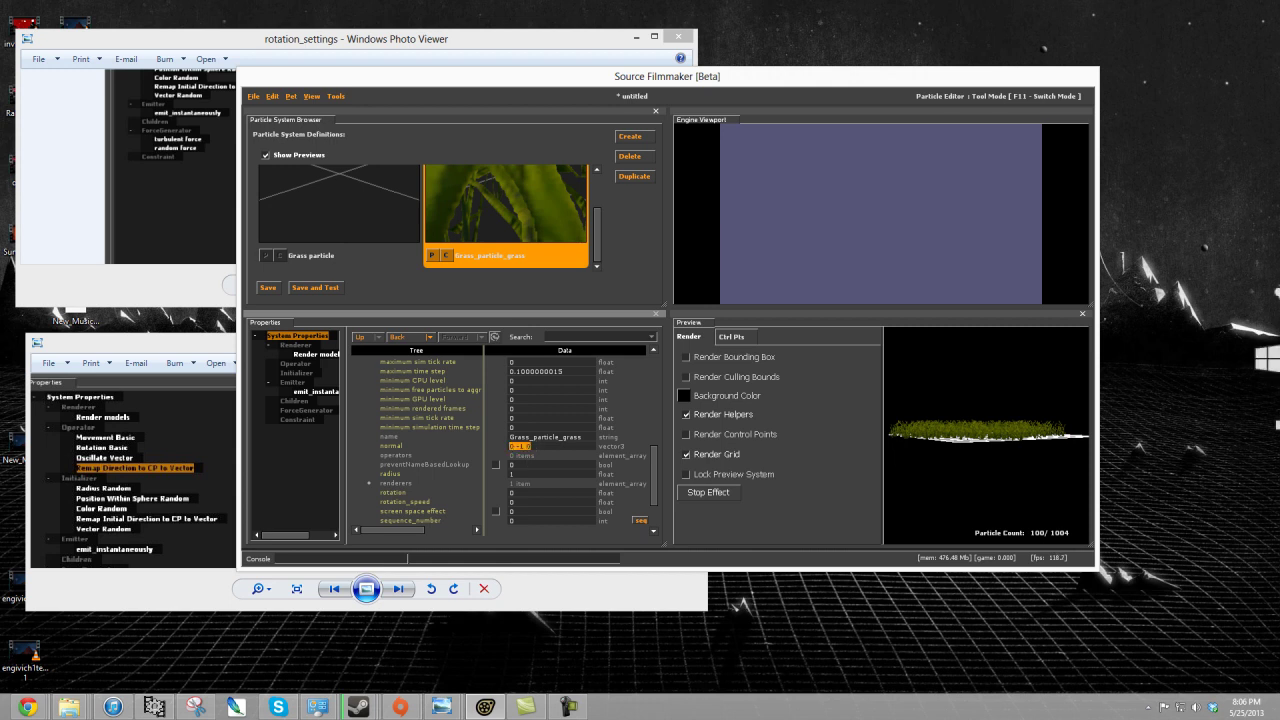
left_click_drag(964, 498, 1005, 421)
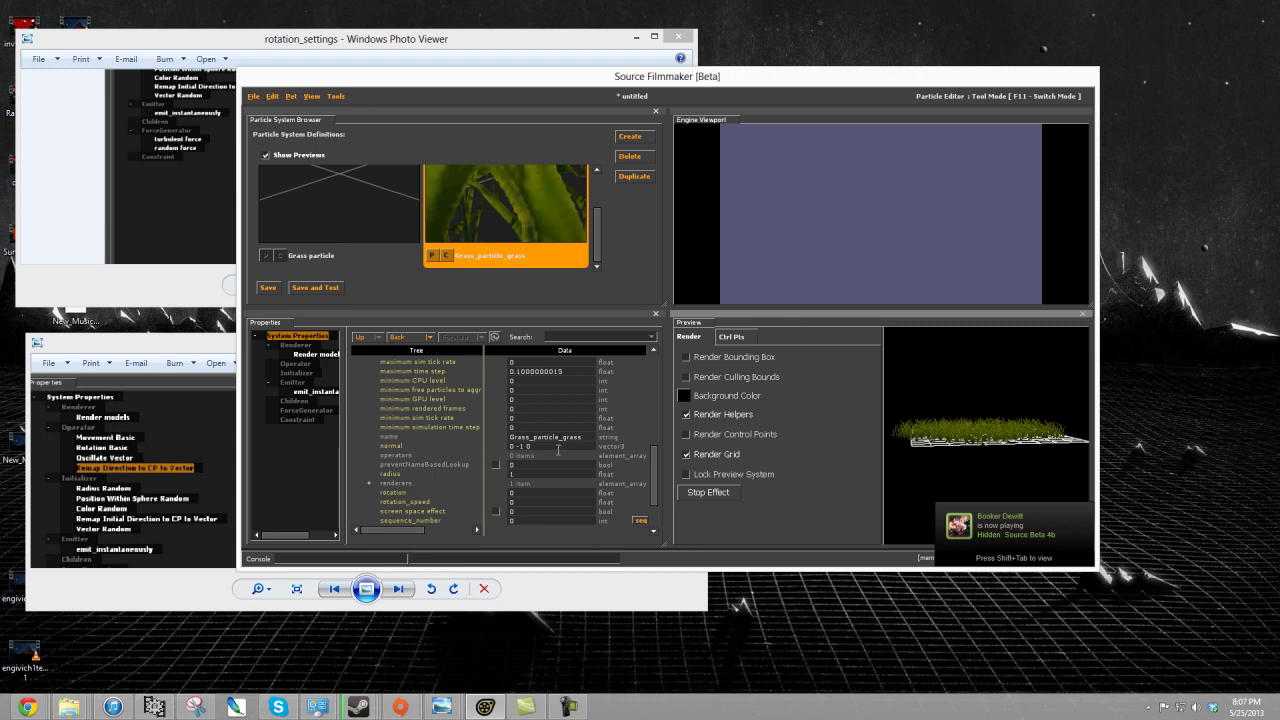
- Try 0 0 0 as the grass system's normal
left_click(494, 442)
type("0 0 0")
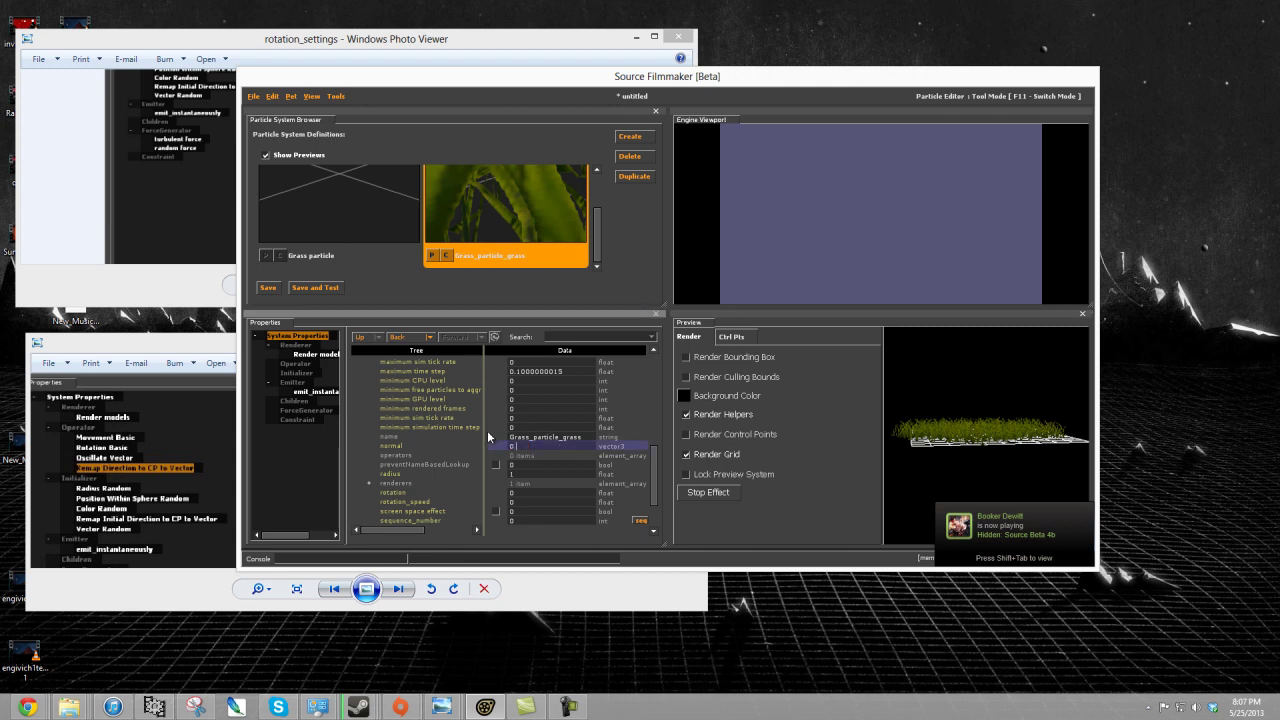
key("Return")
key("BackSpace")
type("-1")
key("Return")
key("Return")
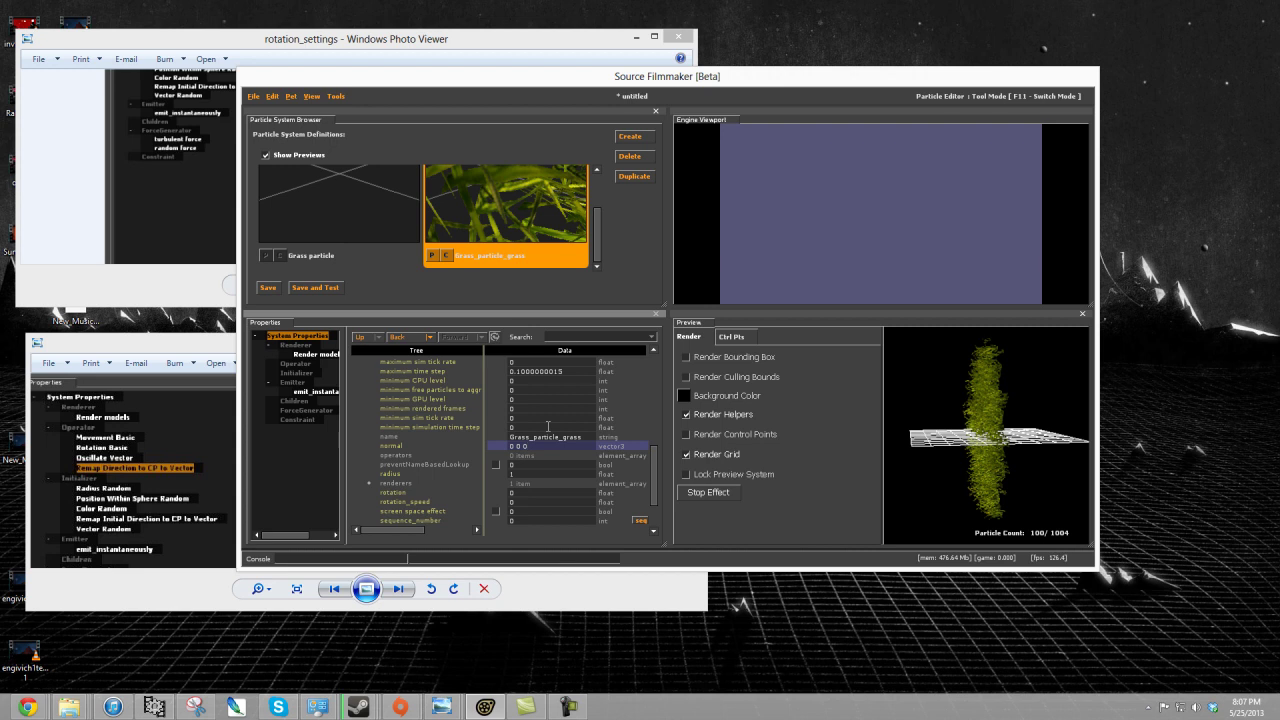
- Set the grass system's normal to 0 -1 0 and check the grass against the preview grid
key("BackSpace")
type("-1")
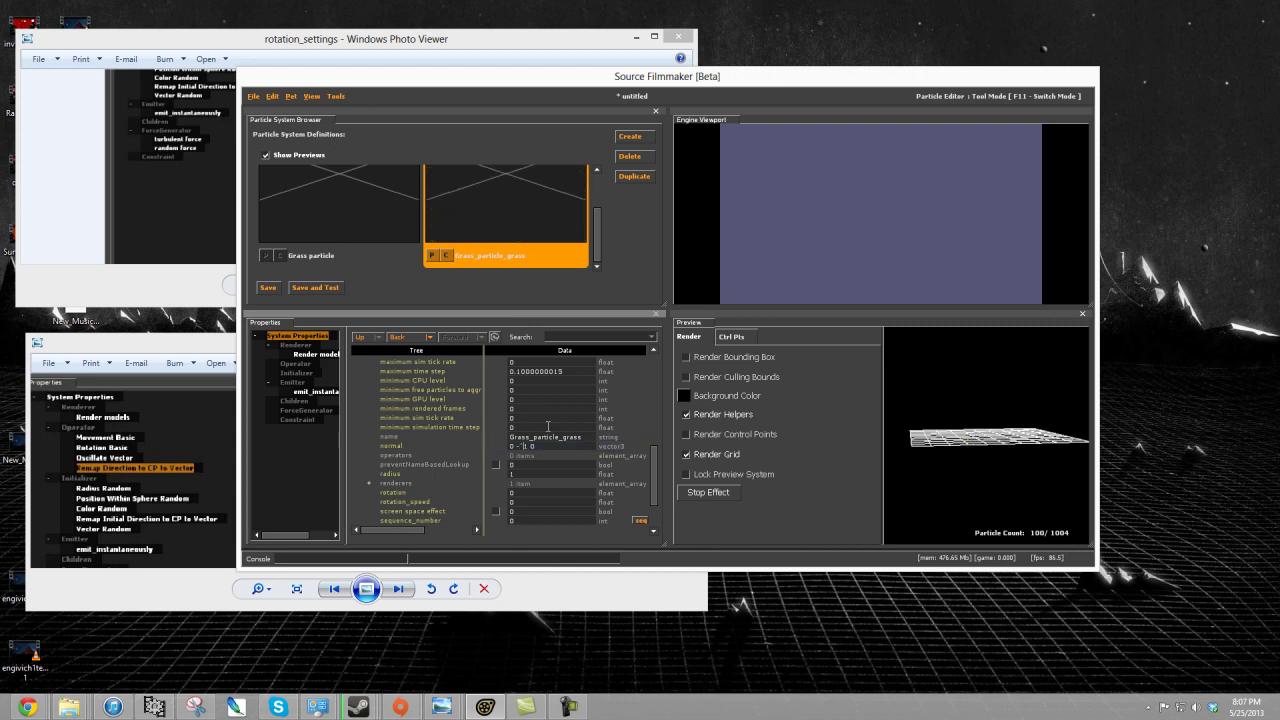
key("Return")
mouse_move(975, 445)
left_mouse_down()
mouse_move(992, 439)
mouse_move(950, 382)
mouse_move(1001, 466)
mouse_move(986, 431)
left_mouse_up()
scroll(992, 441, "up", 5)
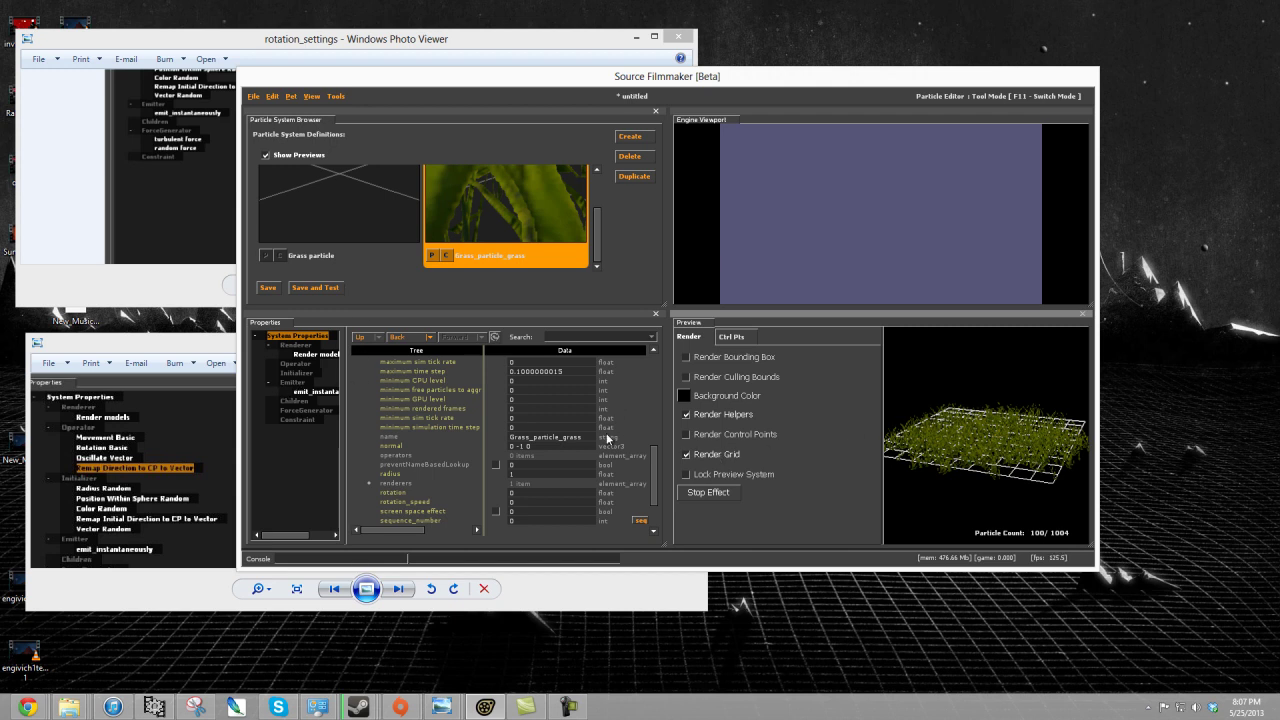
- Add the Position Within Sphere Random initializer to the grass particle system
right_click(296, 373)
left_click(310, 412)
scroll(600, 321, "down", 10)
scroll(599, 321, "down", 1)
scroll(597, 316, "up", 1)
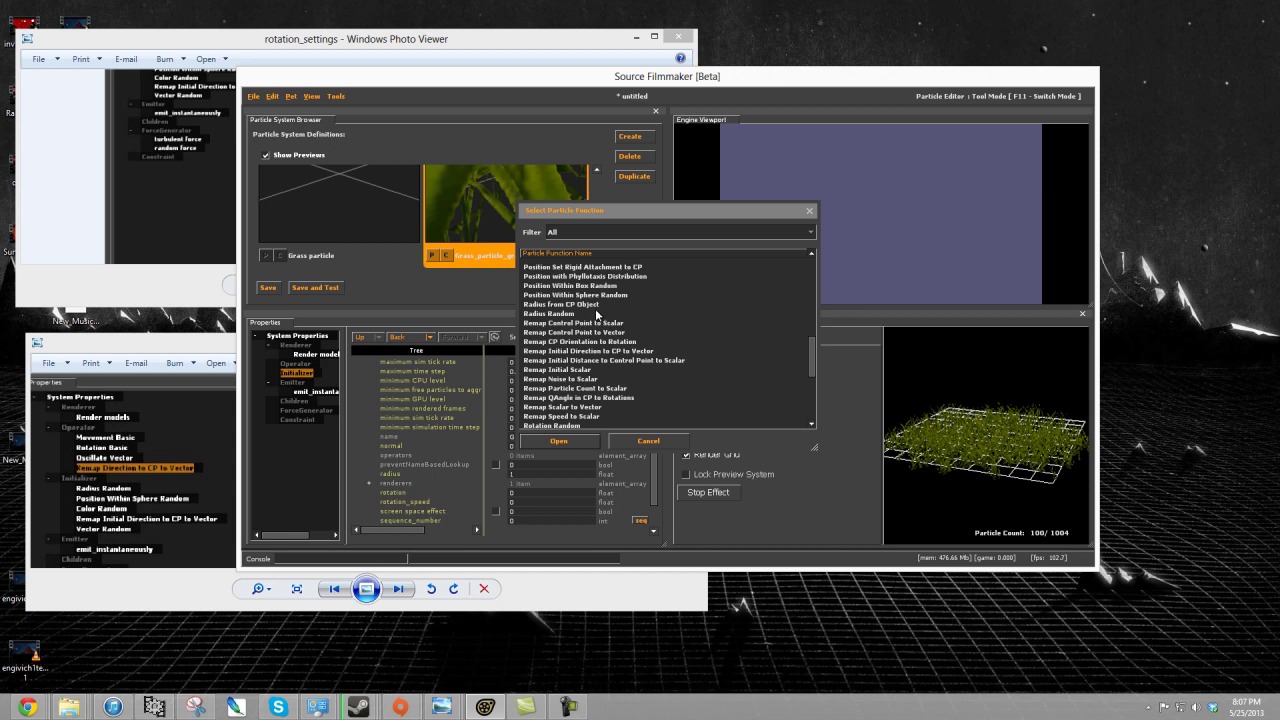
left_click(594, 296)
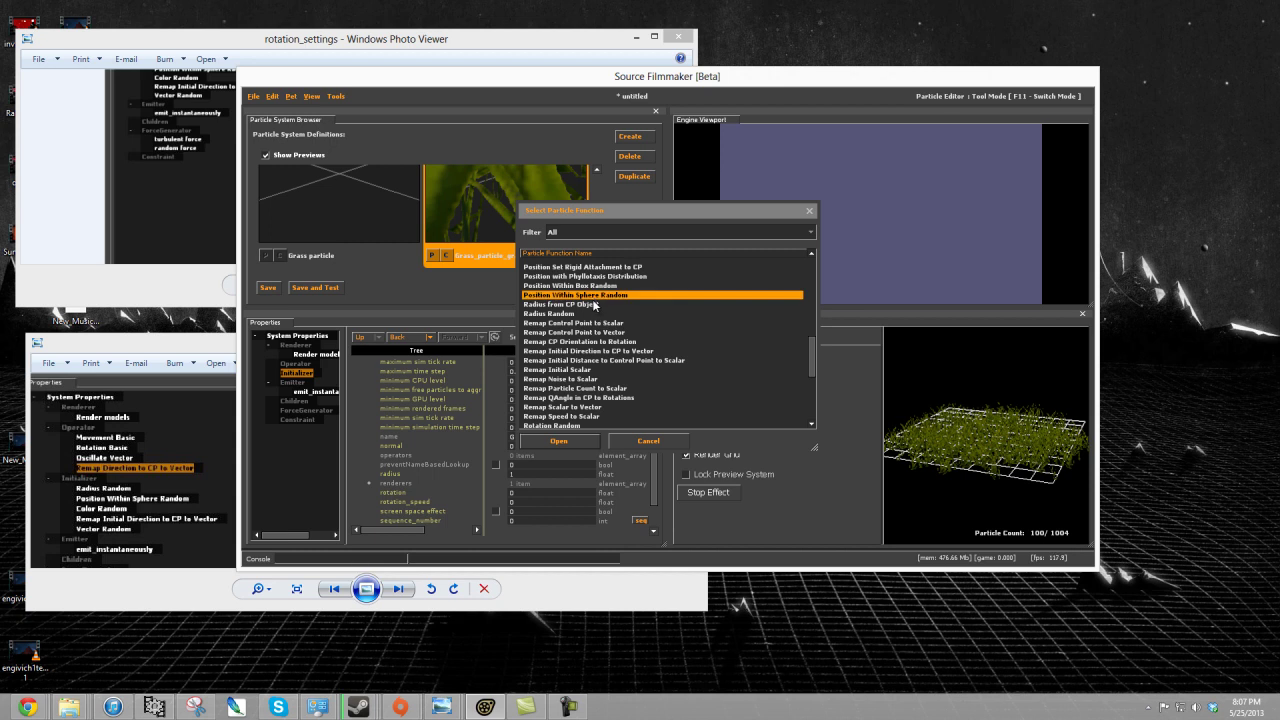
left_click(565, 441)
scroll(985, 440, "down", 3)
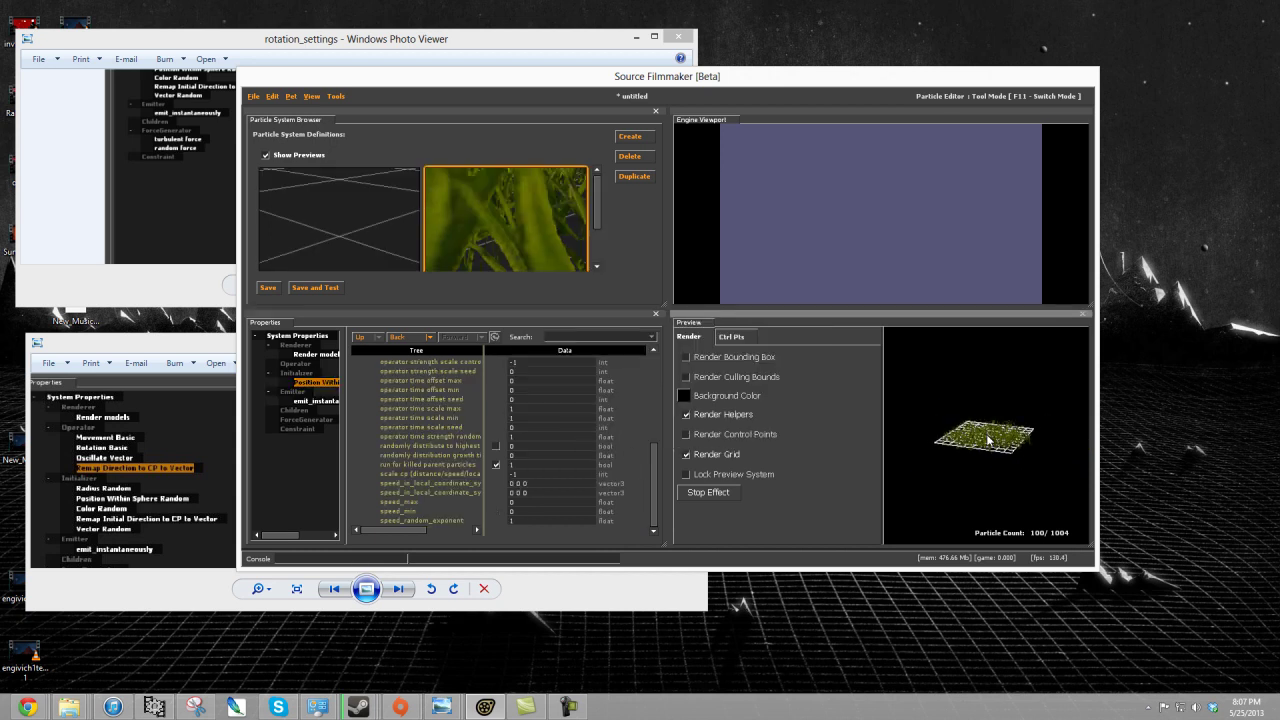
- Set distance_max of Position Within Sphere Random to 500 and inspect the spread of grass in the preview
scroll(560, 456, "up", 6)
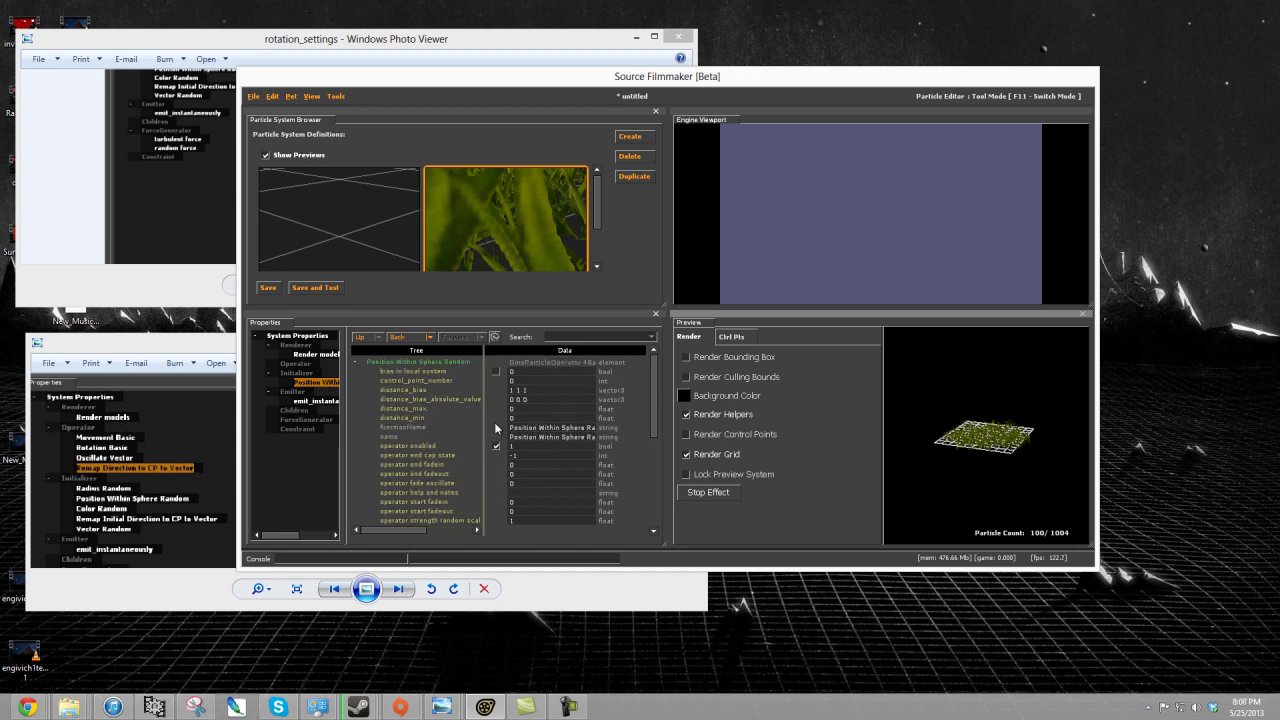
left_click(453, 407)
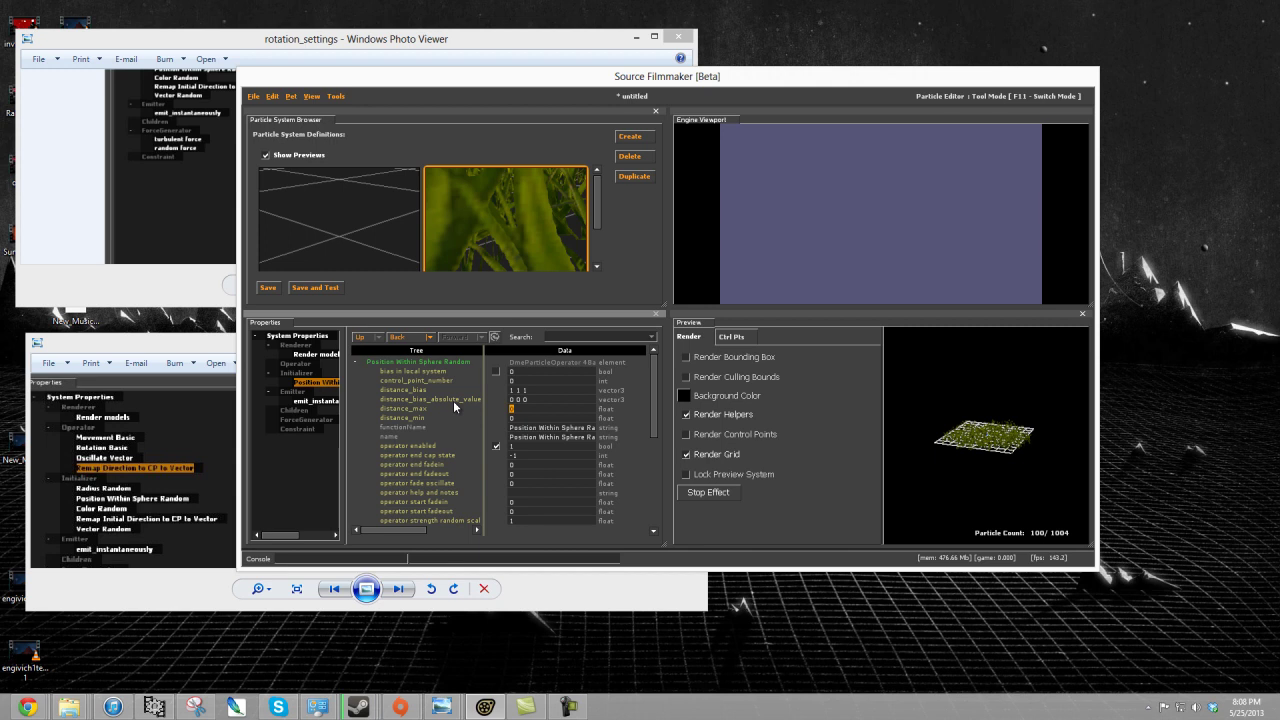
type("500")
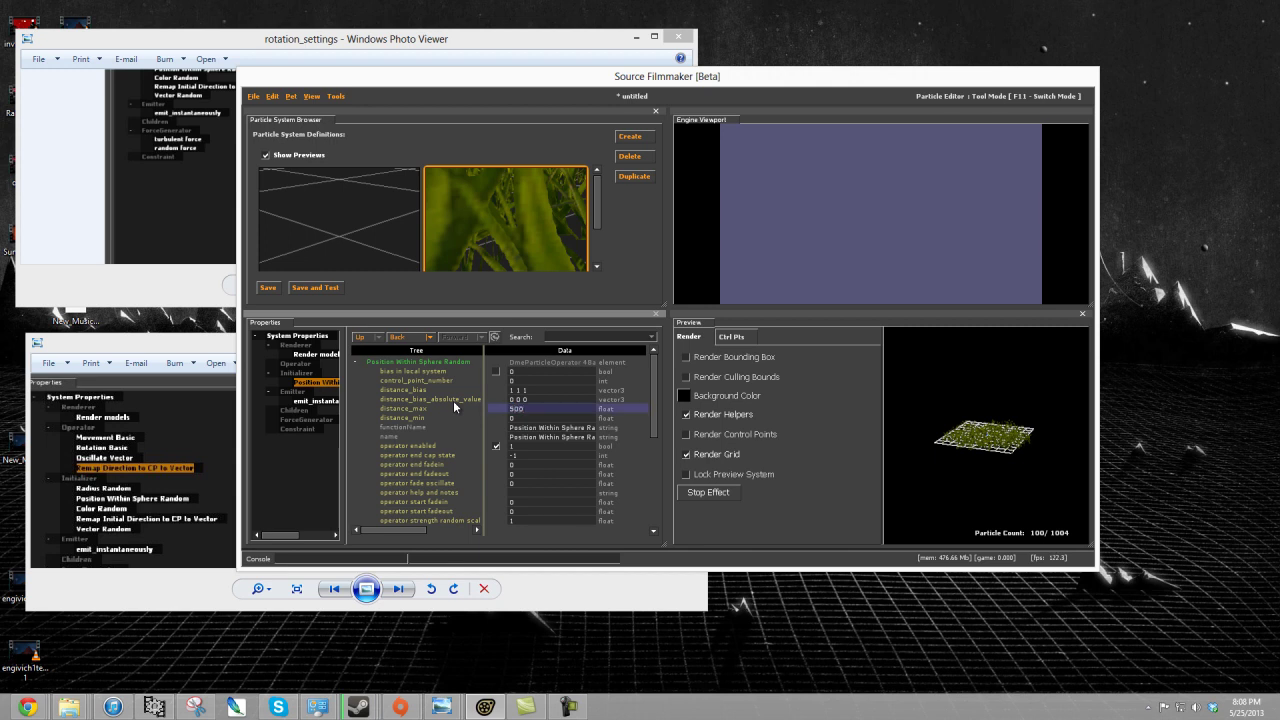
key("Return")
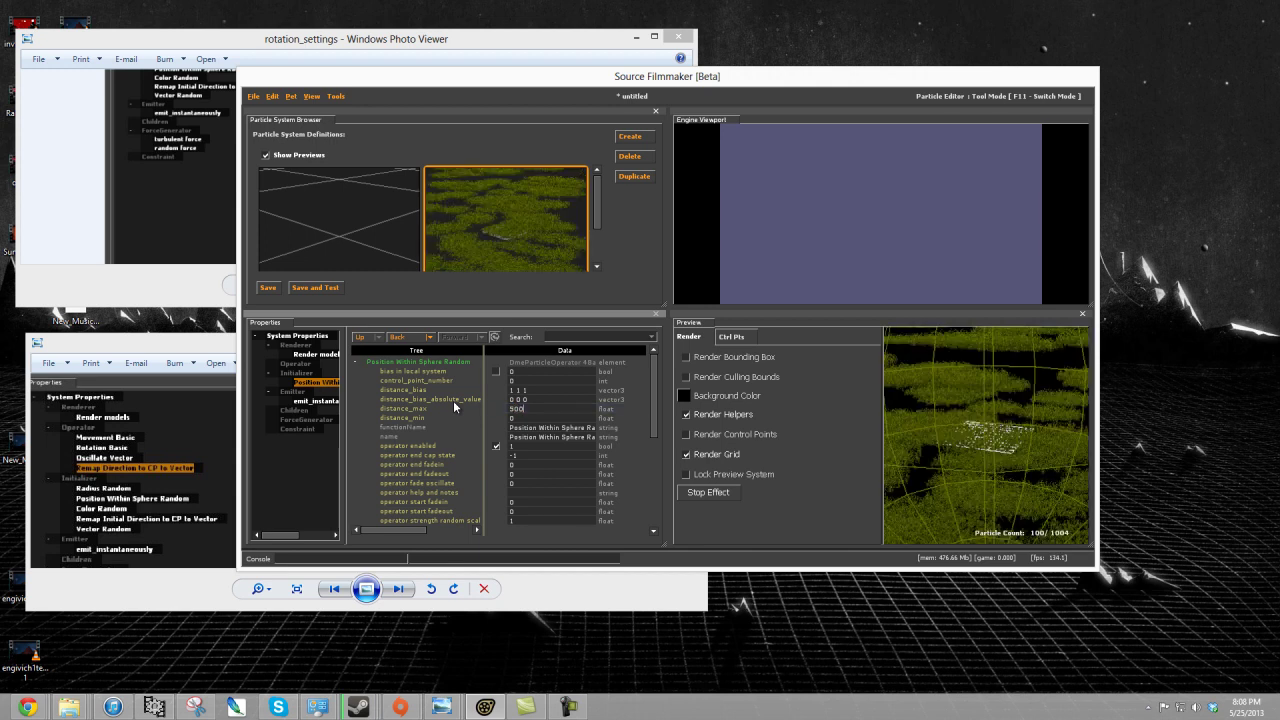
right_click_drag(987, 436, 987, 436)
mouse_move(987, 440)
left_mouse_down()
mouse_move(971, 434)
mouse_move(987, 433)
left_mouse_up()
mouse_move(987, 433)
right_mouse_down()
mouse_move(982, 449)
mouse_move(987, 432)
right_mouse_up()
left_click_drag(987, 437, 1075, 400)
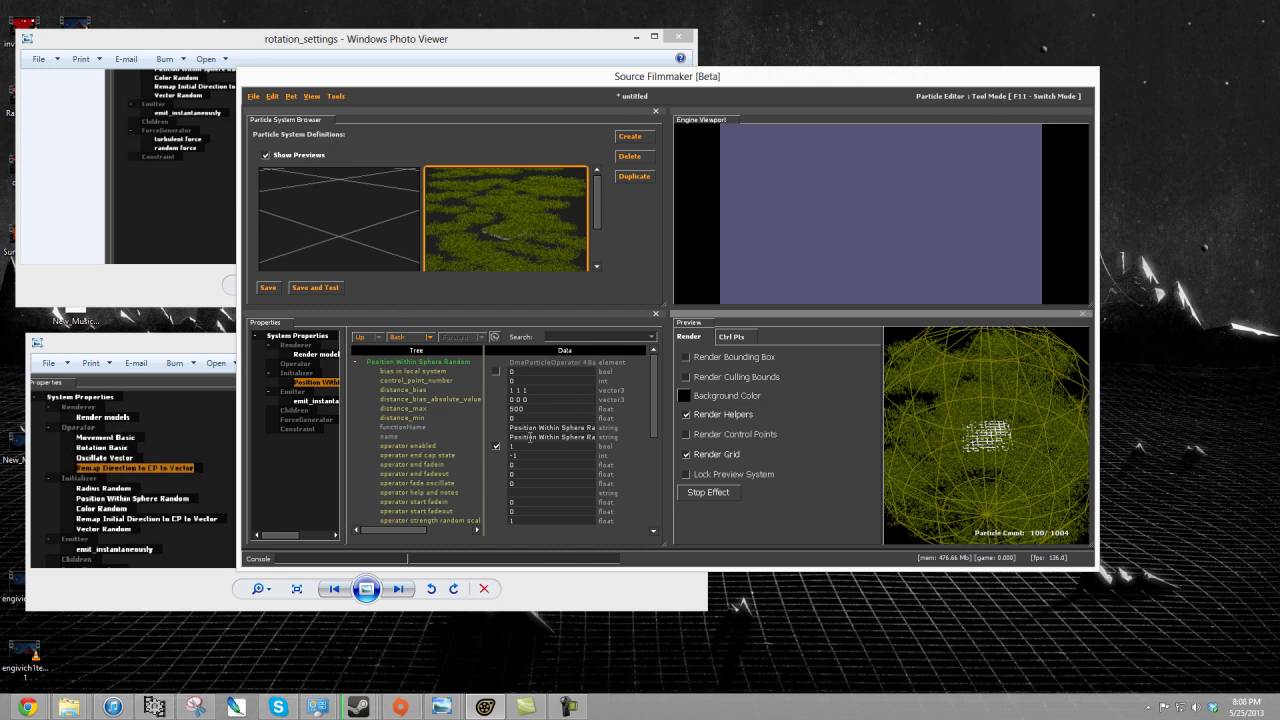
- Set distance_min of the Position Within Sphere Random initializer to 480
key("Tab")
type("4")
key("Return")
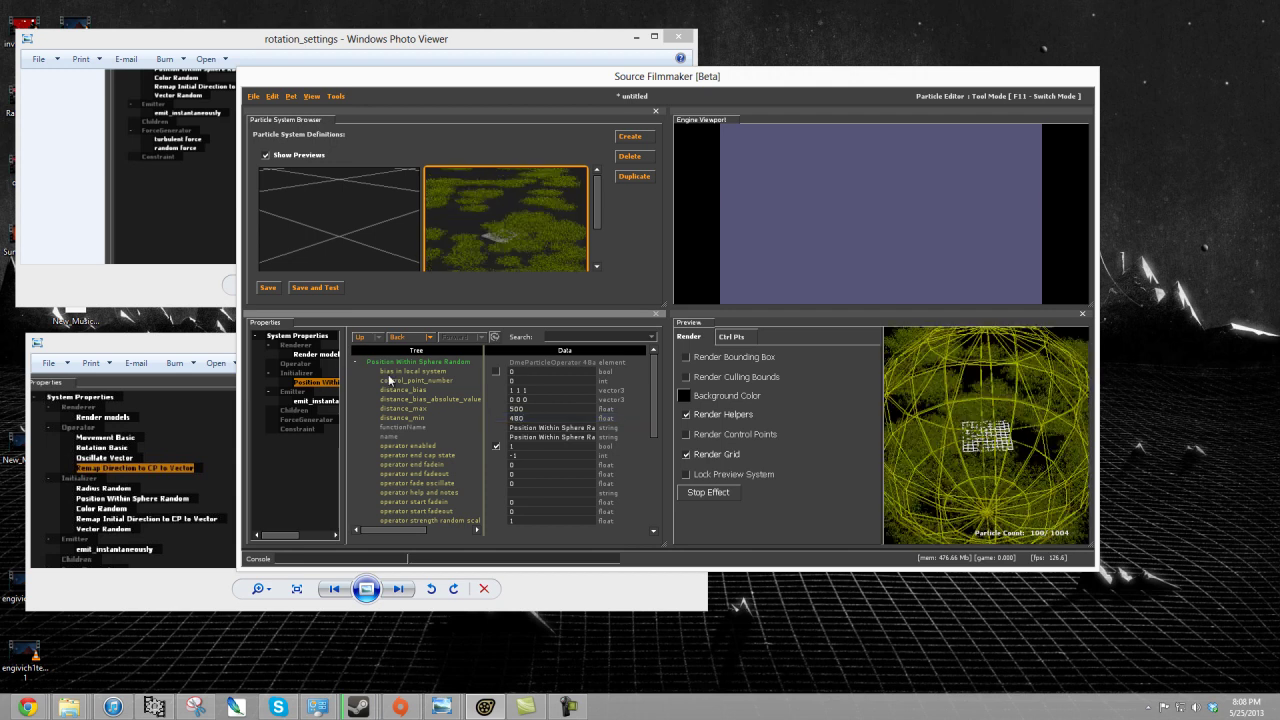
- Examine the spherical grass distribution in the preview from different angles, both from inside and outside the sphere
left_click_drag(930, 396, 986, 440)
scroll(986, 440, "up", 10)
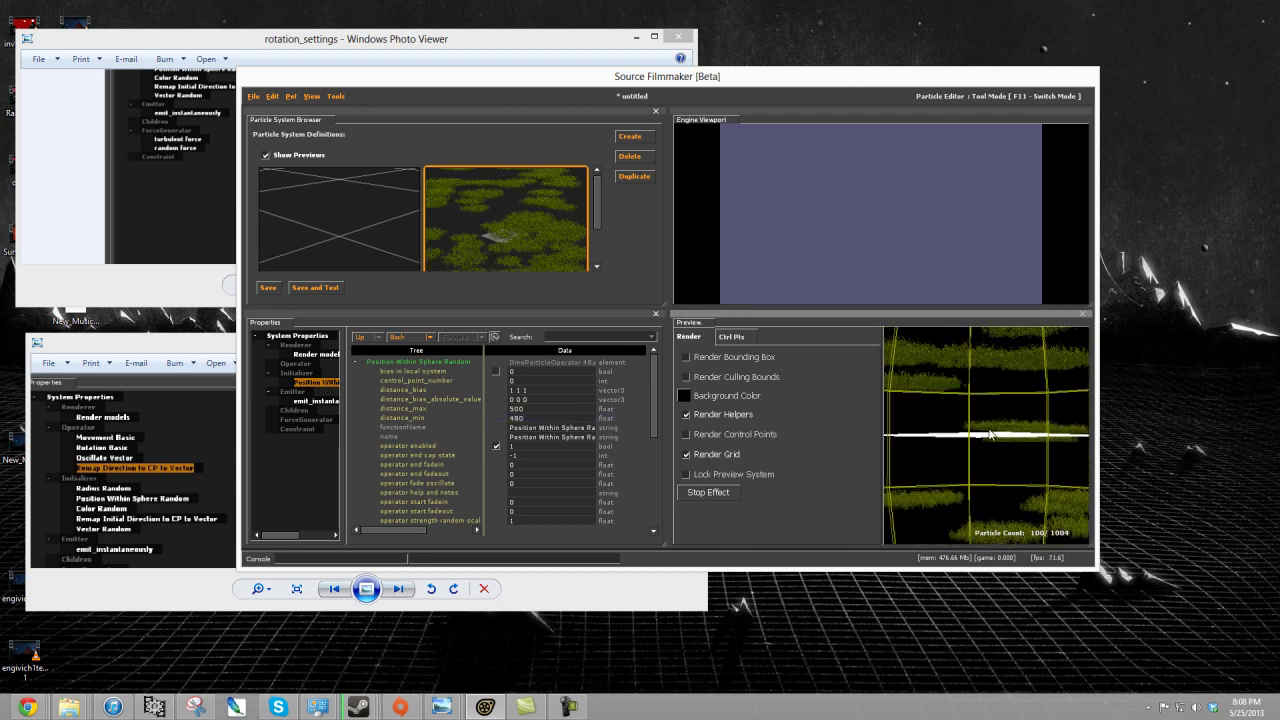
scroll(986, 440, "up", 10)
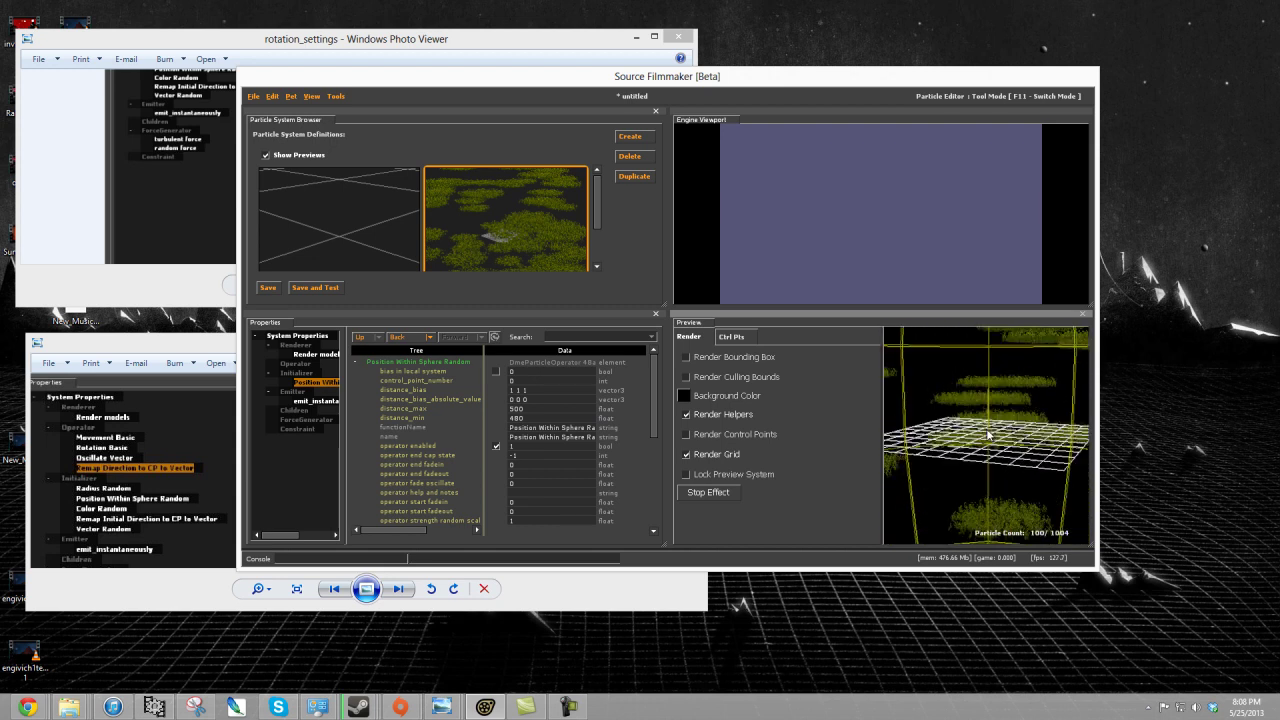
scroll(990, 440, "up", 10)
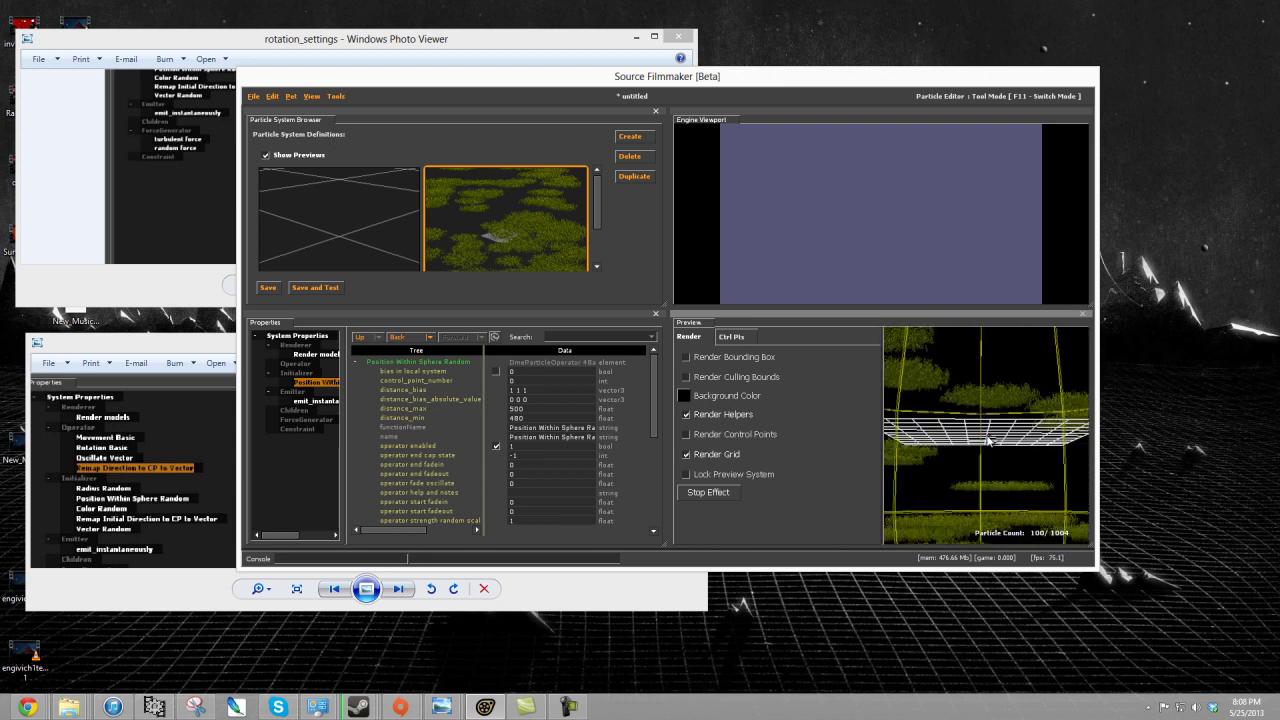
scroll(990, 440, "down", 10)
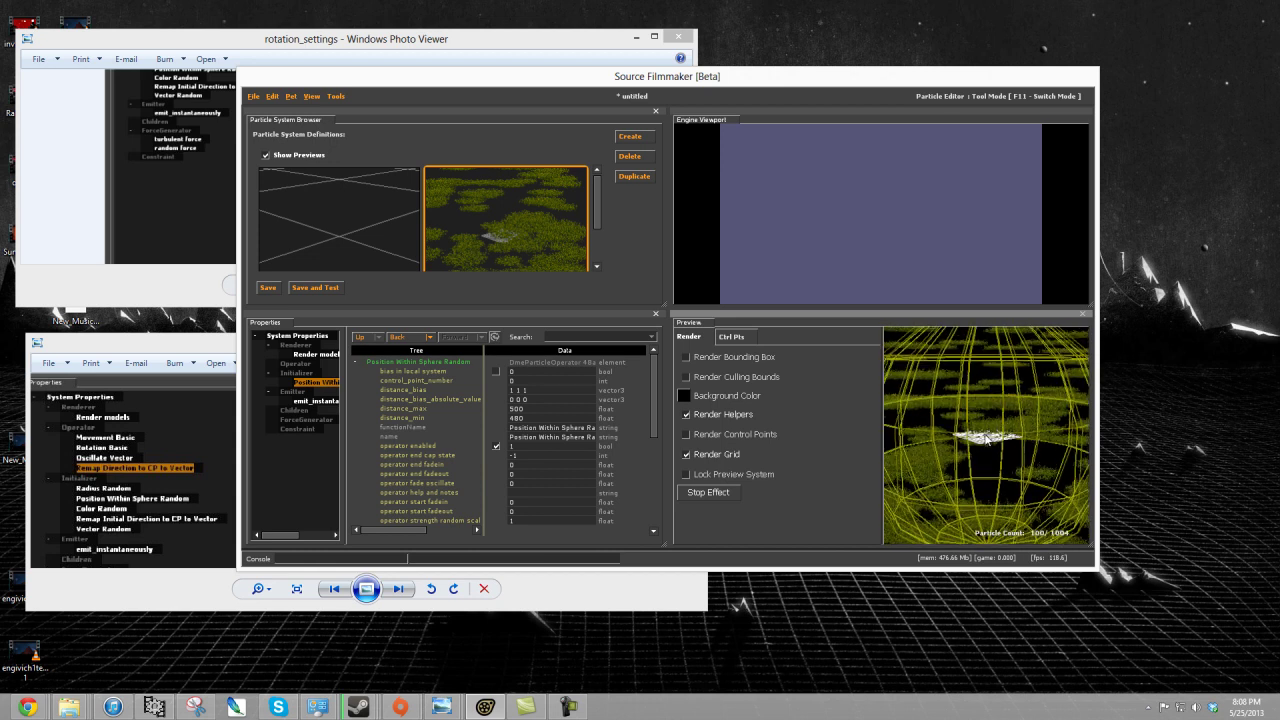
scroll(985, 447, "down", 10)
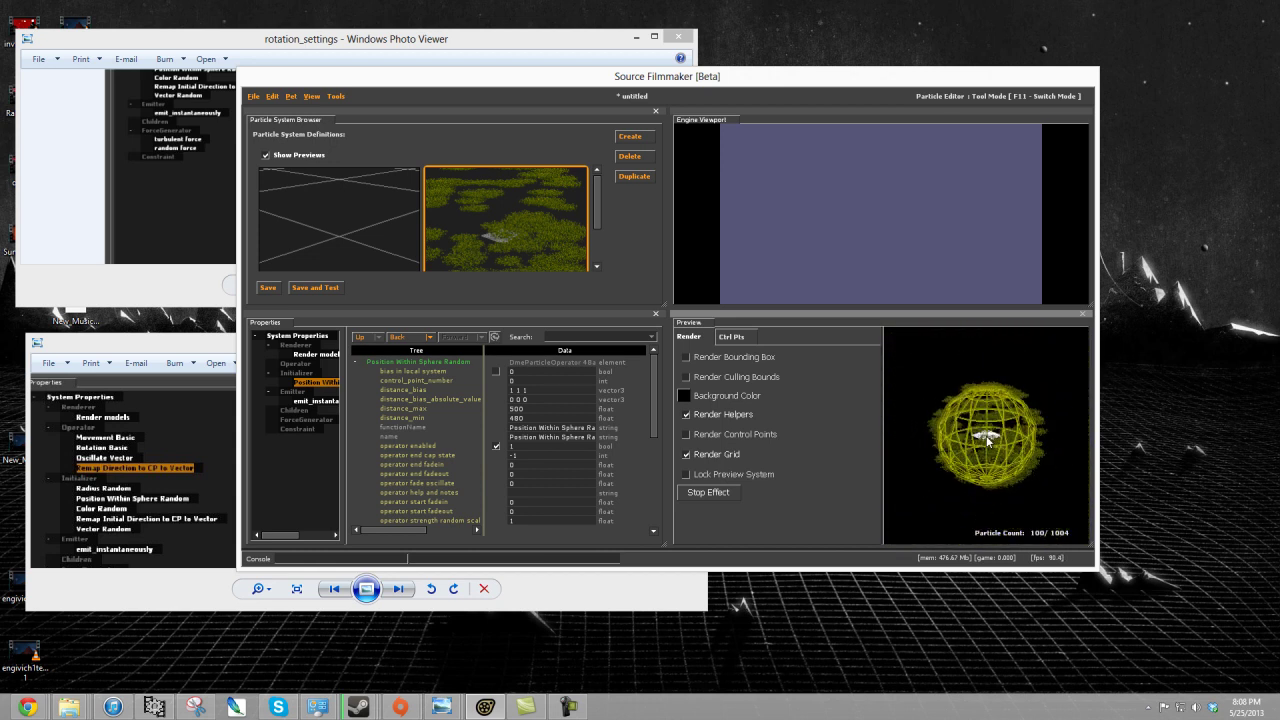
scroll(975, 391, "up", 5)
scroll(982, 410, "down", 5)
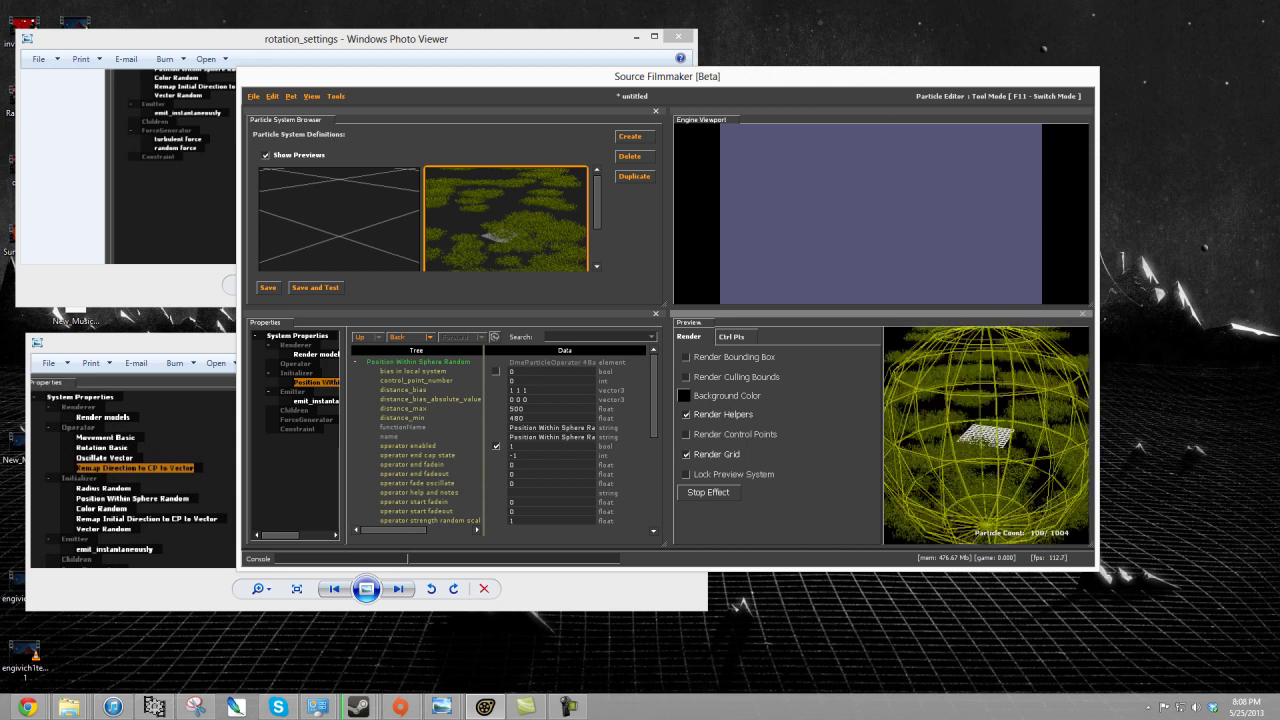
- Switch to the browser, watch part of the [SFM VFX] Day / Night Test 2 video as a reference, and return to Source Filmmaker
key("alt+Tab")
left_click_drag(867, 127, 843, 81)
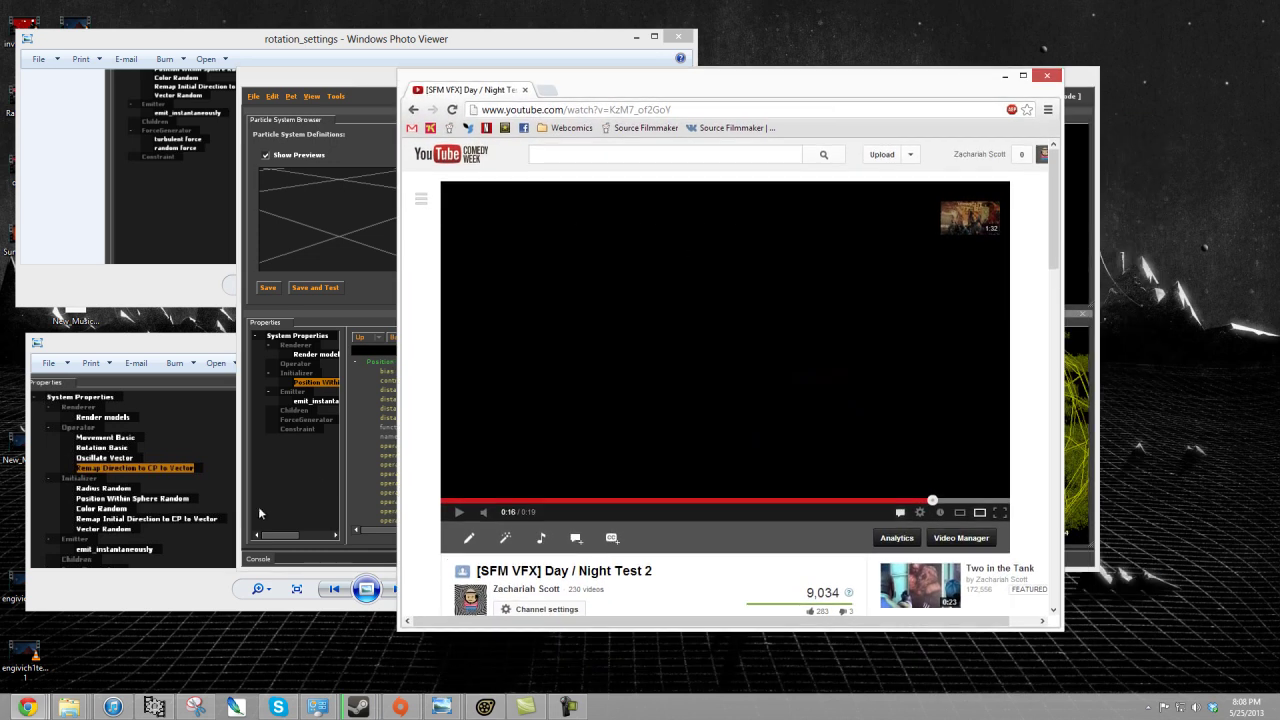
left_click(459, 514)
left_click(459, 513)
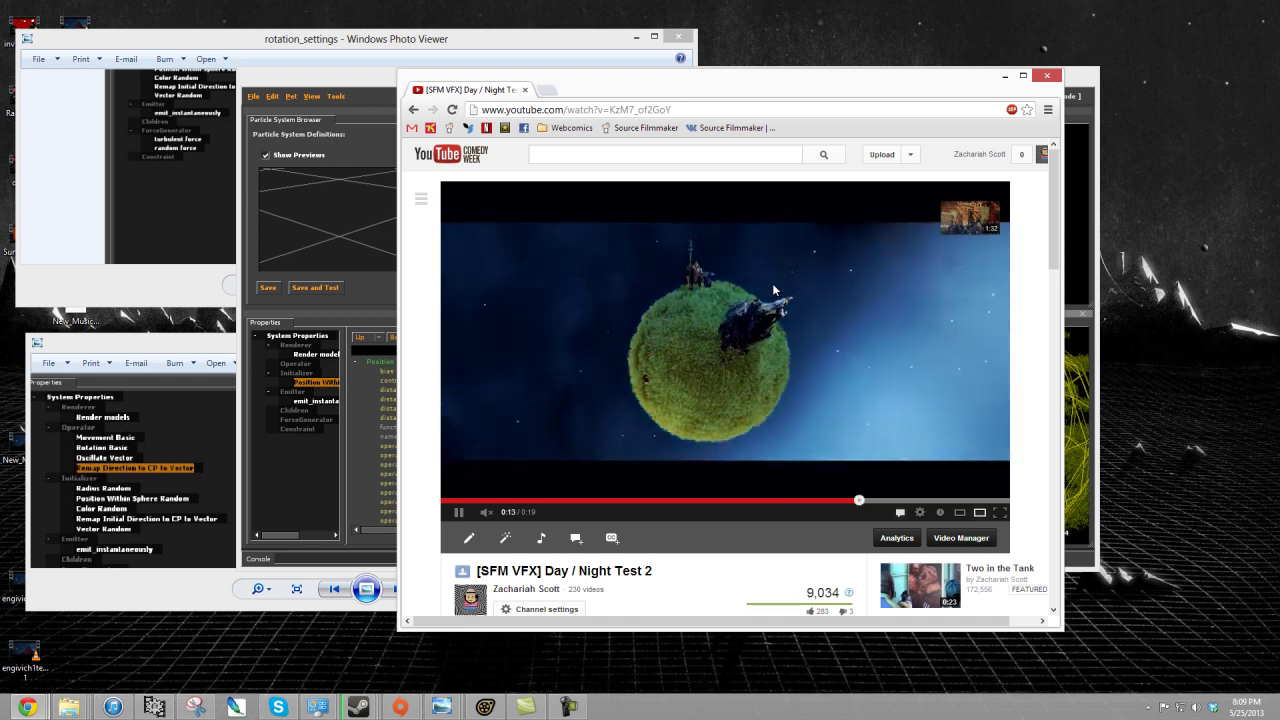
left_click(462, 513)
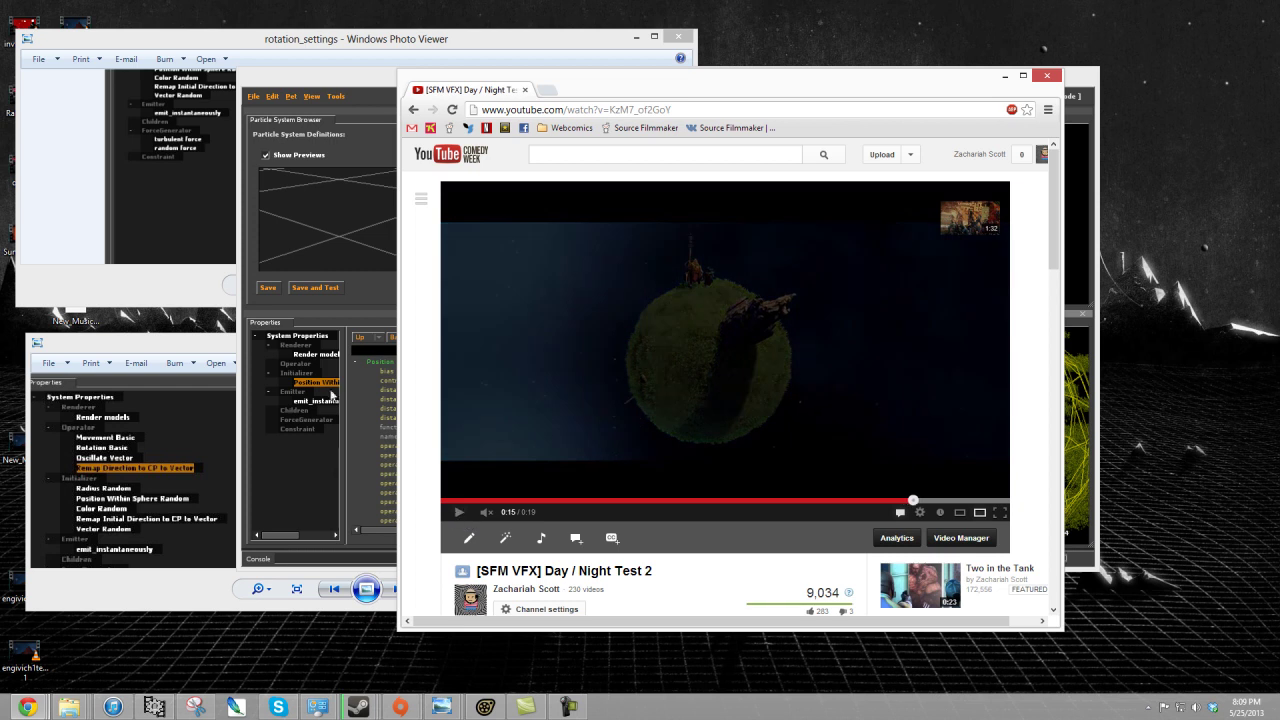
left_click(382, 281)
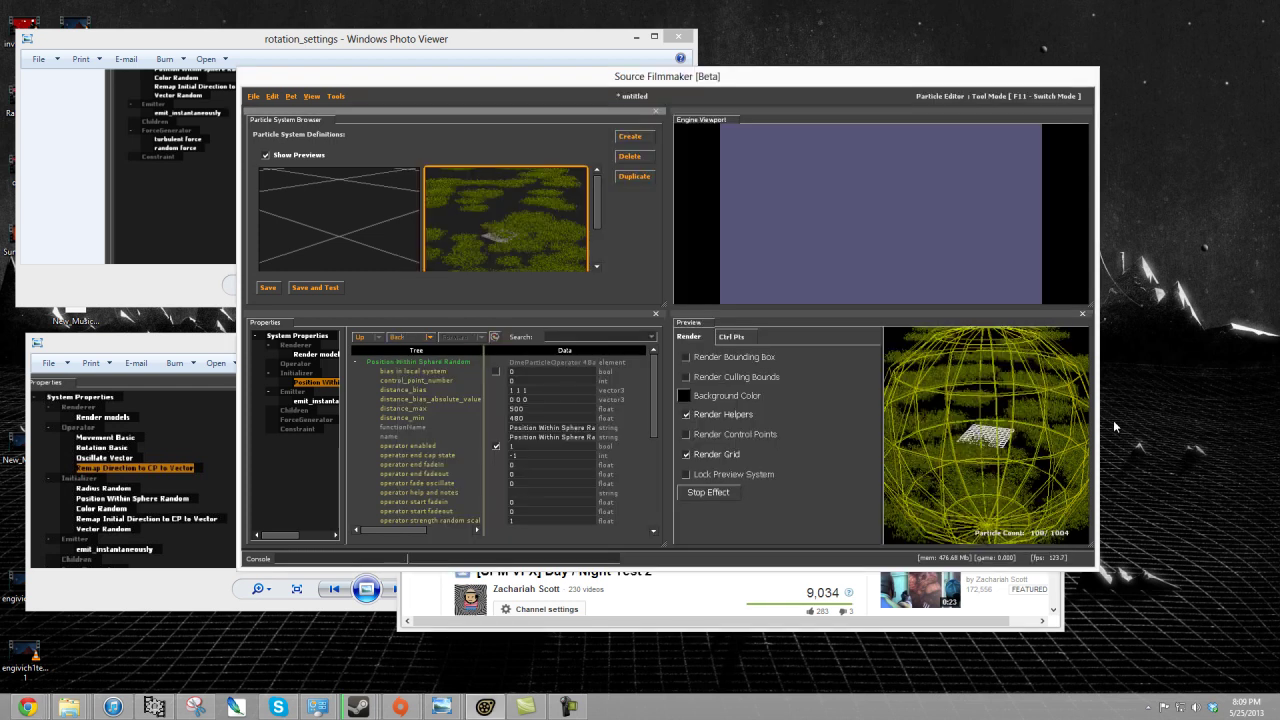
- Add a Radius Random initializer to the grass particle system
left_click_drag(985, 453, 1045, 407)
scroll(1045, 407, "down", 5)
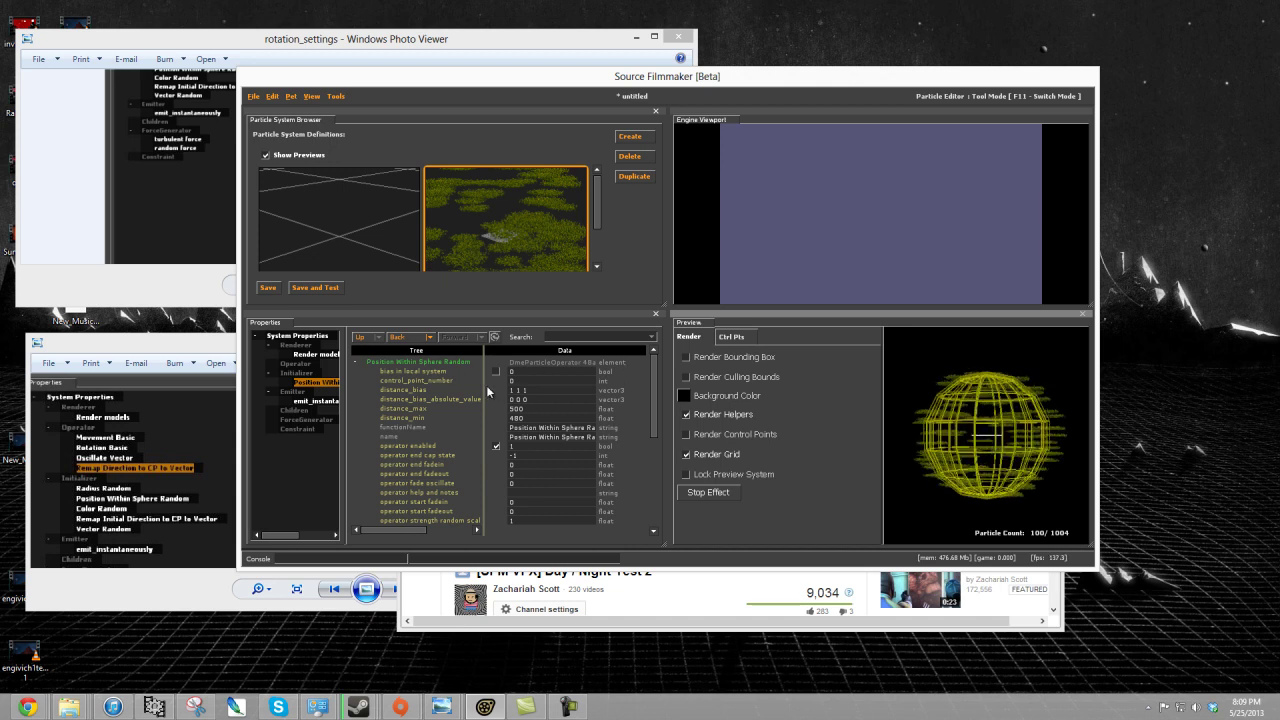
right_click(296, 373)
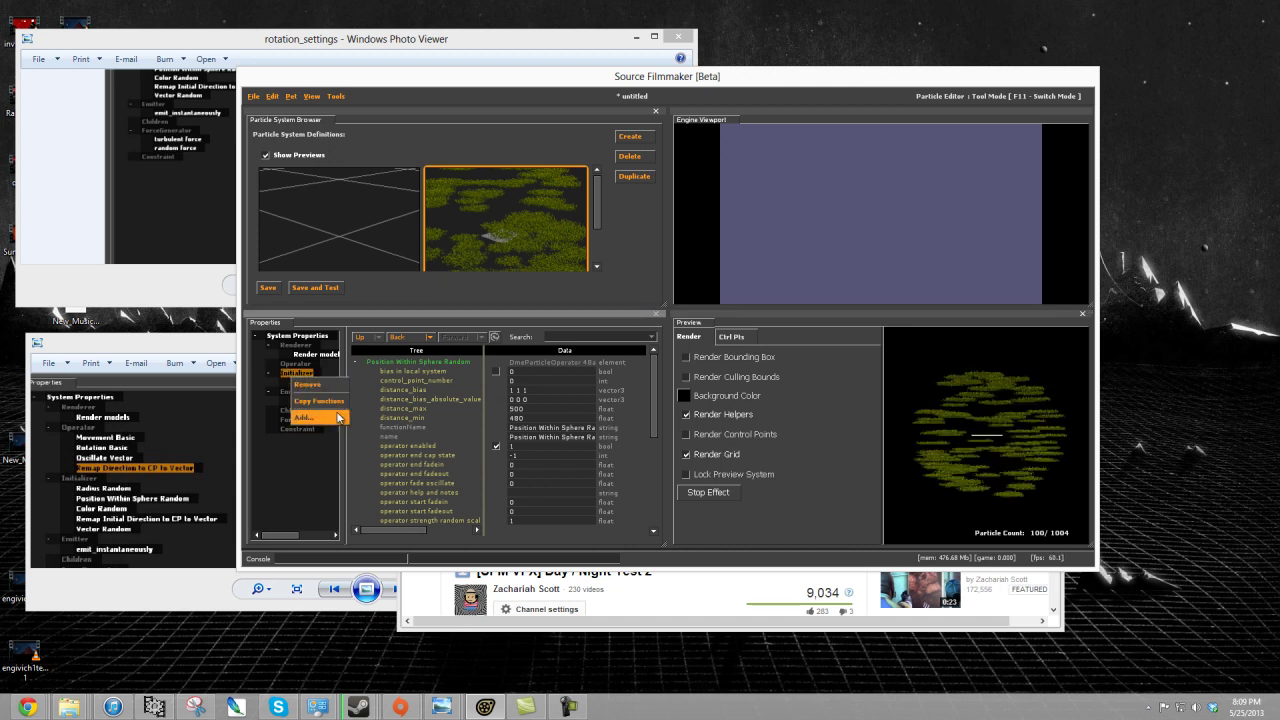
left_click(332, 422)
scroll(646, 382, "down", 20)
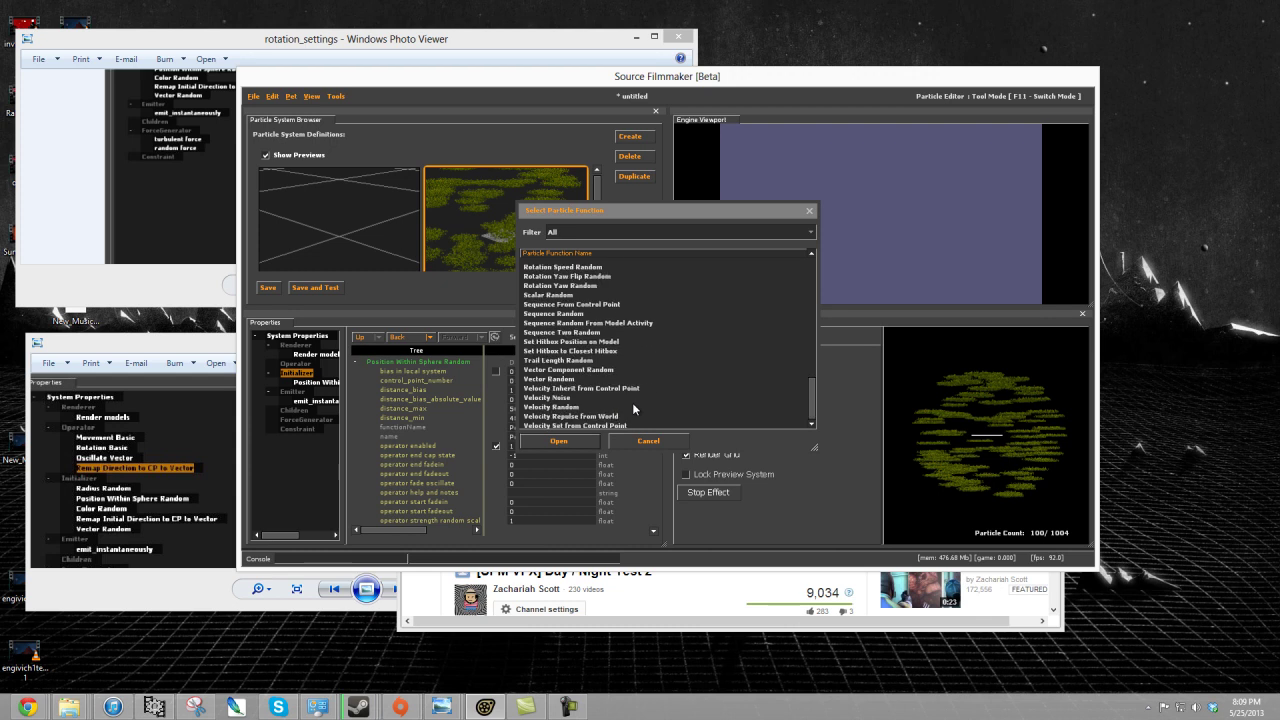
scroll(580, 350, "up", 5)
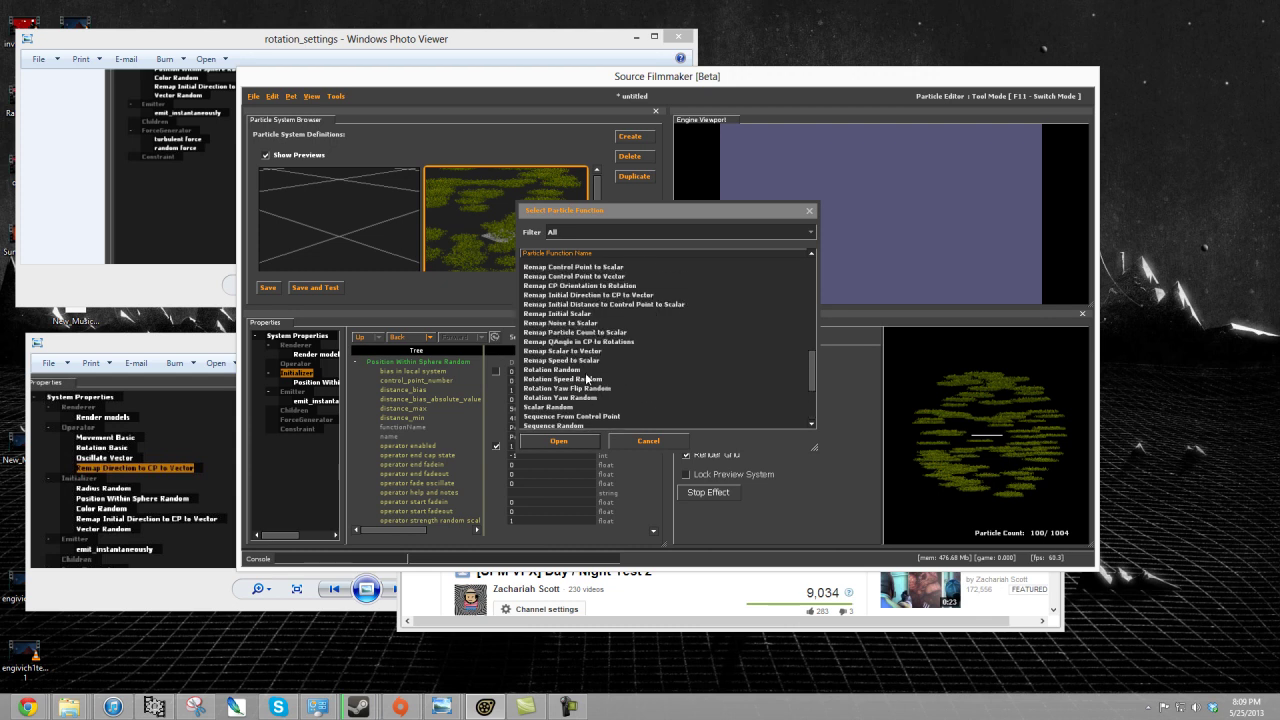
double_click(558, 312)
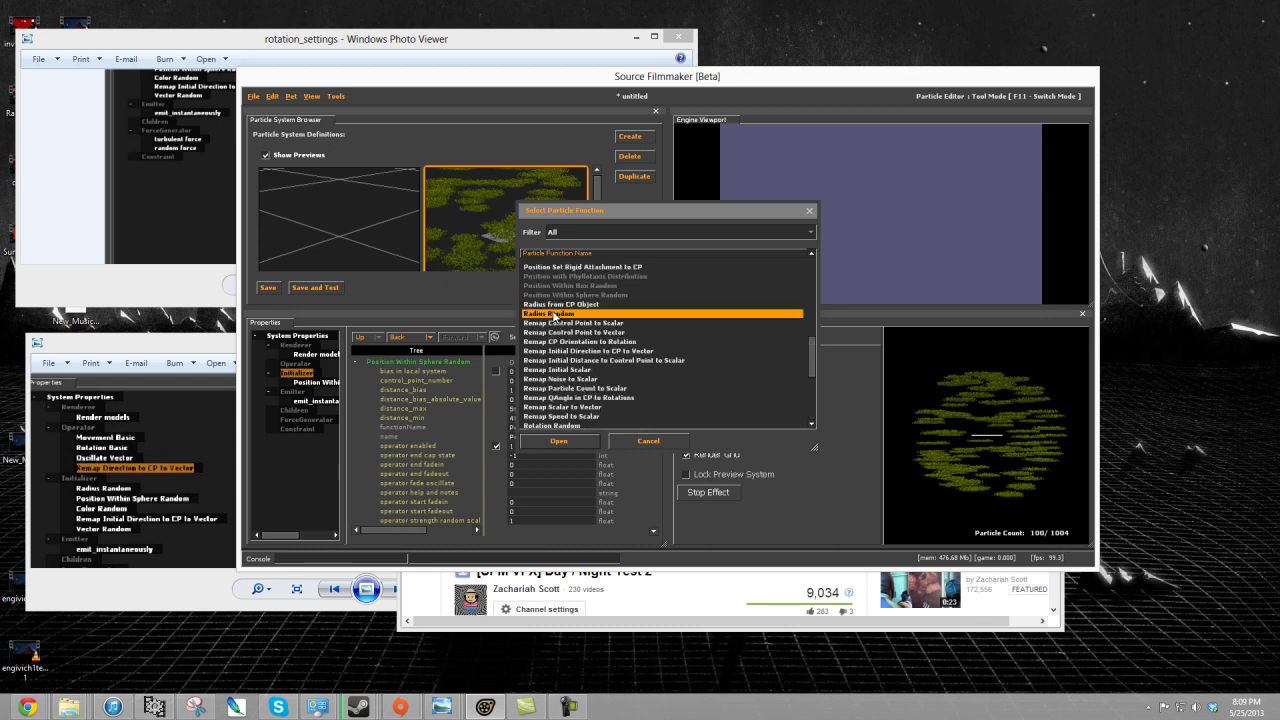
- Set the Radius Random initializer's radius_max to 3 and radius_min to 2, and inspect the grass sphere from the side
left_click(960, 440)
left_click_drag(960, 440, 1003, 452)
scroll(1003, 452, "down", 3)
scroll(556, 473, "down", 3)
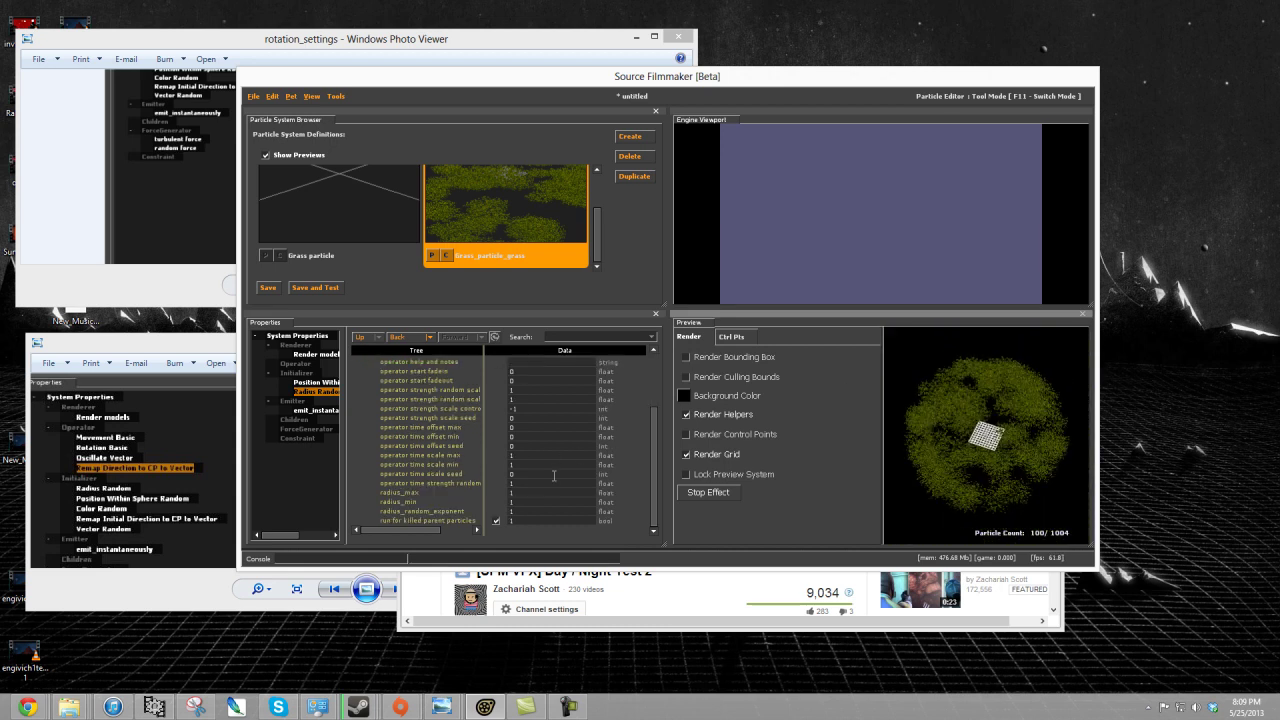
double_click(532, 493)
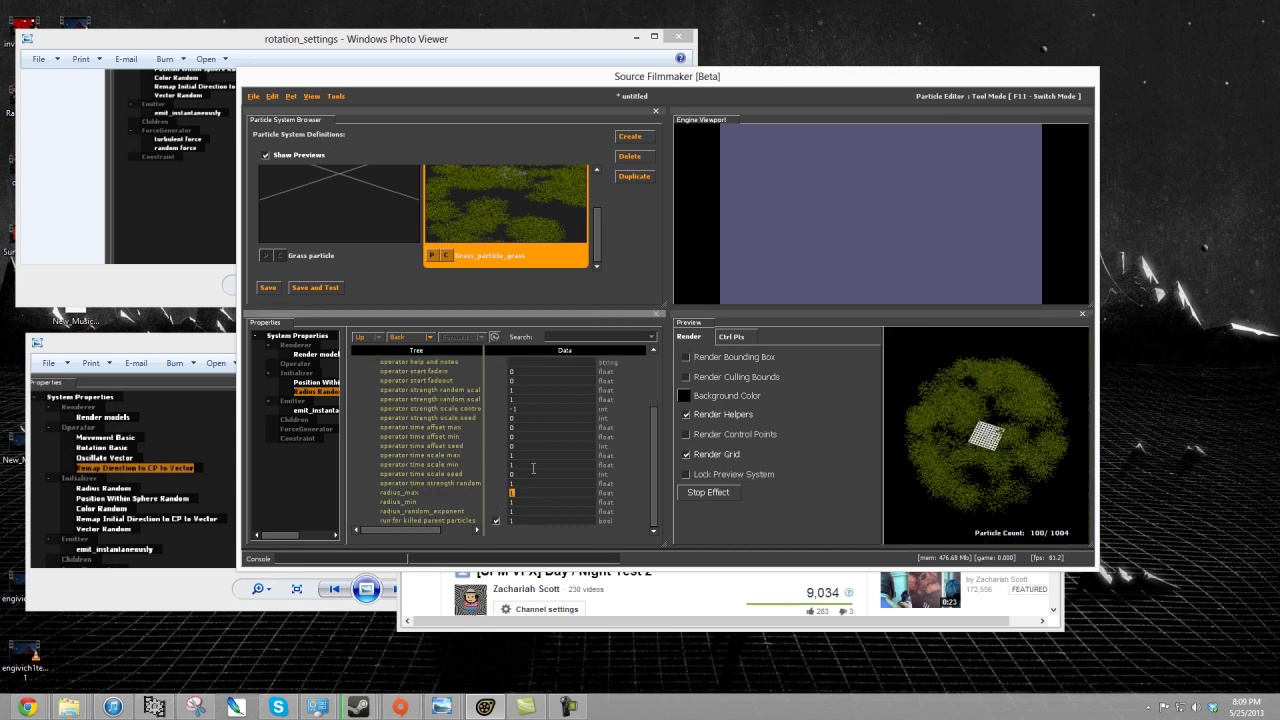
type("3")
key("Return")
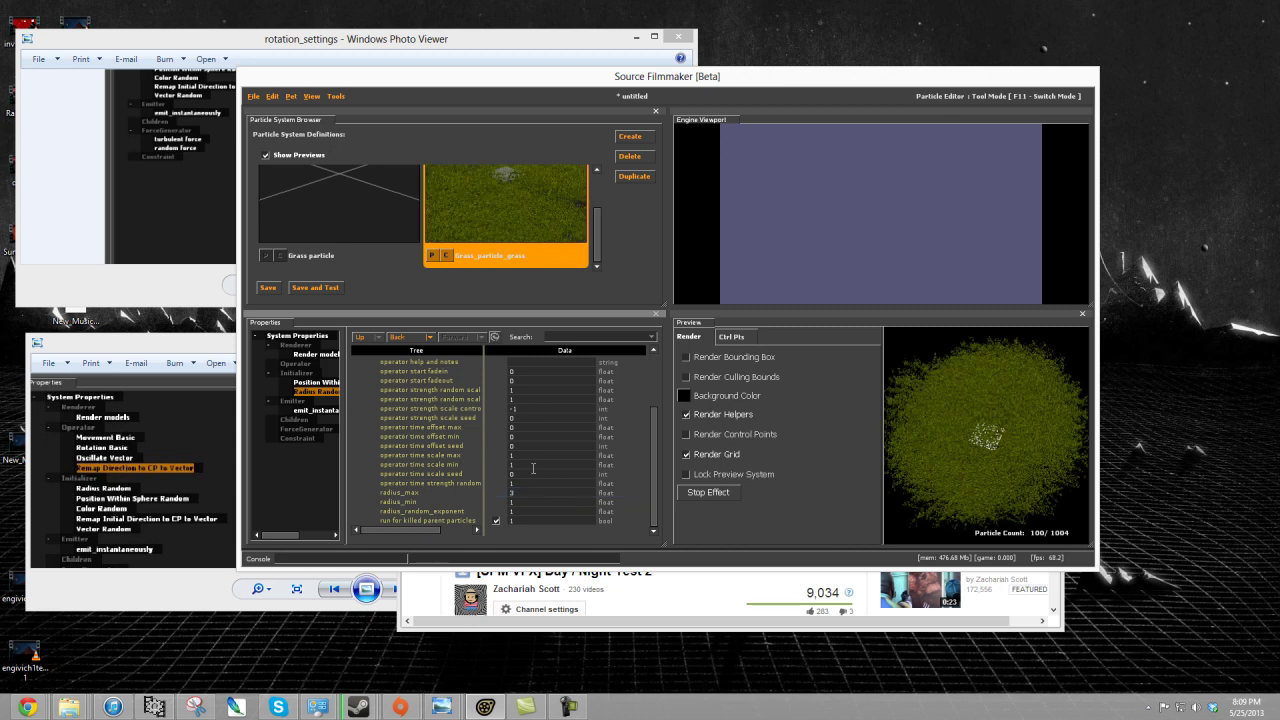
left_click(533, 502)
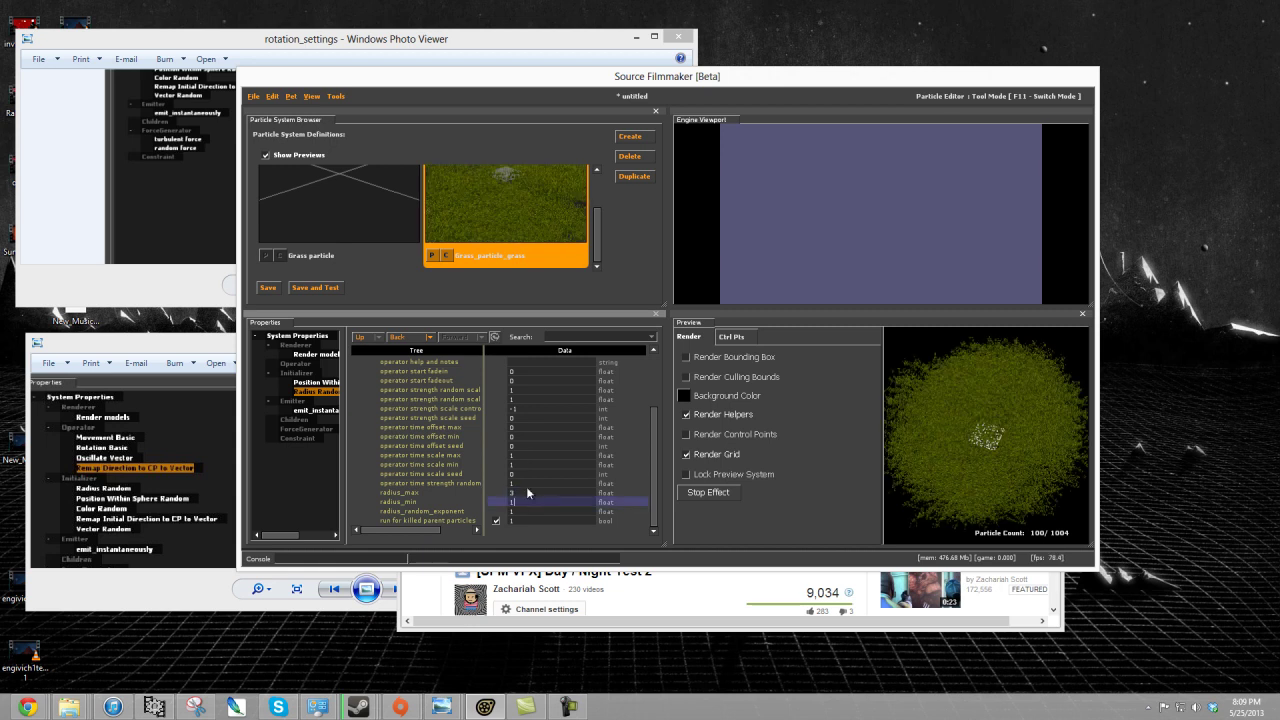
type("2")
key("Return")
mouse_move(986, 429)
left_mouse_down()
mouse_move(985, 441)
mouse_move(923, 443)
mouse_move(991, 434)
mouse_move(989, 457)
mouse_move(978, 452)
left_mouse_up()
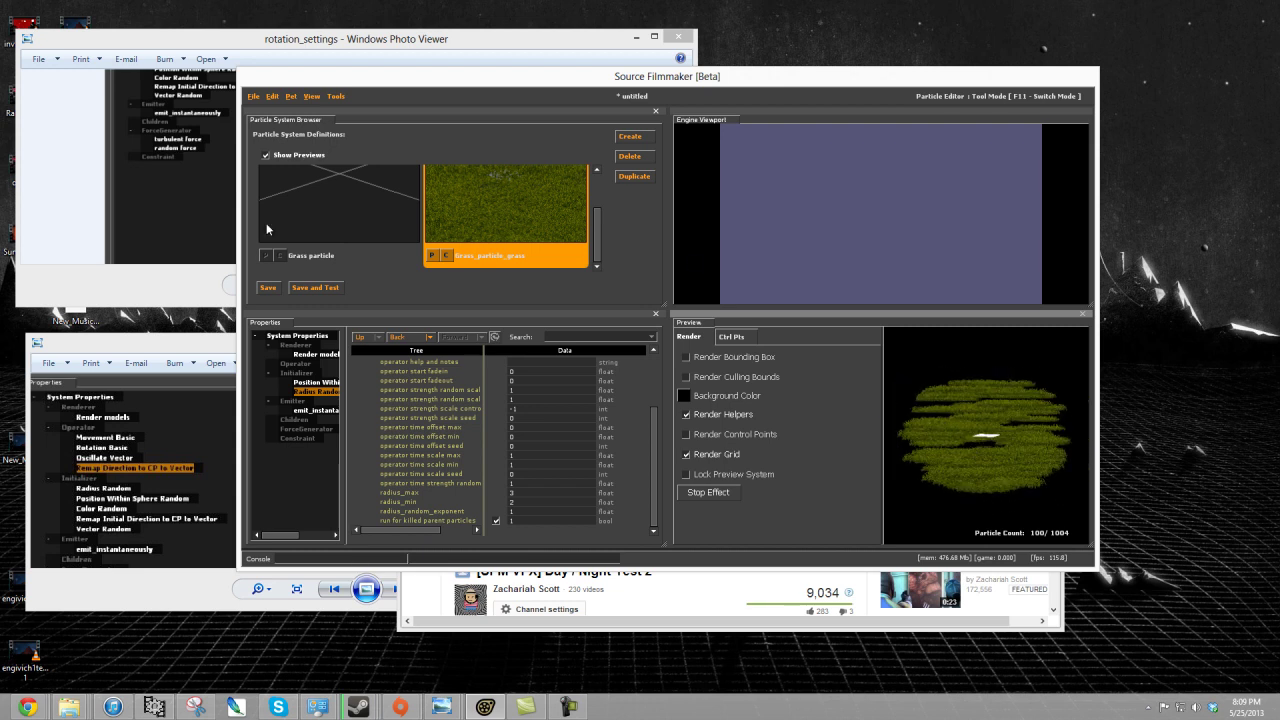
- Widen the particle function tree and add the Remap Direction to CP to Vector operator to the grass system
left_click_drag(345, 421, 425, 423)
left_click(292, 364)
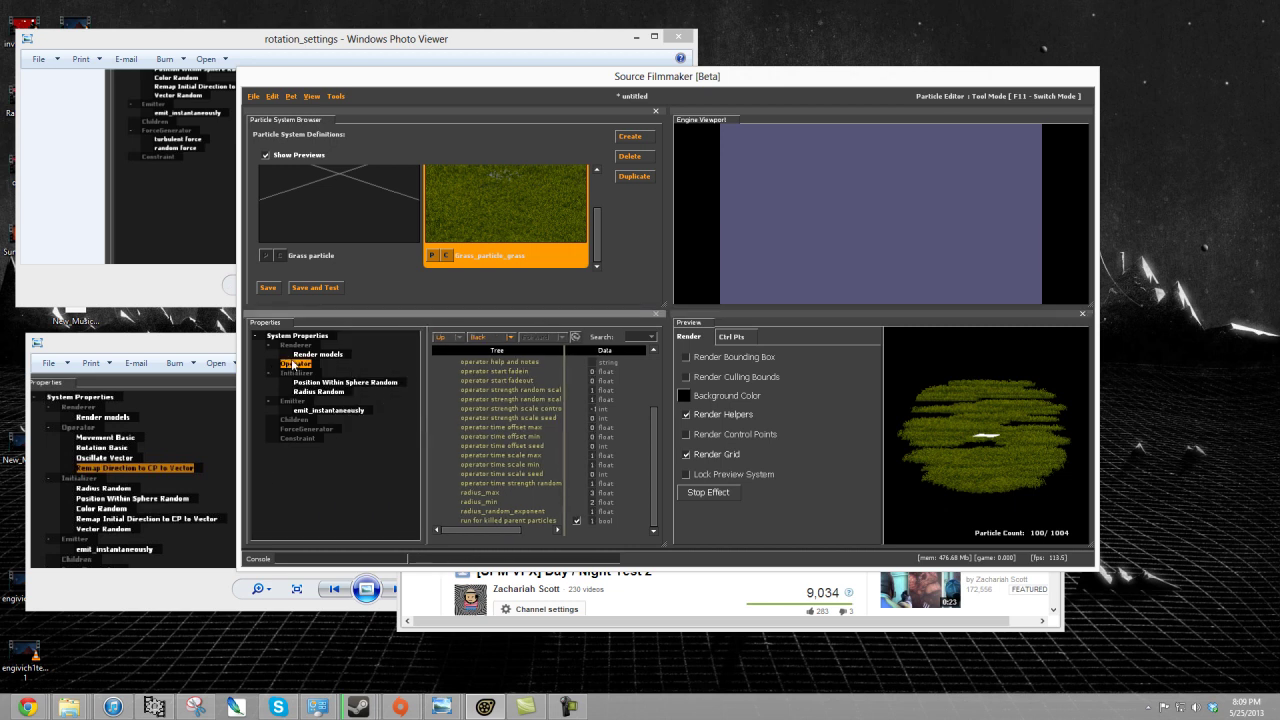
right_click(288, 366)
left_click(298, 402)
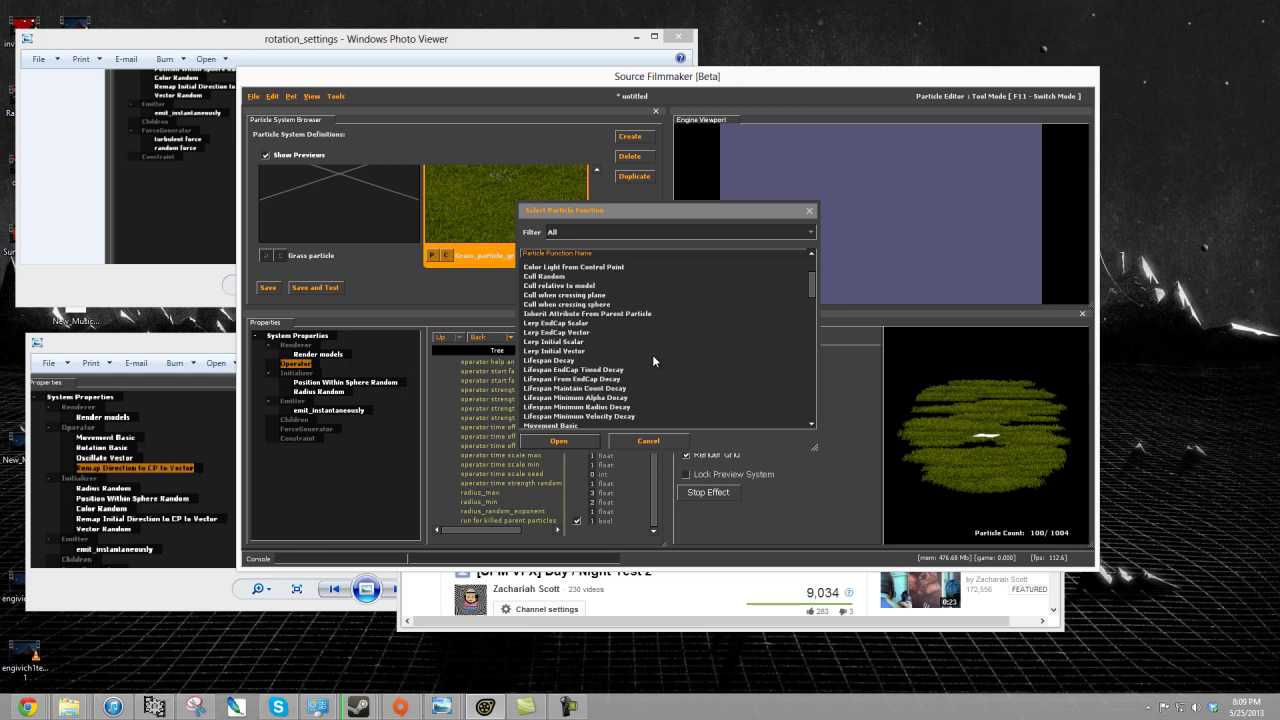
scroll(650, 359, "down", 2)
scroll(650, 362, "up", 5)
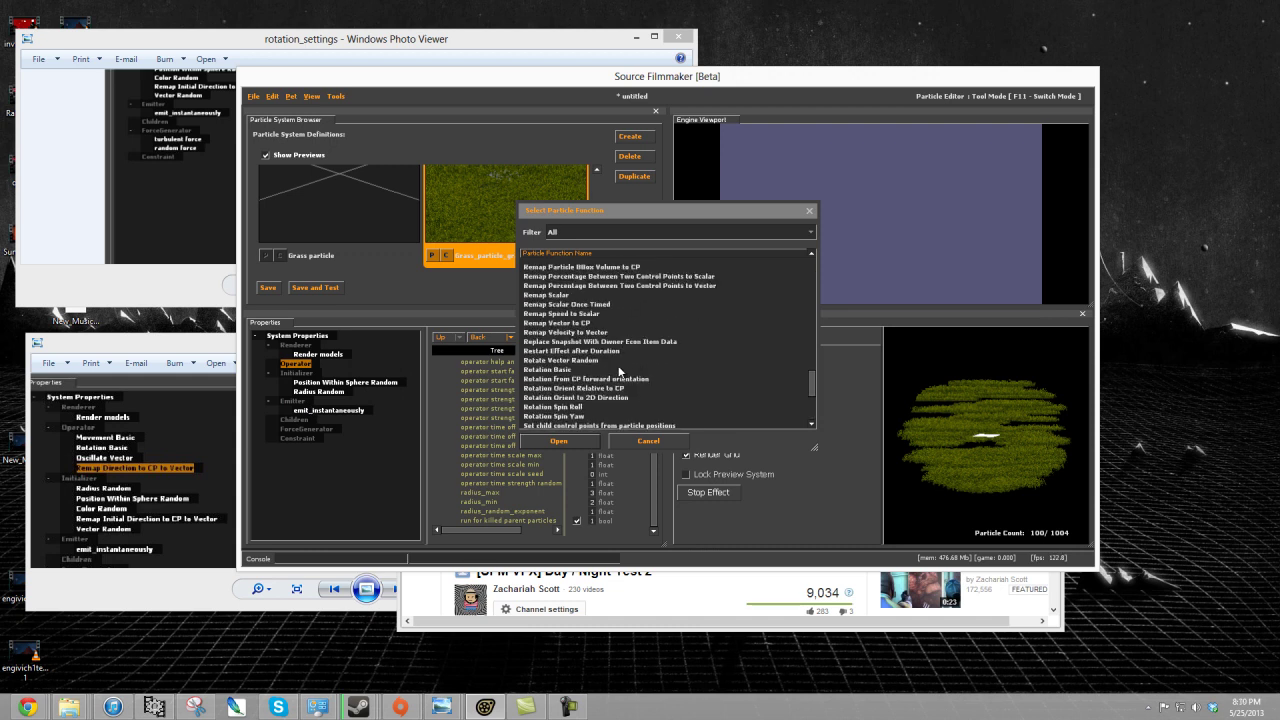
scroll(550, 316, "up", 4)
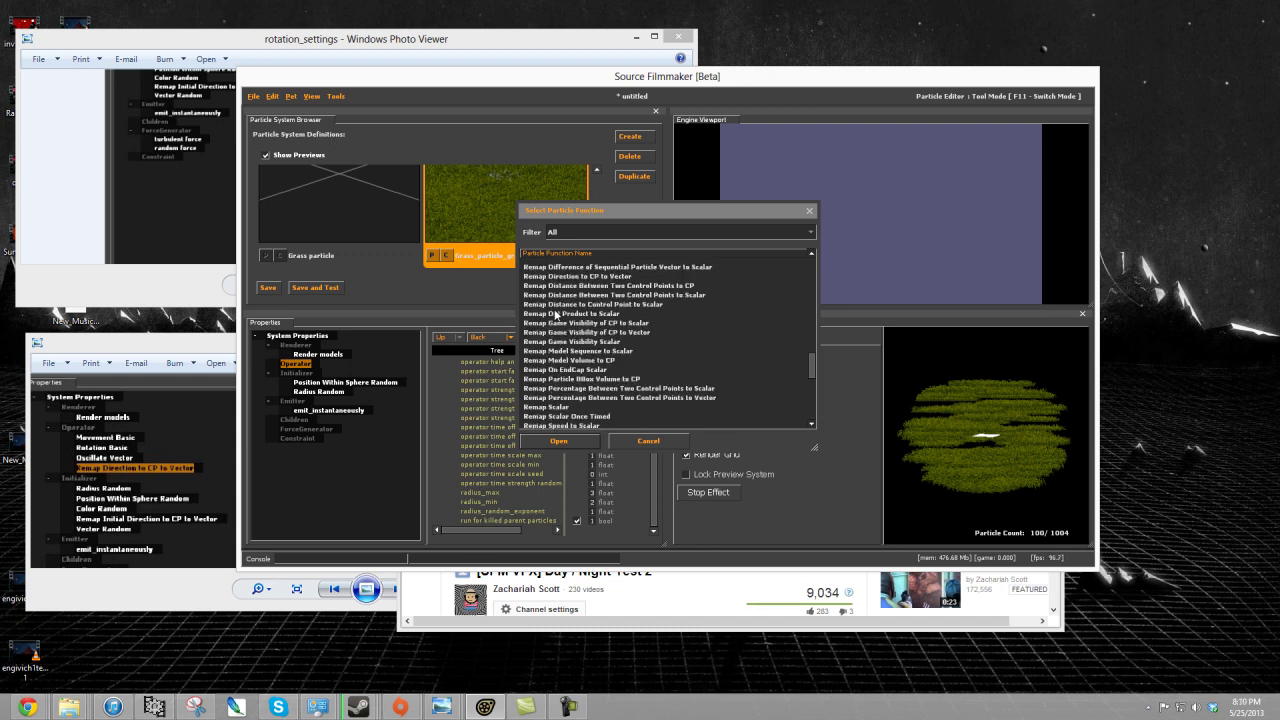
scroll(557, 314, "up", 1)
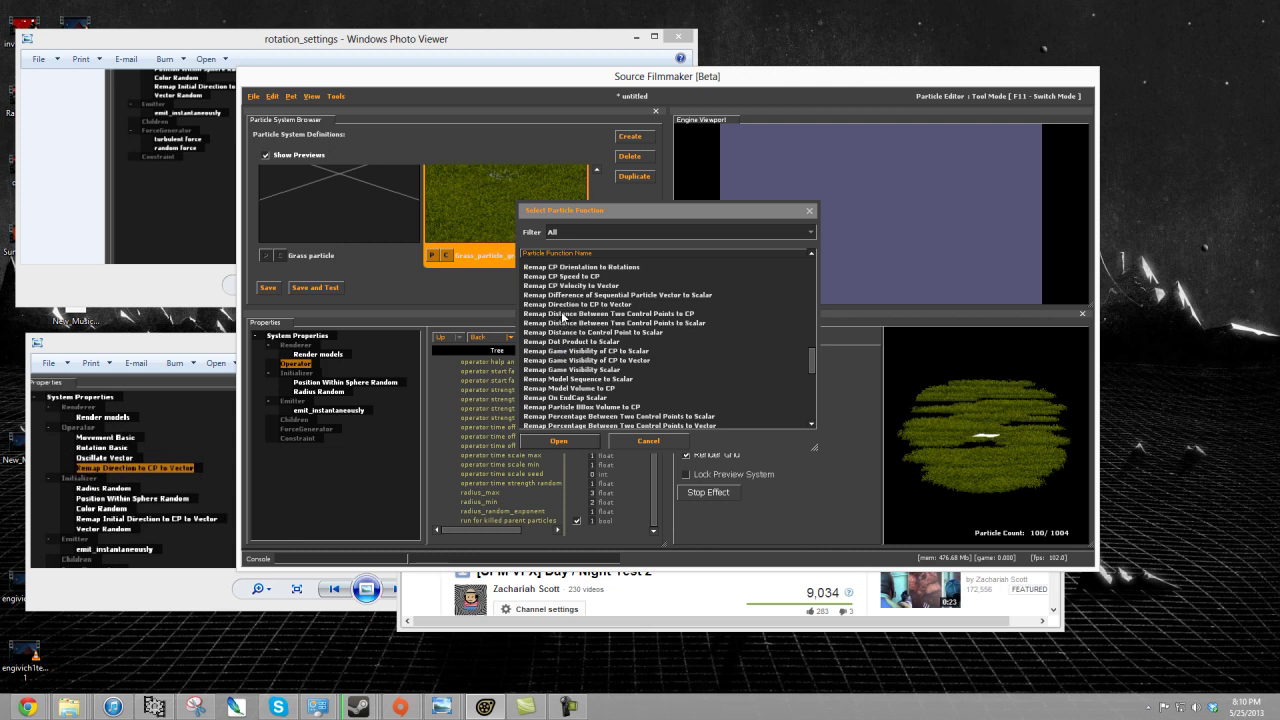
left_click(568, 305)
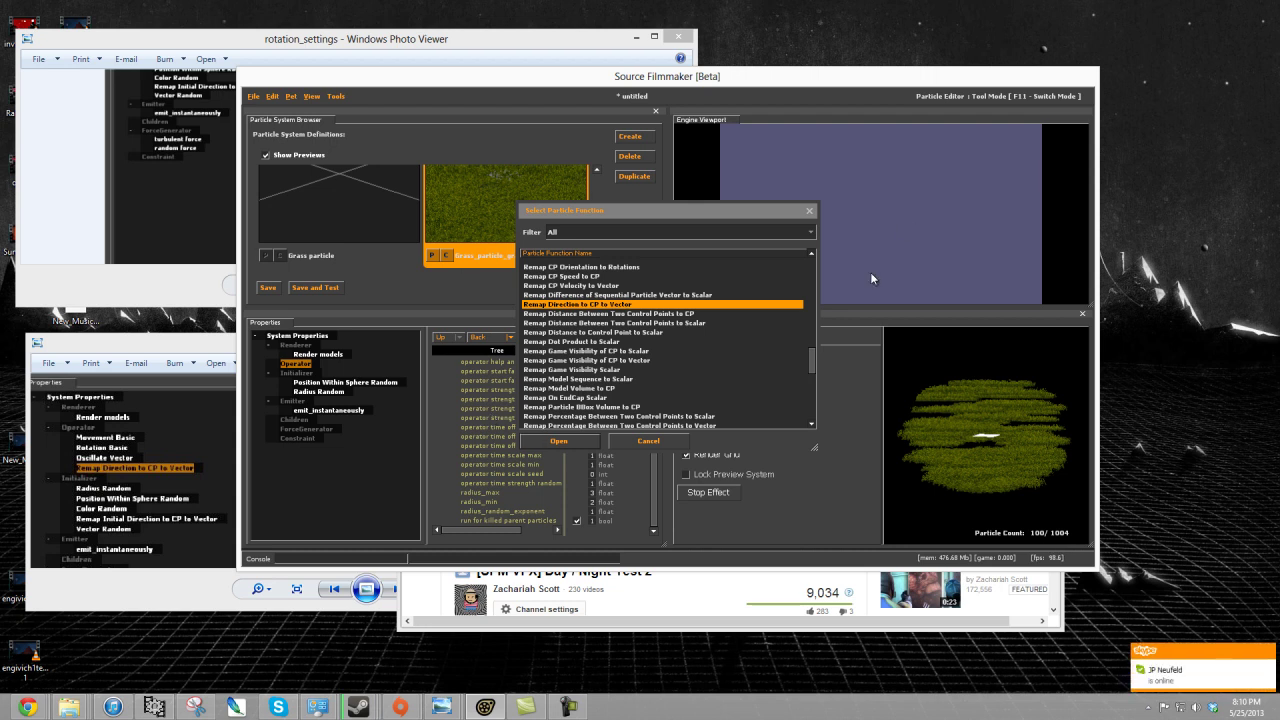
left_click(575, 441)
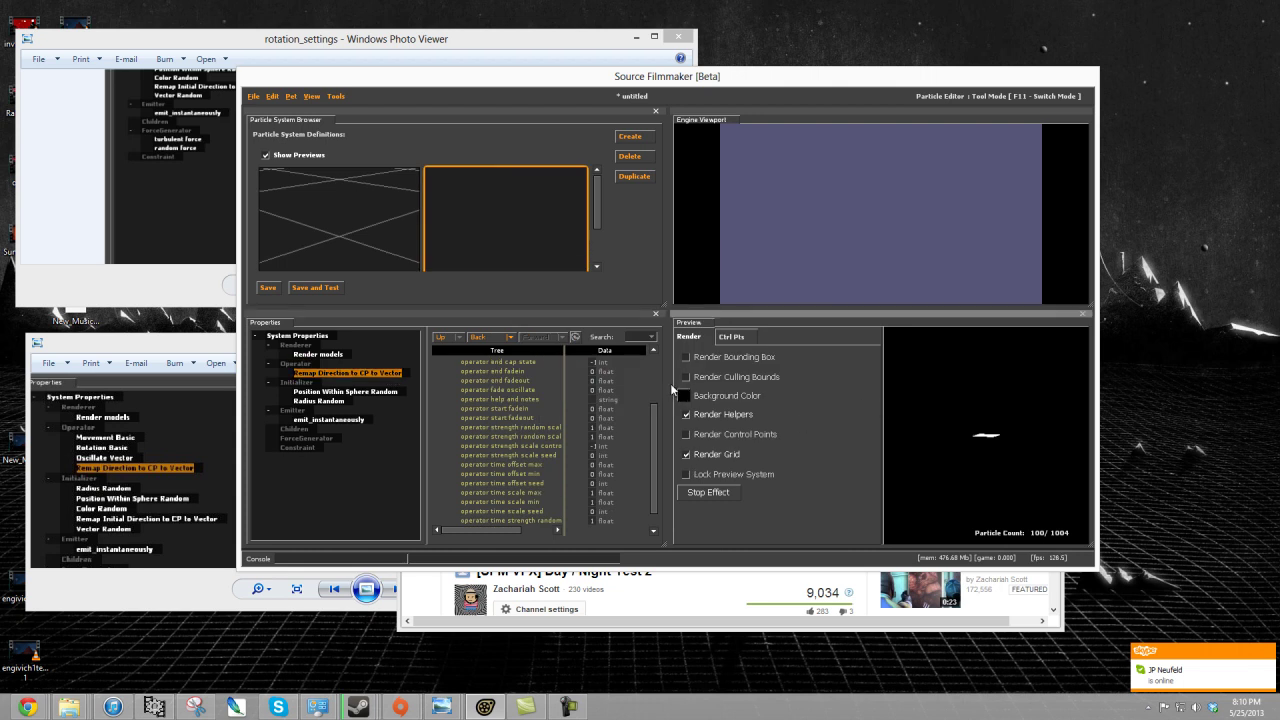
- Enlarge the properties area and set the output field of the Remap Direction to CP to Vector operator to Normal
left_click_drag(1087, 464, 1062, 455)
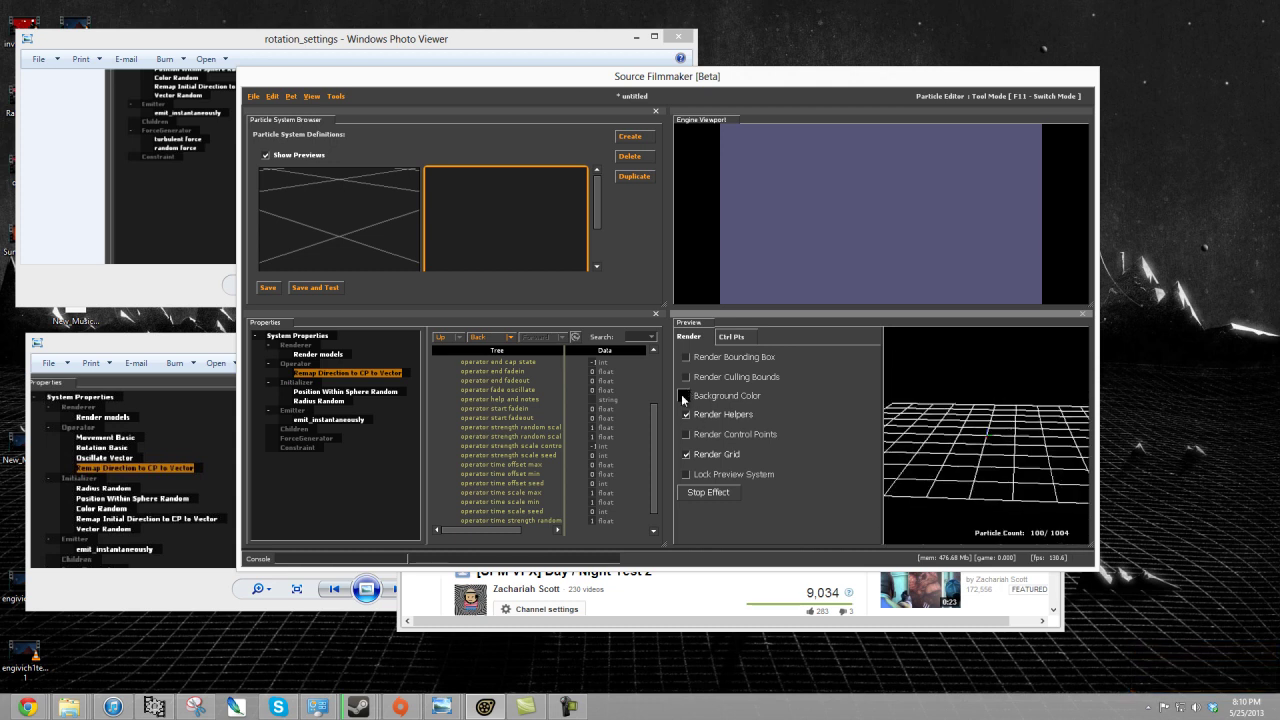
left_click_drag(664, 394, 782, 397)
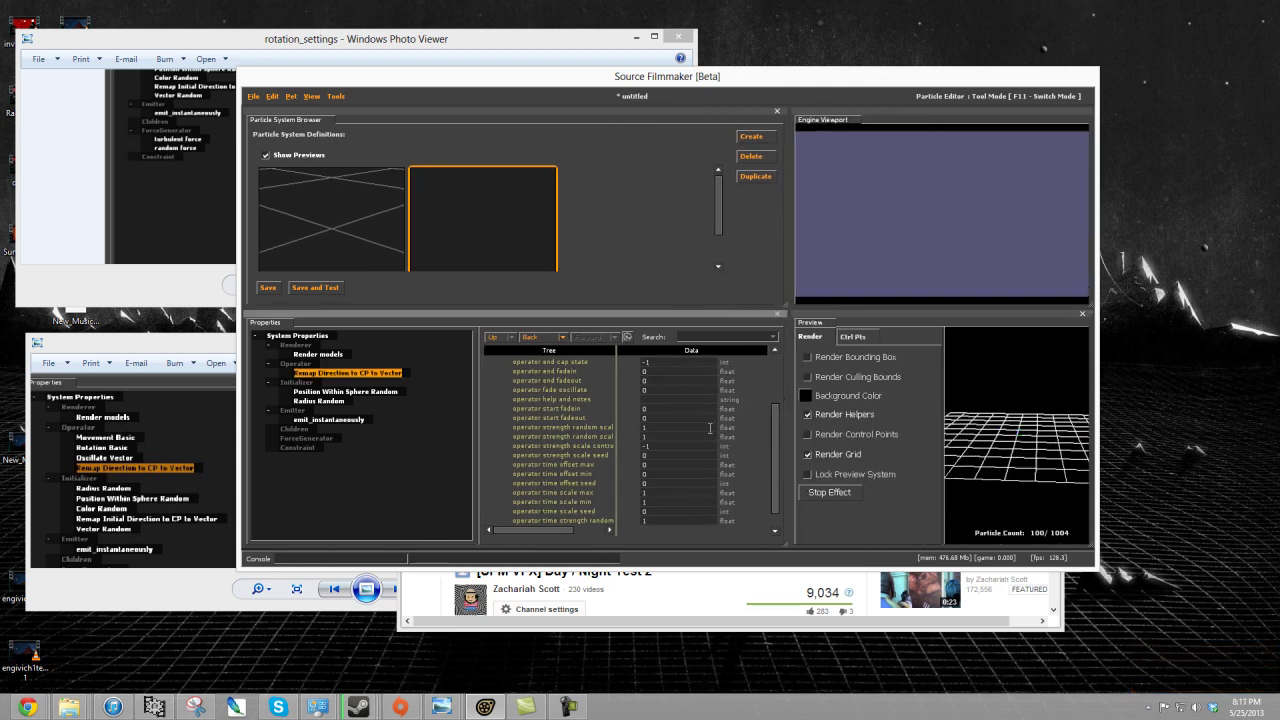
scroll(604, 451, "down", 1)
right_click_drag(1049, 375, 1026, 394)
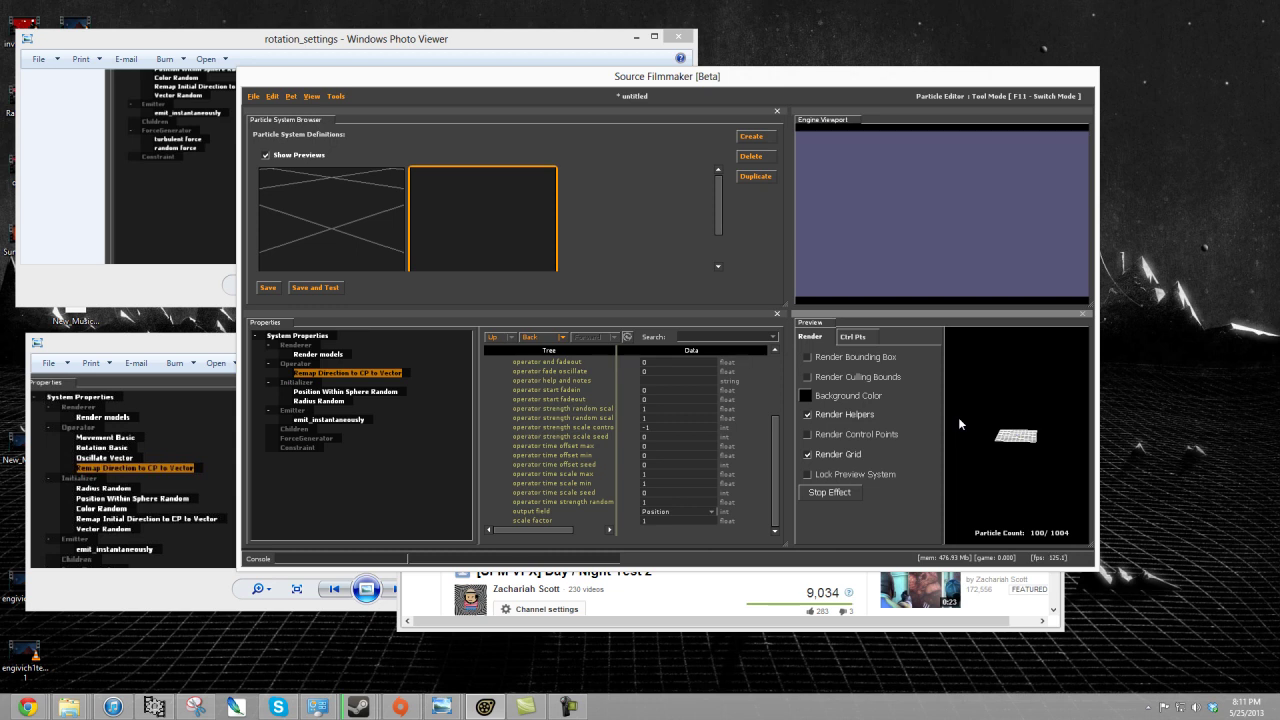
left_click(663, 513)
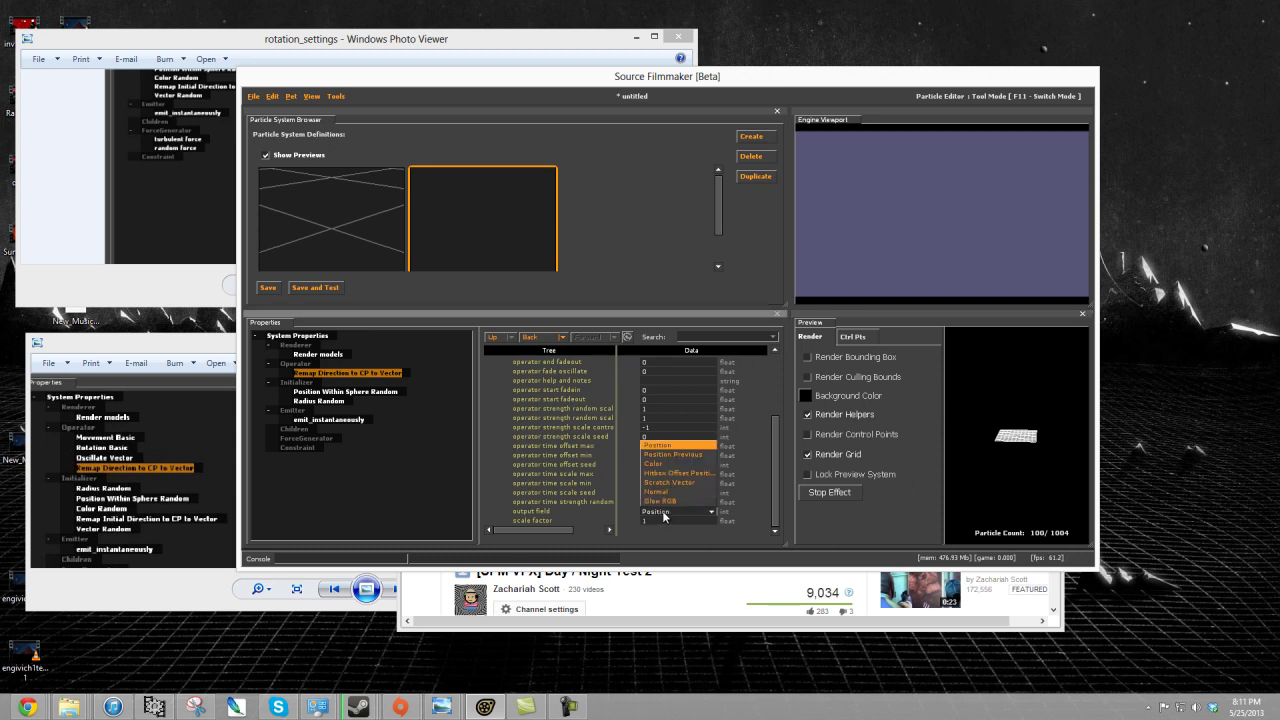
left_click(538, 513)
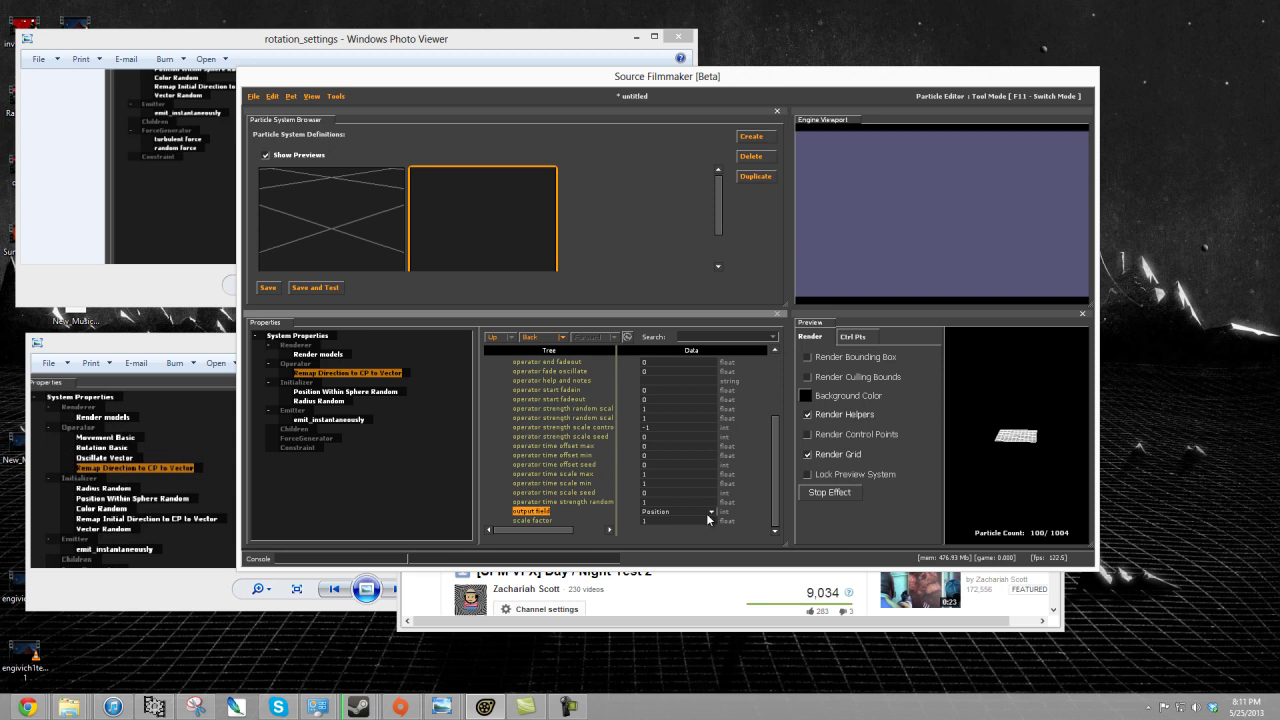
left_click(517, 710)
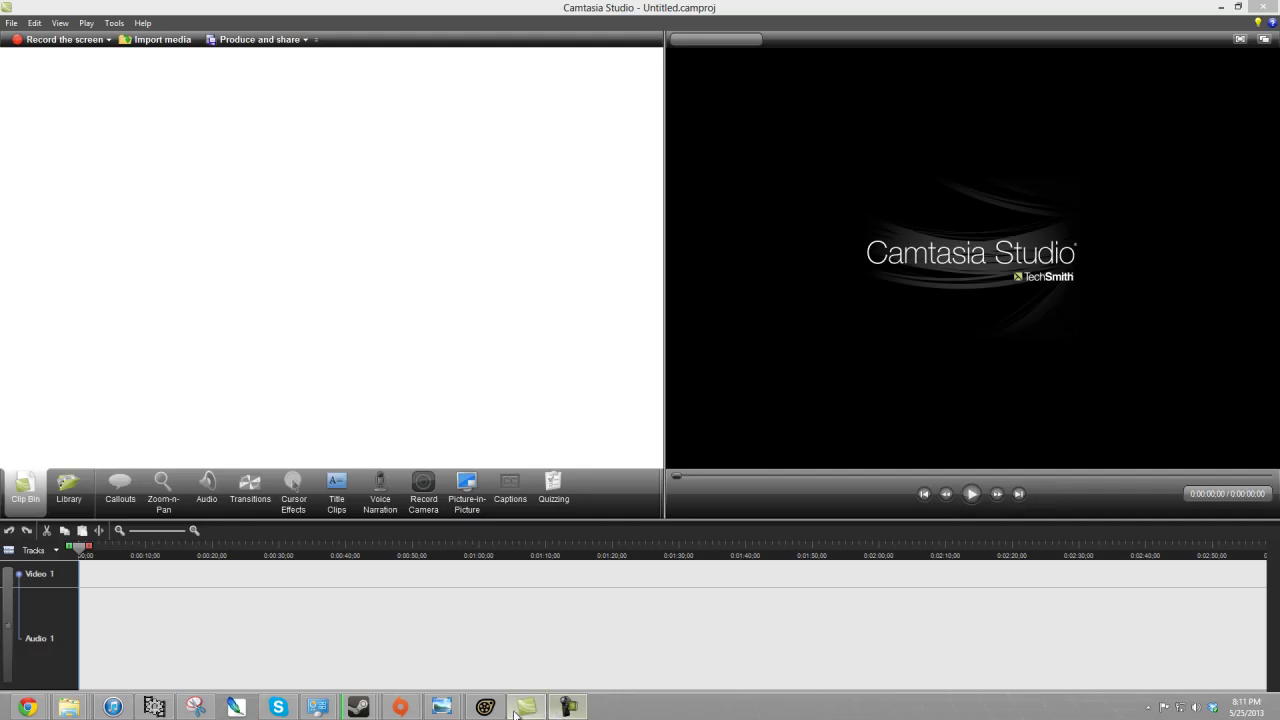
left_click(1221, 7)
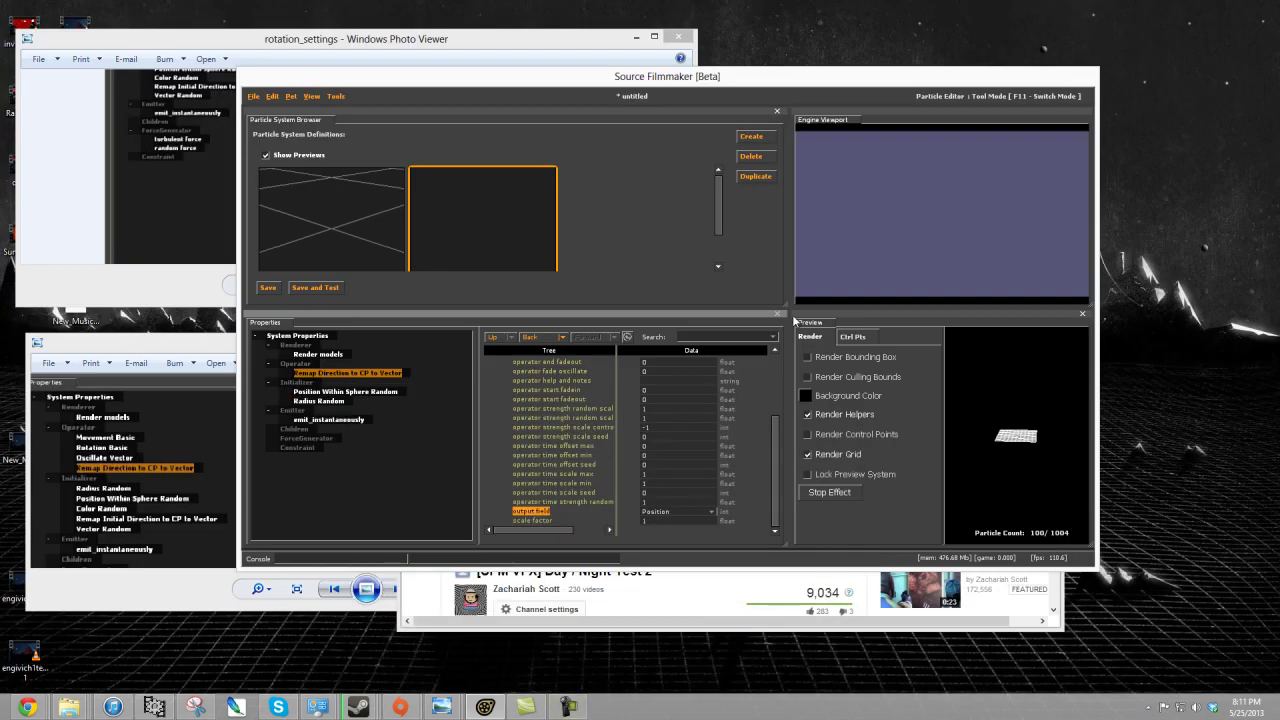
left_click(694, 512)
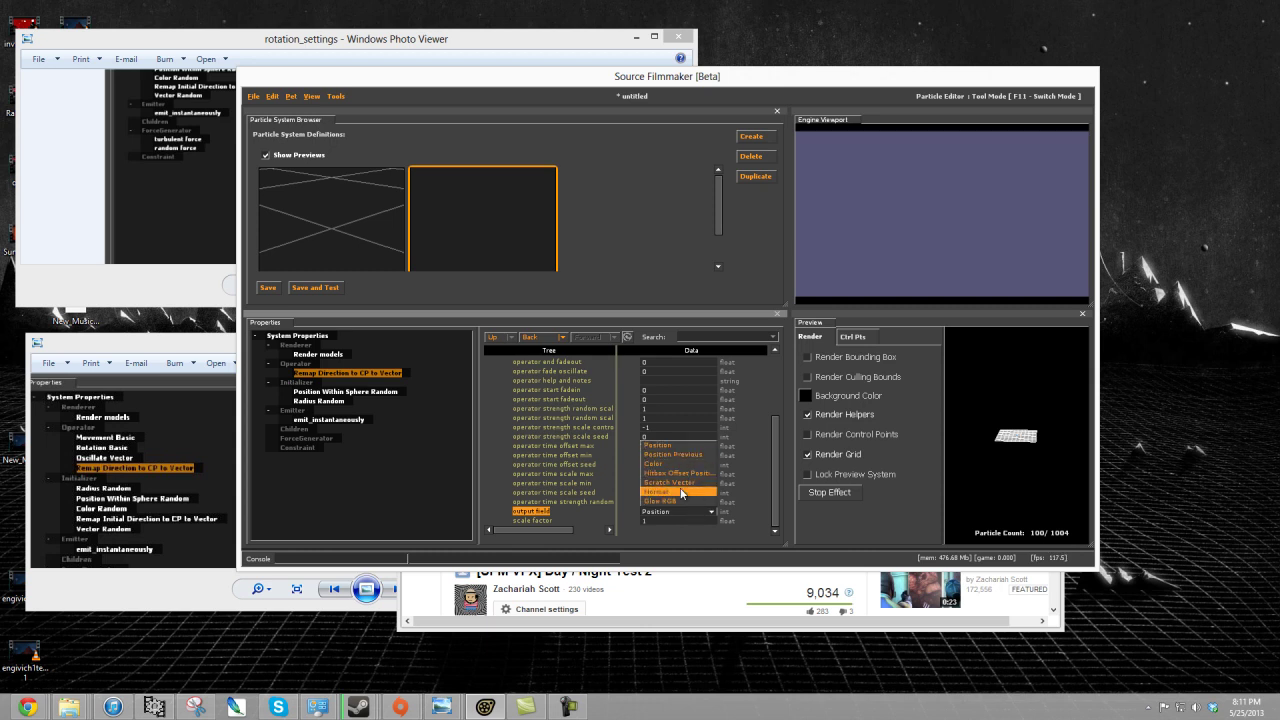
left_click(681, 492)
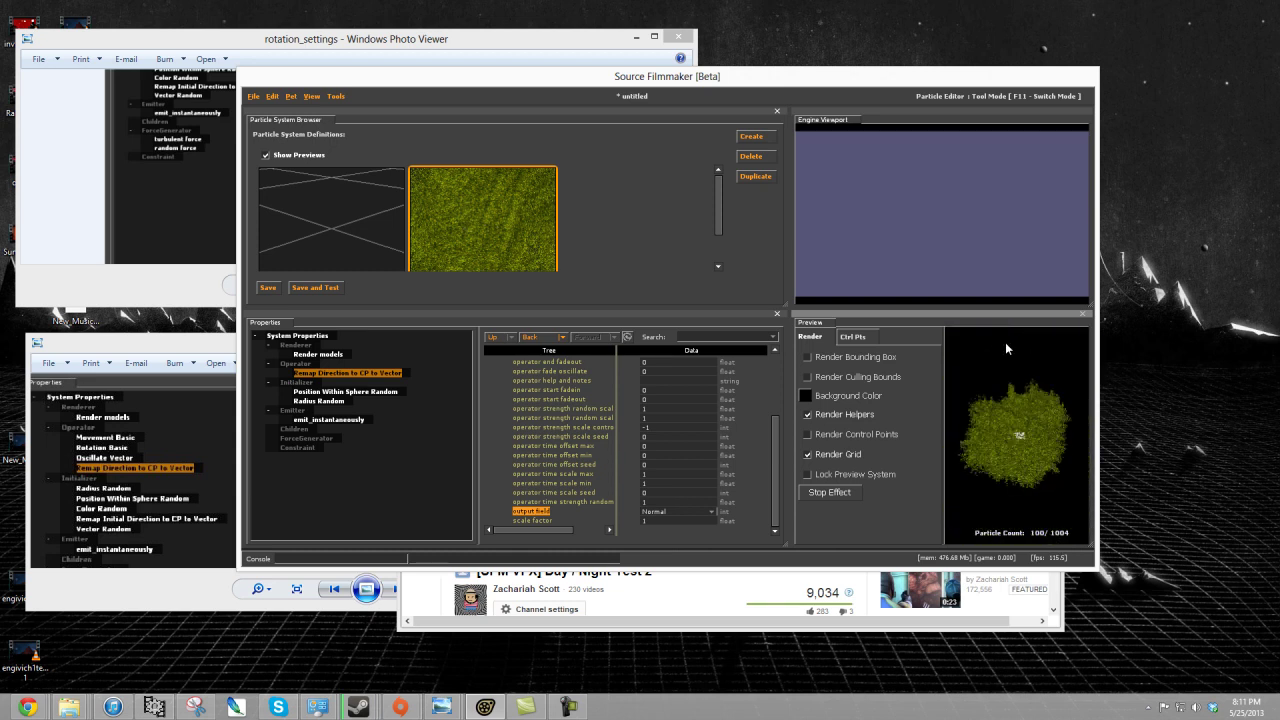
- Enable normalize on the Remap Direction to CP to Vector operator and examine the grass sphere in the preview
scroll(588, 403, "up", 3)
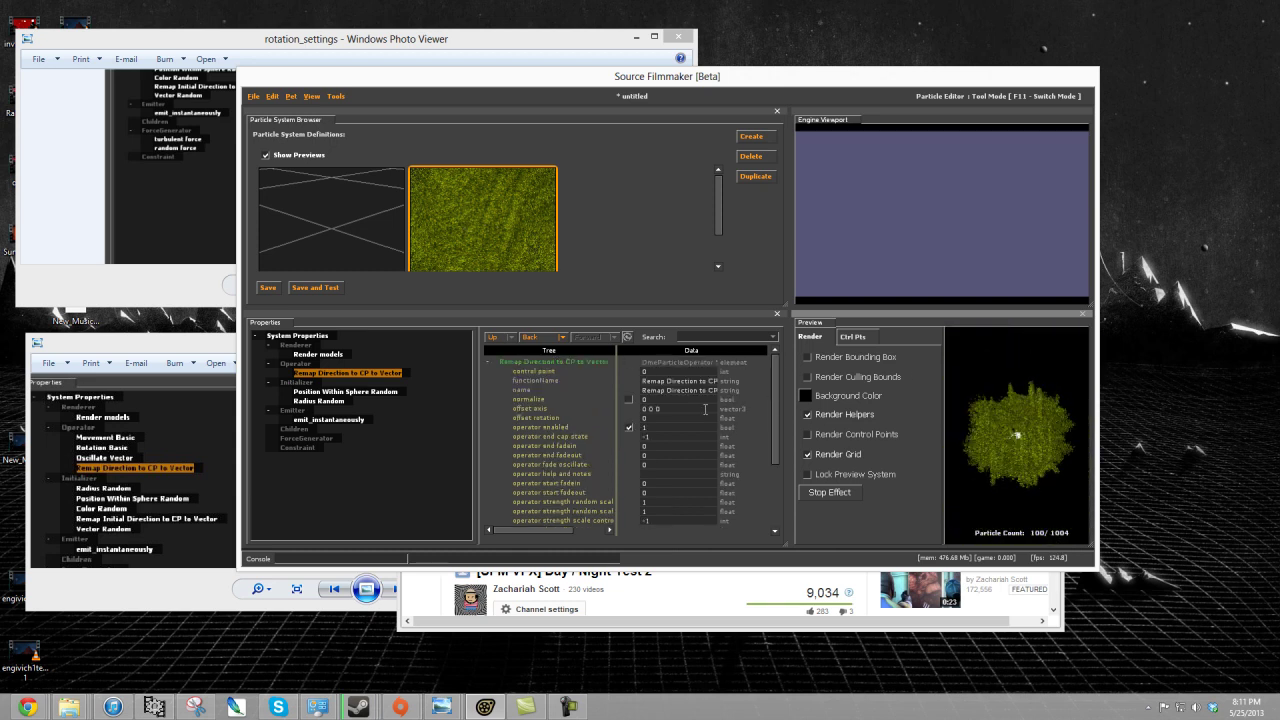
left_click(628, 400)
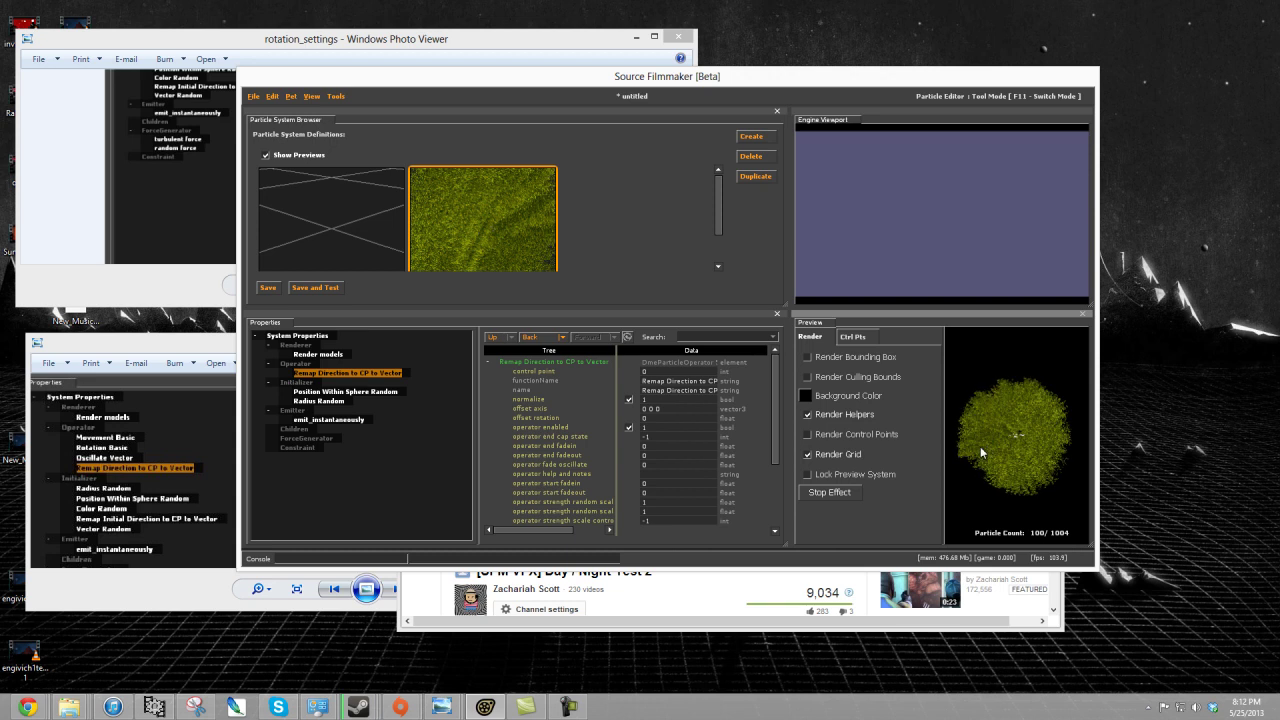
scroll(969, 448, "up", 3)
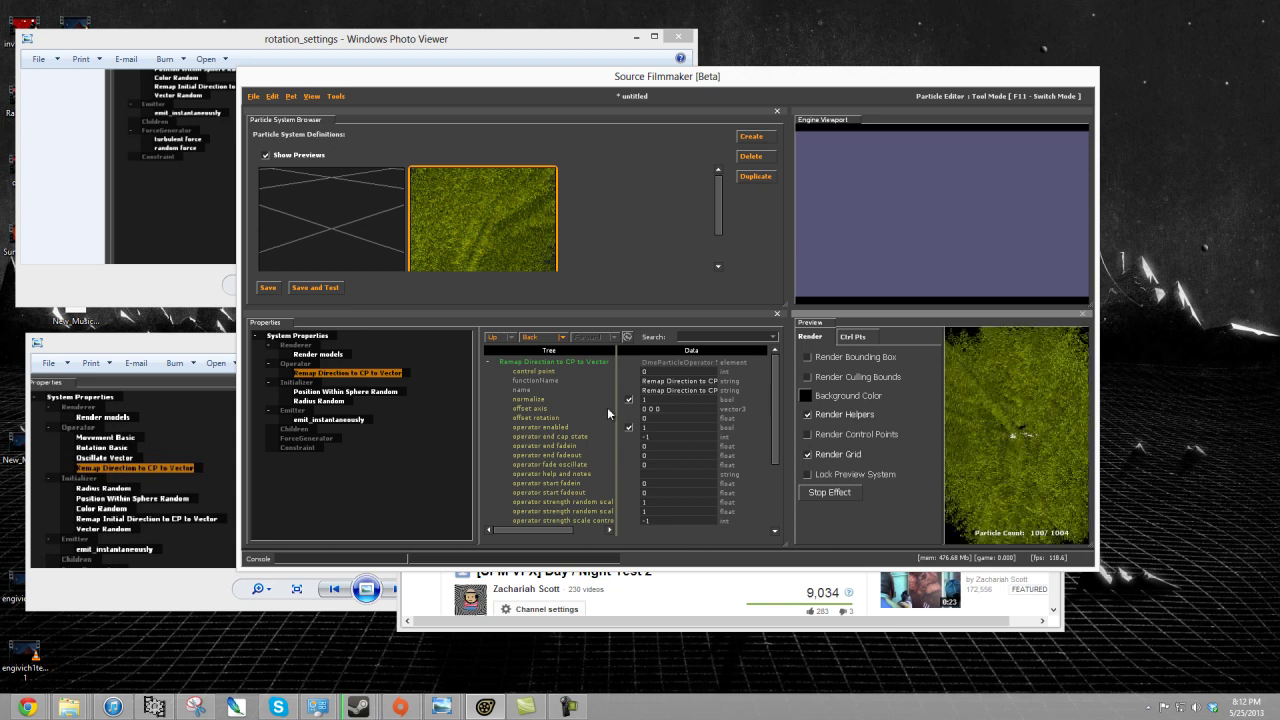
scroll(1016, 438, "down", 3)
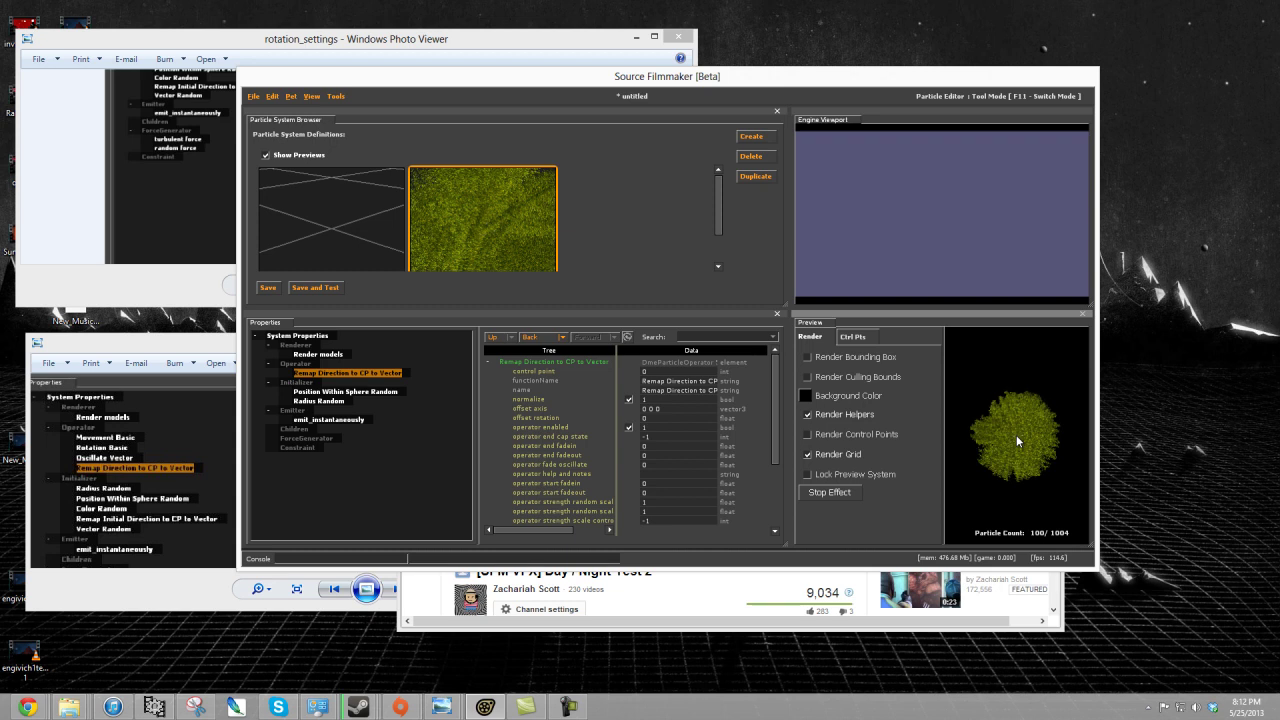
- Turn off grid rendering in the preview and resize the preview area to view the grass planet
left_click(808, 454)
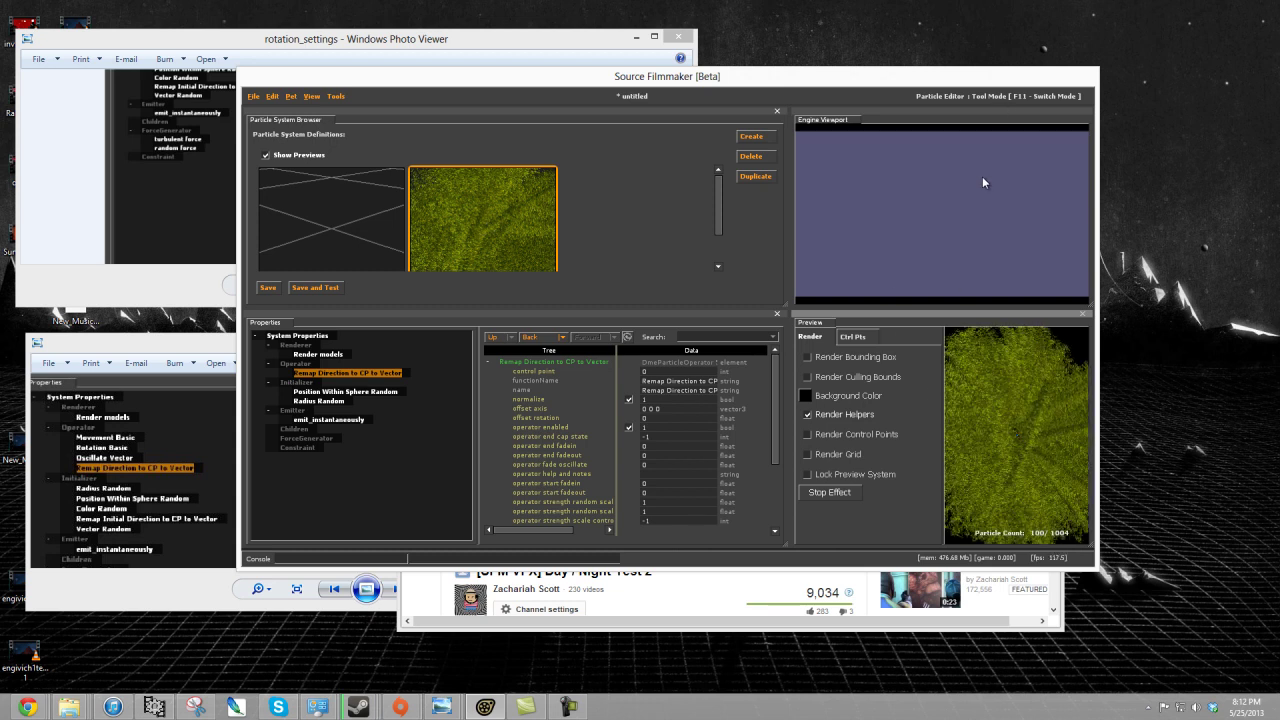
left_click_drag(790, 425, 577, 425)
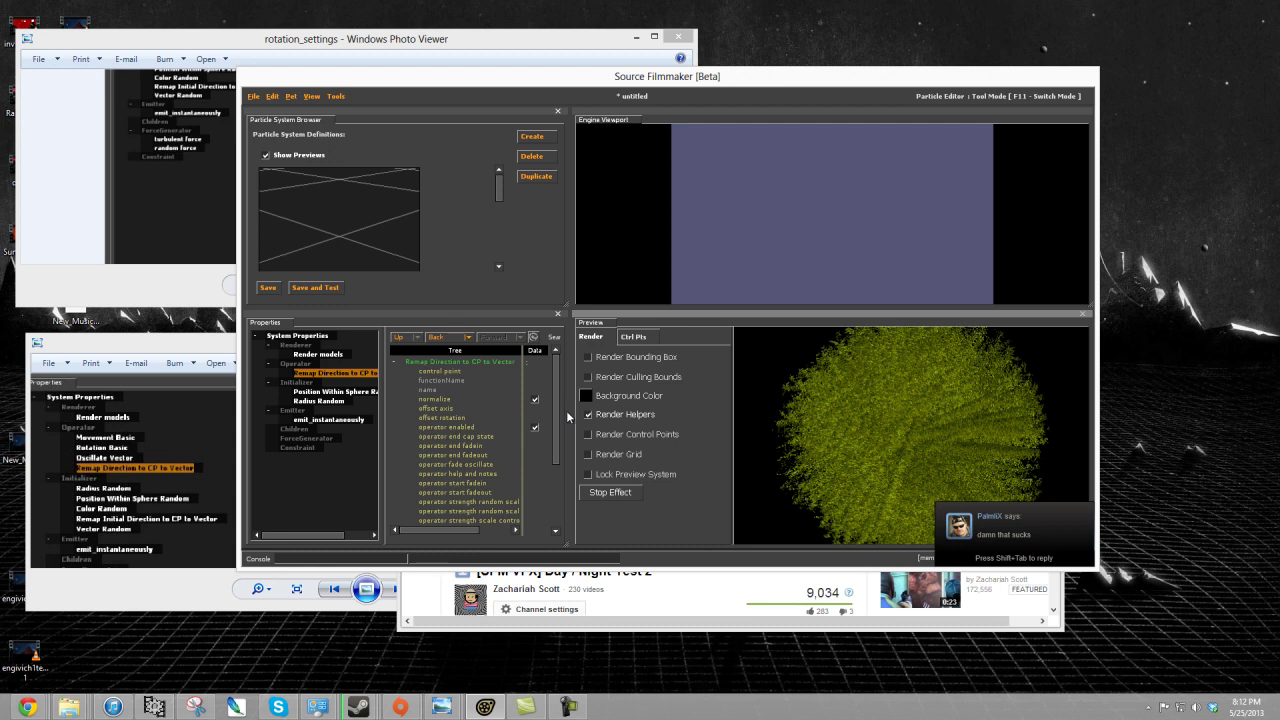
left_click_drag(566, 409, 688, 409)
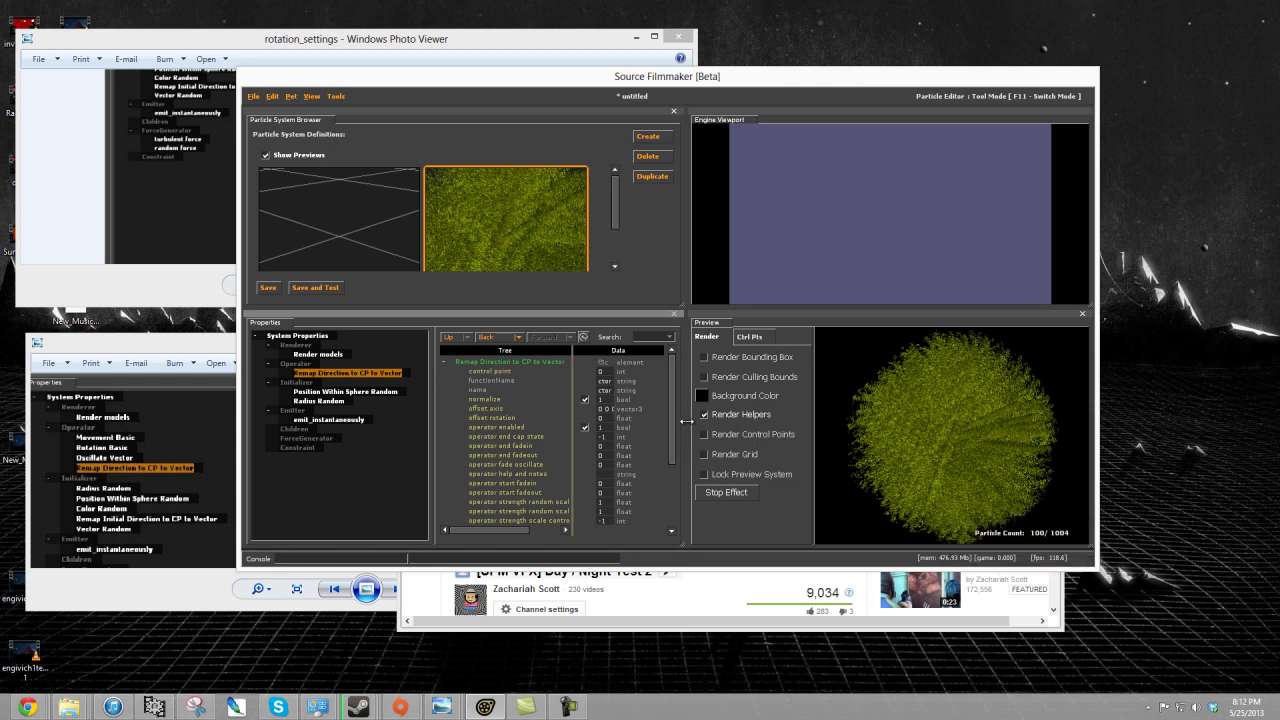
left_click_drag(686, 421, 735, 440)
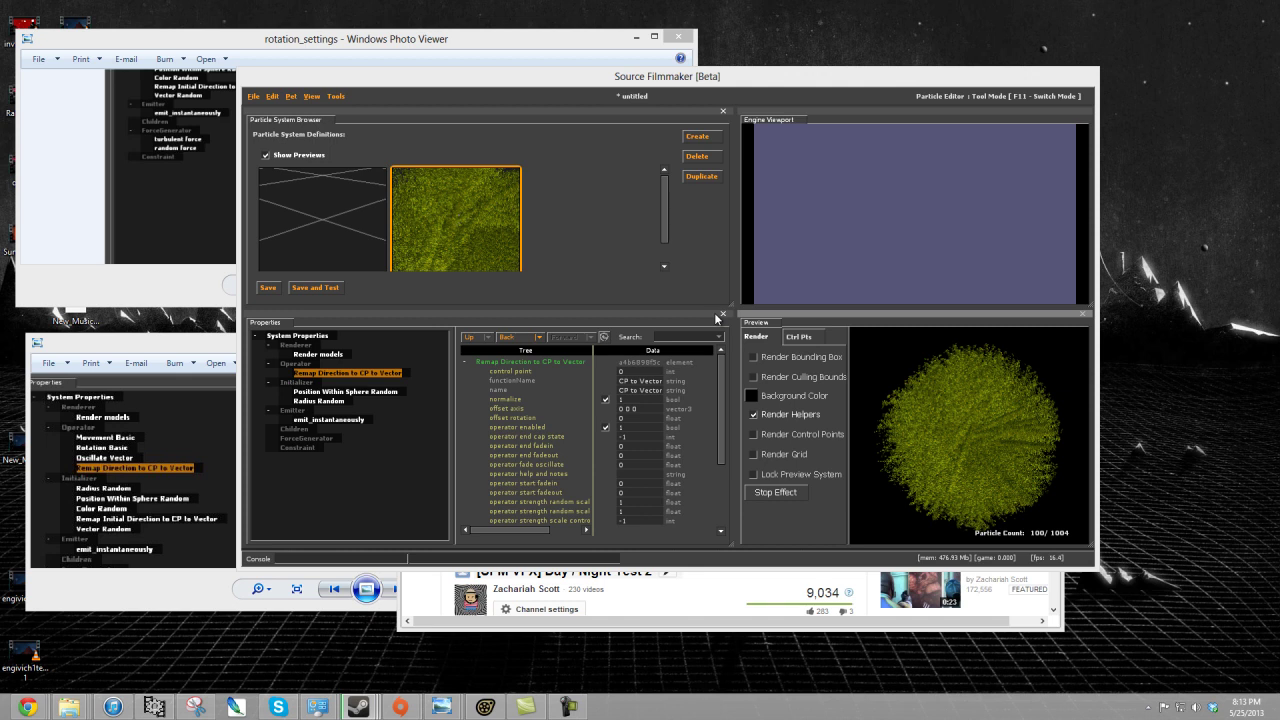
left_click(968, 431)
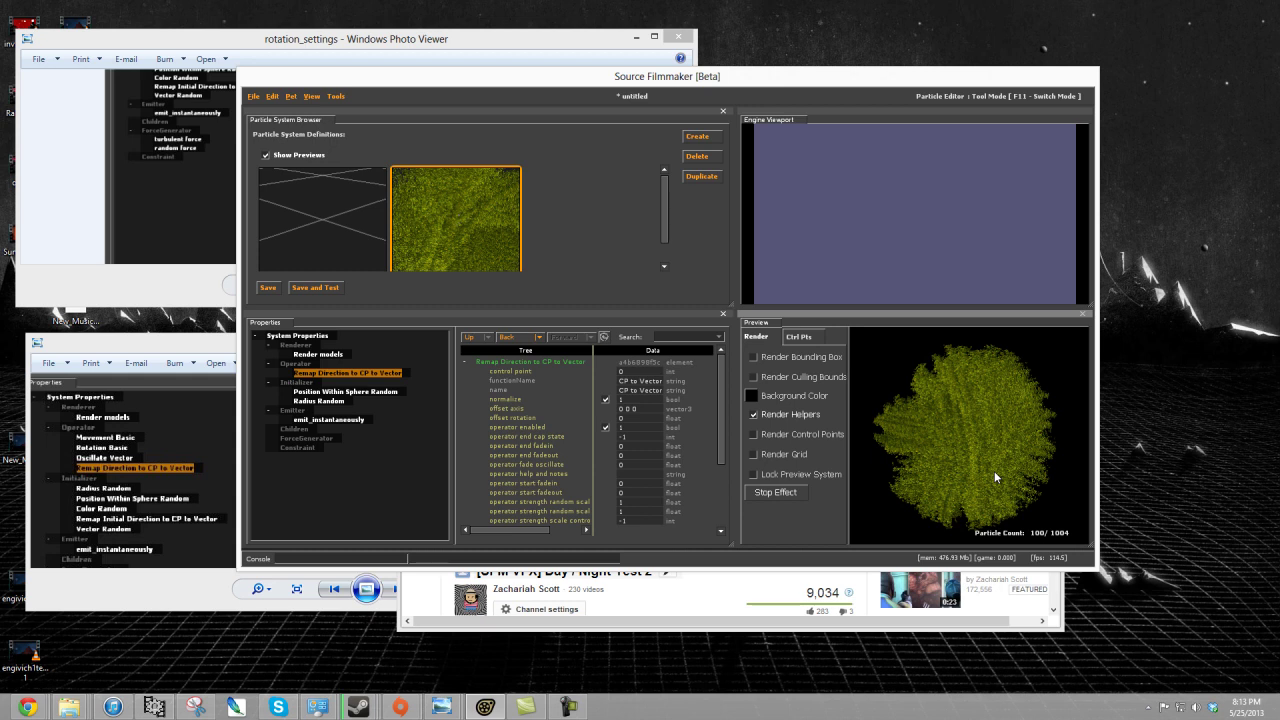
- Move the recorder window out of the way and examine the grass planet up close and from a distance in the preview
key("alt+Tab")
left_click_drag(957, 79, 1157, 10)
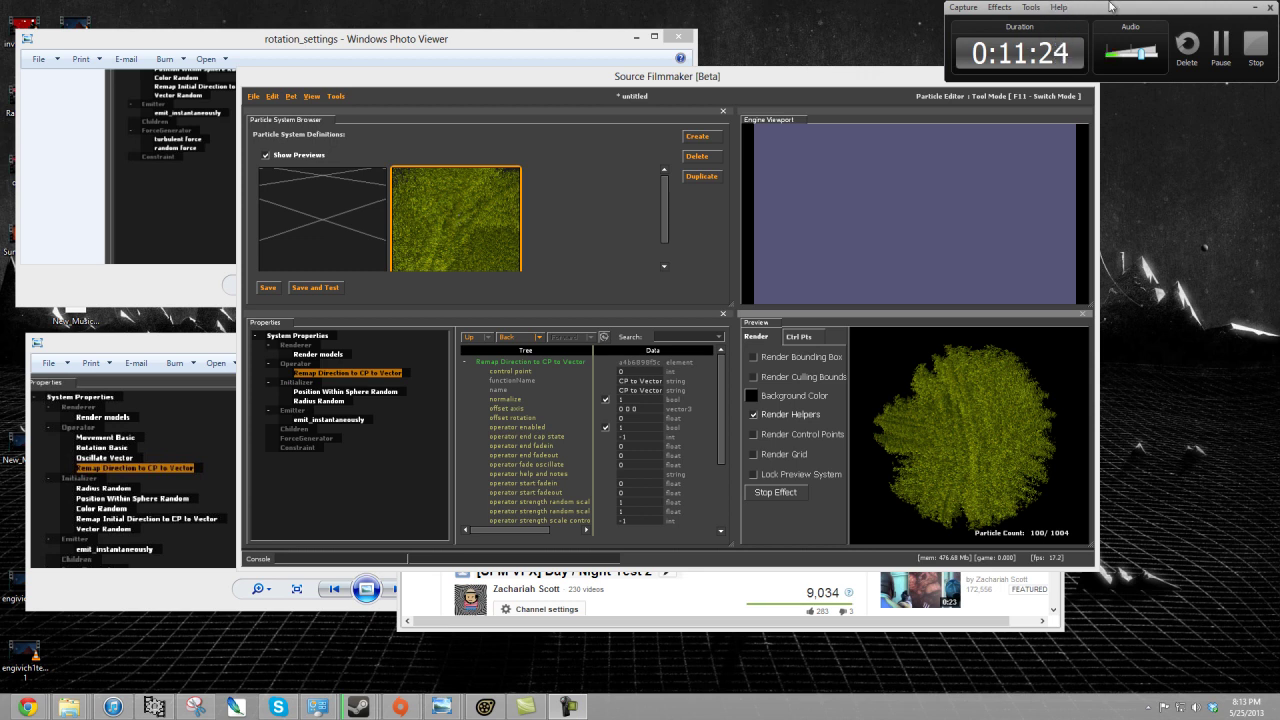
left_click(960, 438)
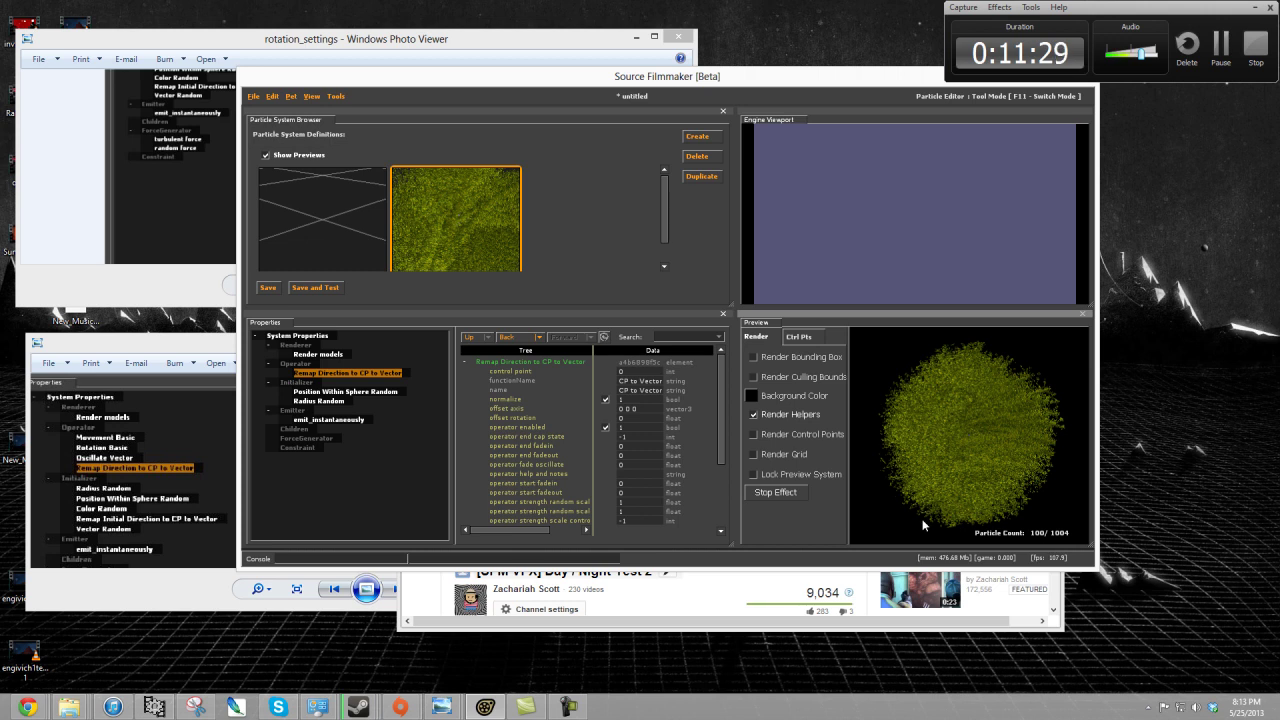
scroll(972, 434, "up", 5)
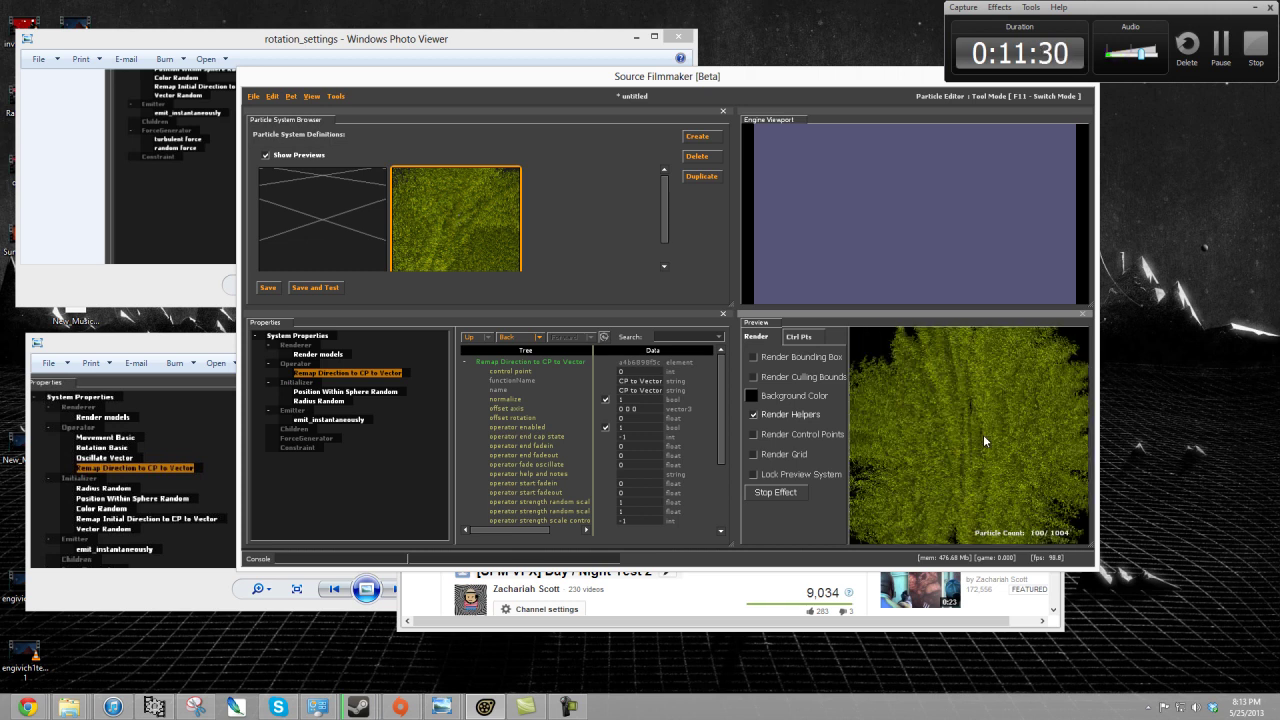
scroll(969, 435, "down", 5)
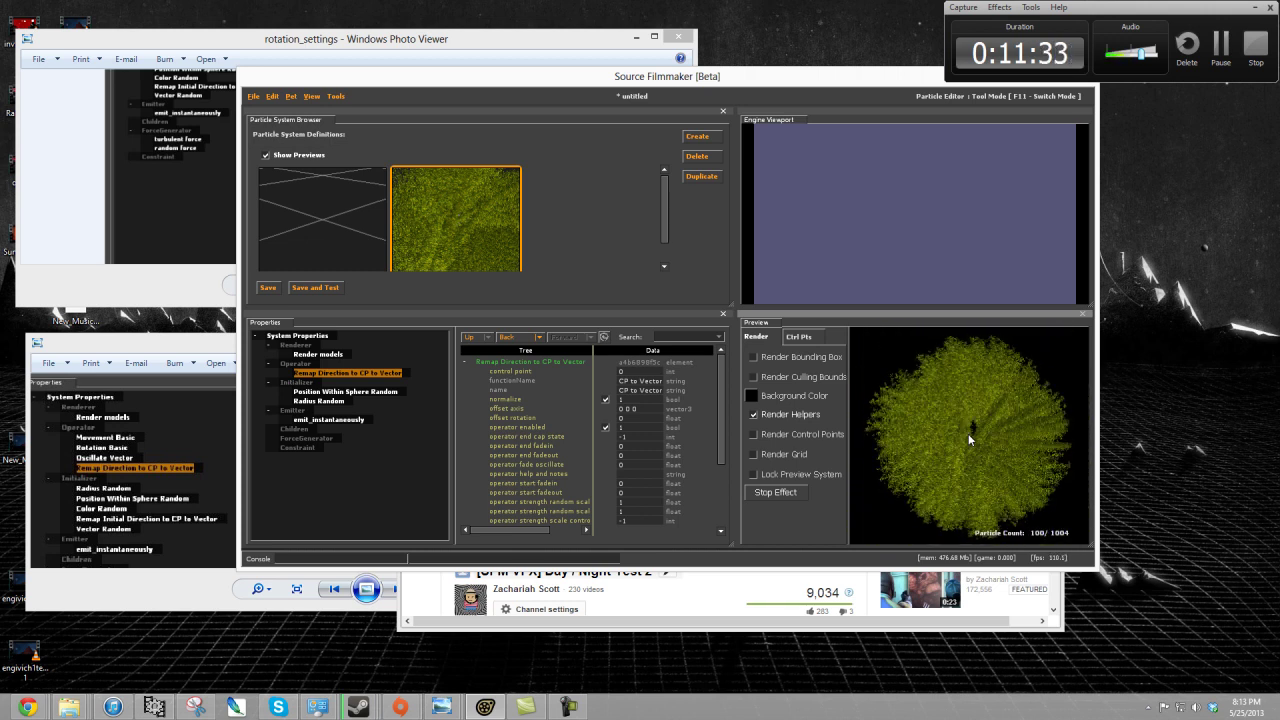
scroll(971, 434, "down", 2)
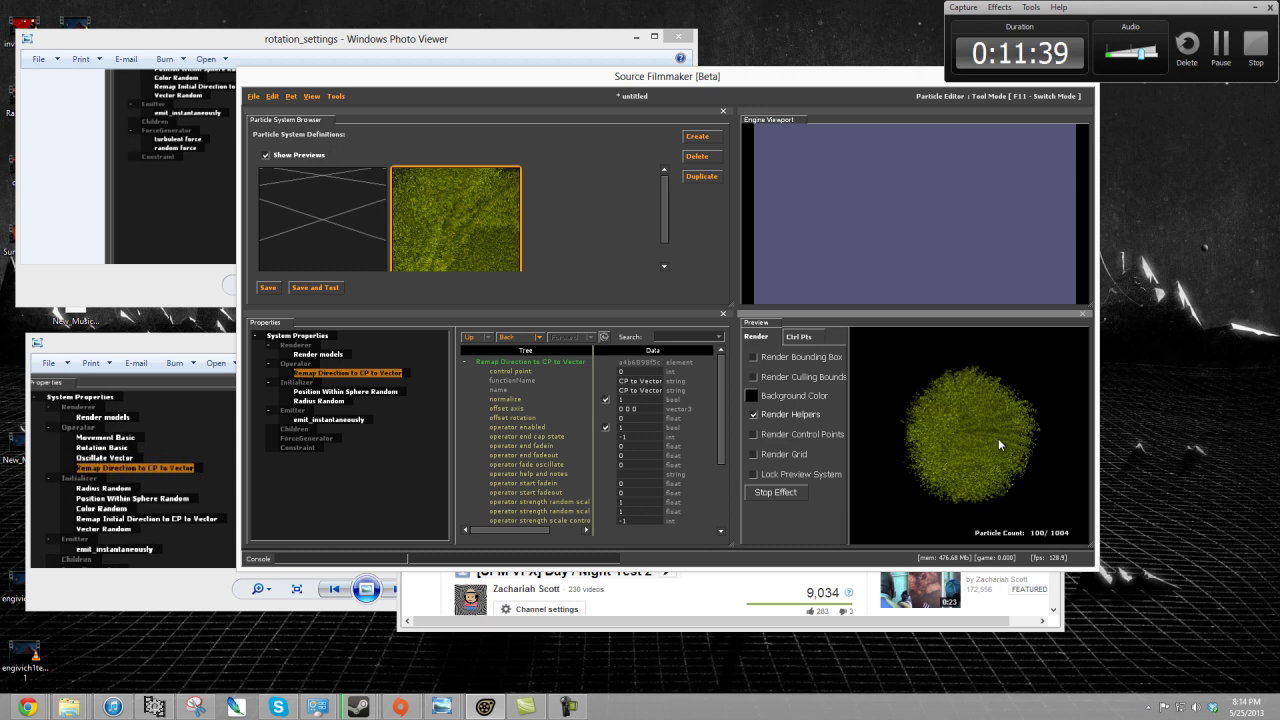
- Display the control point coordinates for the preview and widen the preview area to view the grass planet
left_click(797, 339)
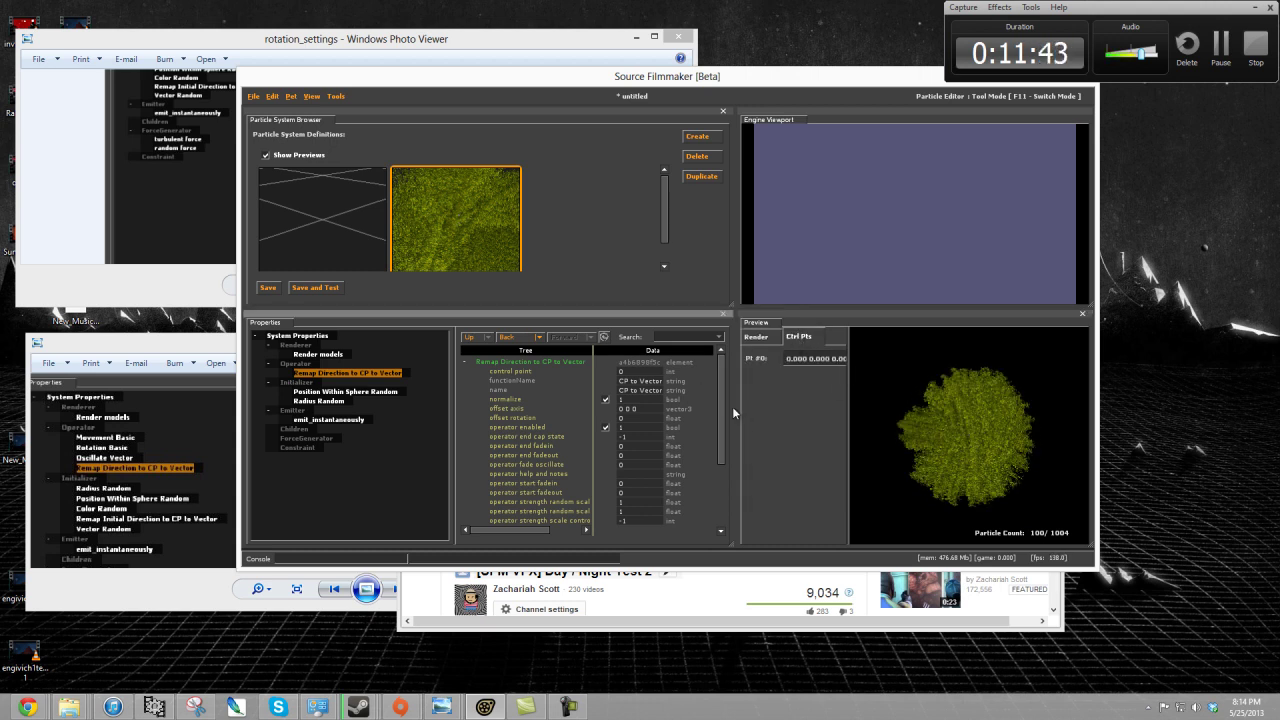
left_click_drag(732, 406, 573, 405)
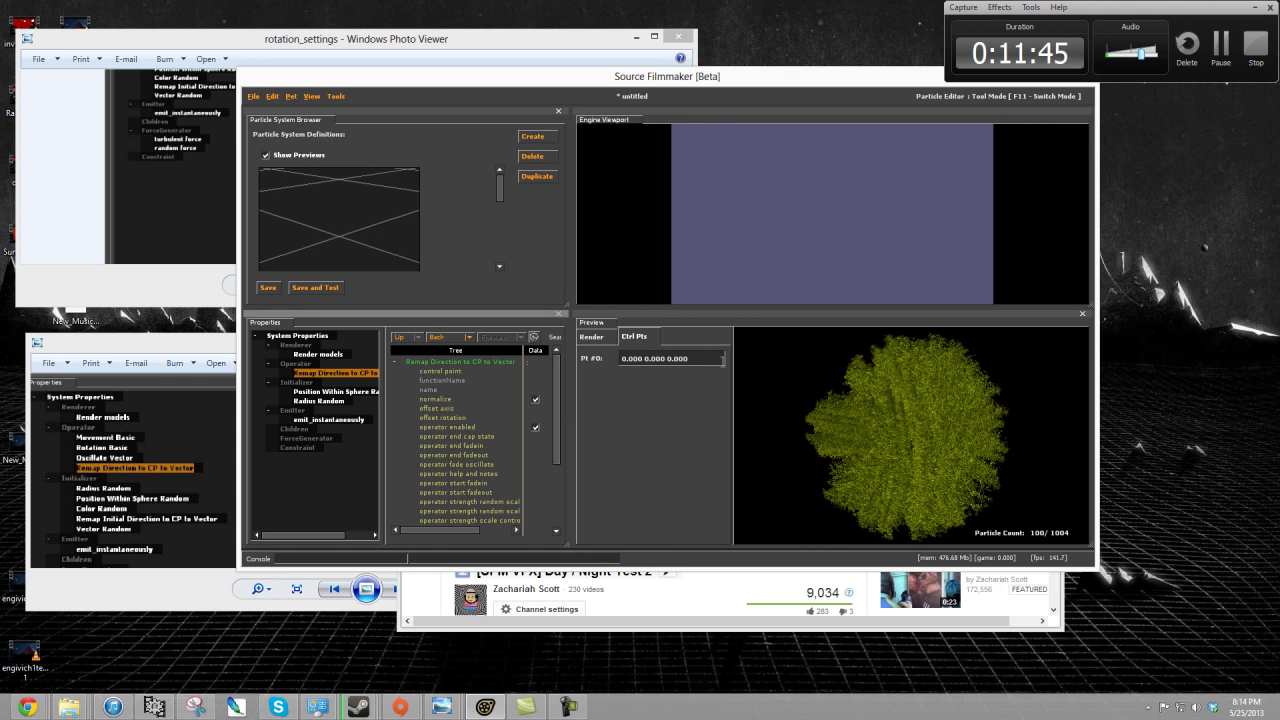
scroll(900, 438, "down", 2)
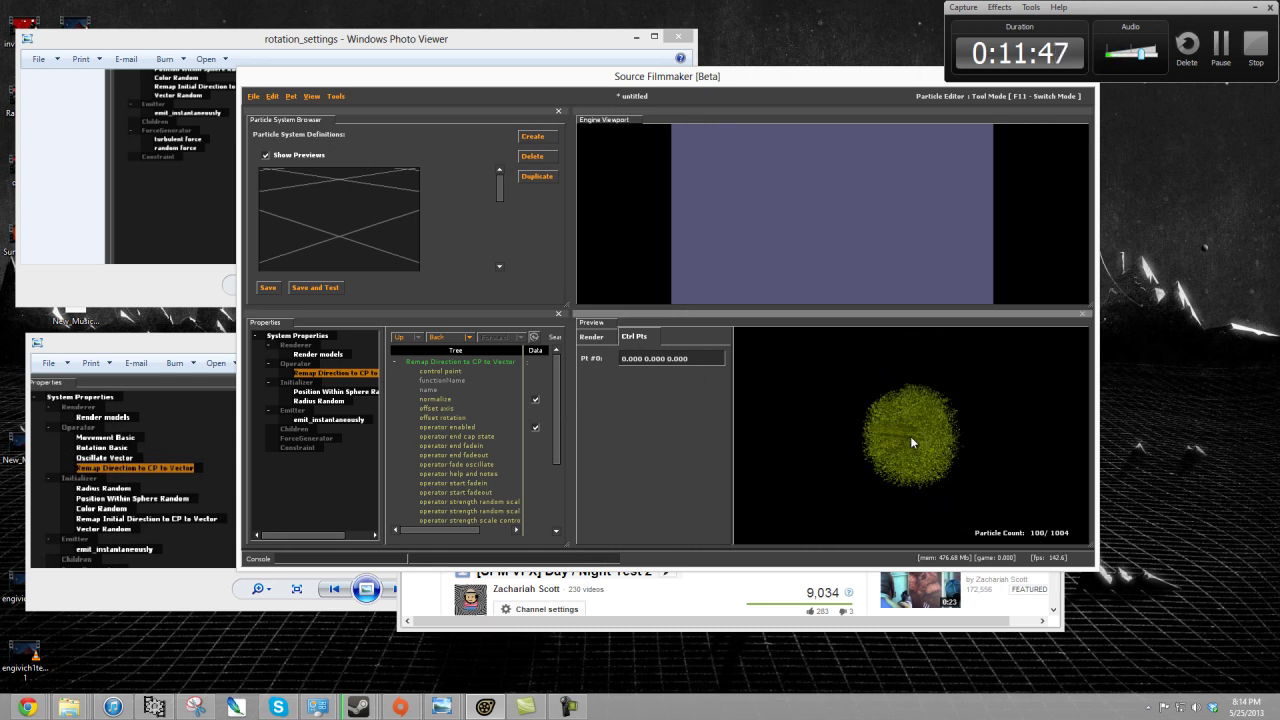
left_click_drag(524, 350, 479, 351)
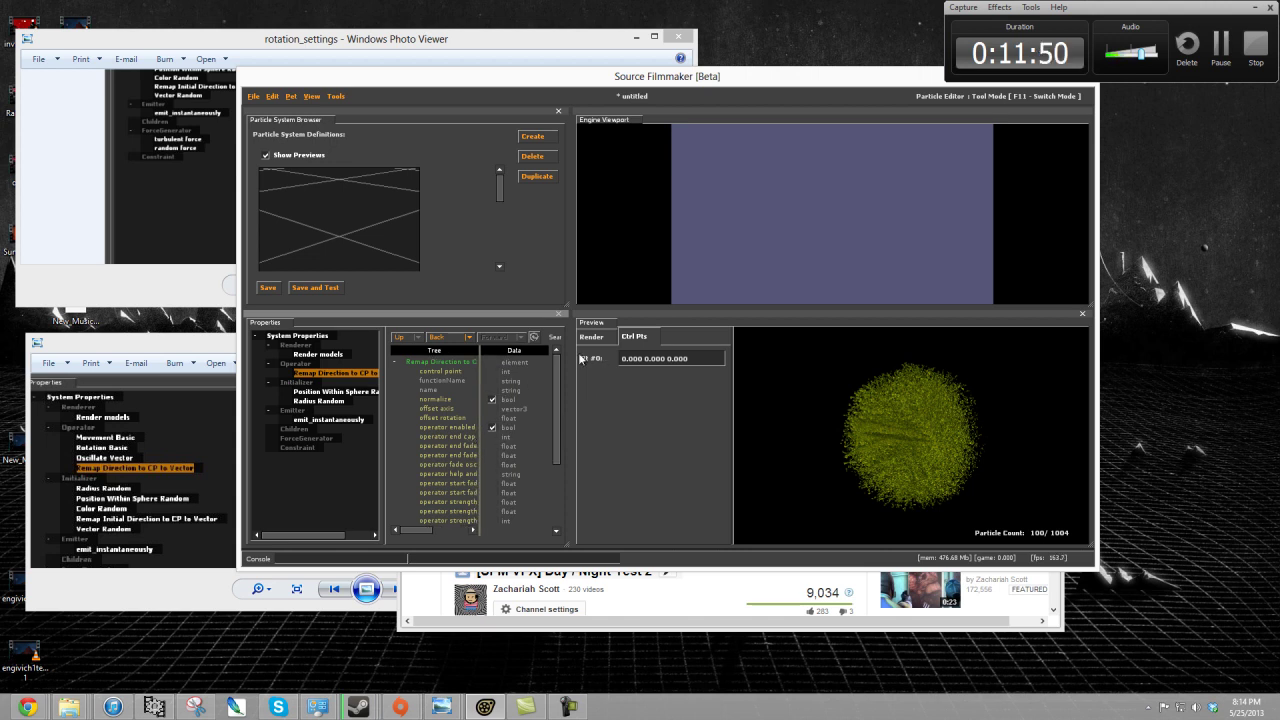
left_click(694, 358)
left_click(594, 337)
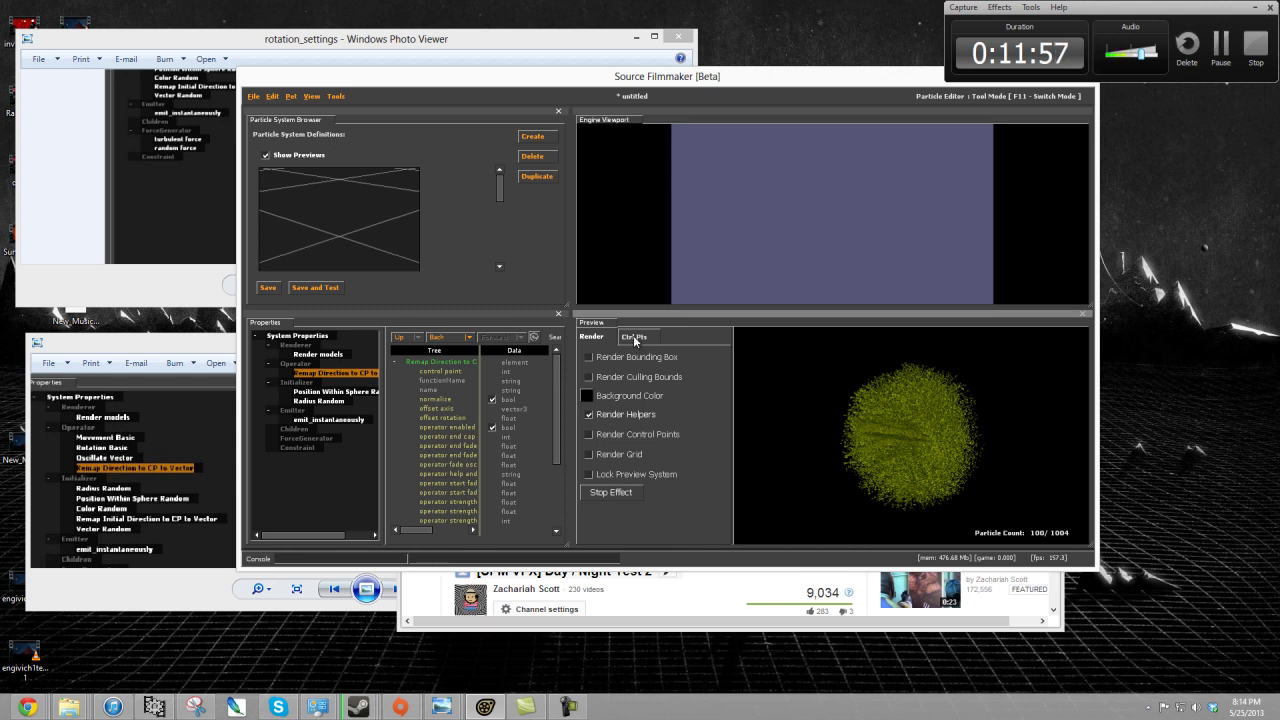
left_click(635, 340)
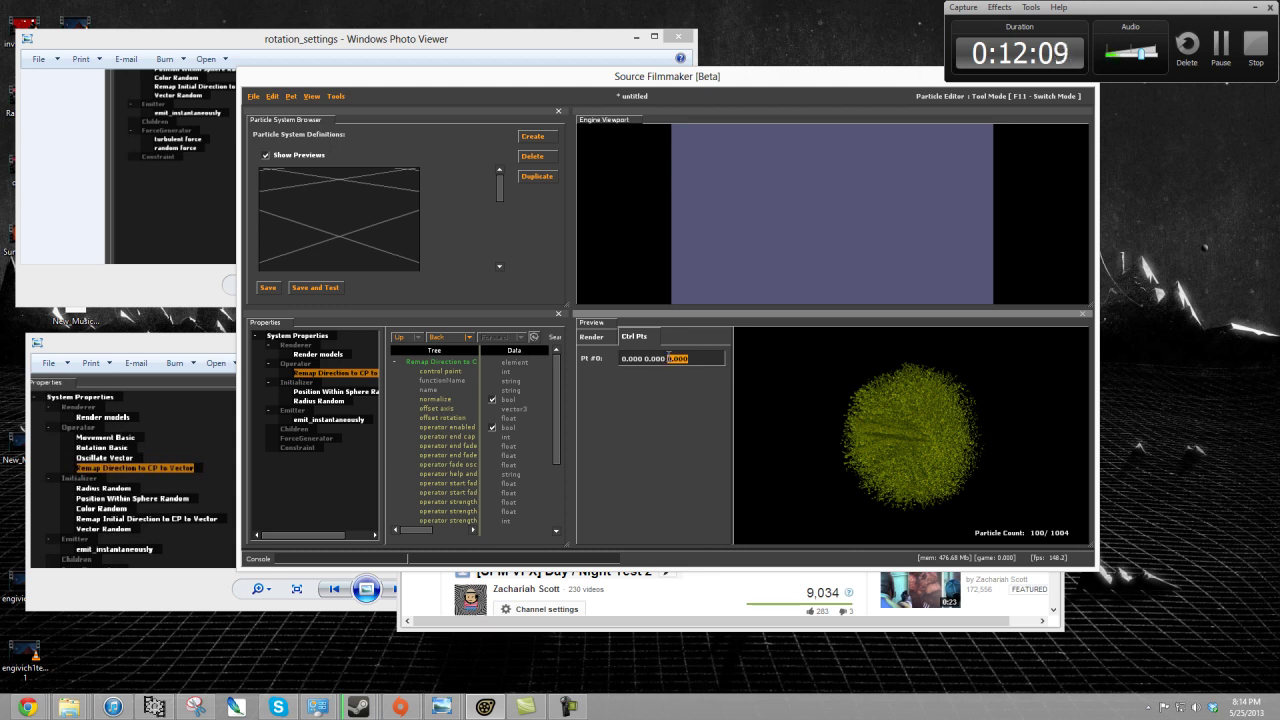
- Try changing the third coordinate of control point 0 to 100, and return it to 0.000
right_click_drag(1044, 473, 861, 421)
double_click(670, 358)
type("1")
type("00")
key("Return")
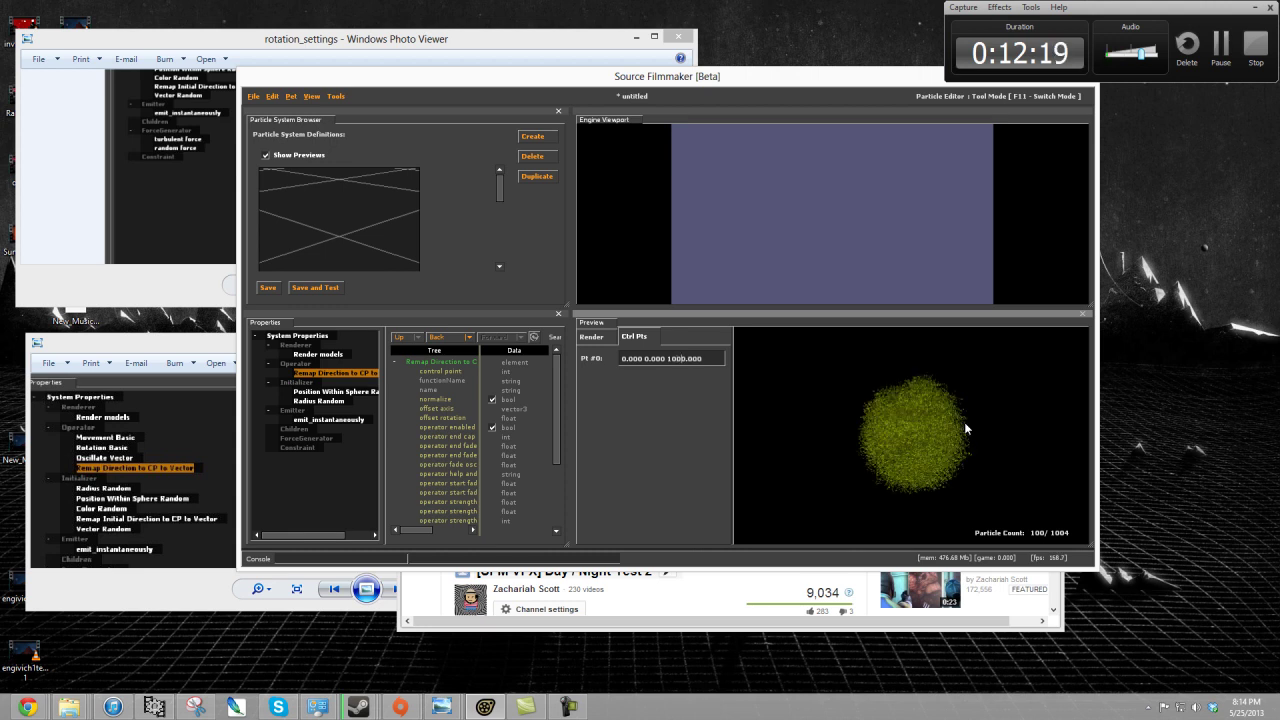
type("00000")
key("Return")
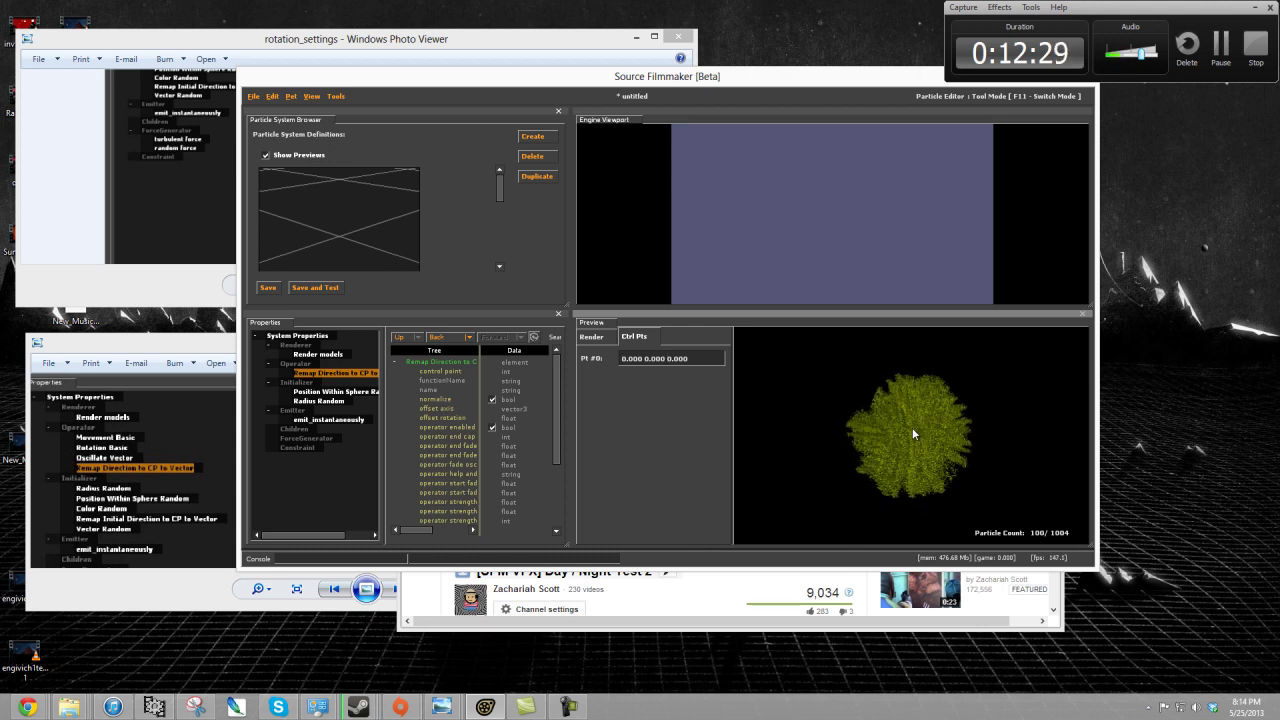
- Widen the properties area again and look through the properties of the Render models renderer
left_click(318, 354)
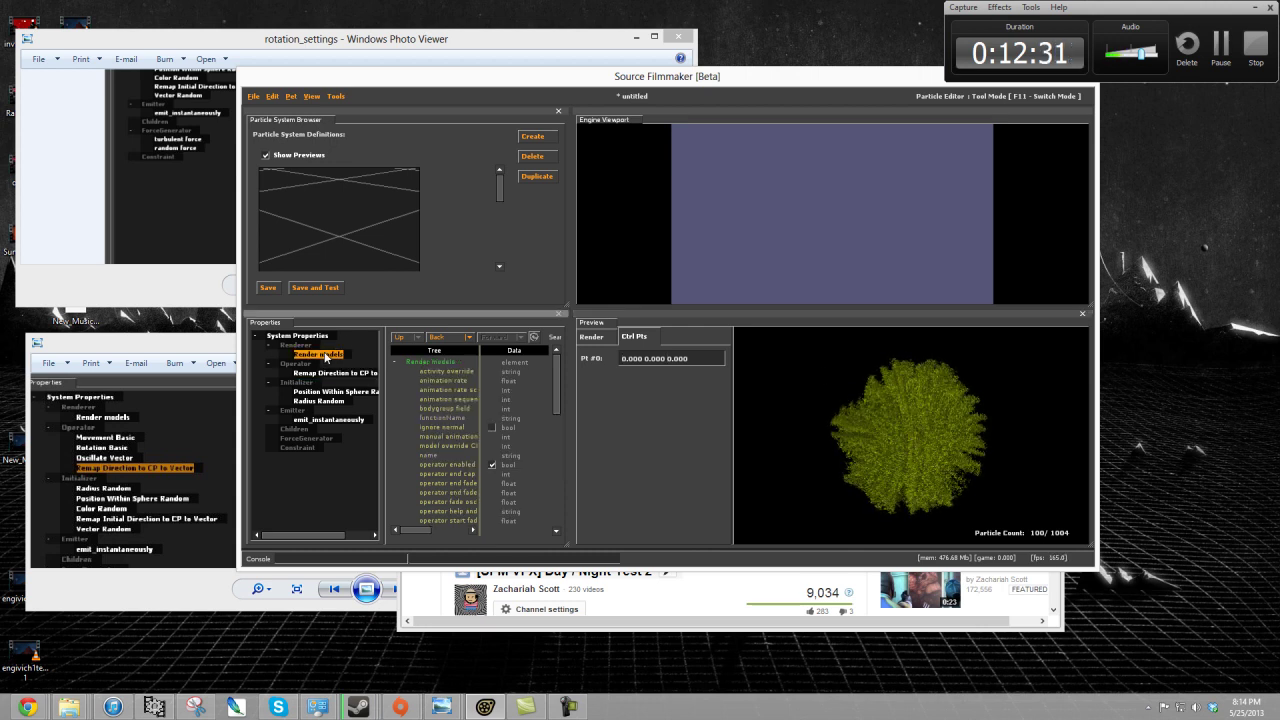
left_click_drag(572, 446, 752, 466)
scroll(681, 451, "down", 4)
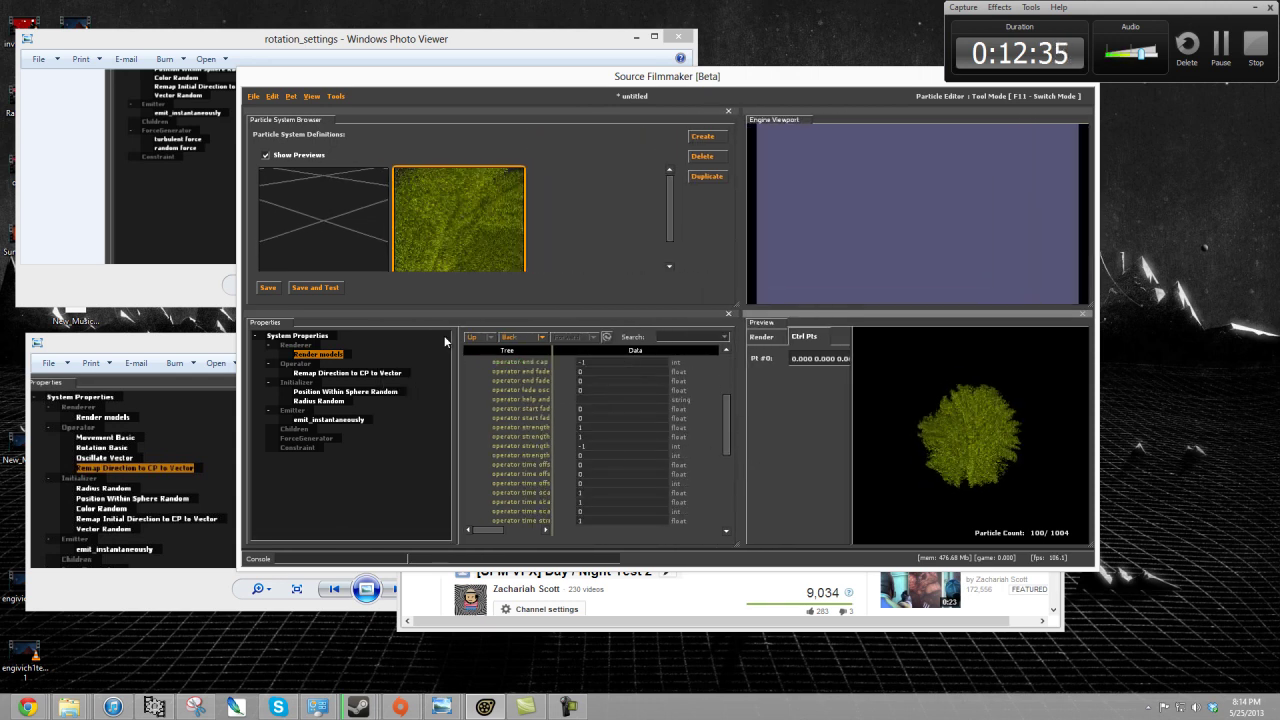
- Switch to the rotation_settings image in Windows Photo Viewer and enlarge its window to read the underlined normal and rotation settings
left_click_drag(231, 45, 230, 75)
scroll(358, 254, "up", 4)
scroll(333, 243, "down", 2)
scroll(286, 210, "down", 2)
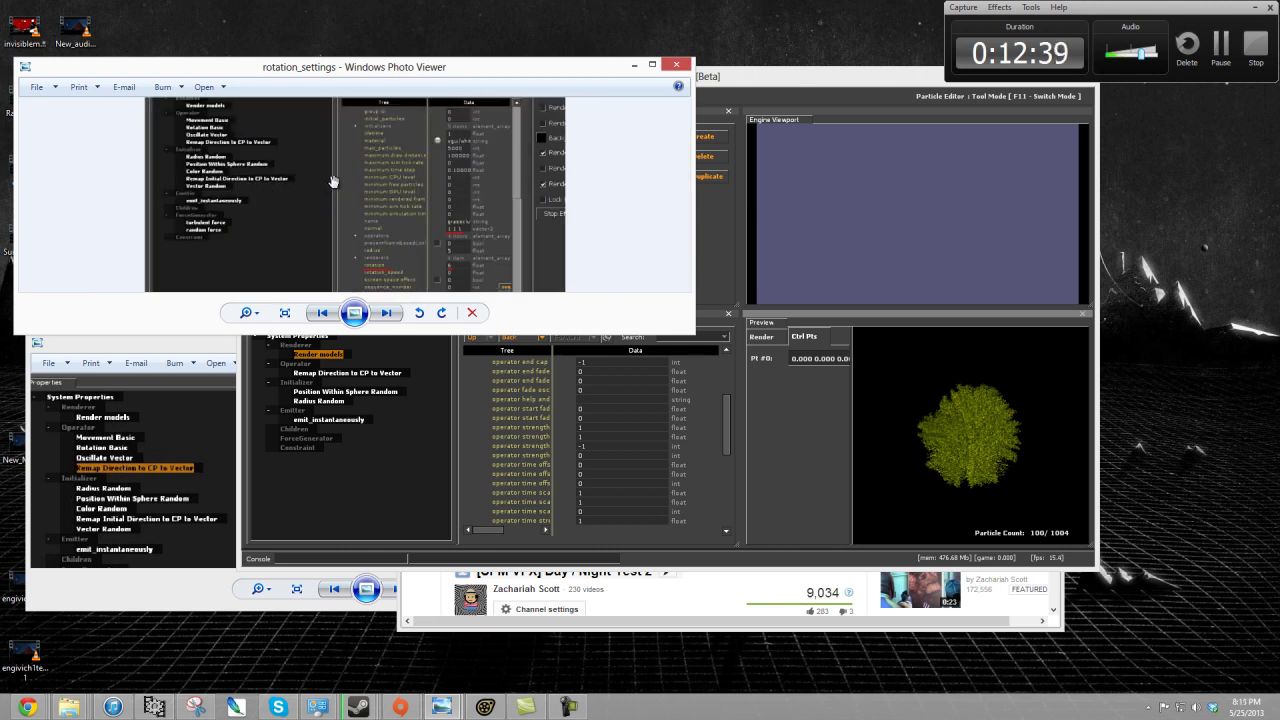
scroll(316, 193, "up", 1)
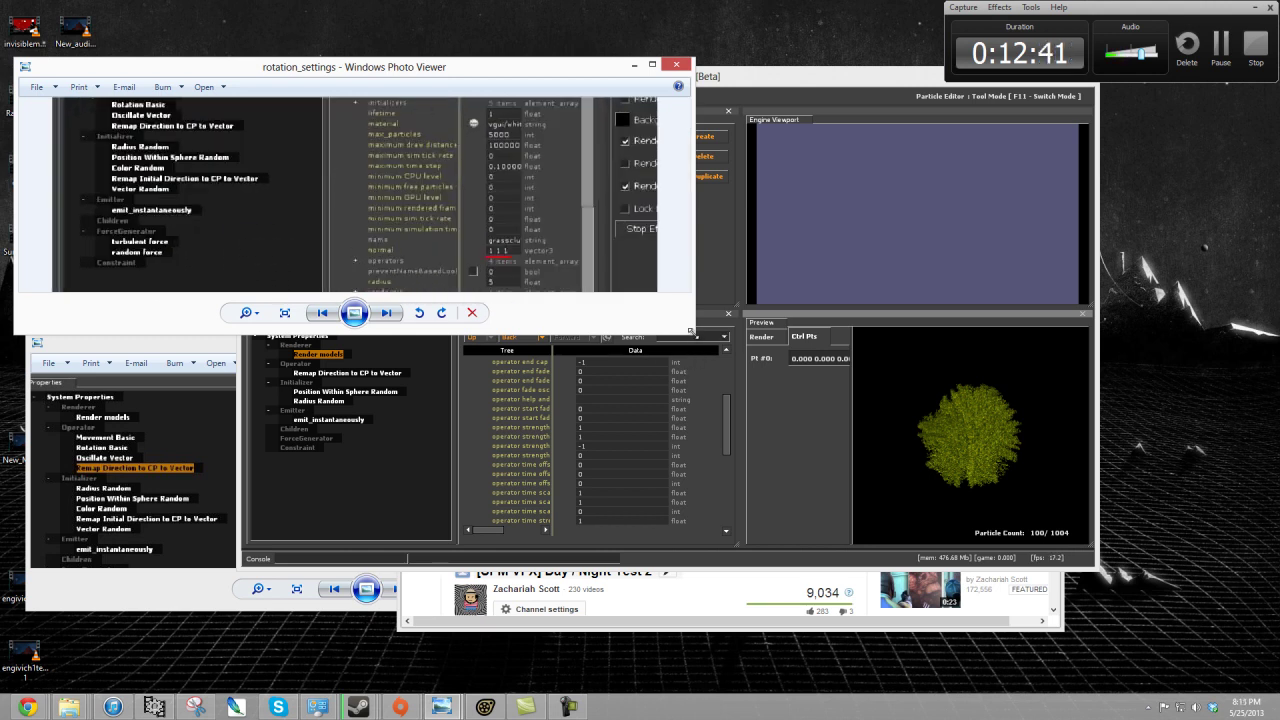
left_click_drag(693, 333, 980, 625)
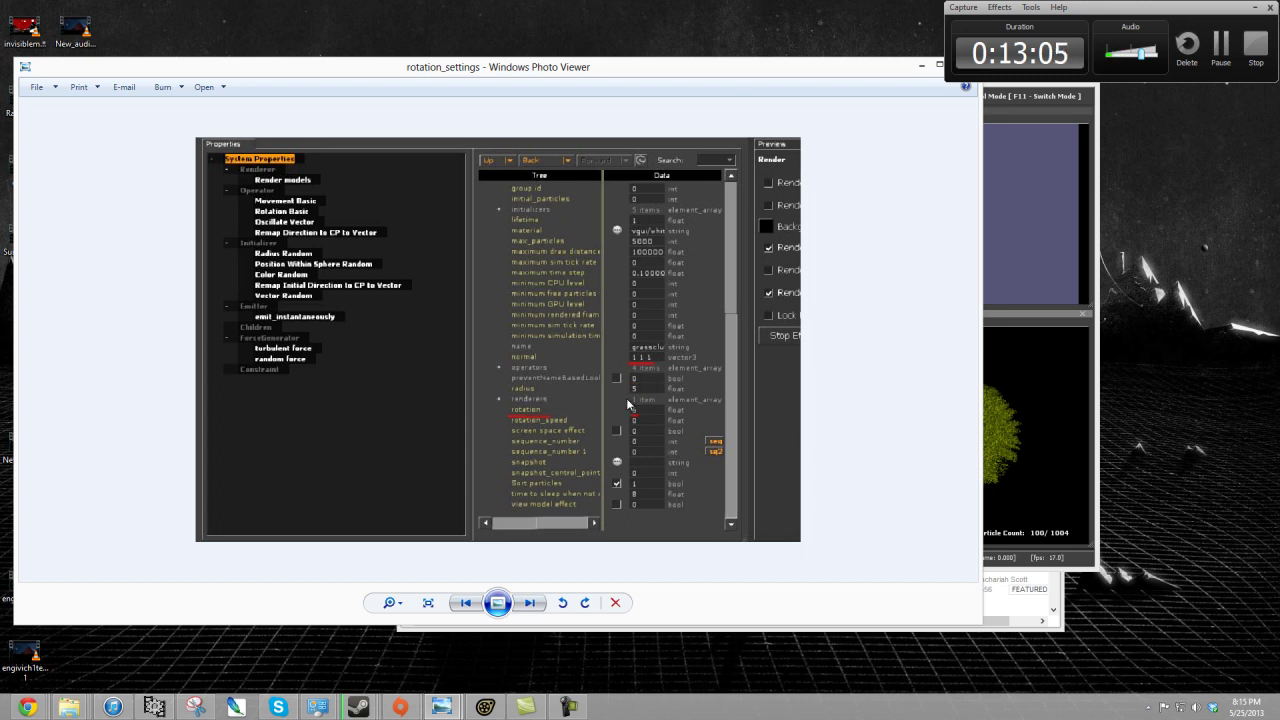
- Return to Source Filmmaker, open the grass system's System Properties, and set rotation to 1
left_click(1008, 305)
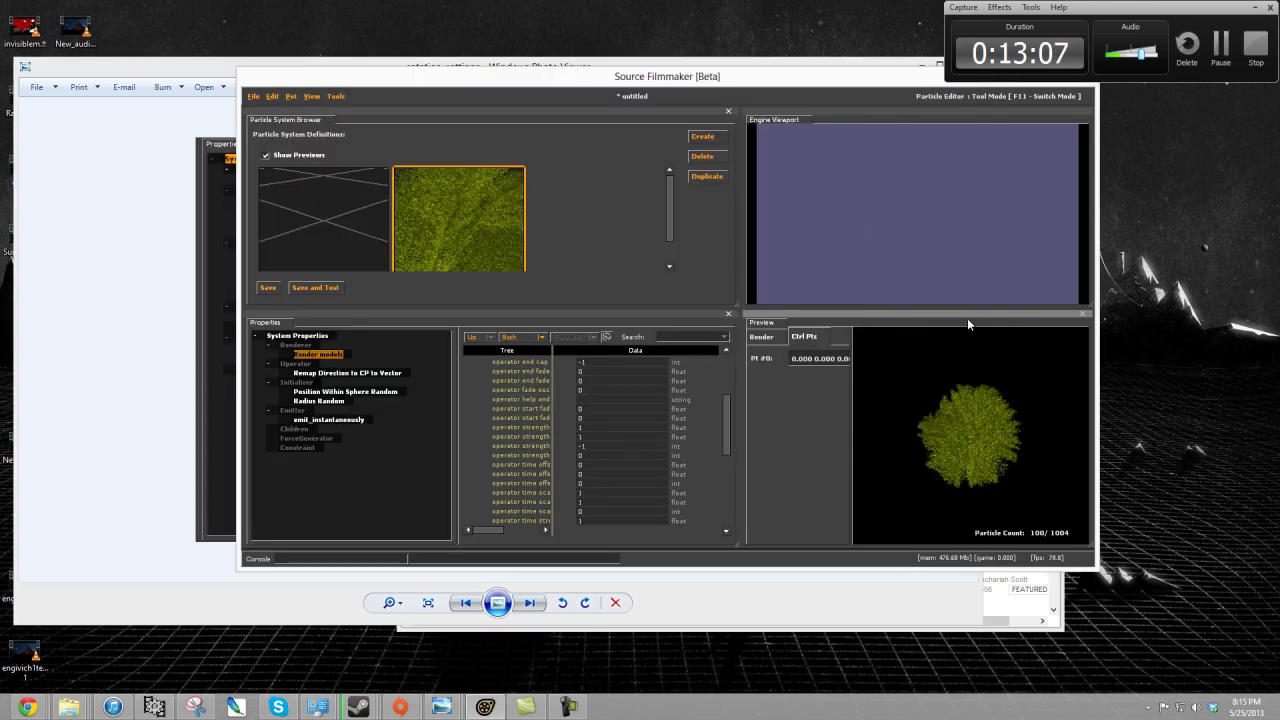
left_click(297, 335)
scroll(597, 447, "down", 3)
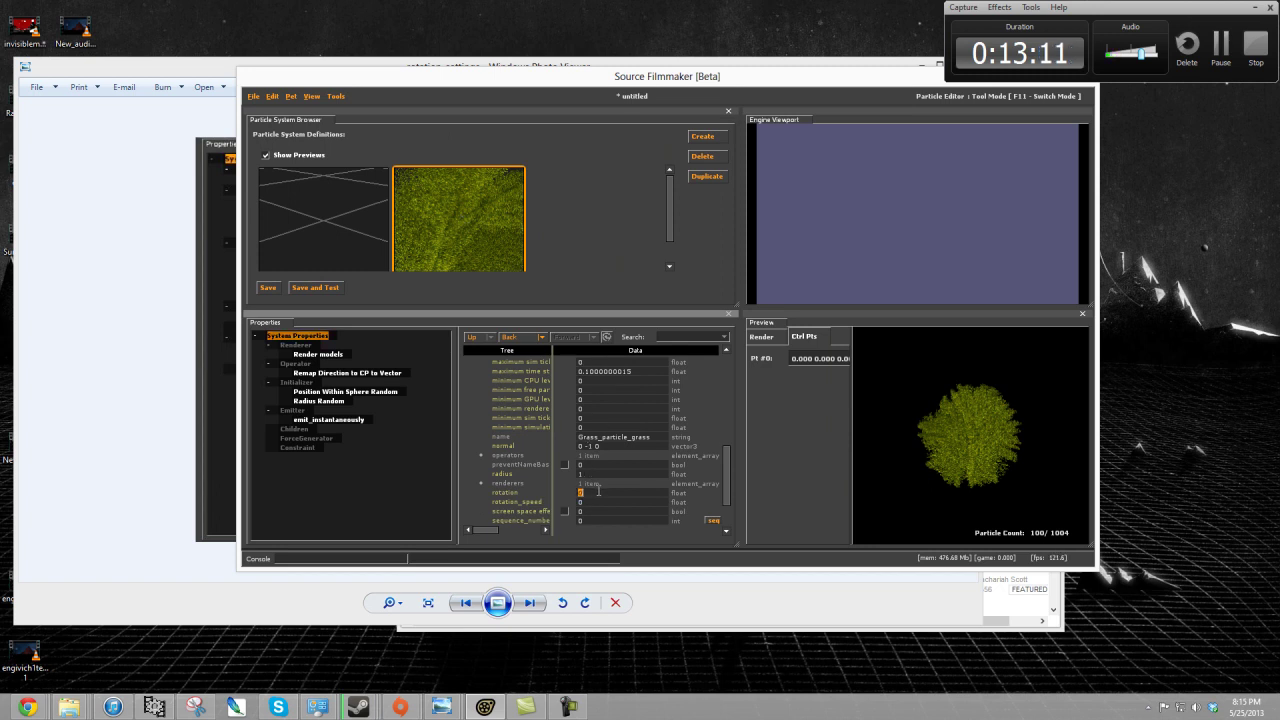
type("1")
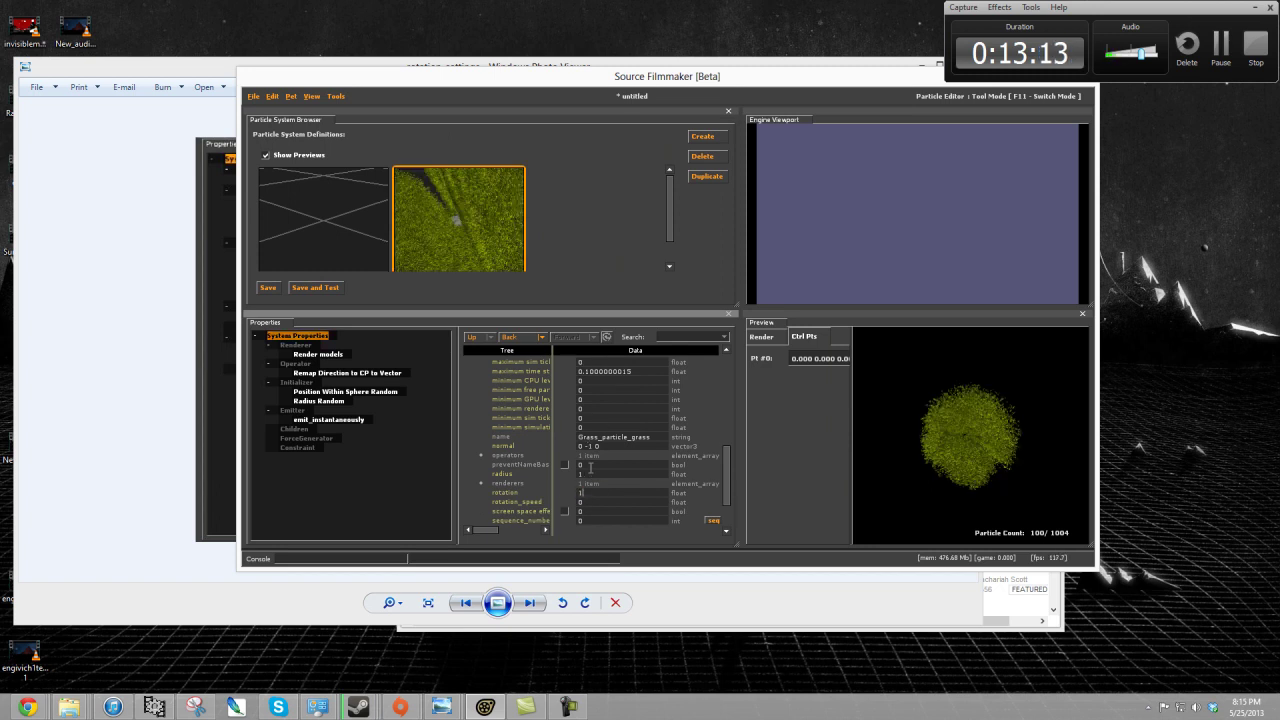
left_click(971, 432)
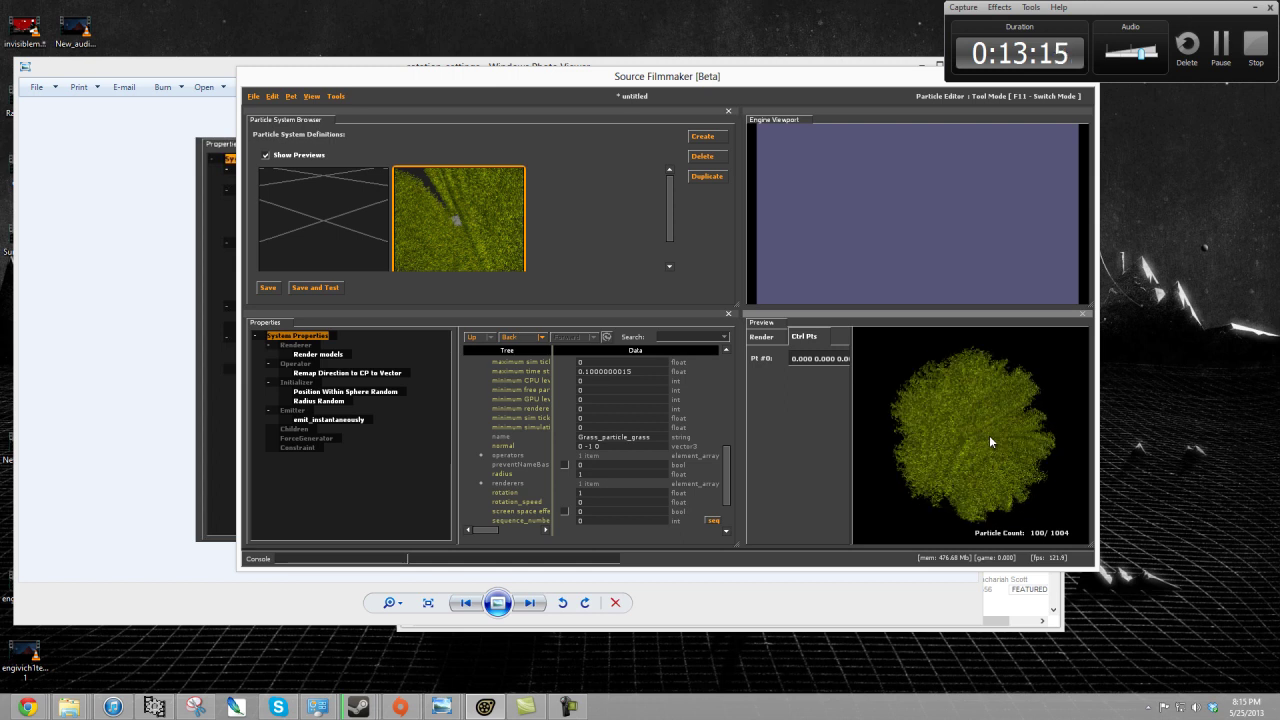
- Set the grass system's rotation to 3 and check the grass orientation in the preview
double_click(591, 493)
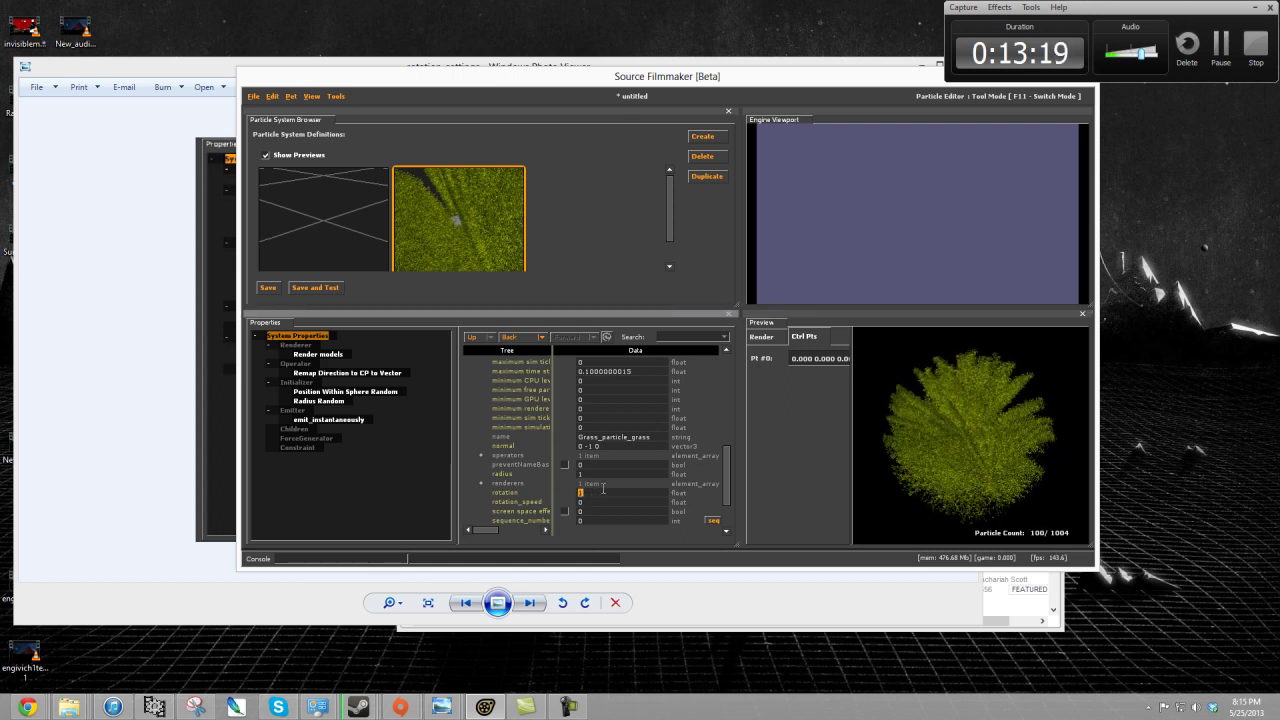
key("BackSpace")
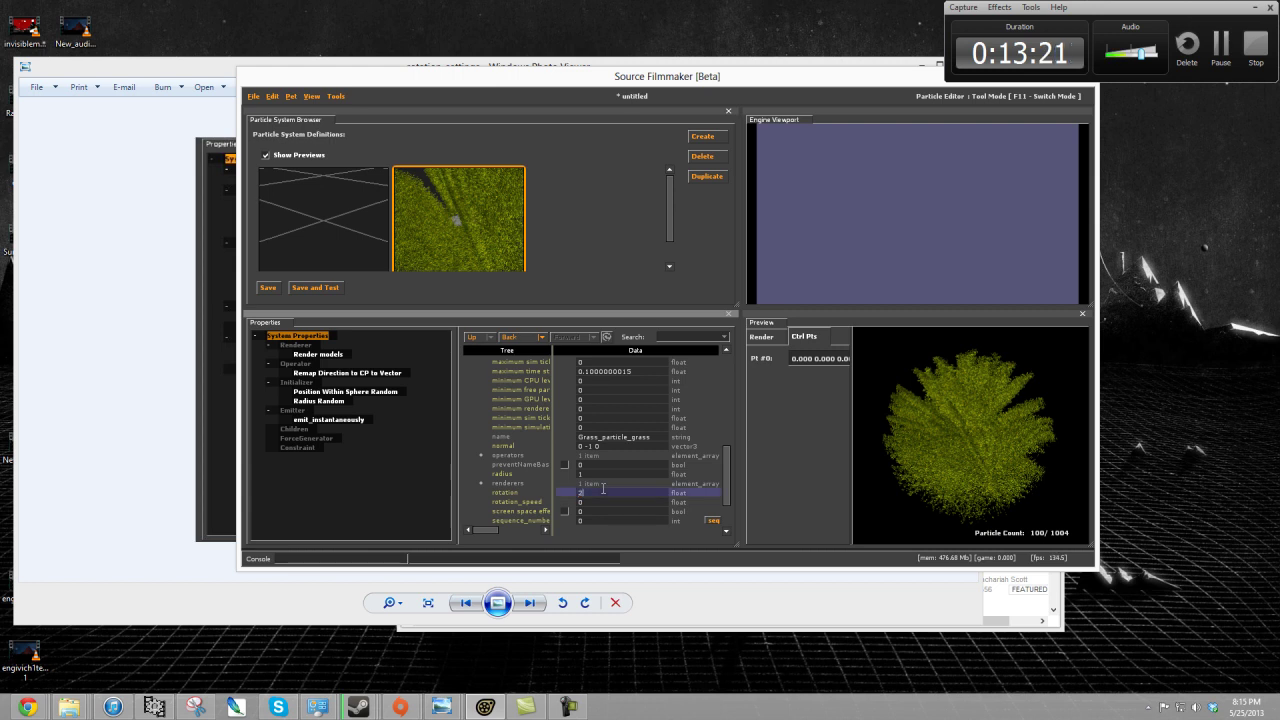
type("3")
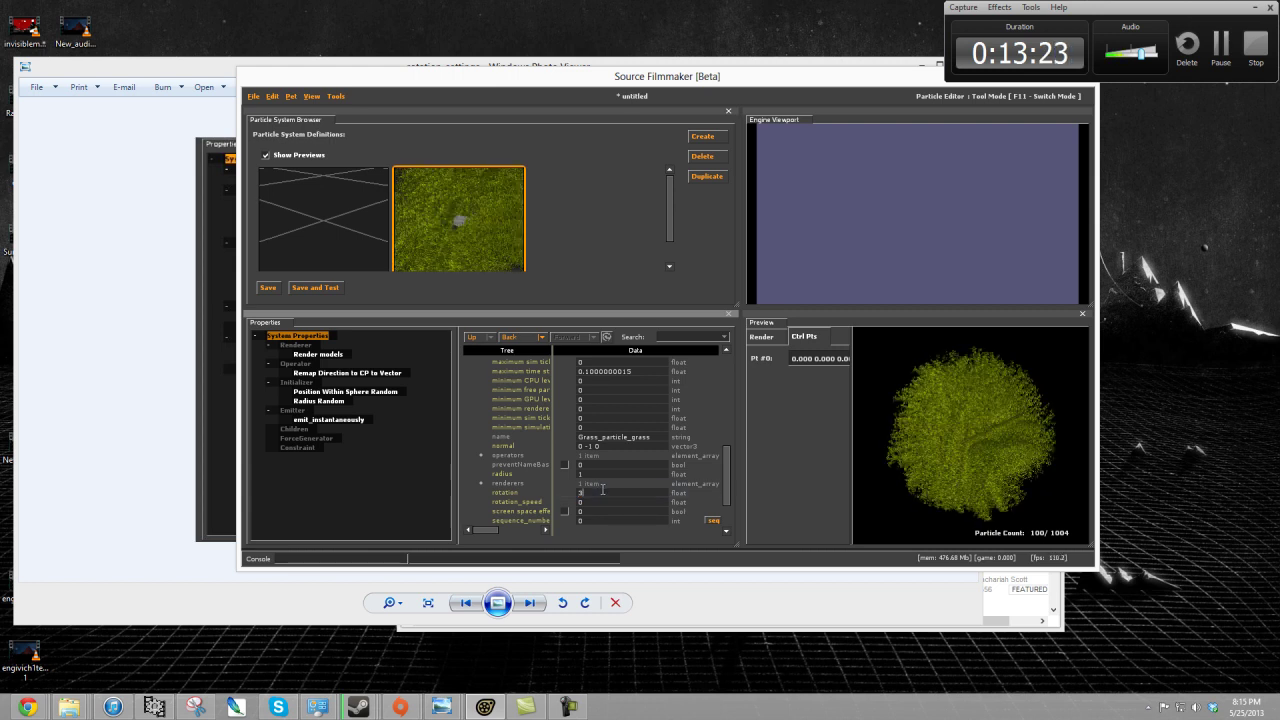
left_click(968, 441)
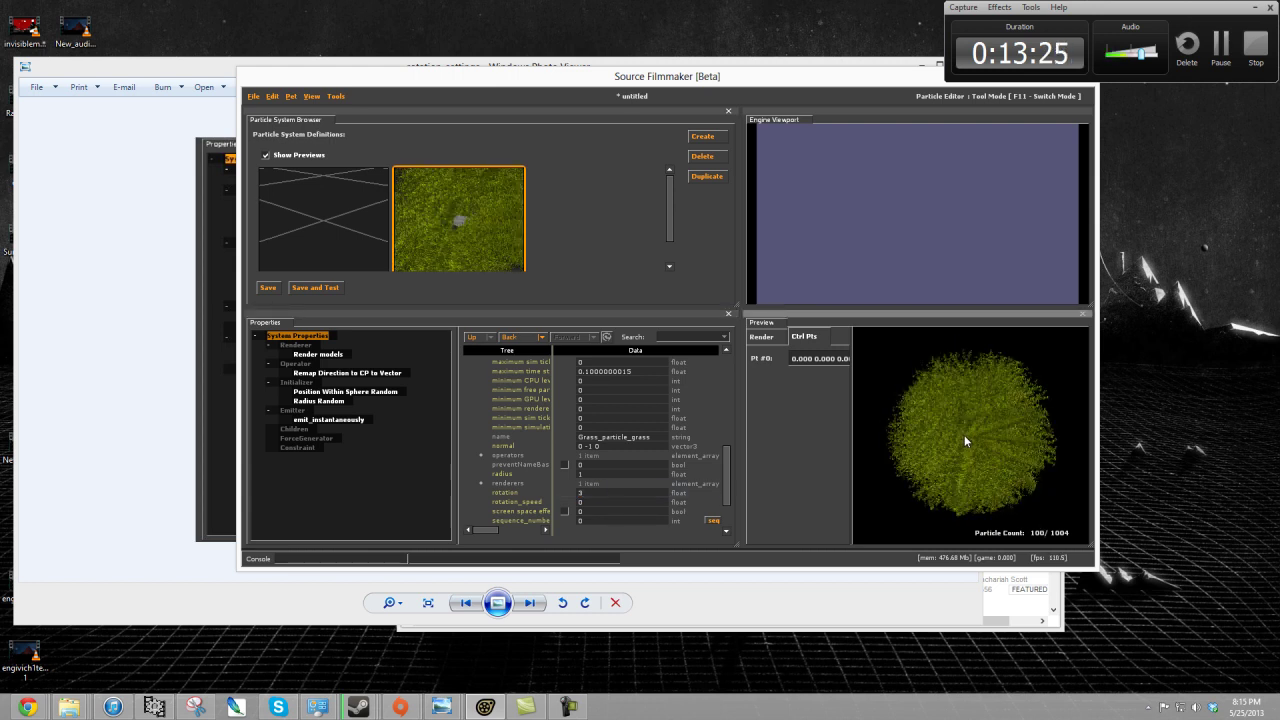
- Set the grass system's rotation to 6 and check the grass orientation in the preview
left_click(598, 494)
type("6")
key("Return")
left_click(968, 437)
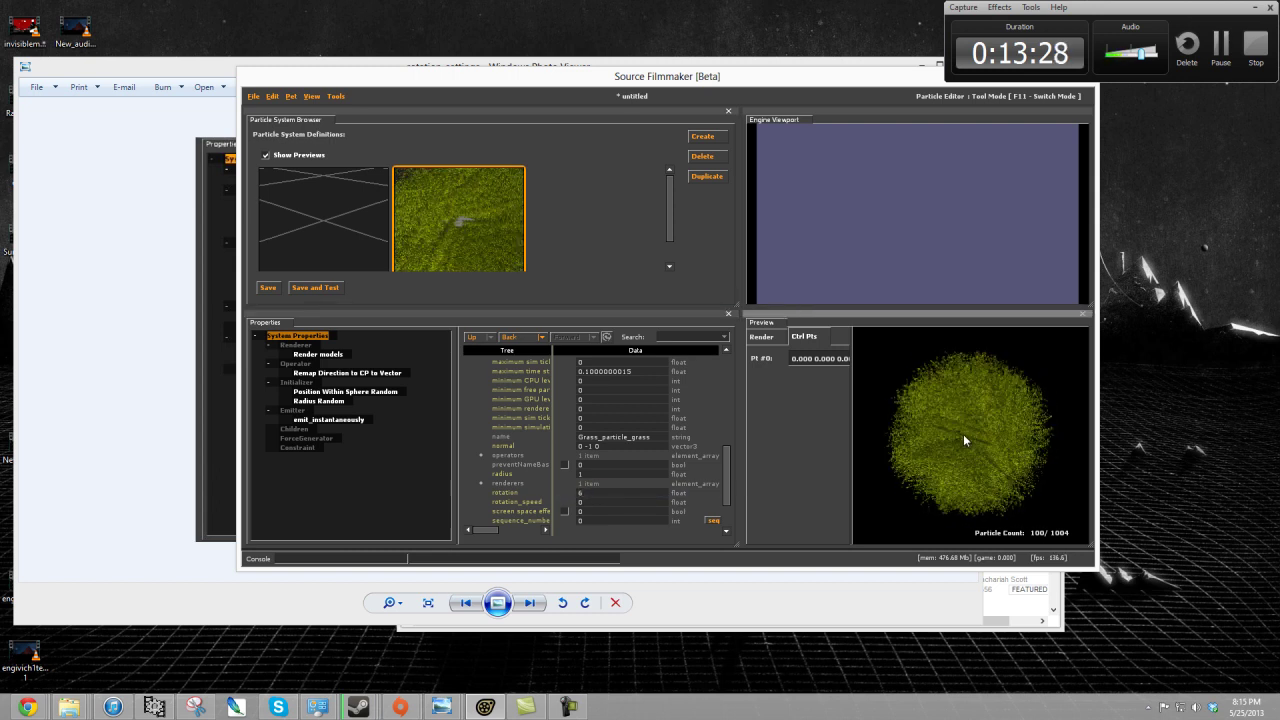
mouse_move(975, 436)
left_mouse_down()
mouse_move(993, 434)
mouse_move(971, 436)
left_mouse_up()
- Set the grass system's normal vector to 1 1 1 and check the planet in the preview
left_click(630, 447)
type("1 1 1")
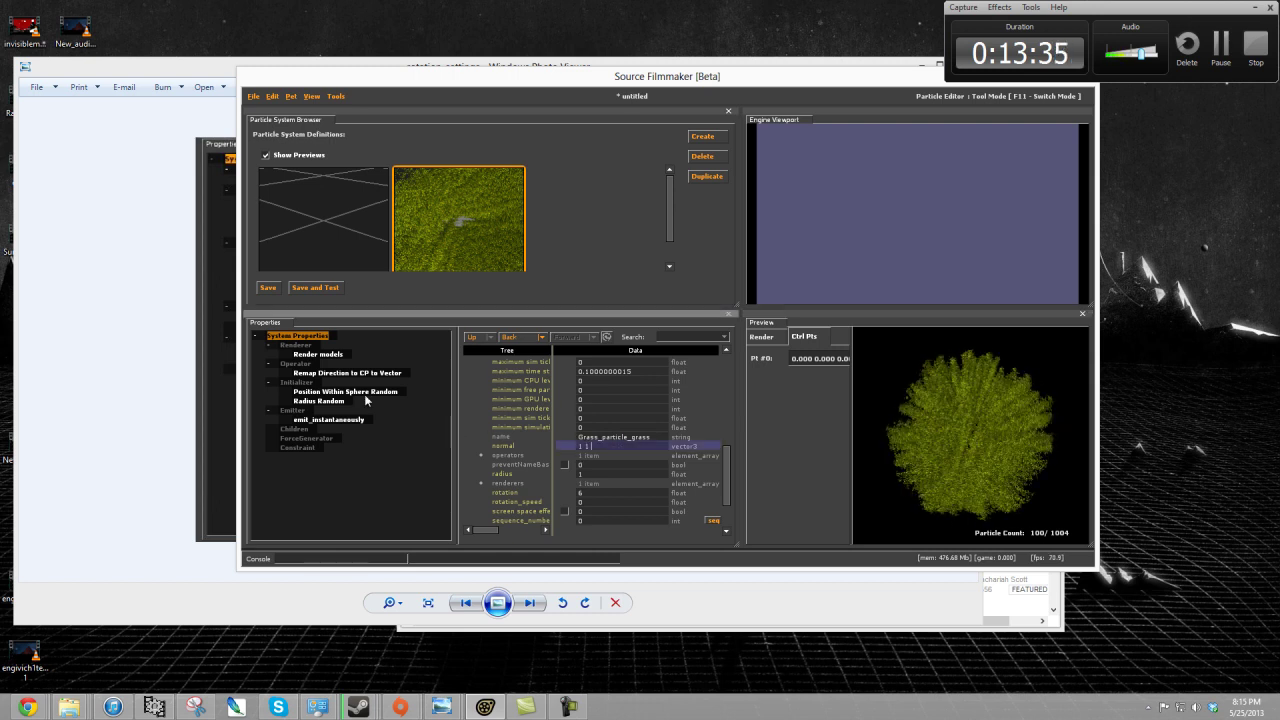
left_click_drag(972, 436, 968, 435)
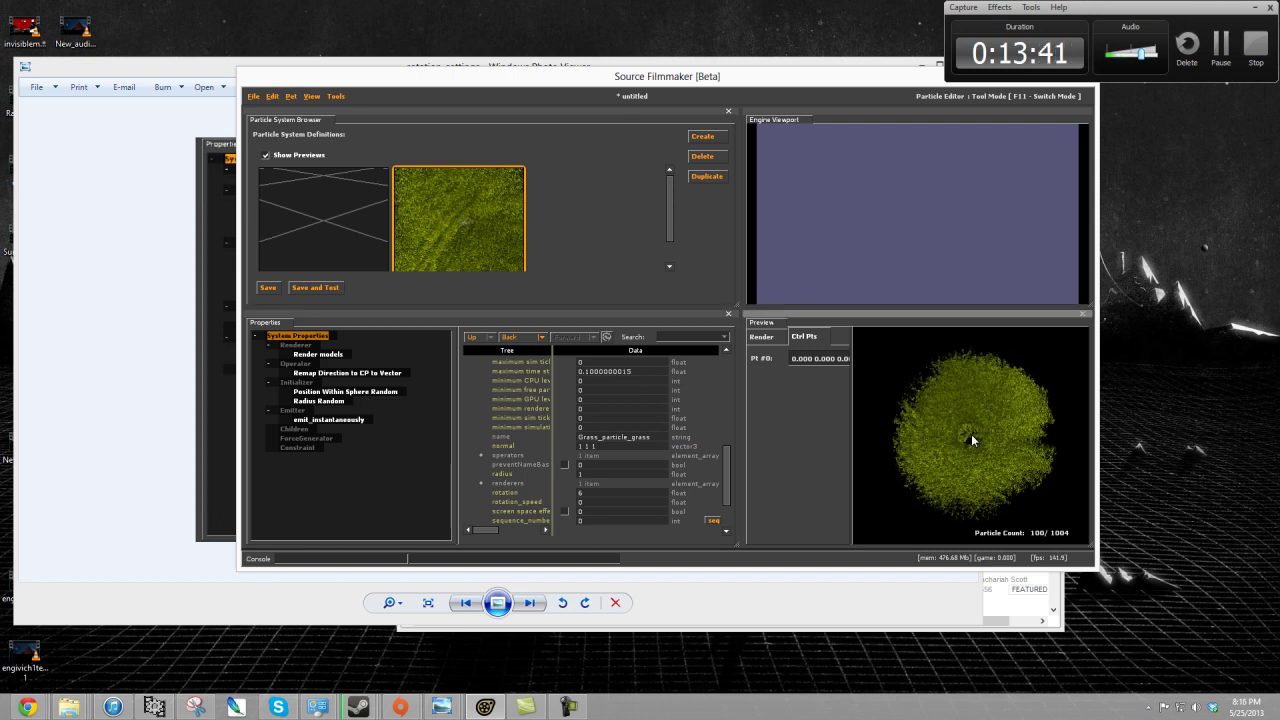
- Examine the grass planet in the preview from several angles and distances to judge how the blades are oriented
scroll(970, 435, "up", 5)
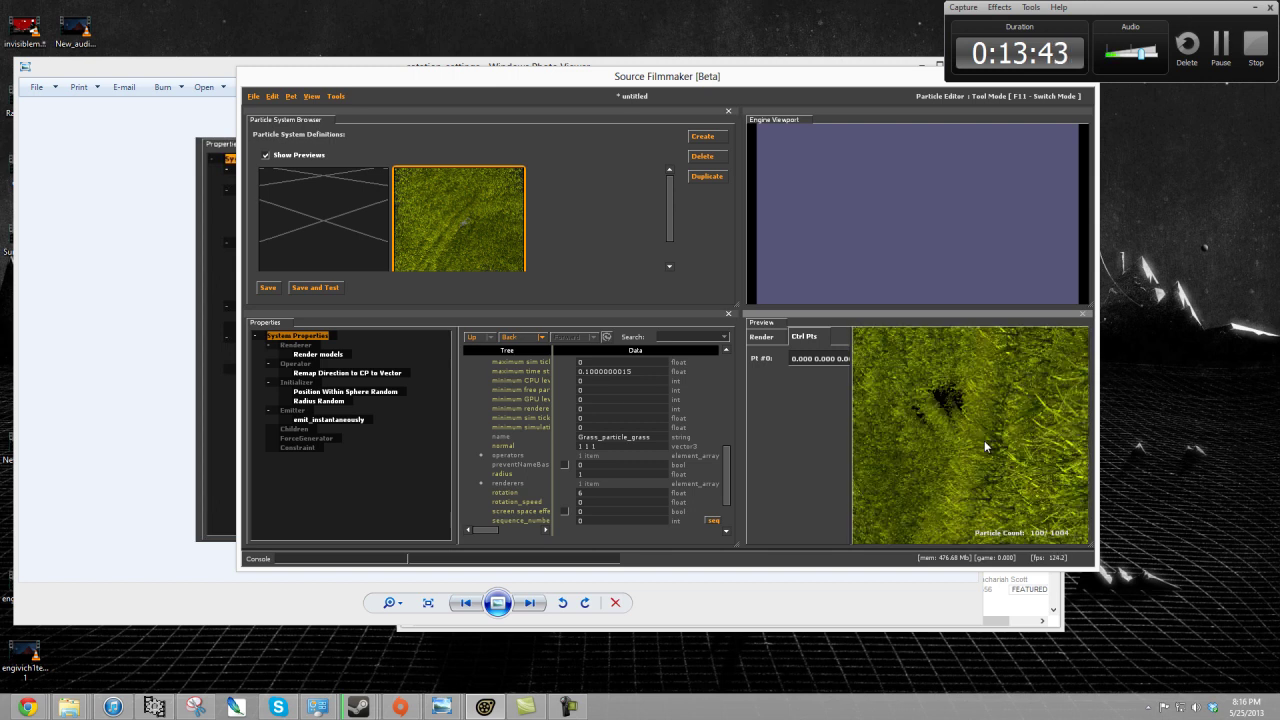
scroll(970, 436, "down", 5)
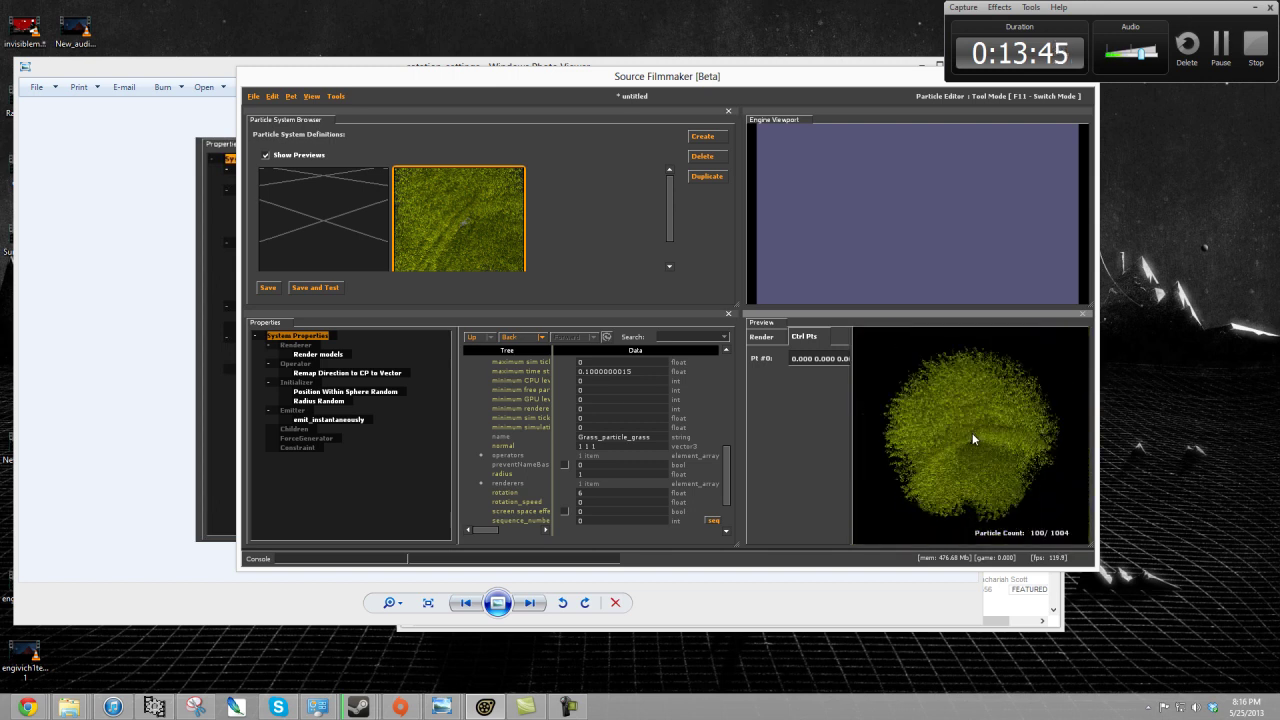
scroll(970, 435, "up", 5)
mouse_move(968, 432)
left_mouse_down()
mouse_move(1020, 433)
mouse_move(969, 444)
left_mouse_up()
right_click_drag(969, 444, 962, 451)
scroll(968, 440, "down", 3)
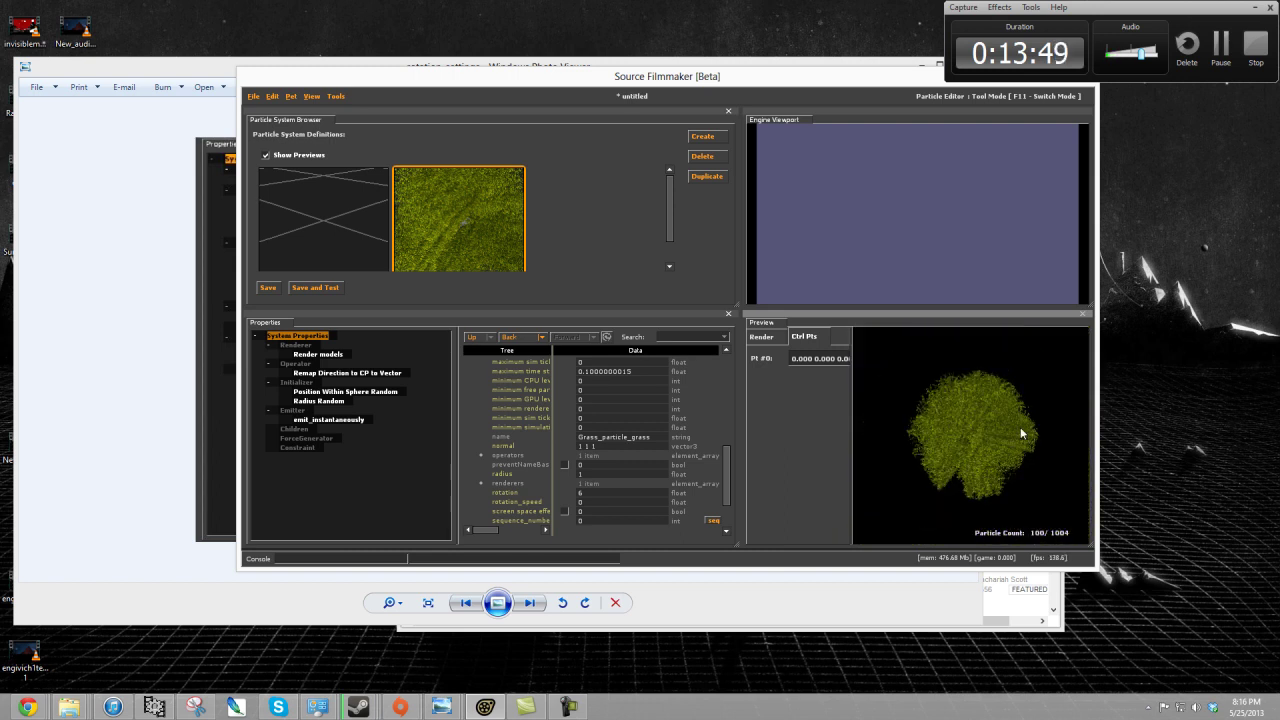
scroll(970, 435, "up", 5)
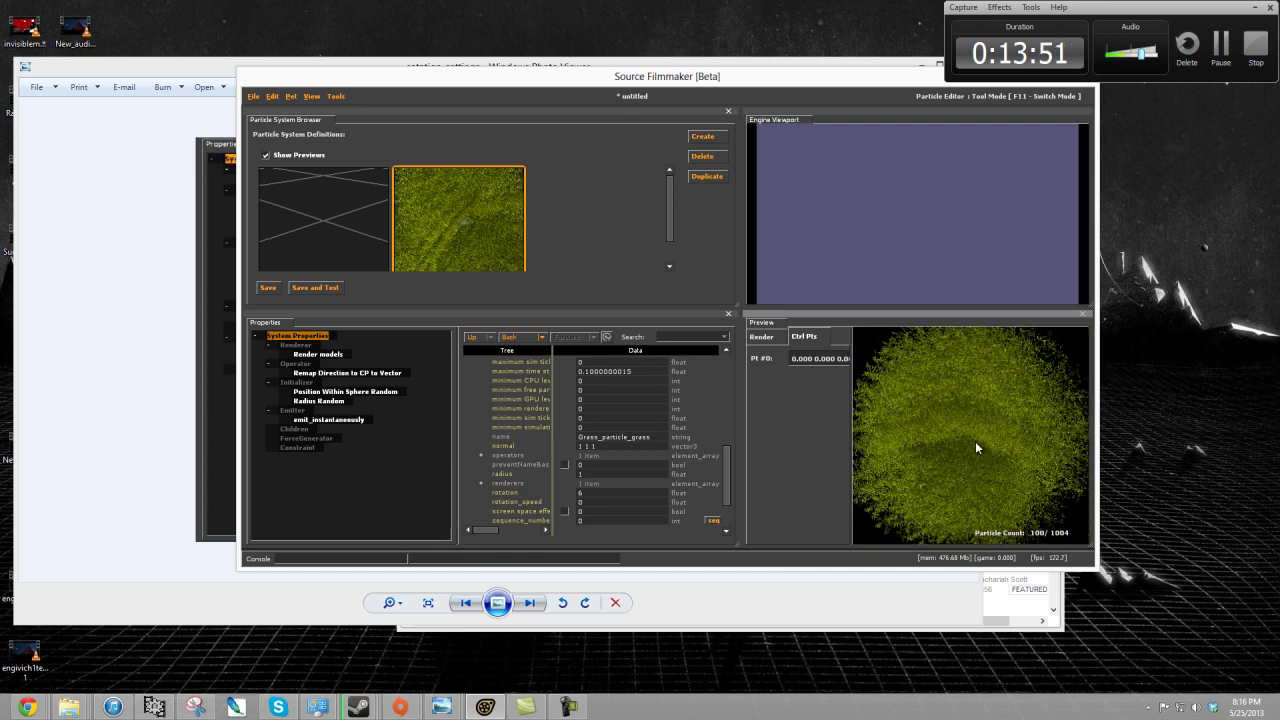
right_click(1216, 443)
left_click(970, 435)
scroll(970, 435, "down", 5)
scroll(970, 435, "up", 4)
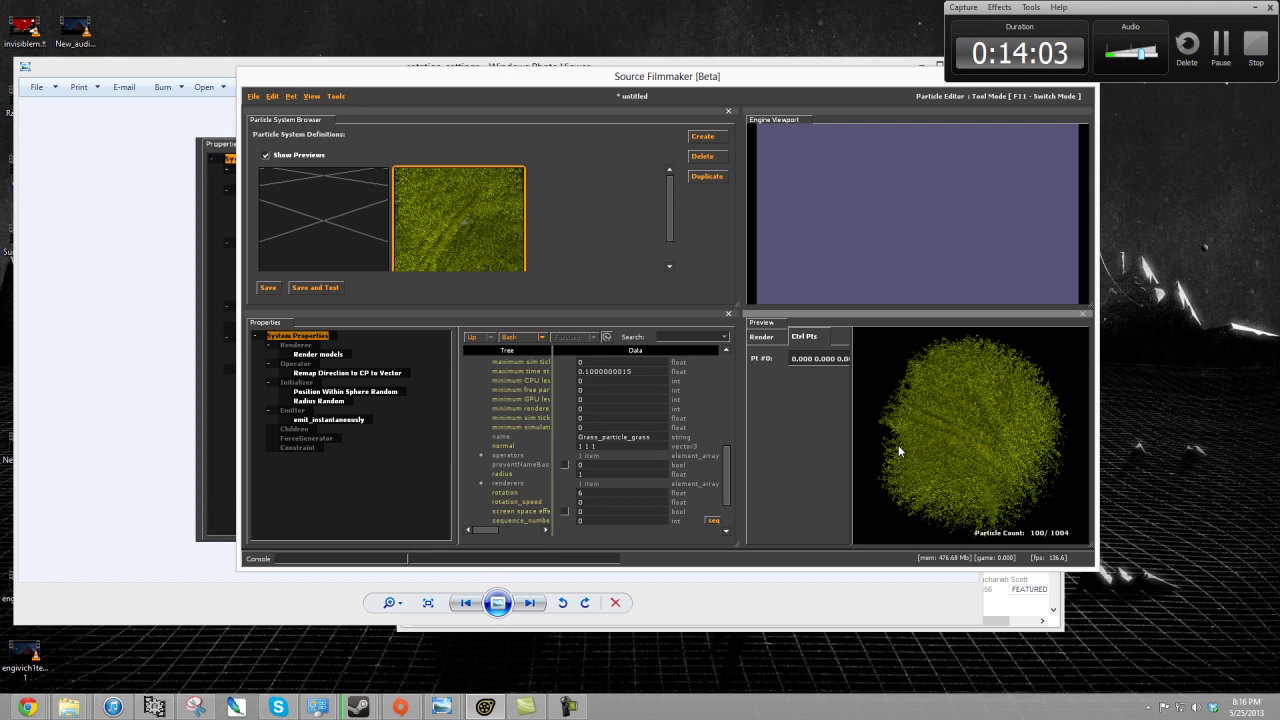
left_click_drag(898, 445, 872, 399)
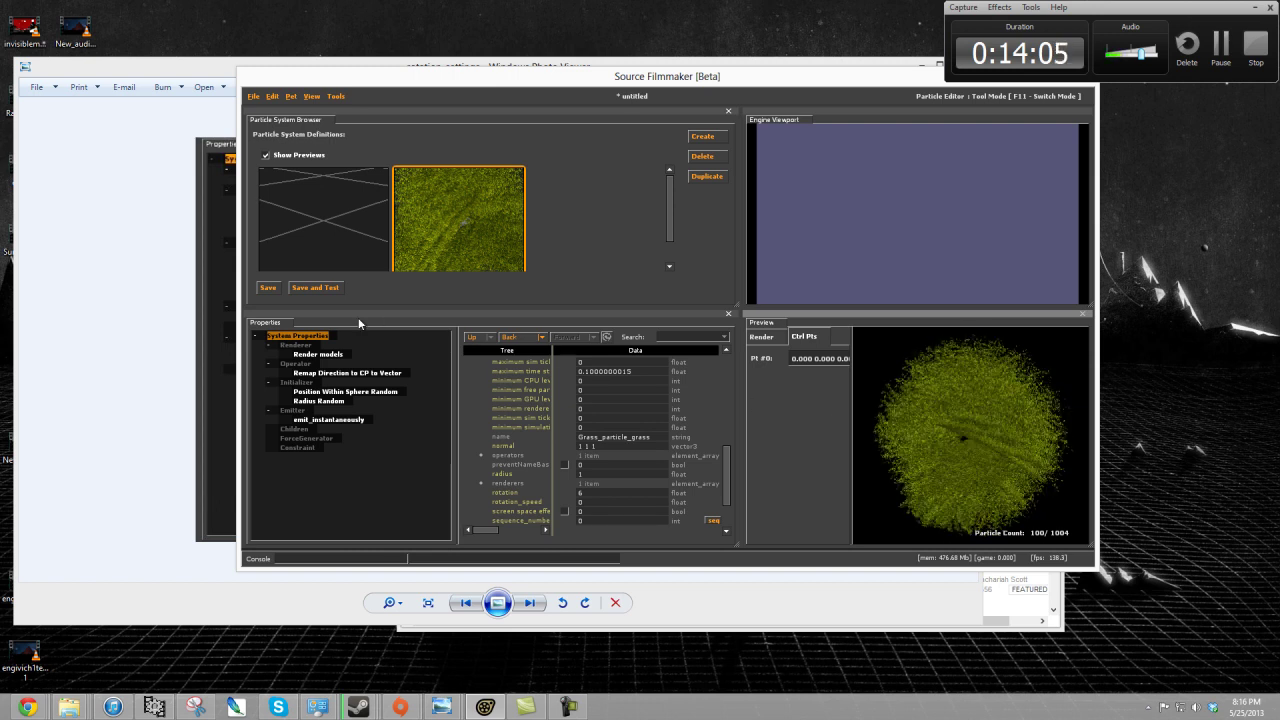
- Replace the grass model in the Render models renderer with props_2fort\telephonepole001.mdl and view the poles in the preview
left_click(320, 337)
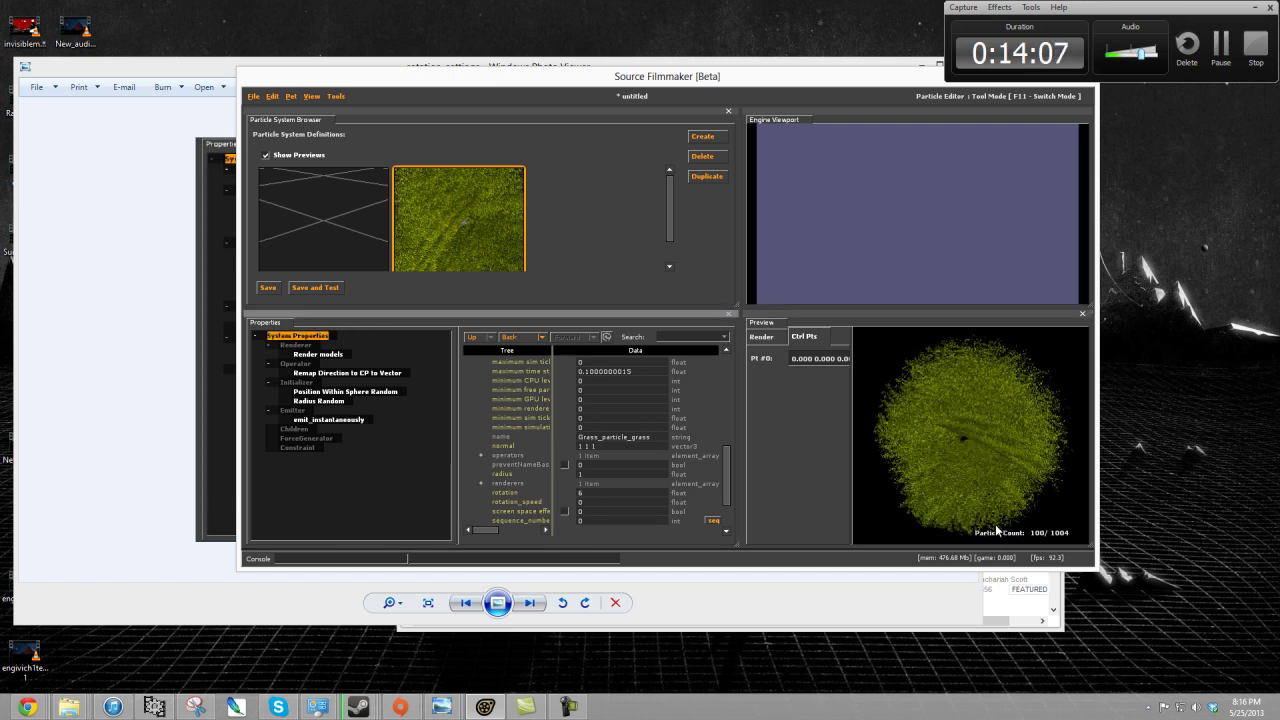
left_click(329, 355)
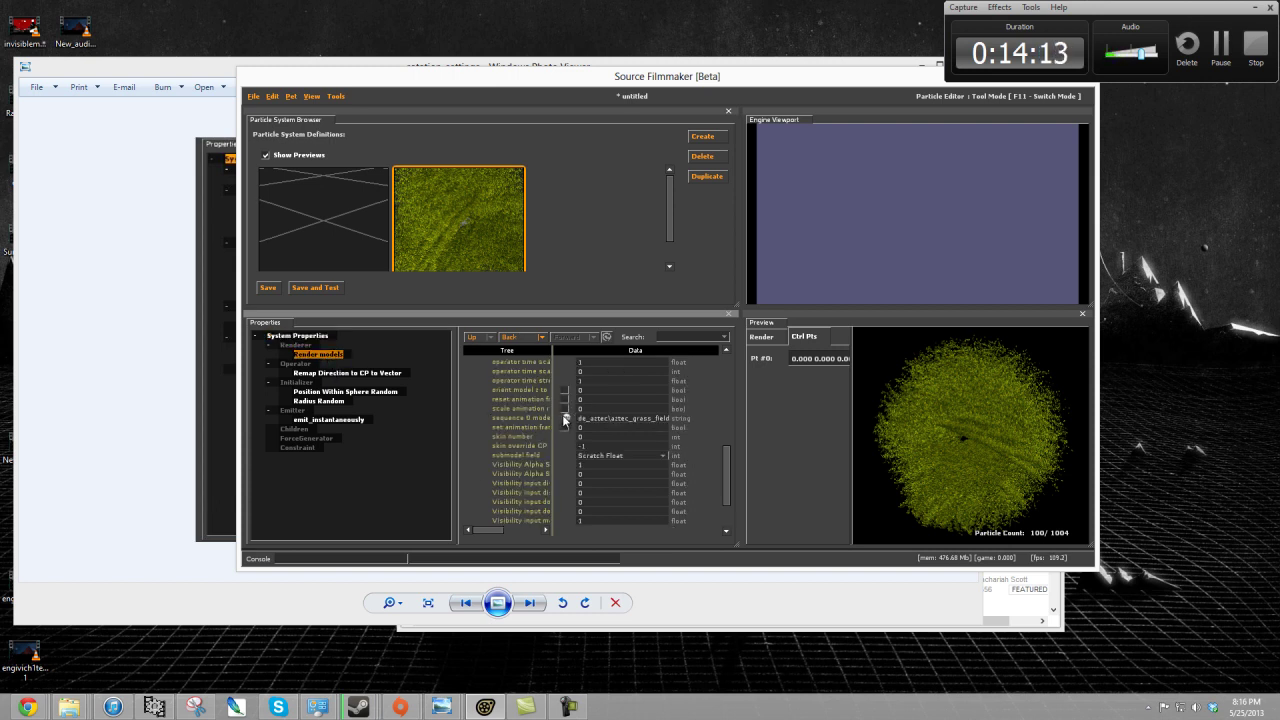
left_click(565, 419)
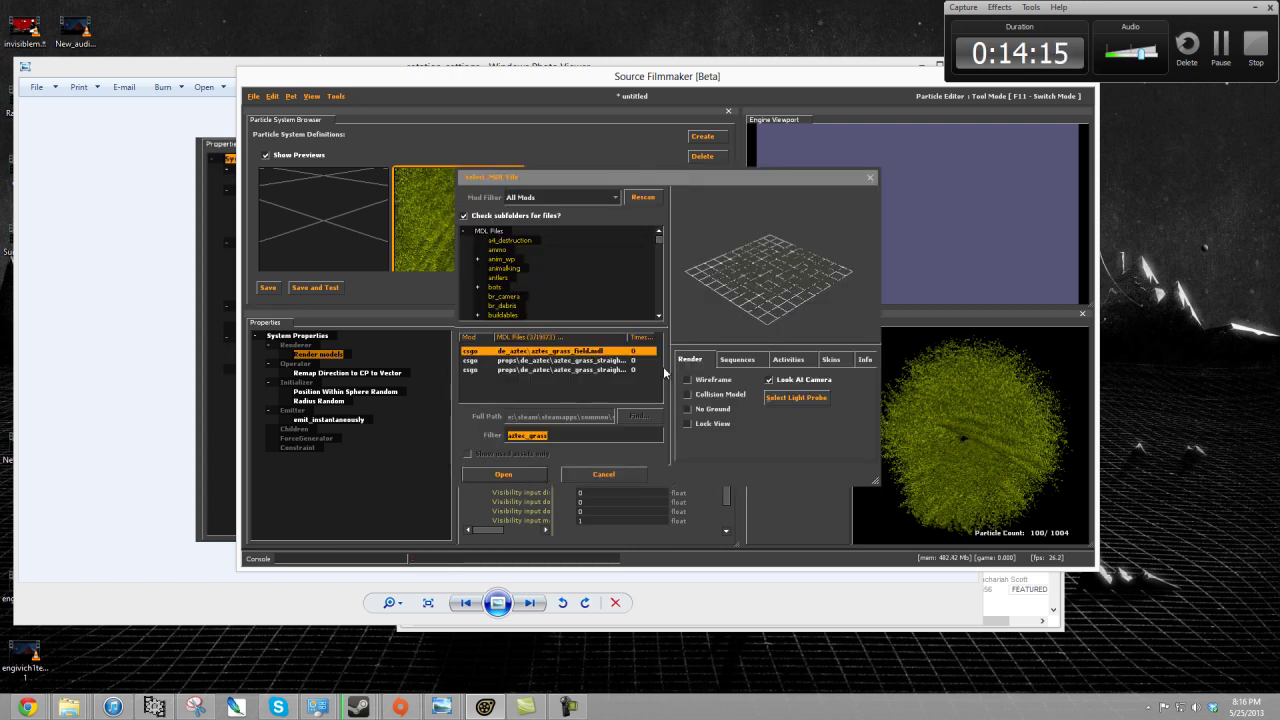
type("telephone pole")
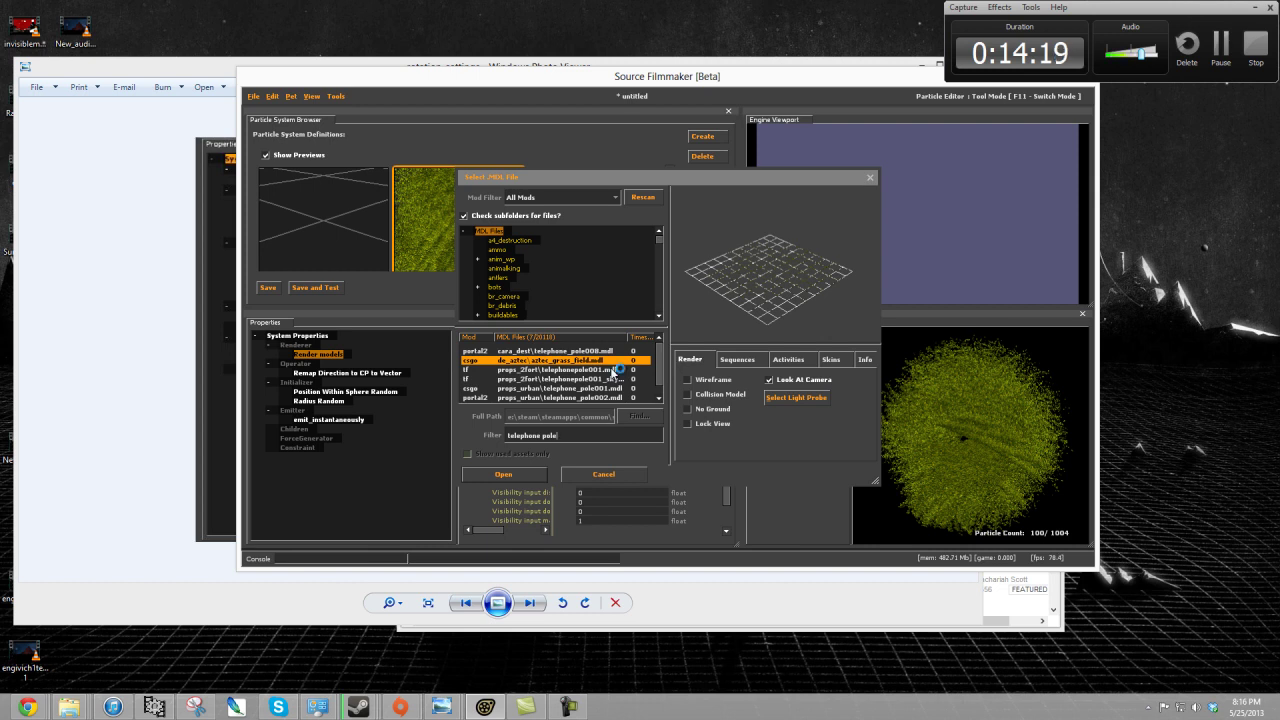
left_click(613, 370)
left_click(503, 474)
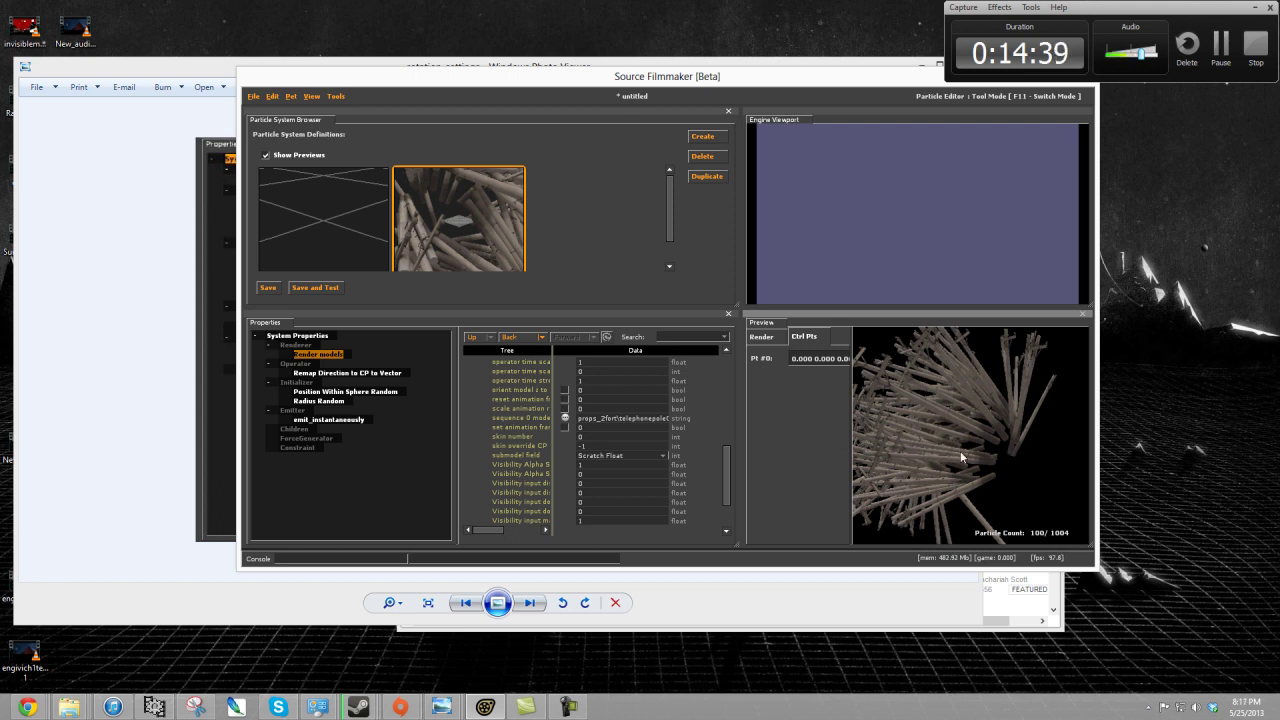
mouse_move(1024, 464)
left_mouse_down()
mouse_move(964, 433)
mouse_move(1043, 467)
left_mouse_up()
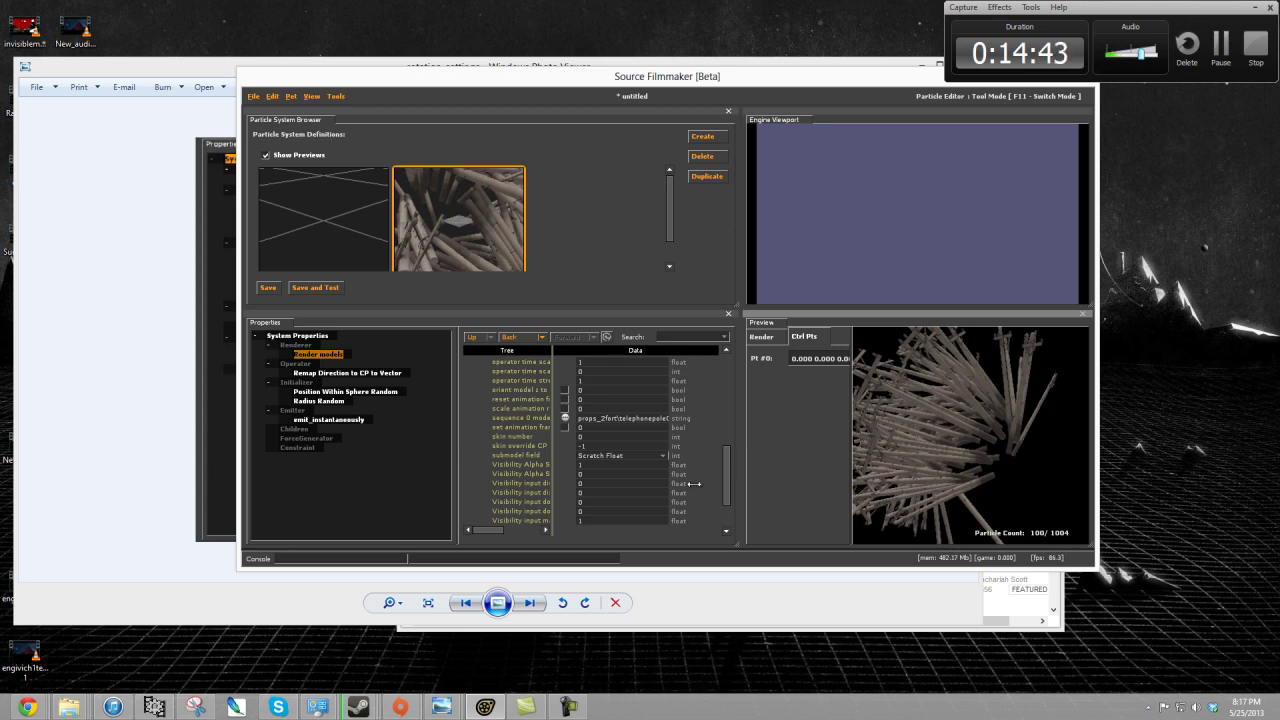
left_click_drag(1015, 467, 1012, 464)
left_click_drag(1029, 464, 983, 444)
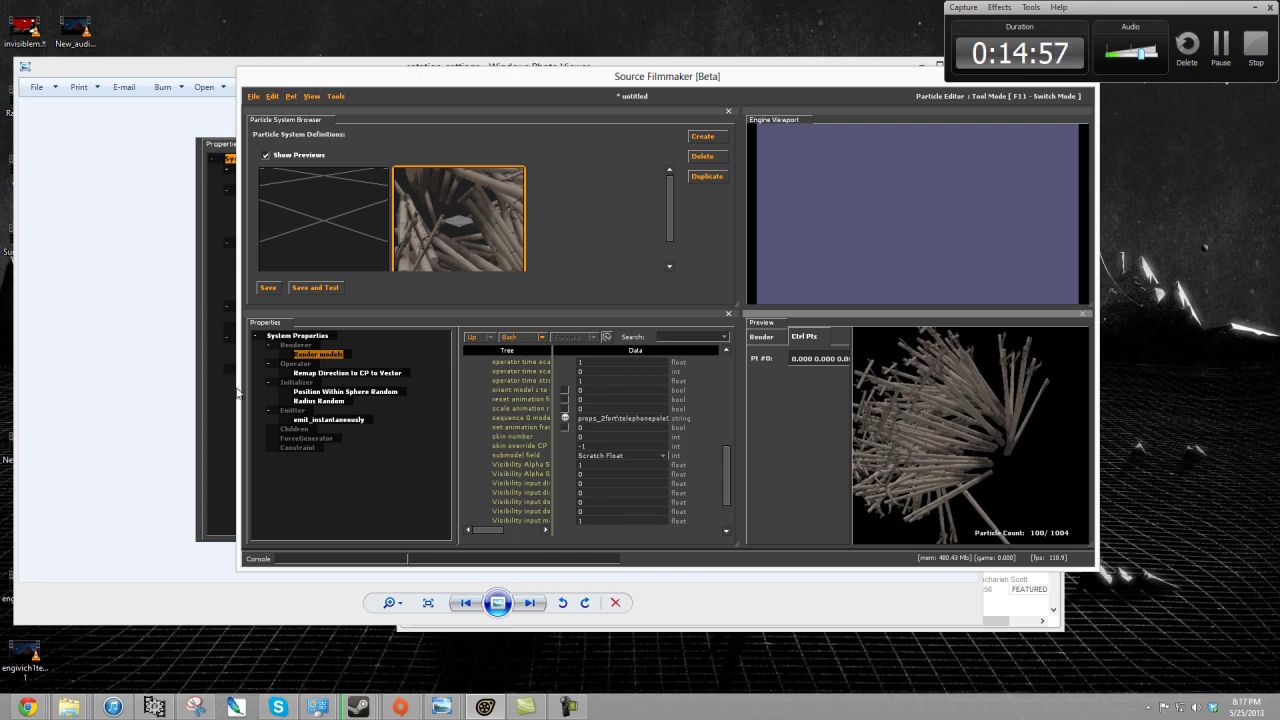
- Set the emit_instantaneously emitter's num_to_emit to 3
left_click(330, 421)
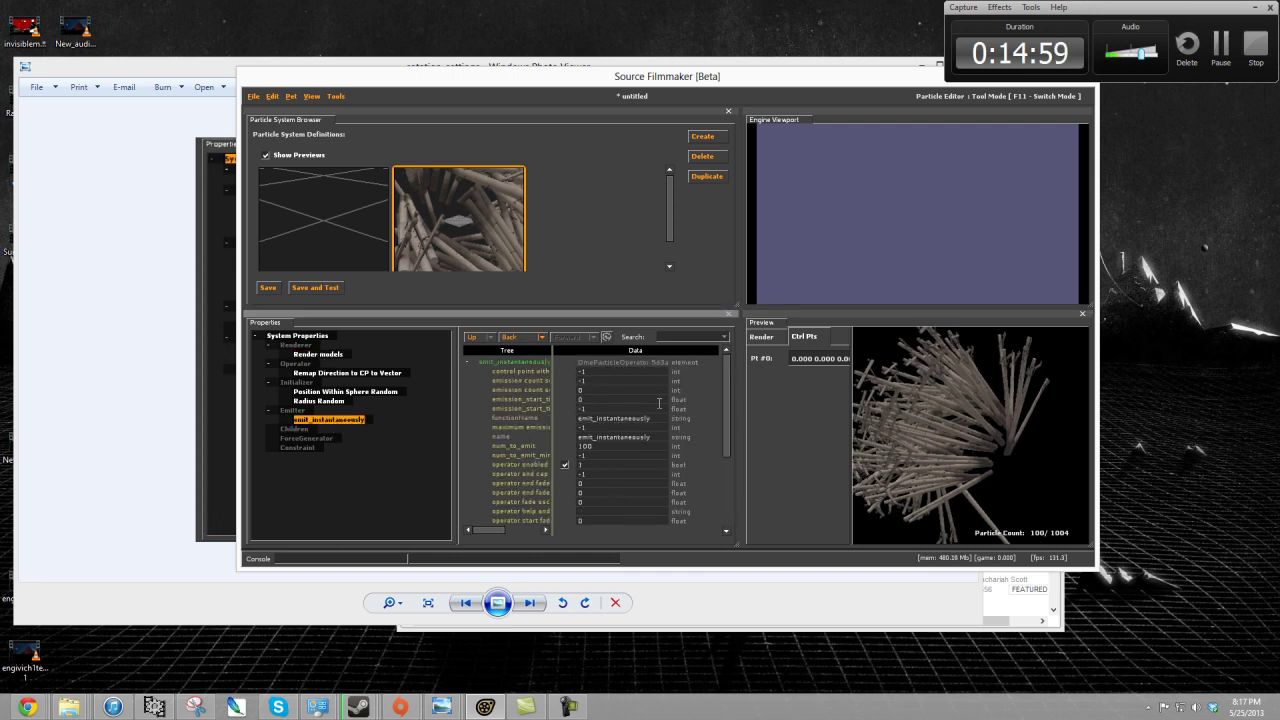
double_click(600, 446)
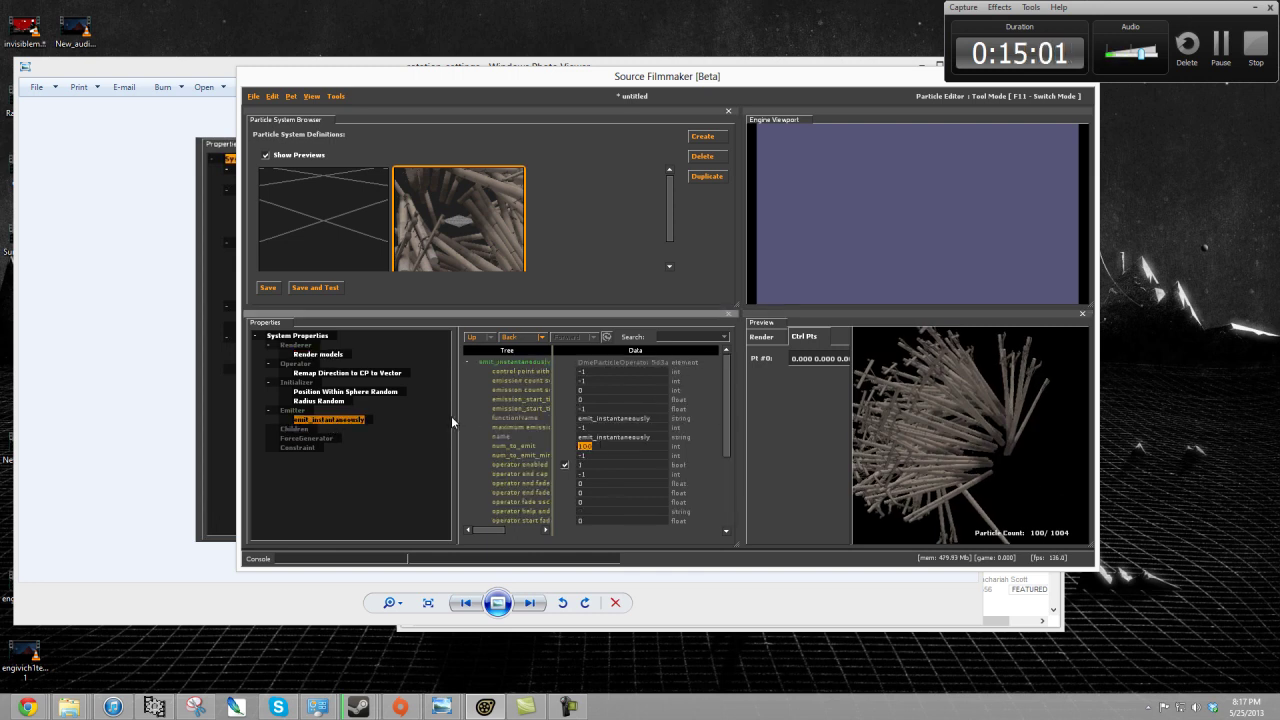
type("3")
key("Return")
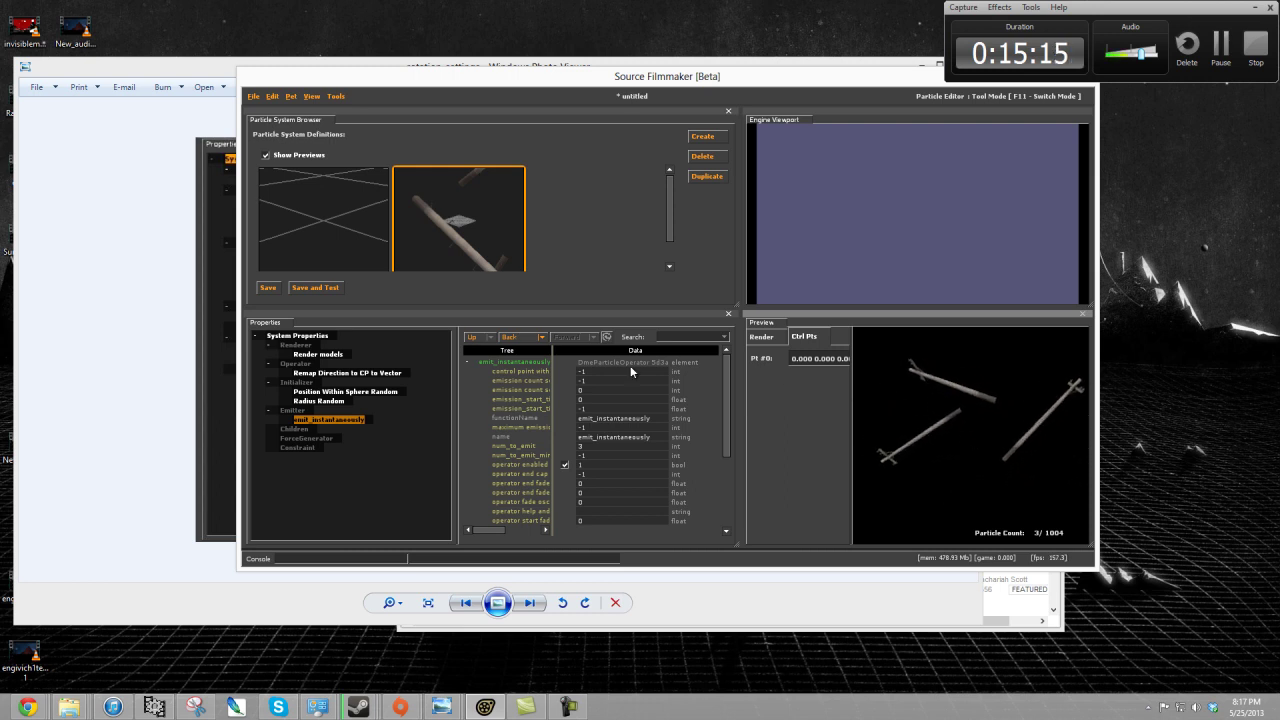
- Disable the Position Within Sphere Random initializer, comparing the poles in the preview with it switched on and off
left_click(397, 391)
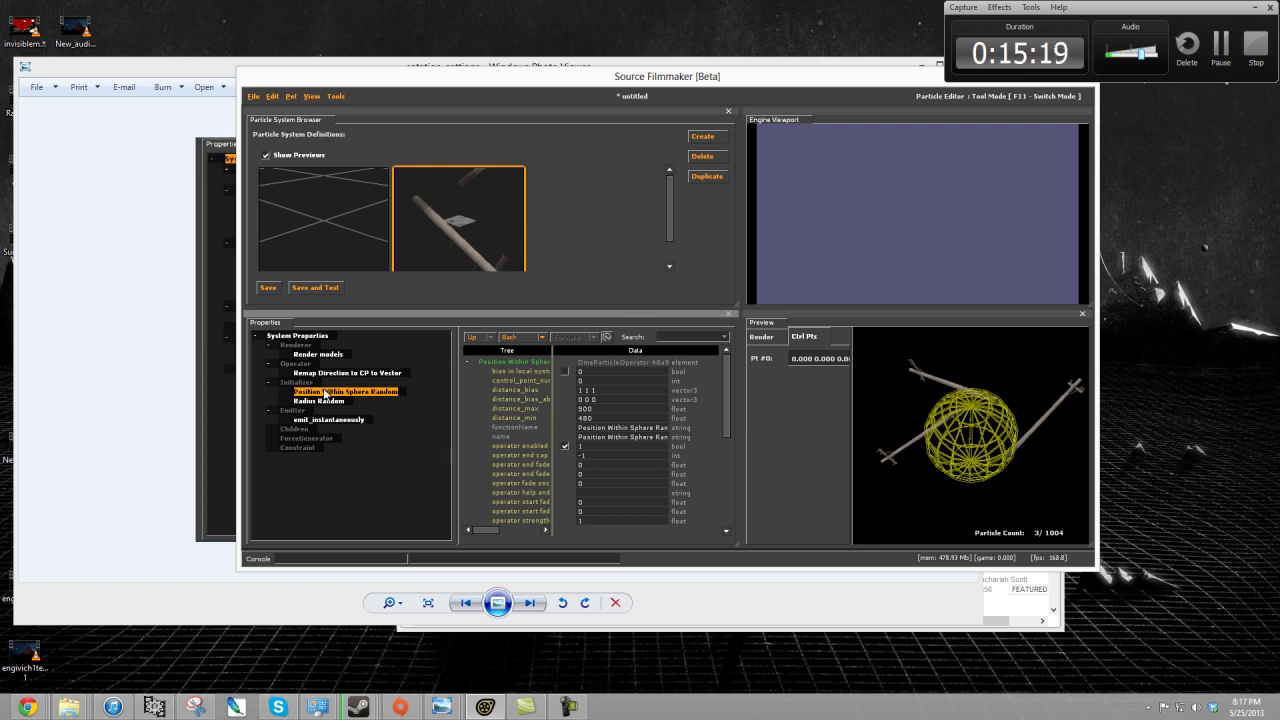
left_click(564, 451)
left_click_drag(968, 445, 958, 411)
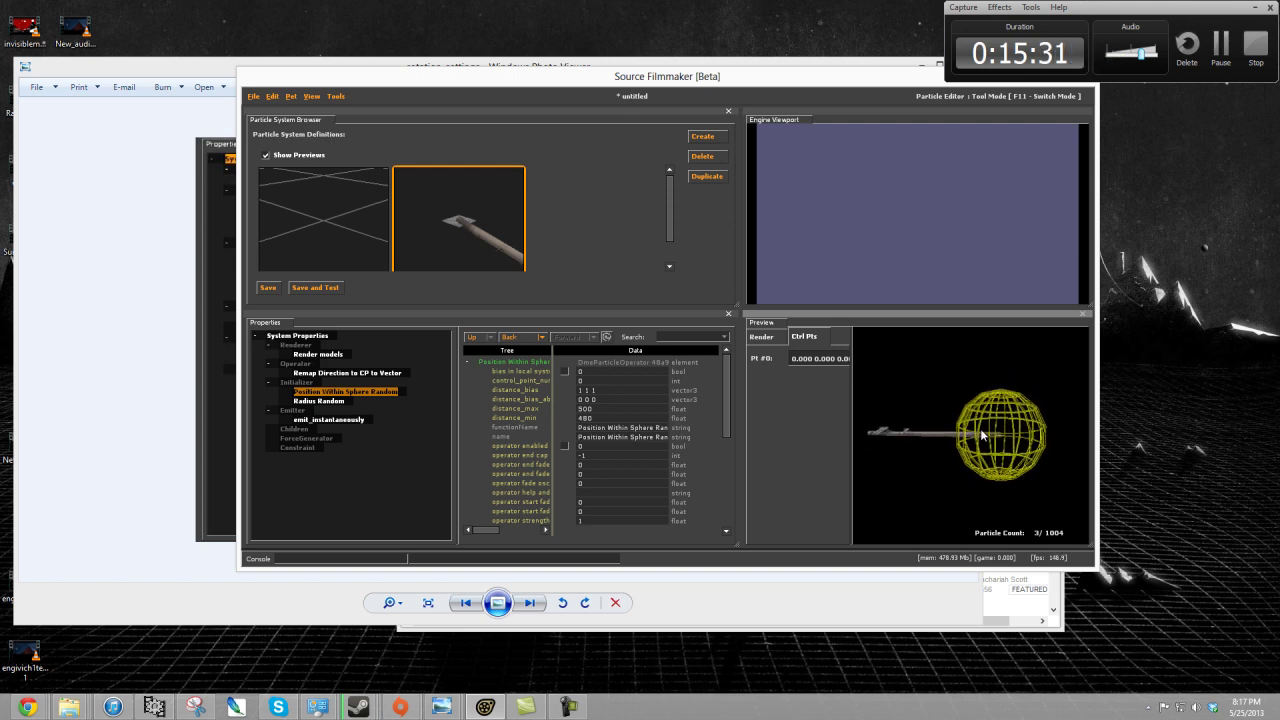
left_click(565, 446)
left_click_drag(972, 440, 965, 440)
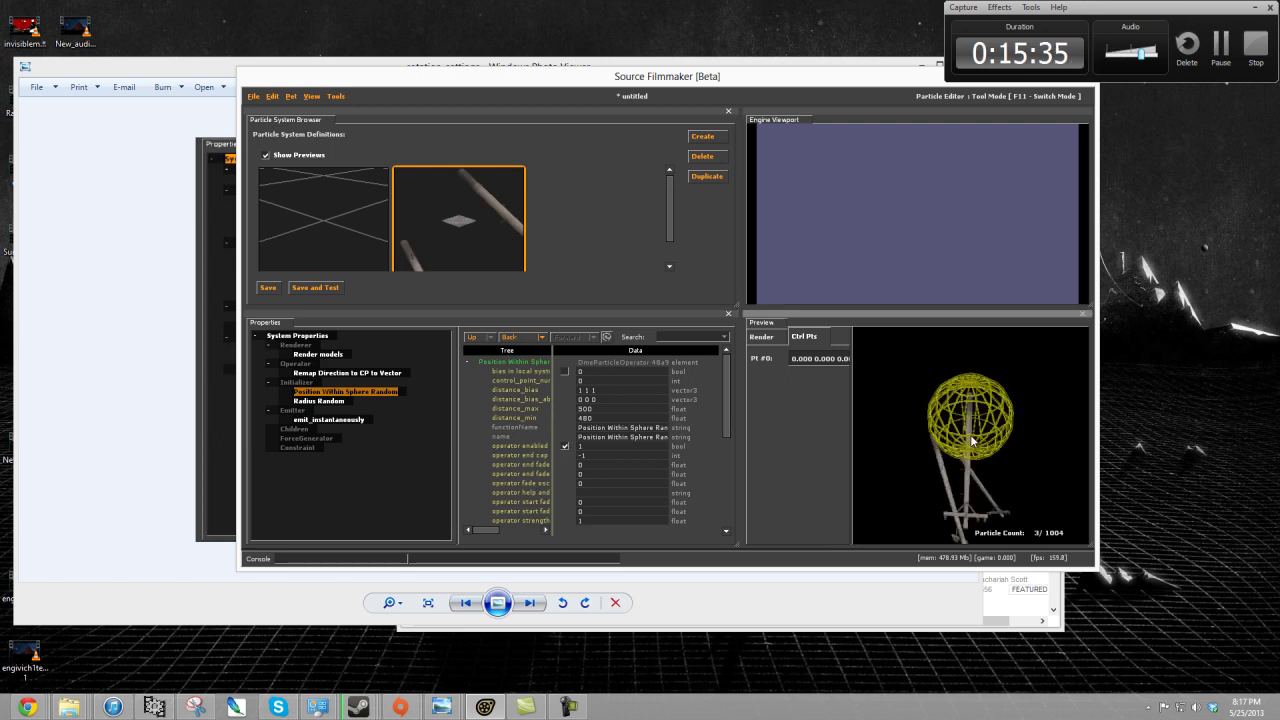
left_click(563, 449)
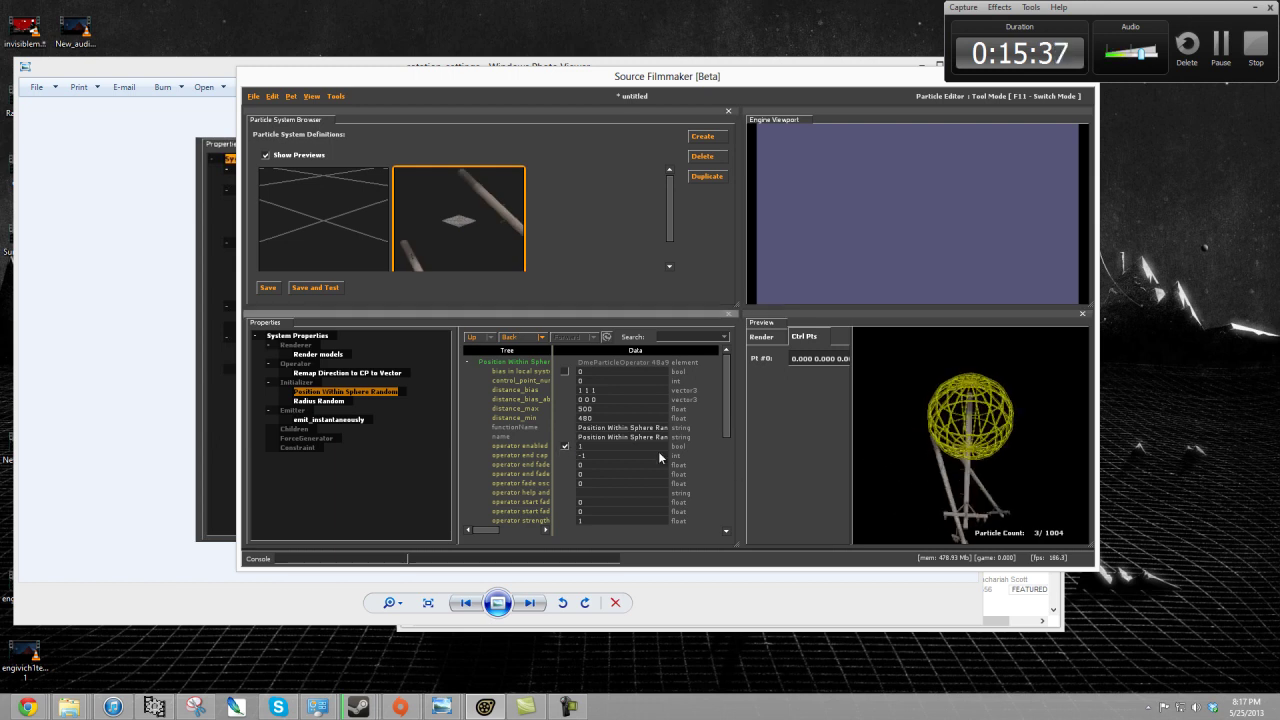
left_click(564, 447)
left_click_drag(921, 466, 971, 440)
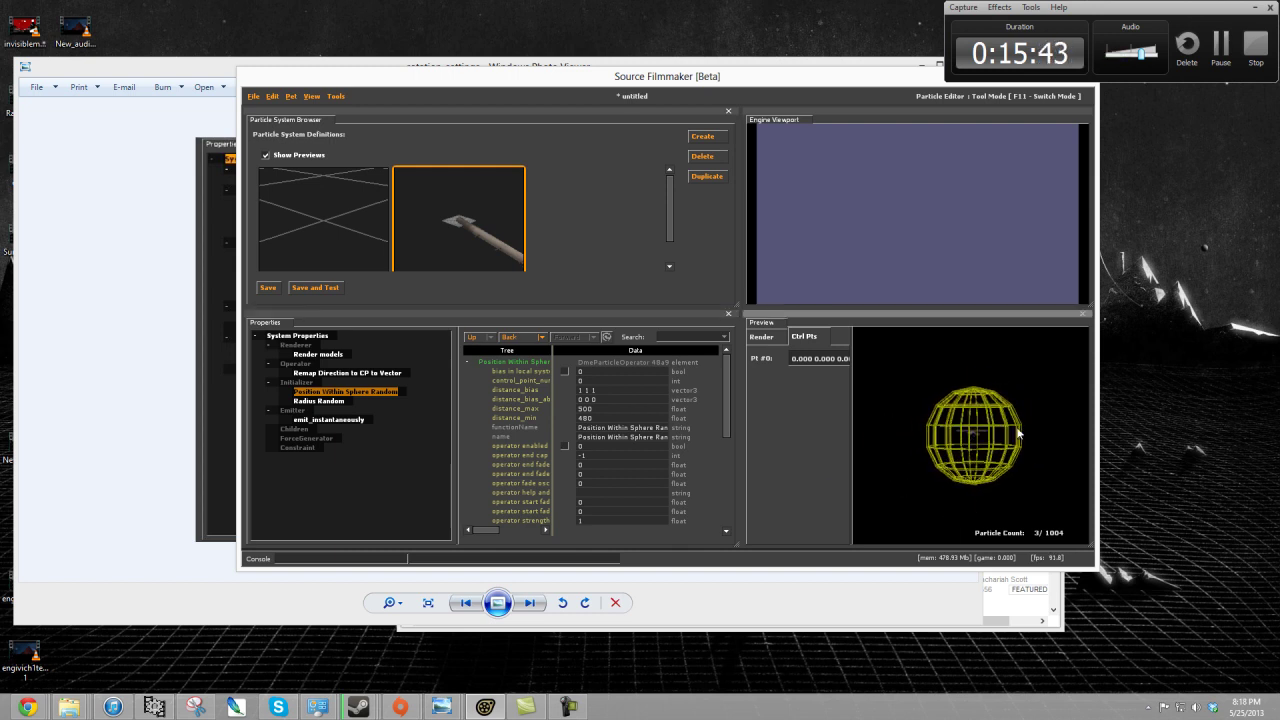
left_click_drag(992, 371, 972, 440)
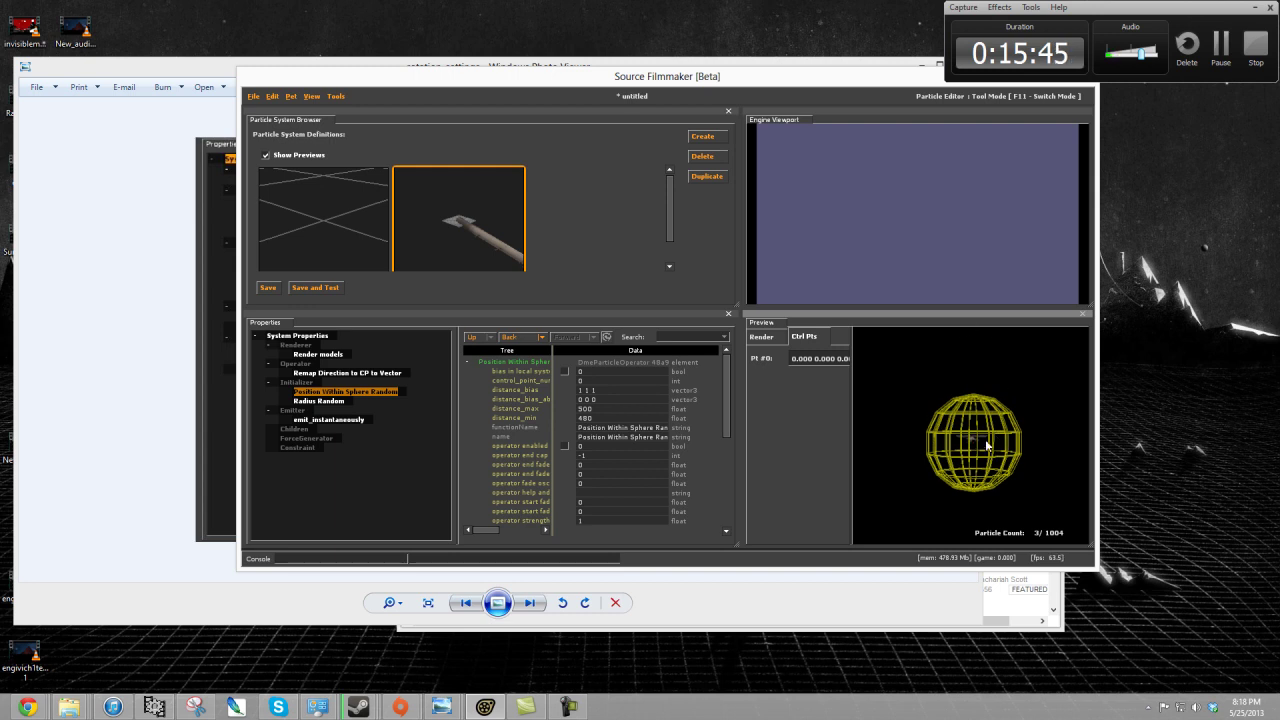
- Set the Remap Direction to CP to Vector operator's offset rotation to 90 and check the poles in the preview
left_click(331, 374)
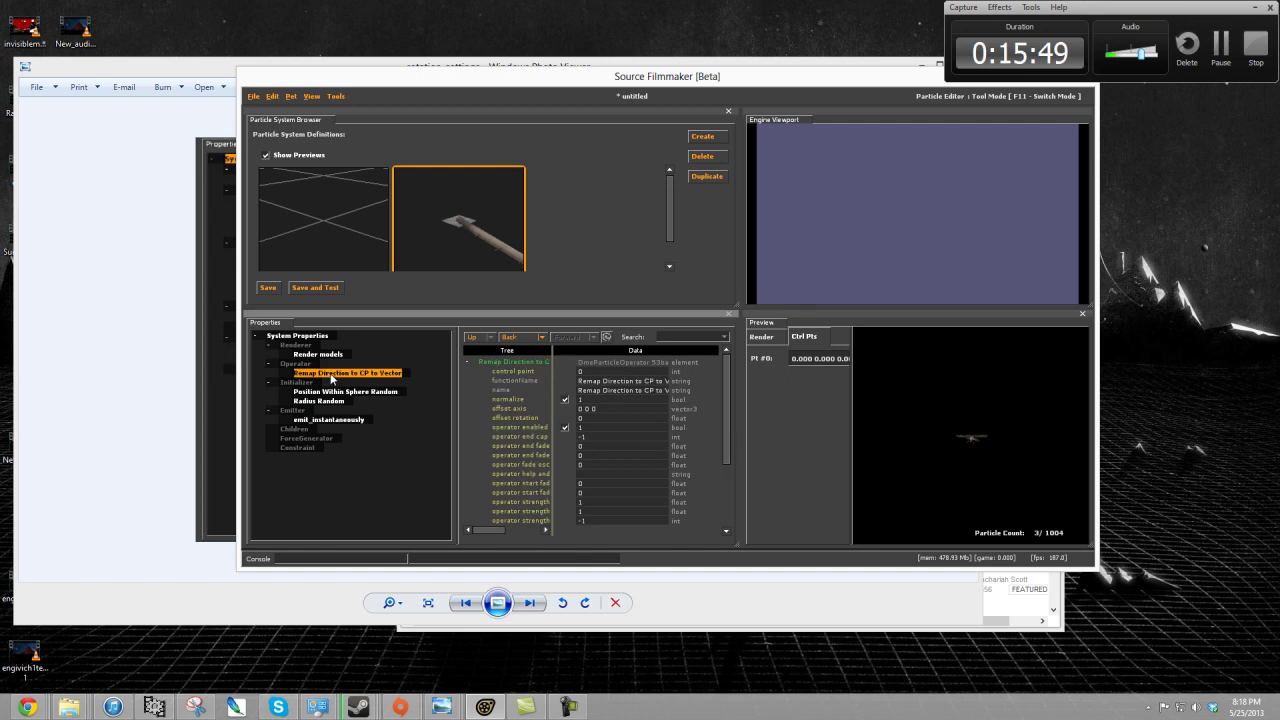
left_click(616, 418)
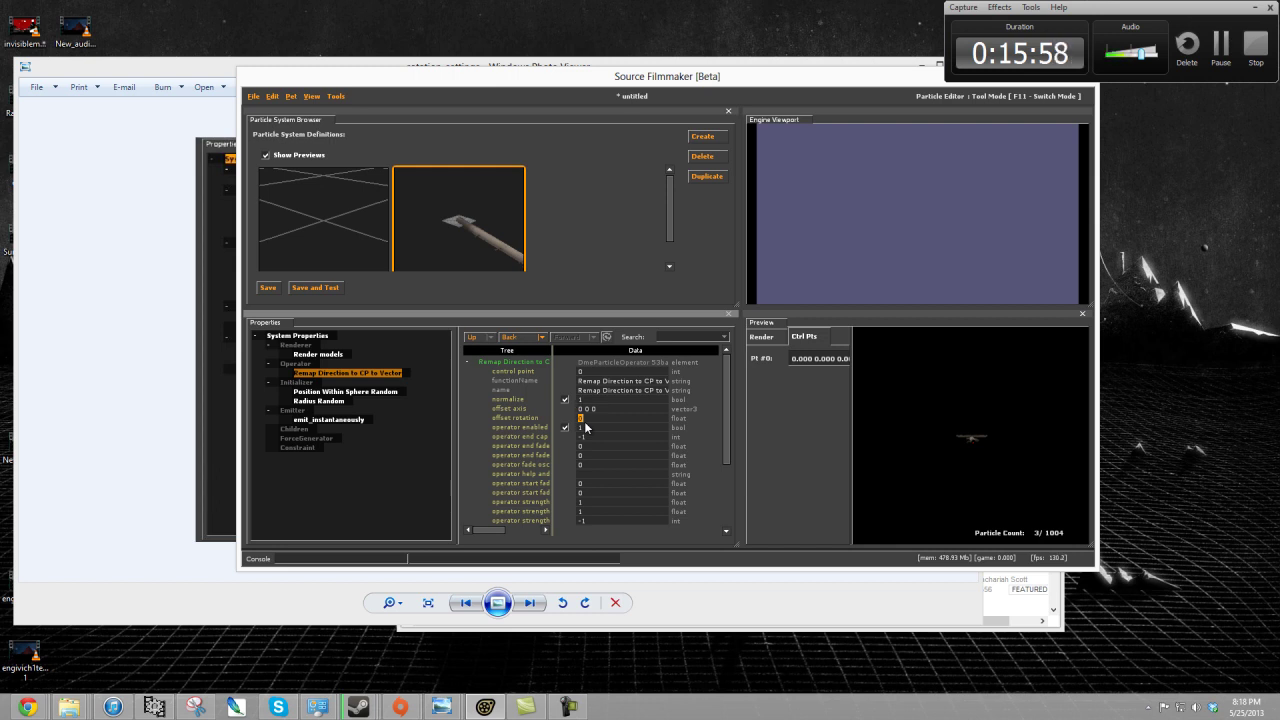
type("90")
key("Return")
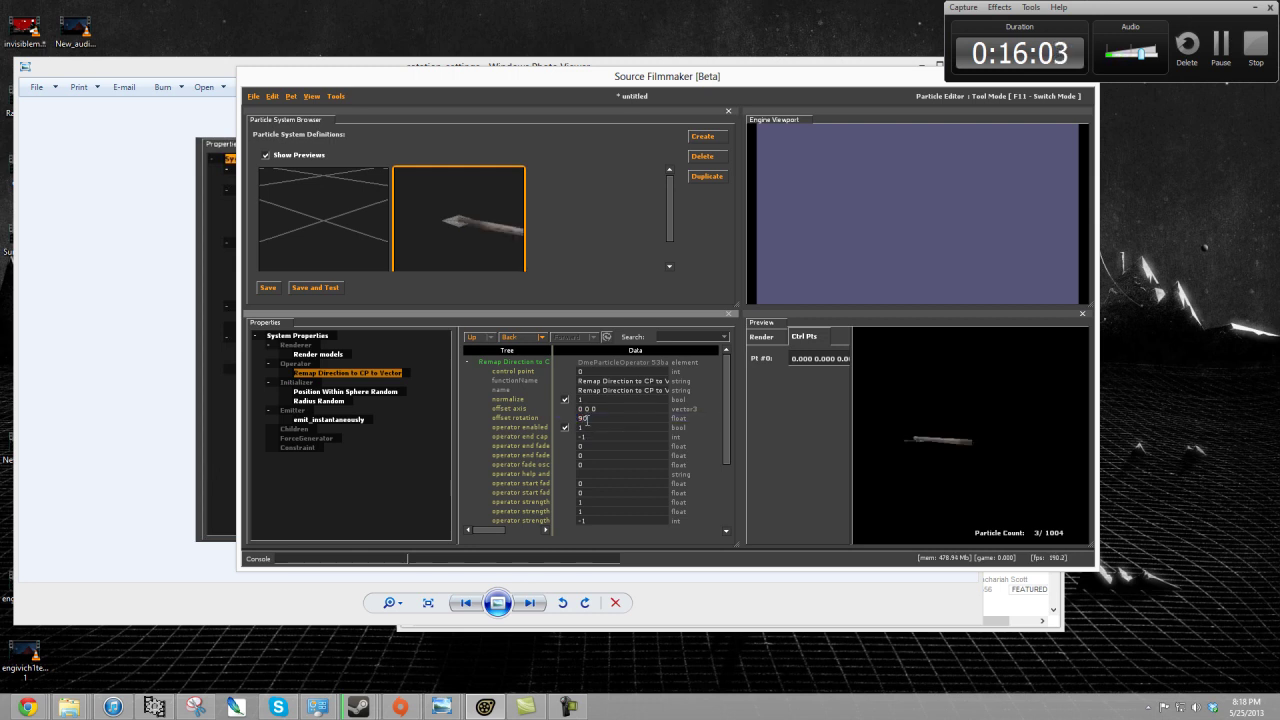
left_click(970, 436)
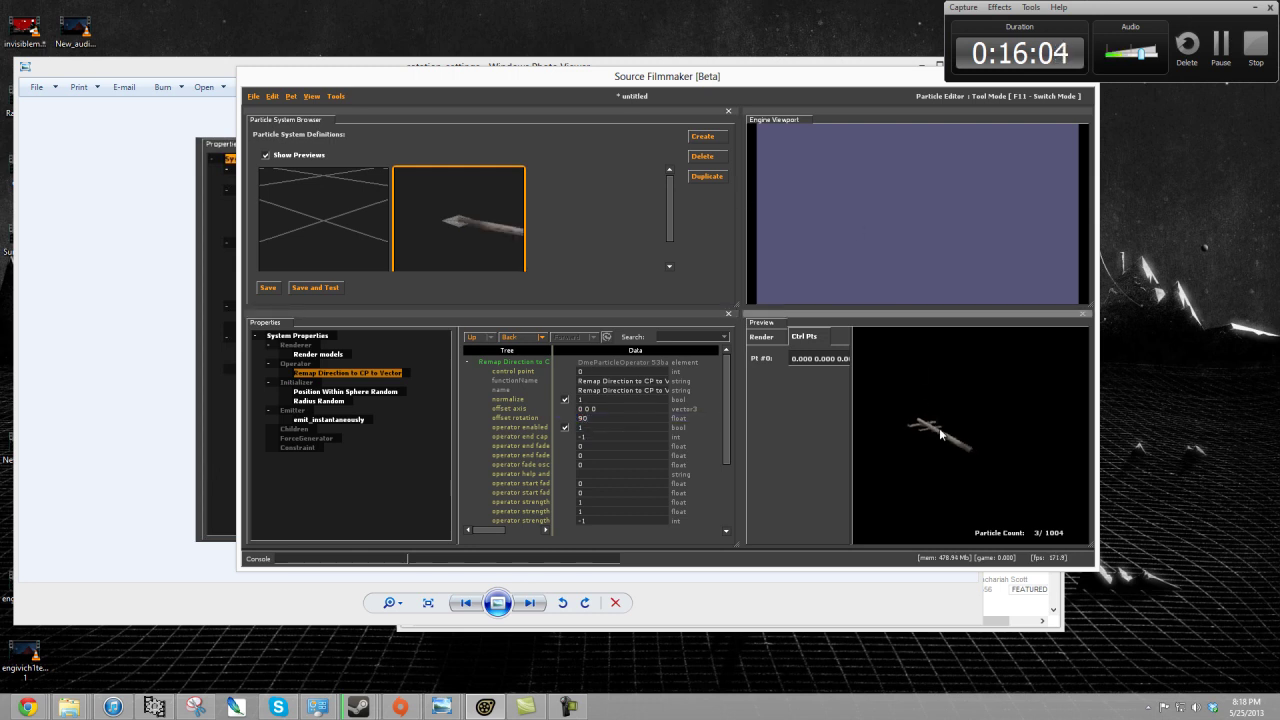
- Reset the Remap Direction to CP to Vector operator's offset rotation to 0
left_click(616, 416)
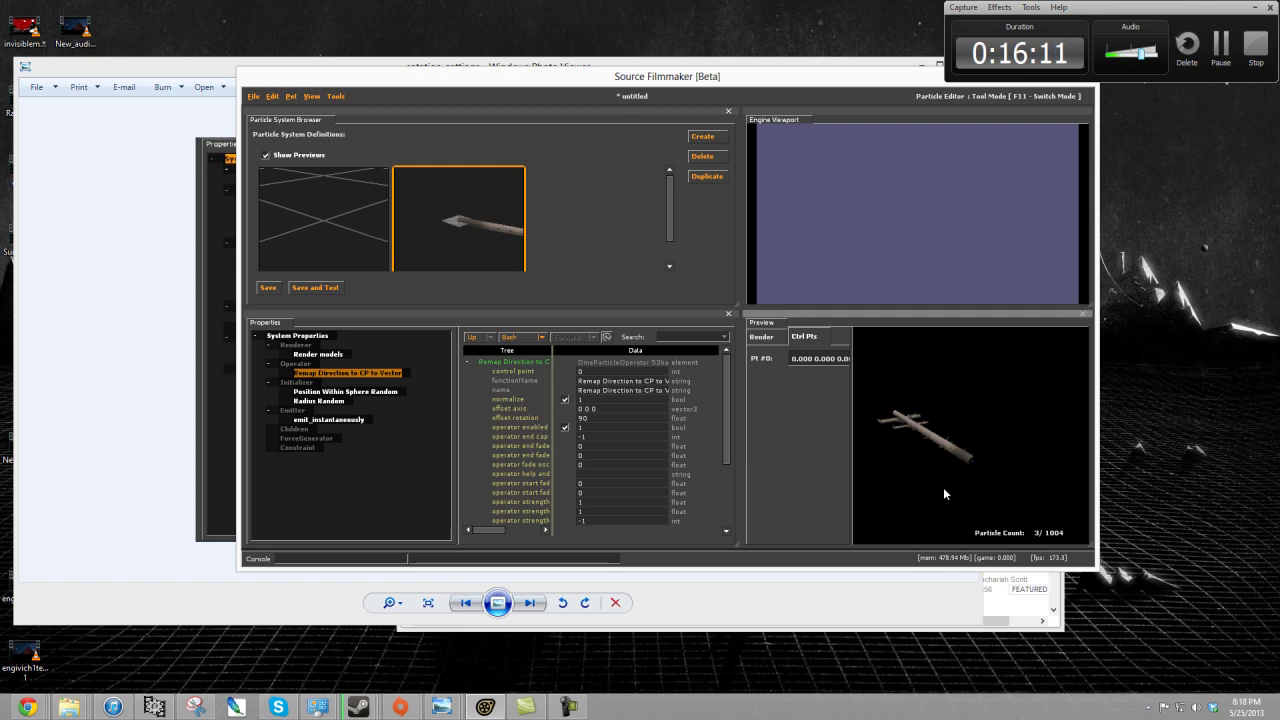
double_click(615, 417)
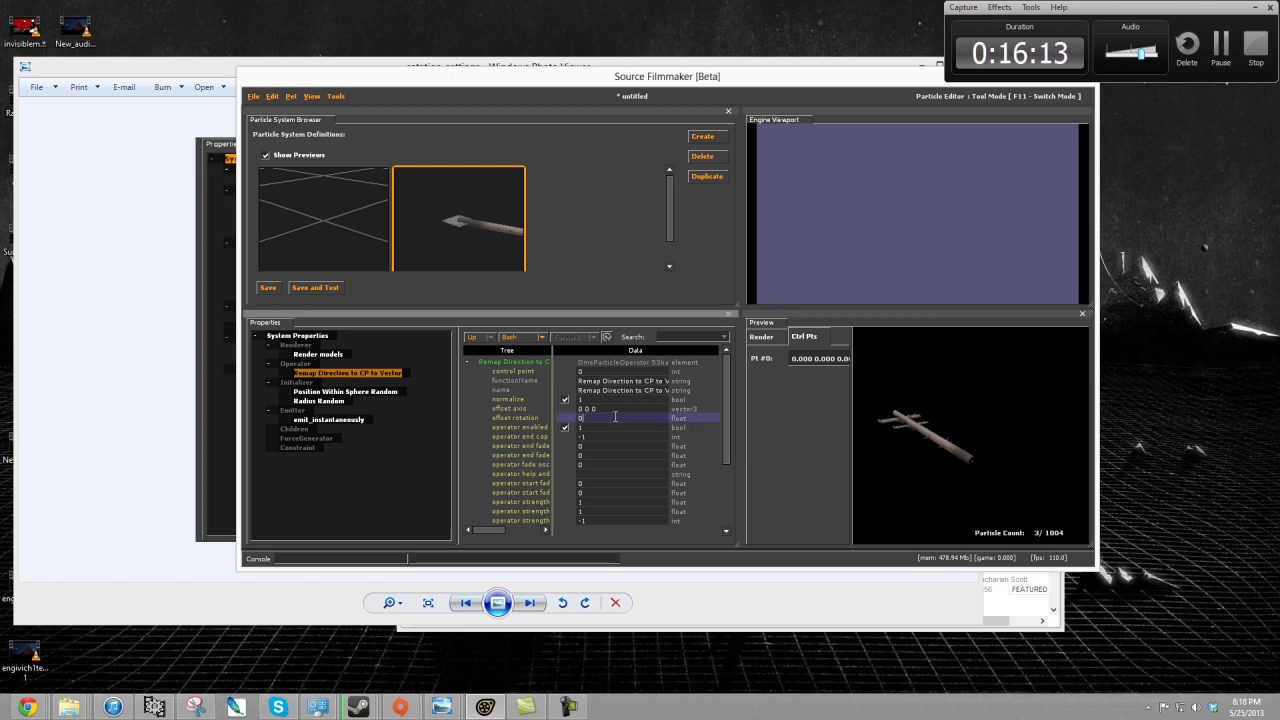
type("0")
key("Return")
- Try larger offset rotations on the Remap Direction to CP to Vector operator, ending with 180
double_click(615, 417)
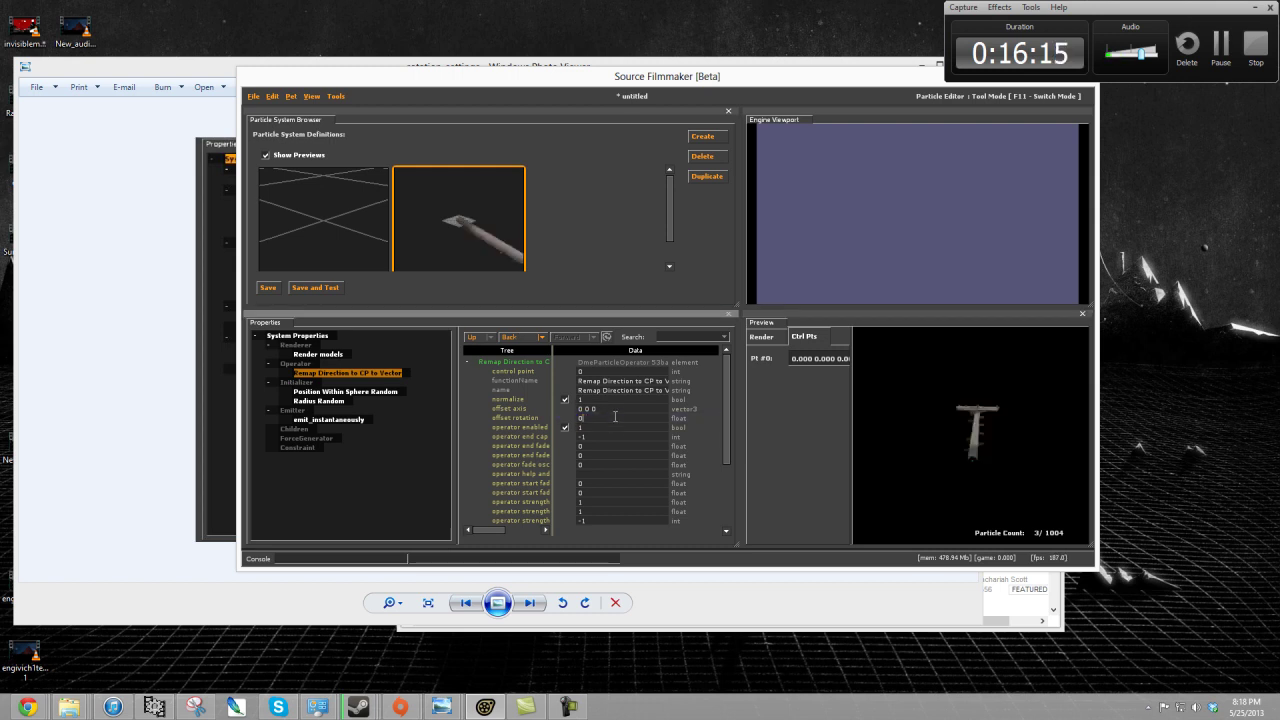
type("990")
key("Return")
double_click(615, 417)
type("9")
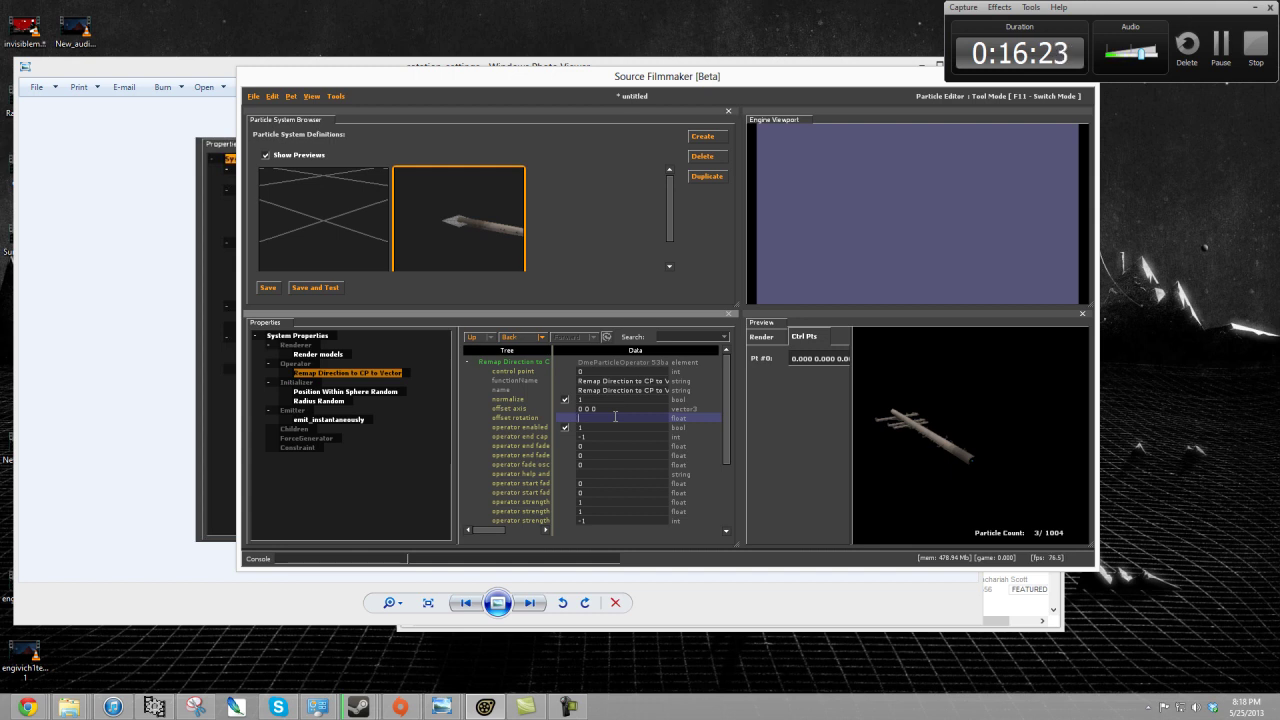
key("Return")
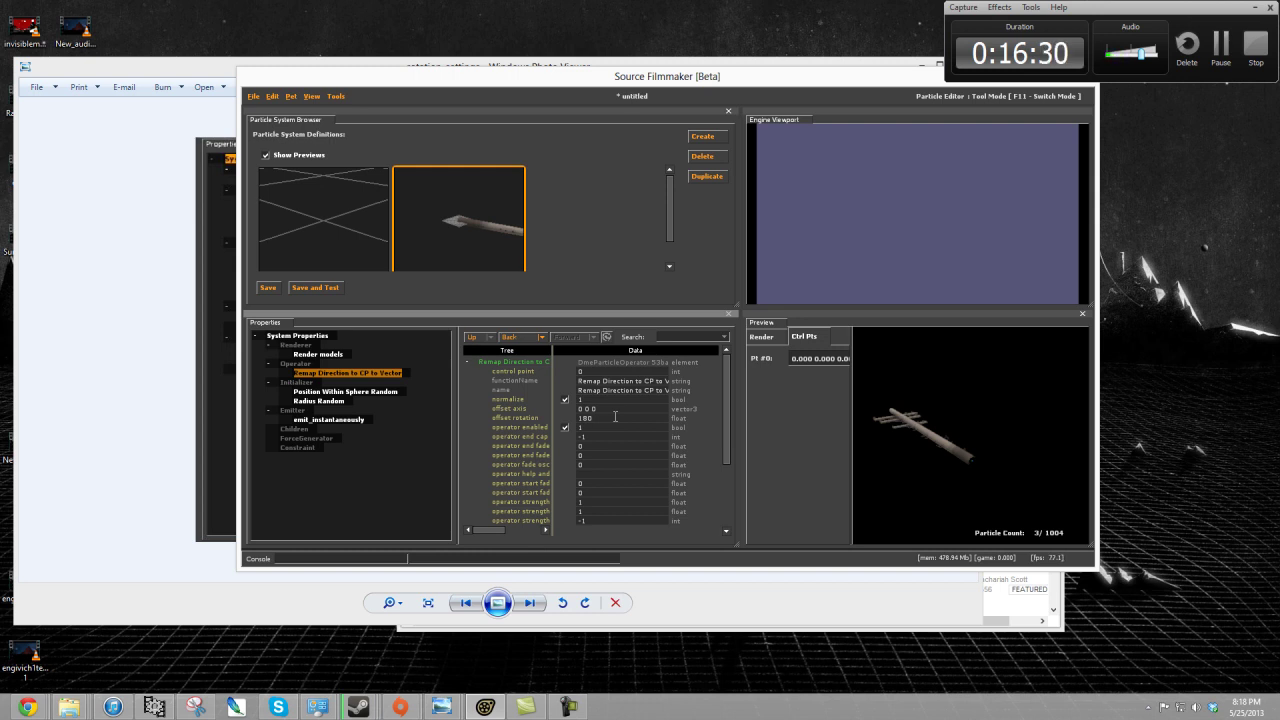
- Try offset rotations of 45, 2 and 1 on the Remap Direction to CP to Vector operator, checking the poles in the preview
key("BackSpace")
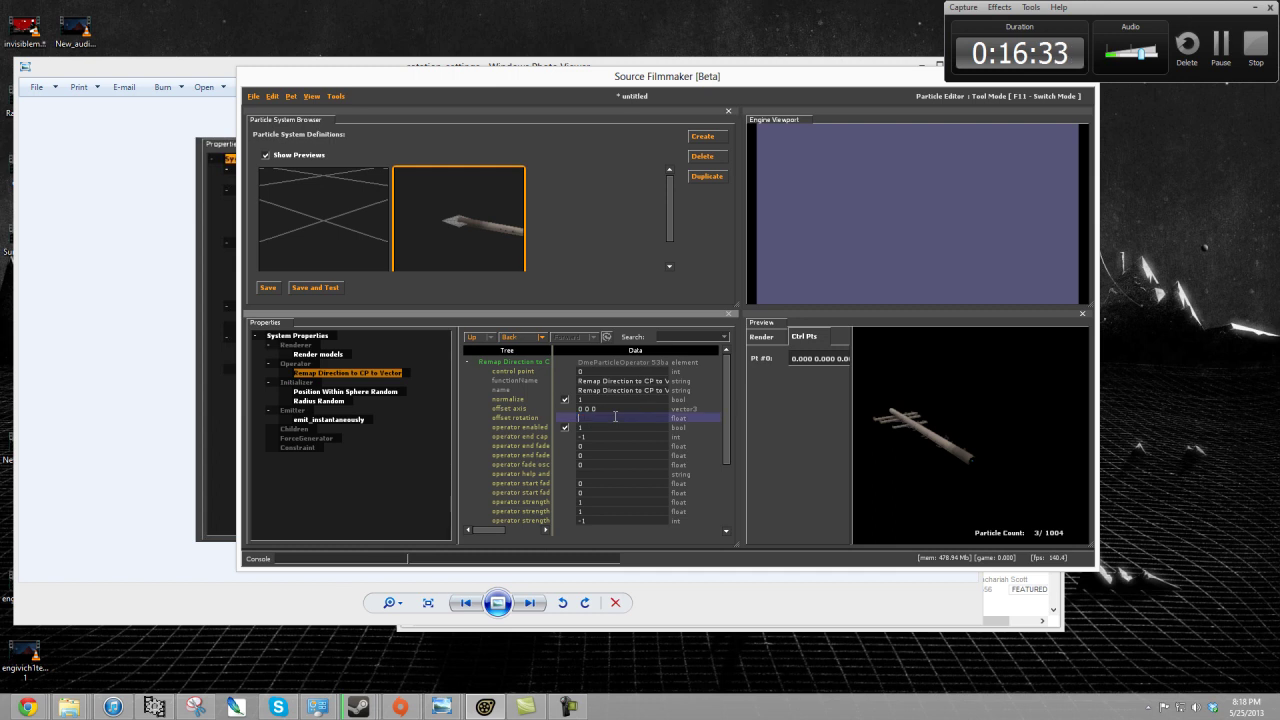
type("45")
key("Return")
key("BackSpace")
type("2")
key("Return")
key("BackSpace")
type("2")
key("Return")
key("BackSpace")
type("1")
key("Return")
left_click_drag(973, 472, 1069, 475)
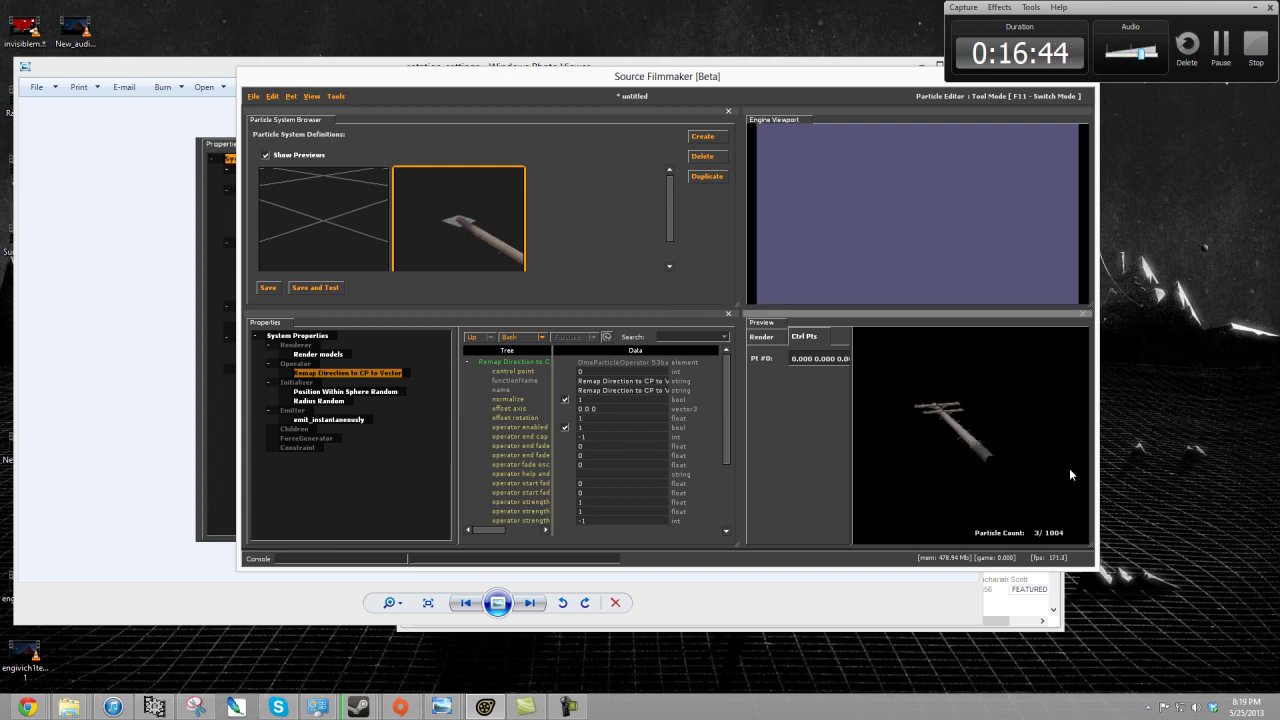
- Return the operator's offset rotation to 0, then inspect the poles in the preview and the operator's remaining properties
left_click(640, 429)
left_click(632, 421)
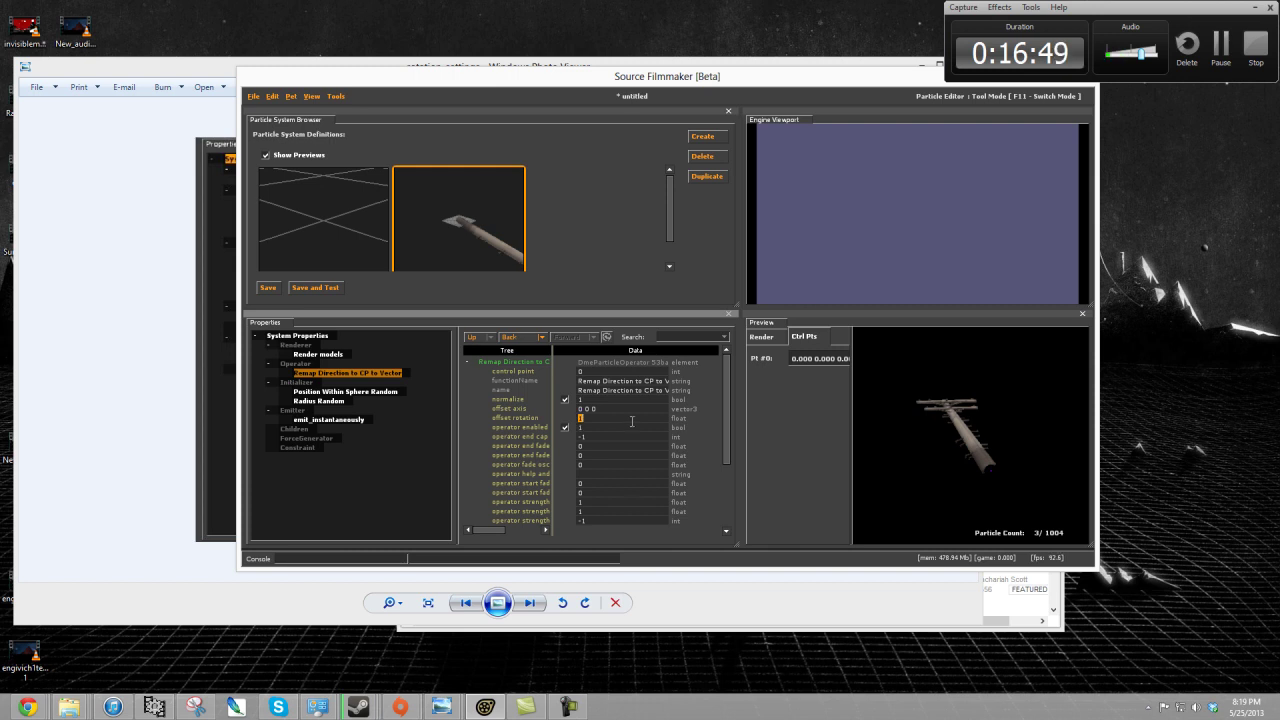
type("0")
left_click_drag(1018, 432, 972, 444)
scroll(565, 479, "down", 3)
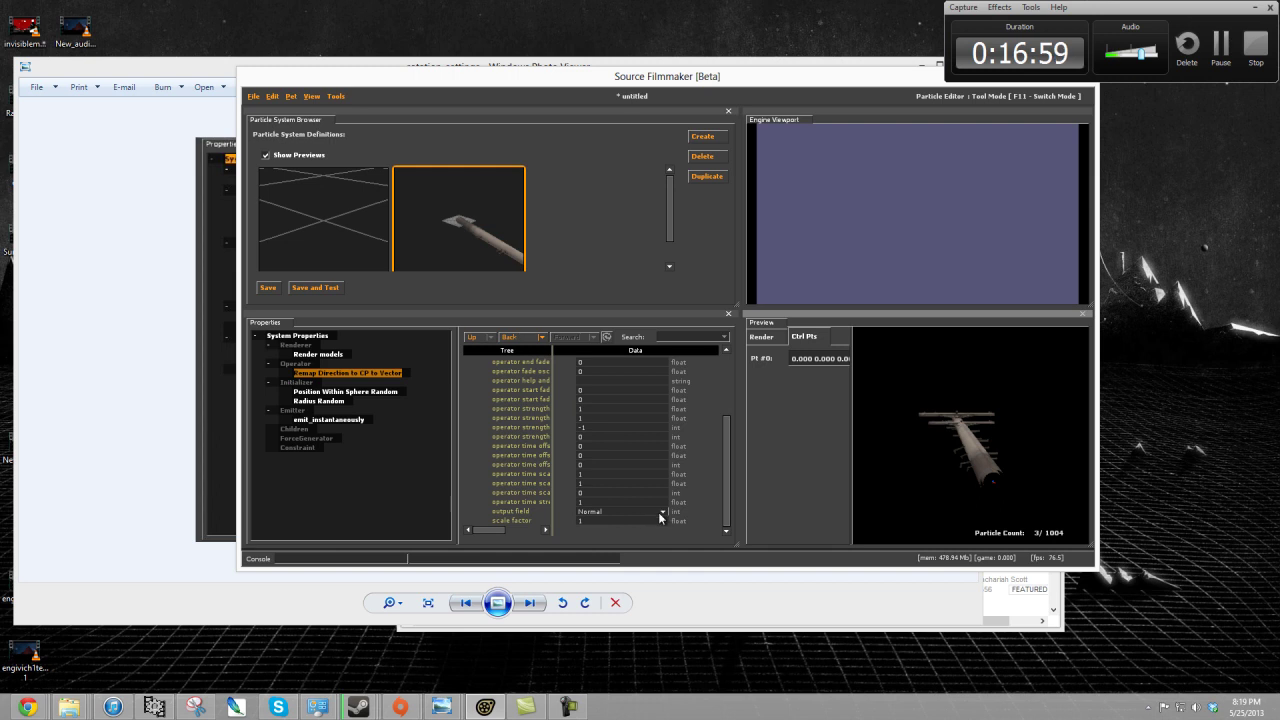
left_click_drag(1010, 516, 752, 432)
scroll(651, 443, "up", 3)
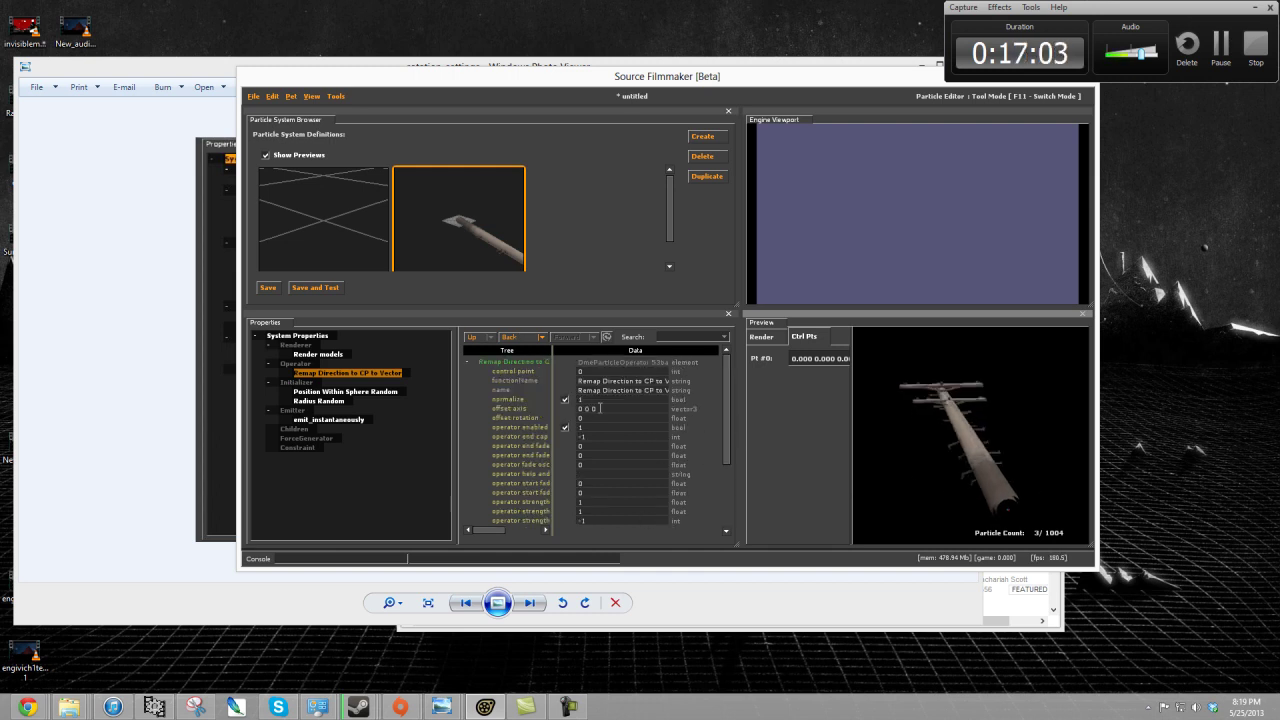
- Set the rotation in the particle system's base properties to 0
left_click(297, 337)
scroll(630, 443, "down", 6)
double_click(583, 437)
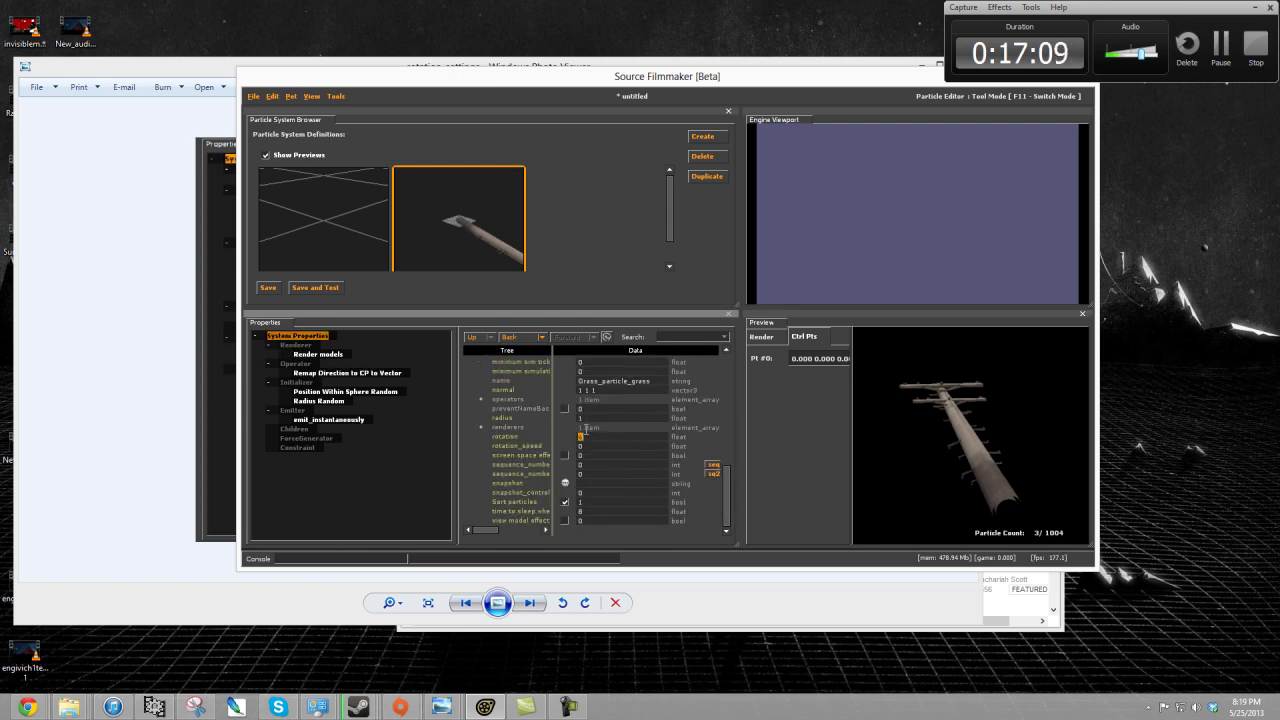
key("Return")
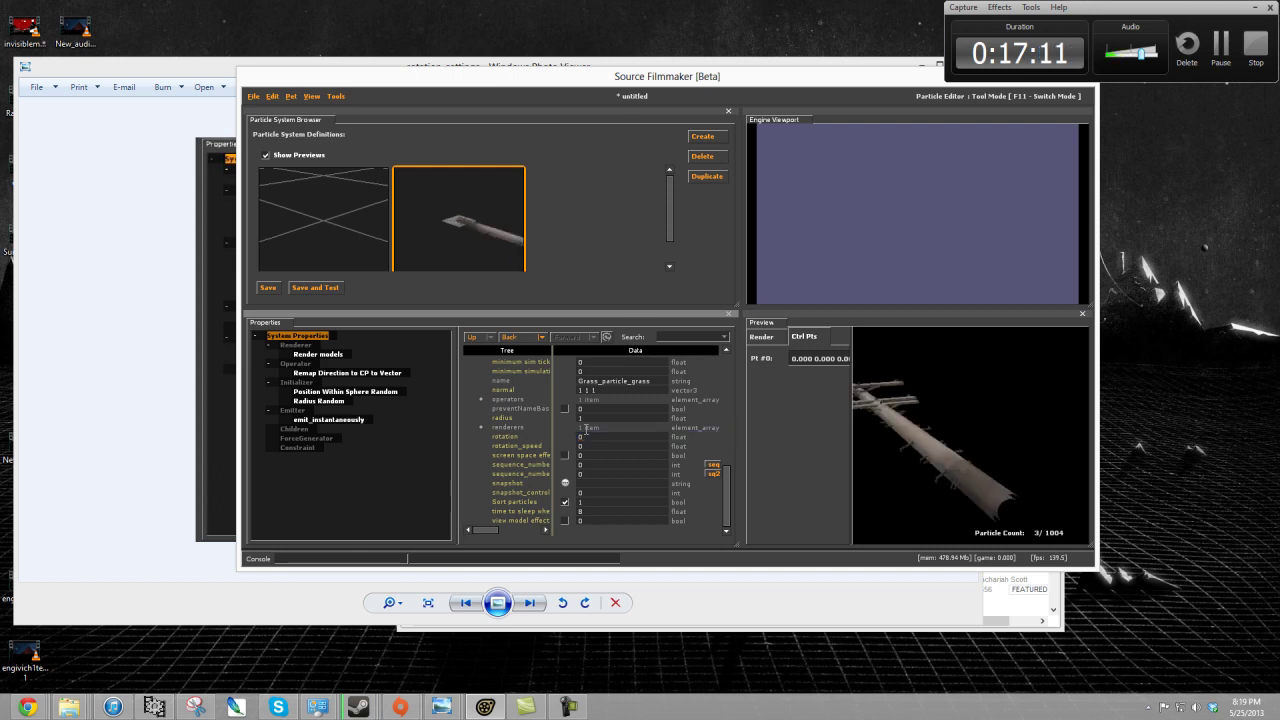
- Turn on the render grid in the preview and orbit around the poles to compare their orientation with it
left_click(763, 337)
left_click(759, 454)
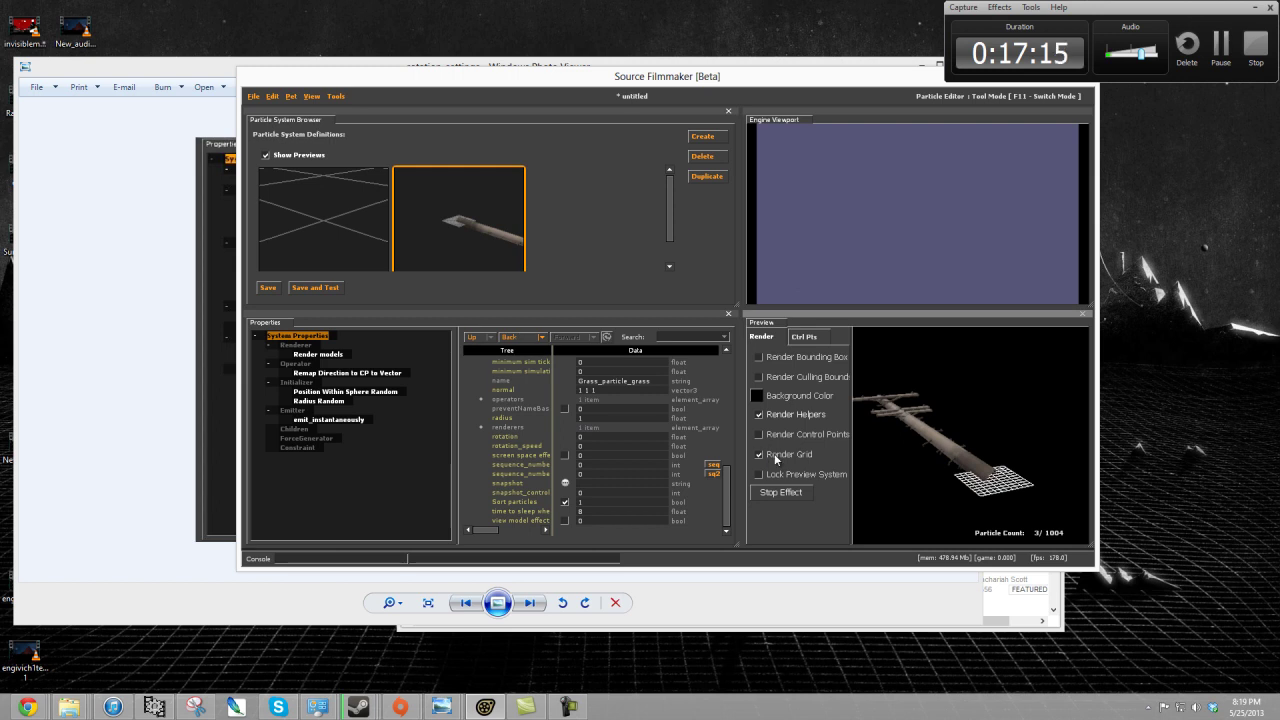
left_click_drag(970, 442, 1010, 478)
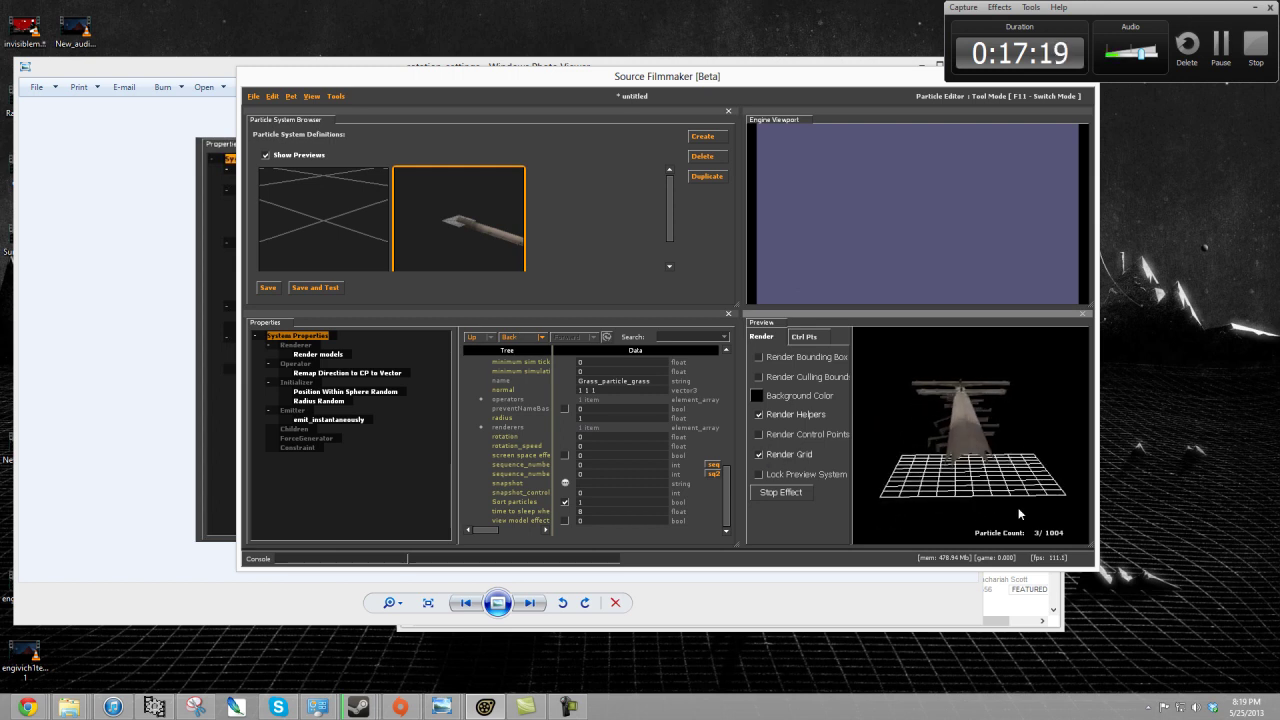
- Try a rotation of 1.5 in the base properties, check the poles against the preview grid, and return it to 0
left_click(620, 436)
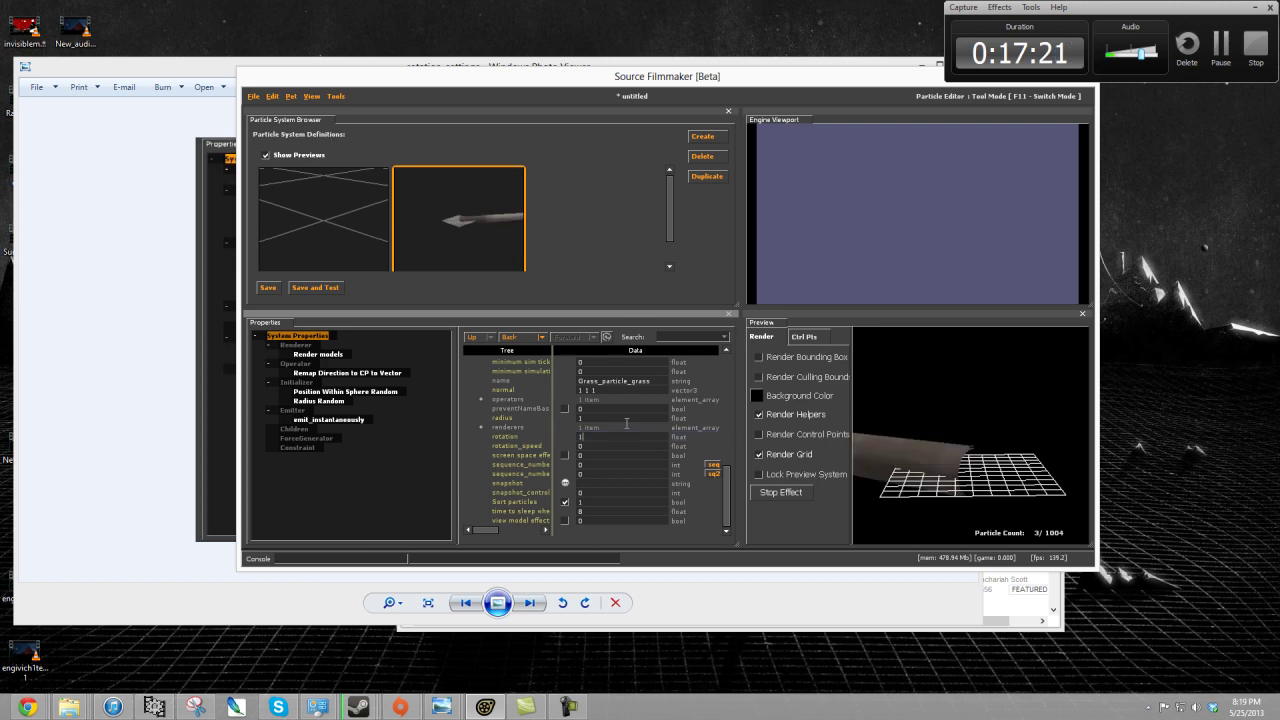
type("1.54")
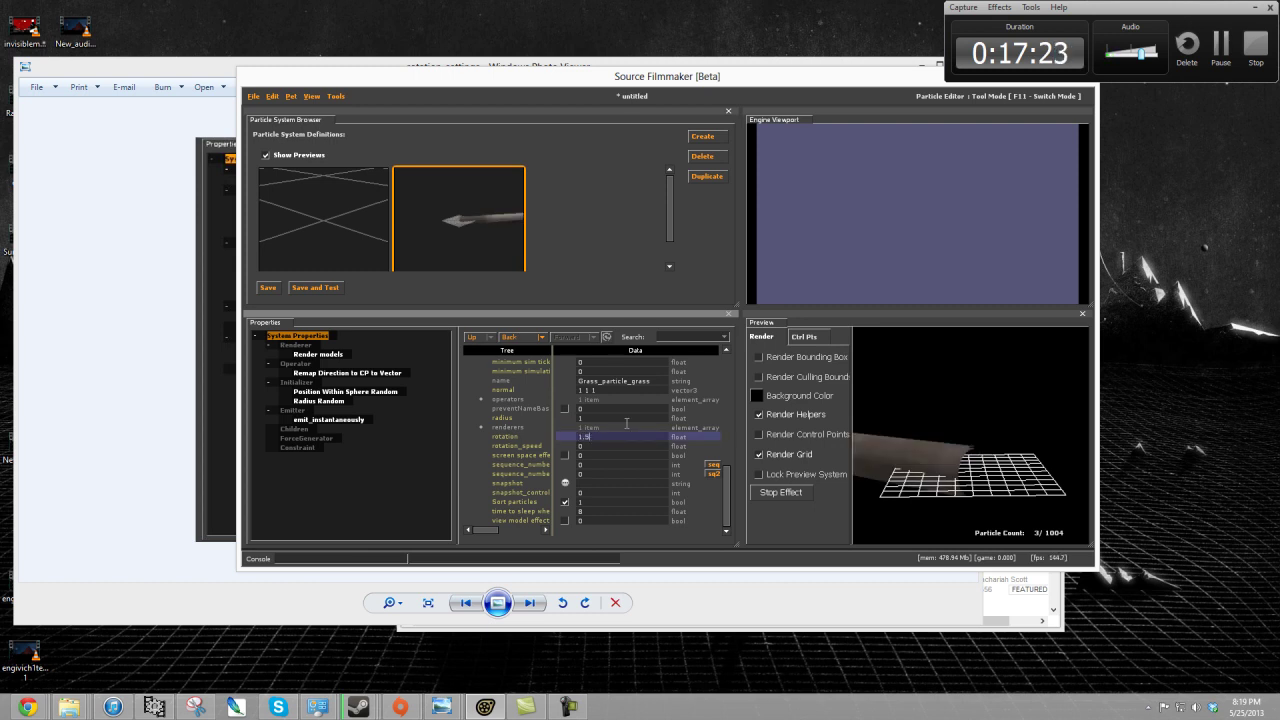
key("Return")
mouse_move(985, 490)
left_mouse_down()
mouse_move(979, 434)
mouse_move(981, 487)
left_mouse_up()
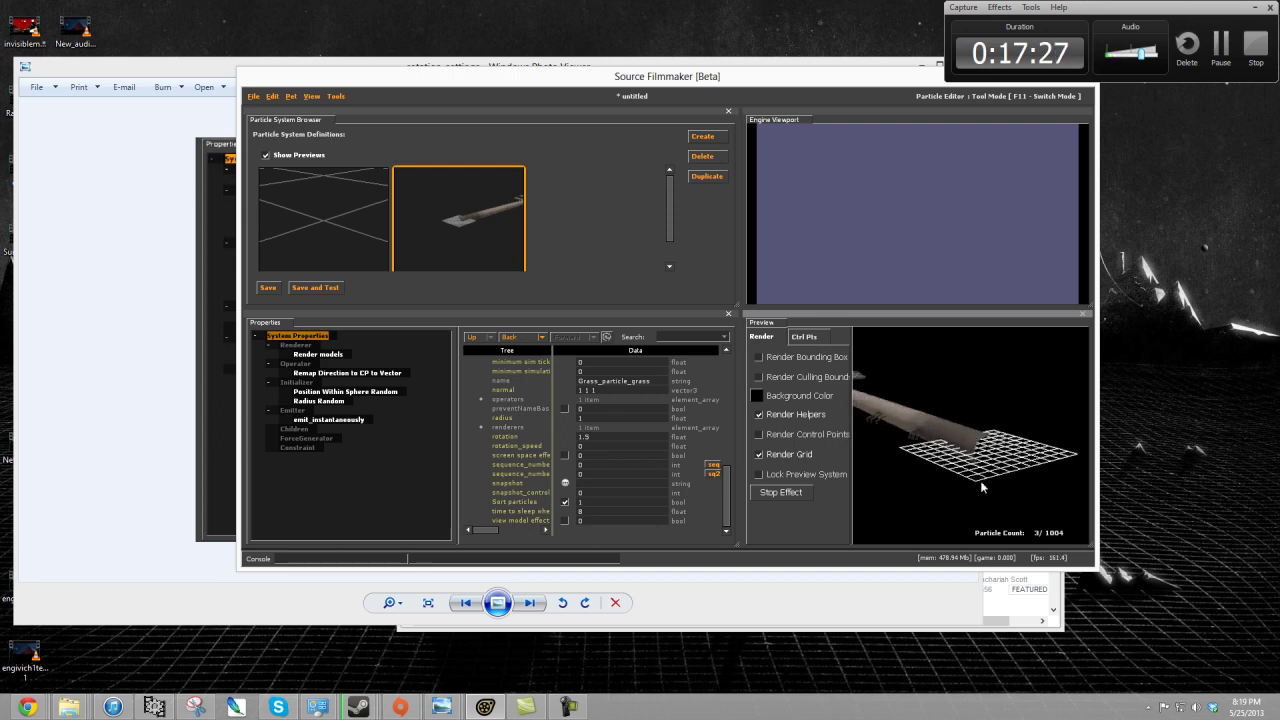
double_click(619, 437)
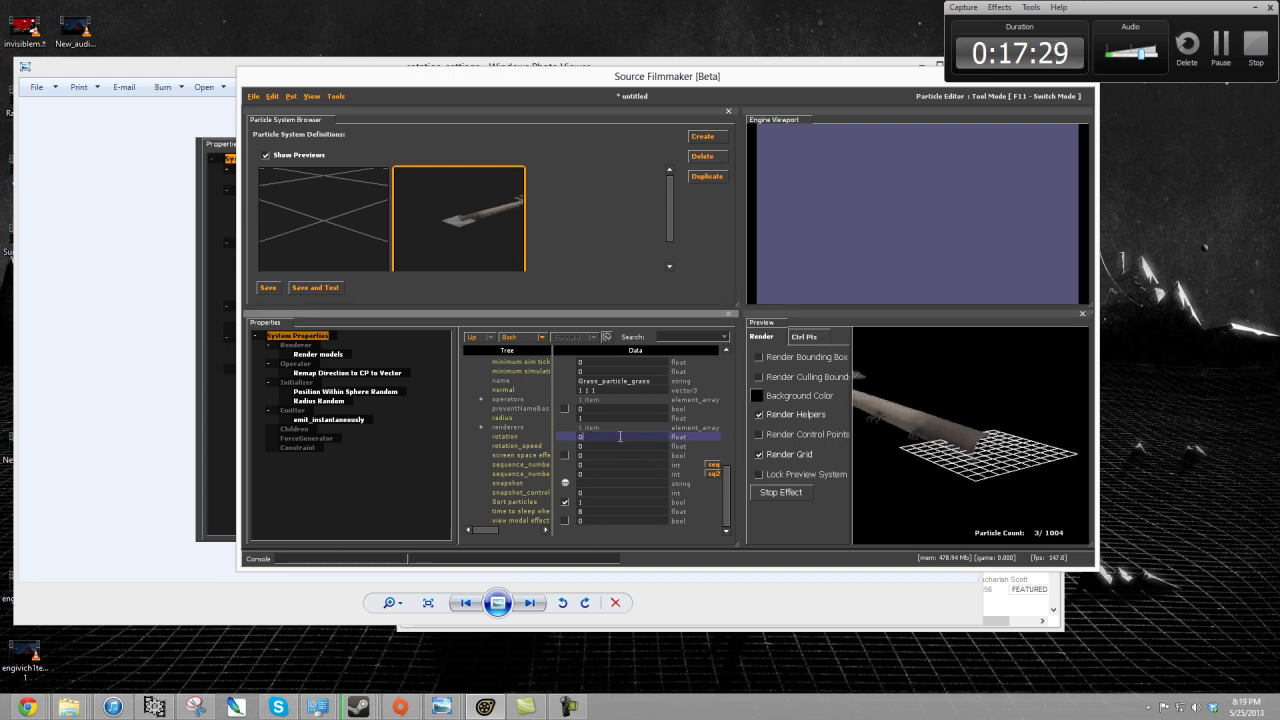
type("0")
key("Return")
left_click(970, 434)
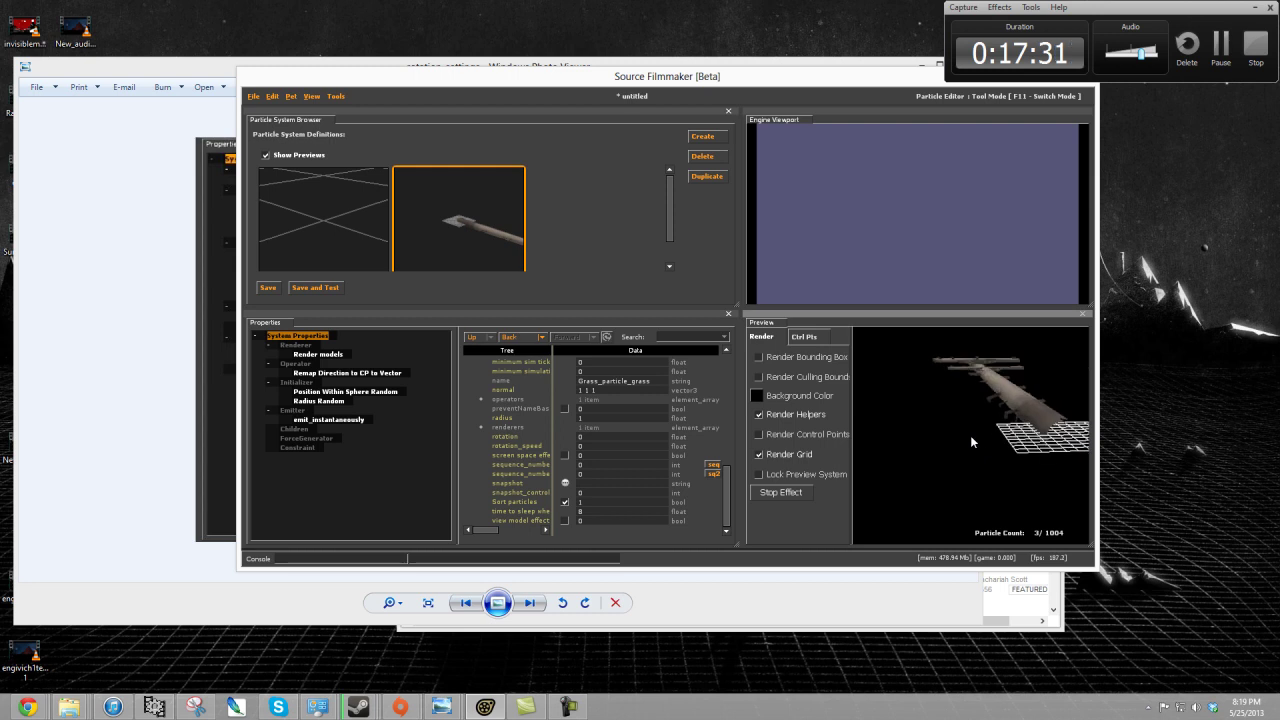
- Try 0 -1 0 and 0 1 1 as the normal in the base properties, and settle on 0 1 0
left_click(600, 389)
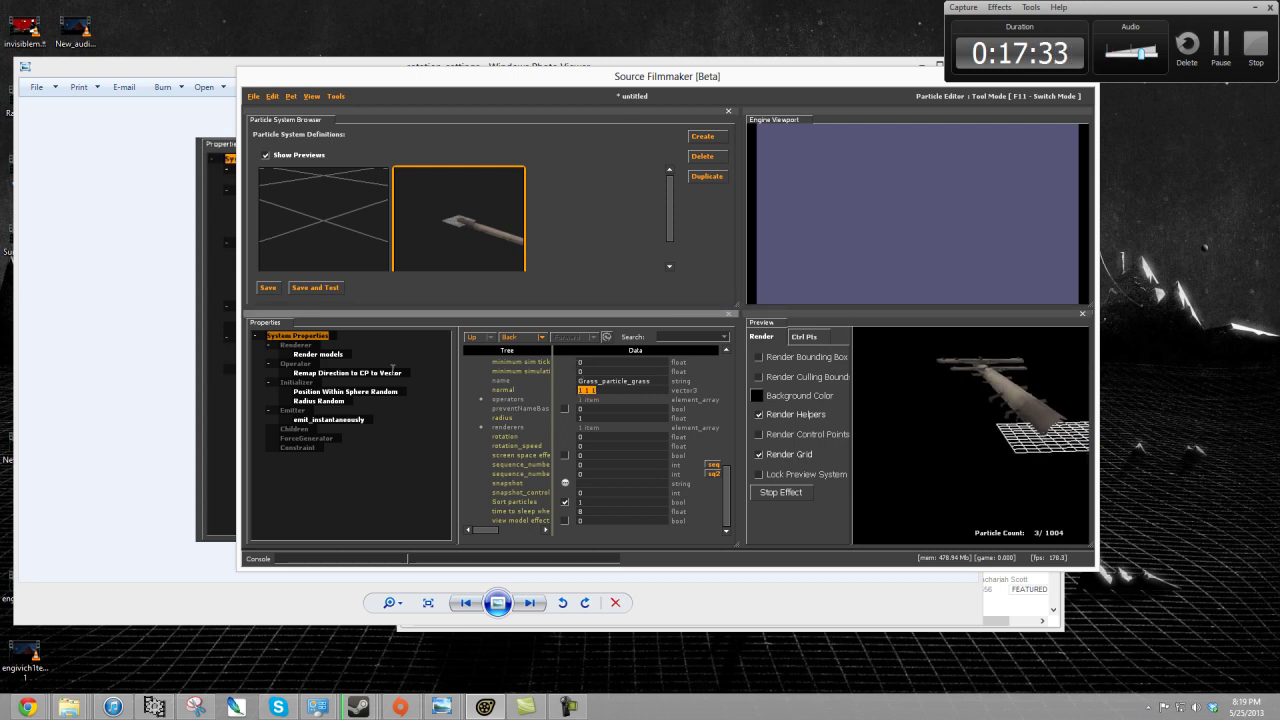
type("0")
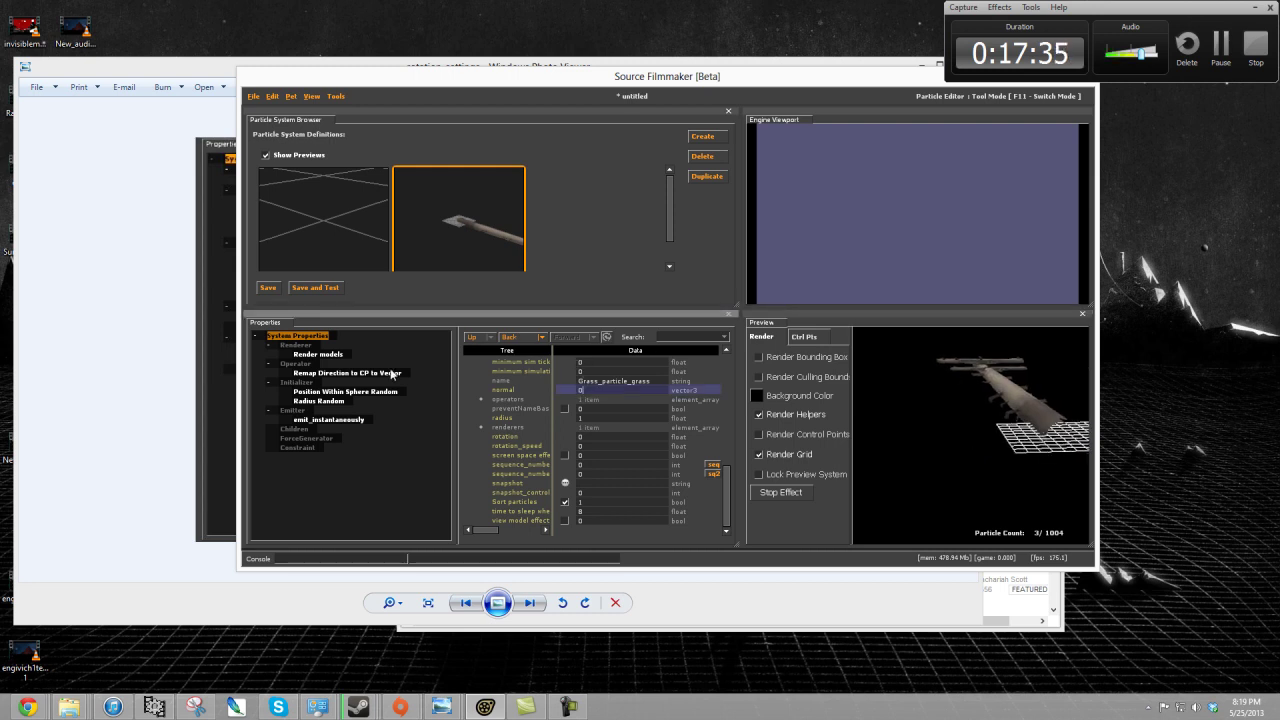
type(" -1 0")
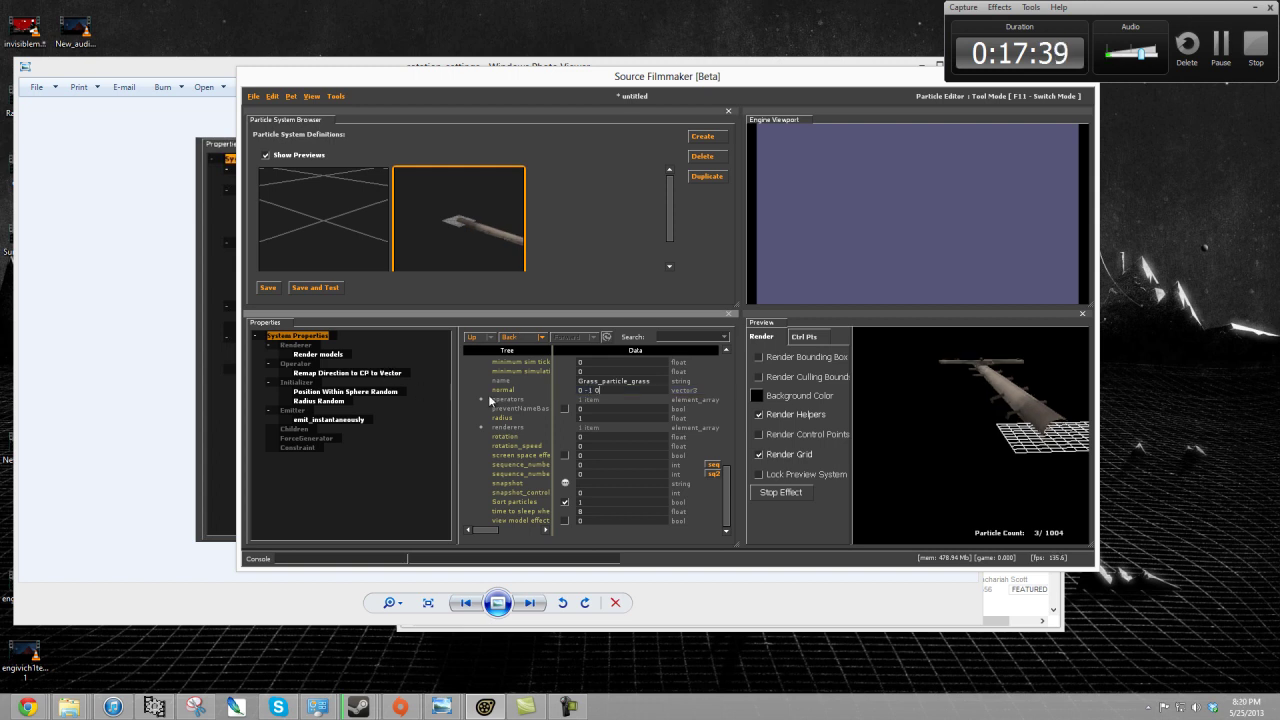
key("Left")
key("Left")
key("Left")
key("BackSpace")
key("Return")
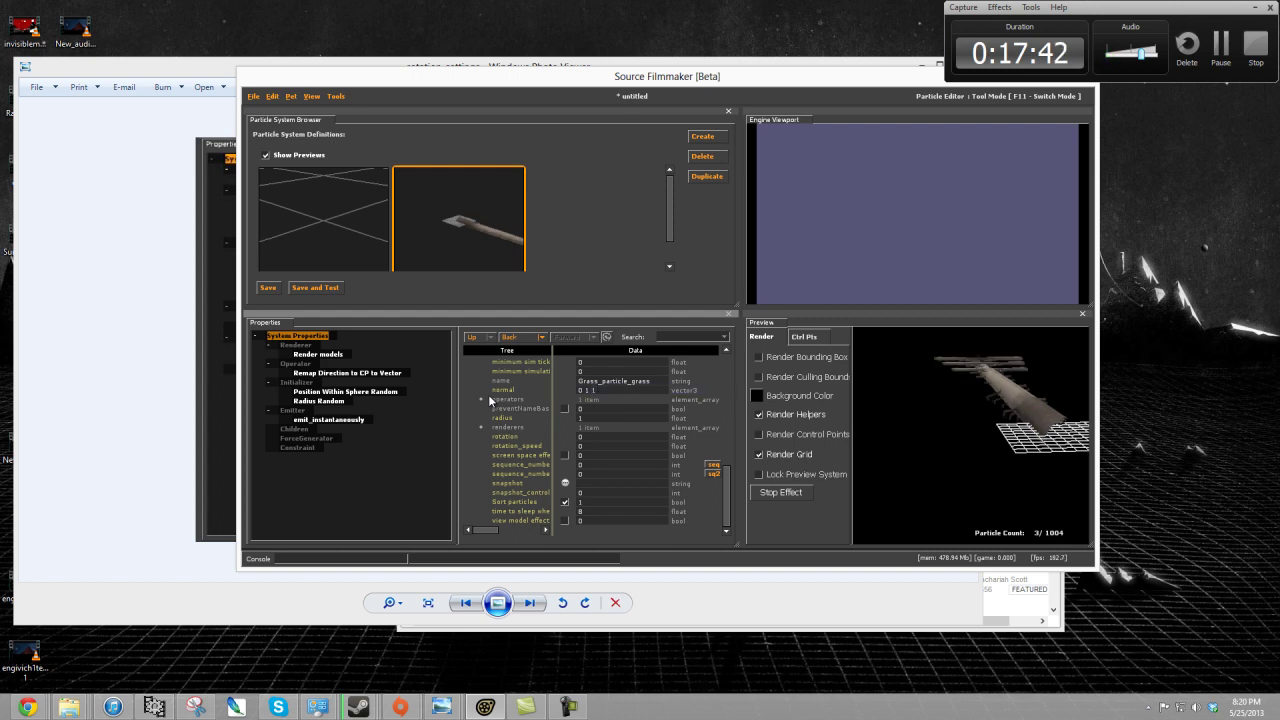
key("Delete")
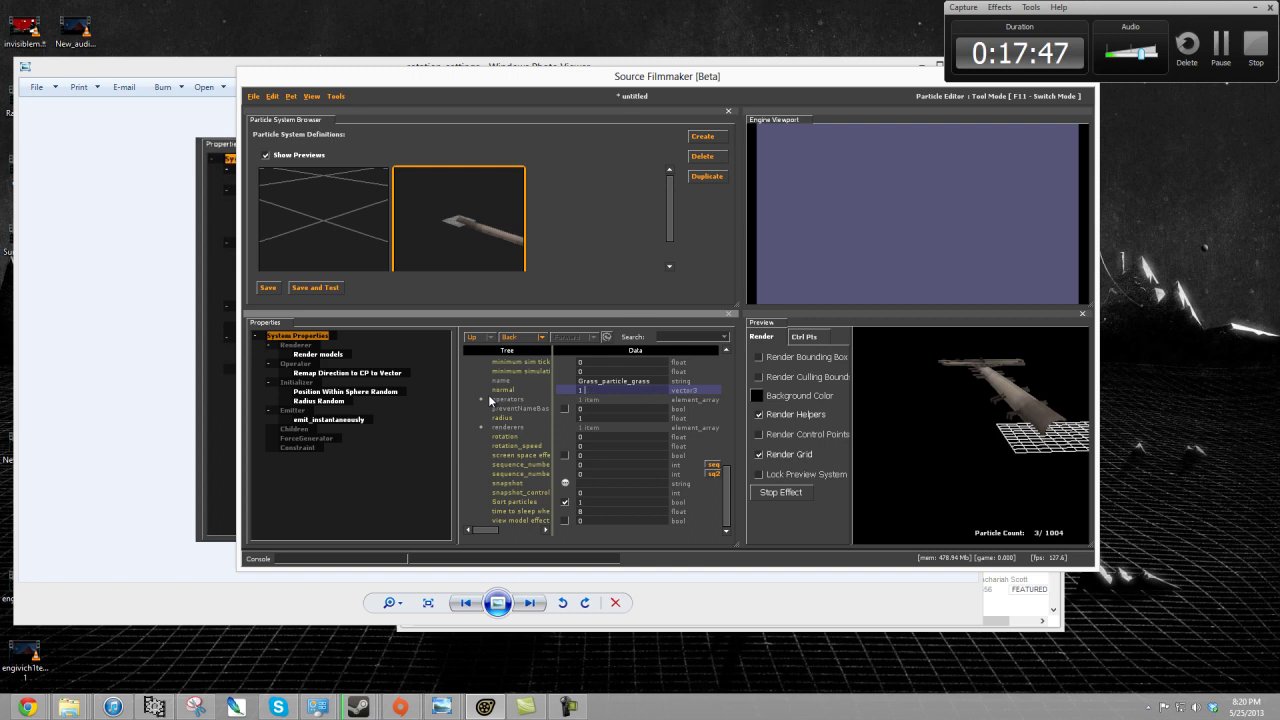
key("BackSpace")
type("1 0")
key("Return")
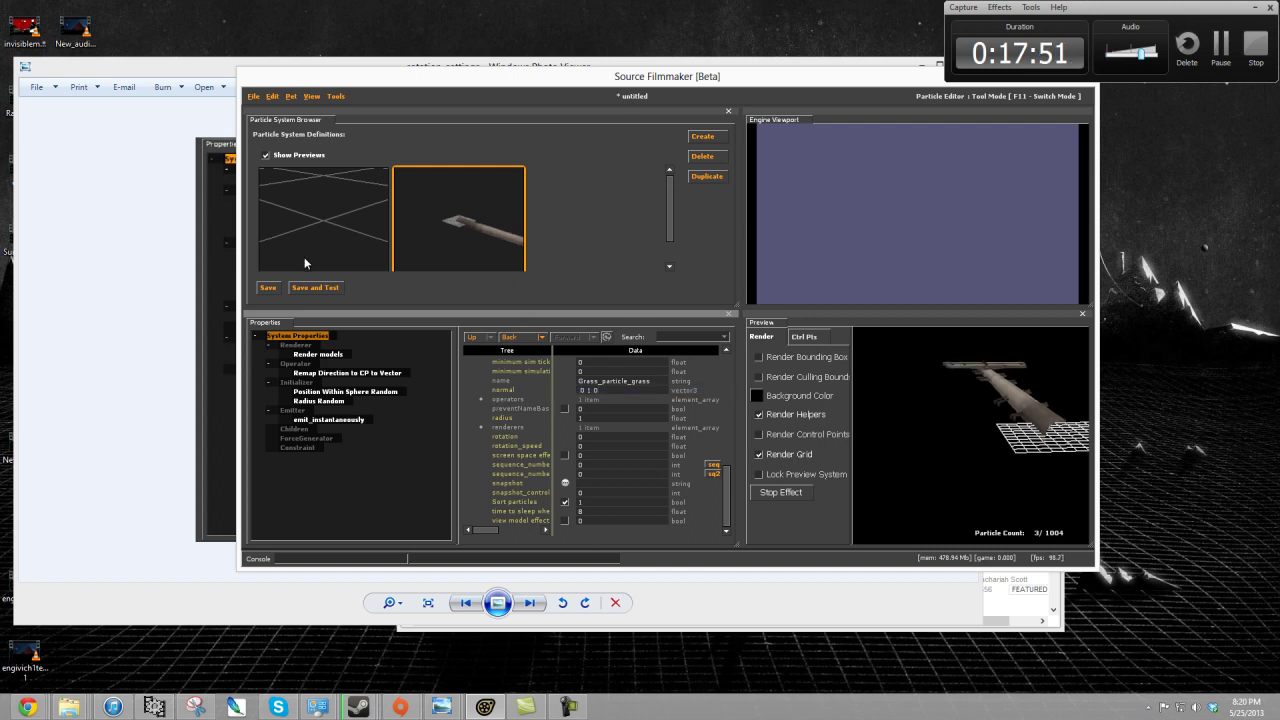
- Temporarily disable the Remap Direction to CP to Vector operator, inspect the poles in the preview, and enable it again
left_click(400, 373)
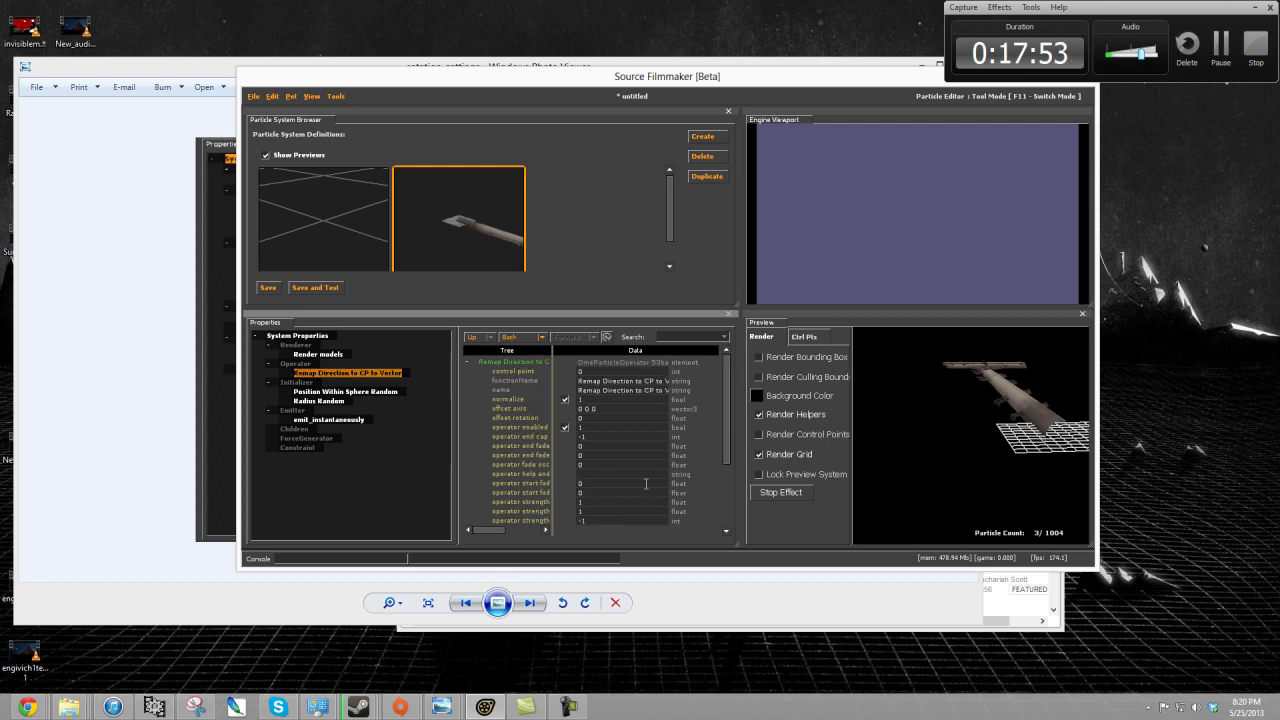
left_click(565, 427)
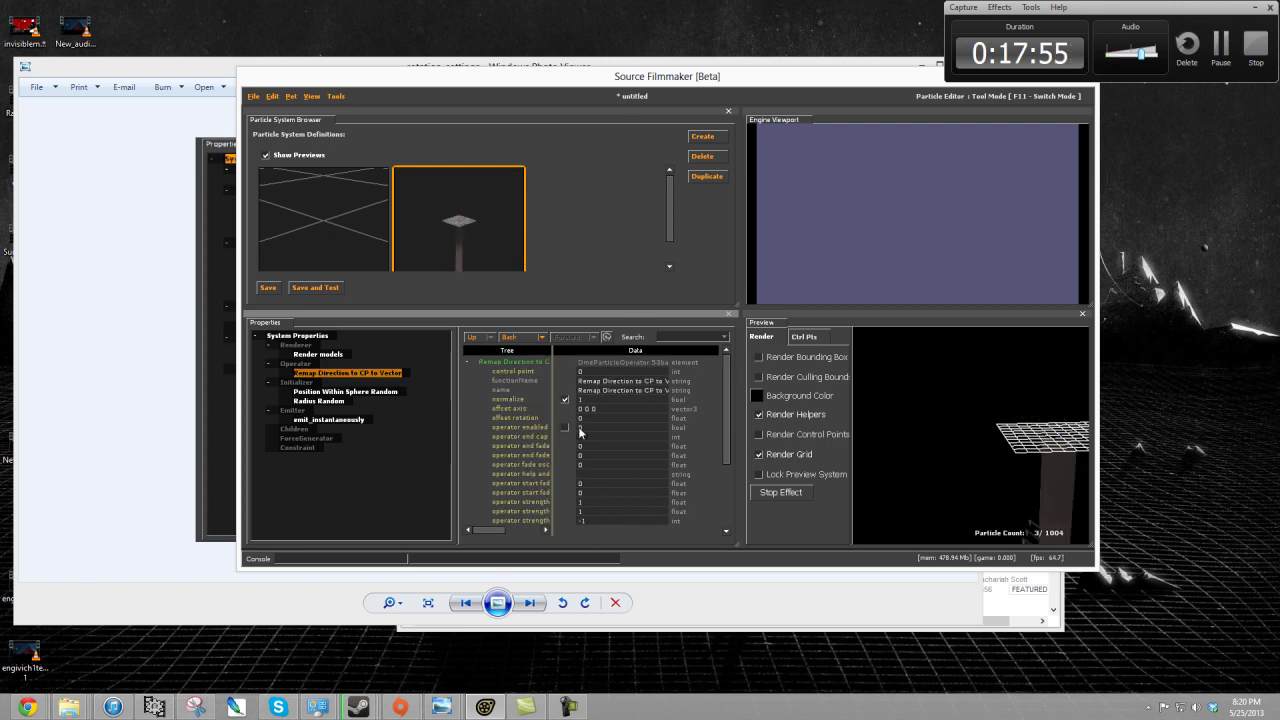
left_click(928, 482)
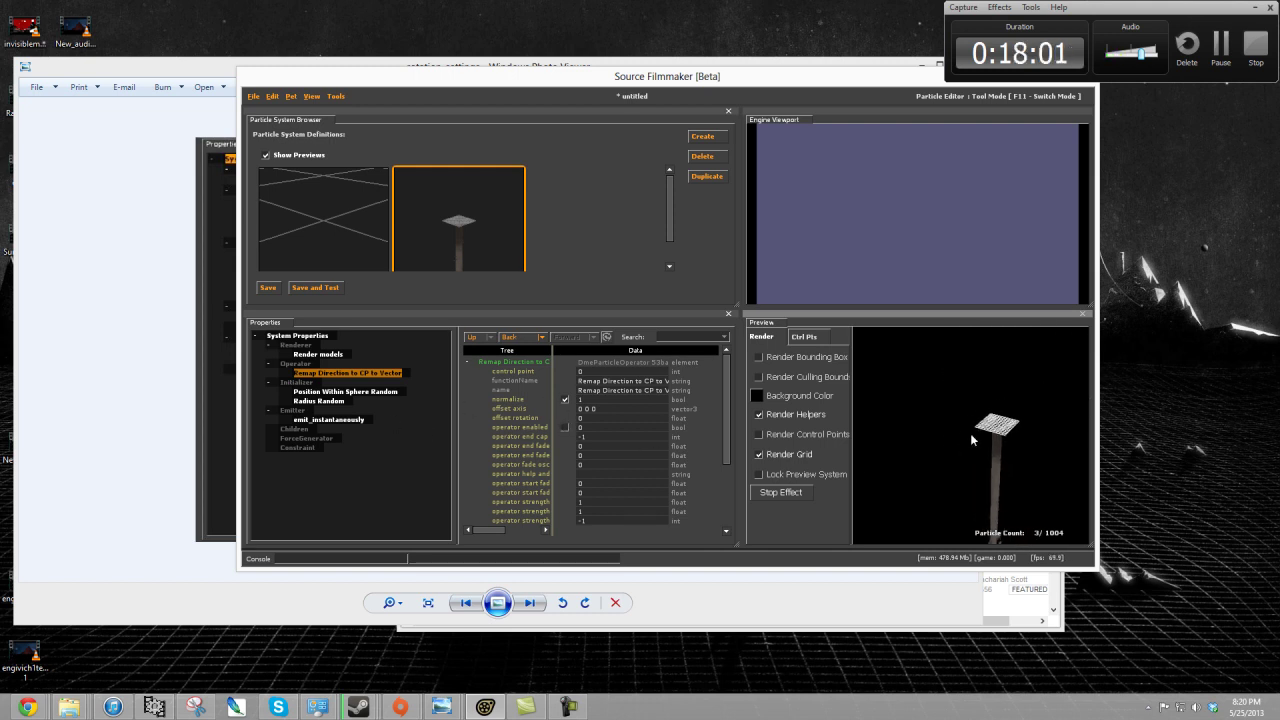
left_click(565, 427)
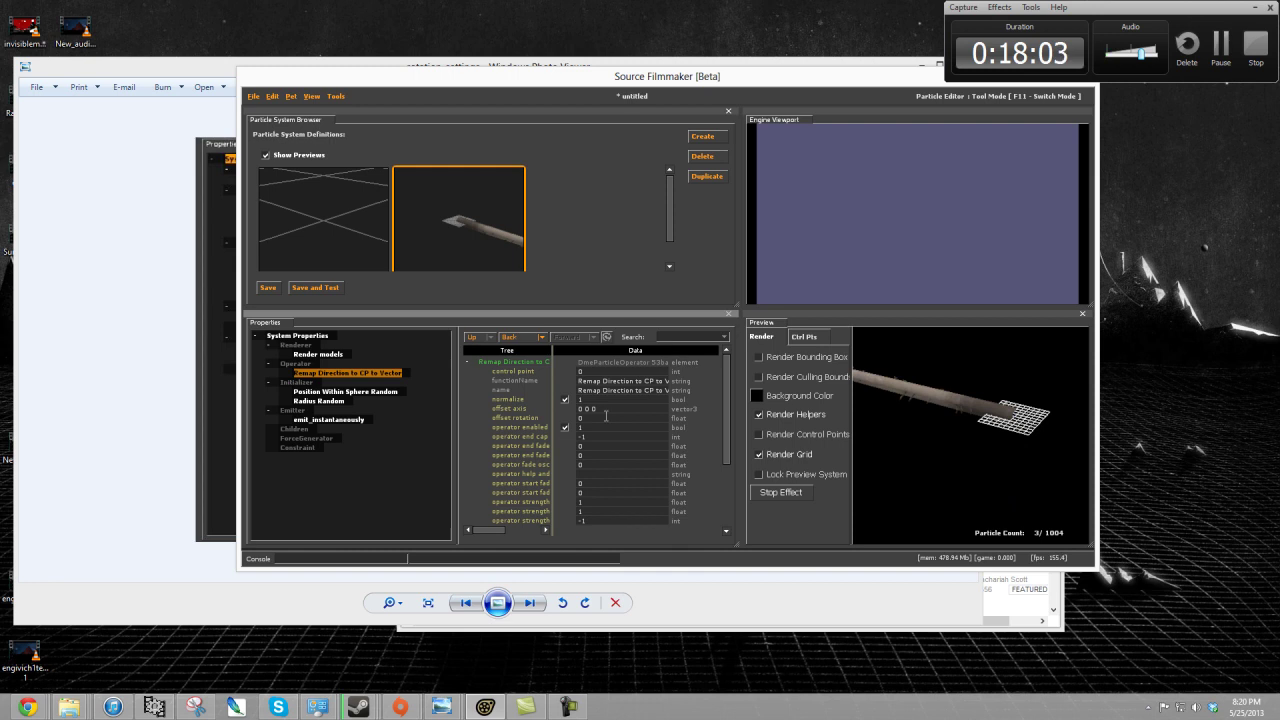
- Try an offset rotation of 90 on the remap operator, orbit around the poles, and return it to 0
type("90")
key("BackSpace")
left_click_drag(1040, 404, 1076, 406)
left_click(591, 413)
key("Return")
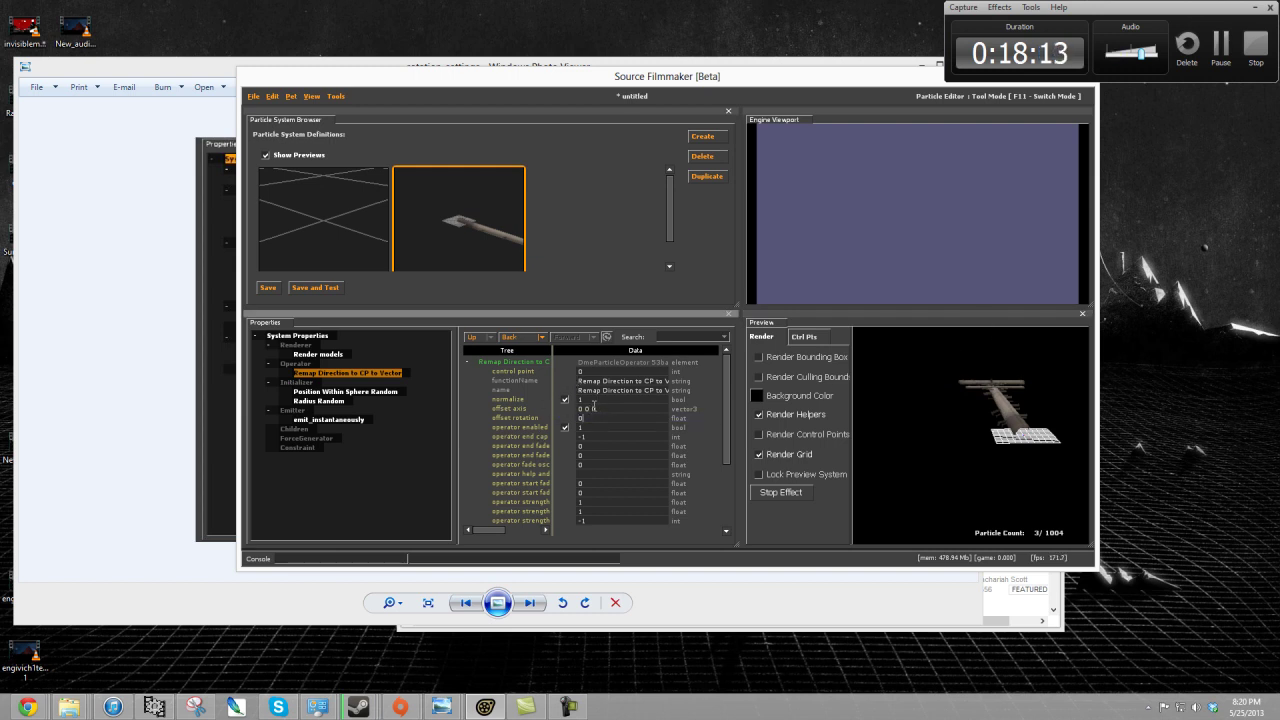
- Rearrange the rotation_settings and remap_normal reference images and the particle editor so the remap operator's reference values can be compared
left_click(189, 279)
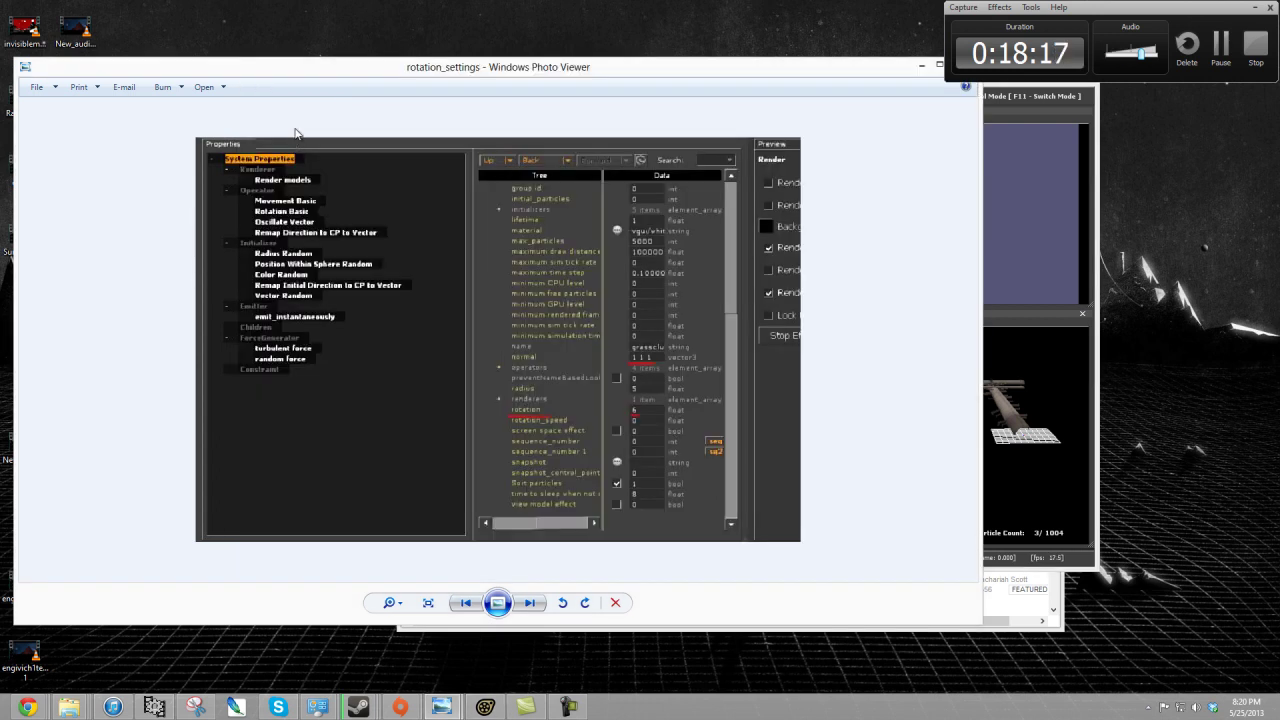
left_click_drag(336, 82, 360, 550)
left_click_drag(168, 350, 167, 374)
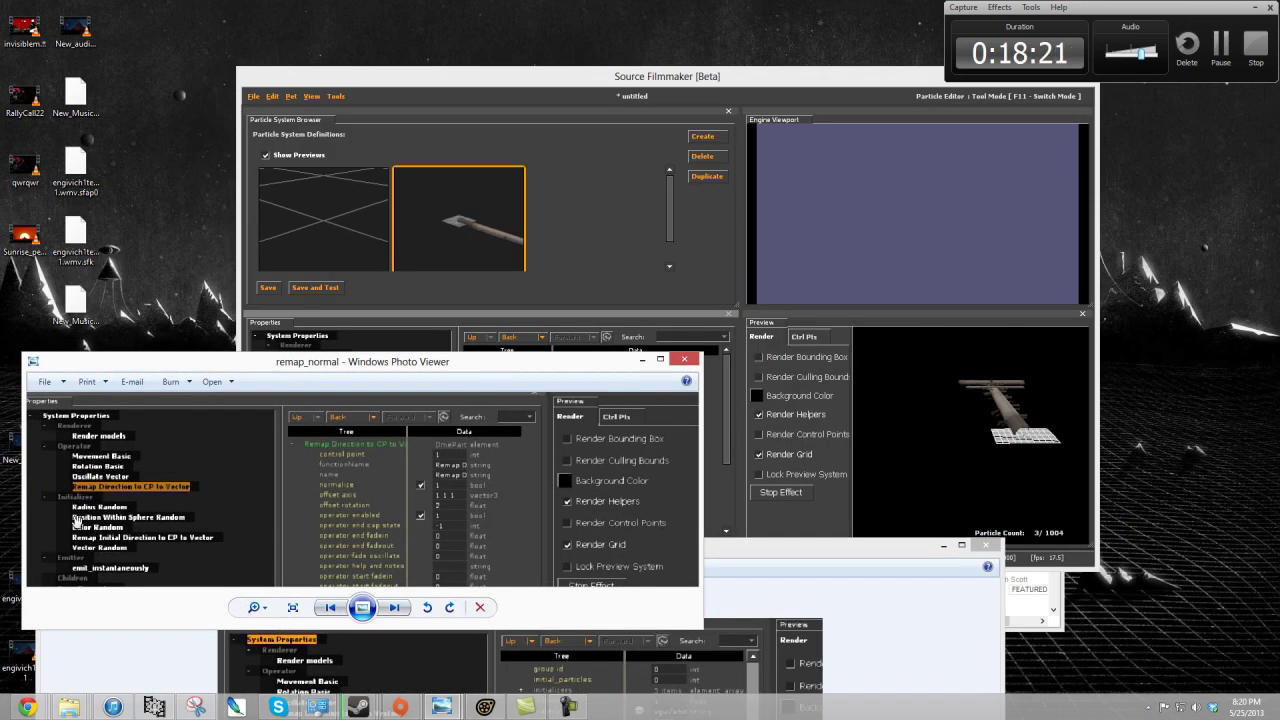
left_click_drag(411, 85, 511, 33)
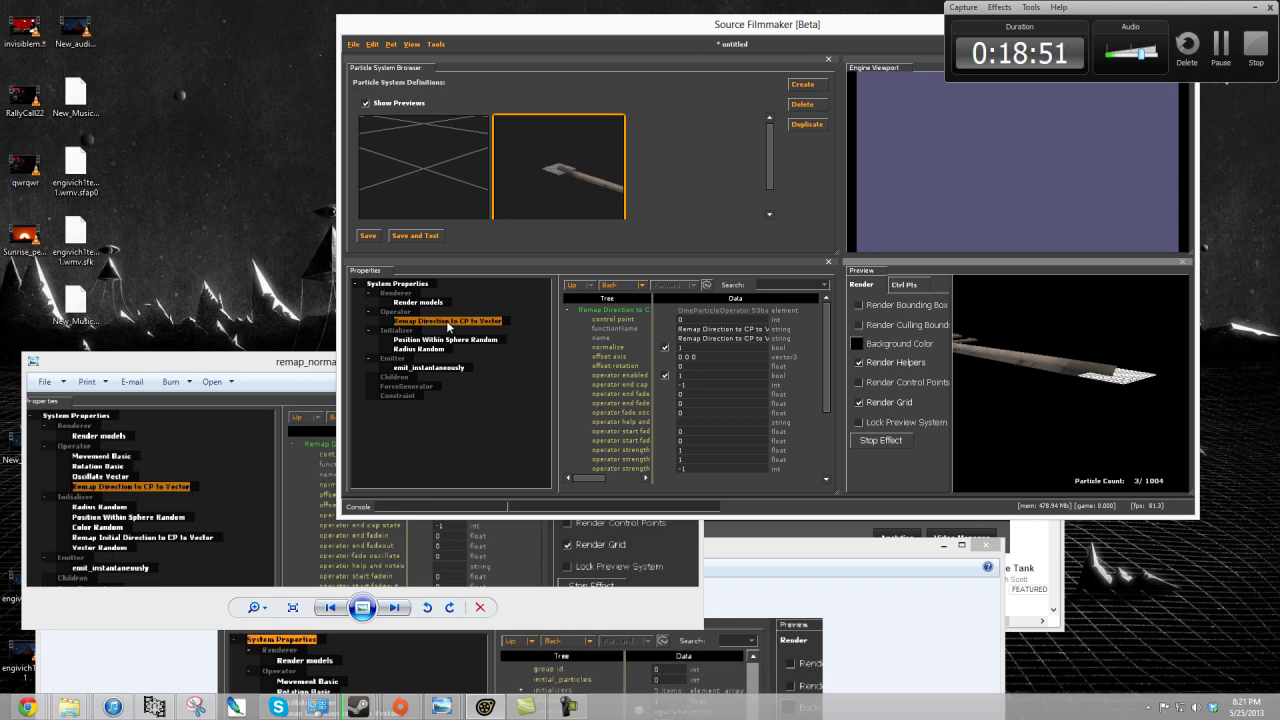
key("alt+Tab")
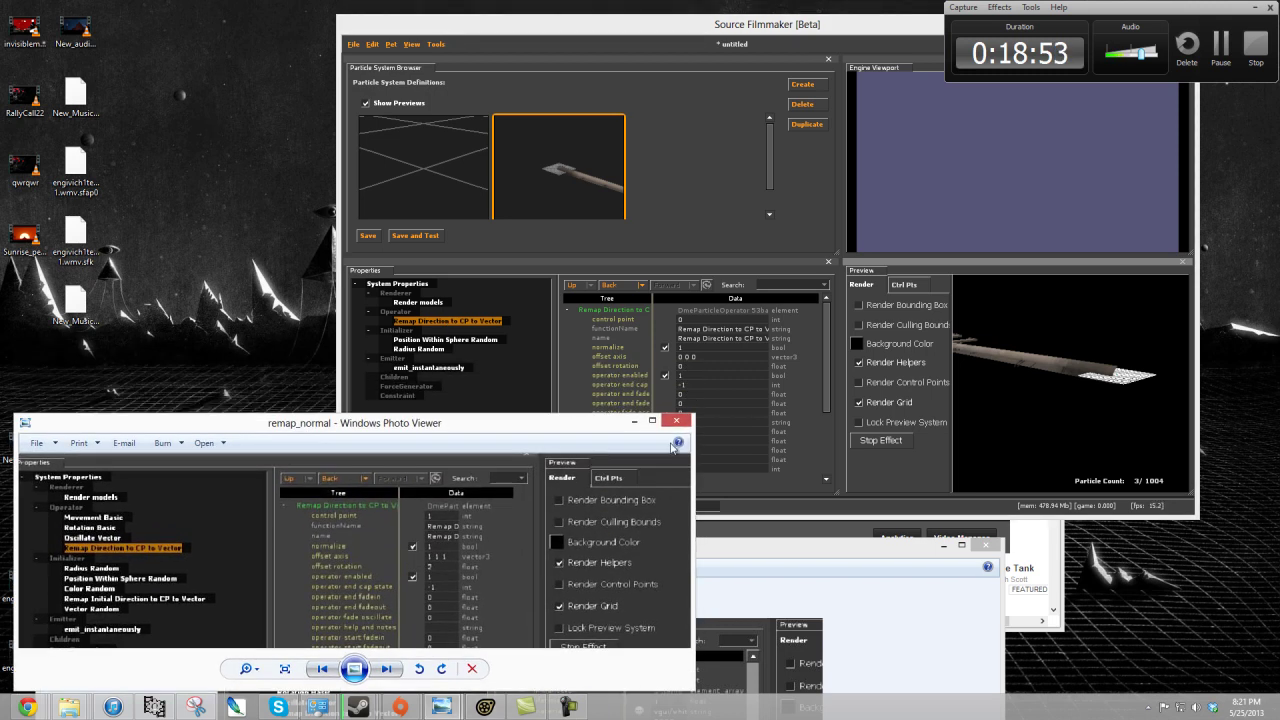
key("alt+Tab")
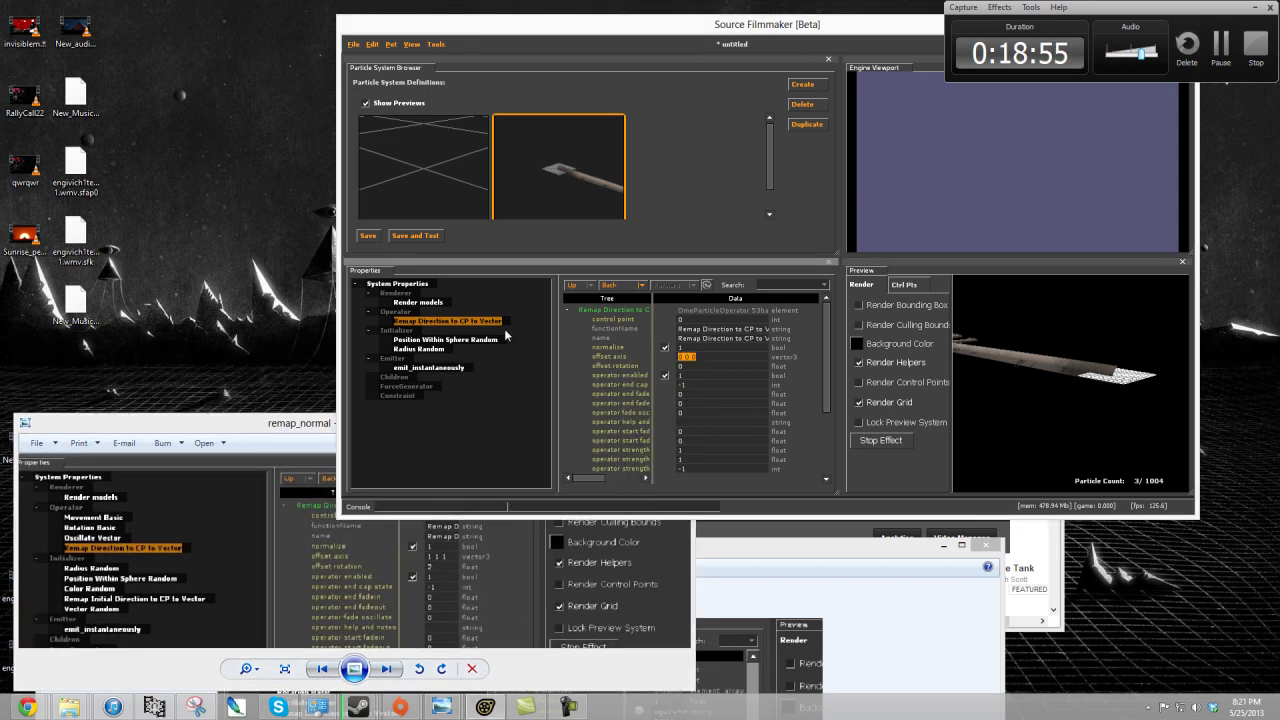
- Try the reference values on the remap operator, offset axis 1 1 1 and offset rotation 2, and check the preview
type("1 1 1")
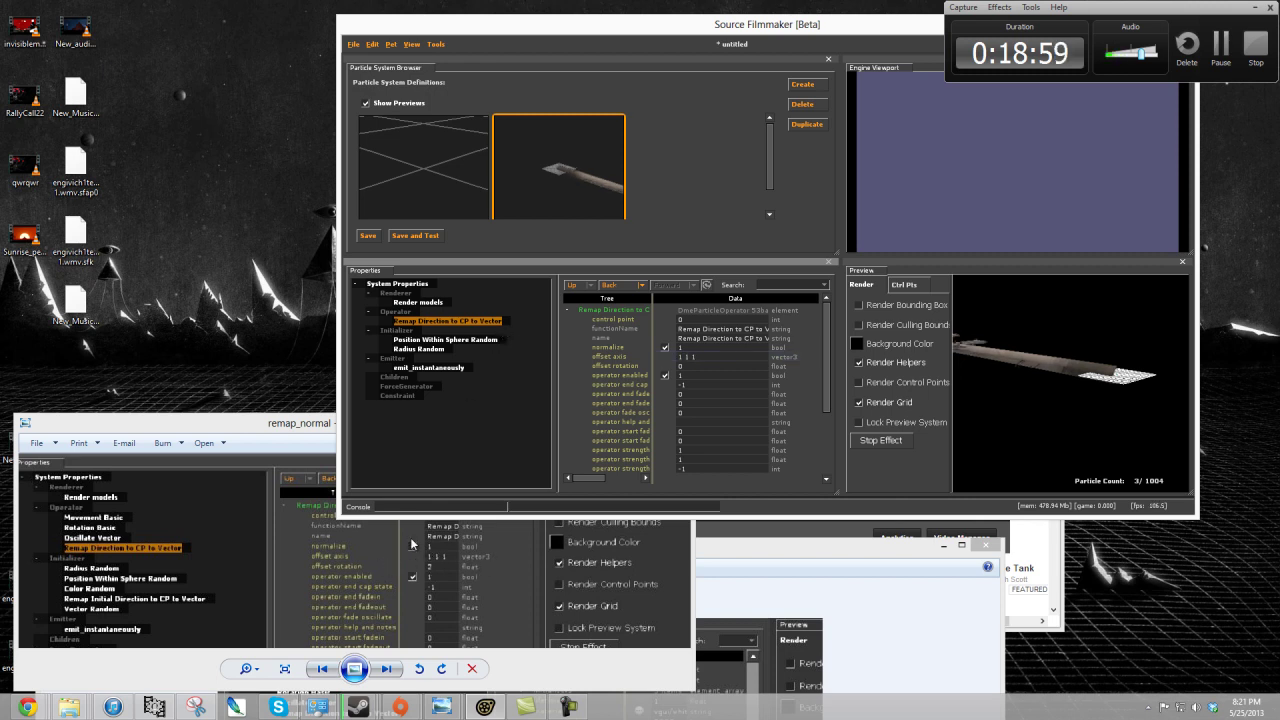
type("2")
key("Return")
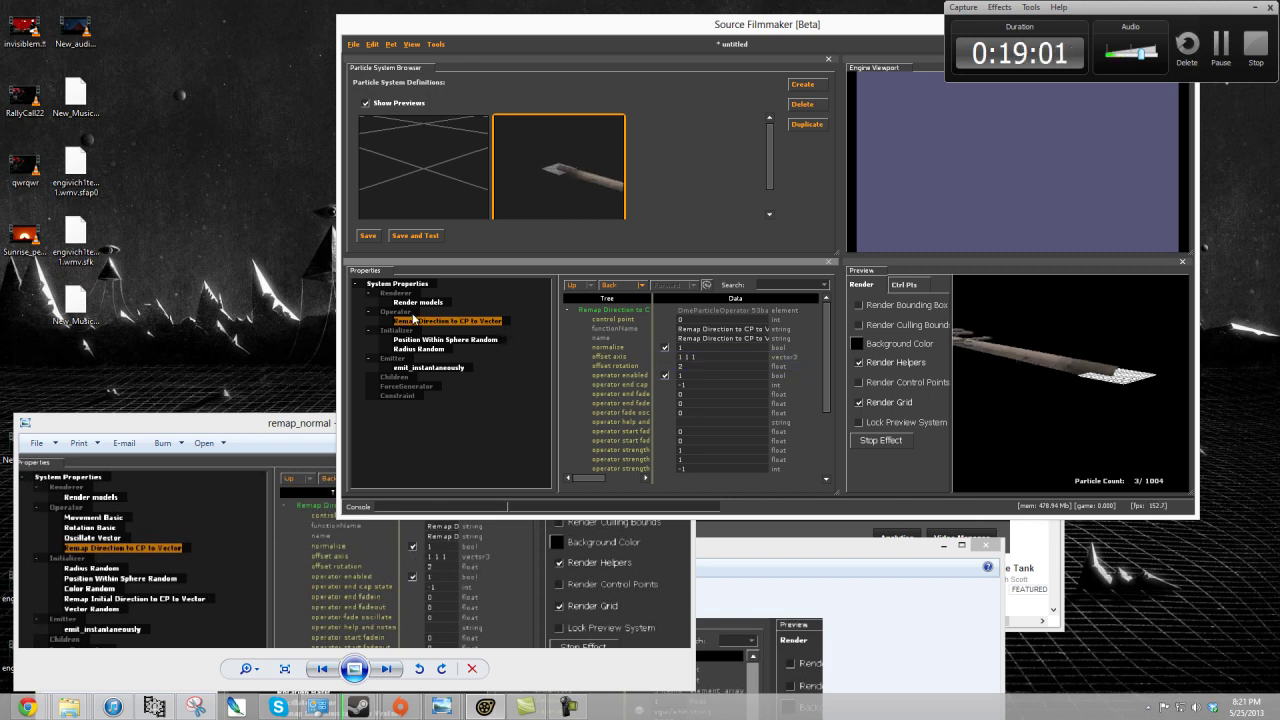
left_click(1070, 390)
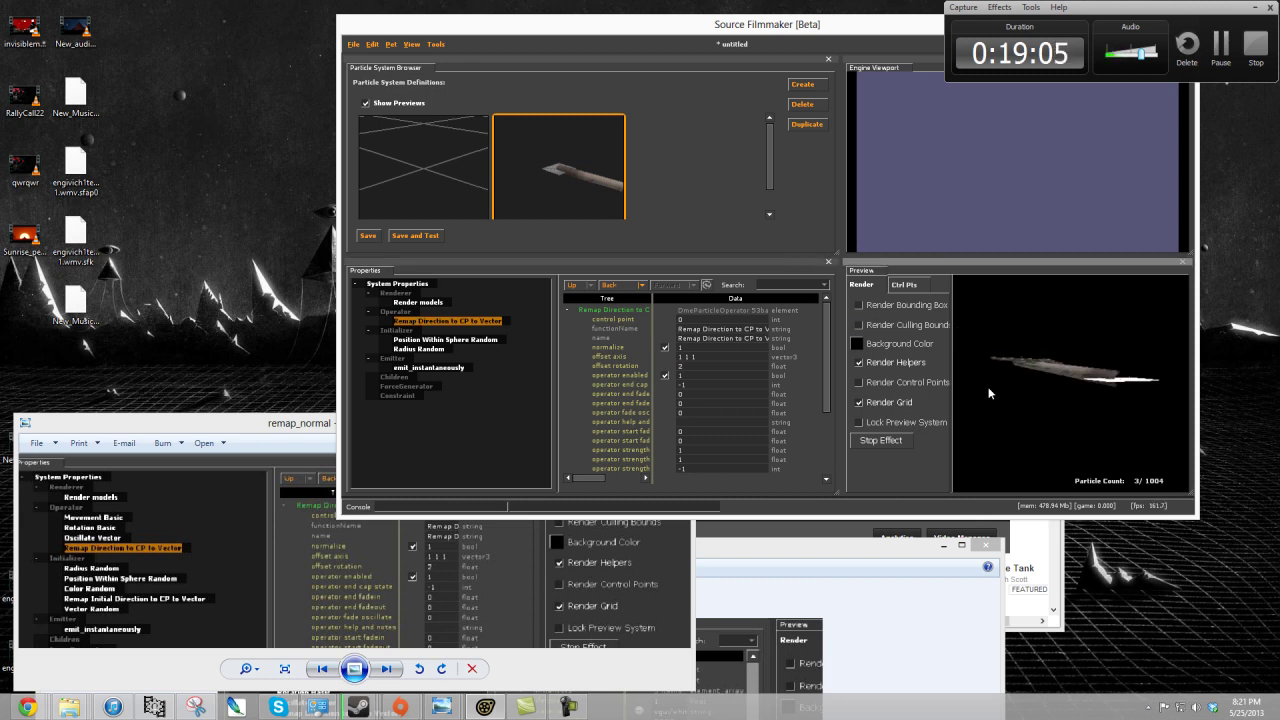
- Try an offset rotation of 90 on the remap operator, and increase it to 180
double_click(695, 366)
type("90")
key("Return")
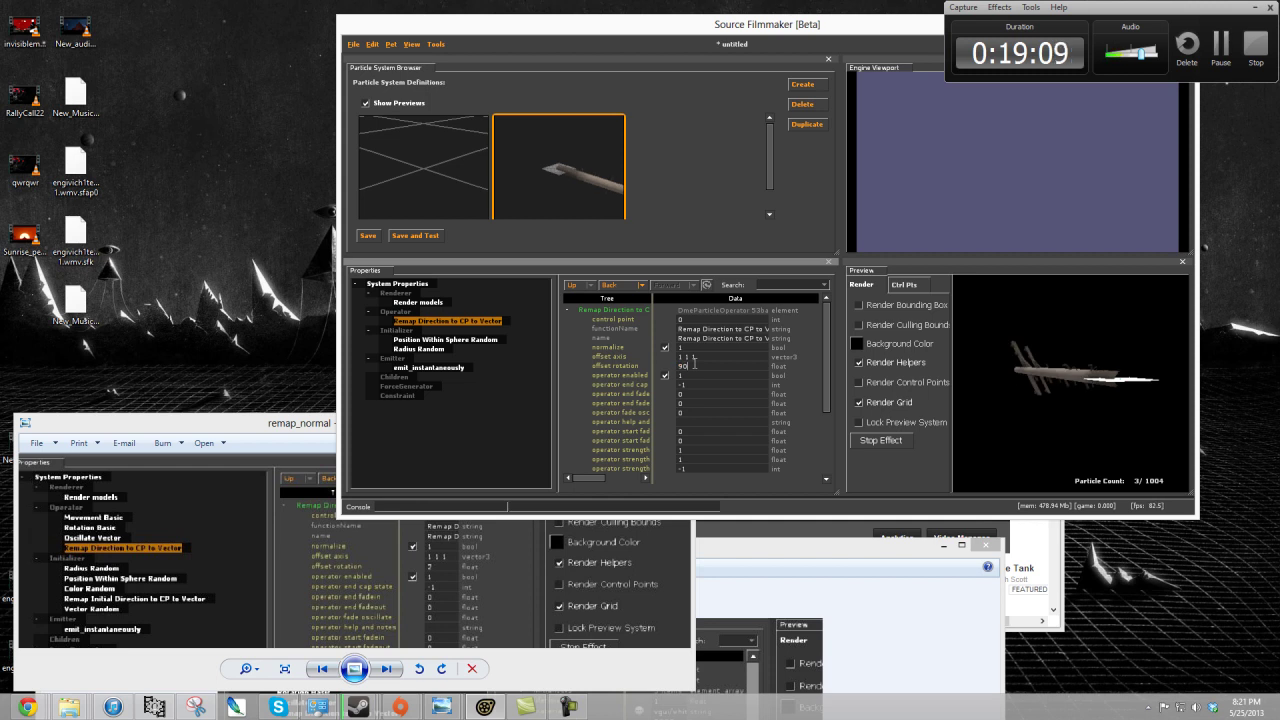
left_click(694, 365)
type("120")
key("BackSpace")
key("BackSpace")
type("1")
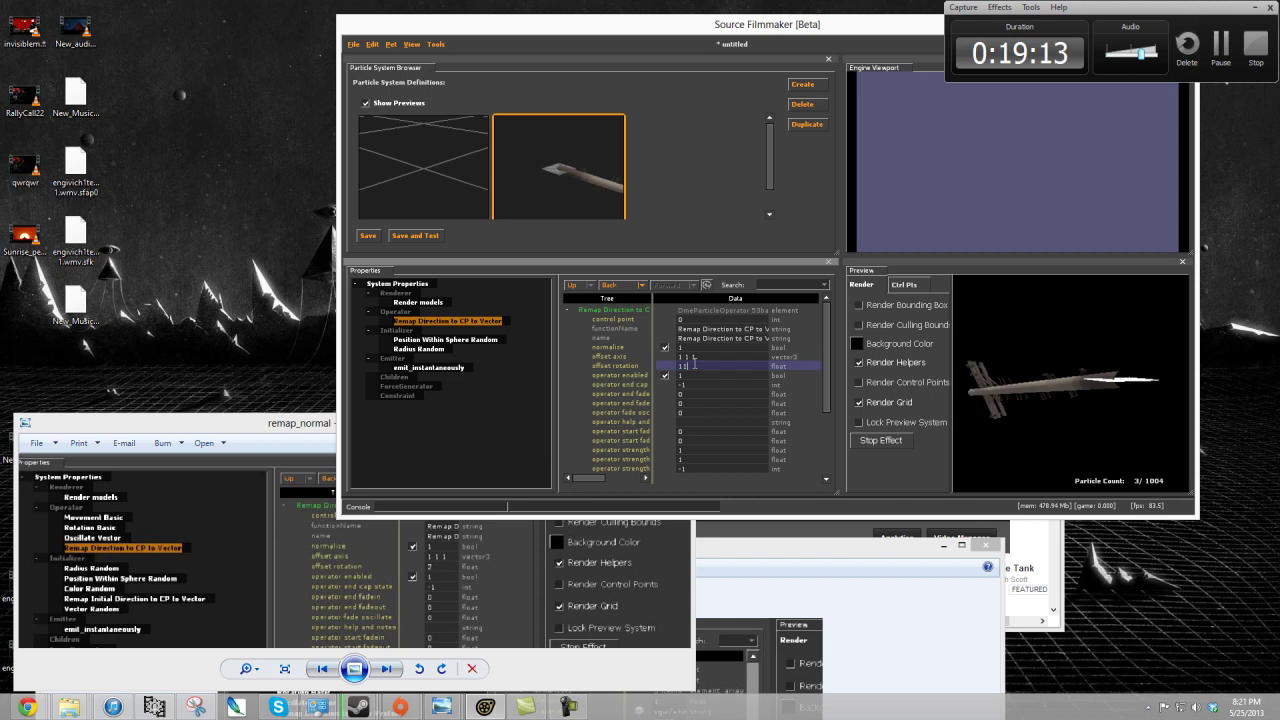
key("Return")
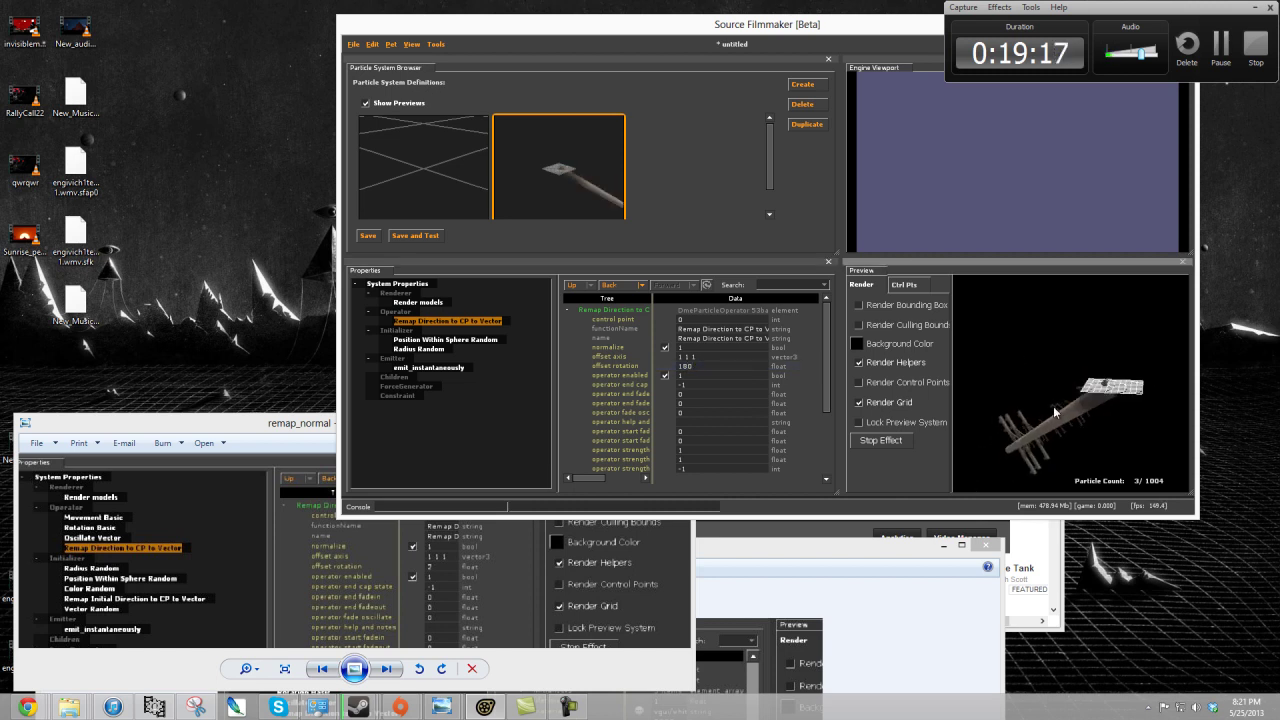
- Try an offset axis of 0 1 0 on the remap operator and check the pole direction in the preview
left_click(790, 358)
type("0 1 0")
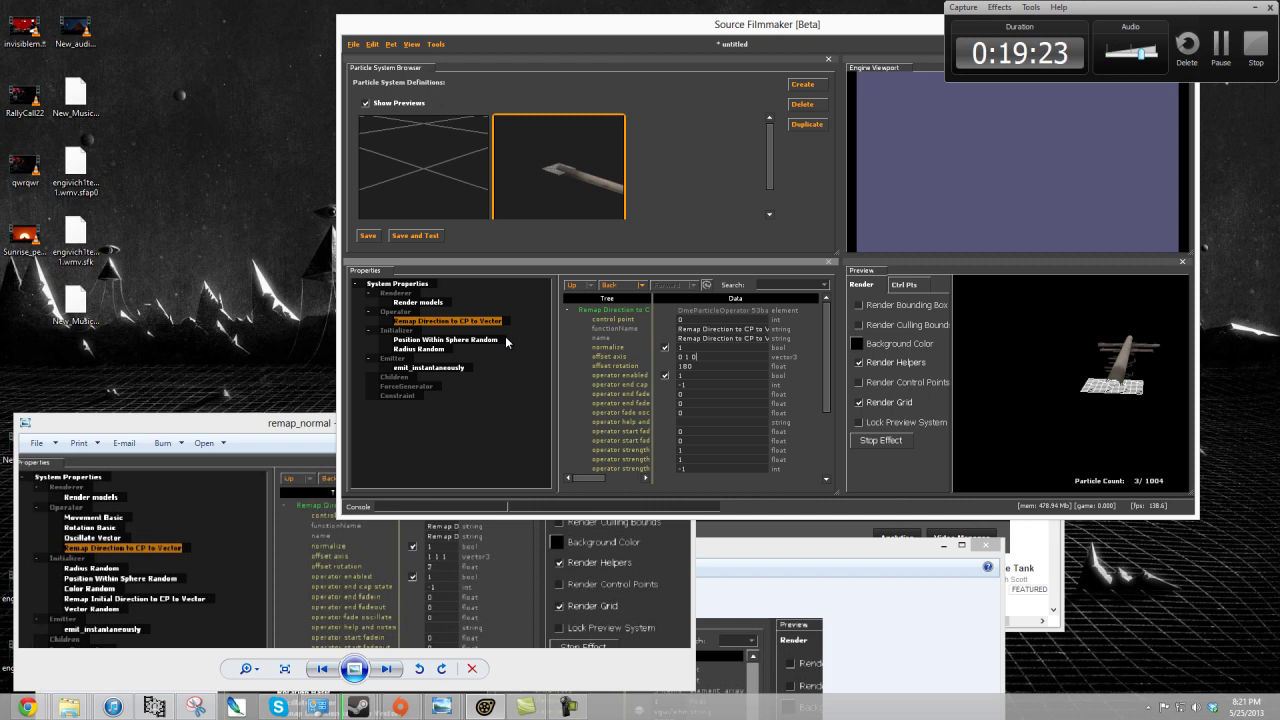
left_click_drag(1130, 437, 1161, 436)
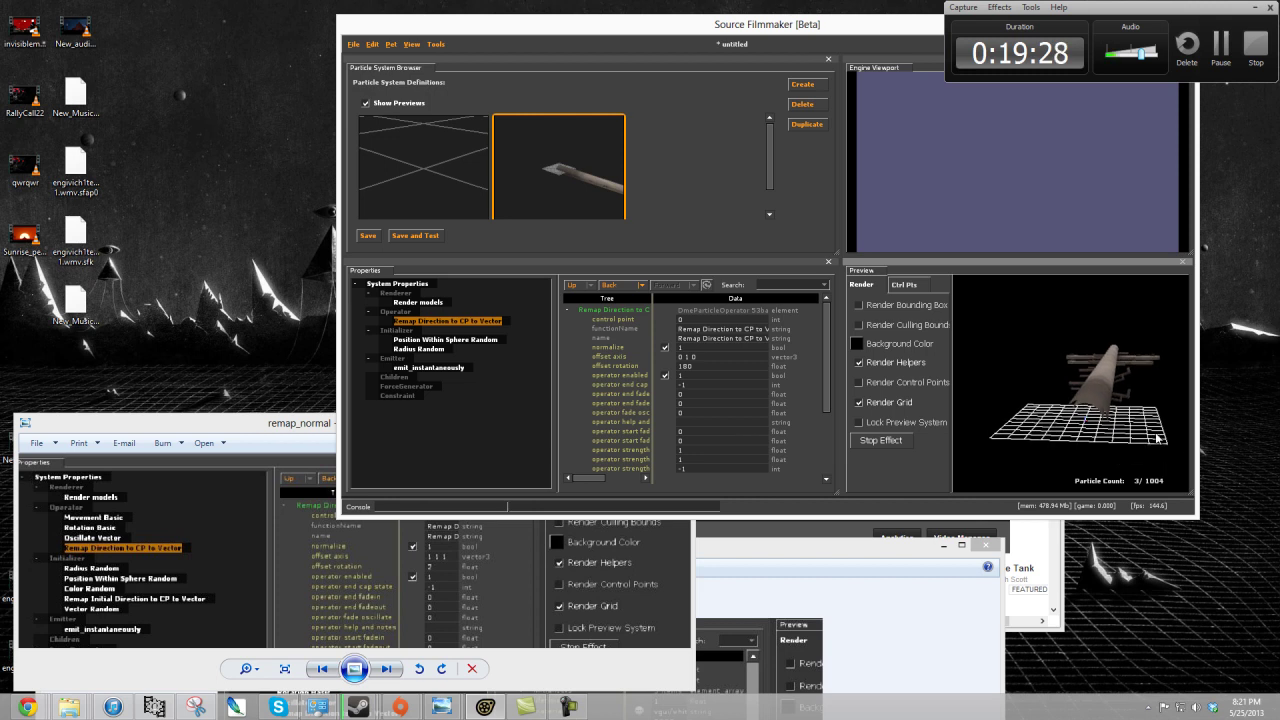
- Set the remap operator's offset axis to 0 1 1 and compare the poles with the grid in the preview
left_click(765, 362)
key("BackSpace")
type("1")
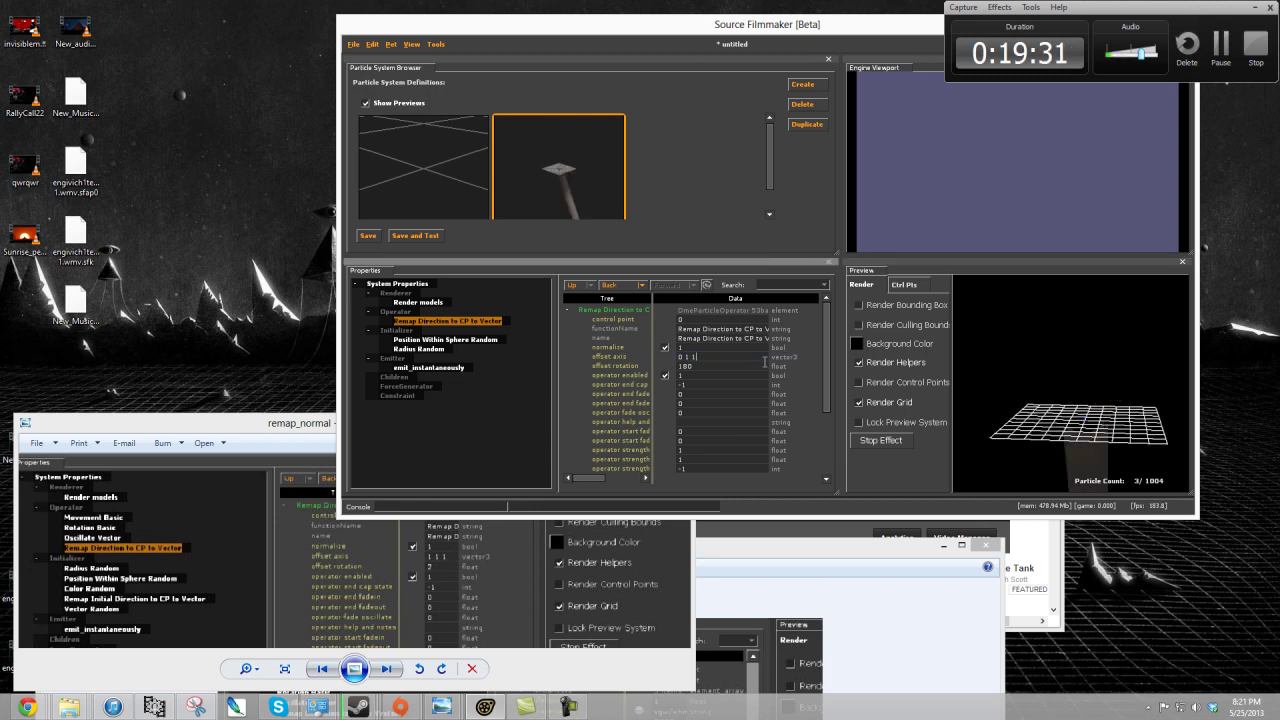
left_click_drag(1071, 387, 1078, 370)
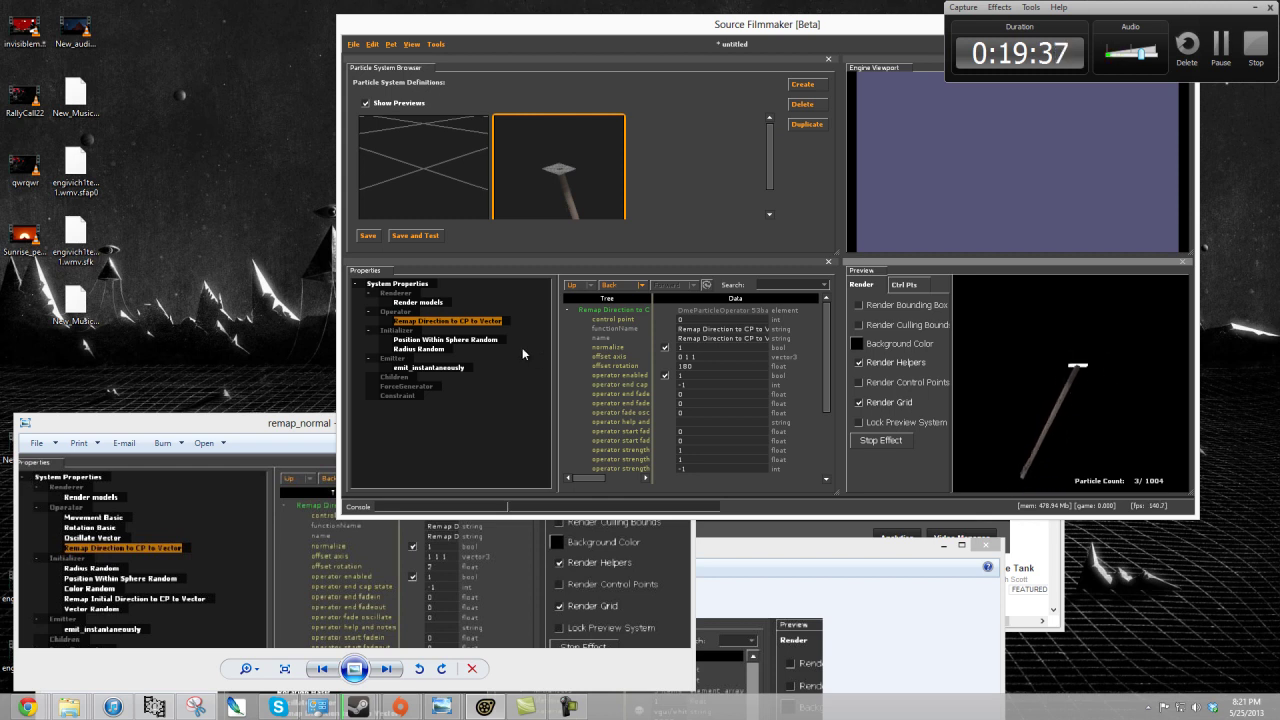
- Enable the Position Within Sphere Random initializer and set emit_instantaneously to emit 100 particles, checking the poles in the preview
left_click(448, 340)
left_click(665, 394)
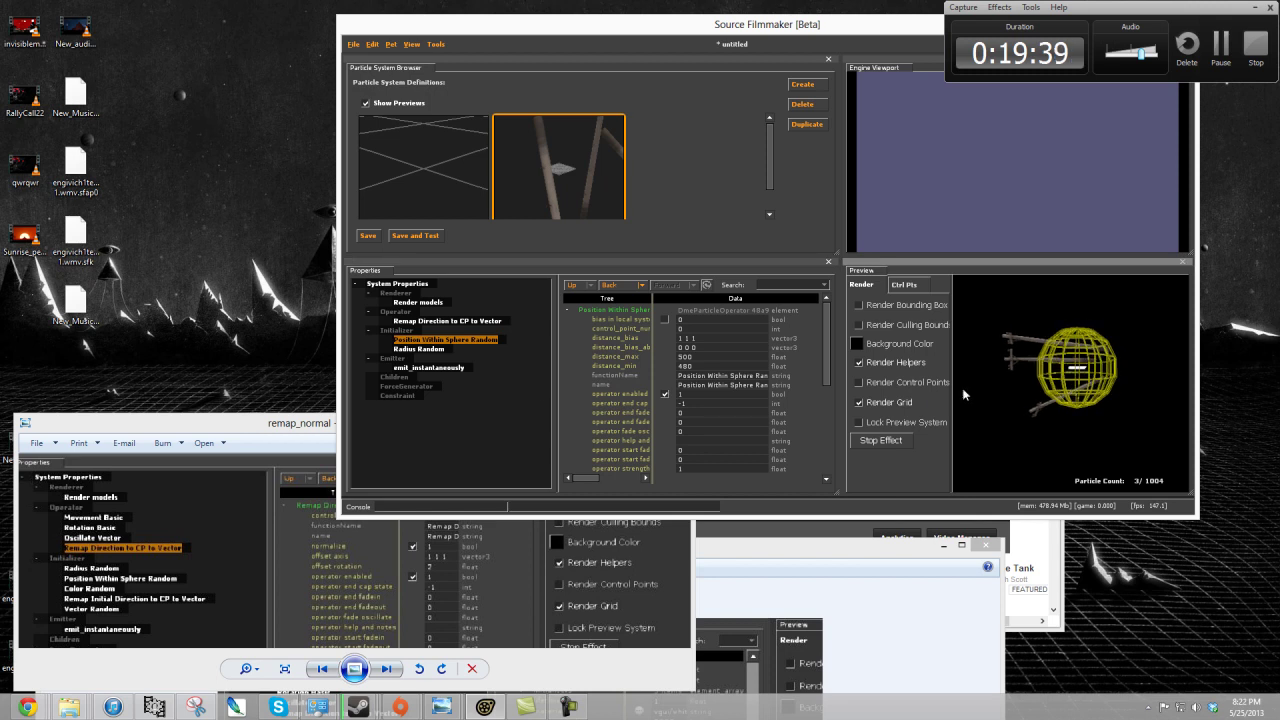
left_click(446, 368)
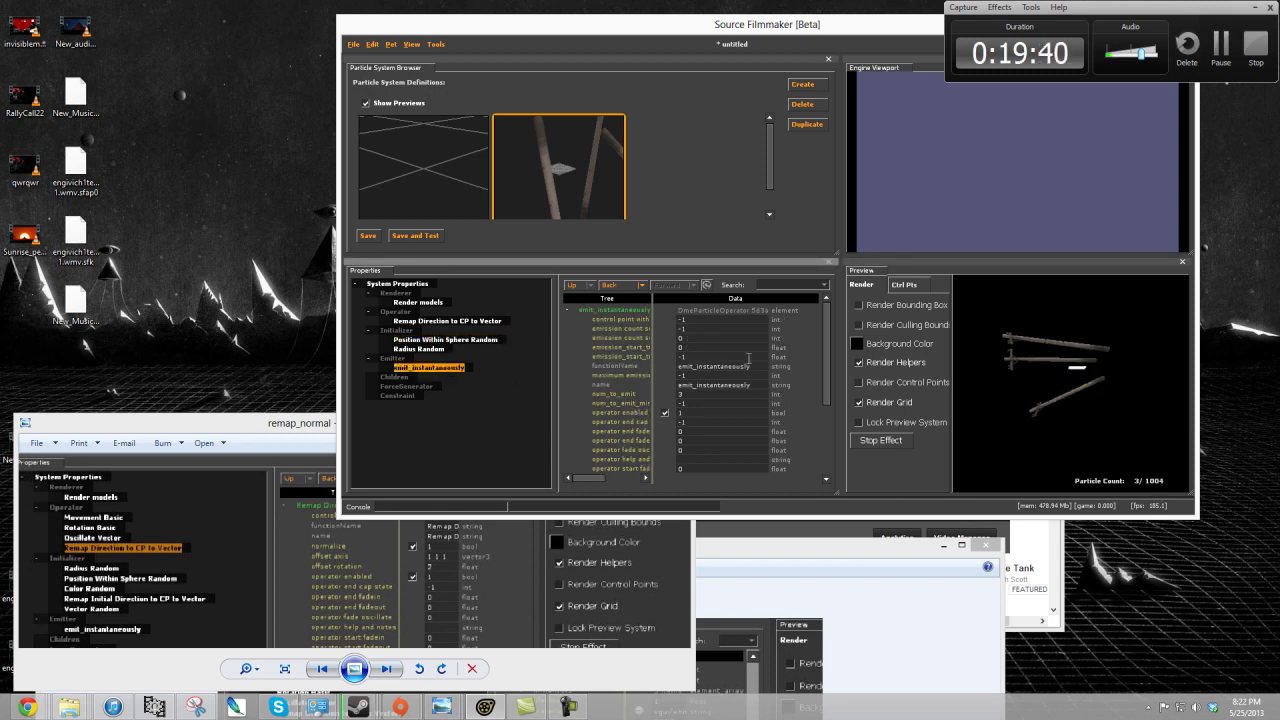
double_click(682, 394)
type("100")
key("Return")
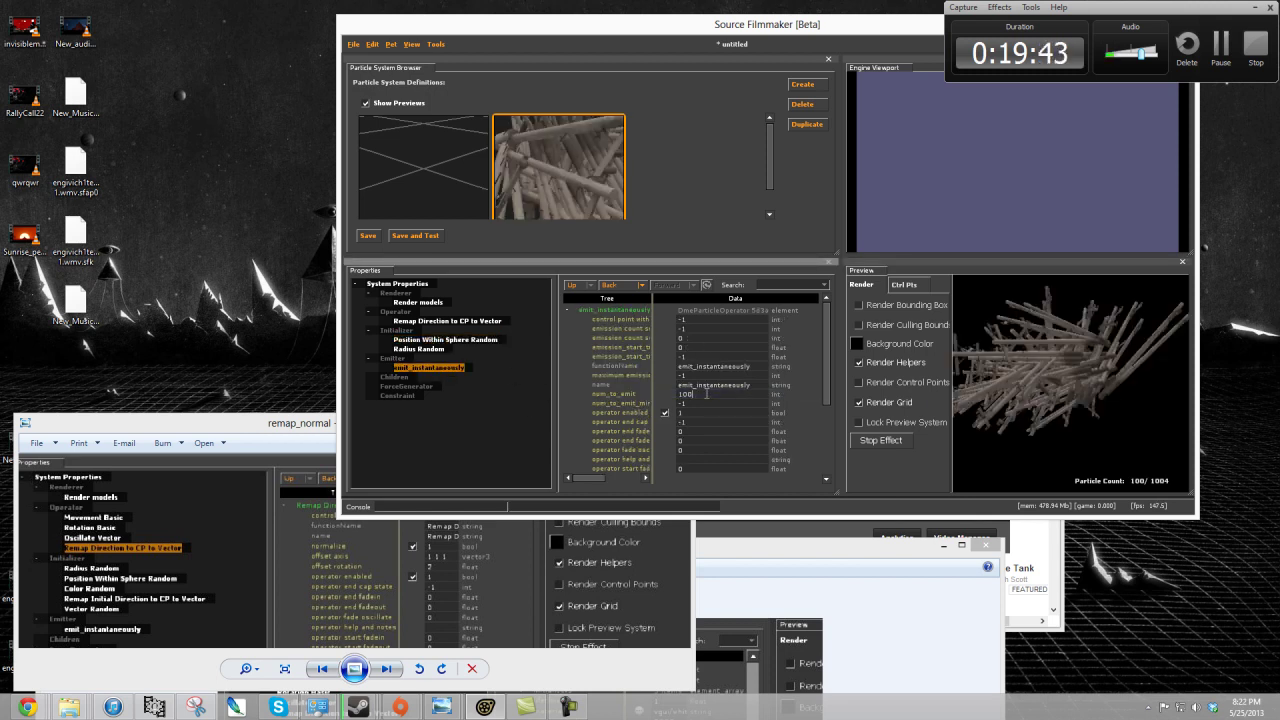
mouse_move(1085, 370)
left_mouse_down()
mouse_move(1067, 421)
mouse_move(1078, 427)
mouse_move(1075, 392)
left_mouse_up()
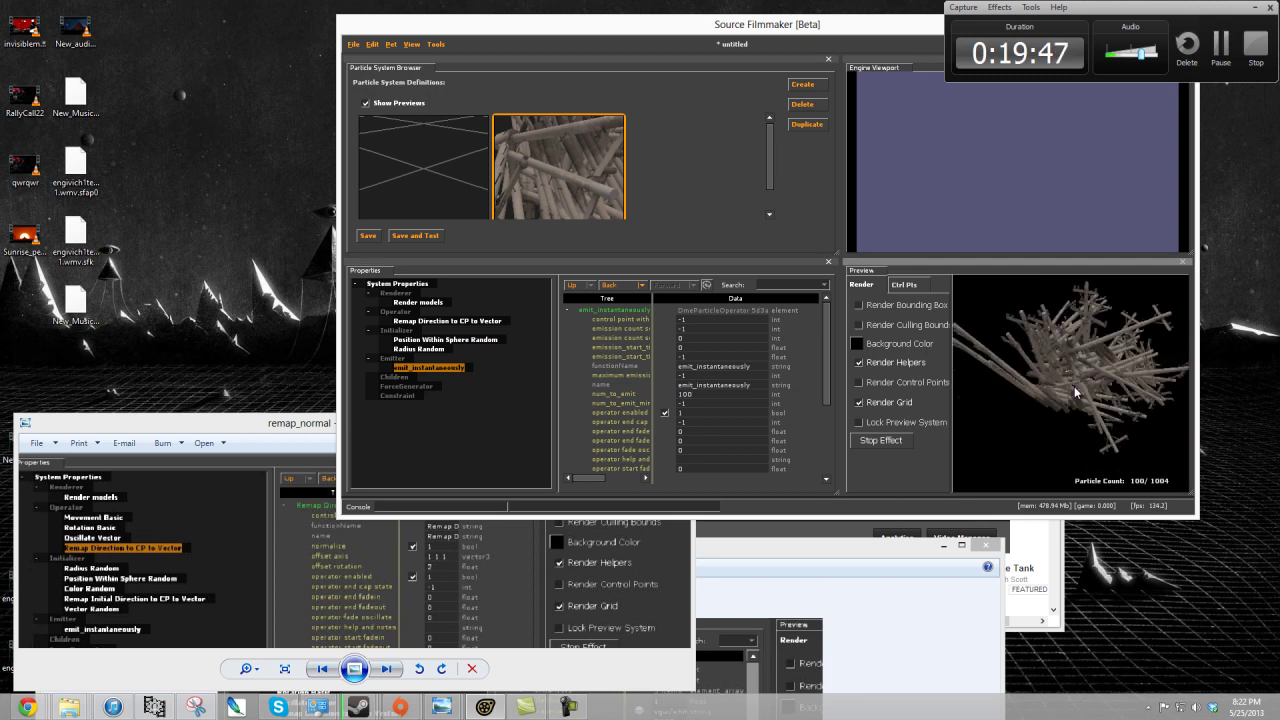
- Disable the Position Within Sphere Random initializer and inspect the stacked pole against the grid in the preview
left_click(458, 340)
left_click(665, 394)
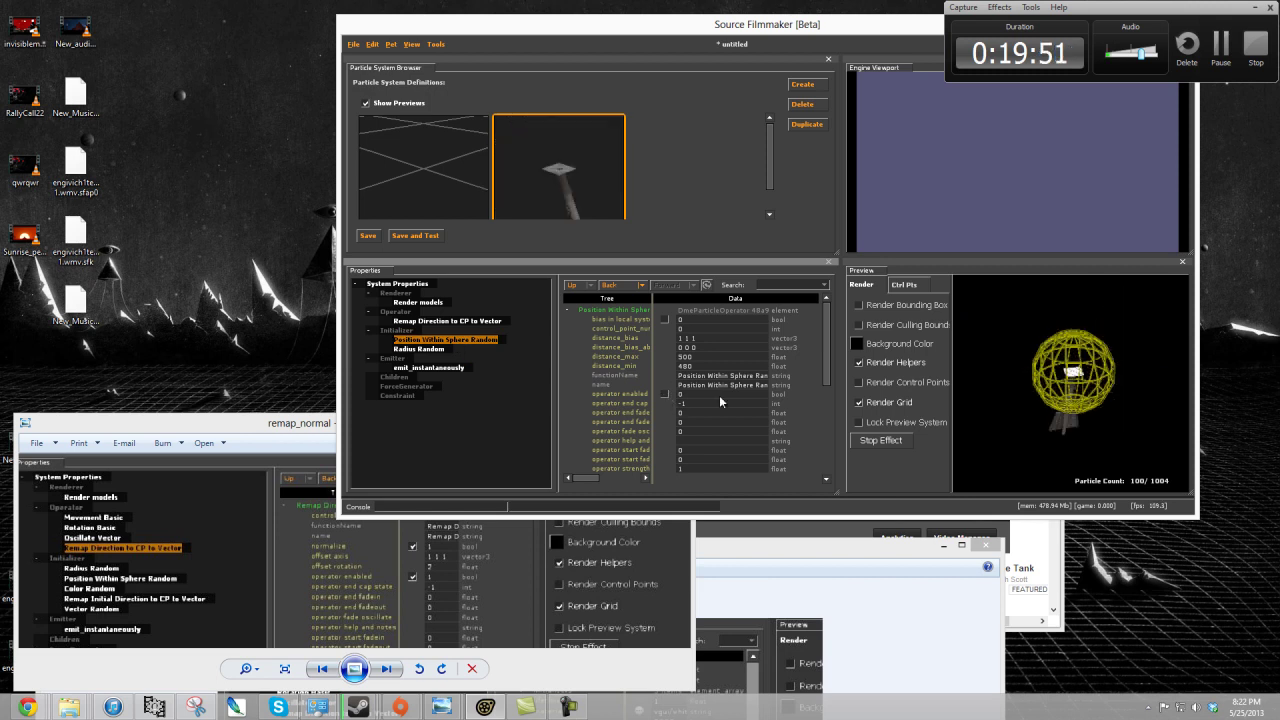
scroll(1078, 402, "up", 5)
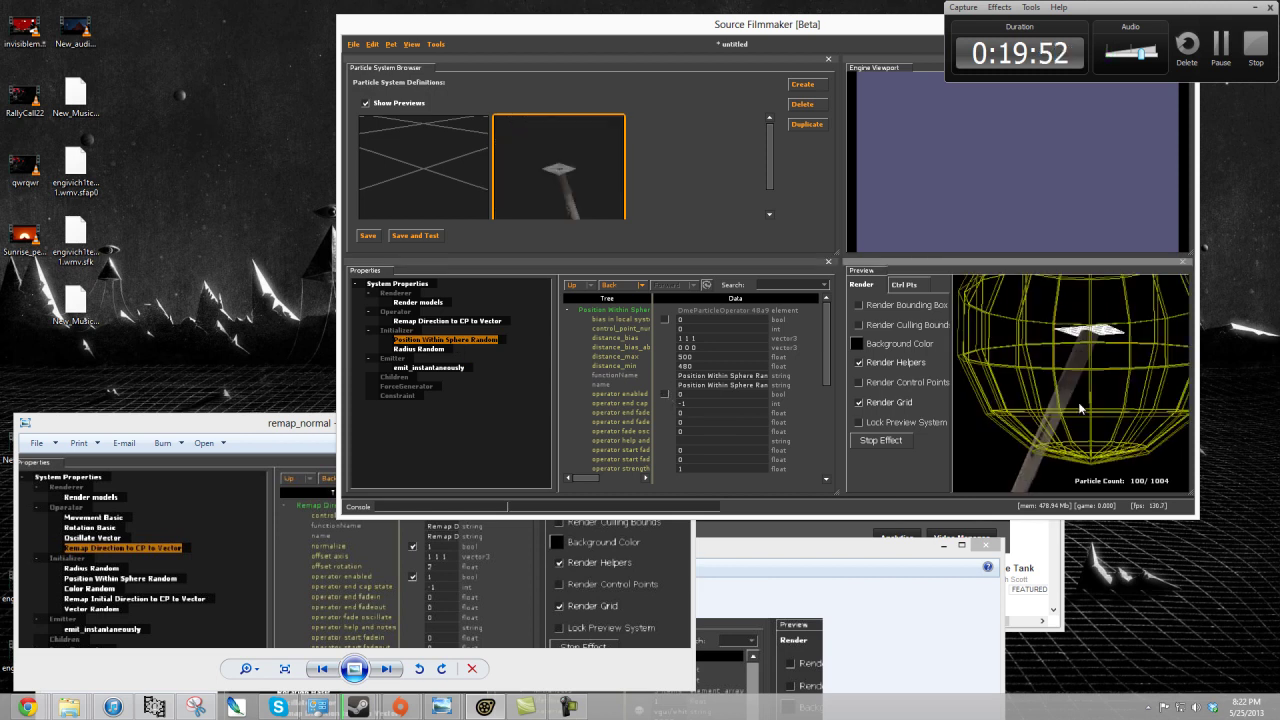
scroll(1071, 389, "up", 1)
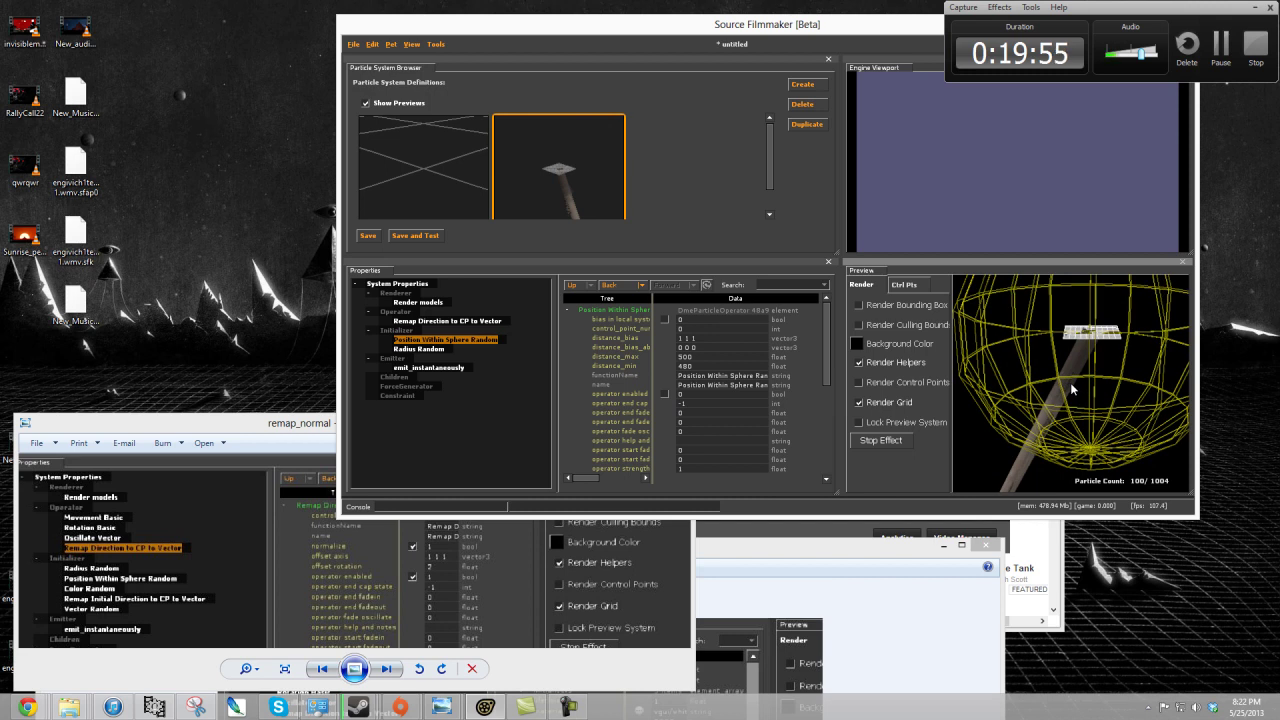
- Try an offset axis of 0 1 90 on the Remap Direction to CP to Vector operator
left_click(450, 322)
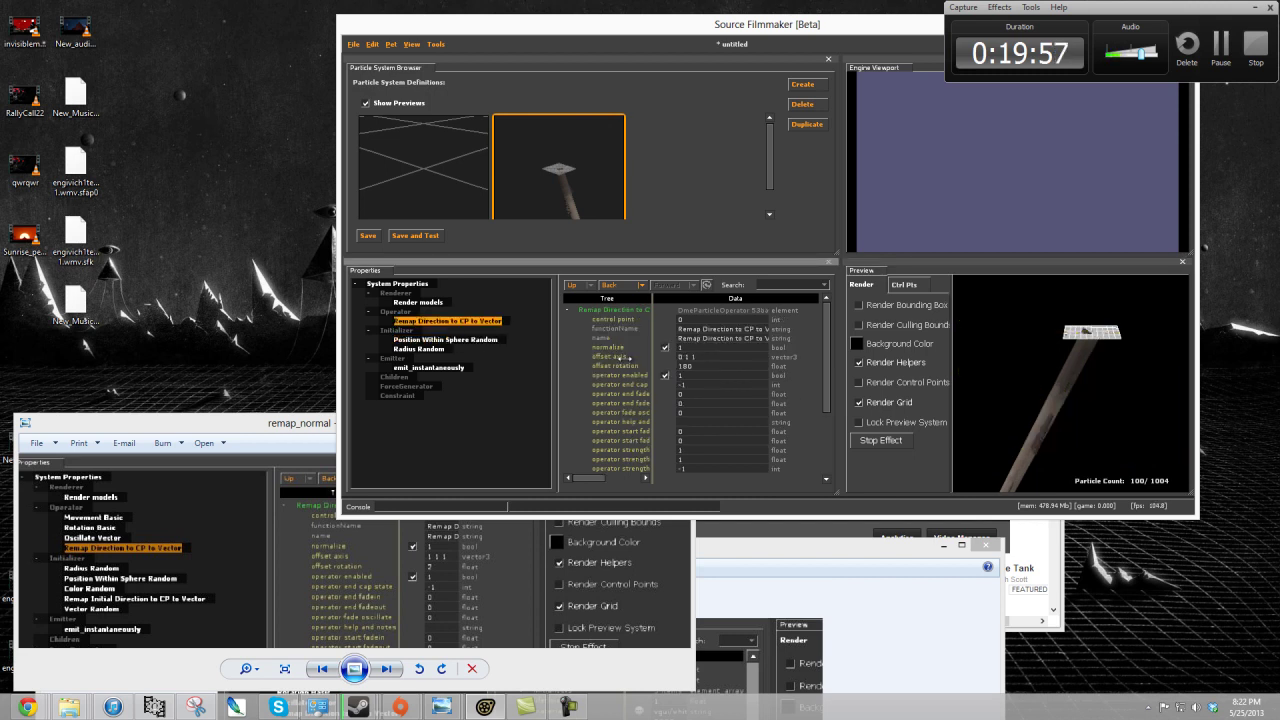
left_click(700, 356)
key("BackSpace")
type("90")
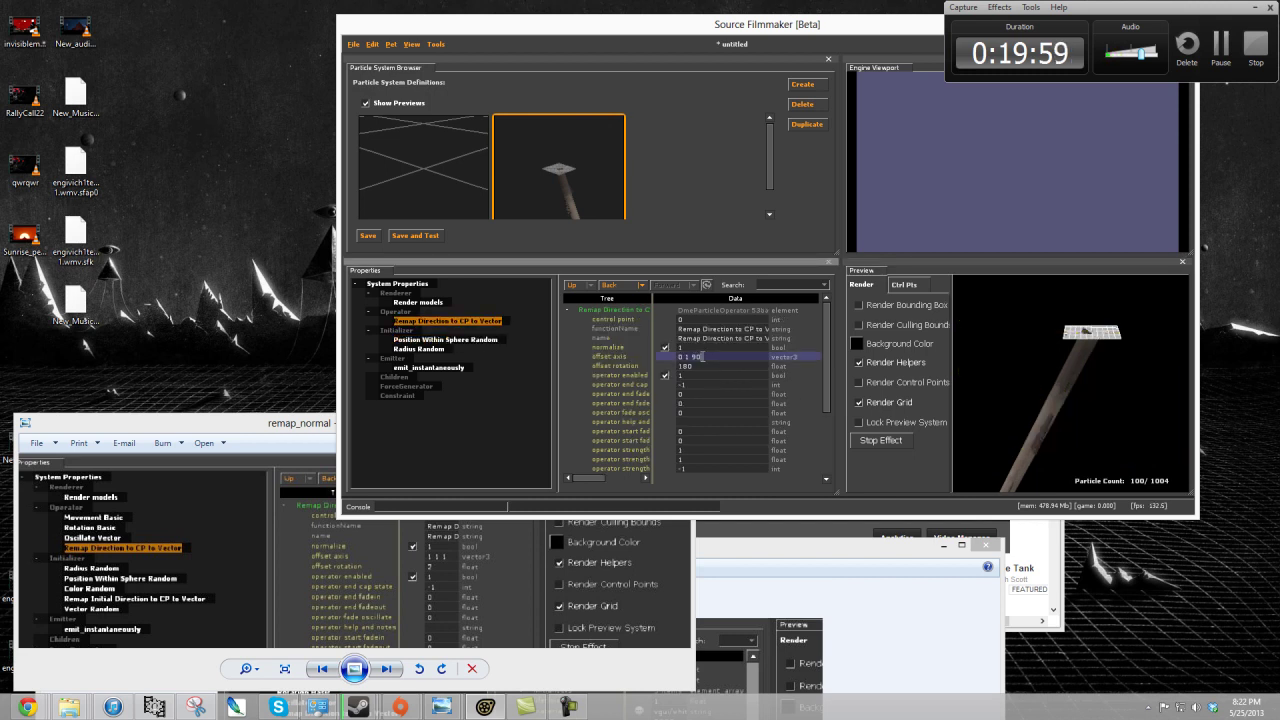
type("0")
key("Return")
- Try further offset axis values on the remap operator, including a -1 component, 1 0 0 and 0 0 0
left_click(702, 356)
type("-1")
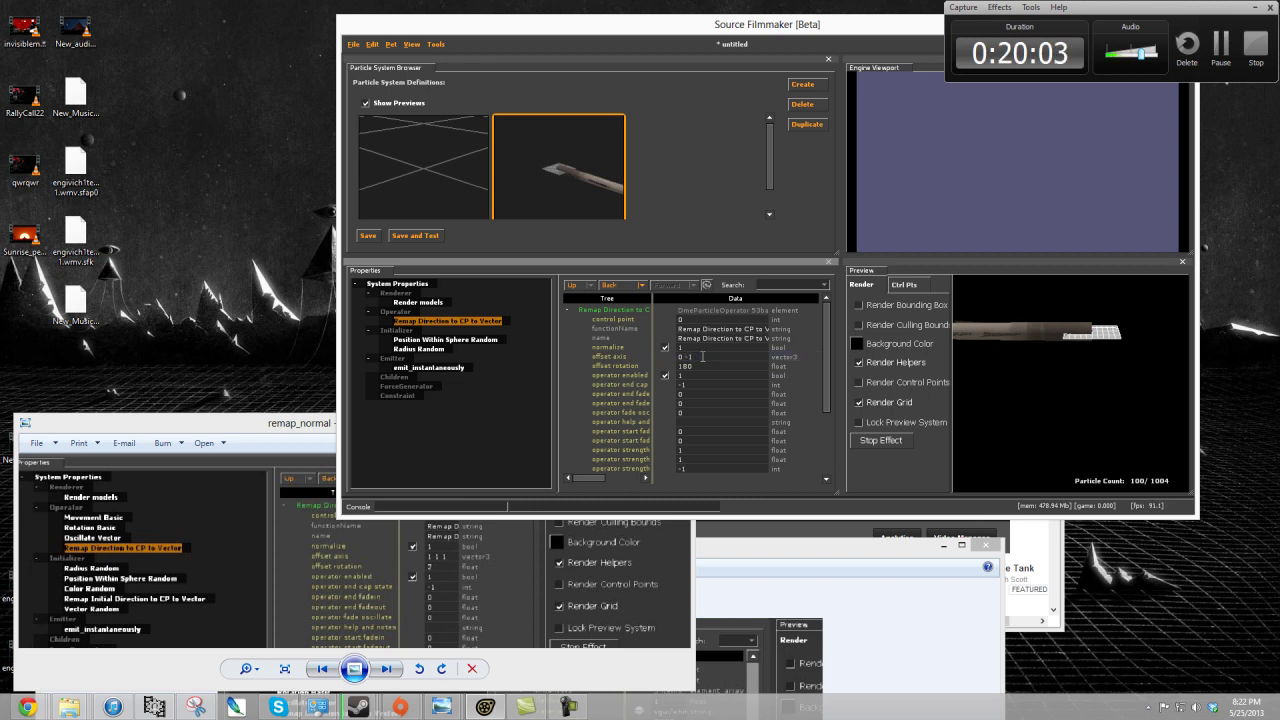
left_click(702, 356)
type("1")
key("Return")
left_click(703, 357)
type("1 0 0")
key("Return")
left_click(702, 356)
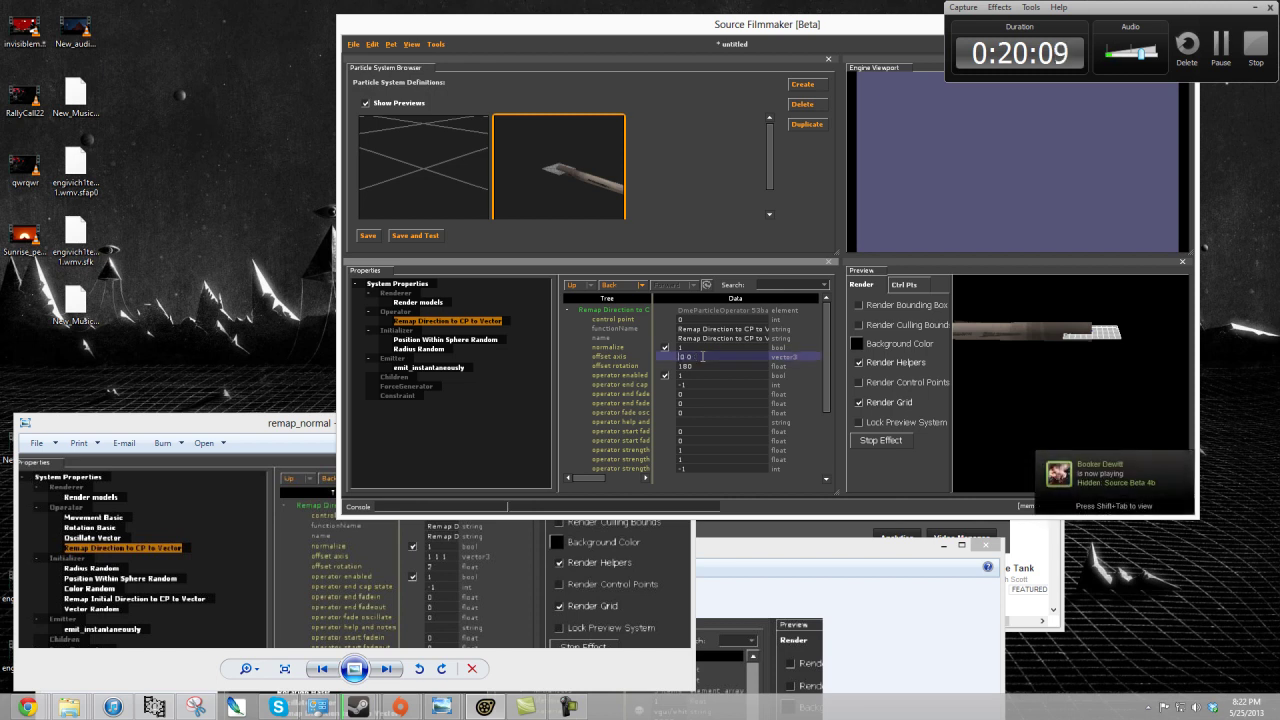
type("-")
type("0")
- Set the remap operator's offset rotation to 90 and offset axis to 1 0 0, checking the pole against the grid
left_click(705, 366)
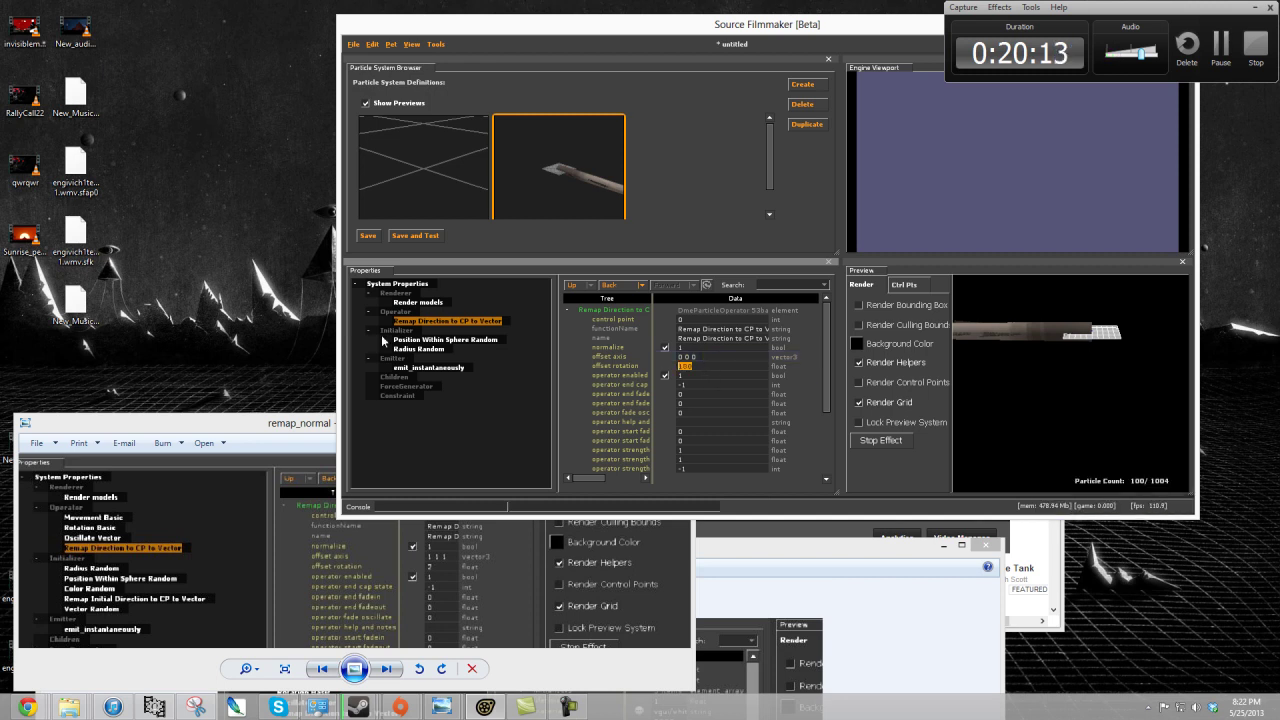
type("90")
left_click(630, 352)
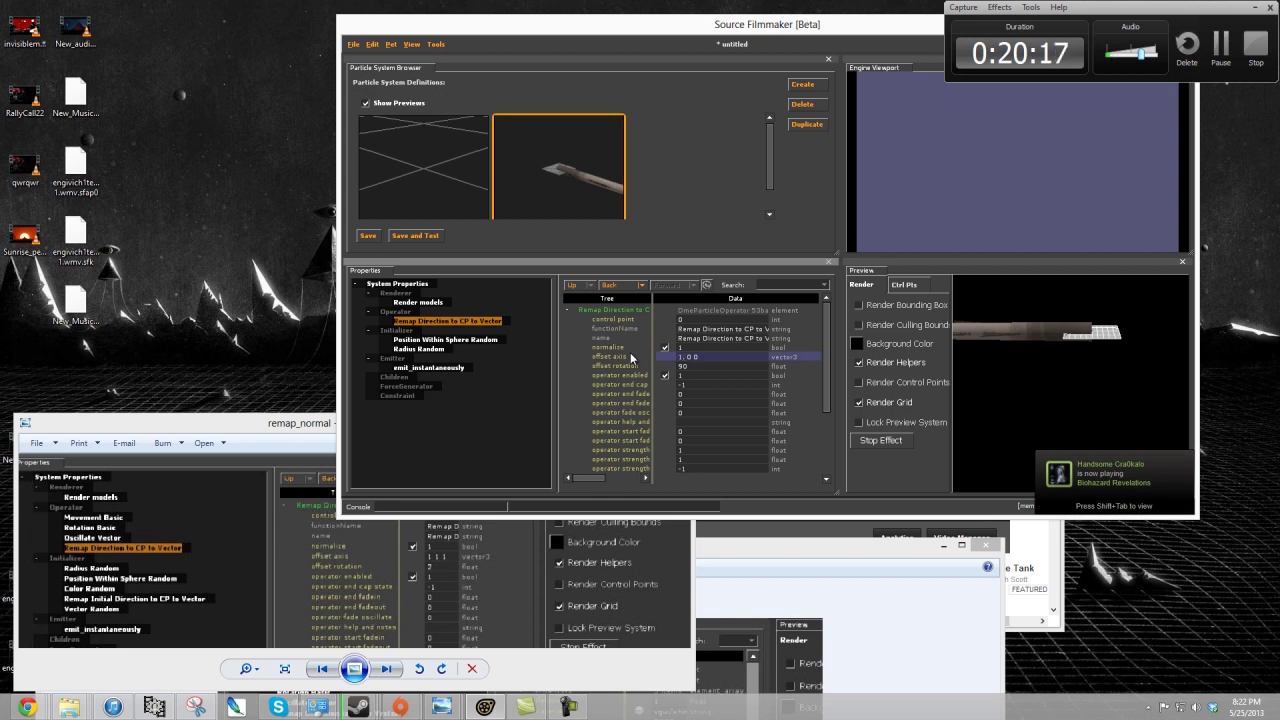
key("Return")
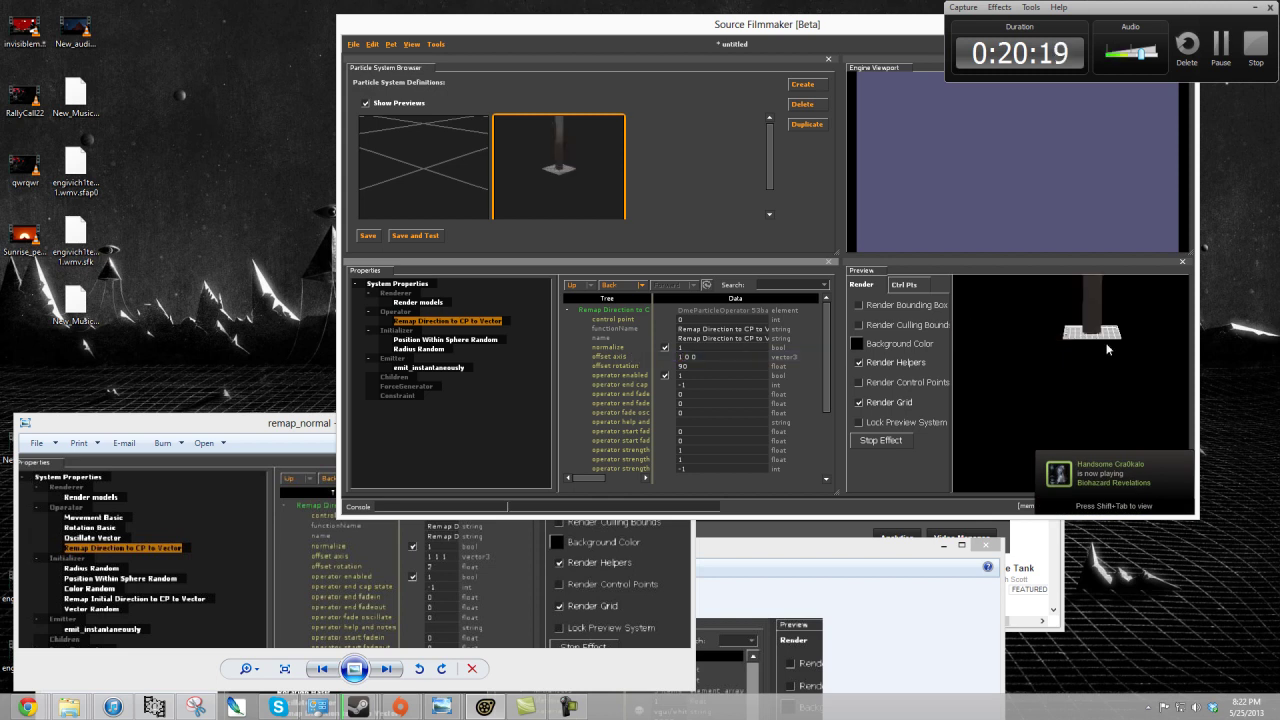
left_click(1071, 389)
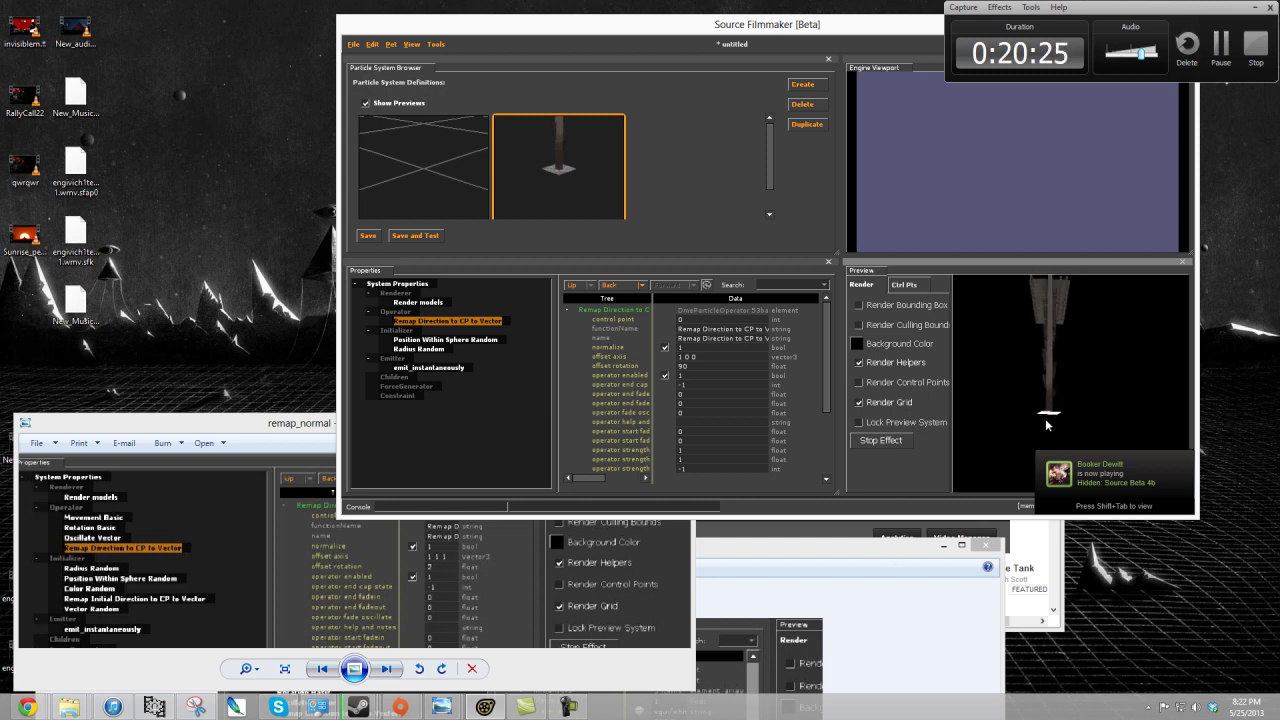
- Re-enable the Position Within Sphere Random initializer and examine from several angles whether the poles point outward from the sphere
left_click(445, 339)
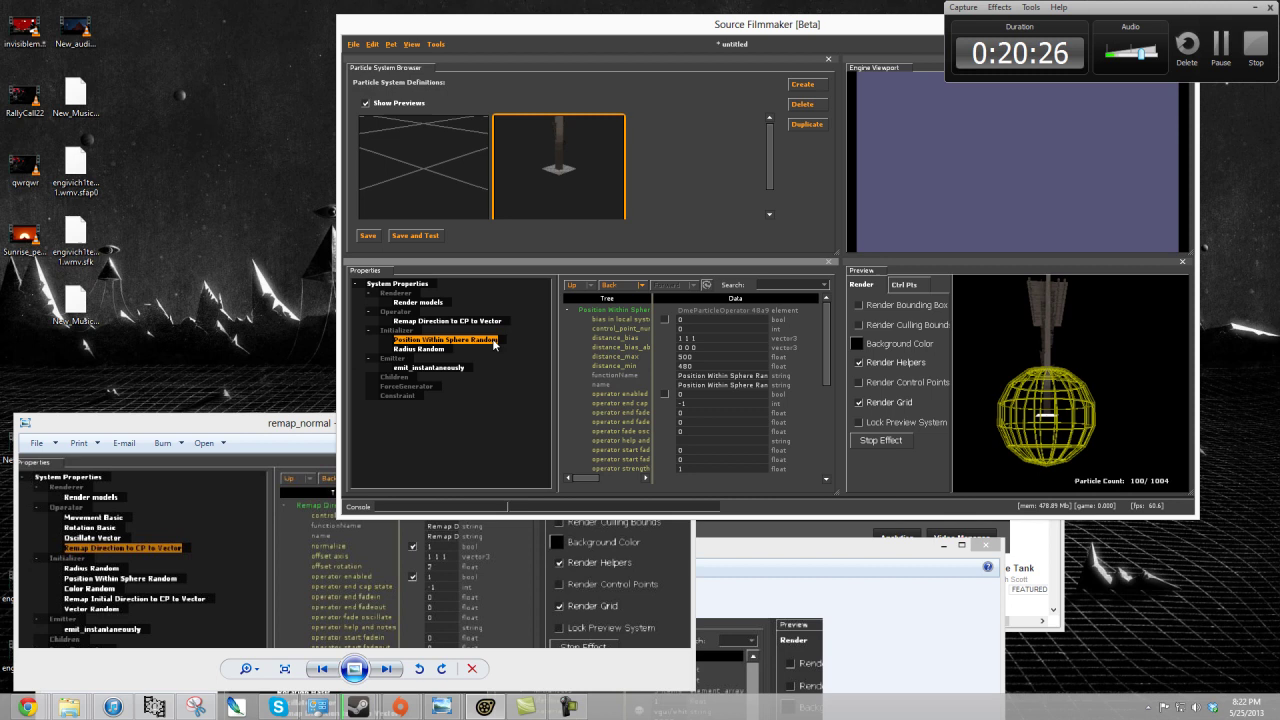
left_click(665, 394)
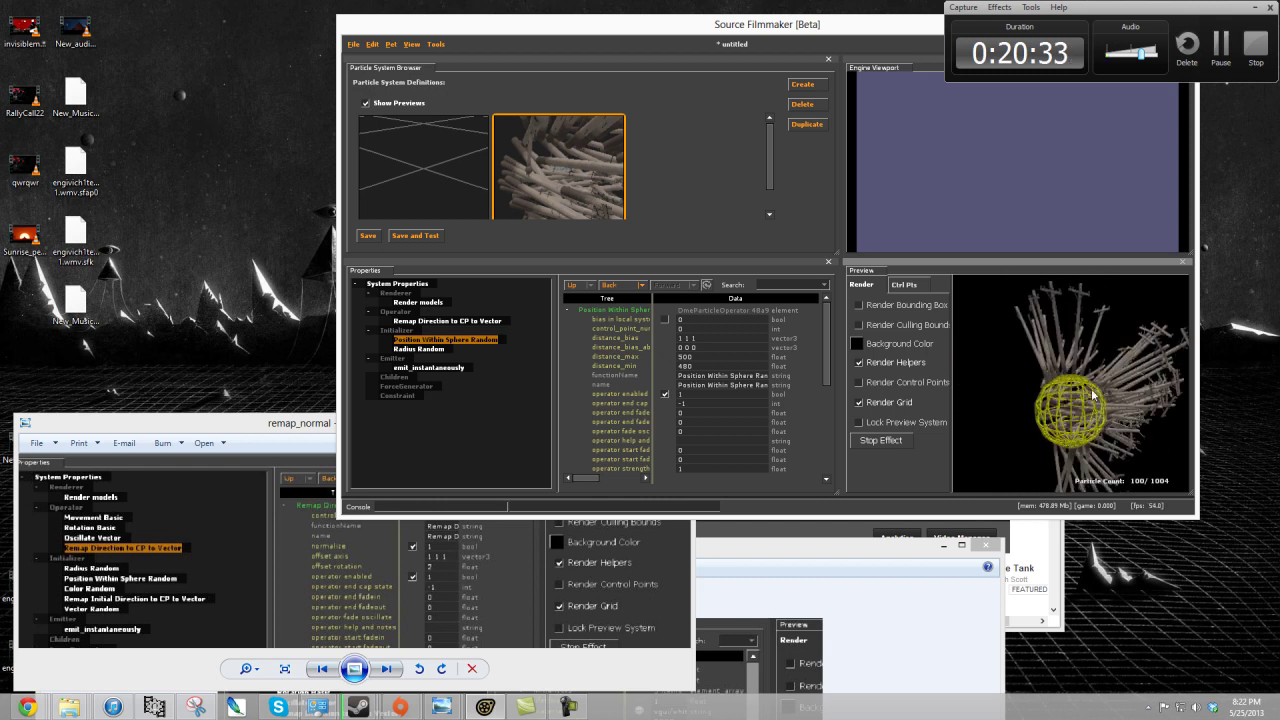
left_click_drag(1133, 391, 1070, 388)
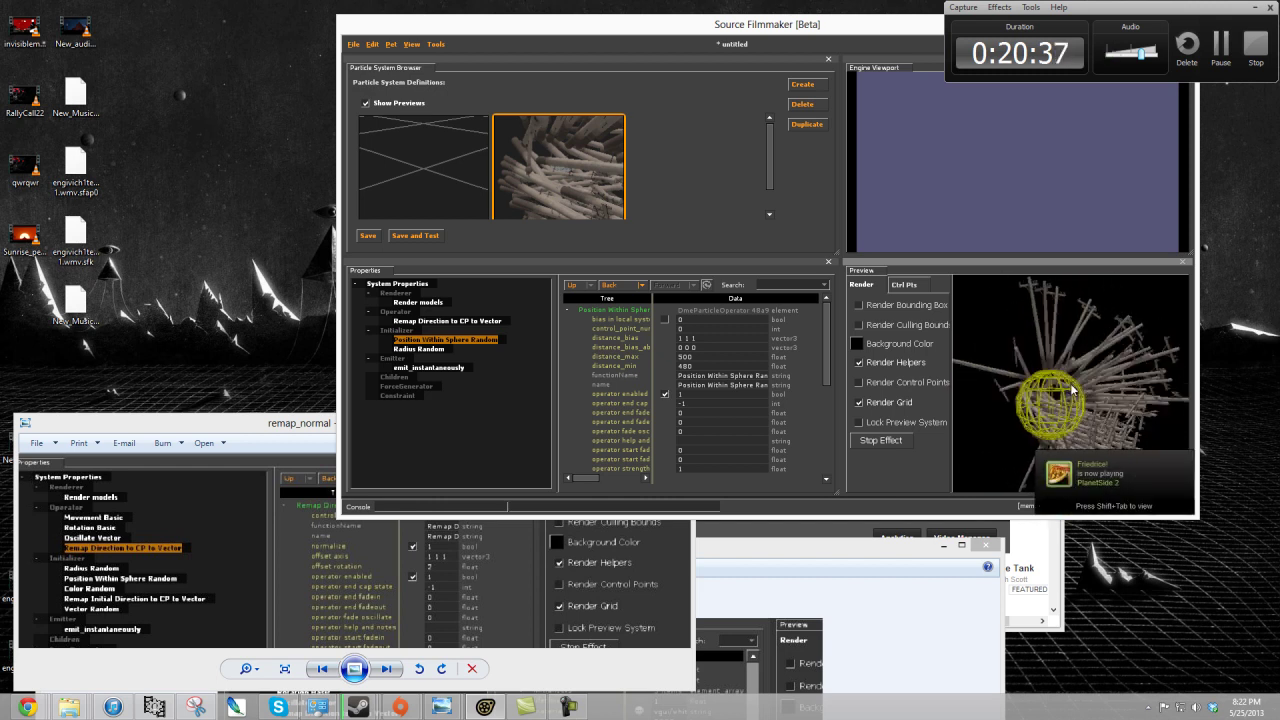
scroll(1071, 389, "up", 5)
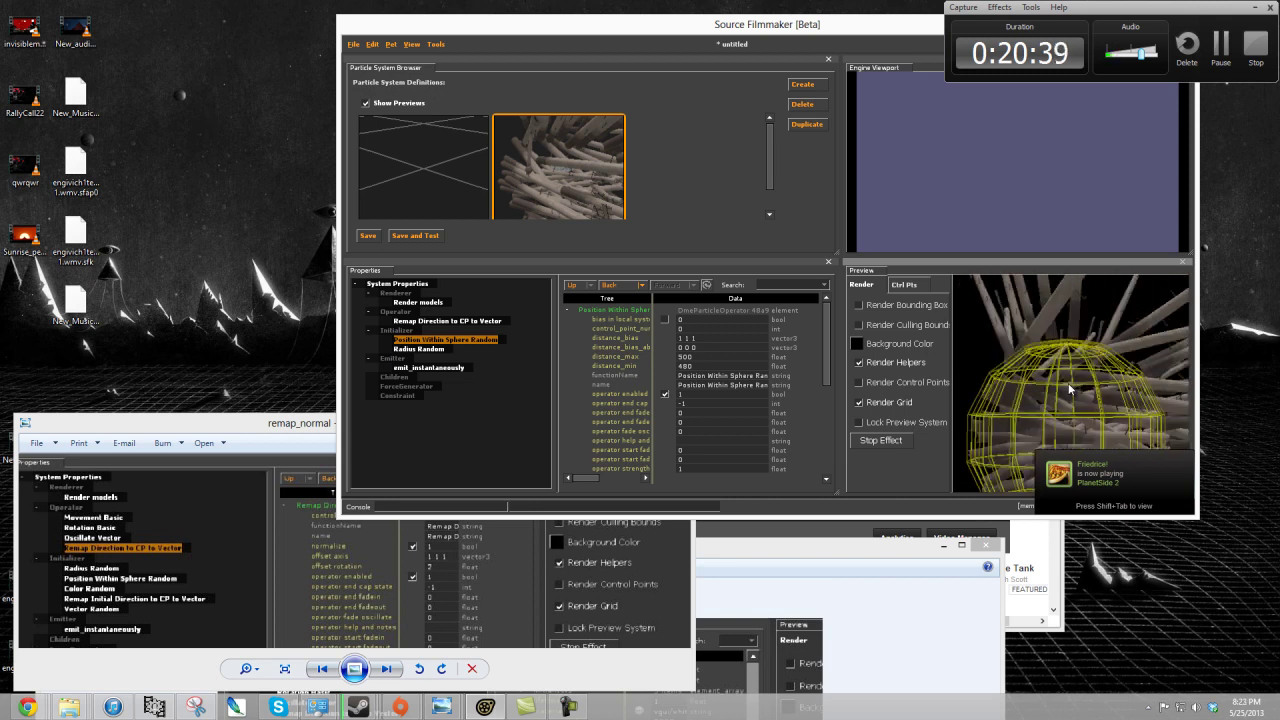
scroll(1071, 389, "down", 5)
scroll(1071, 391, "up", 3)
scroll(1071, 391, "down", 3)
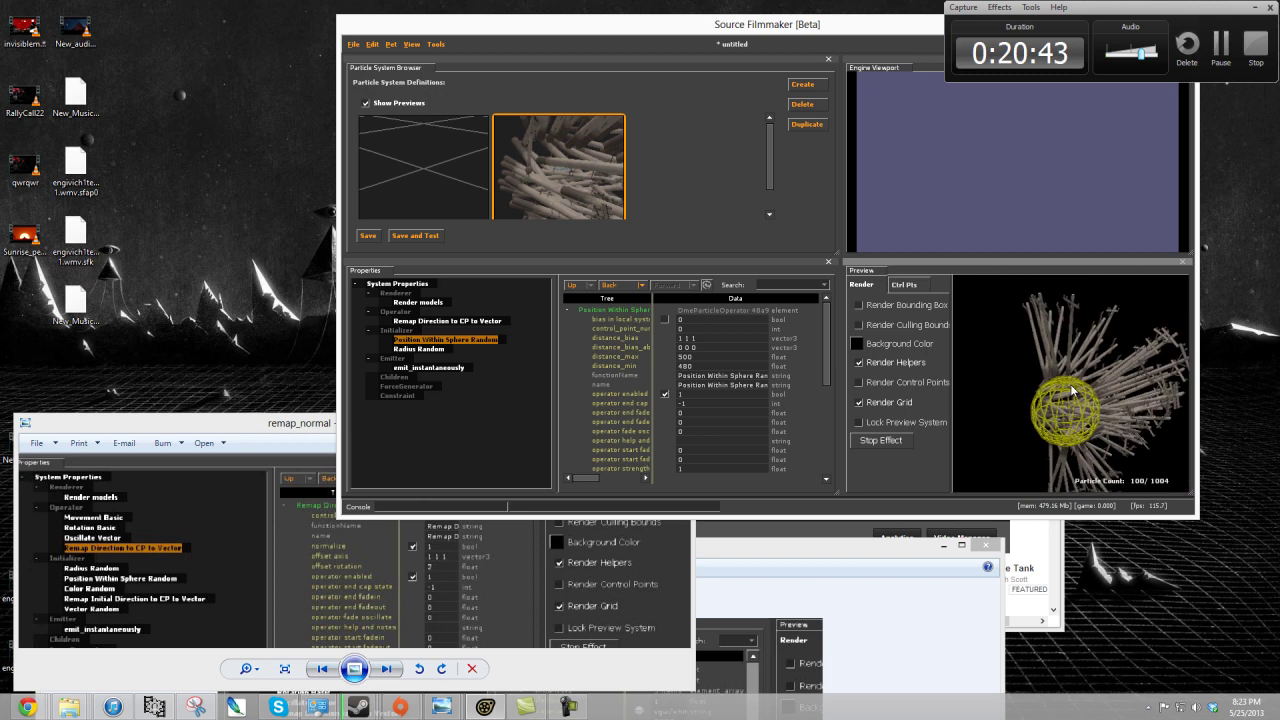
- Set the particle system's normal to 1 1 1 and its rotation to 6 in the System Properties
left_click_drag(1076, 382, 1071, 389)
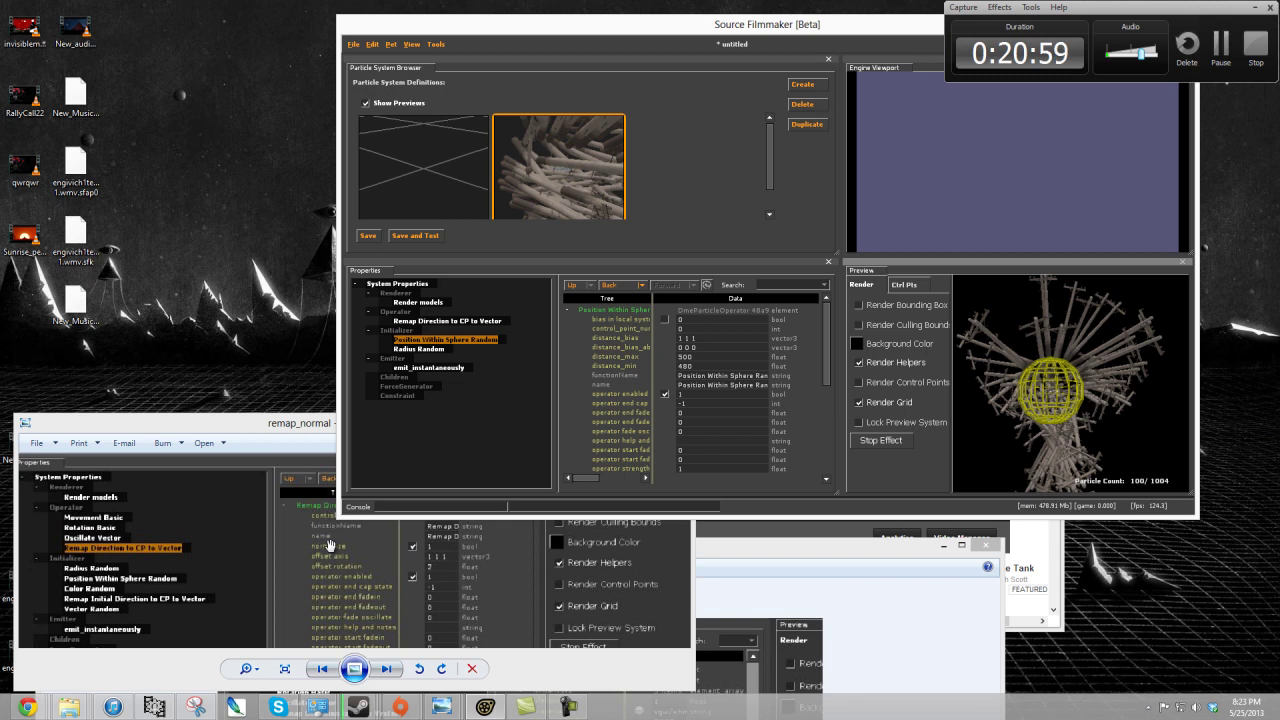
left_click(397, 284)
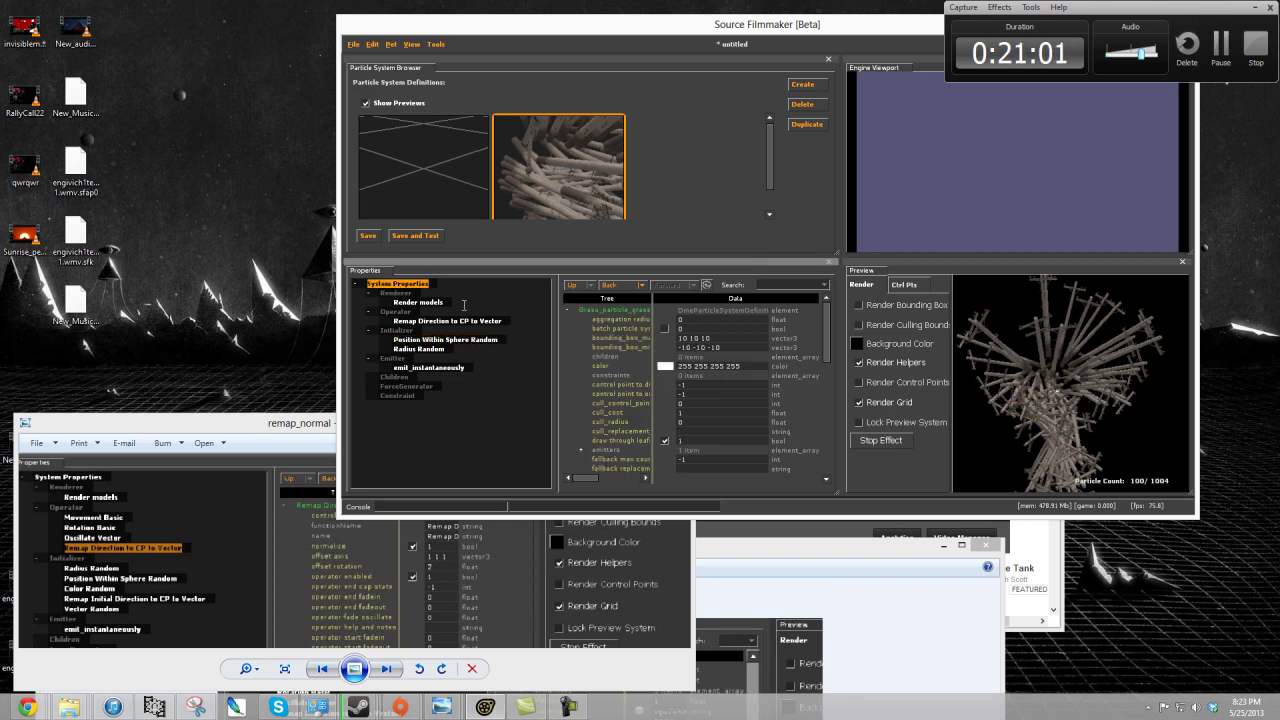
scroll(763, 431, "down", 5)
left_click(686, 394)
type("1 1 1")
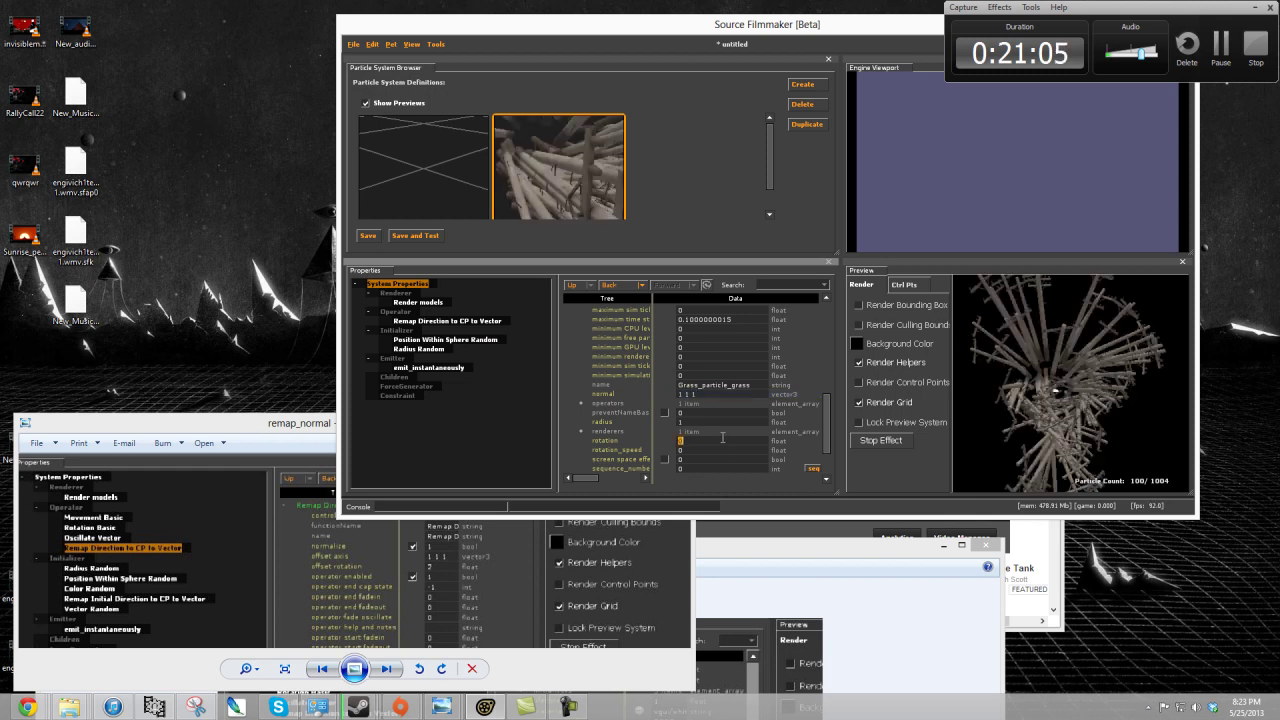
left_click(720, 440)
type("6")
left_click(885, 476)
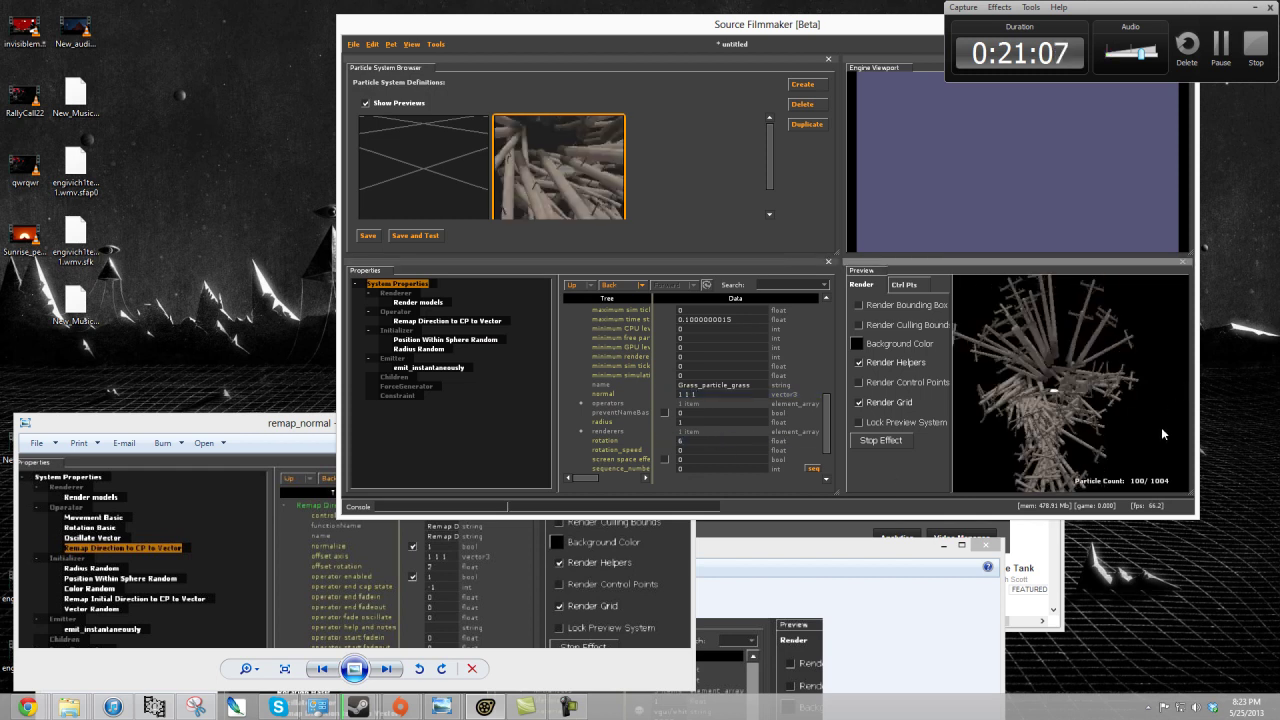
- Bring up the rotation_settings reference image beside the particle editor, and reselect the Grass_particle_grass system to inspect its preview
left_click(716, 568)
left_click_drag(766, 549, 811, 366)
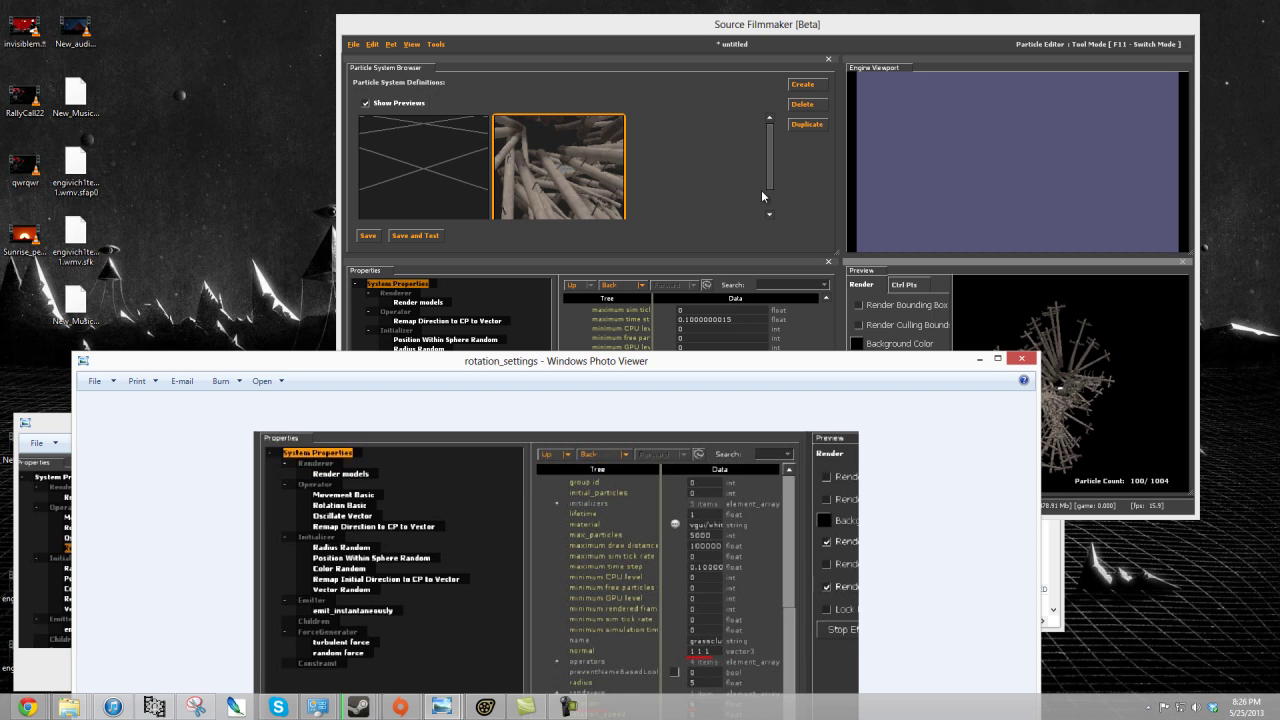
left_click(693, 153)
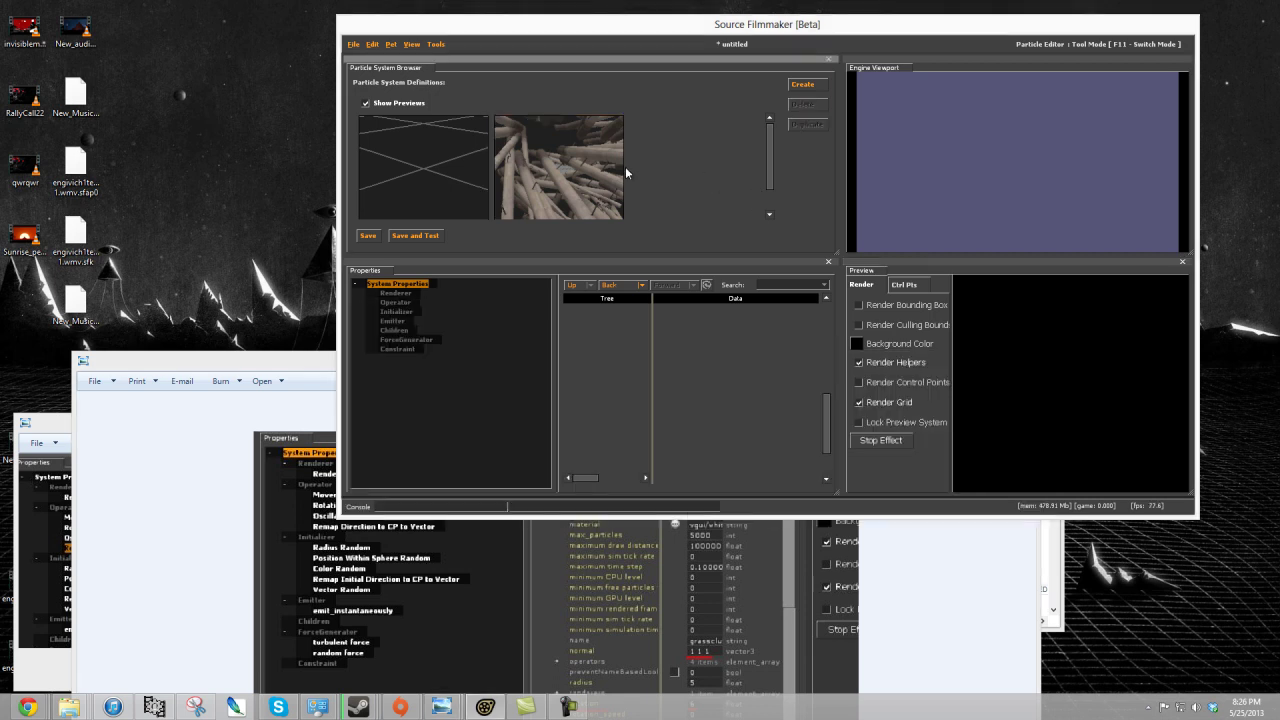
left_click(547, 168)
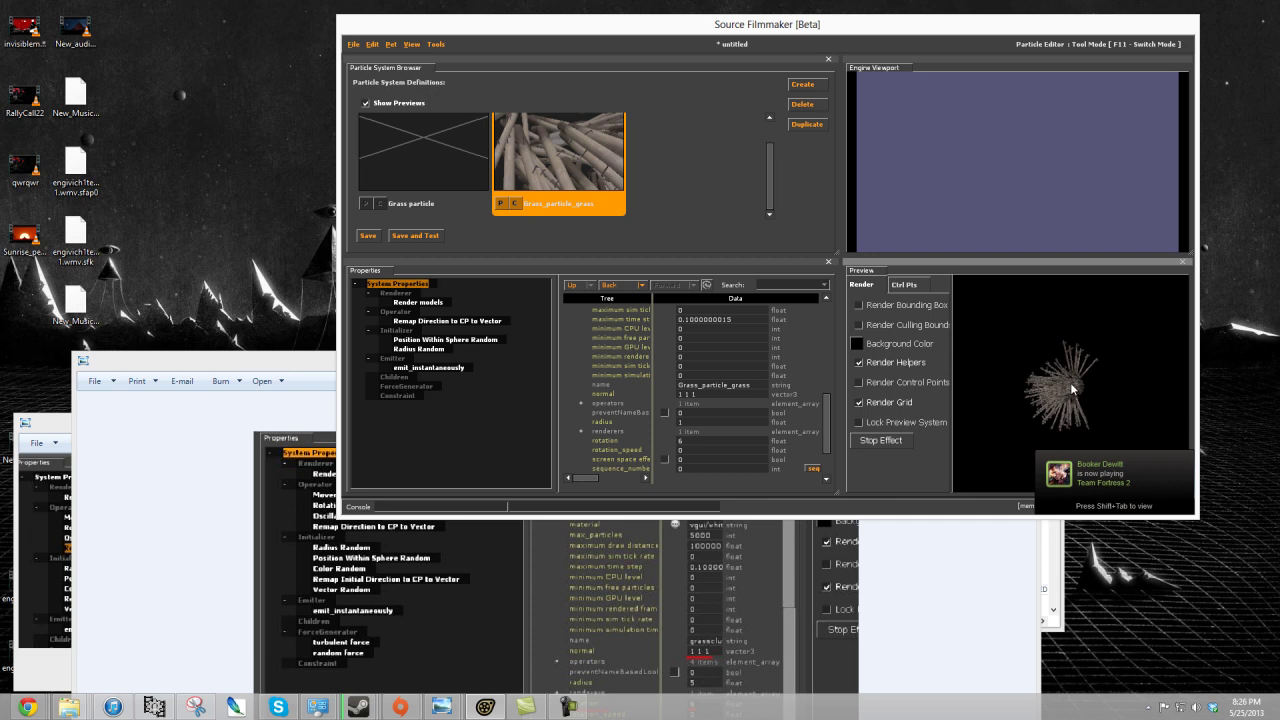
scroll(1140, 424, "up", 3)
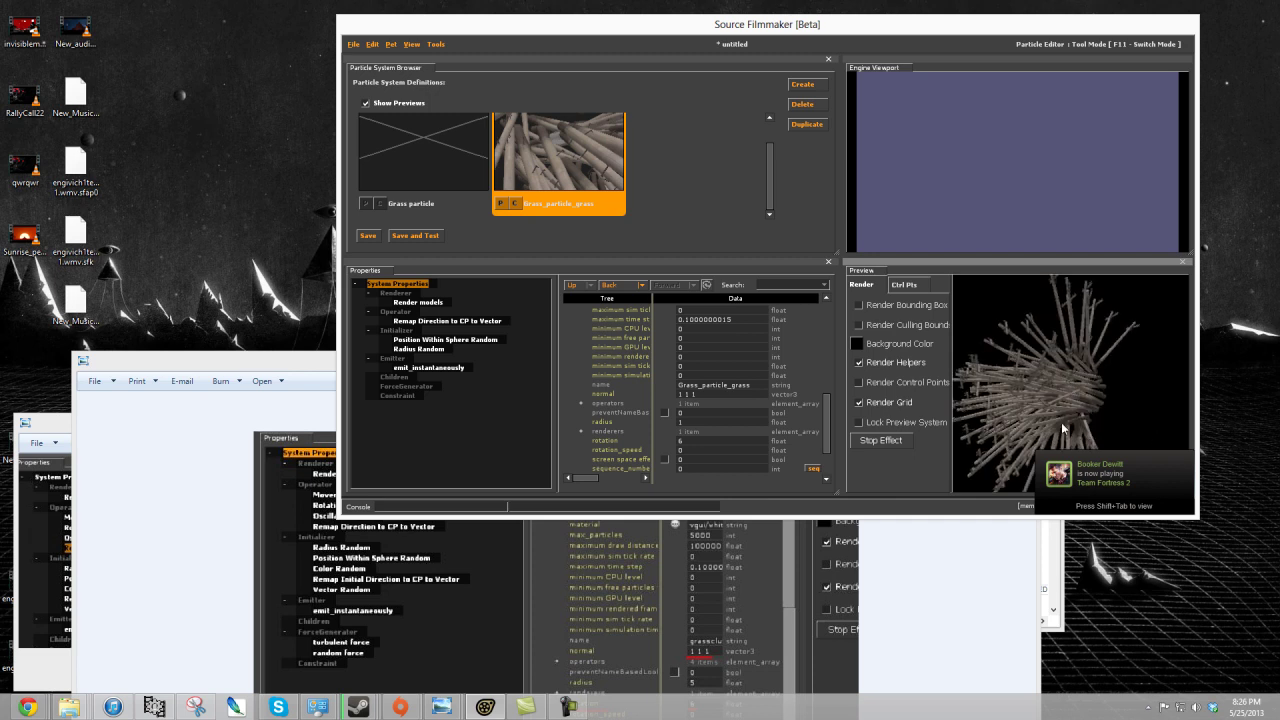
- Try normal vectors of 0 1 0 and 1 0 0 for the particle system, and reset its rotation to 0
left_click(735, 393)
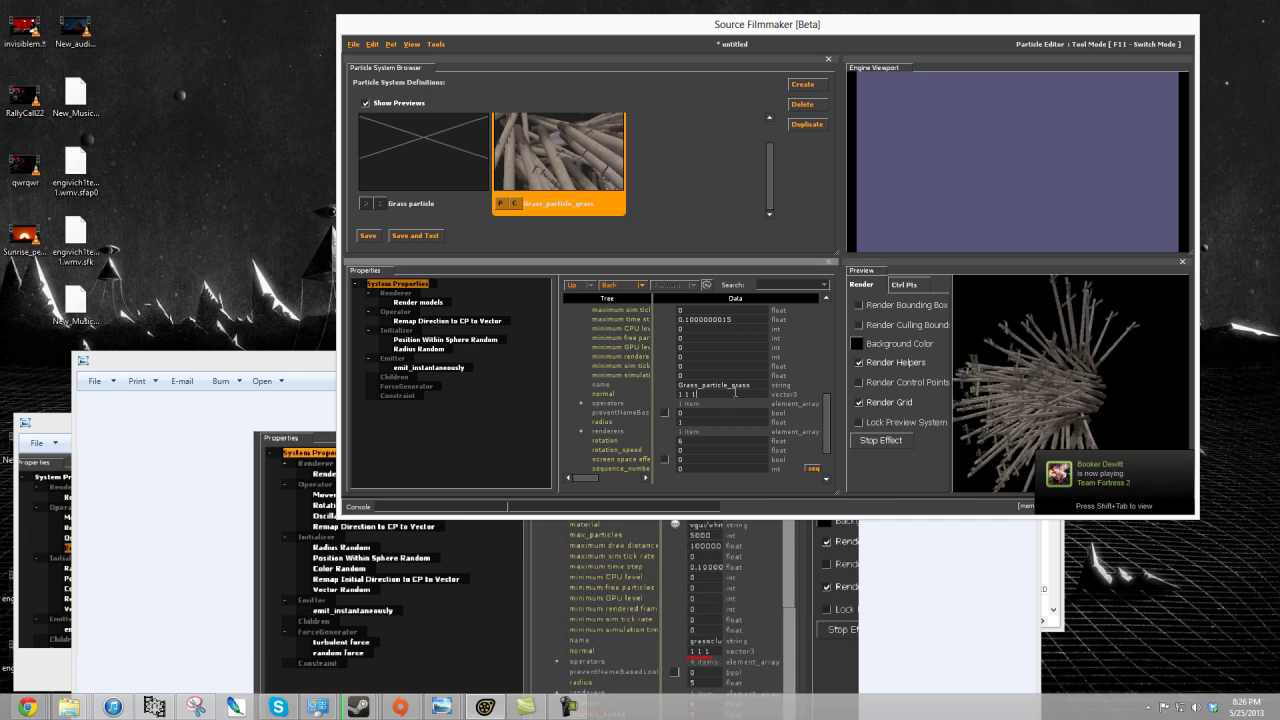
type("0 1 0")
key("Return")
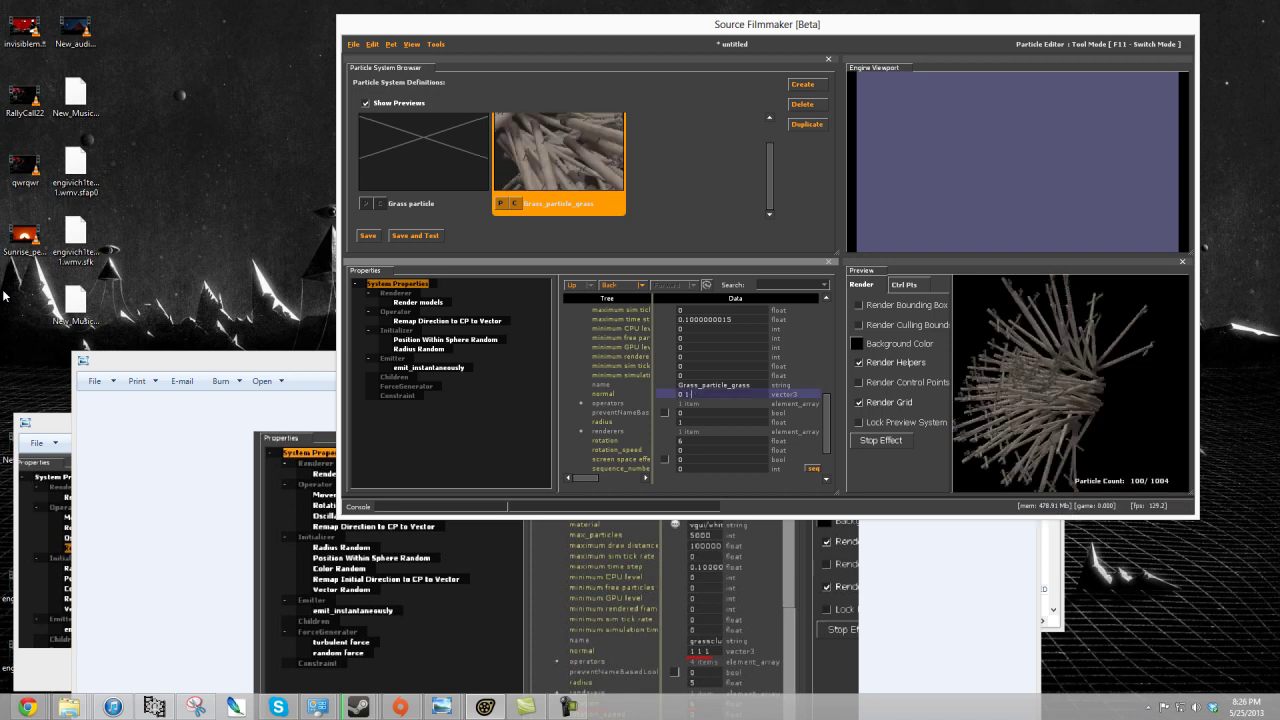
type("0")
key("Return")
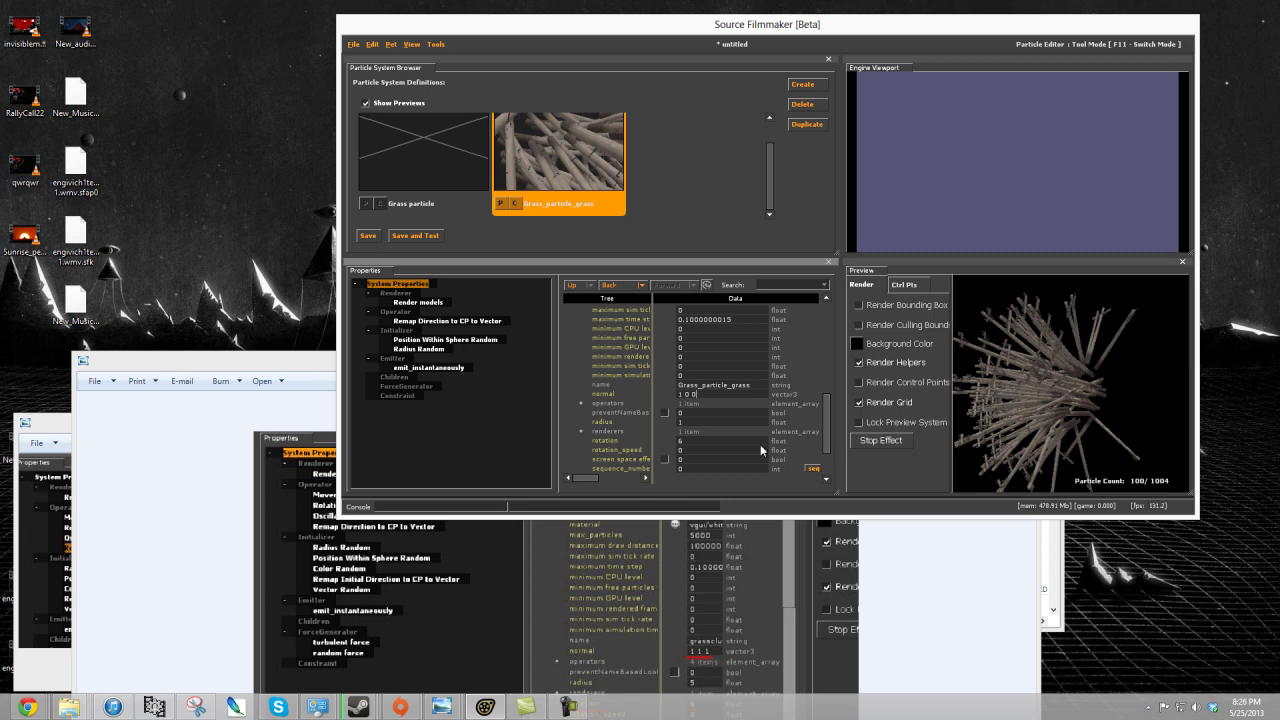
key("Return")
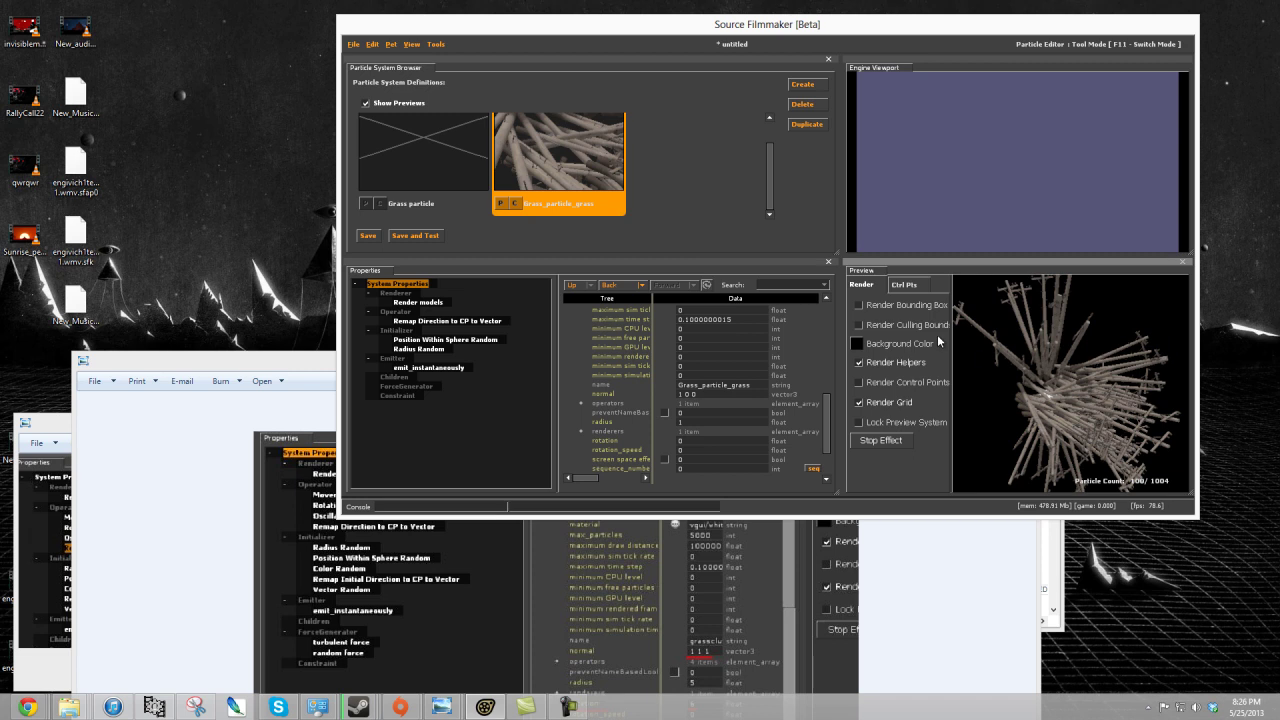
- Set the particle system's normal vector to 0 0 0
left_click(715, 397)
type("0")
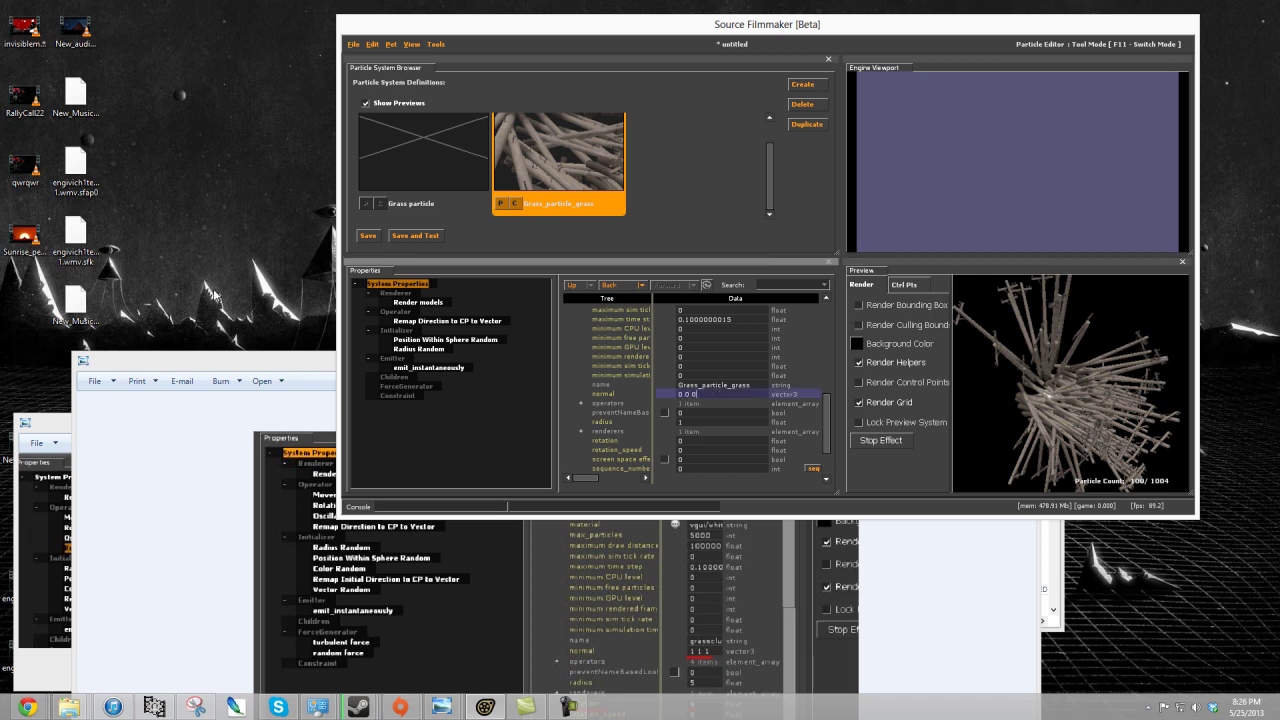
type(" 0 0")
key("Return")
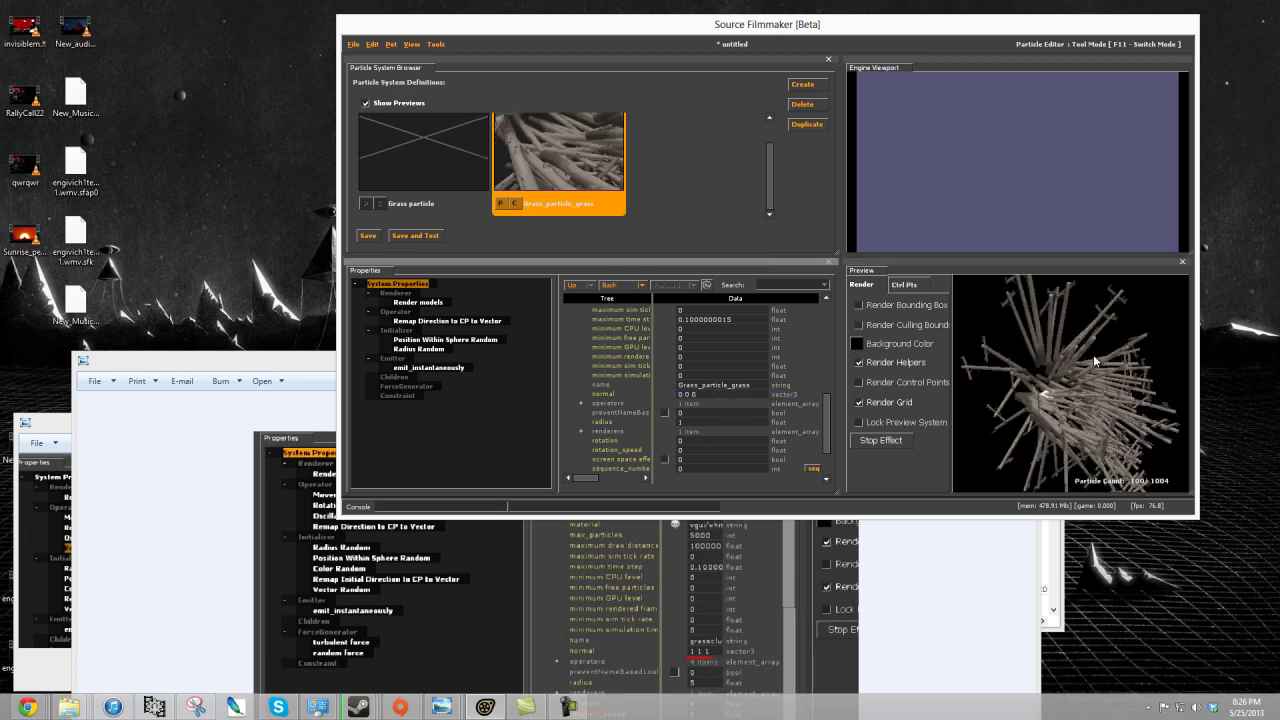
- Change the middle component of the particle system's normal to -1, giving 0 -1 0
double_click(709, 396)
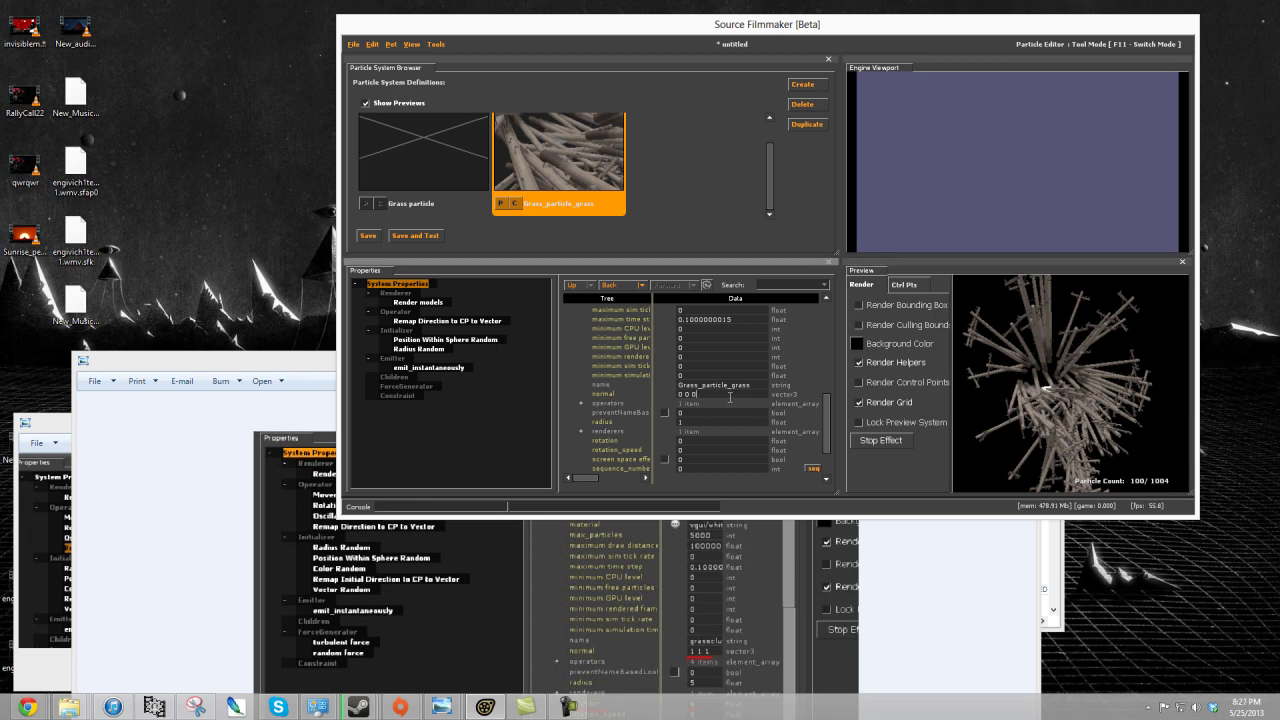
left_click(686, 395)
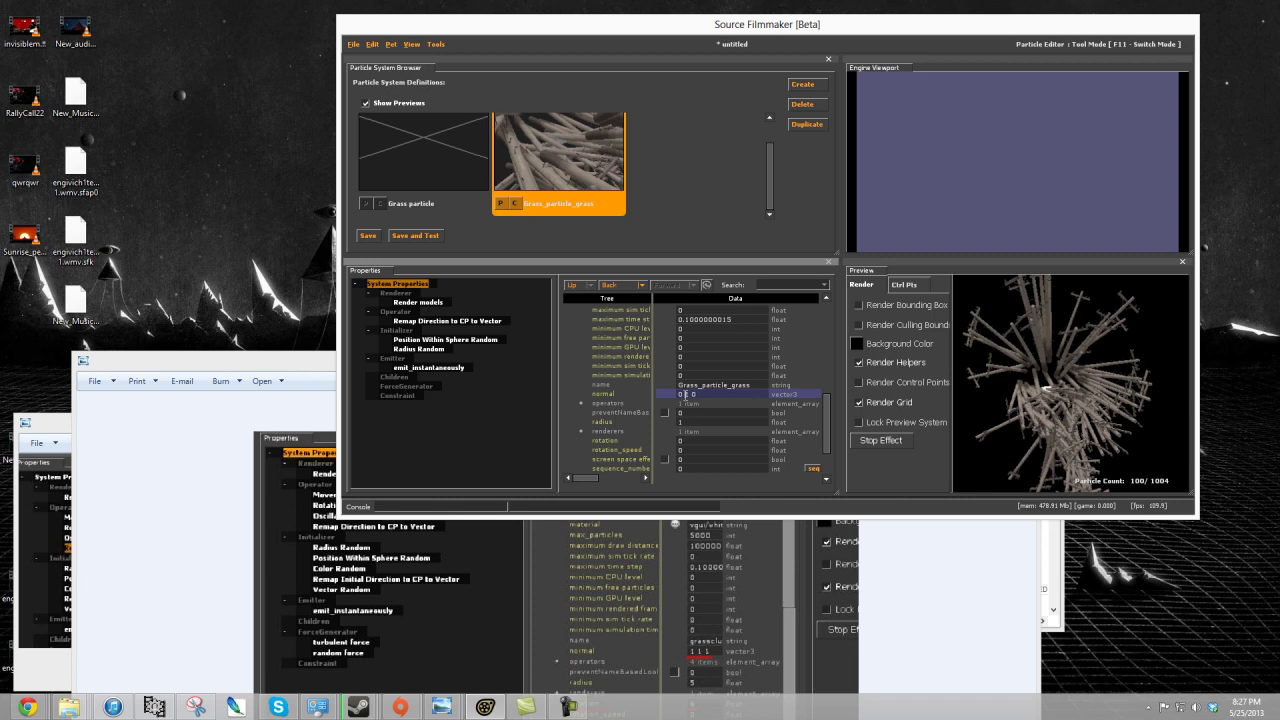
type("-1")
key("Return")
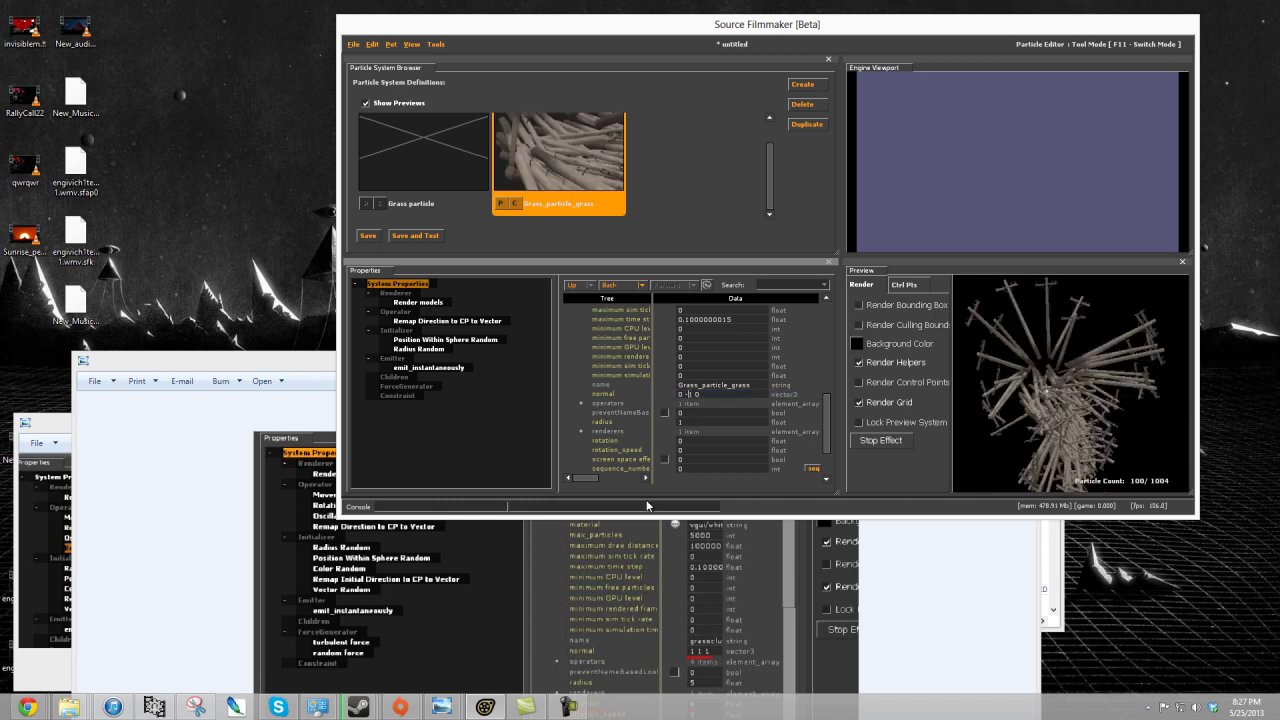
- Set the offset rotation of the Remap Direction to CP to Vector operator to 2 and check the preview
left_click(490, 320)
left_click(491, 321)
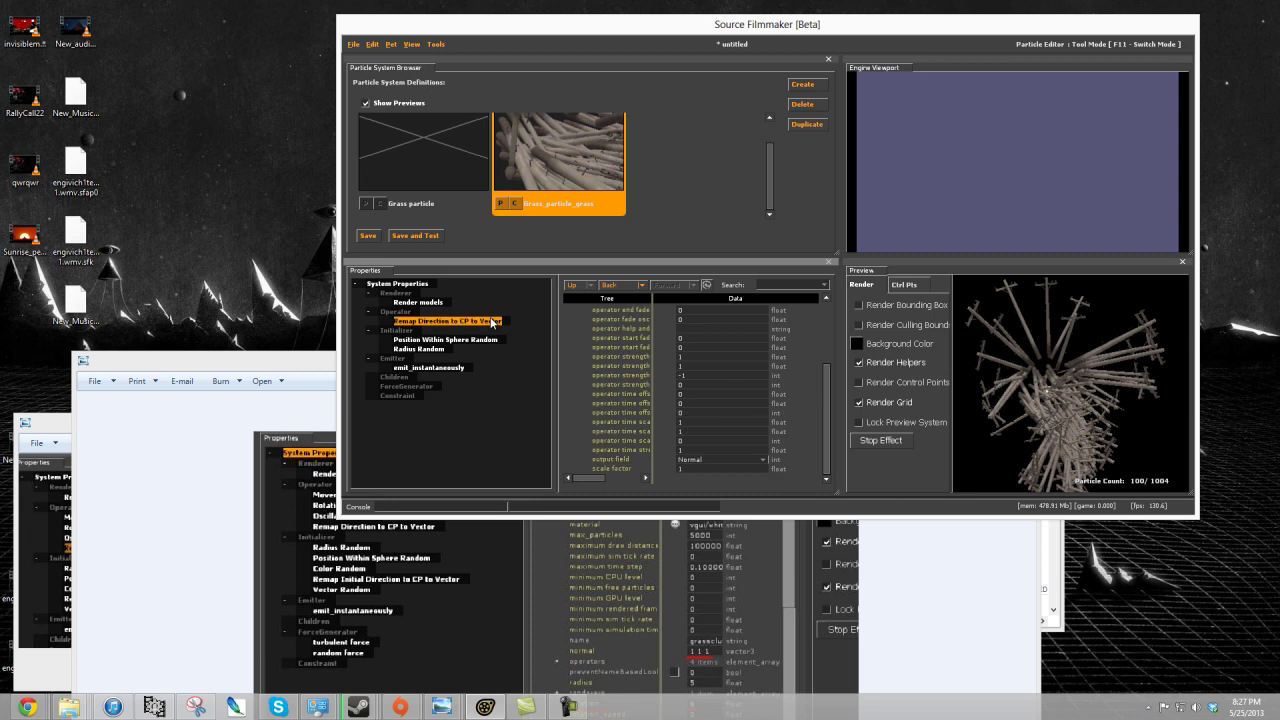
scroll(743, 421, "up", 3)
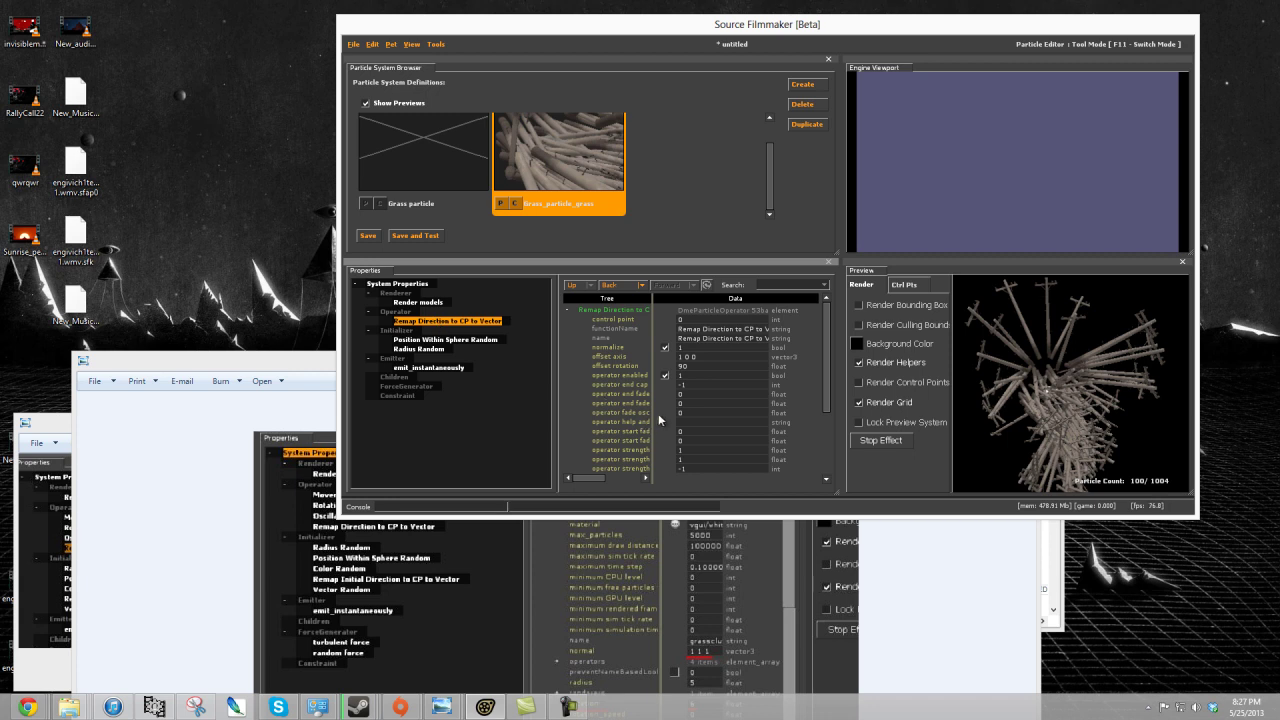
left_click_drag(652, 411, 646, 410)
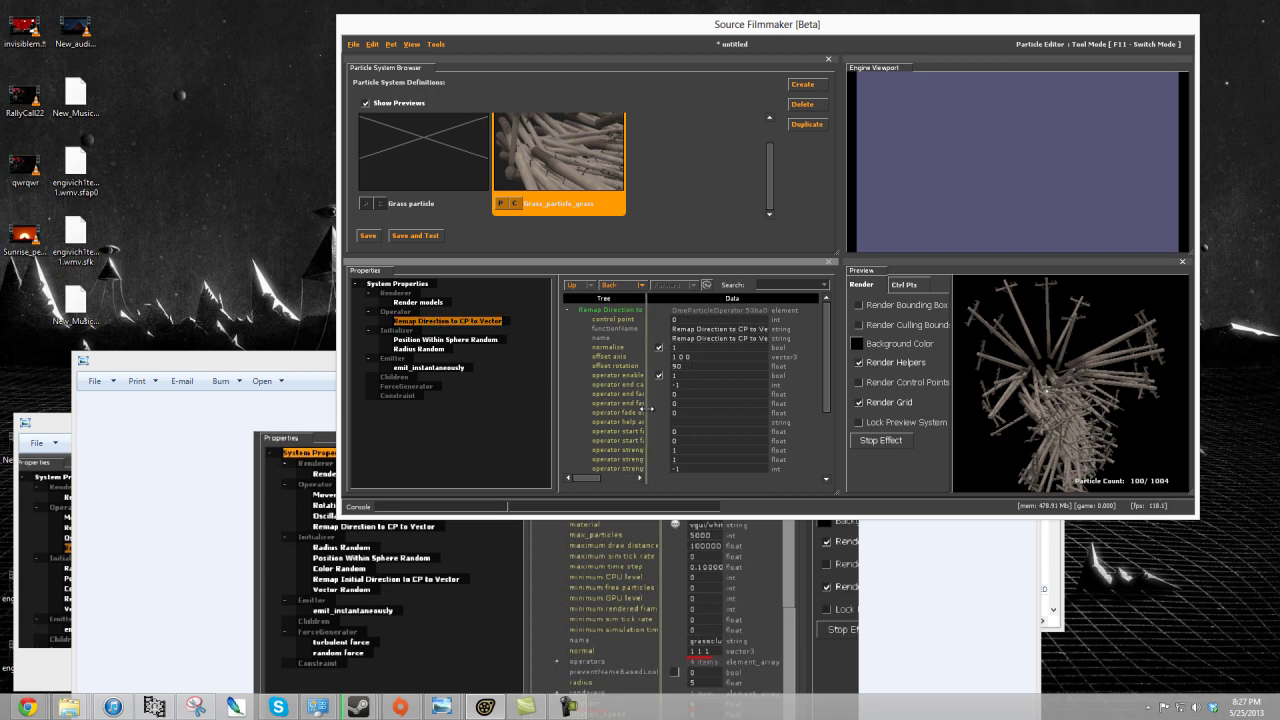
key("Return")
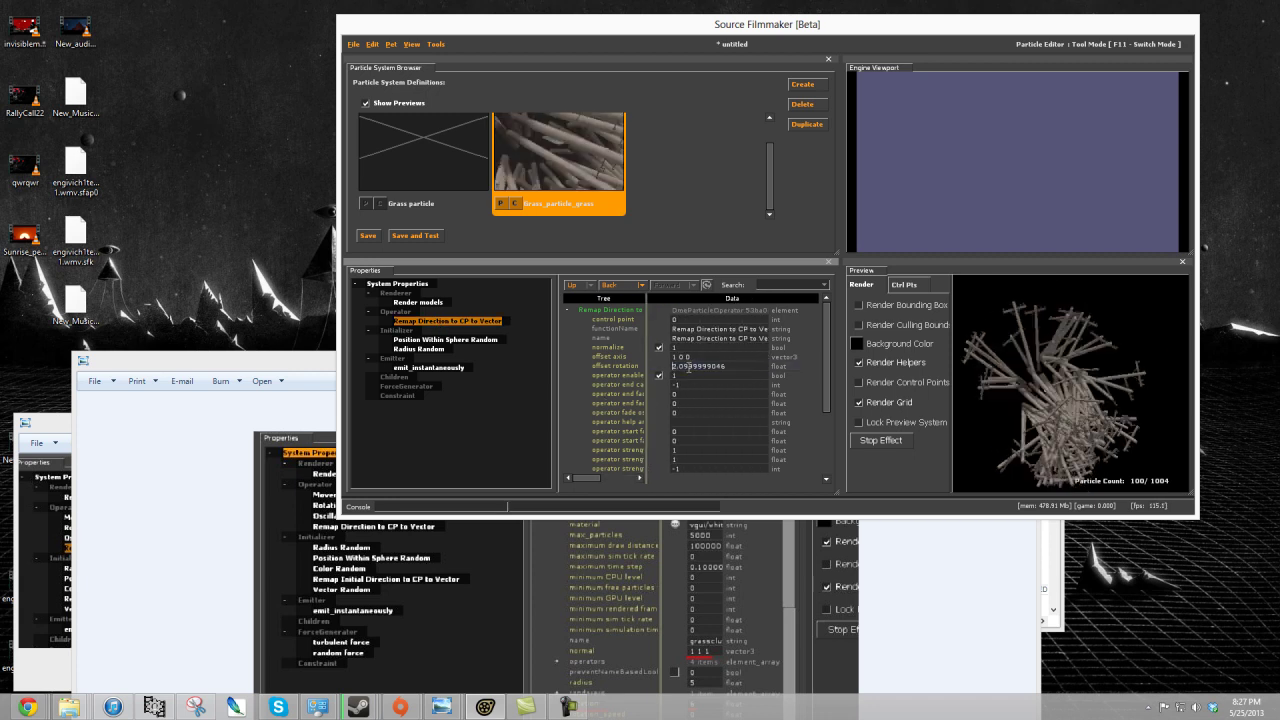
double_click(688, 367)
type("2")
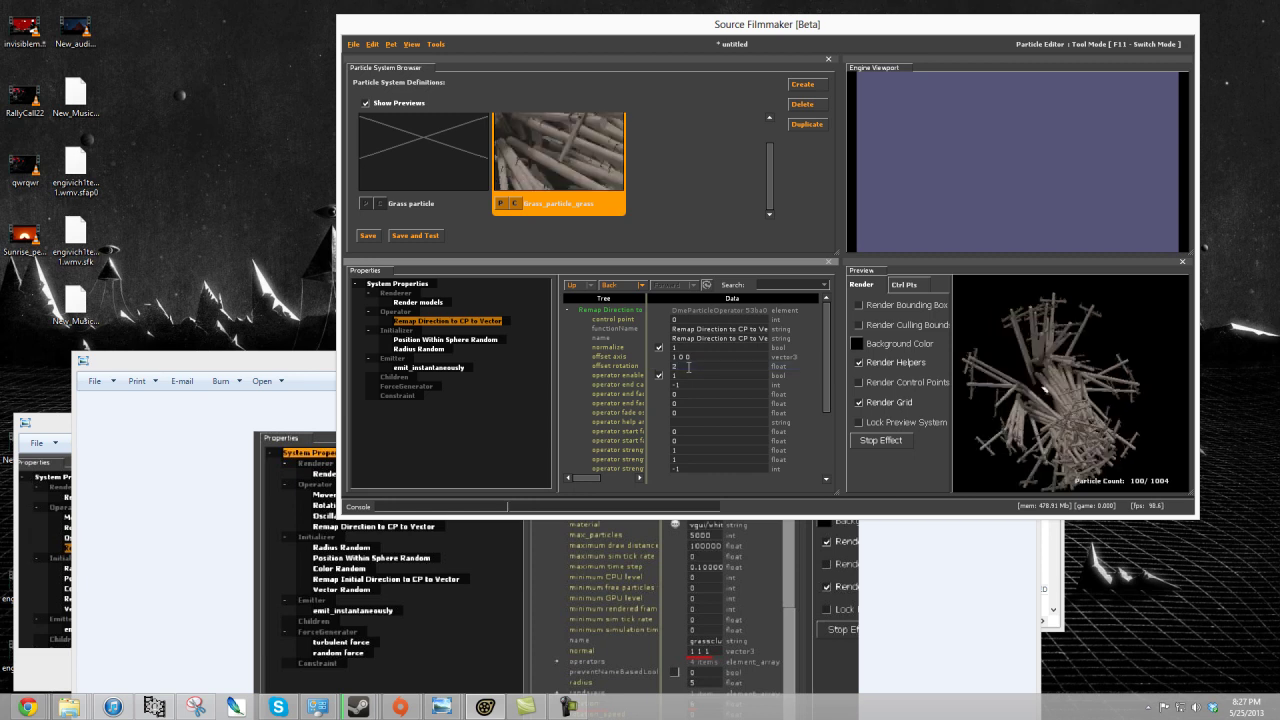
left_click(1073, 390)
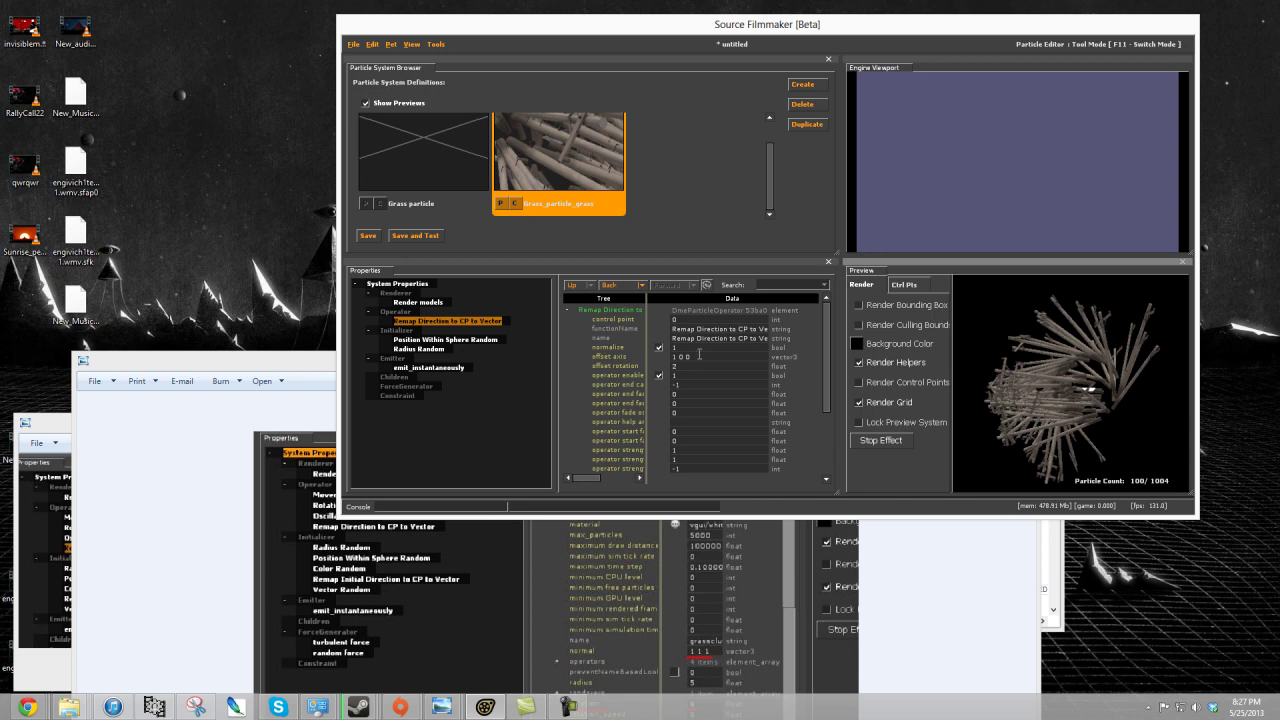
- Set the offset axis of the Remap Direction to CP to Vector operator to 1 0 1
left_click(730, 362)
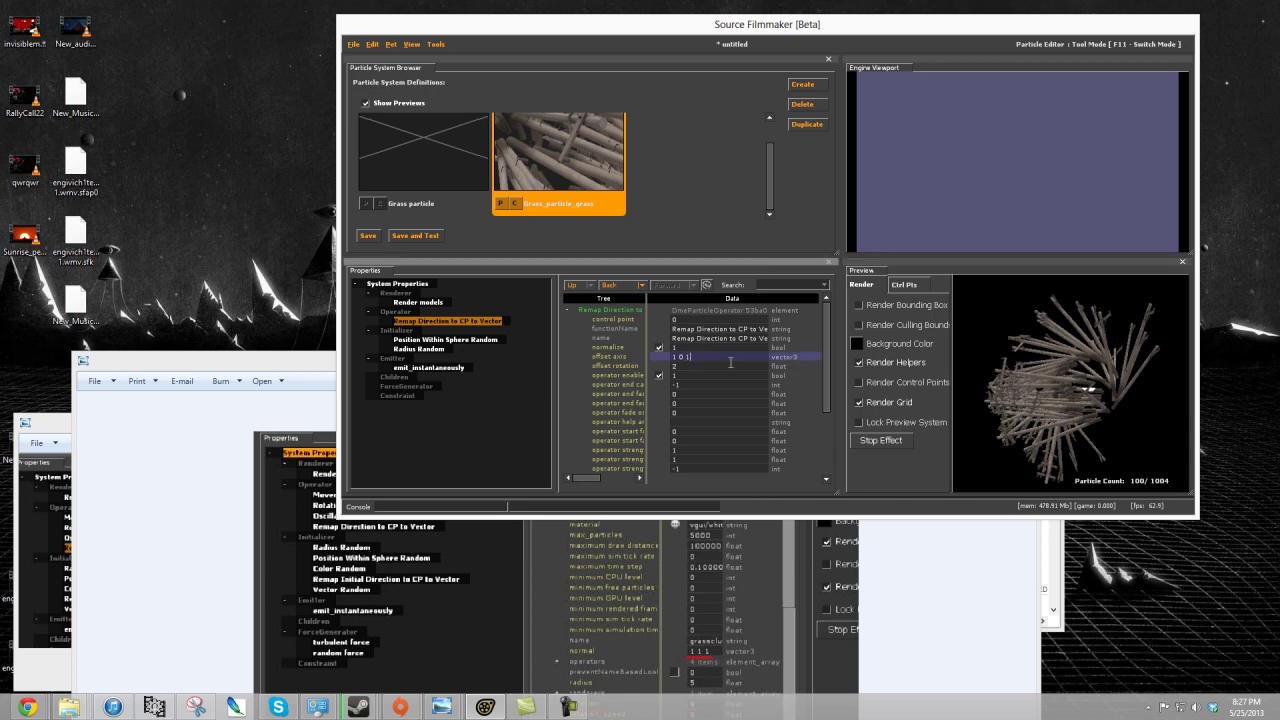
key("BackSpace")
type("1")
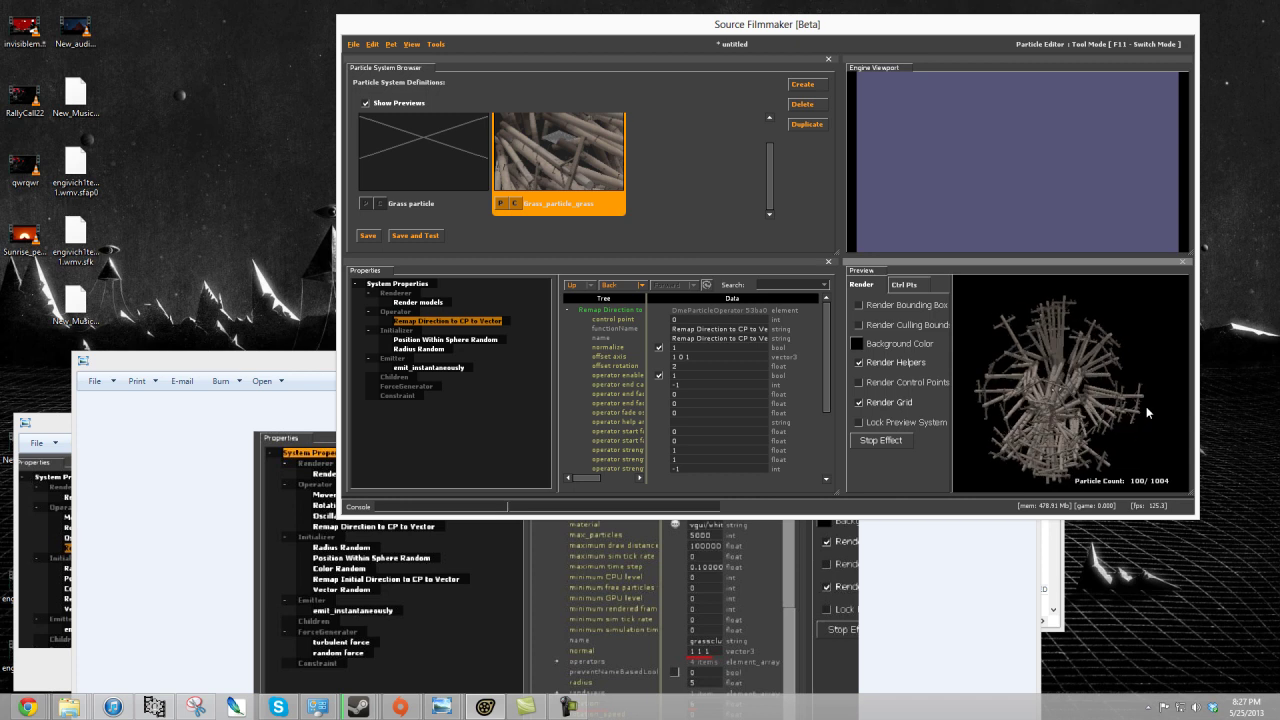
- Add a Rotation Basic operator to the particle system and widen the property name column to read its settings
right_click(411, 314)
left_click(430, 354)
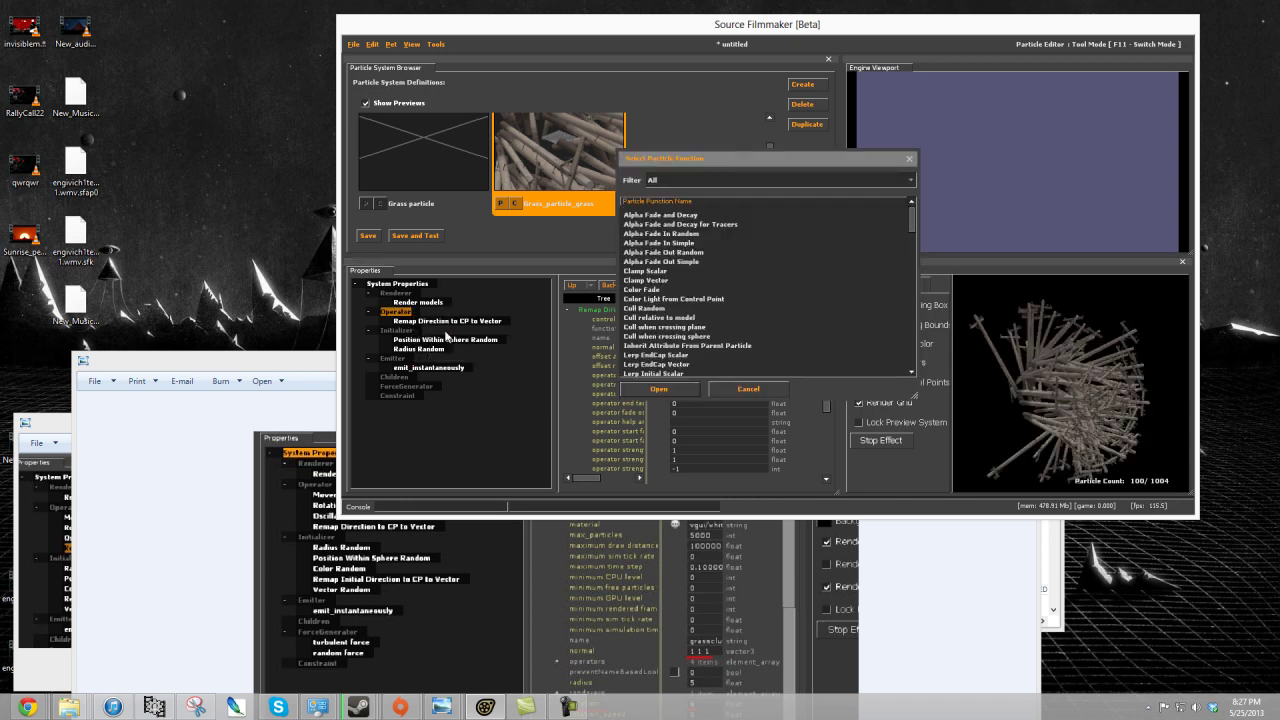
scroll(680, 296, "down", 10)
scroll(670, 292, "down", 15)
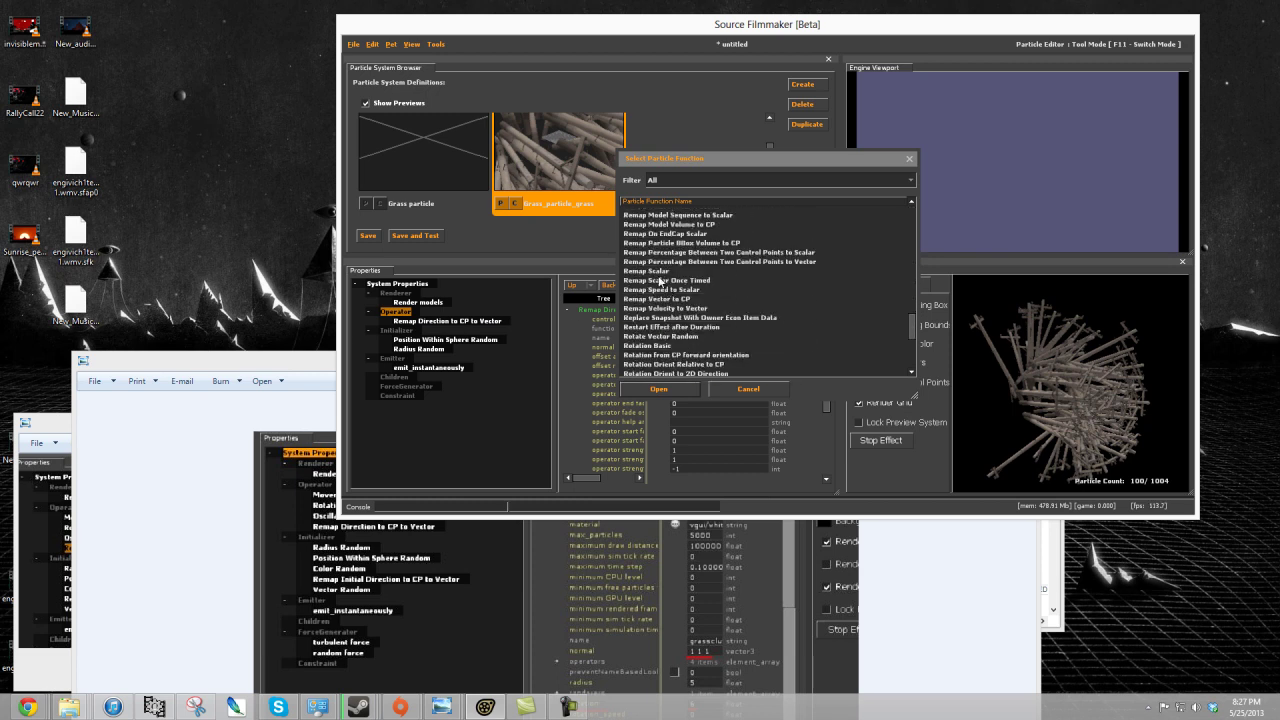
left_click(662, 346)
left_click(672, 389)
left_click_drag(1147, 430, 1125, 404)
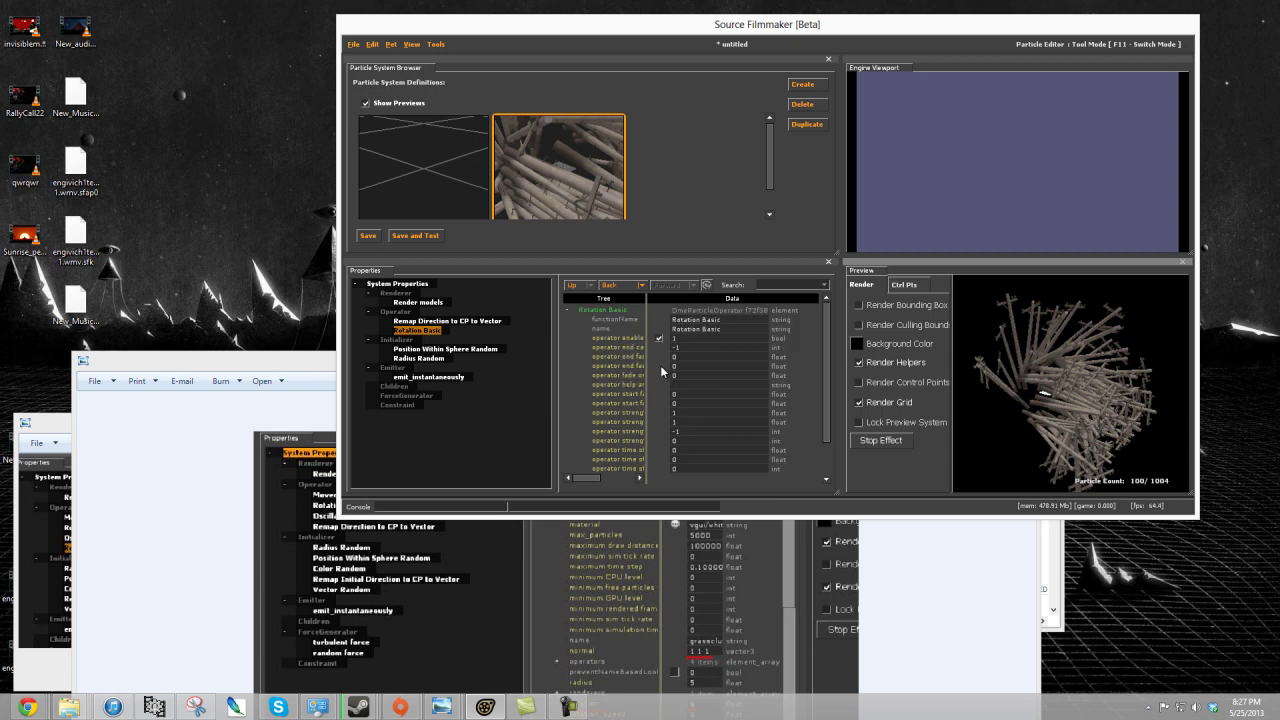
left_click_drag(648, 367, 684, 368)
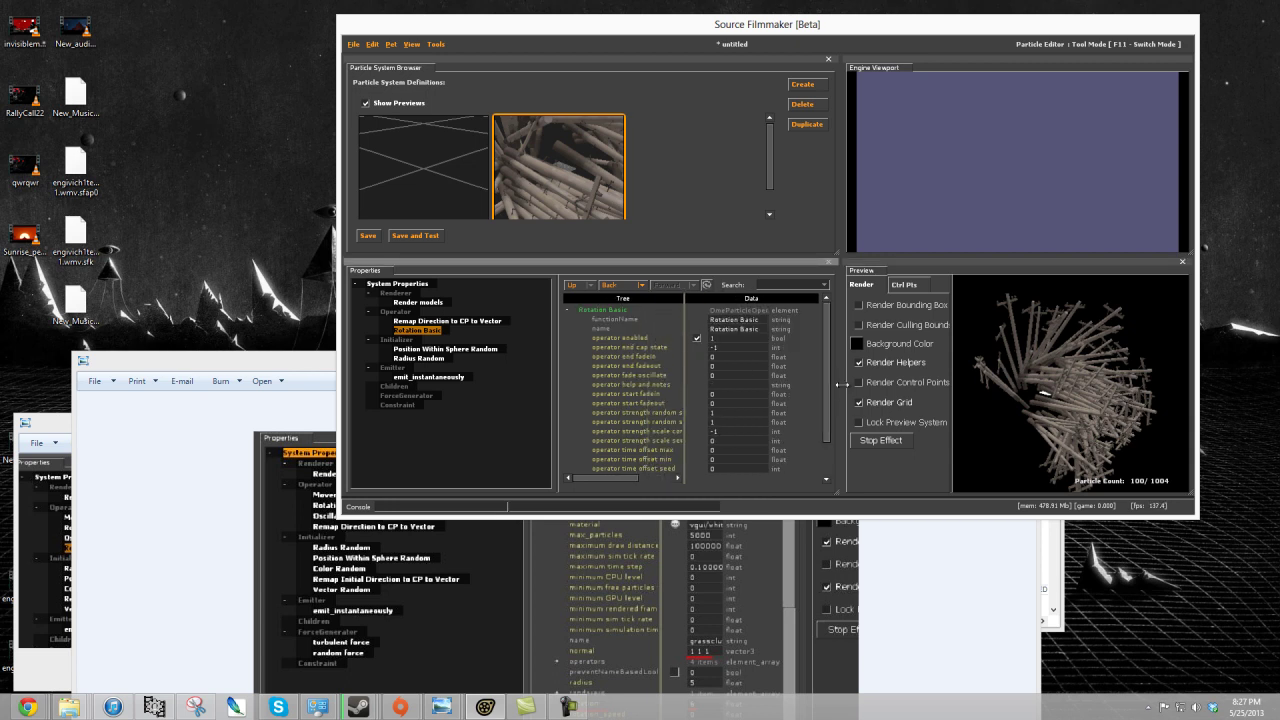
- Disable the Remap Direction to CP to Vector operator and inspect the particles in the preview
left_click_drag(458, 28, 186, 66)
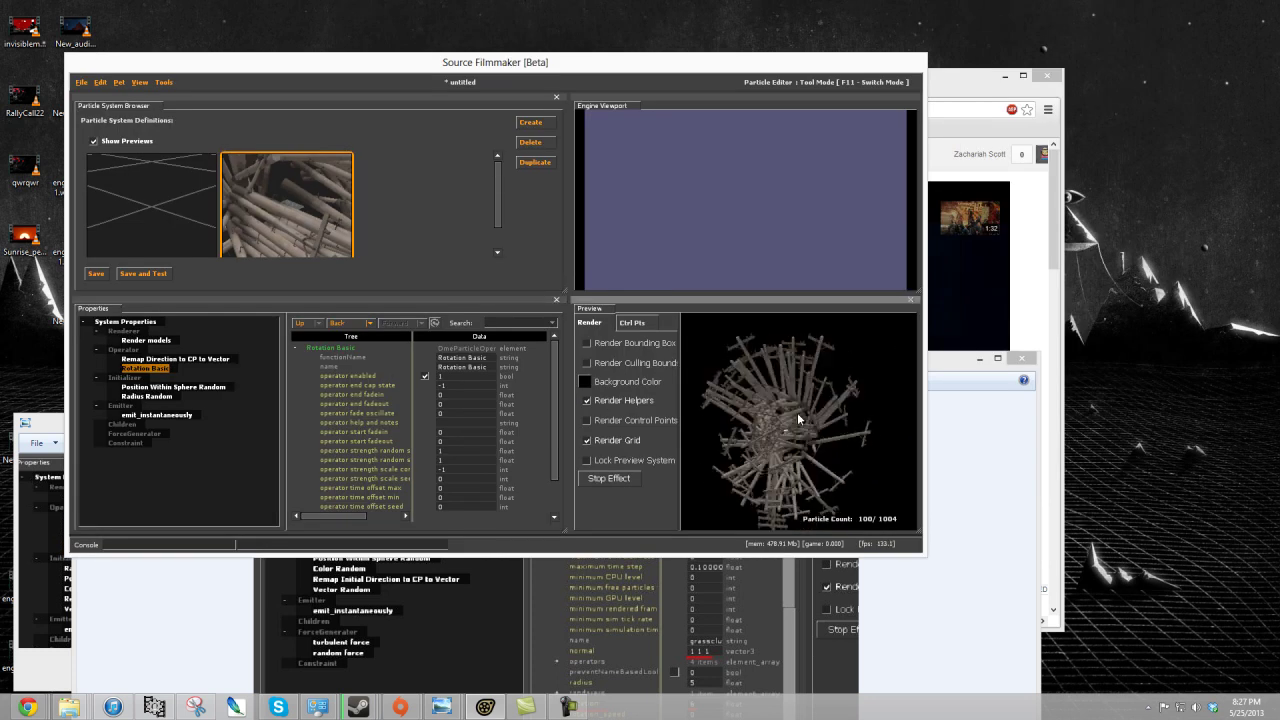
left_click(141, 358)
left_click(426, 414)
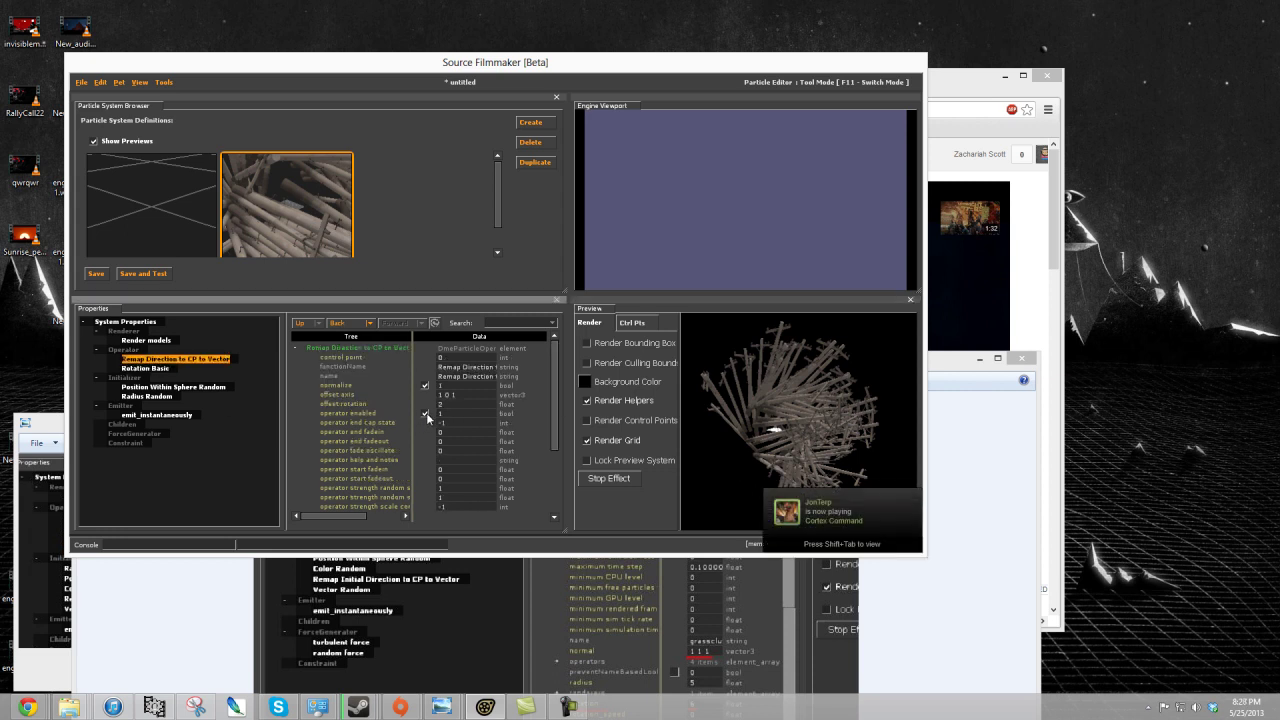
scroll(815, 432, "up", 4)
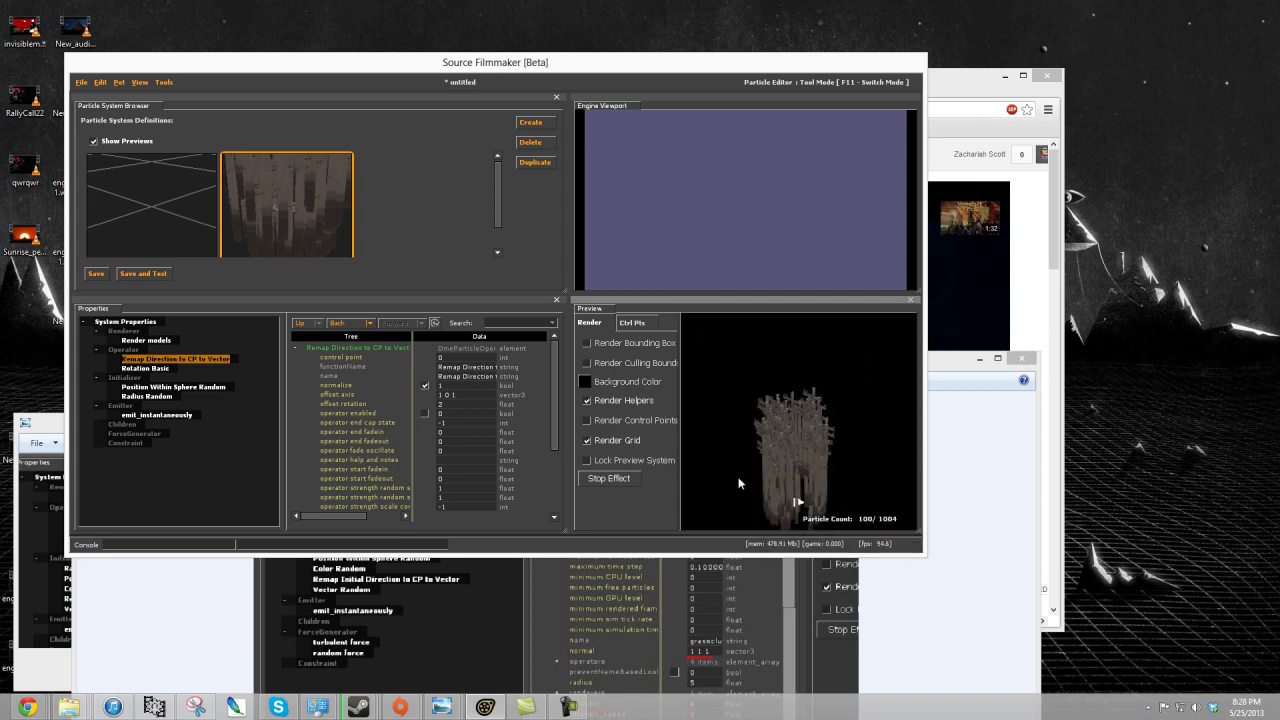
right_click(124, 378)
left_click(128, 384)
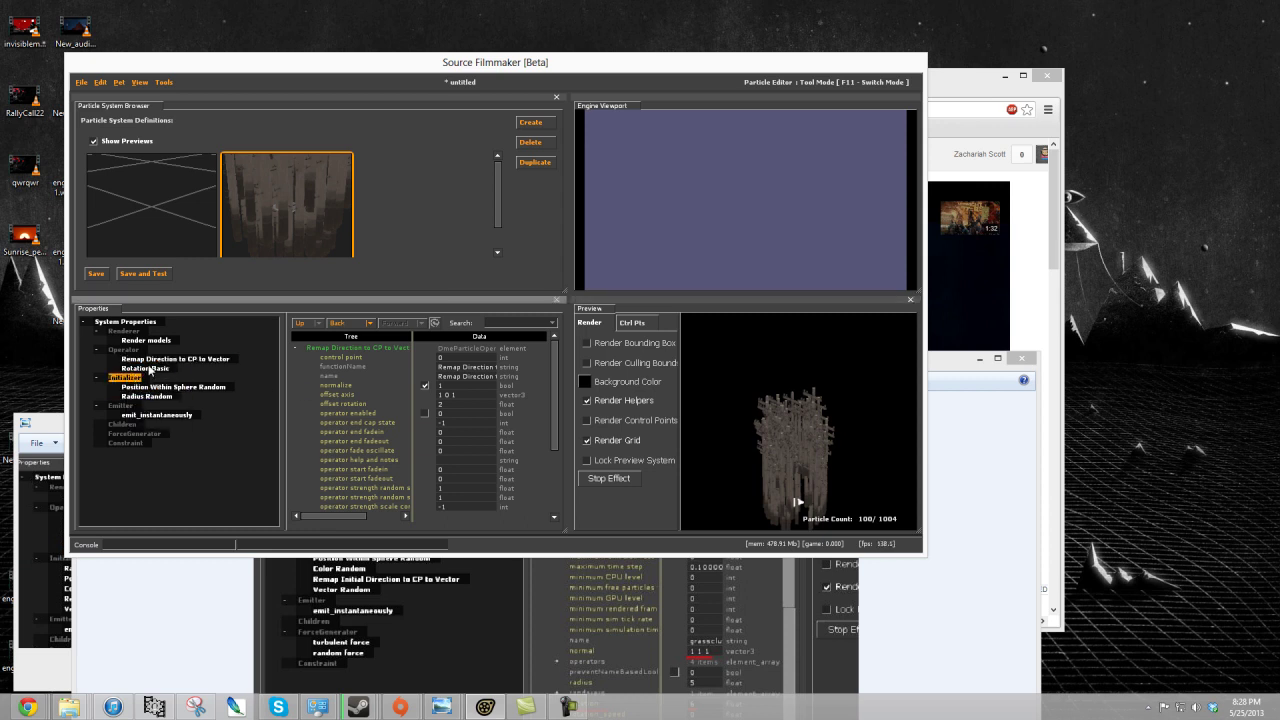
right_click(134, 377)
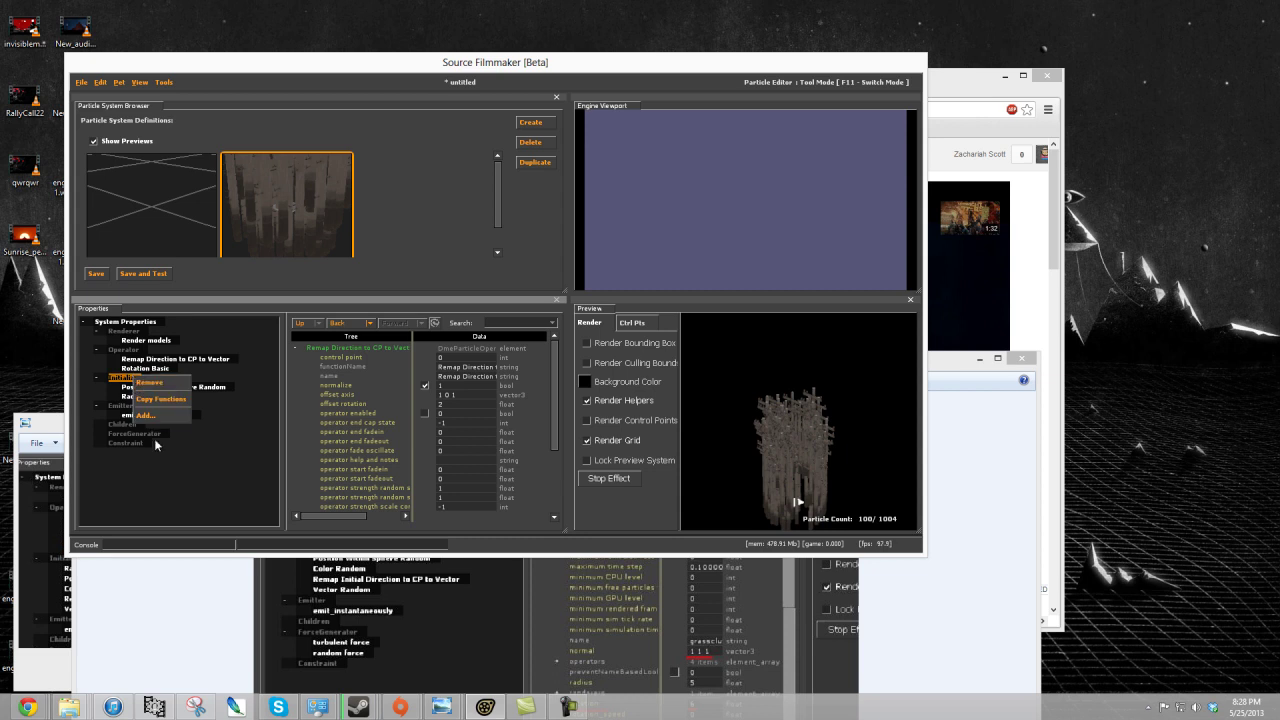
left_click(146, 414)
scroll(569, 374, "down", 10)
scroll(428, 308, "up", 5)
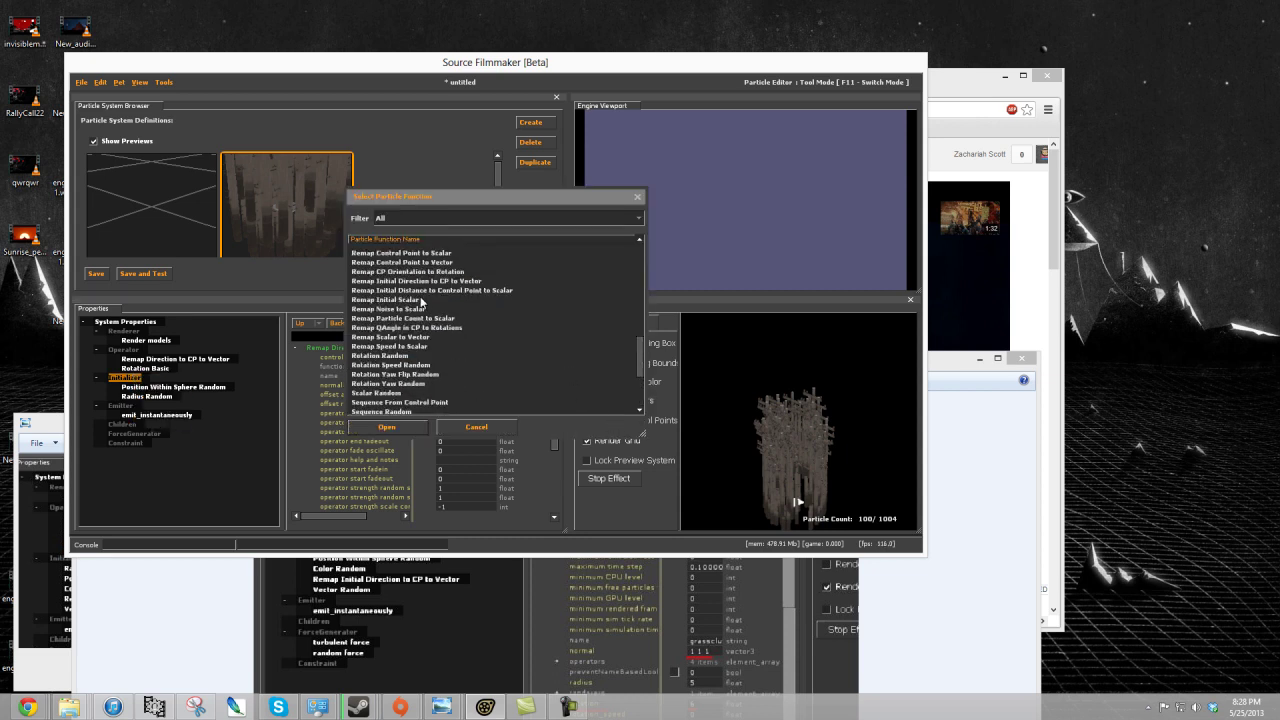
left_click(488, 426)
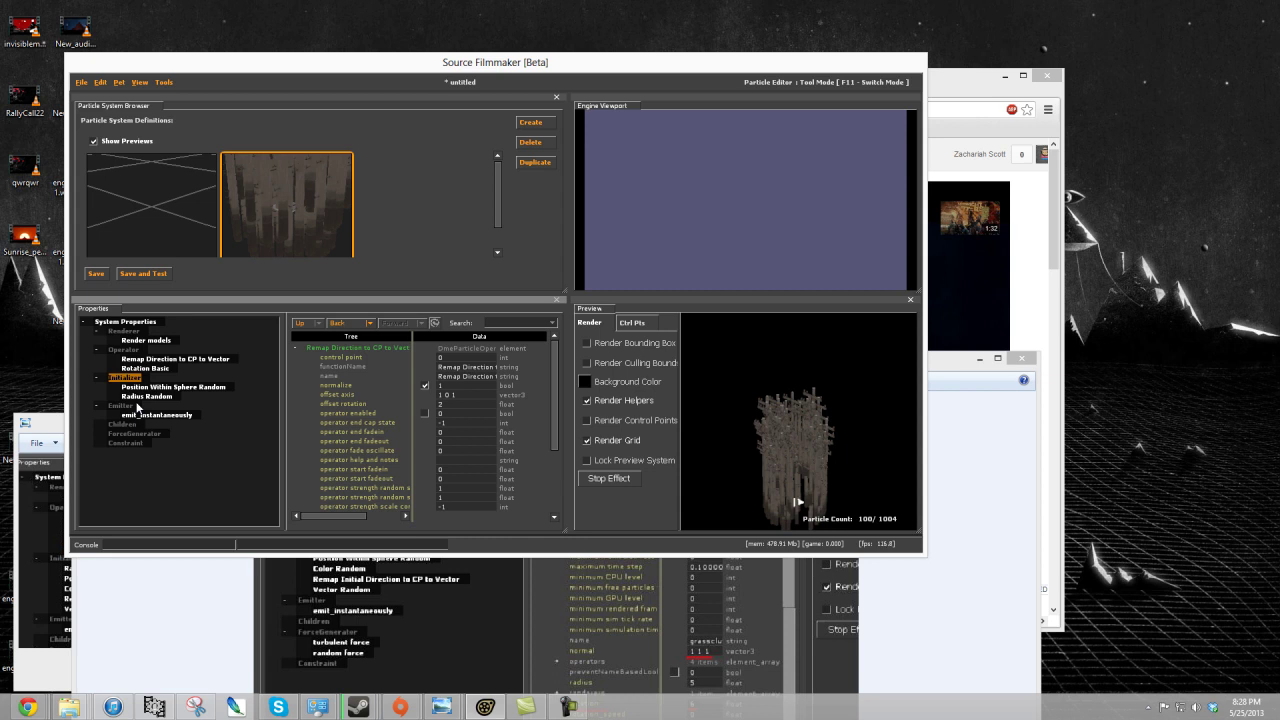
- Add a Remap Initial Direction to CP to Vector initializer to the grass particle system
left_click(125, 349)
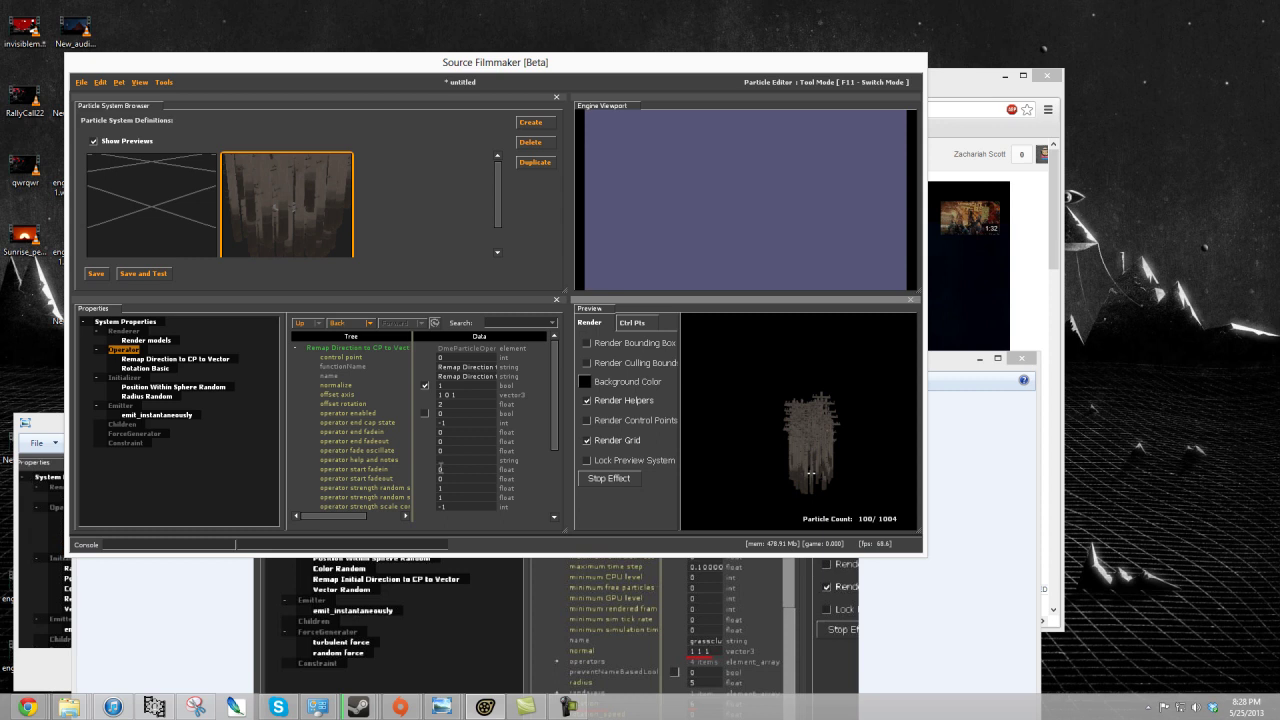
left_click(194, 360)
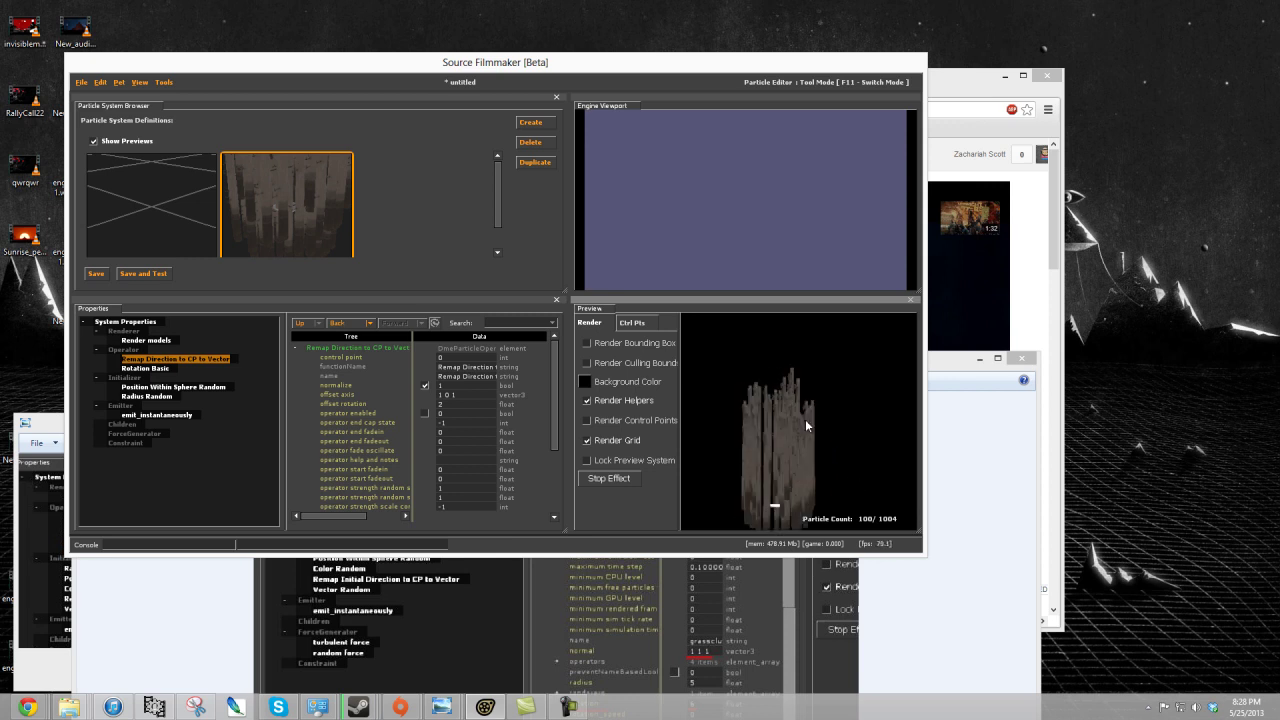
left_click(131, 378)
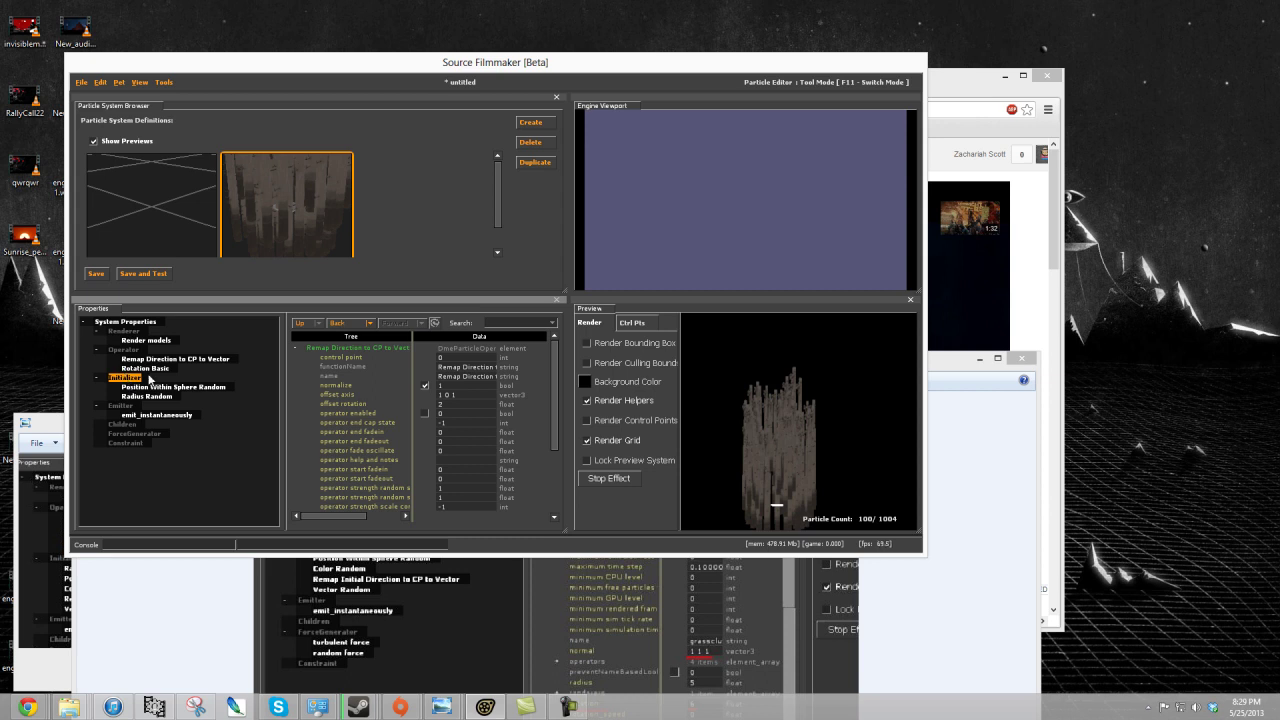
left_click(795, 440)
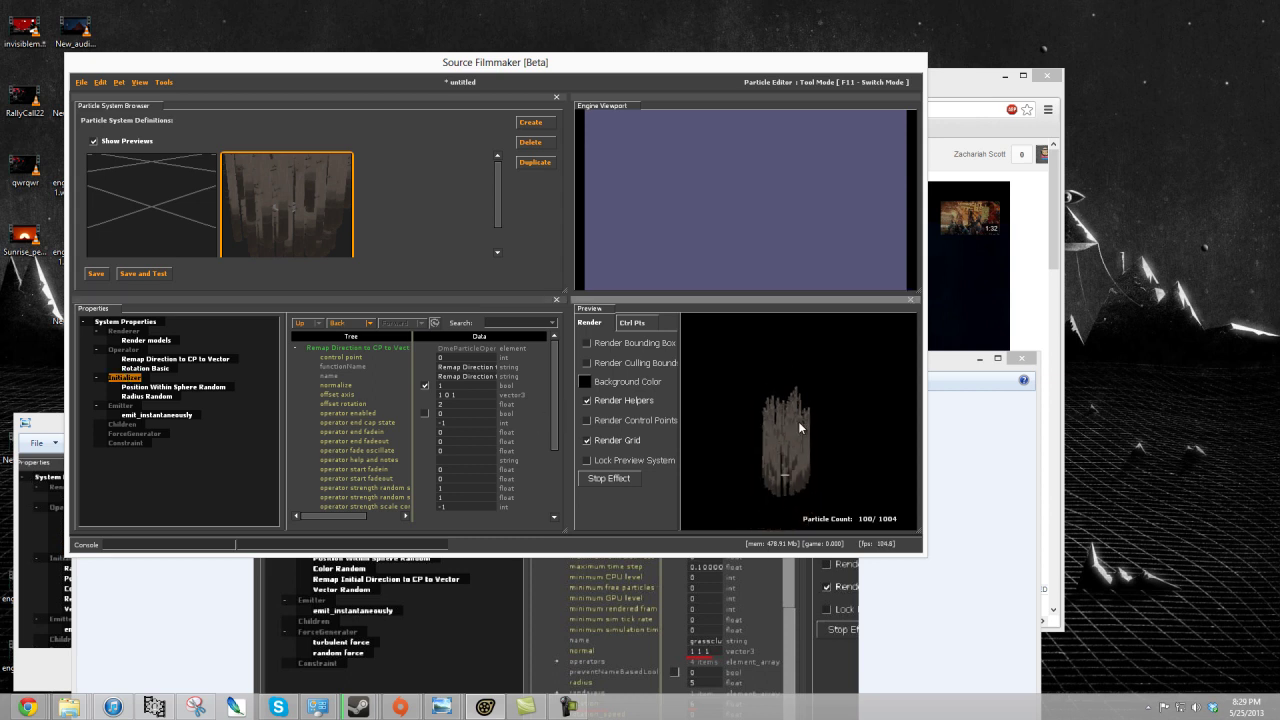
right_click(139, 377)
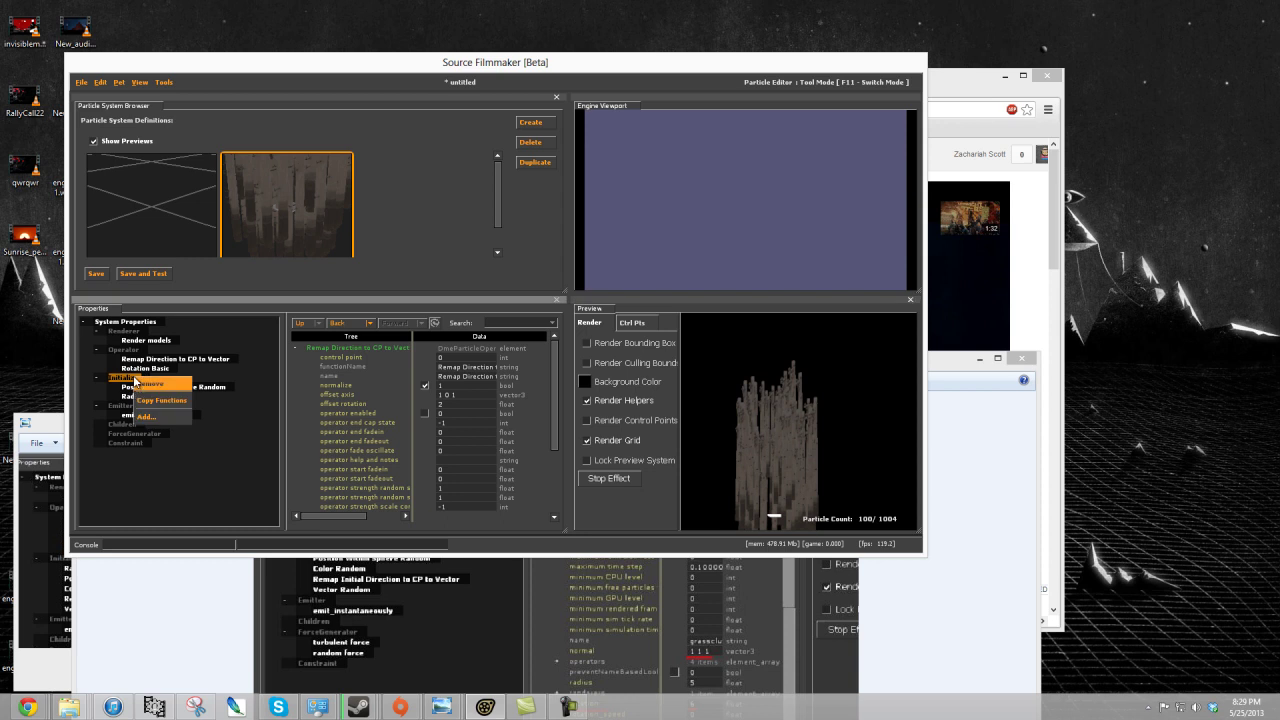
left_click(180, 419)
scroll(568, 364, "down", 12)
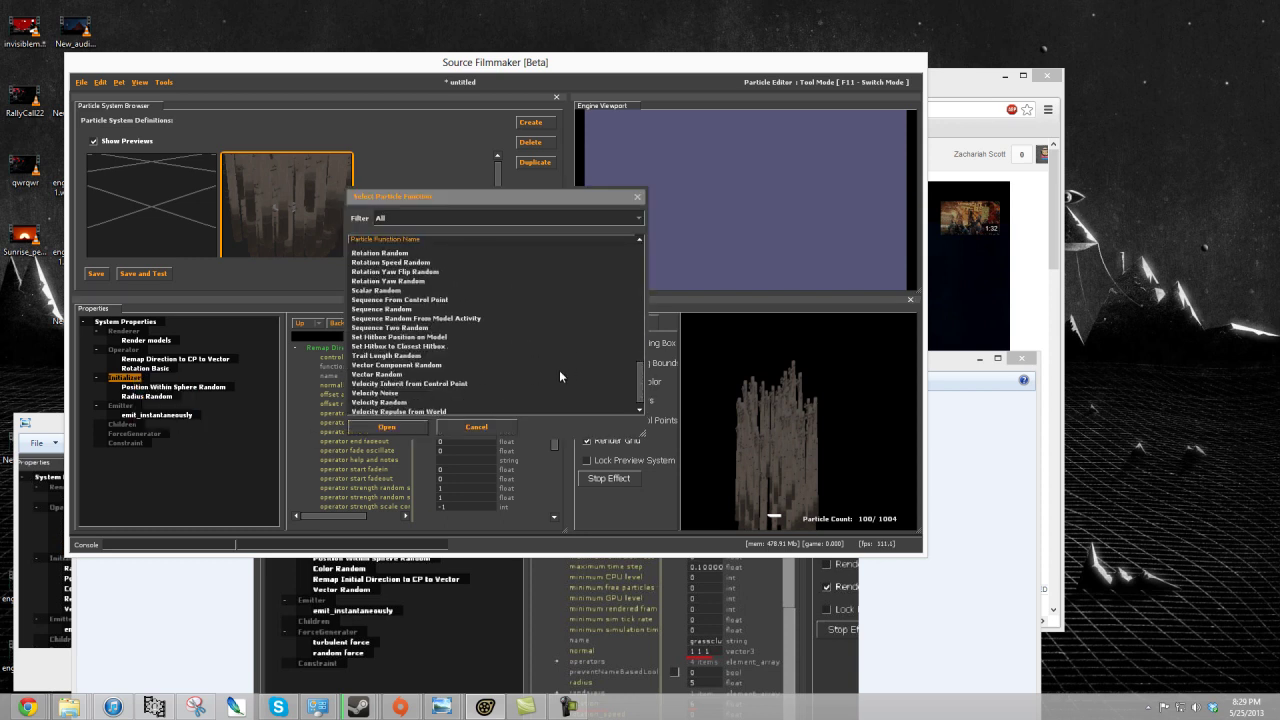
left_click(413, 285)
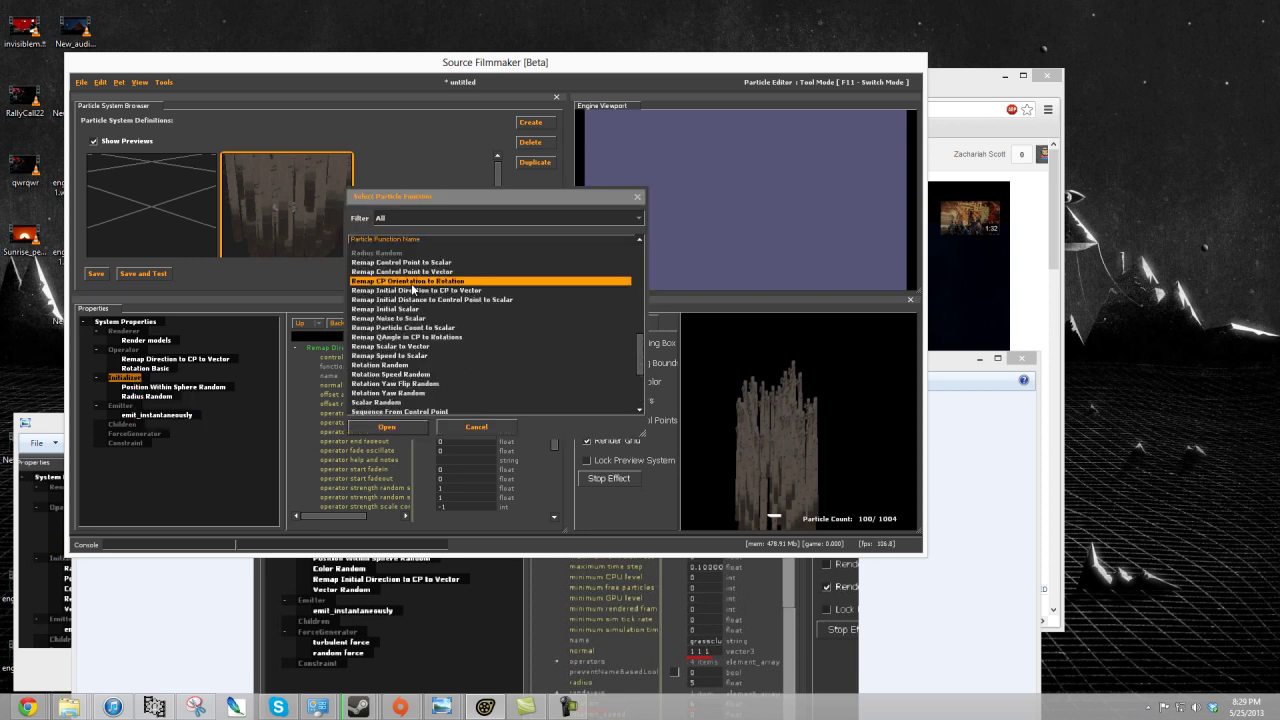
left_click(418, 291)
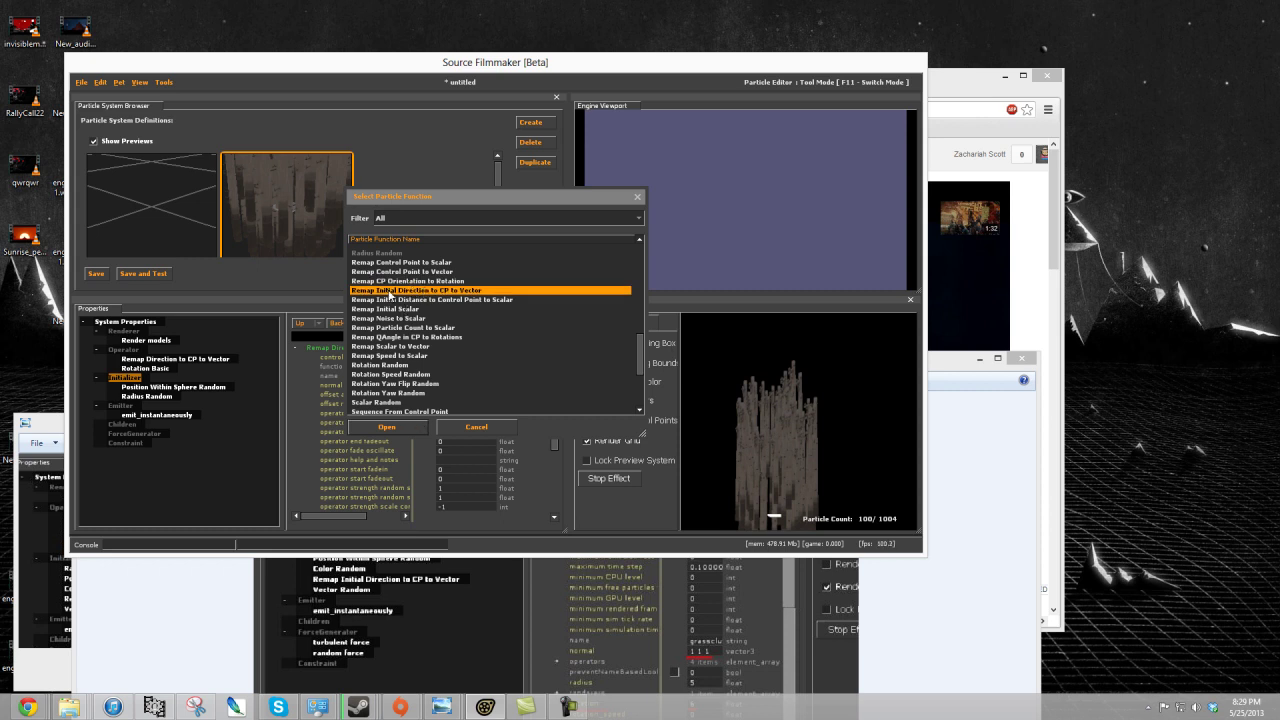
left_click(386, 427)
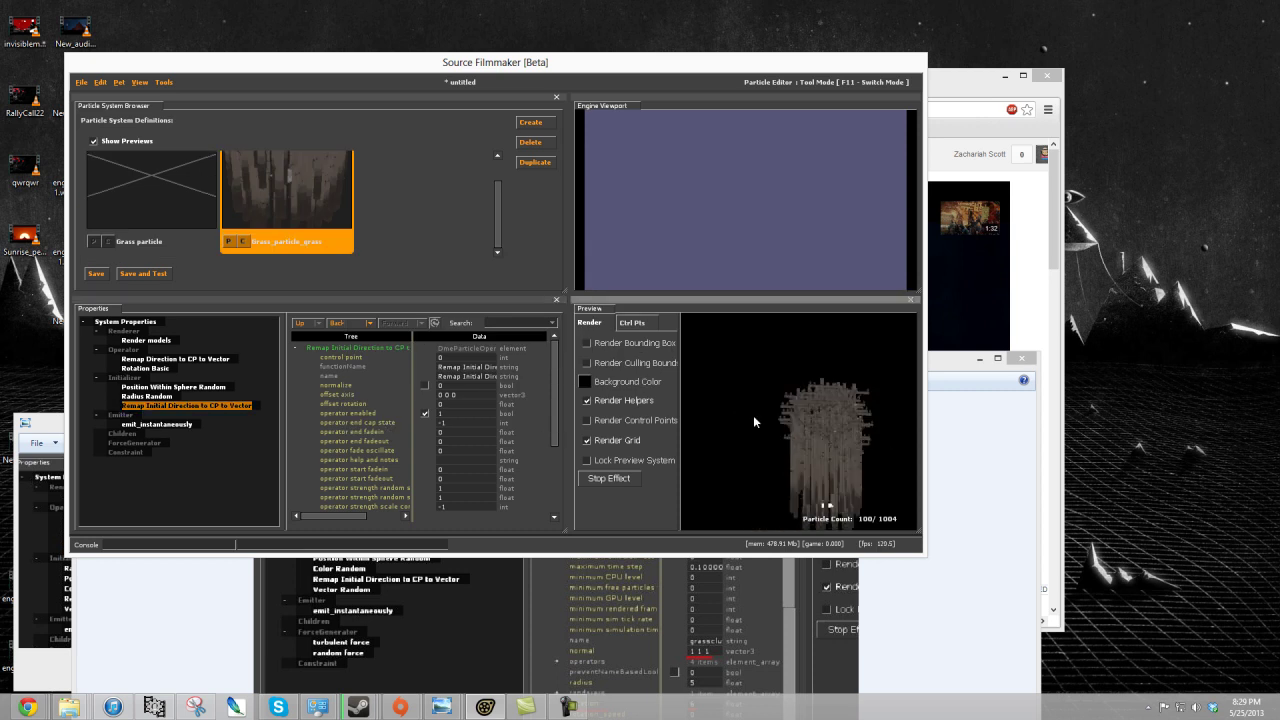
- Enable normalize on the new Remap Initial Direction to CP to Vector initializer and set its offset axis to 1 1 1, consulting the remap_normal reference image
left_click(426, 385)
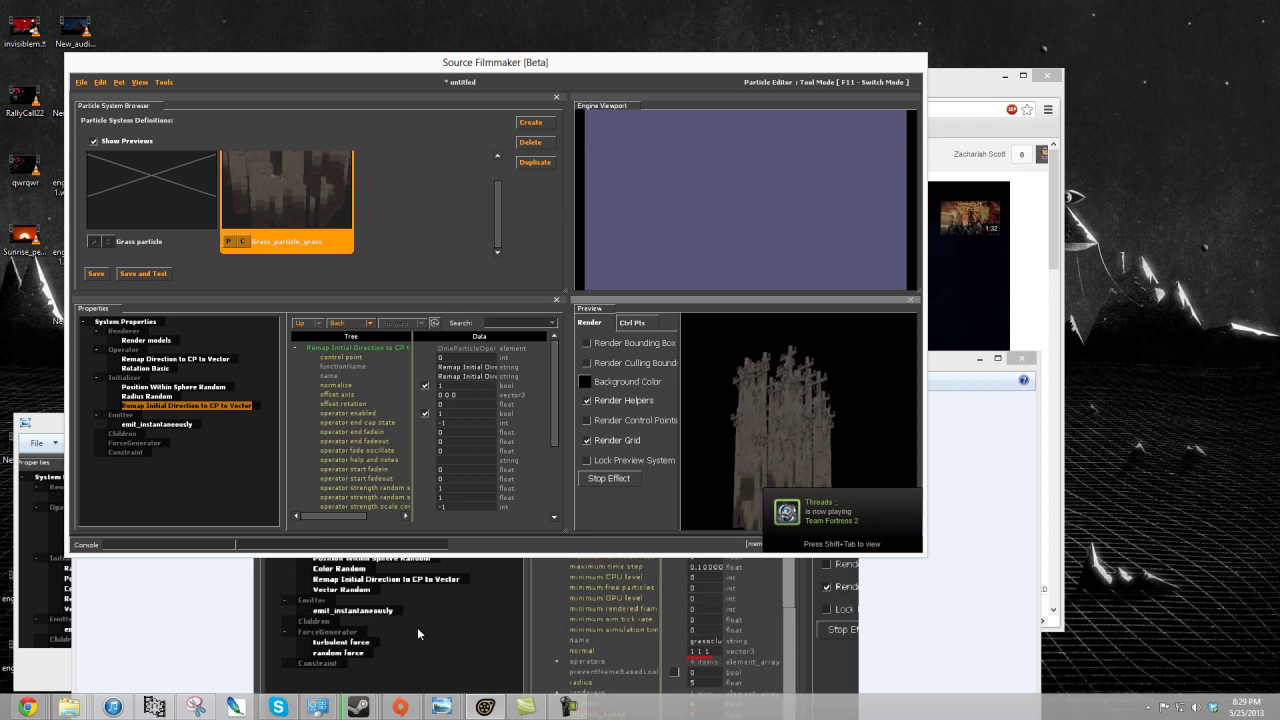
left_click(464, 401)
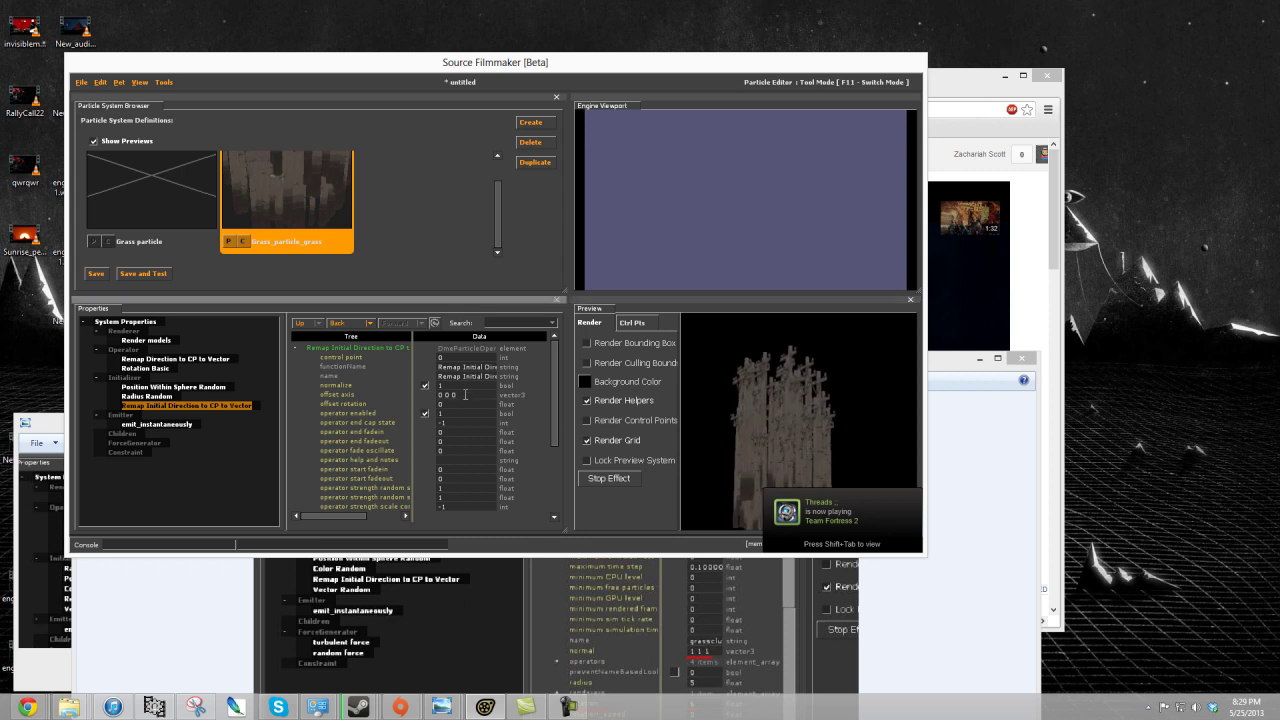
left_click(617, 641)
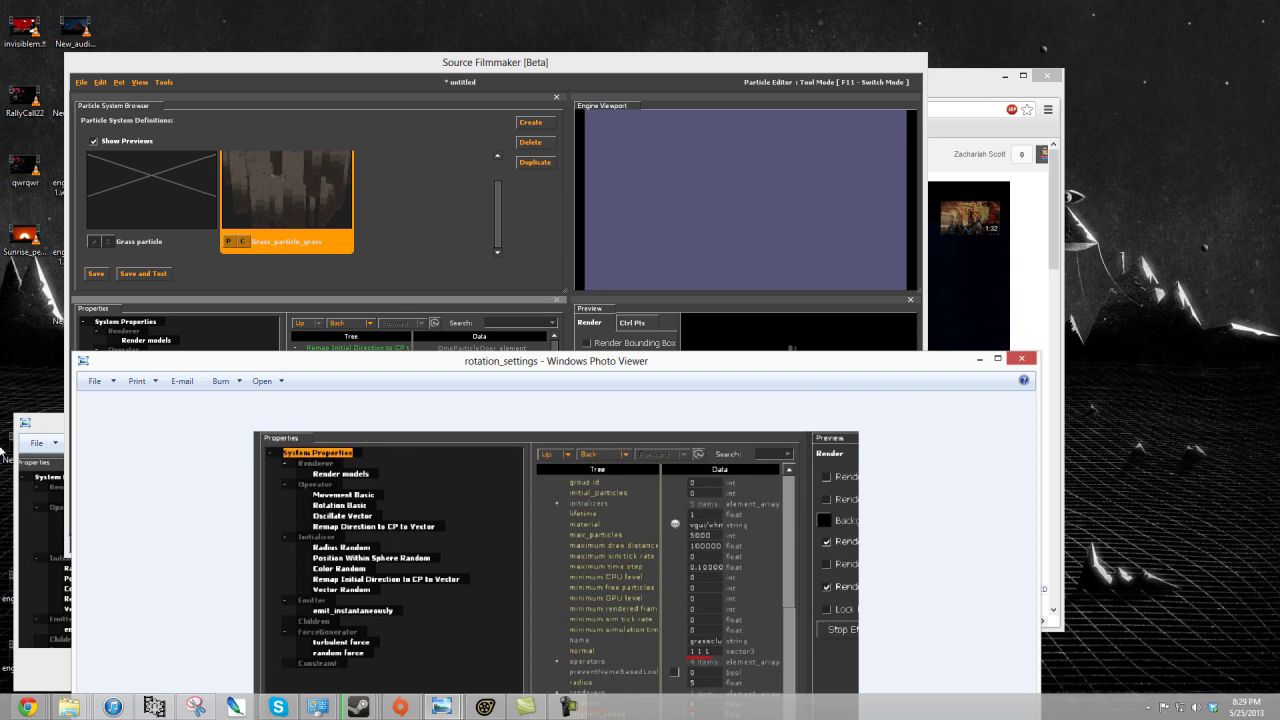
left_click(50, 436)
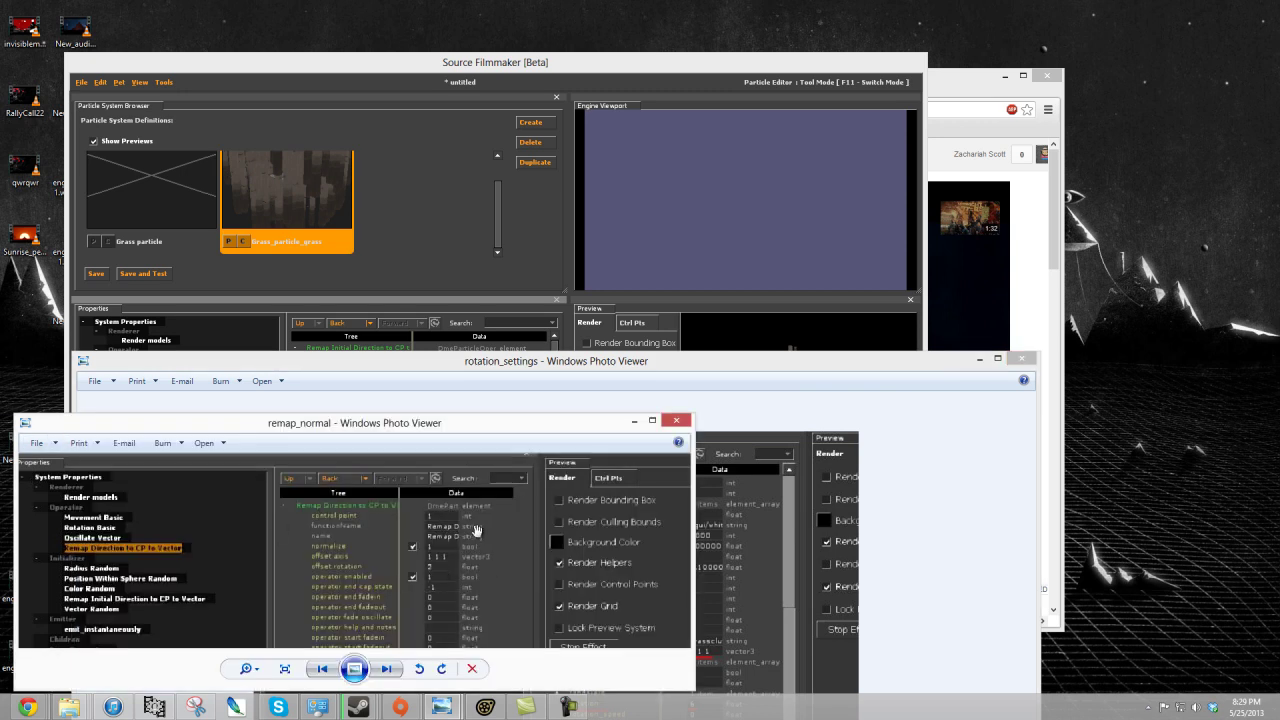
left_click(428, 267)
double_click(474, 394)
type("1 1 1")
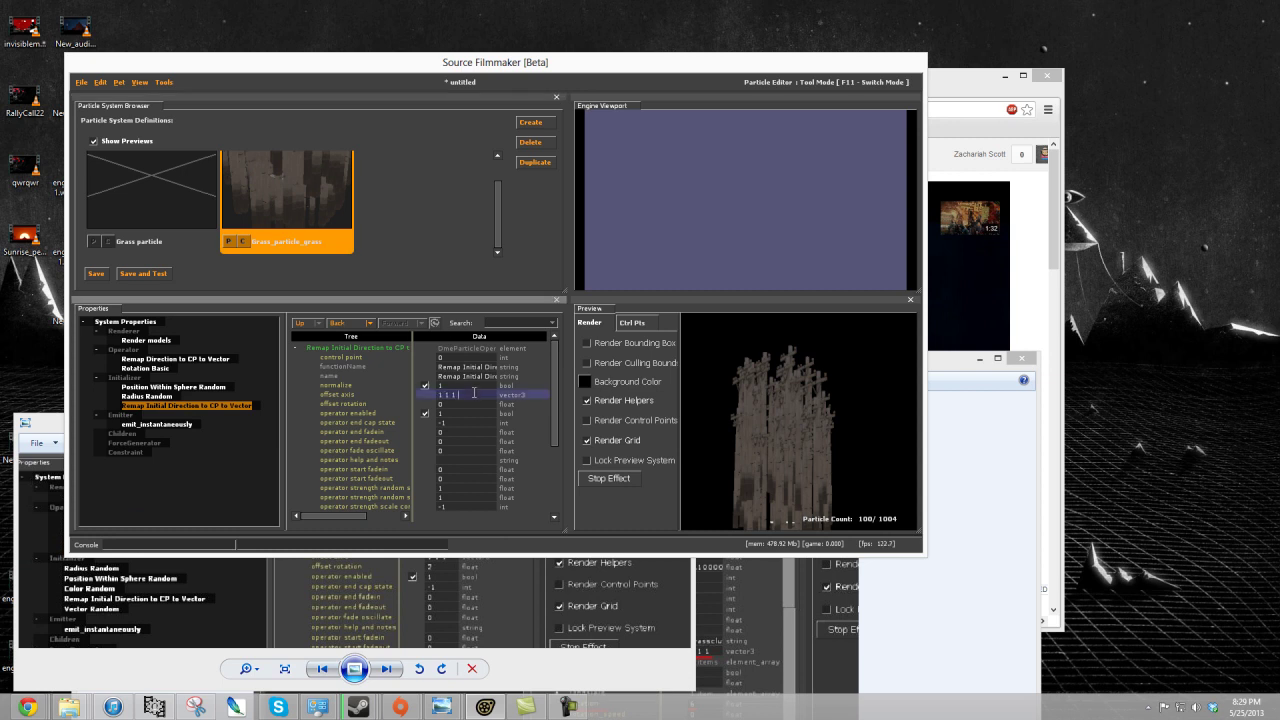
- Set the offset rotation of the Remap Initial Direction to CP to Vector initializer to 2
left_click(474, 405)
type("2.3")
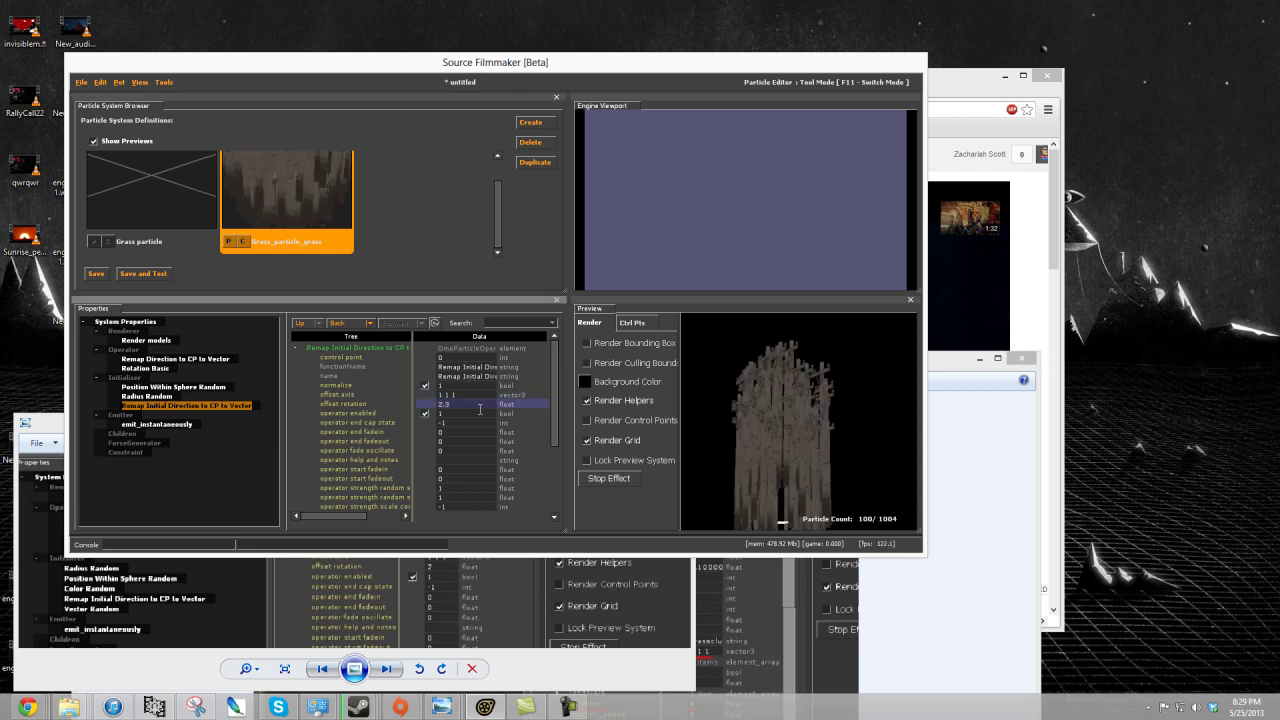
key("Return")
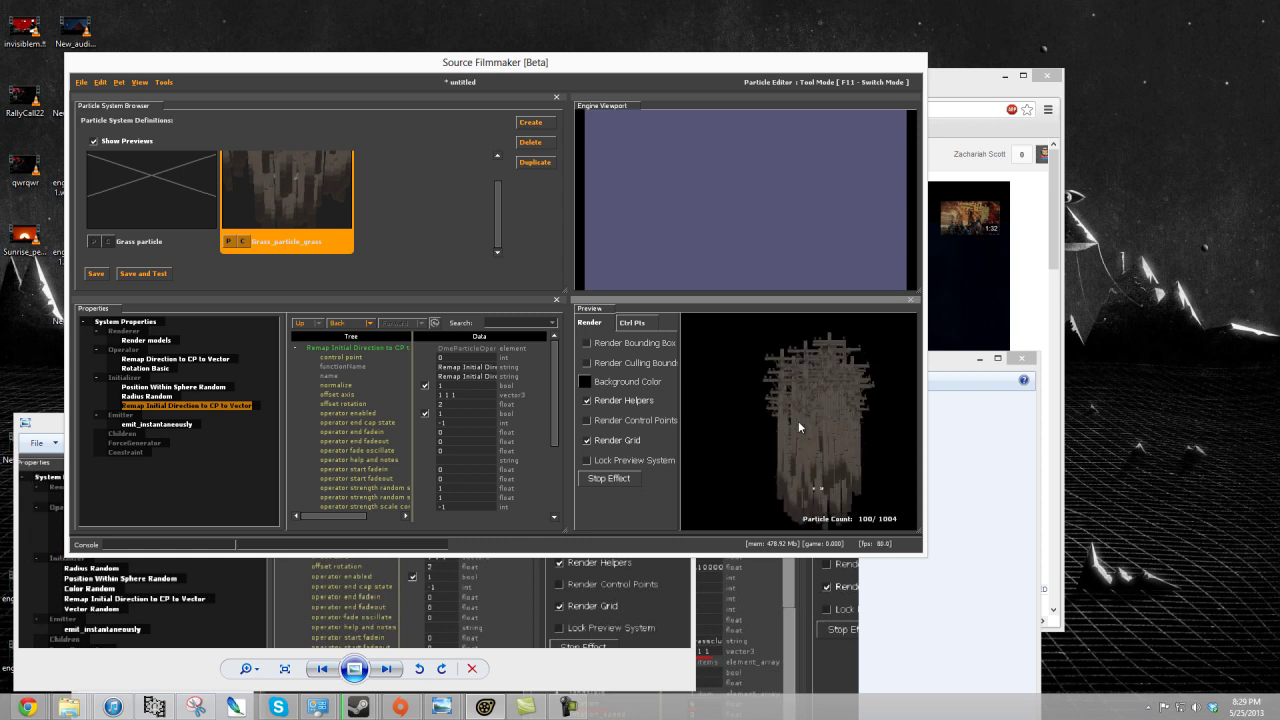
- Set the output field of the Remap Initial Direction to CP to Vector initializer to Normal
left_click_drag(554, 372, 554, 437)
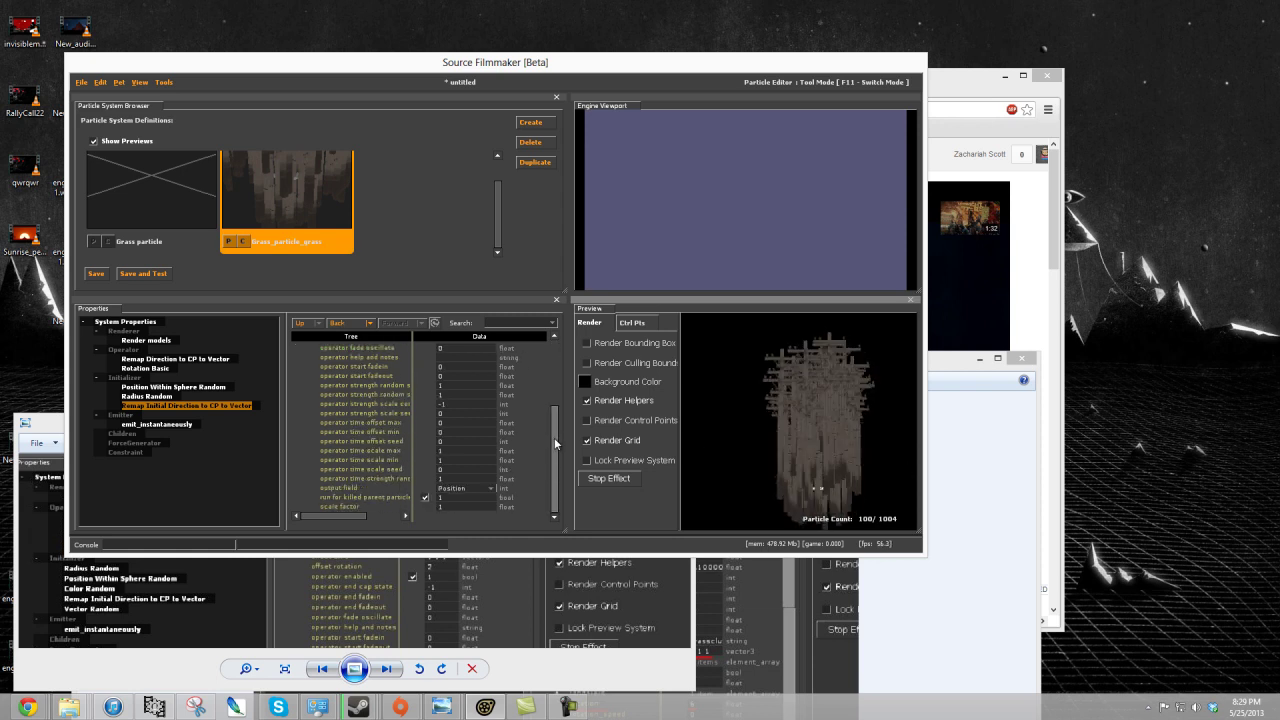
left_click(463, 489)
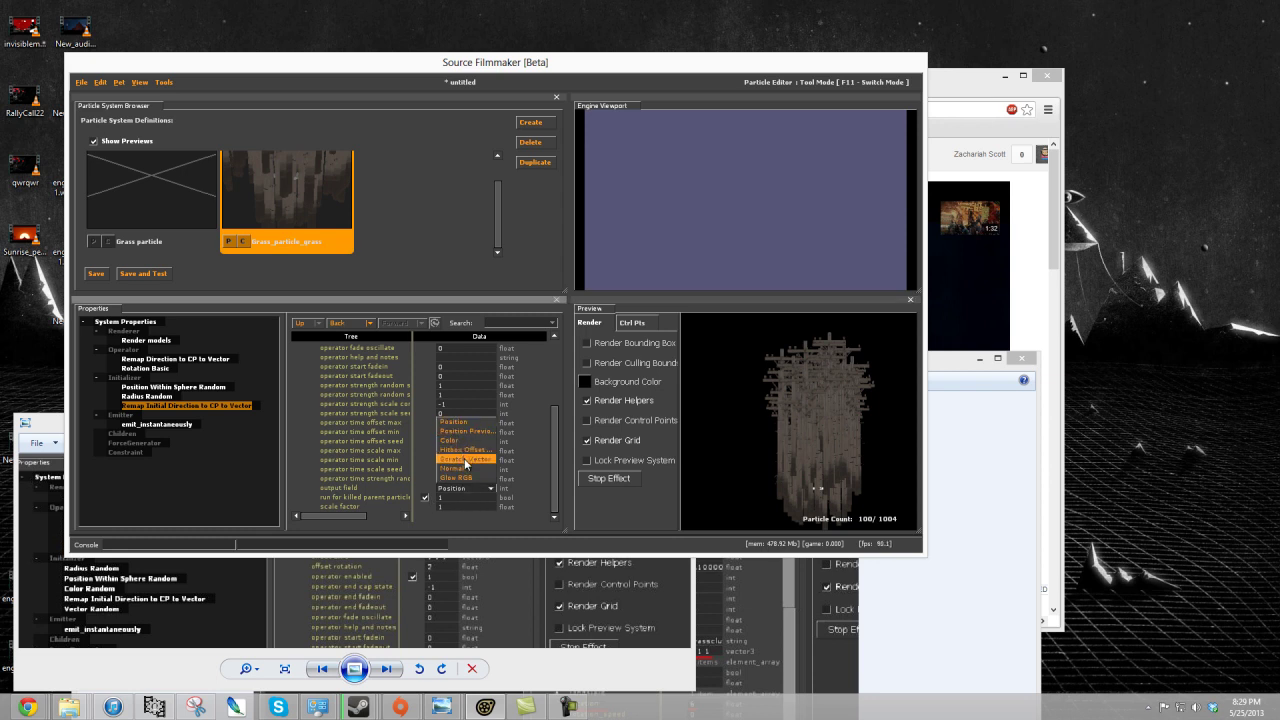
left_click(462, 467)
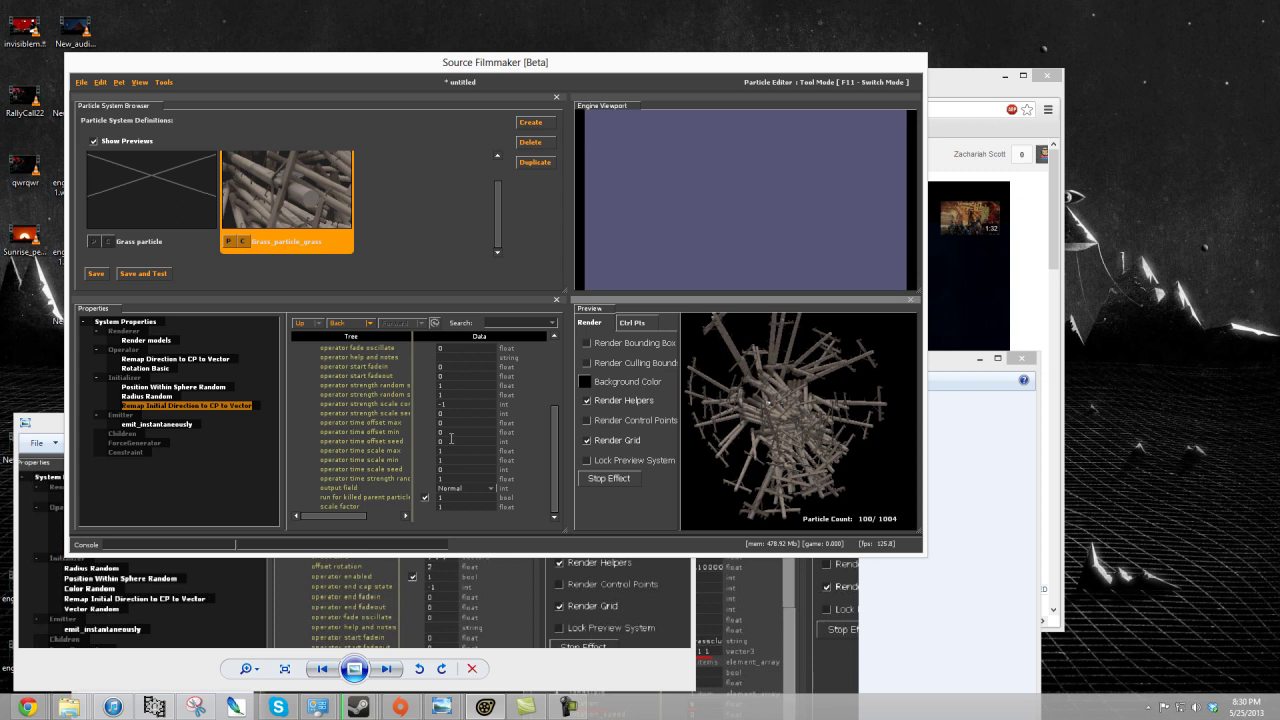
left_click(568, 707)
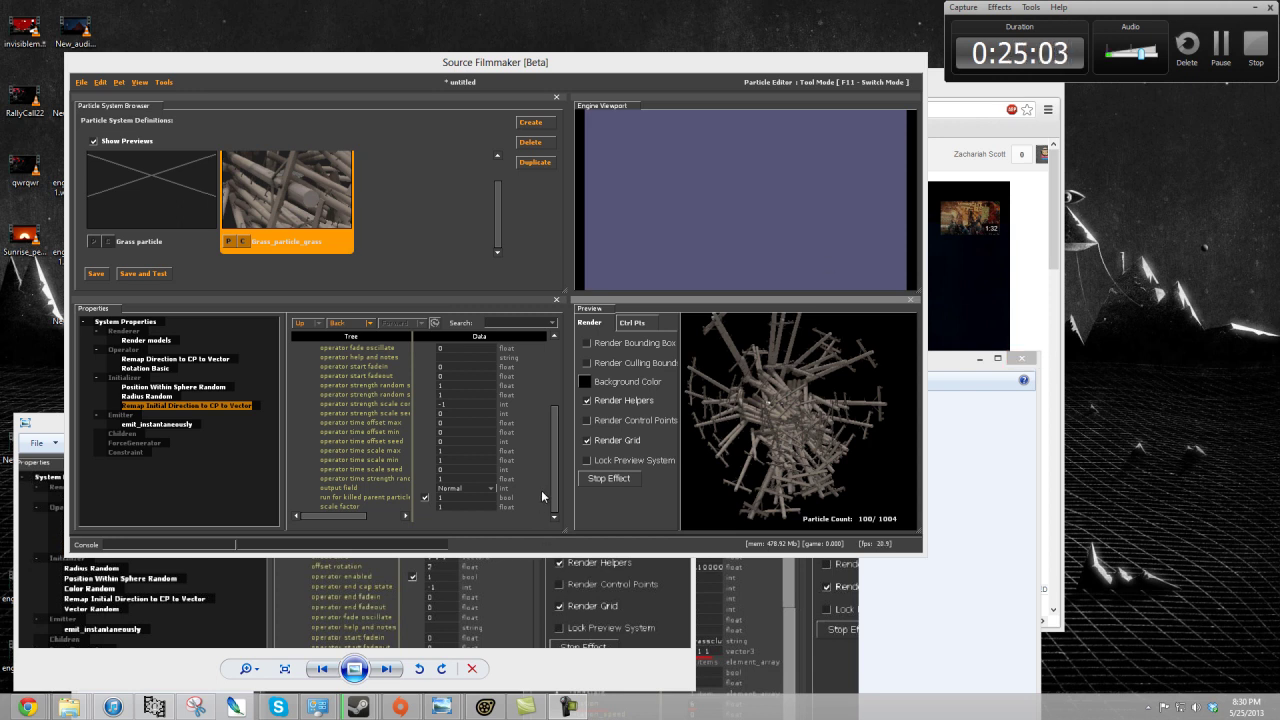
- Try a scale factor of 2 on the Remap Initial Direction to CP to Vector initializer and restore it to 1
left_click(490, 507)
type("0")
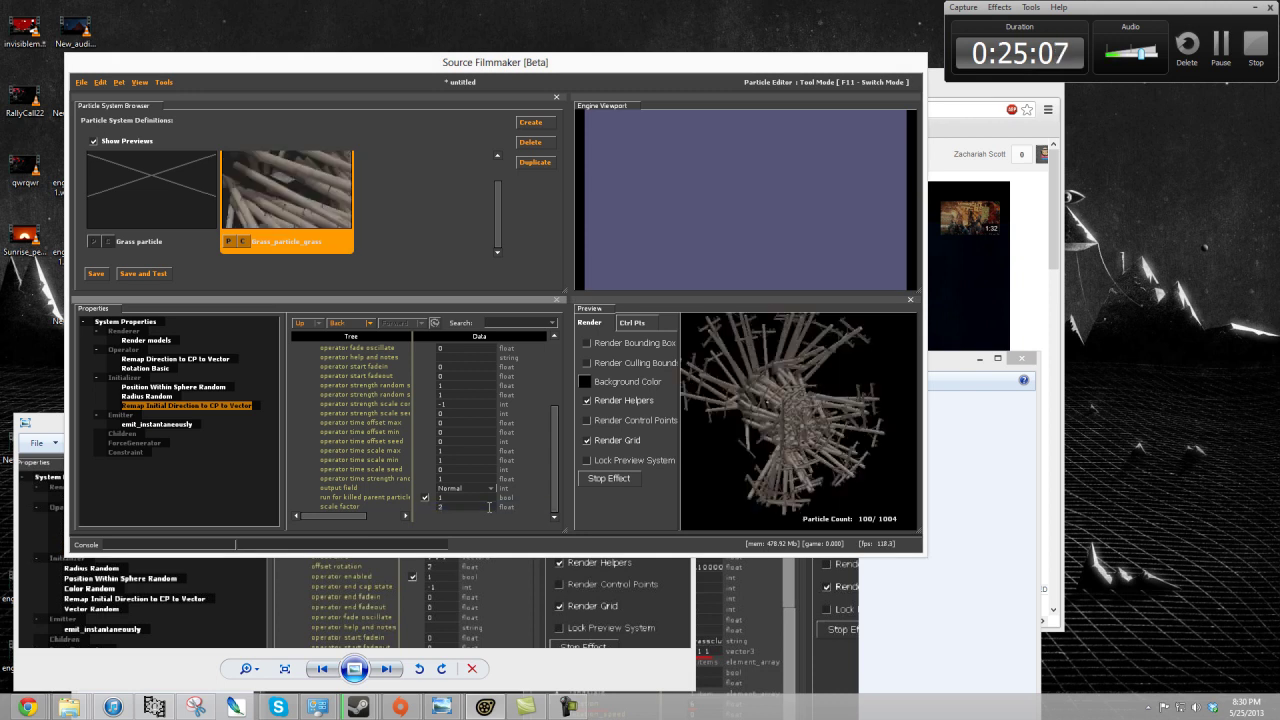
key("BackSpace")
type("1.7")
key("Return")
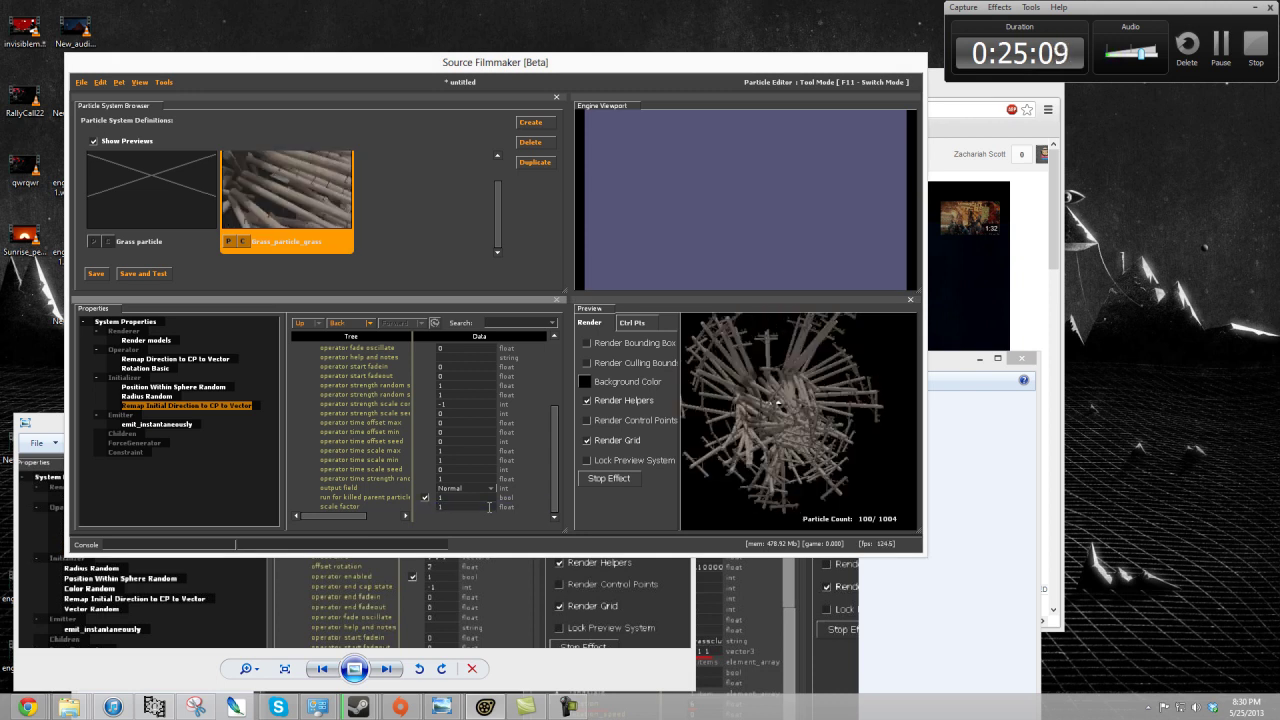
double_click(465, 507)
type("1")
key("Return")
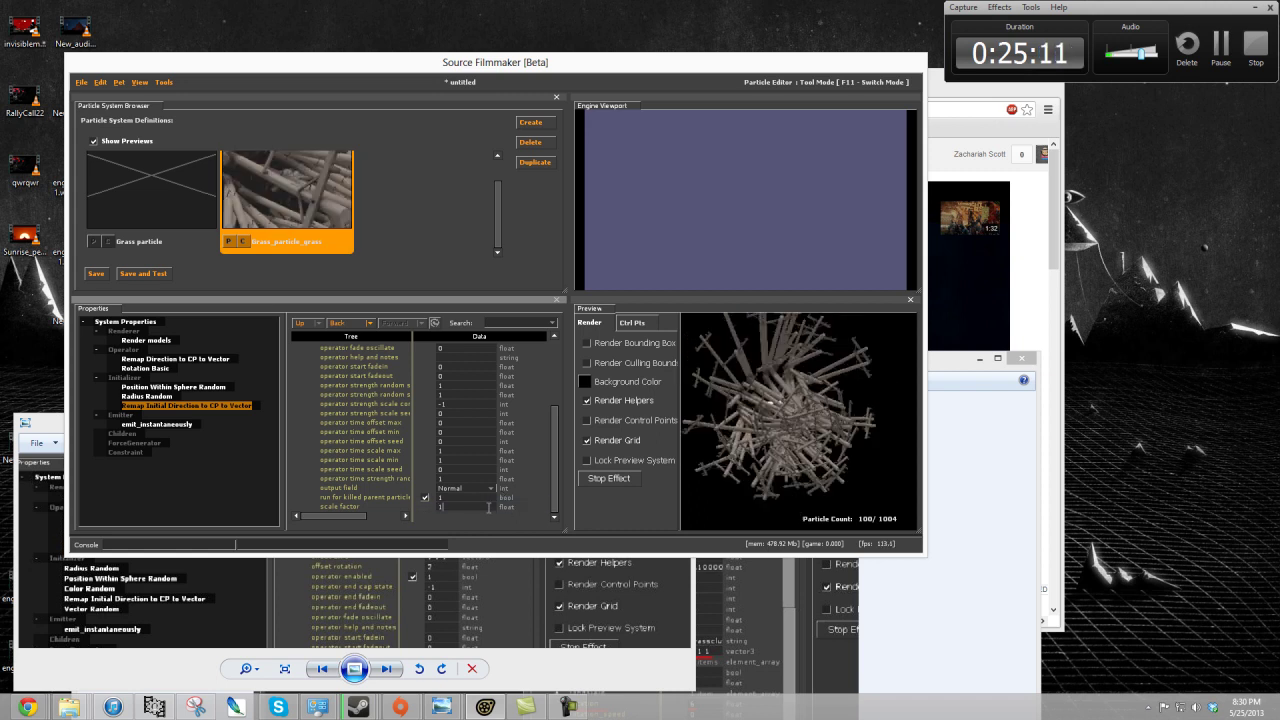
- Set the offset rotation of the Remap Initial Direction to CP to Vector initializer to -90 and inspect the particles in the preview from several angles
left_click_drag(553, 472, 553, 406)
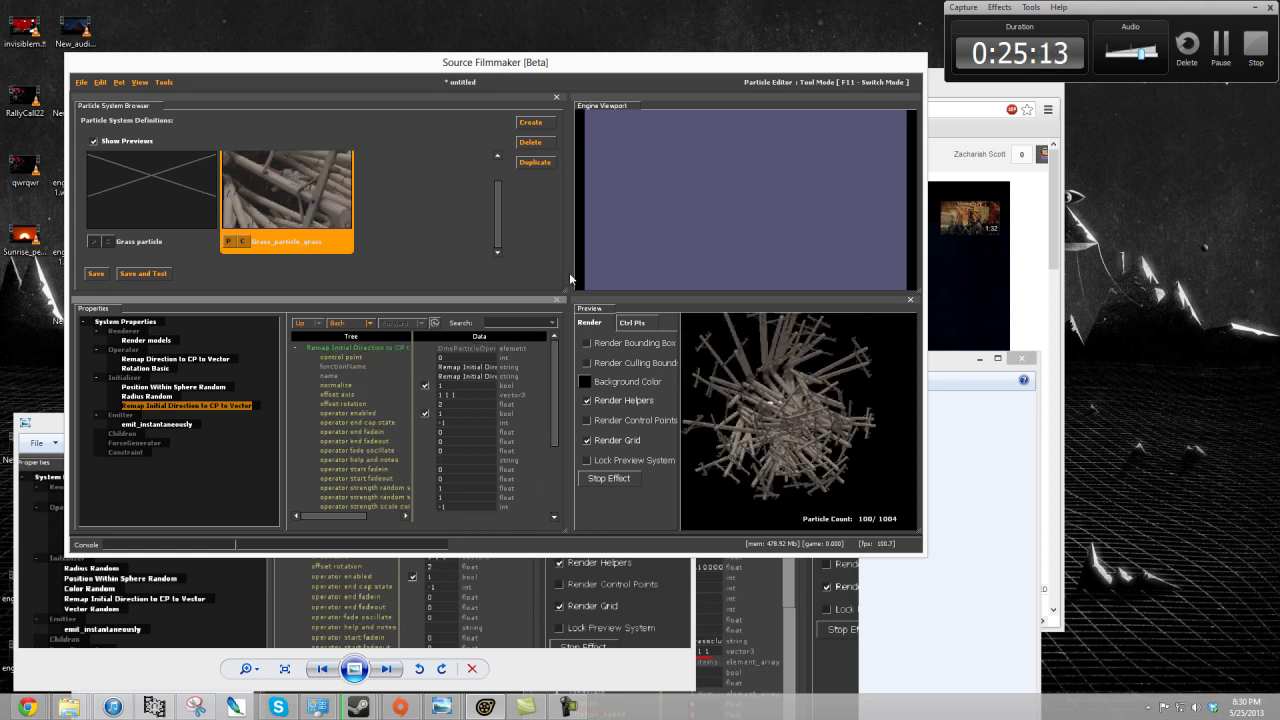
double_click(468, 403)
type("-90")
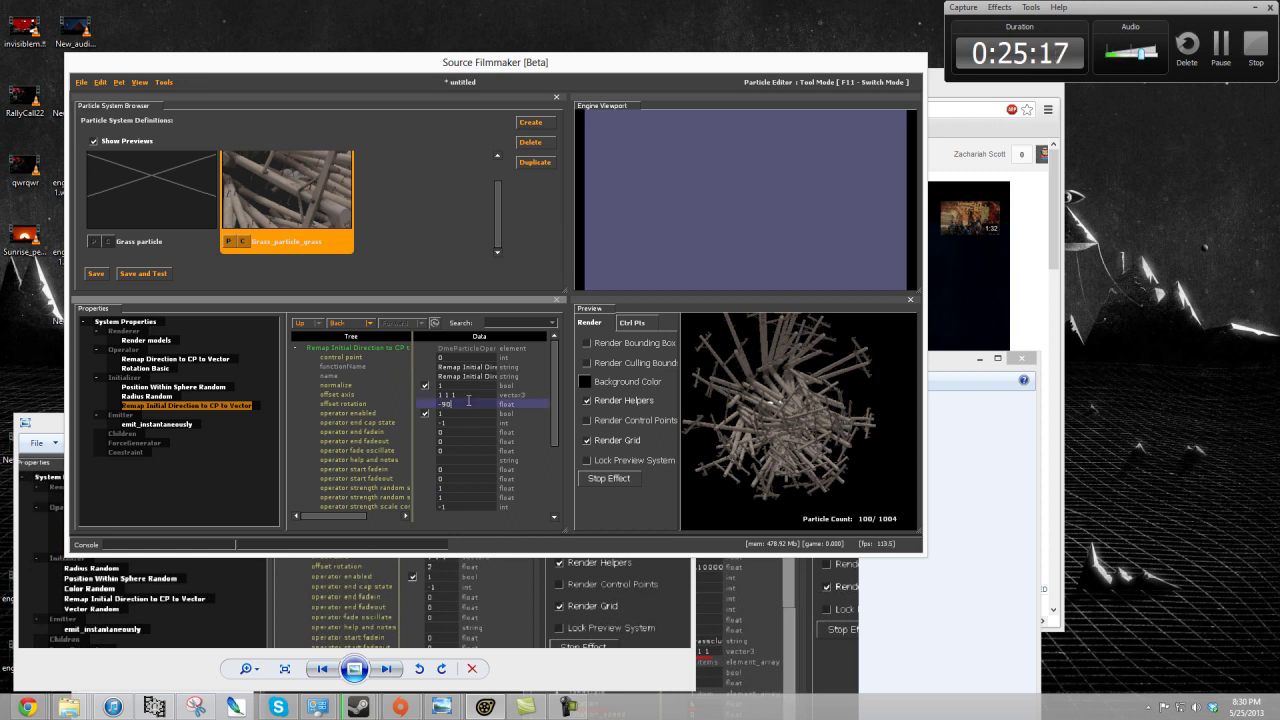
key("Return")
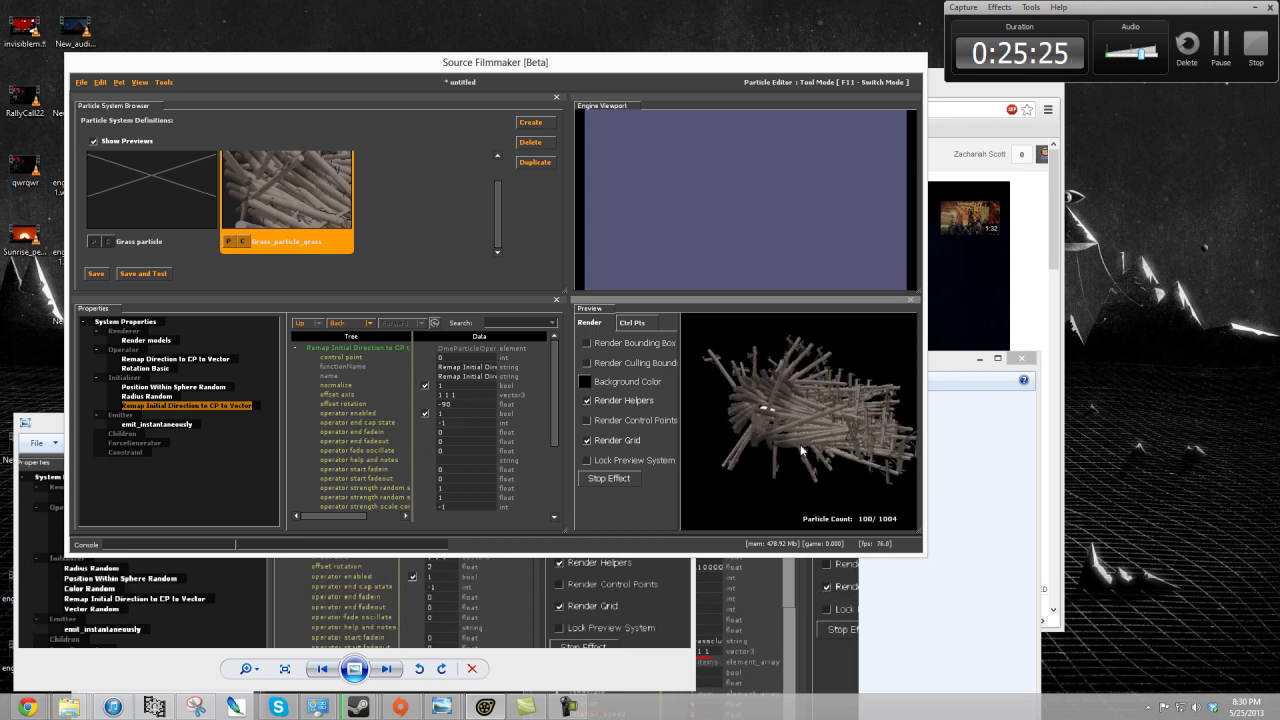
left_click_drag(750, 406, 800, 427)
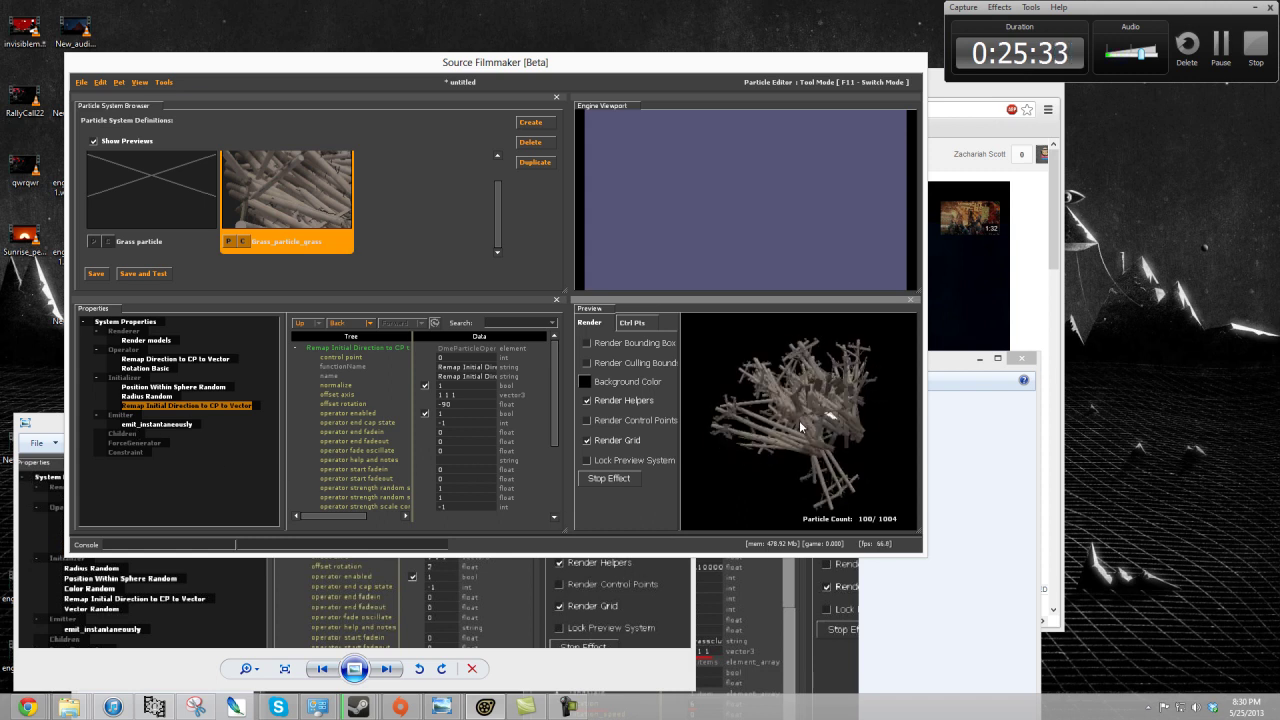
left_click(428, 395)
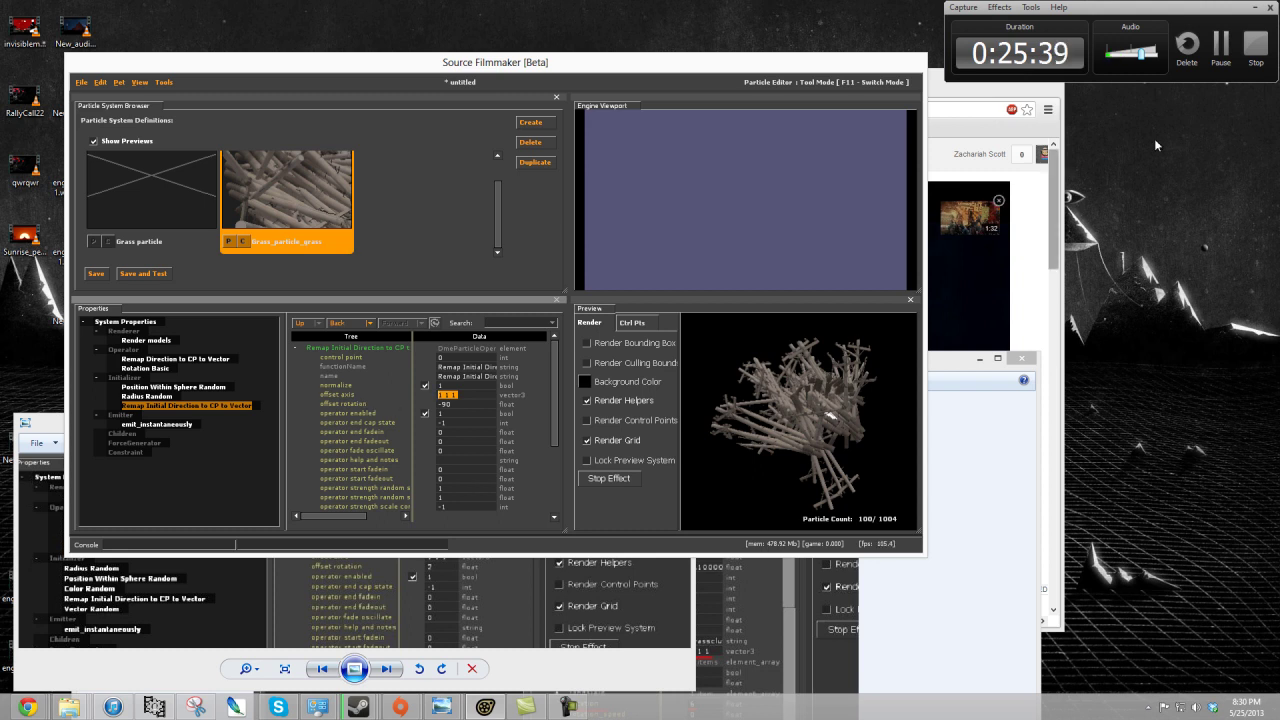
left_click(1218, 52)
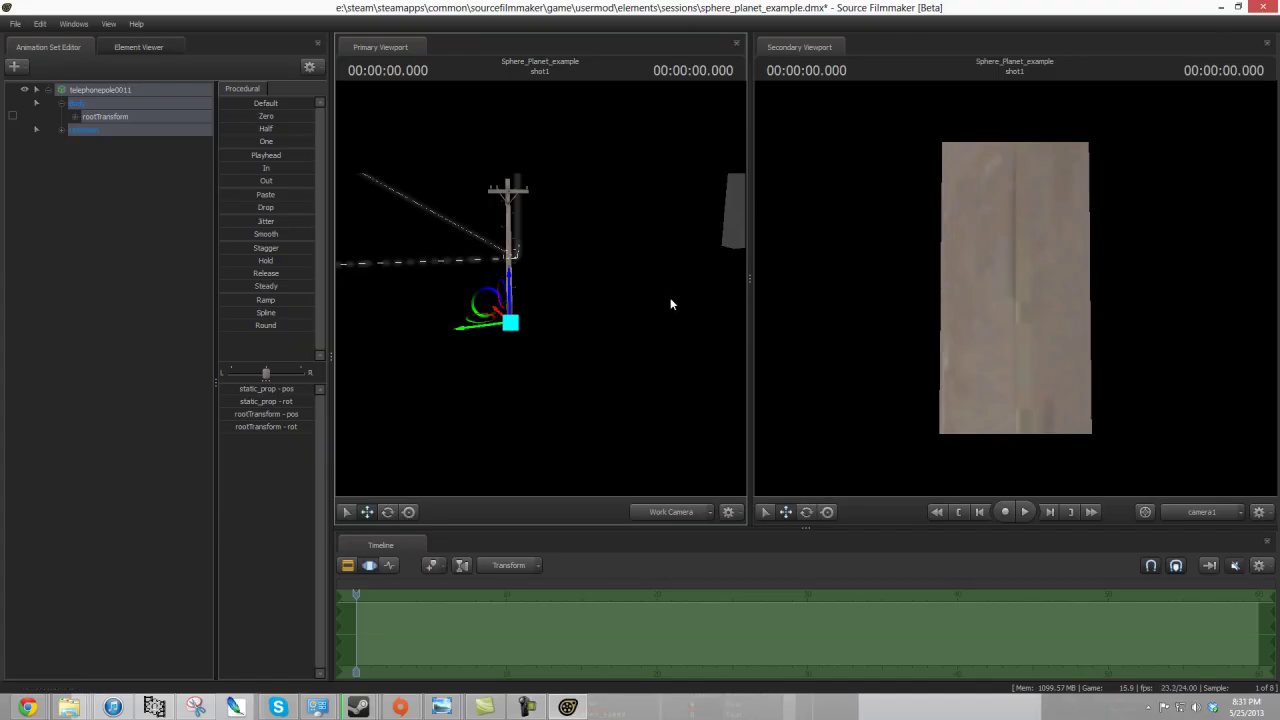
- Examine the telephone pole's rootTransform Position X, Y and Z curves in the Graph Editor and its orientation in the viewport
left_click_drag(512, 254, 516, 314)
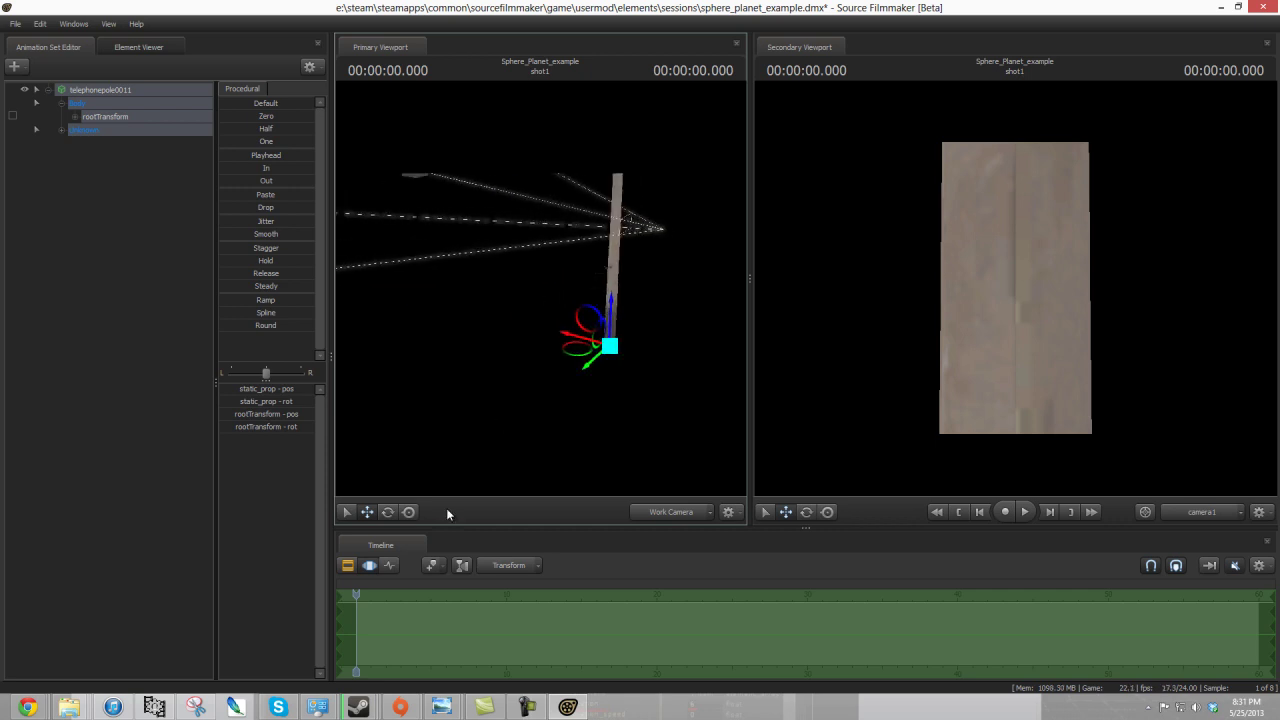
left_click(390, 565)
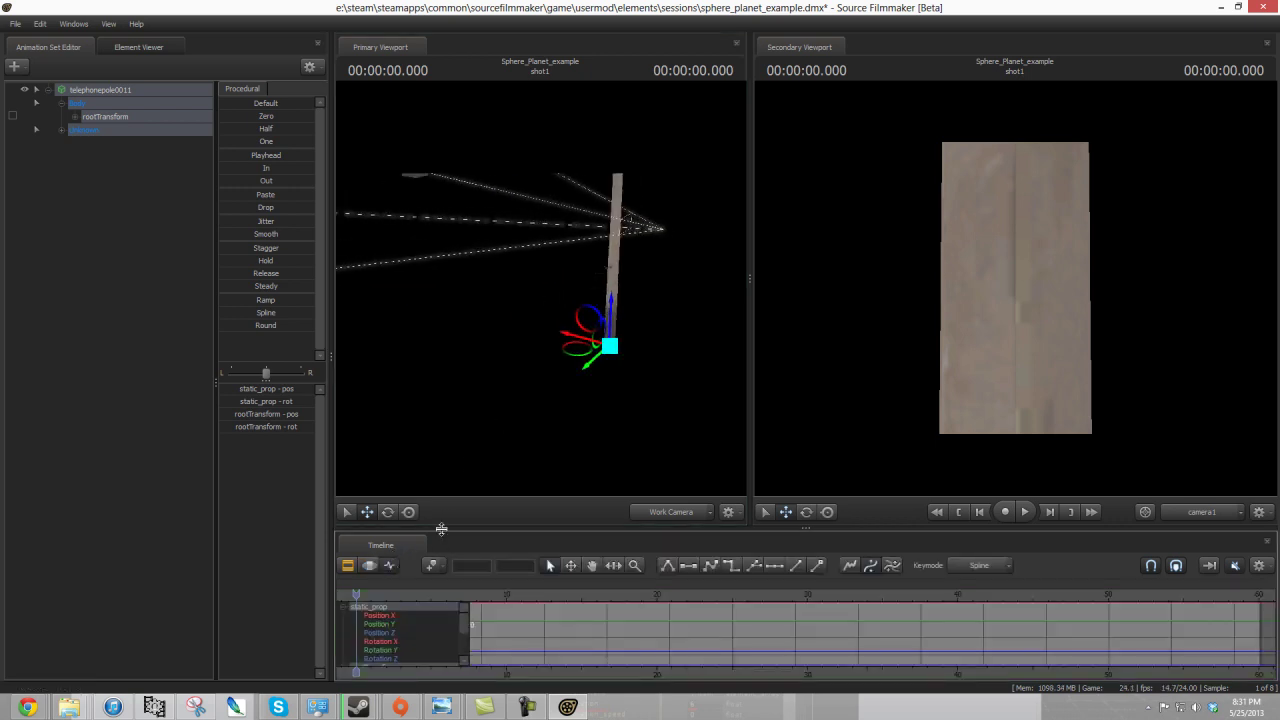
left_click_drag(442, 524, 418, 460)
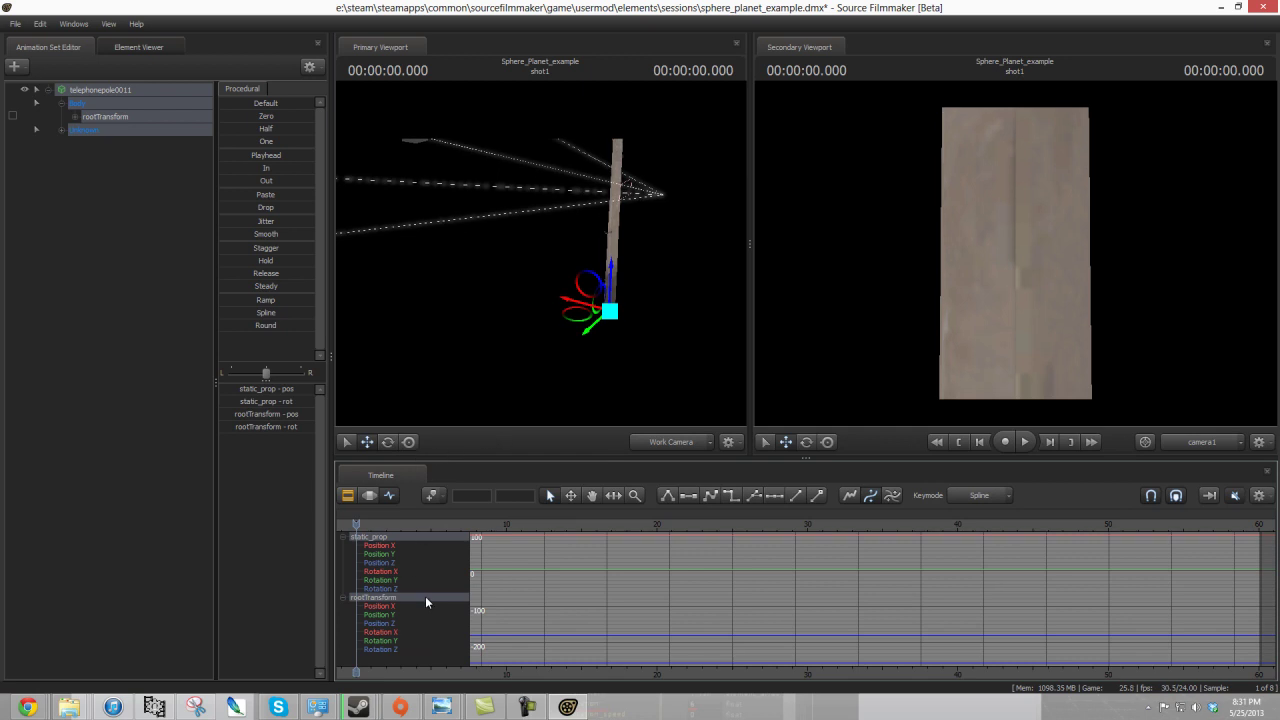
left_click(380, 606)
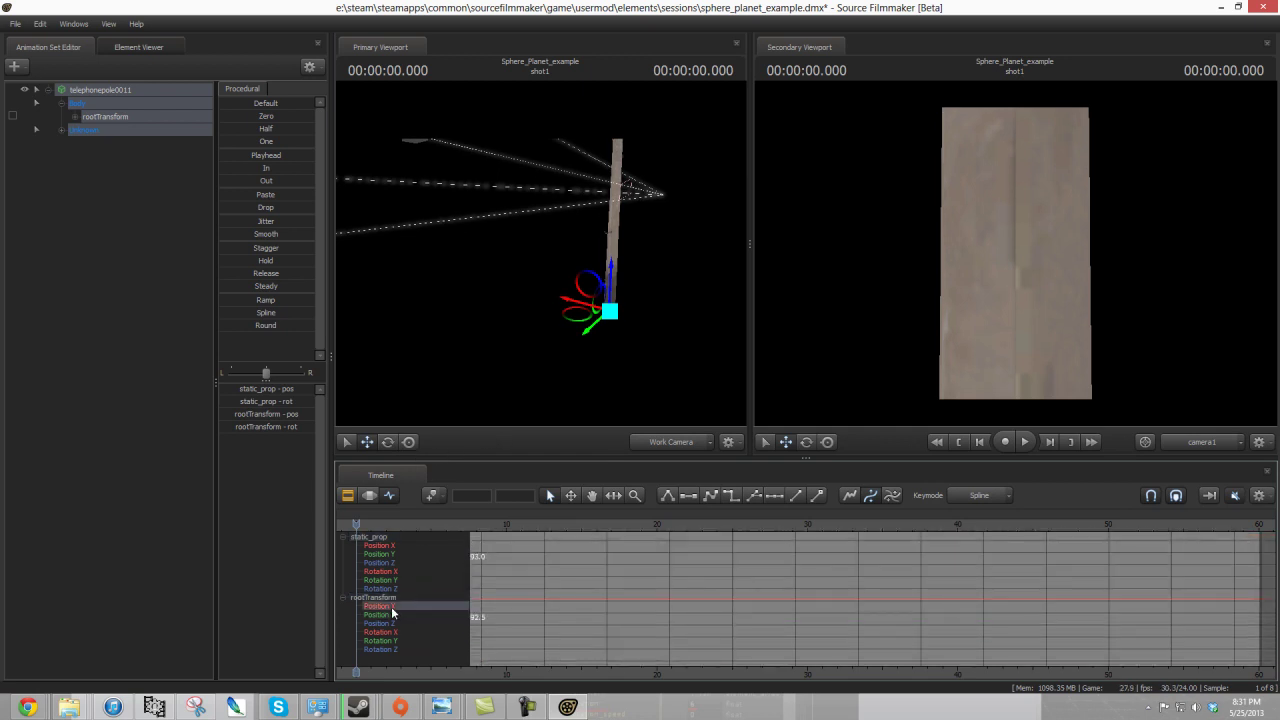
left_click(389, 616)
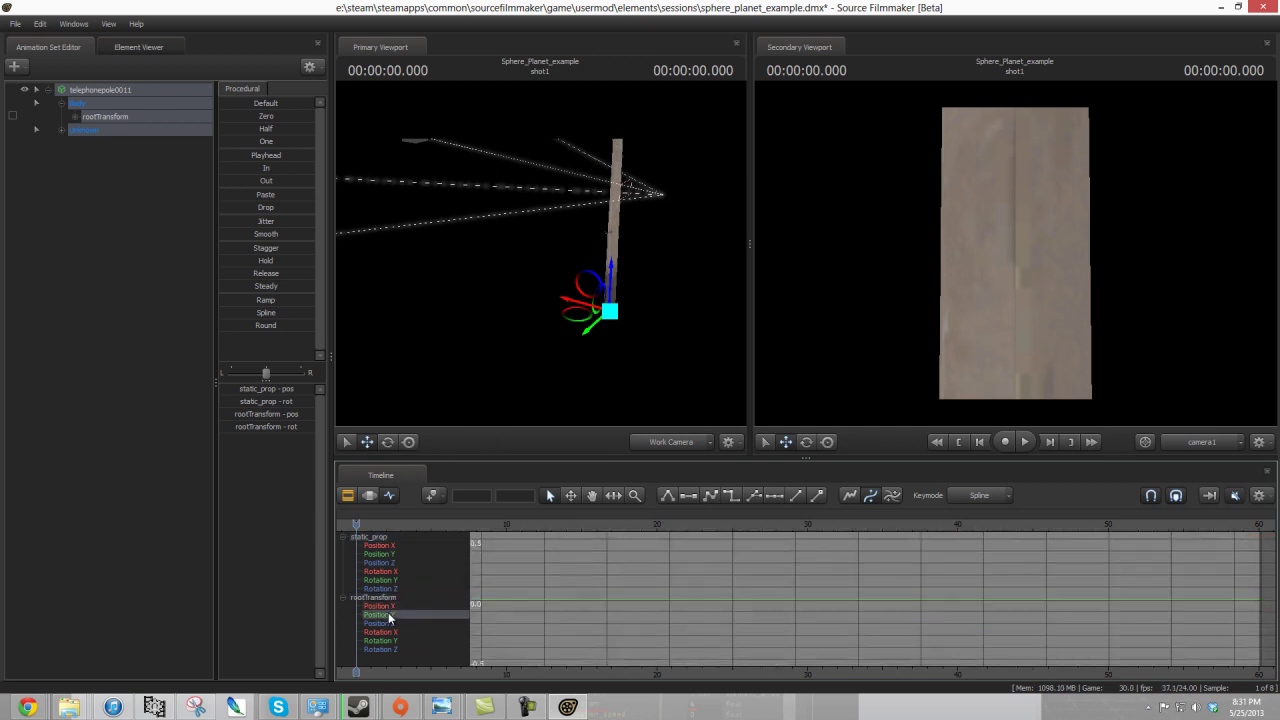
left_click(383, 624)
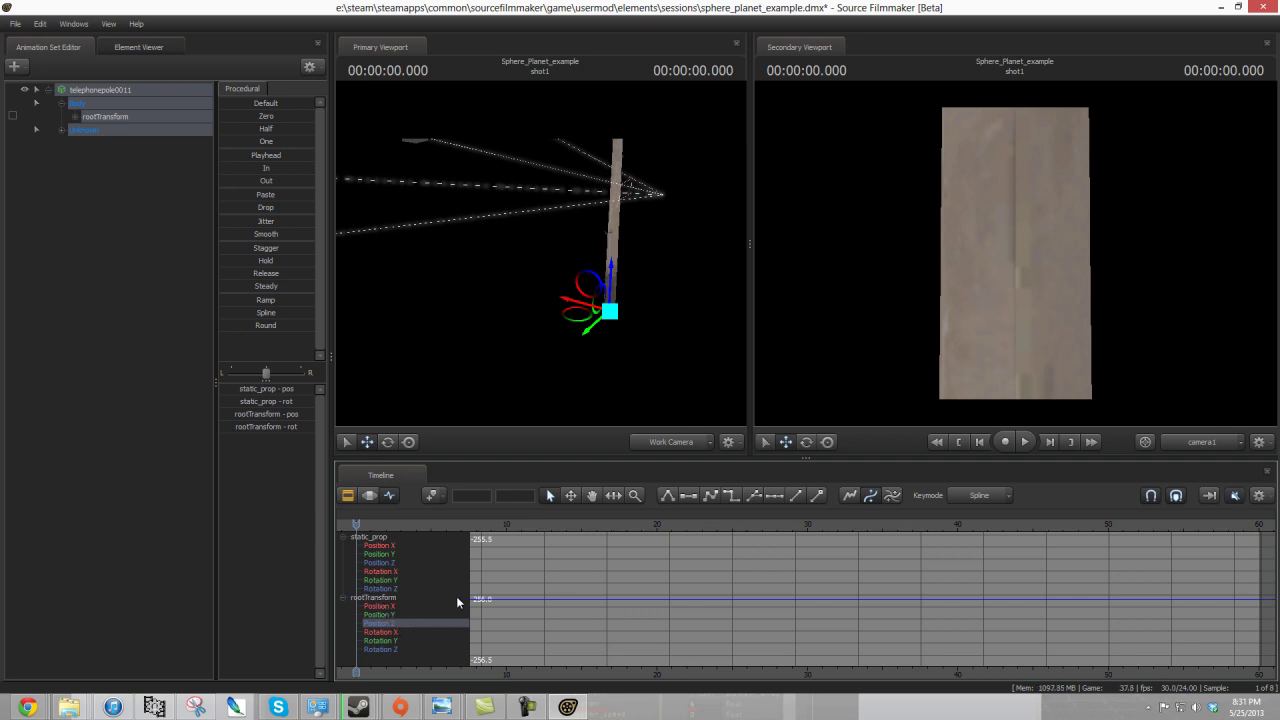
right_click_drag(600, 250, 548, 245)
left_click(472, 375)
right_click_drag(472, 375, 541, 258)
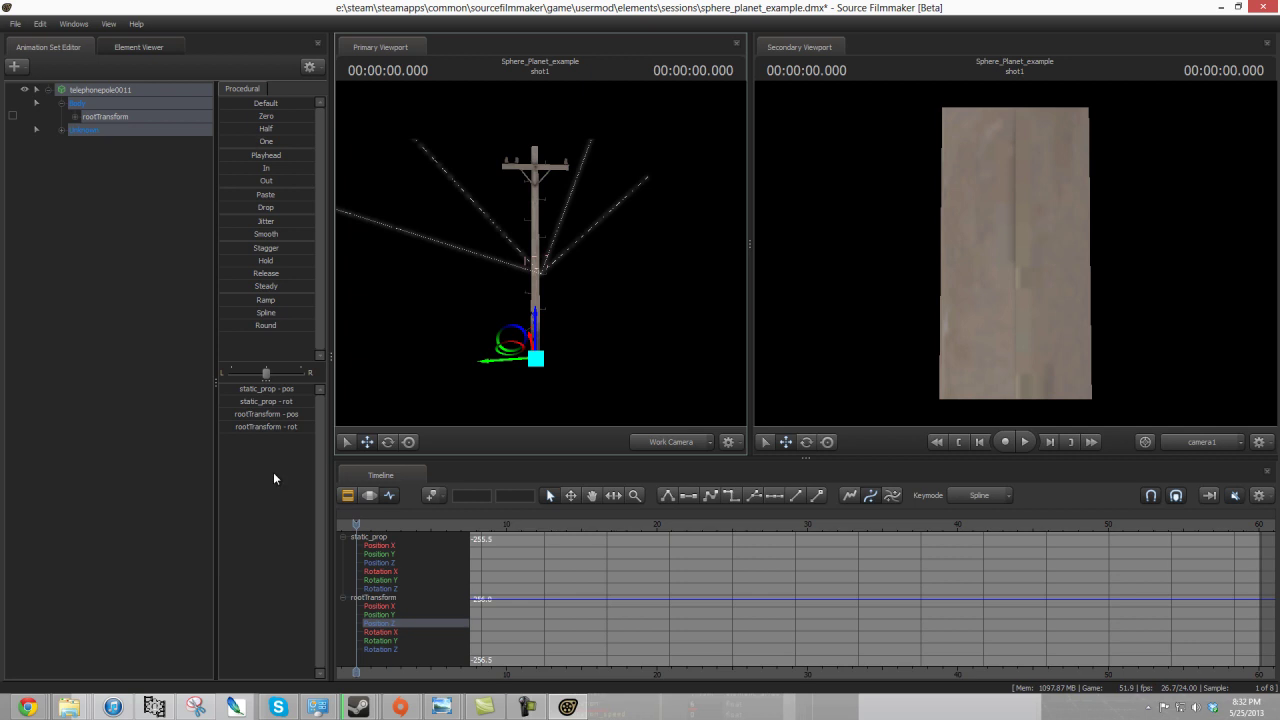
- Return to the Particle Editor and set the offset axis of the Remap Initial Direction to CP to Vector initializer to 1 0 0
left_click(73, 24)
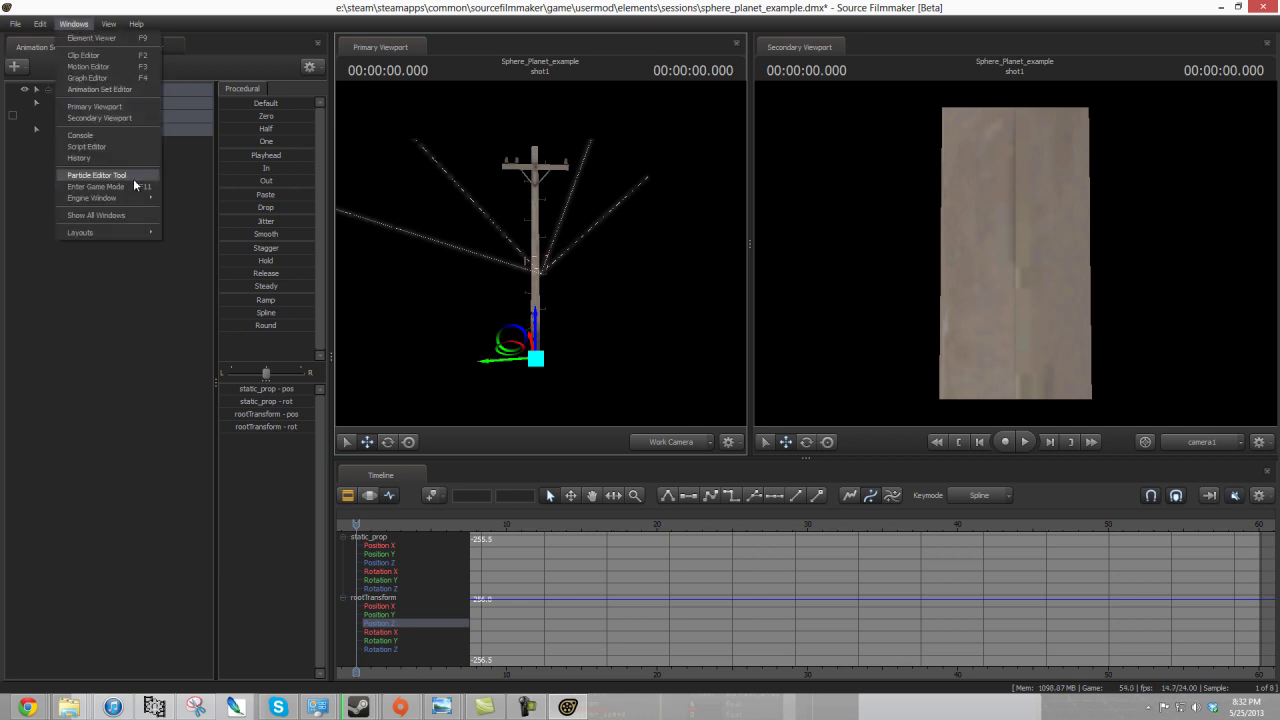
left_click(134, 181)
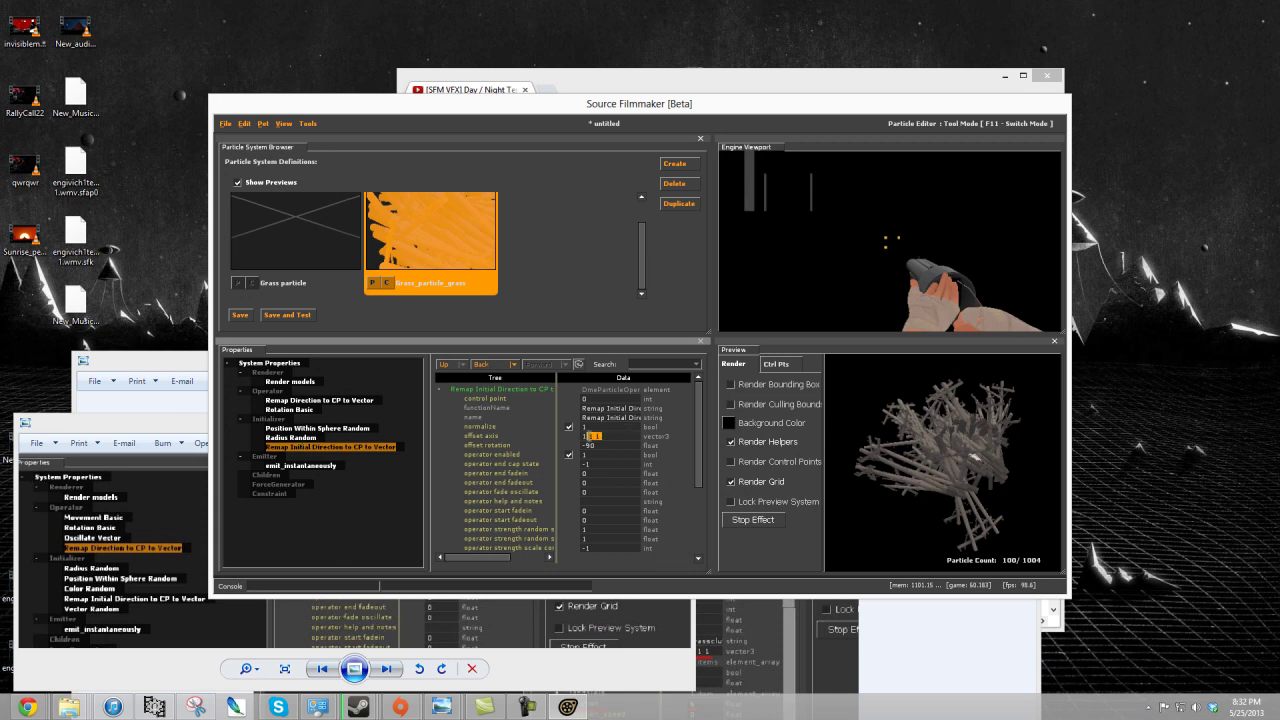
key("BackSpace")
type("0 0")
key("Return")
left_click_drag(862, 450, 916, 467)
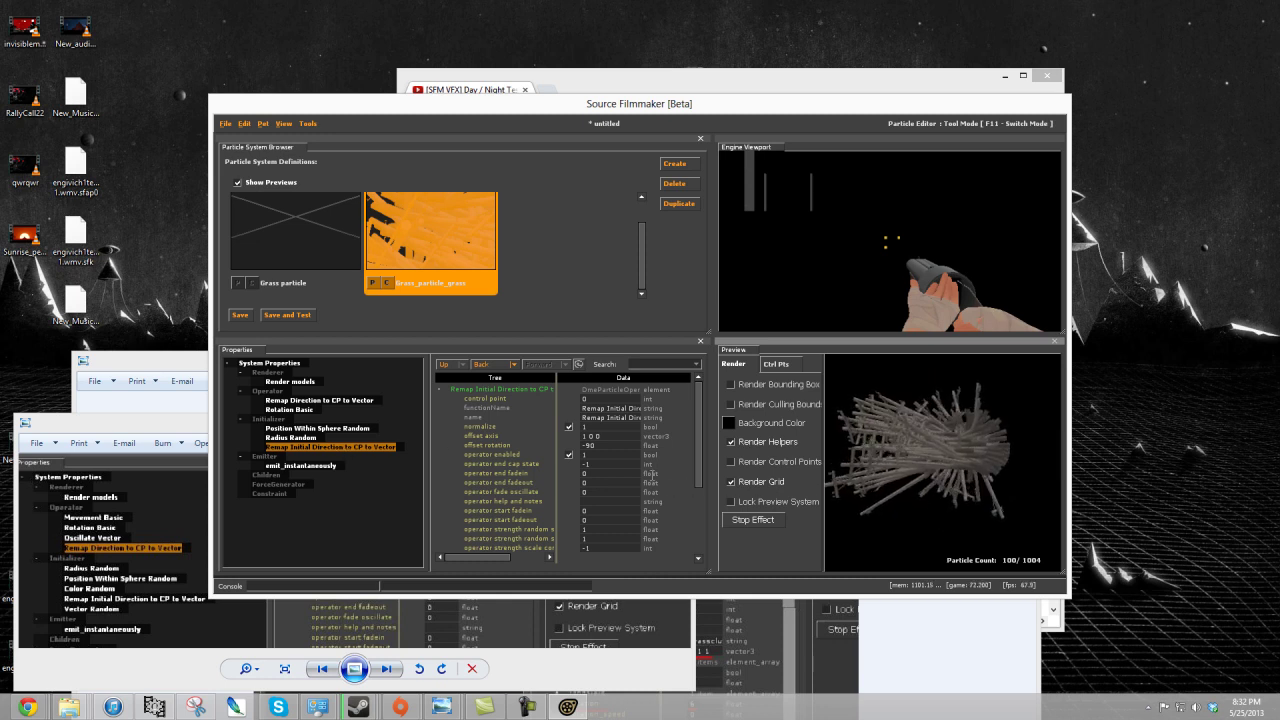
- Set the offset rotation of the Remap Initial Direction to CP to Vector initializer to 0
double_click(590, 445)
type("0")
key("Return")
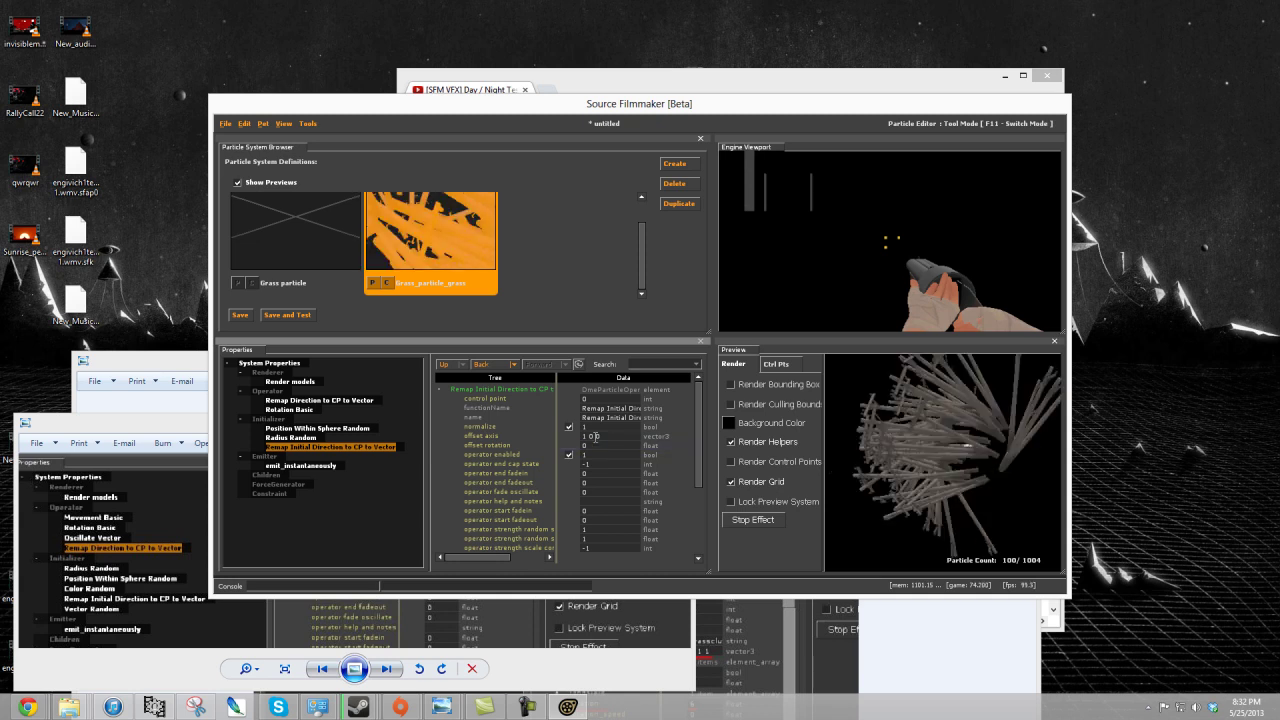
- Set the normal in the System Properties of the grass particle system to 1 0 0 and inspect the particles in the preview
left_click(297, 364)
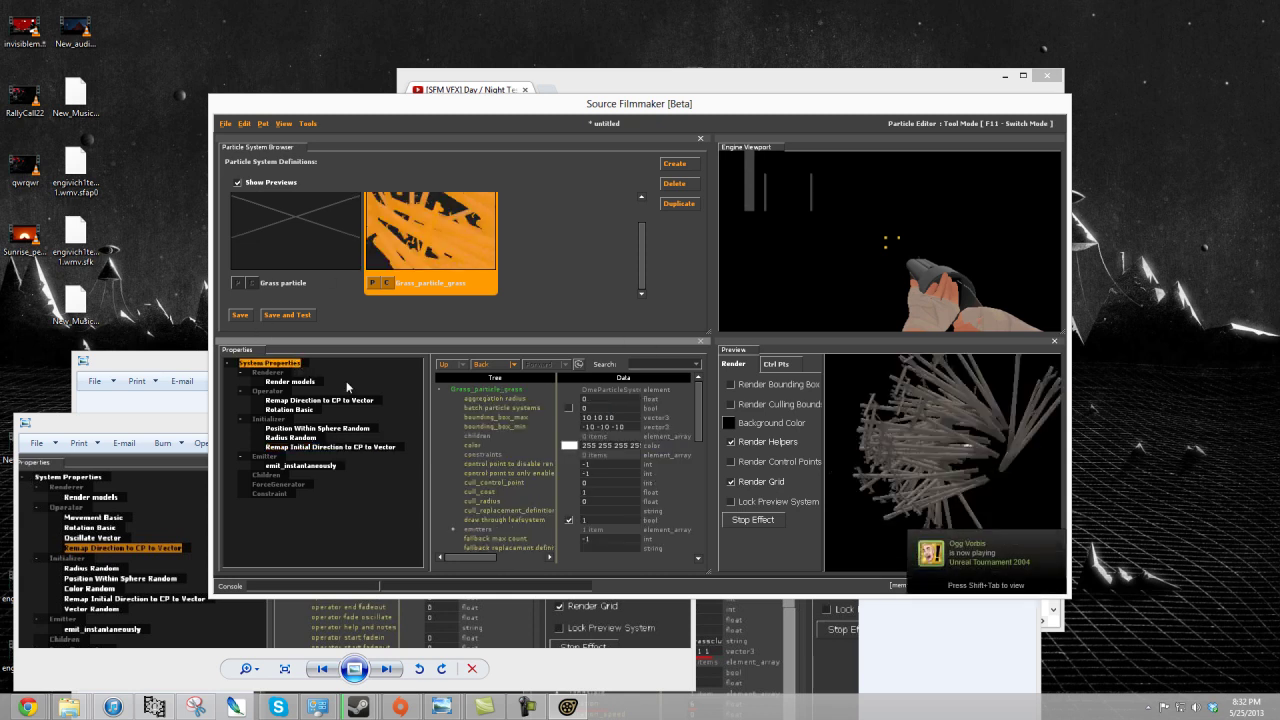
scroll(631, 464, "down", 5)
double_click(628, 501)
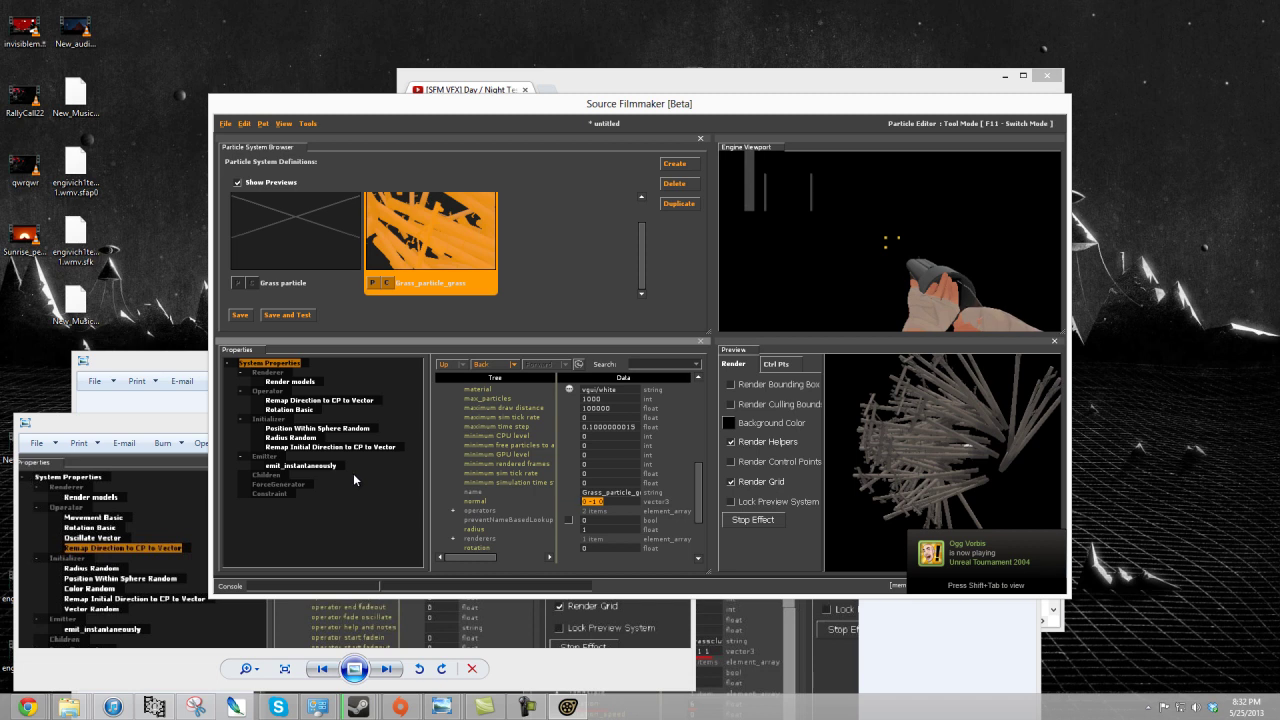
left_click(326, 401)
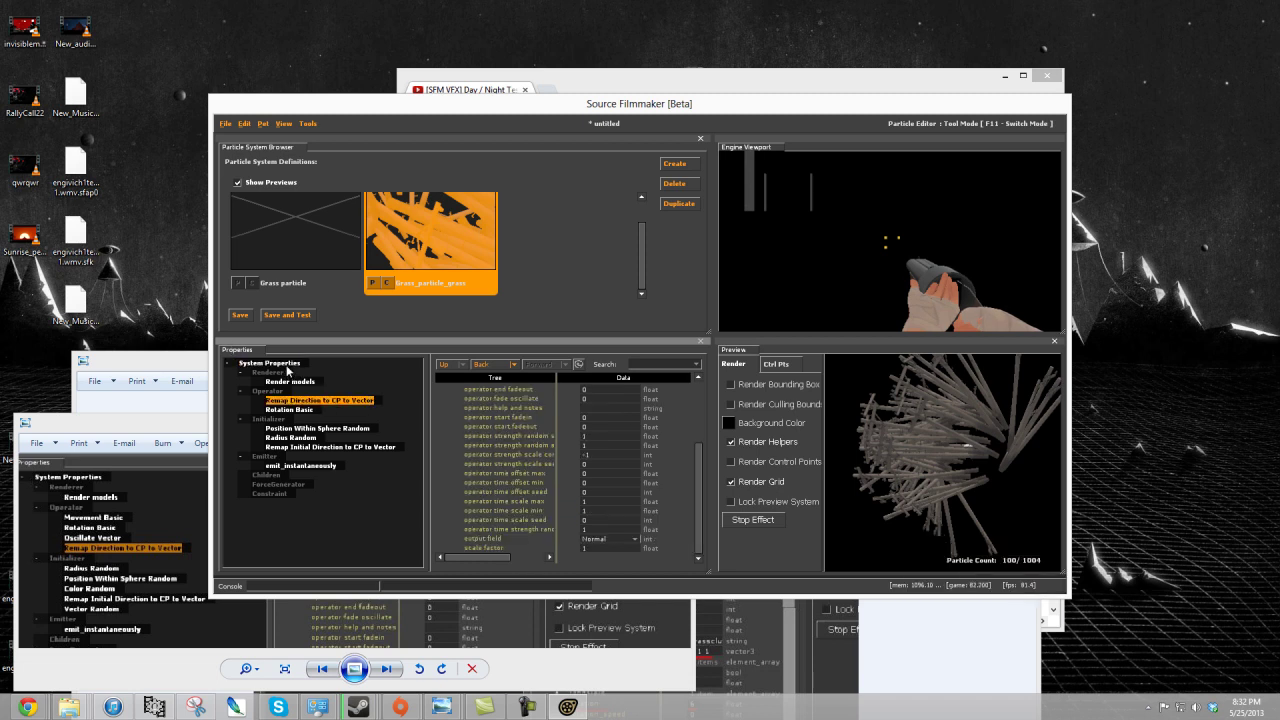
left_click(288, 364)
scroll(616, 490, "down", 1)
left_click_drag(619, 520, 403, 466)
type("1 0 90")
key("BackSpace")
key("BackSpace")
type("0")
key("Return")
left_click_drag(978, 473, 949, 462)
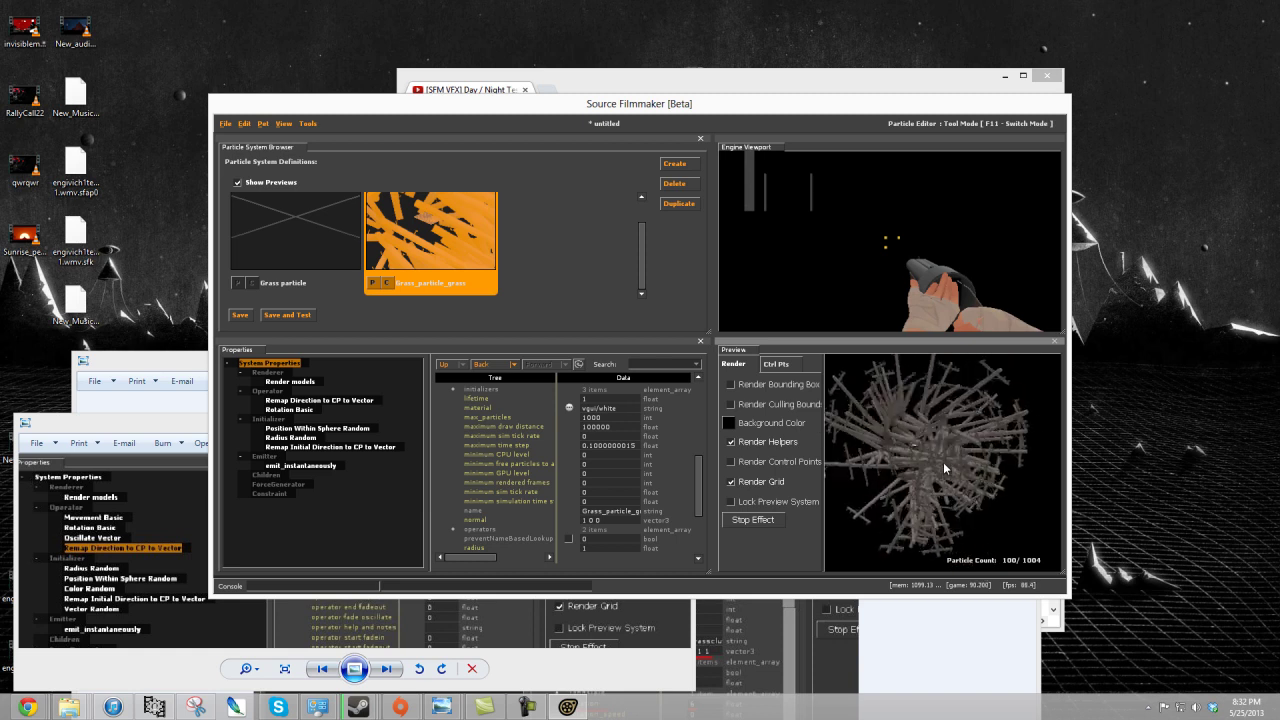
- Review the Remap Direction to CP to Vector operator and set the Remap Initial Direction to CP to Vector initializer's offset rotation to 2
scroll(687, 501, "down", 3)
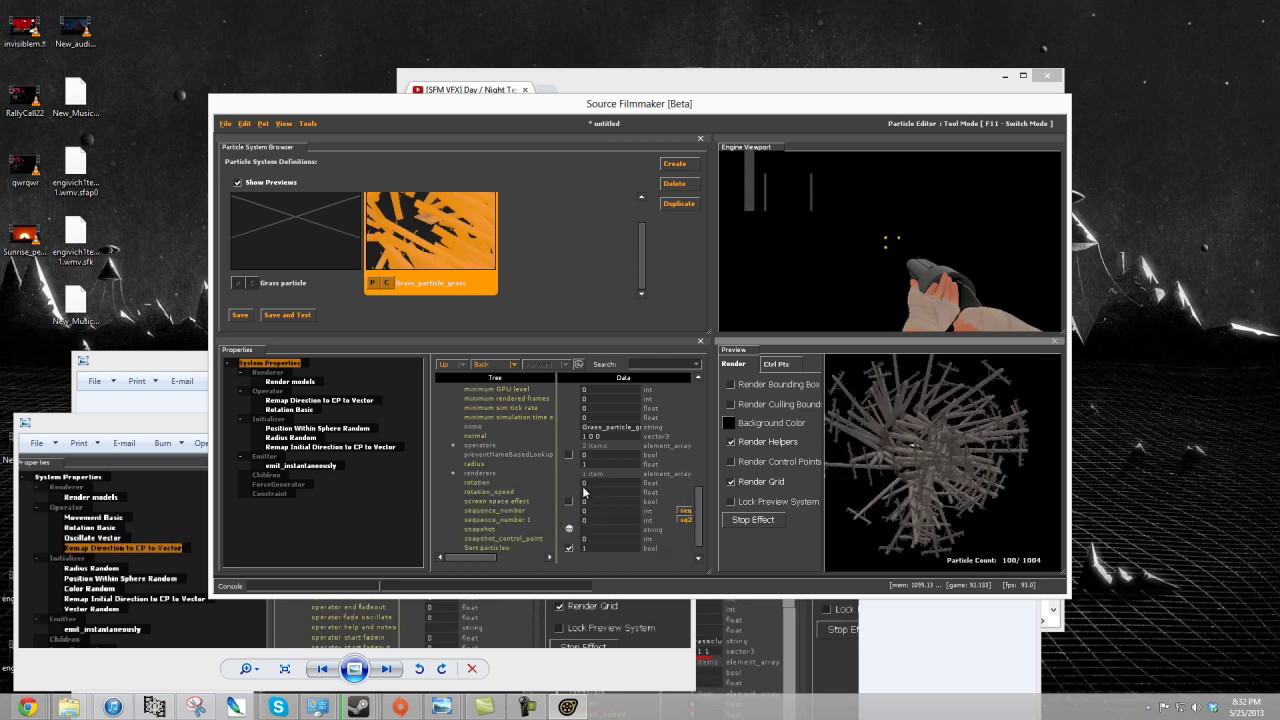
left_click(302, 430)
left_click(302, 402)
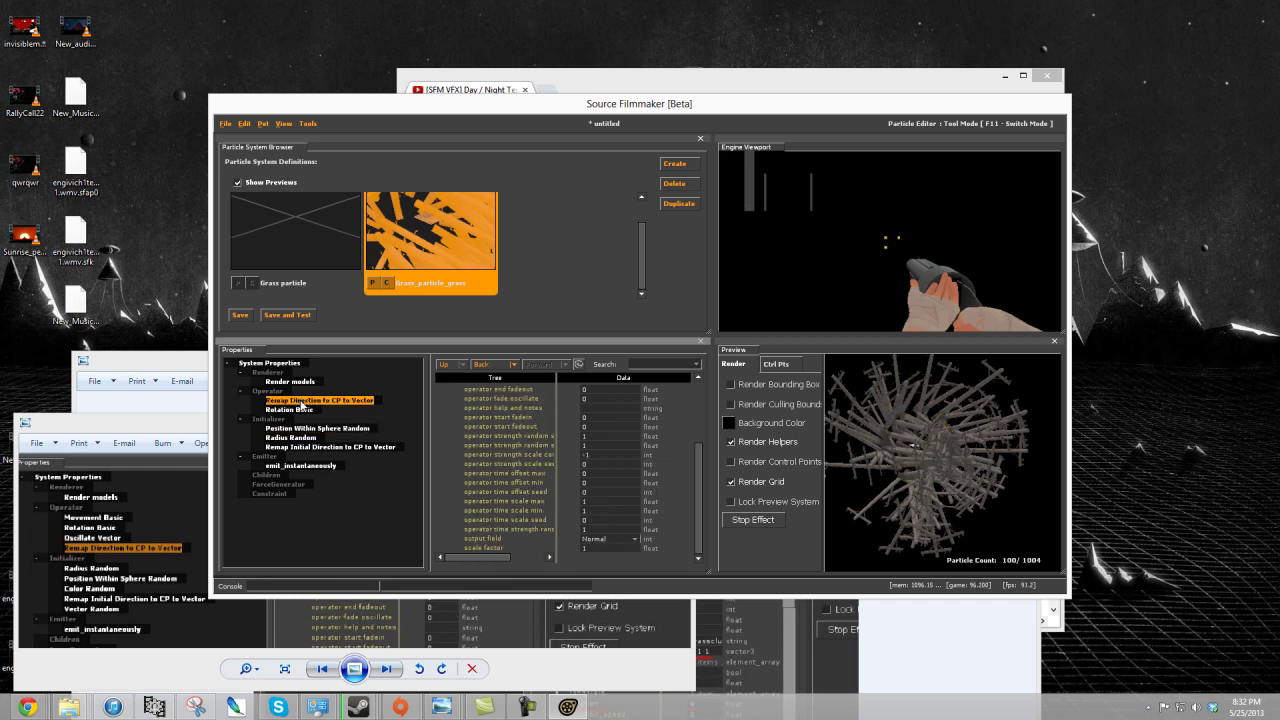
scroll(676, 463, "up", 3)
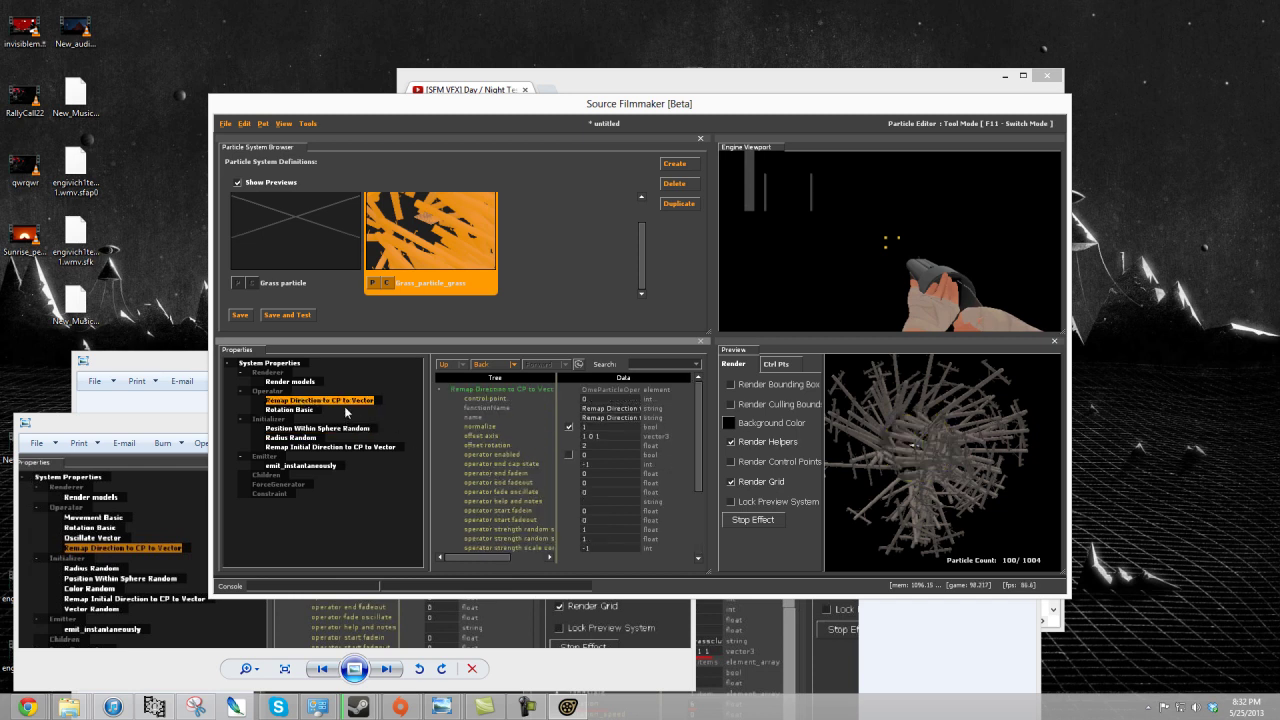
left_click(353, 448)
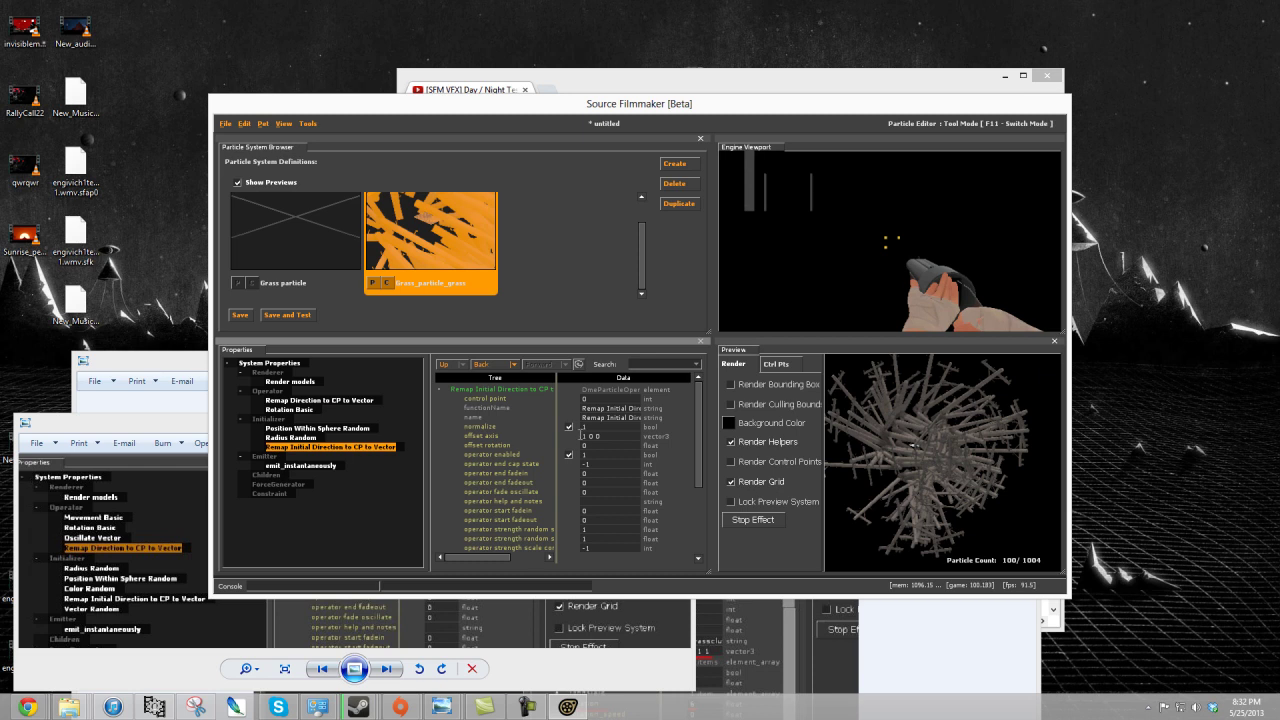
left_click(598, 447)
type("2")
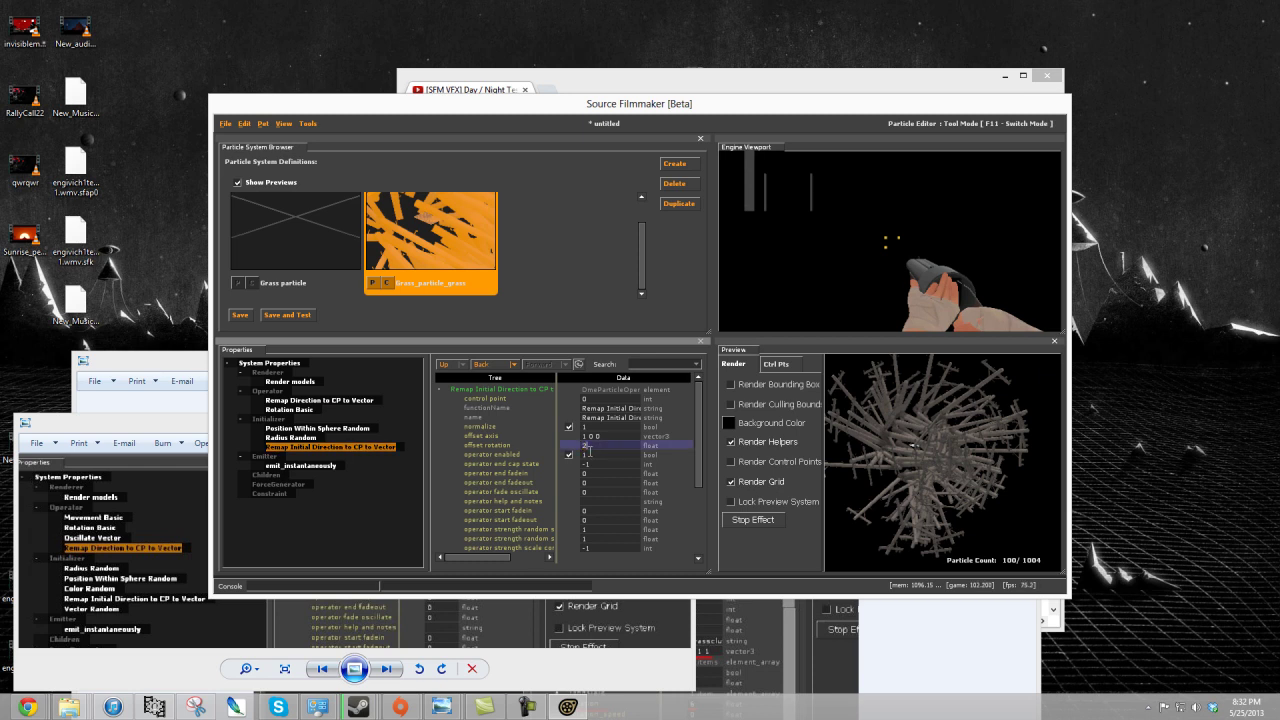
left_click(938, 462)
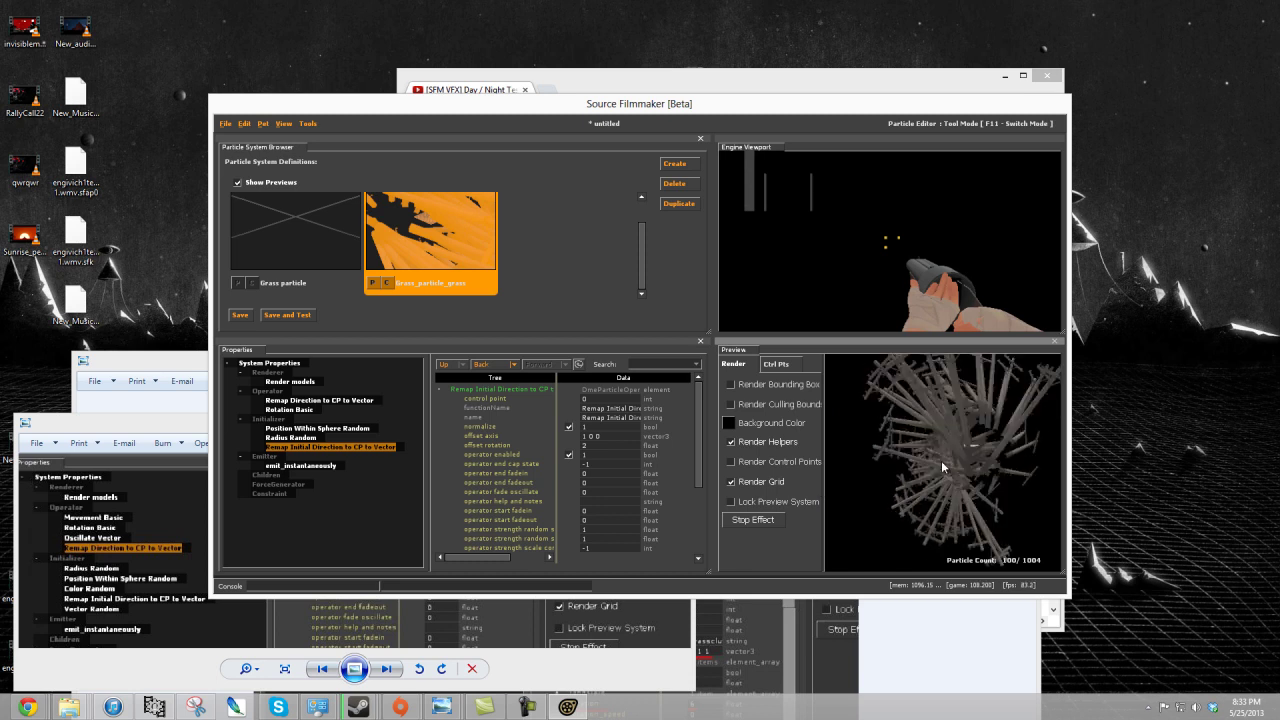
- Compare the initializer's settings and preview with the remap_normal and rotation_settings reference images in Windows Photo Viewer
scroll(457, 482, "down", 4)
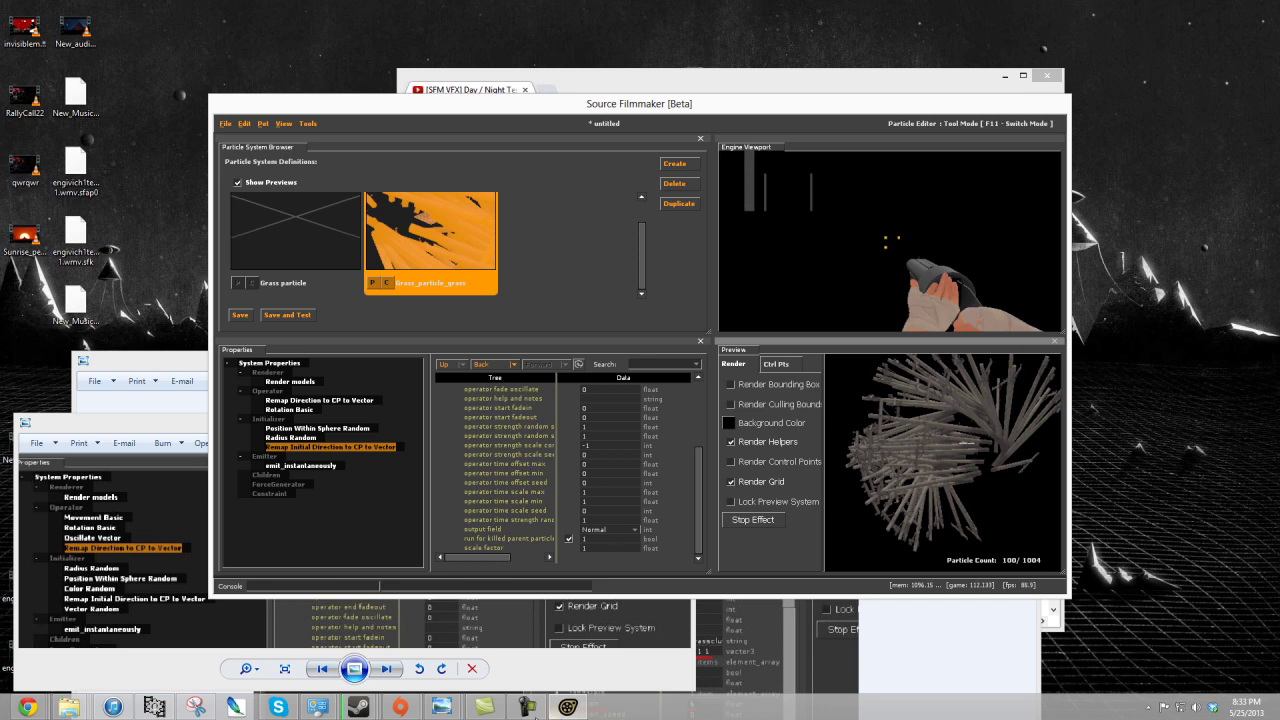
left_click(567, 706)
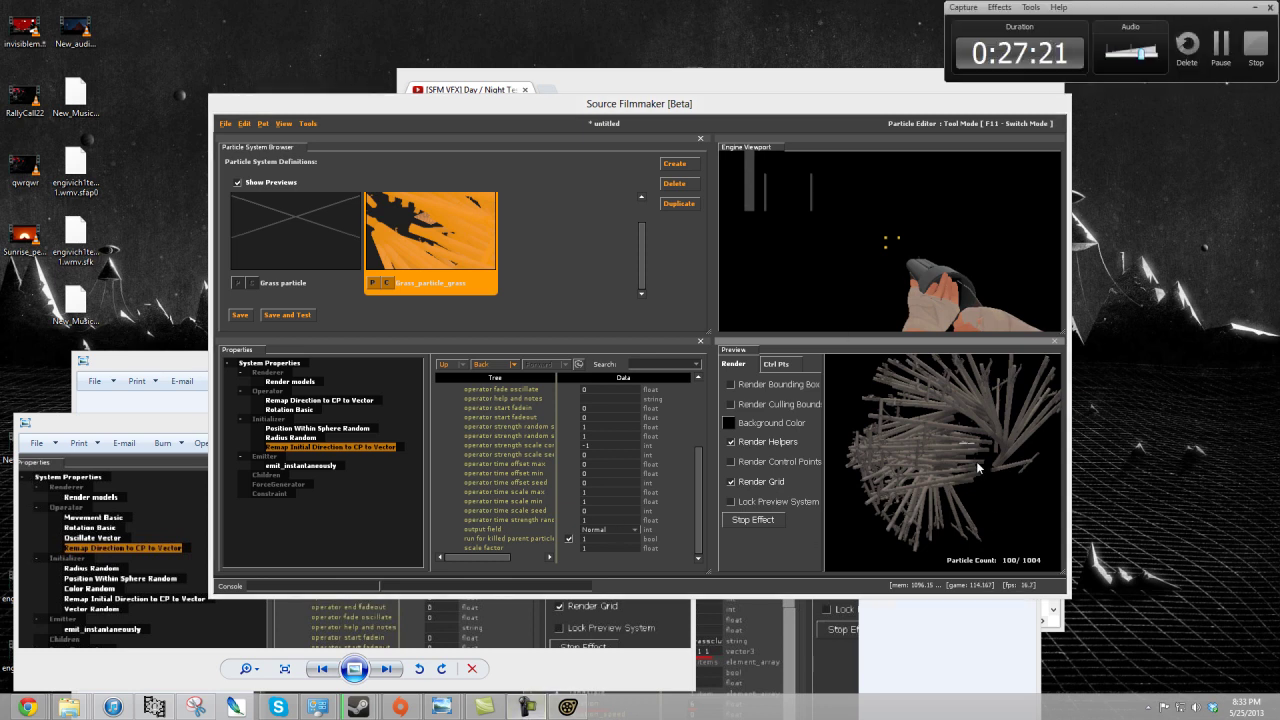
left_click(630, 481)
right_click_drag(871, 487, 943, 466)
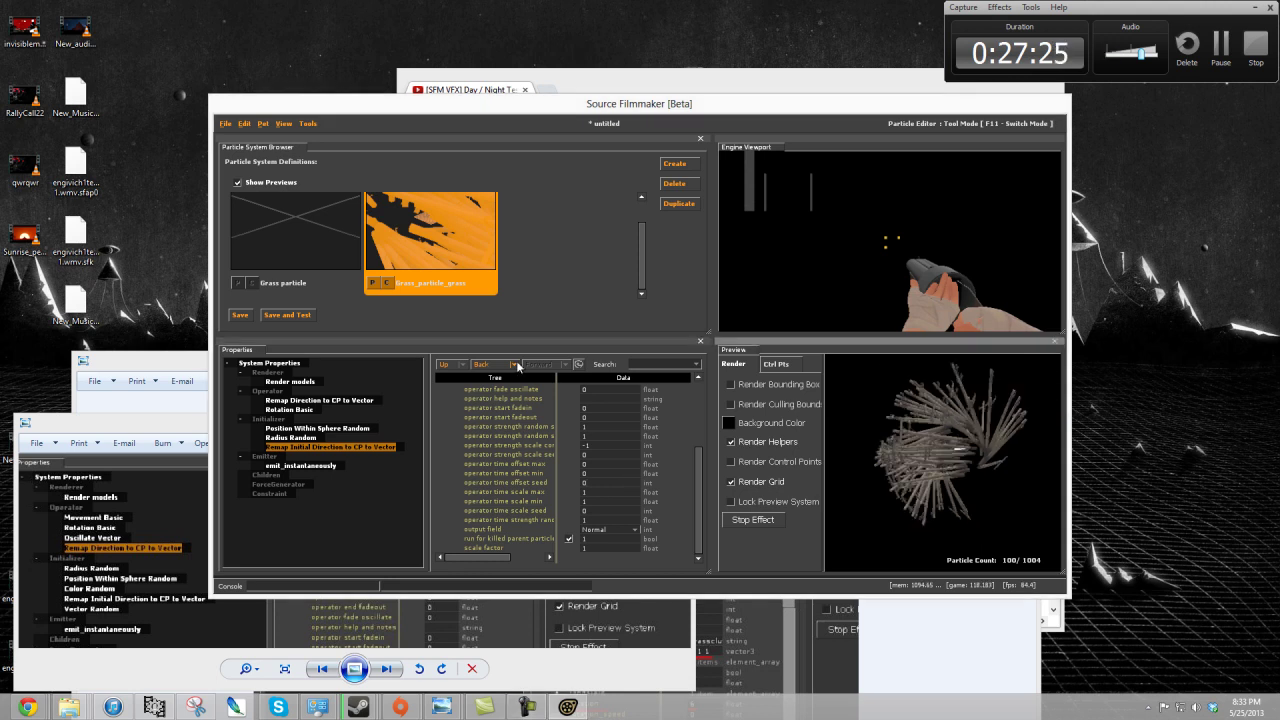
scroll(612, 432, "up", 4)
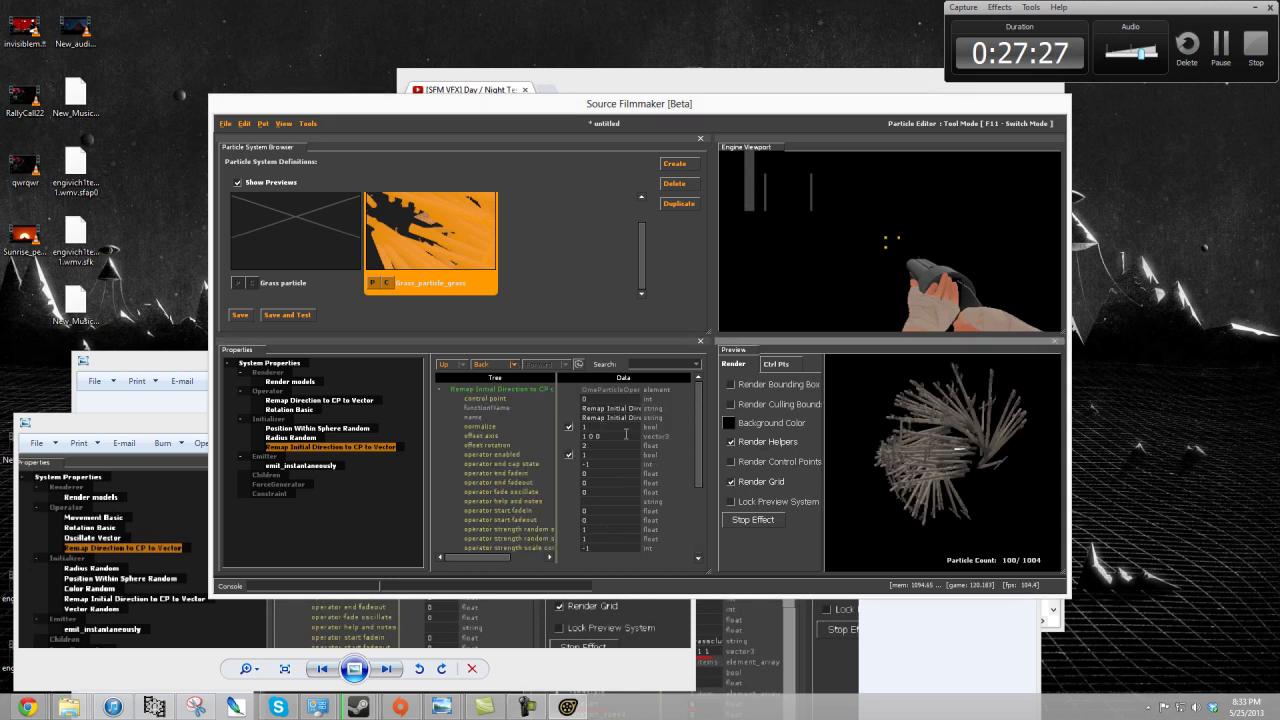
left_click(114, 505)
left_click_drag(115, 544, 140, 514)
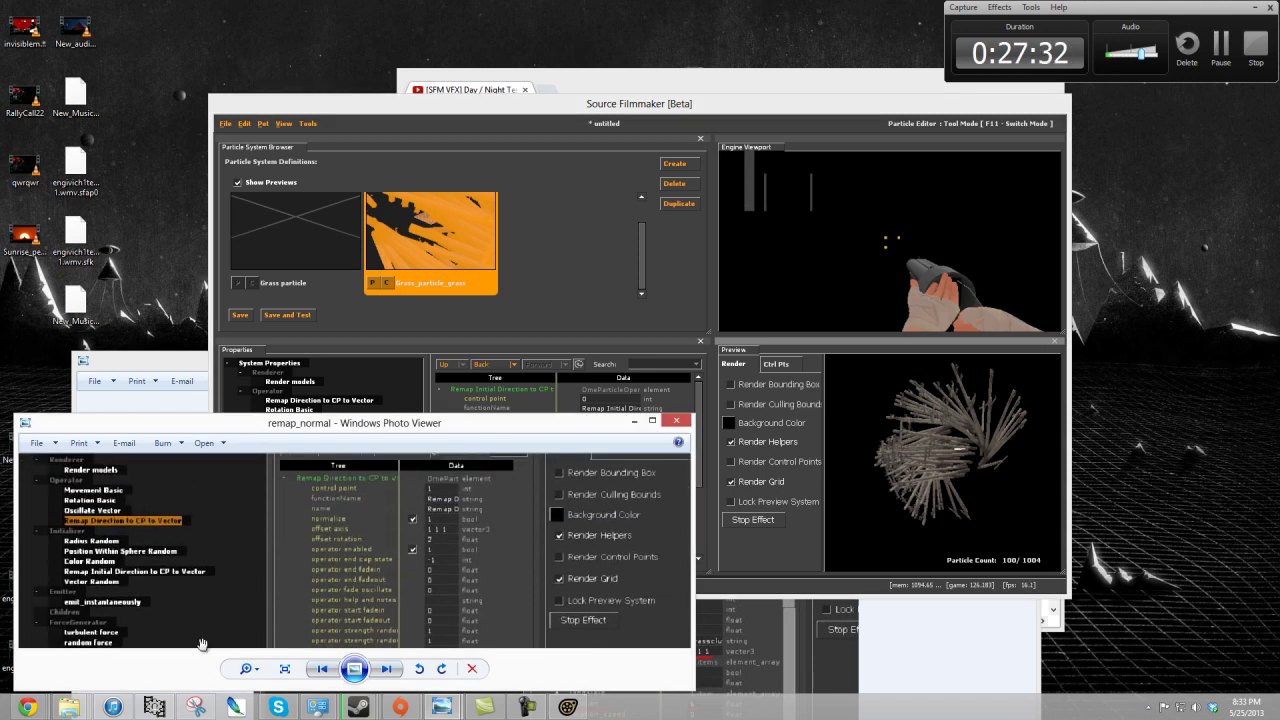
left_click_drag(325, 413, 325, 242)
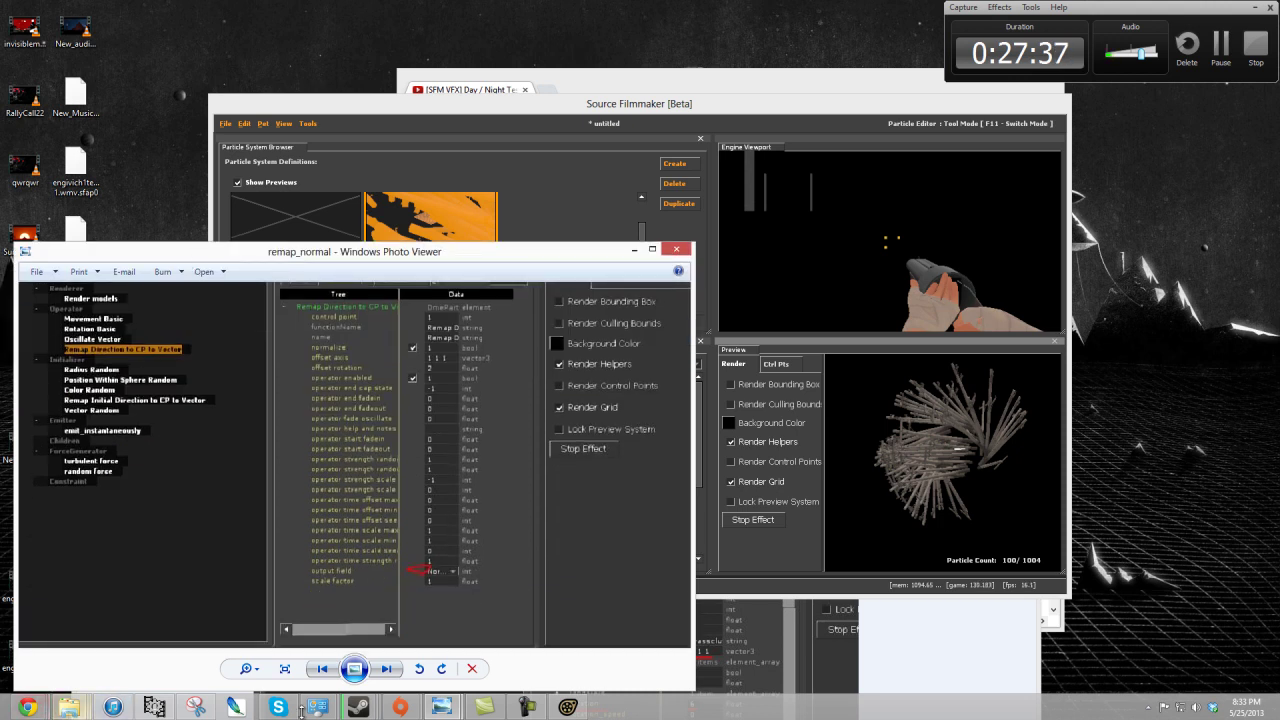
mouse_move(447, 706)
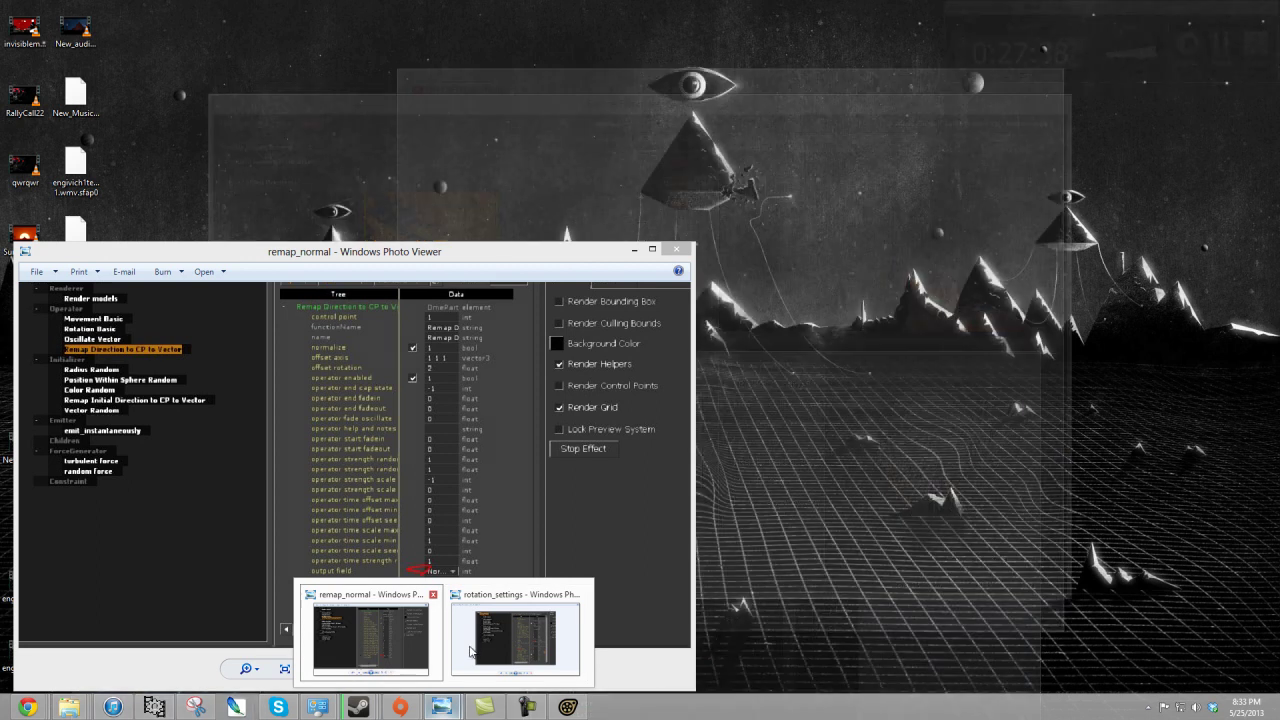
left_click(490, 641)
scroll(558, 470, "down", 1)
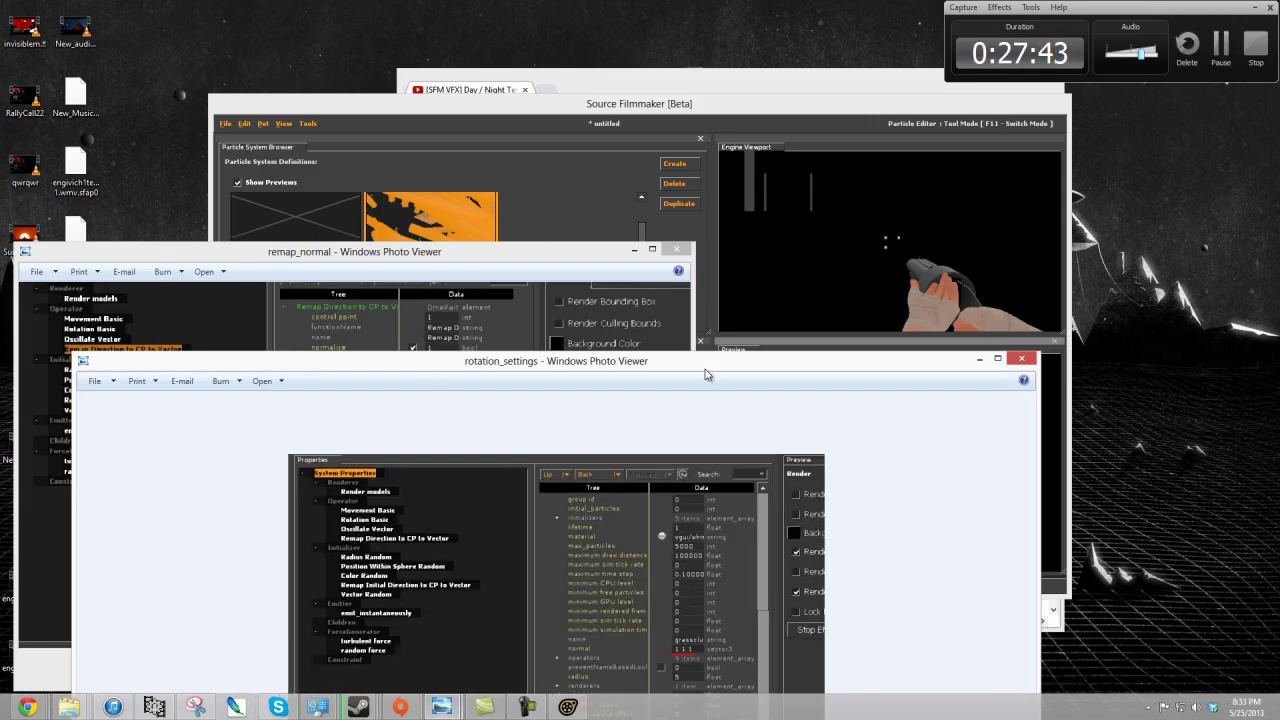
left_click_drag(705, 369, 672, 190)
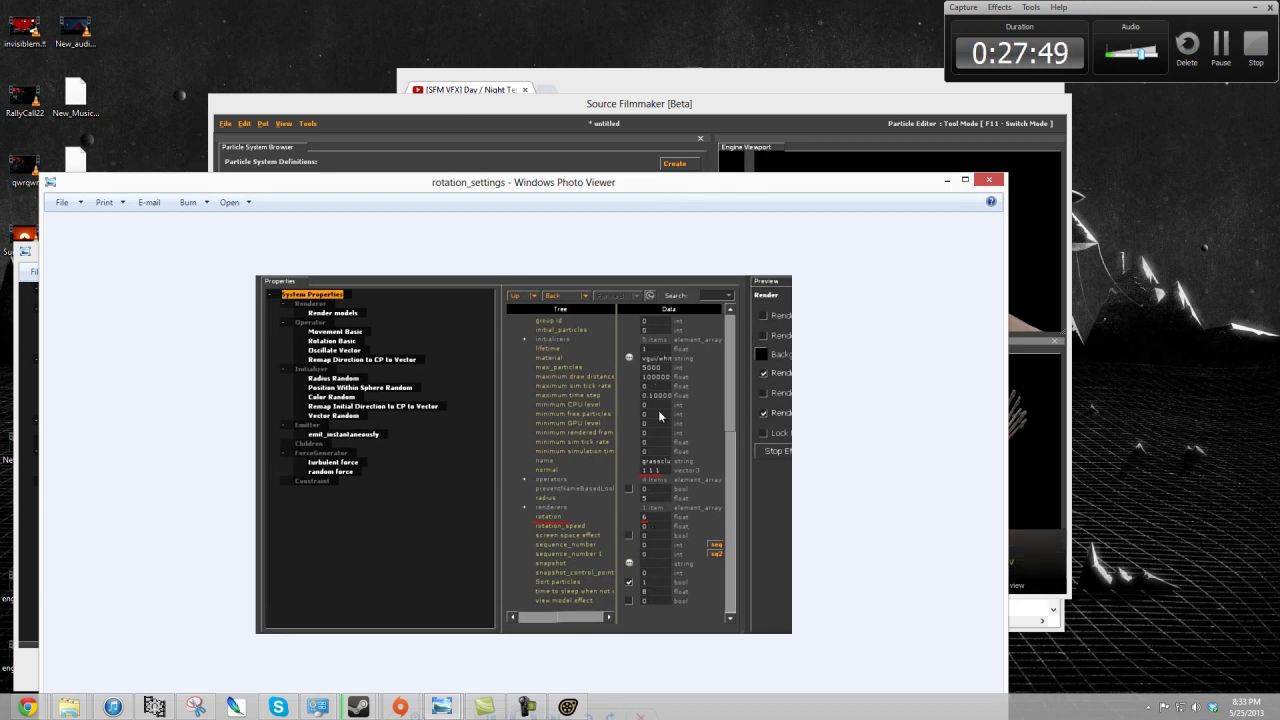
- Switch back to Source Filmmaker and set the particle system's normal to 1 1 1 and its rotation to 6 in System Properties
key("alt+Tab")
left_click(277, 364)
scroll(692, 482, "down", 5)
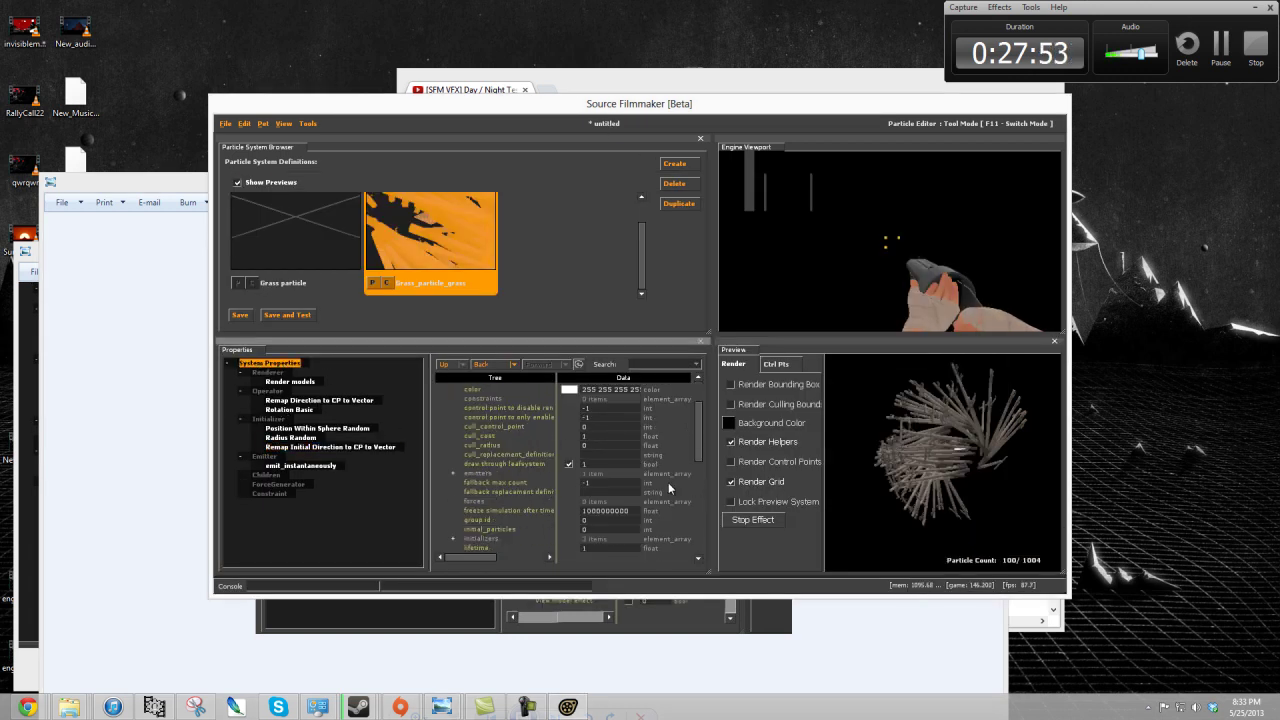
scroll(624, 453, "down", 4)
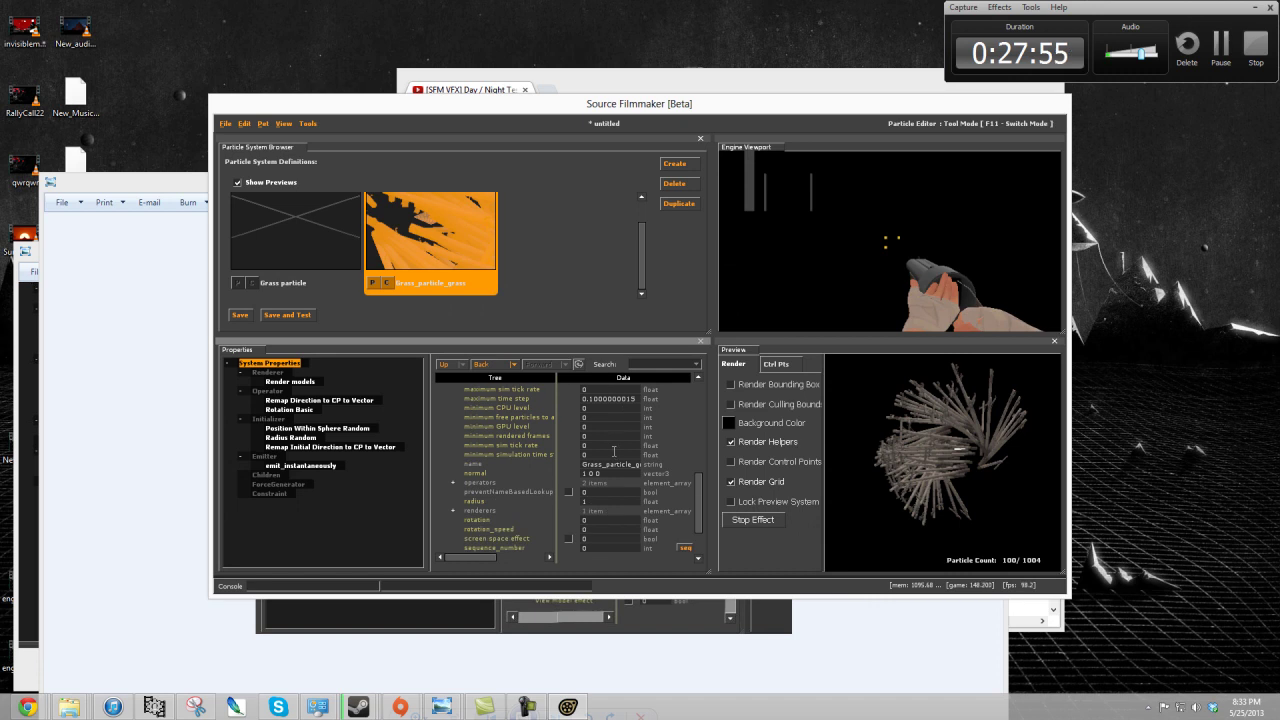
type("1")
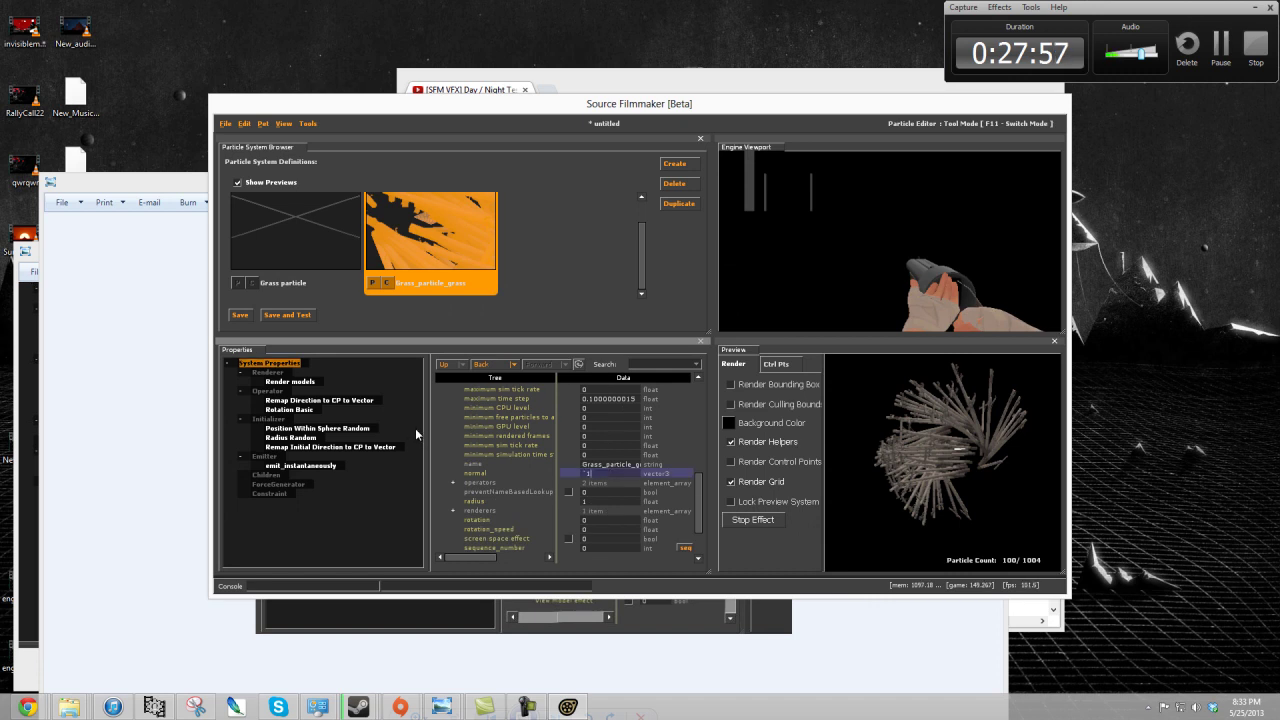
type(" 1 1")
key("Return")
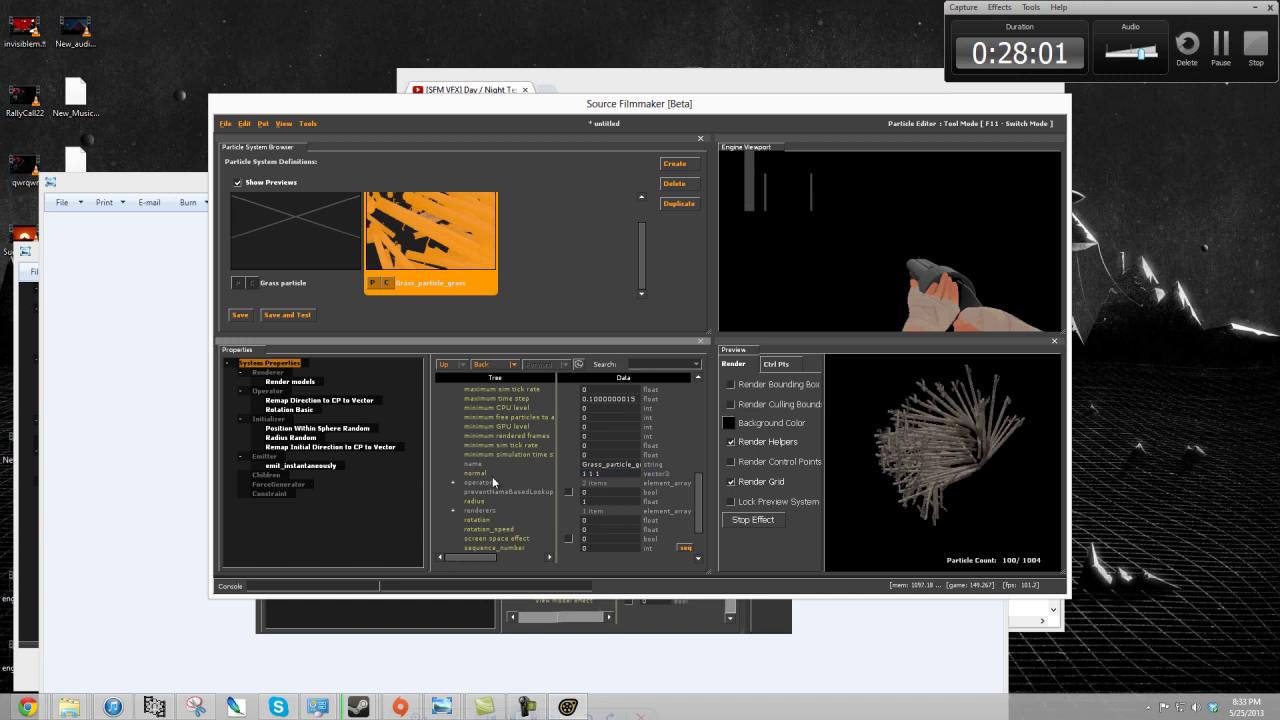
type("6")
key("Return")
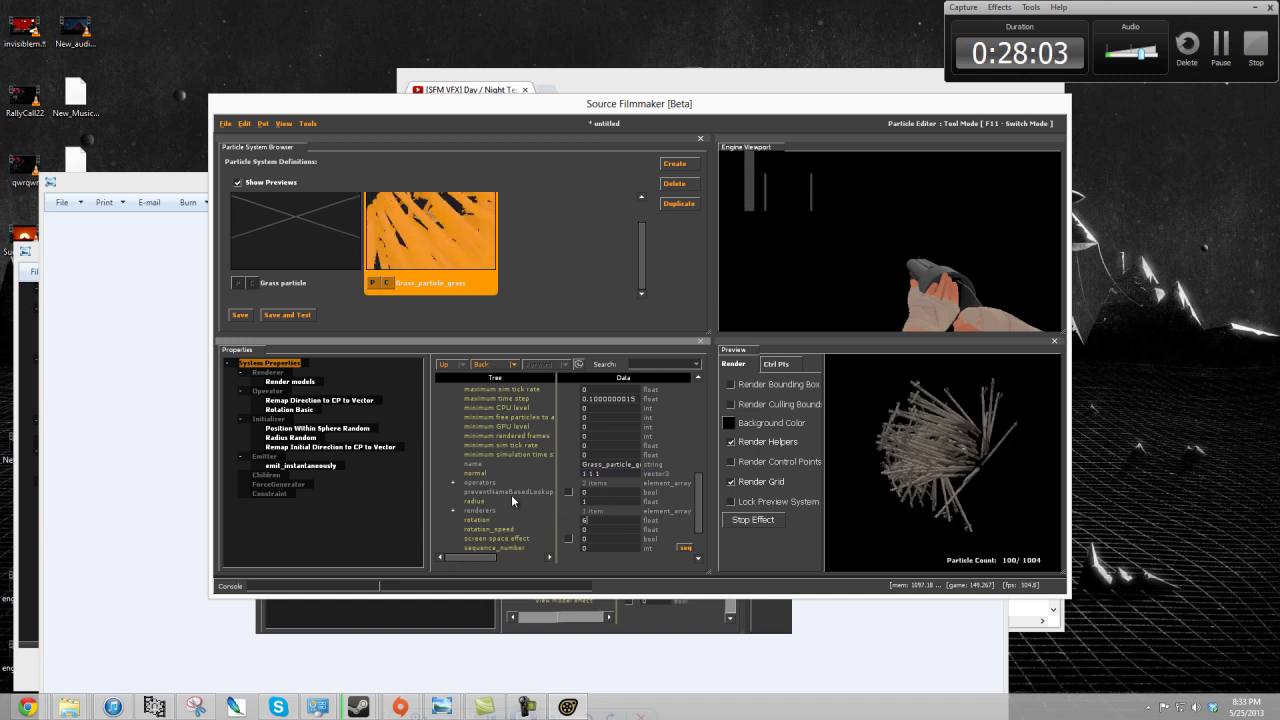
- Inspect the particles in the preview and review the Rotation Basic operator's properties
left_click(932, 460)
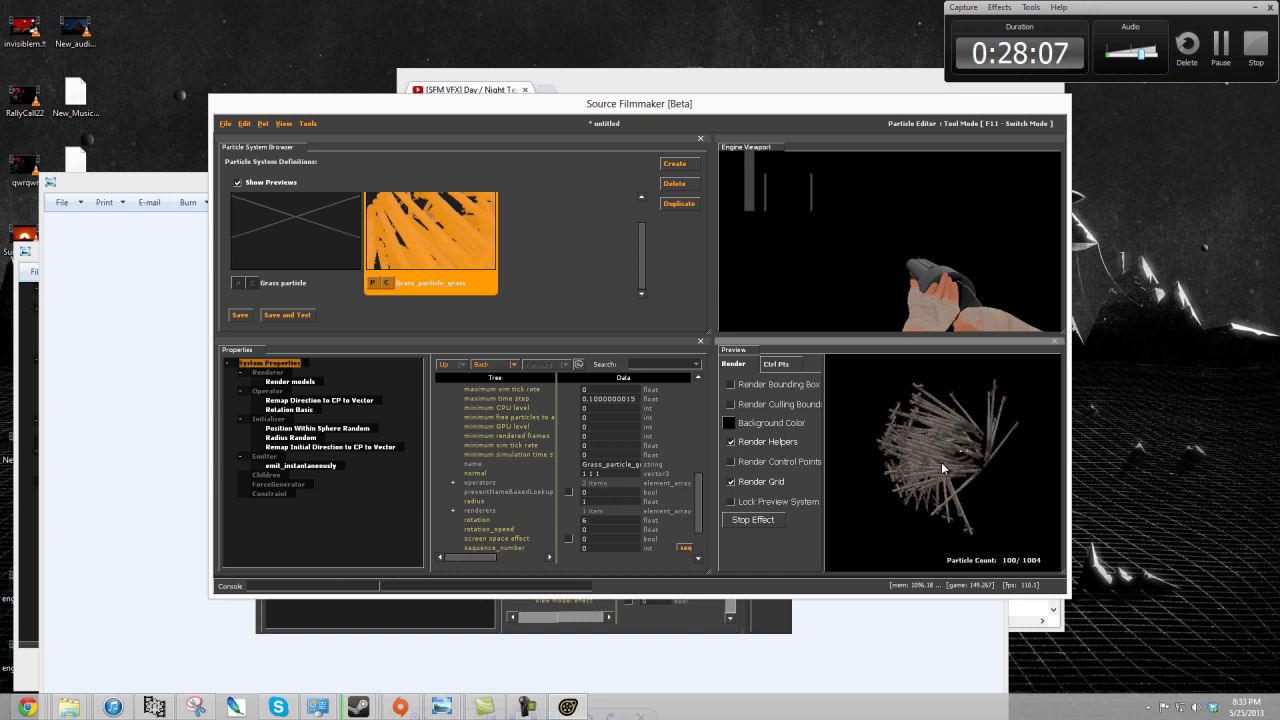
left_click(290, 409)
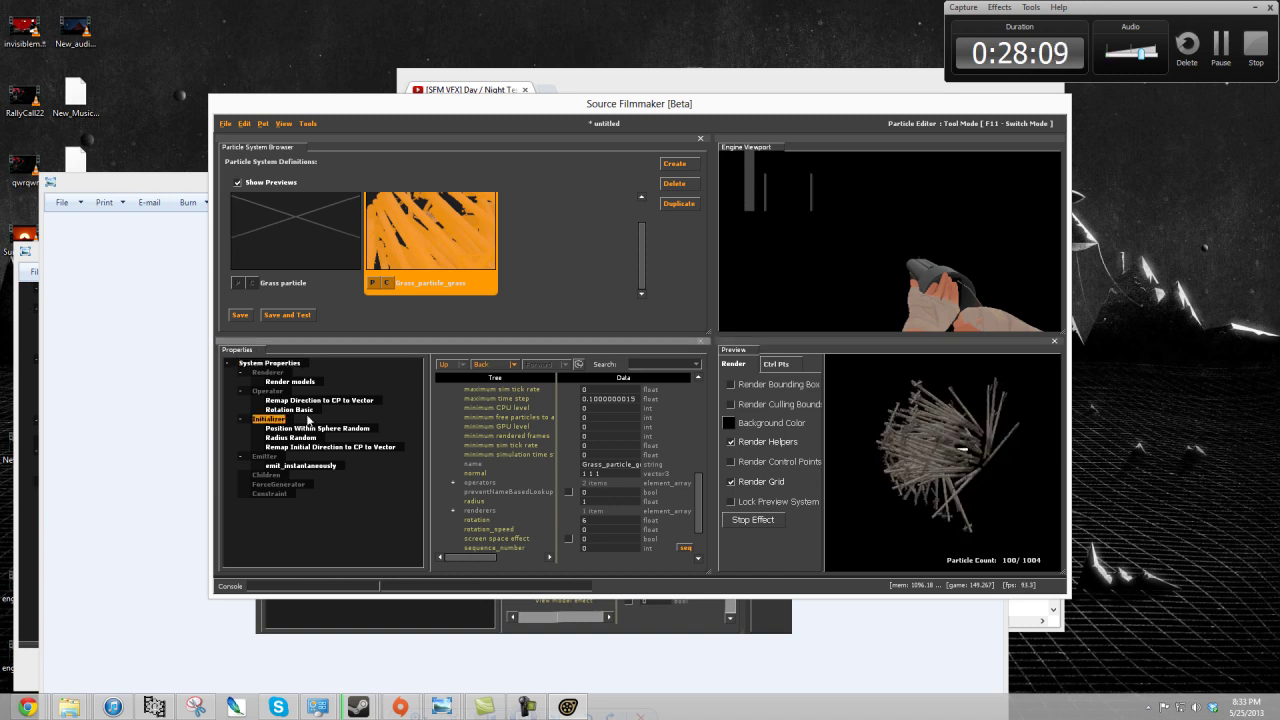
scroll(669, 482, "up", 2)
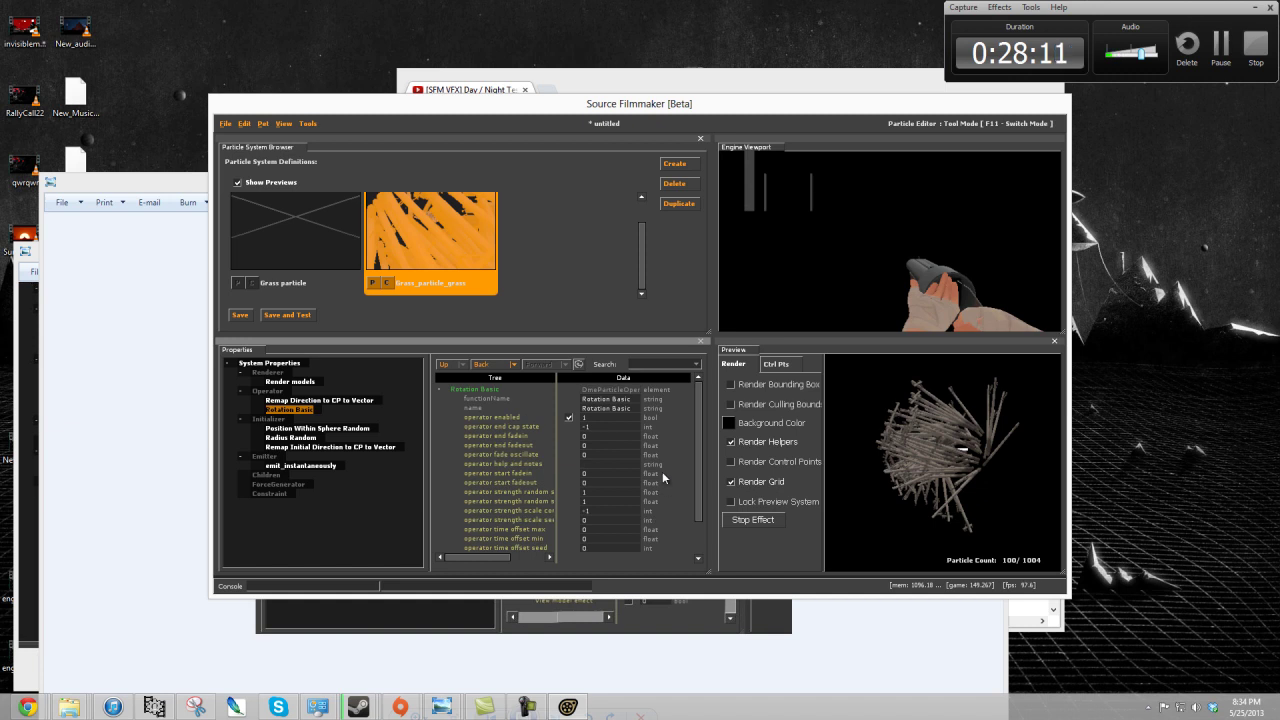
scroll(610, 480, "down", 2)
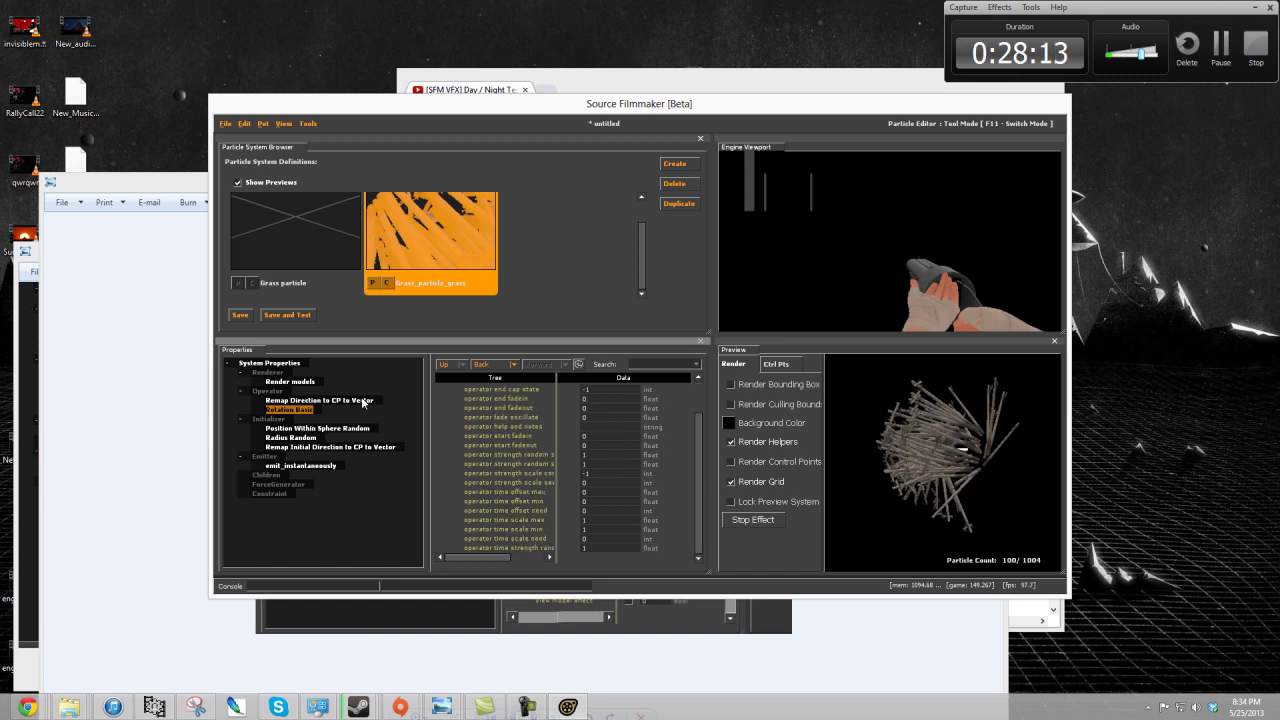
- Check the rotation_settings reference image in Windows Photo Viewer and add a Vector Random initializer from the Rotation-filtered functions in Source Filmmaker
left_click(267, 391)
left_click(267, 418)
right_click(267, 420)
left_click(296, 460)
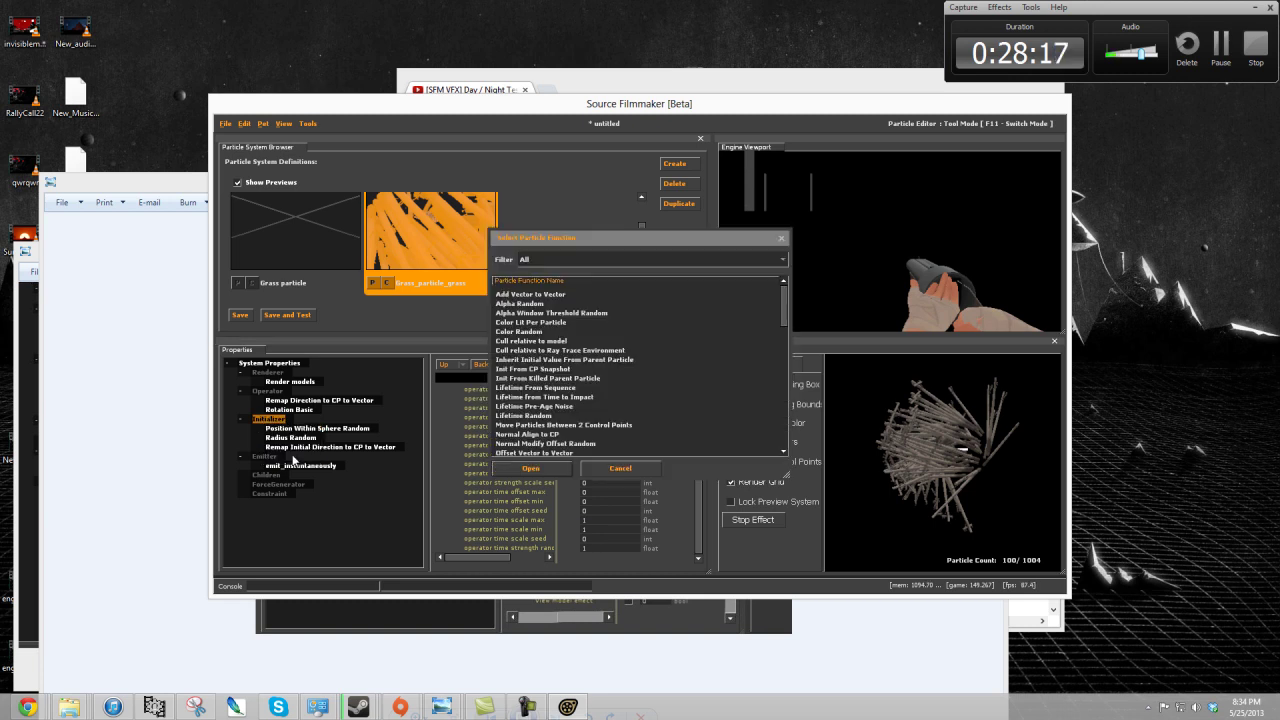
left_click(570, 259)
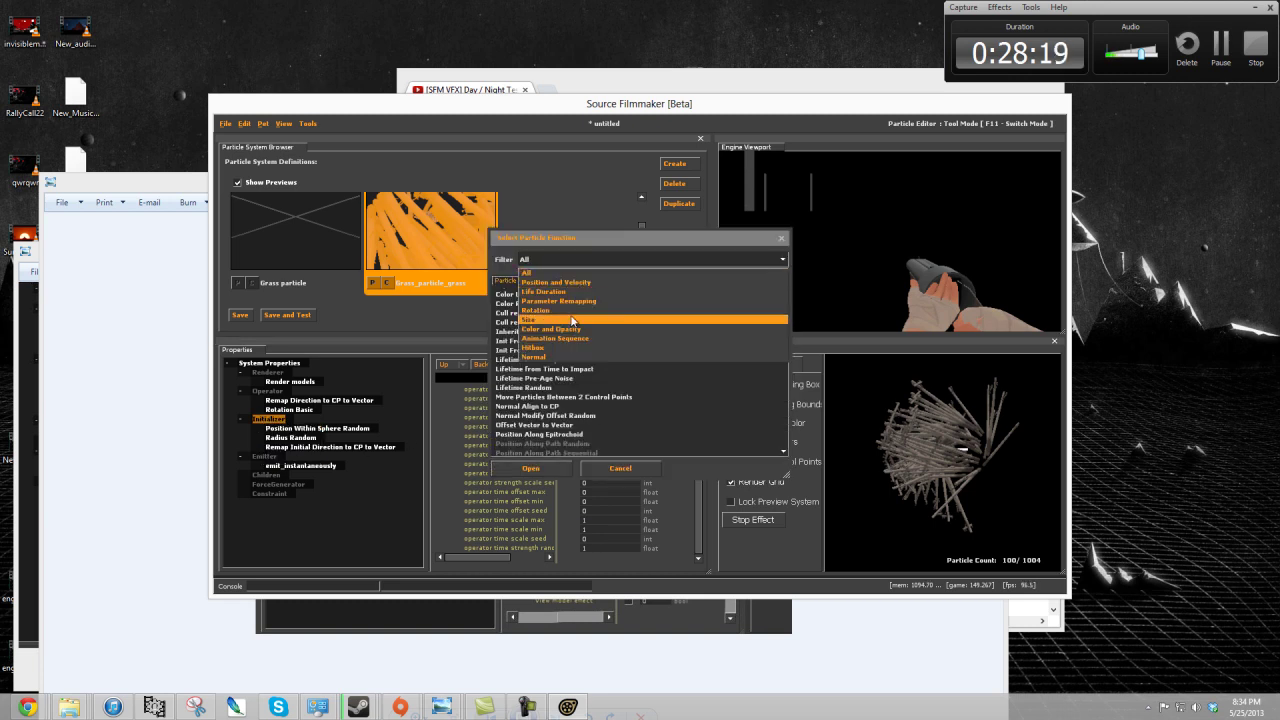
left_click(570, 319)
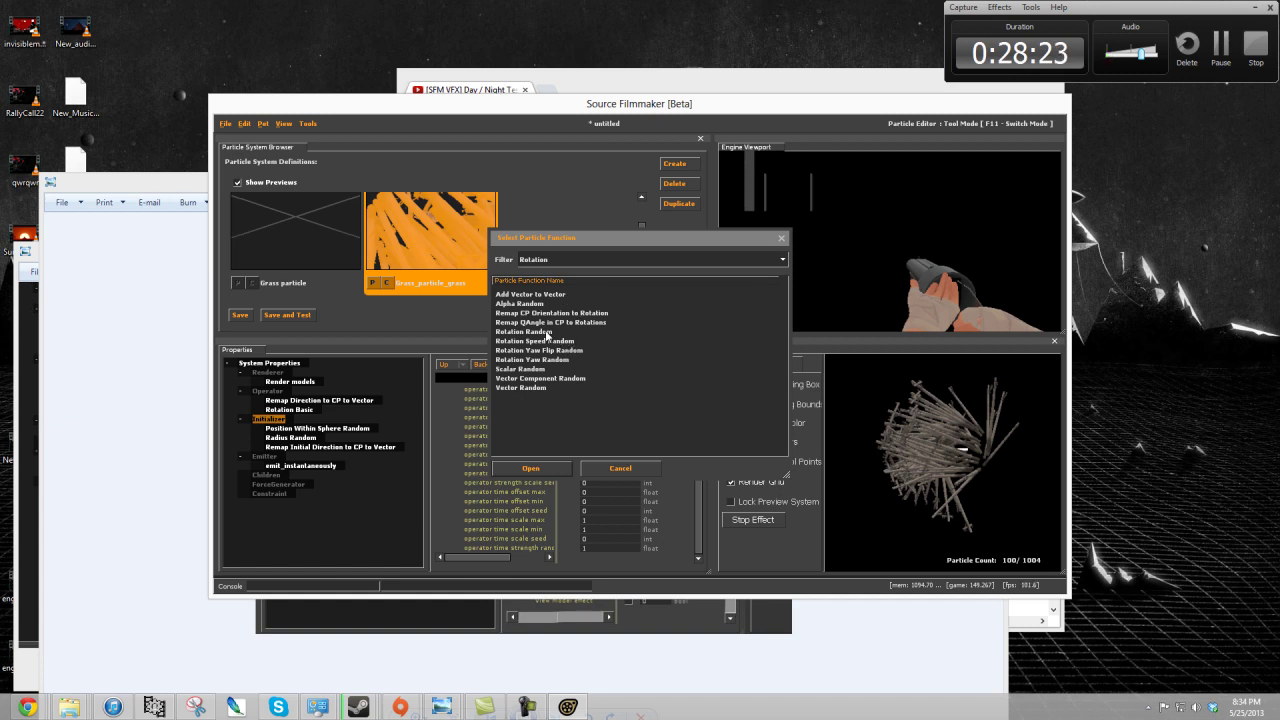
left_click(196, 707)
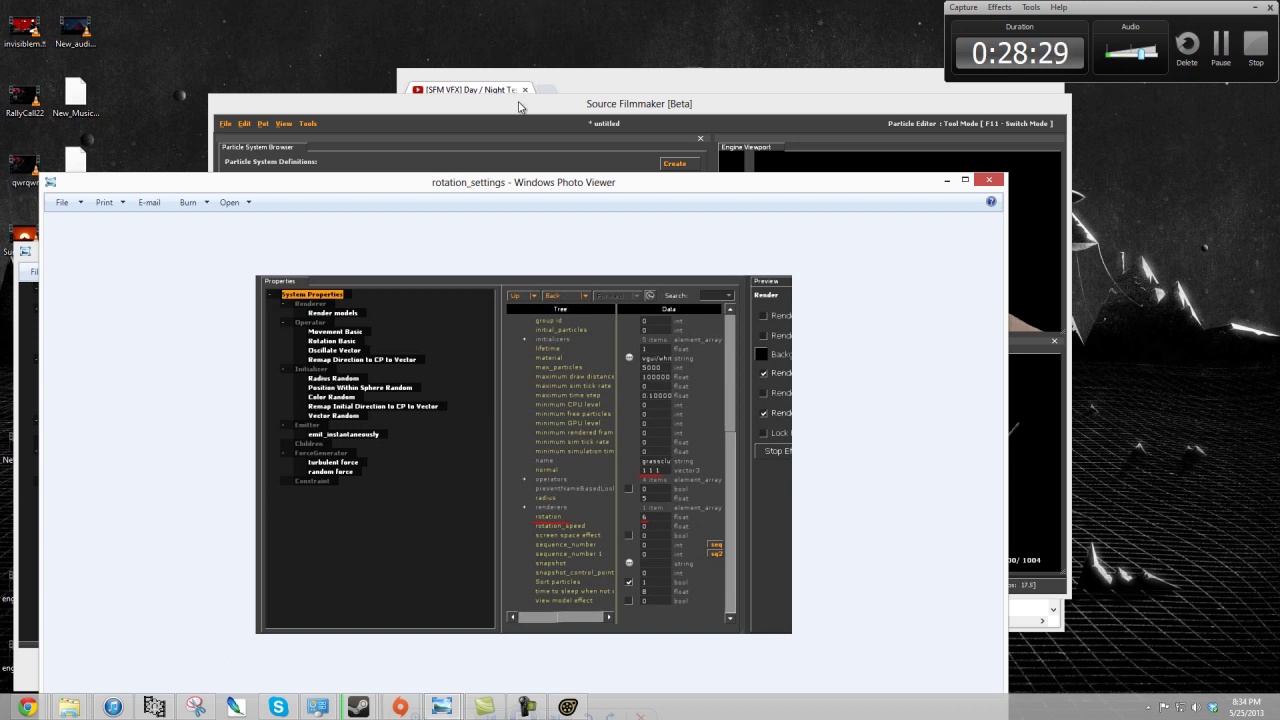
key("alt+Tab")
left_click(522, 389)
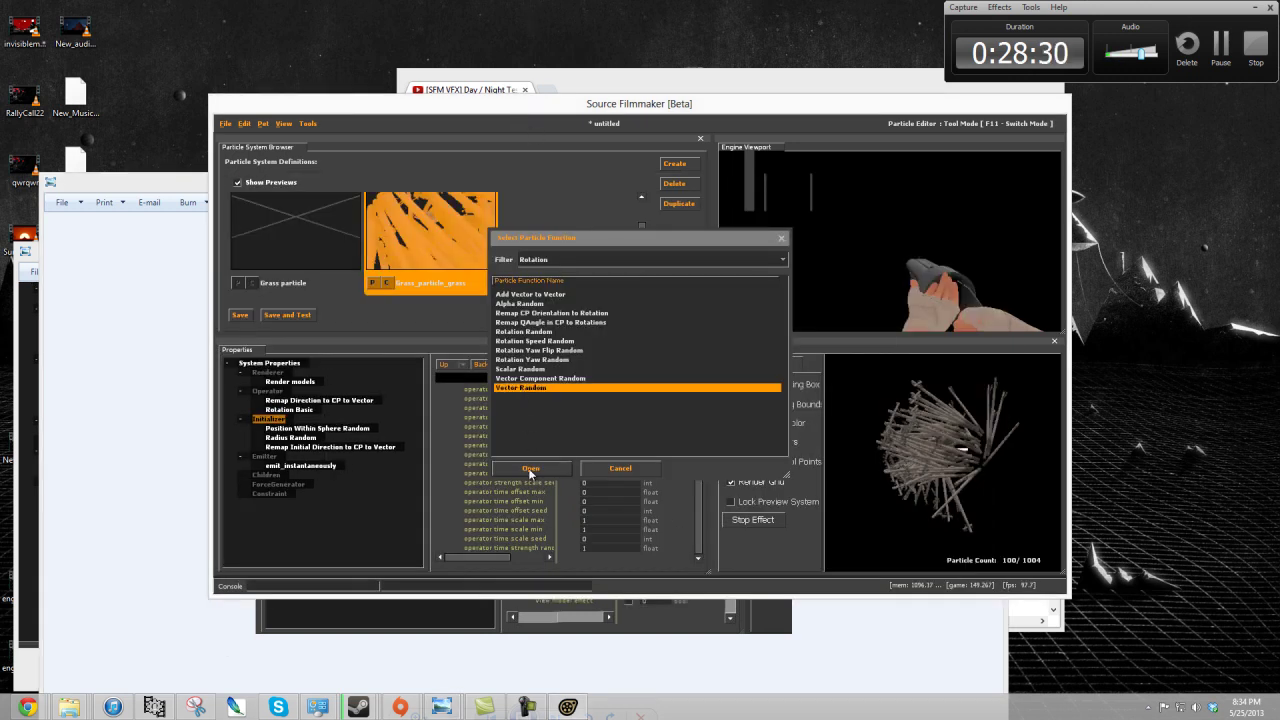
left_click(530, 466)
- Set the Vector Random initializer's output field to Normal and its max to 90 90 90
scroll(575, 480, "down", 2)
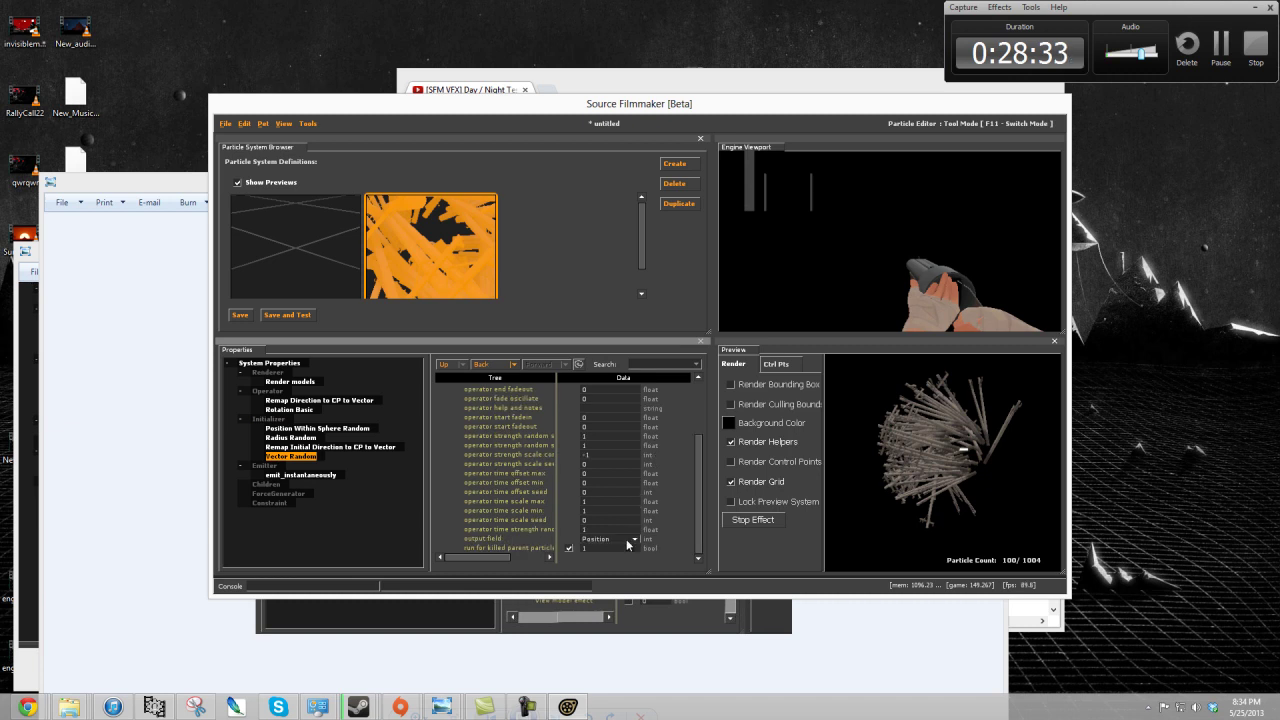
left_click(626, 539)
left_click(612, 519)
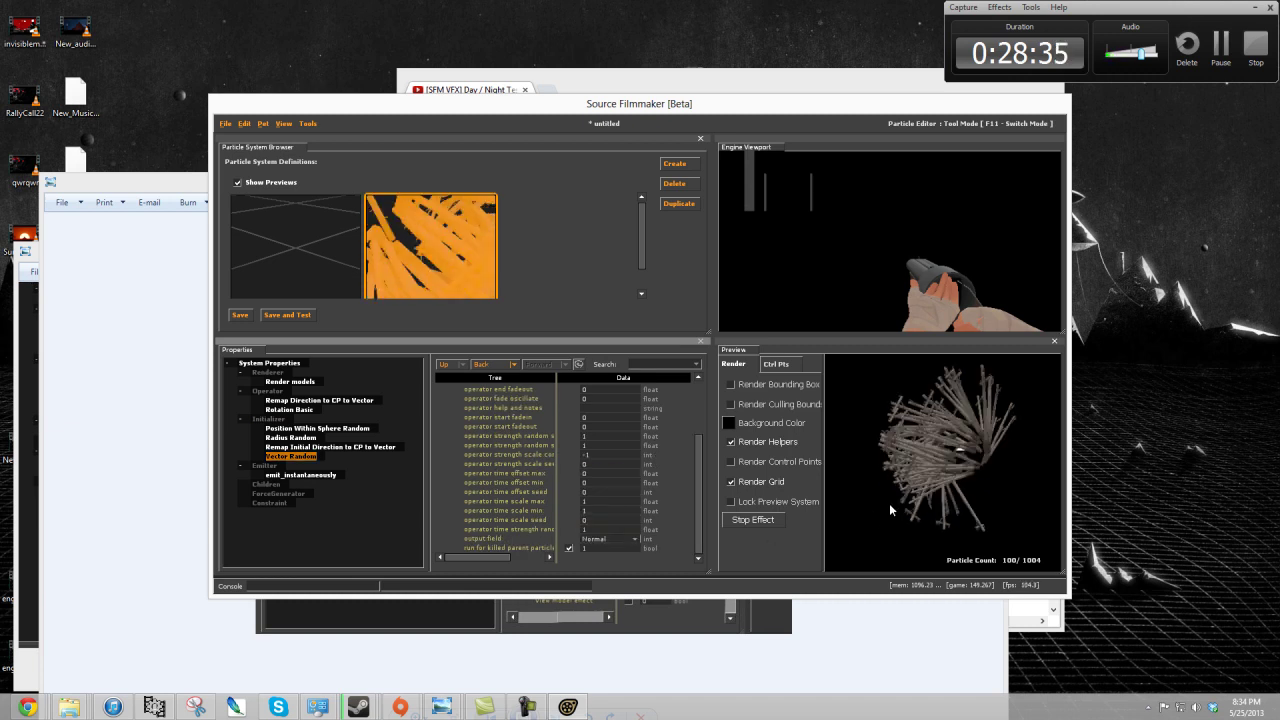
scroll(608, 550, "up", 4)
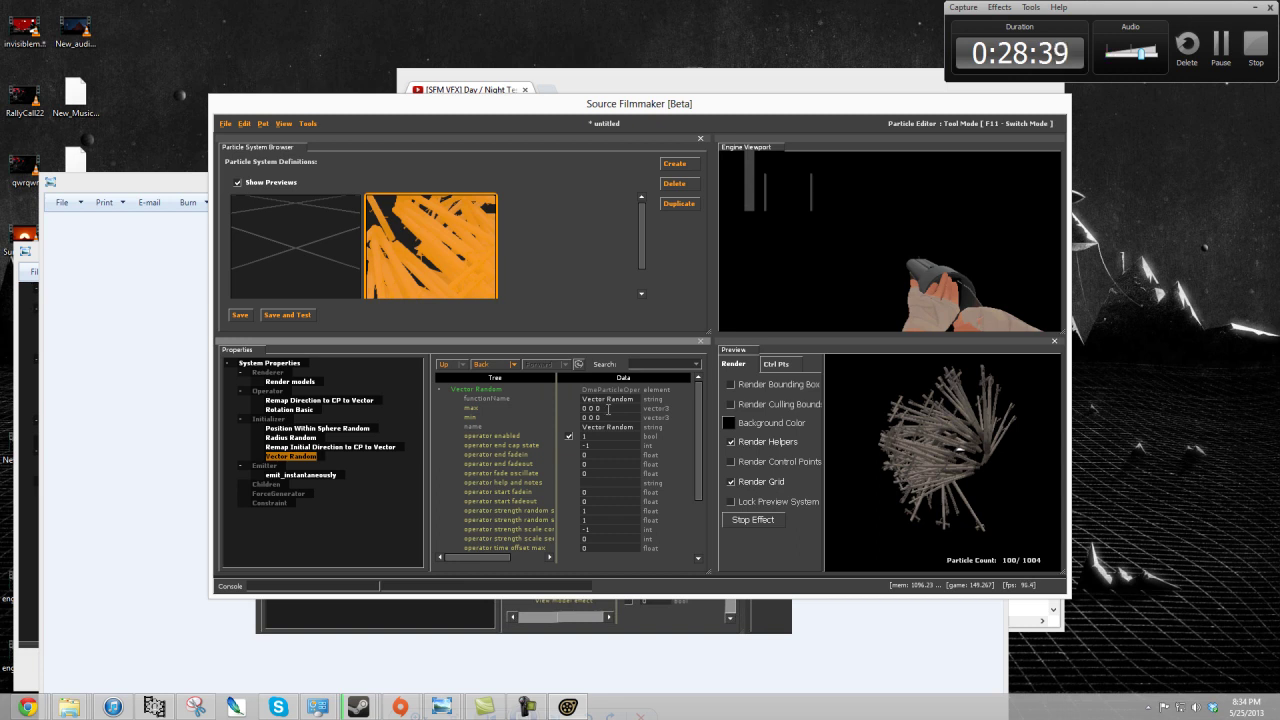
left_click(600, 408)
type("90")
key("Return")
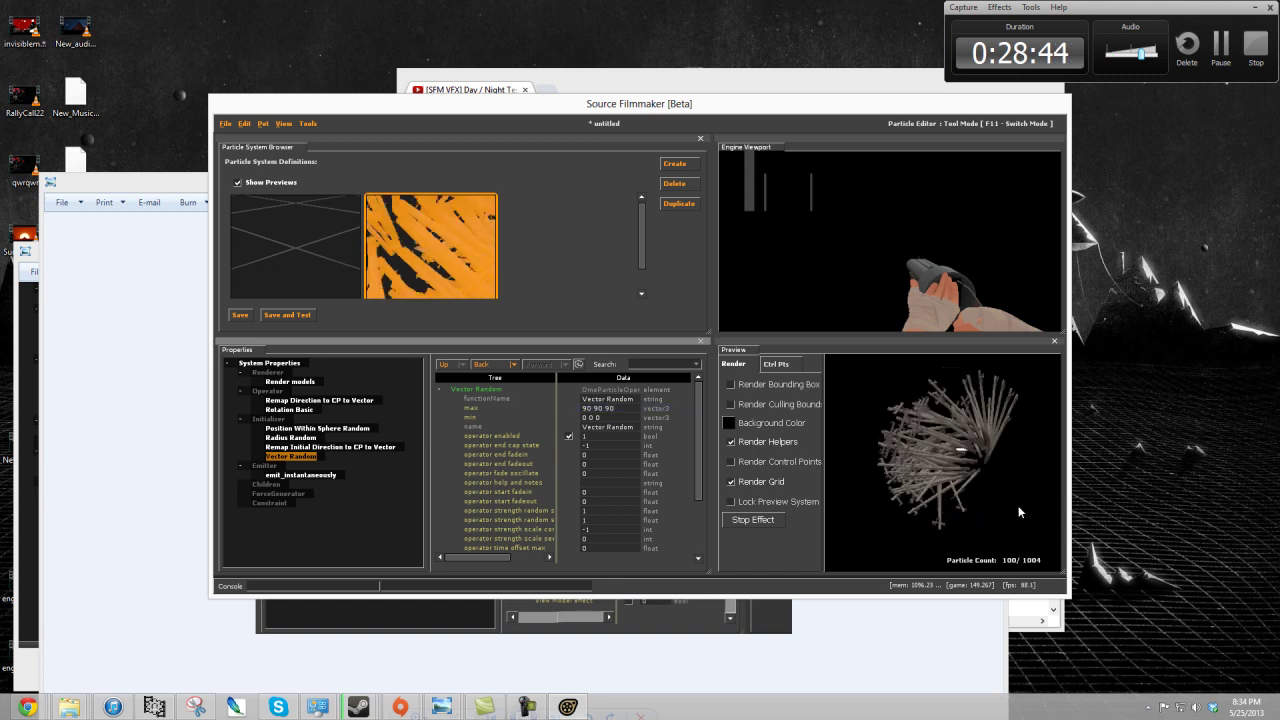
- Disable the Vector Random initializer and remove it from the grass particle system
left_click(569, 438)
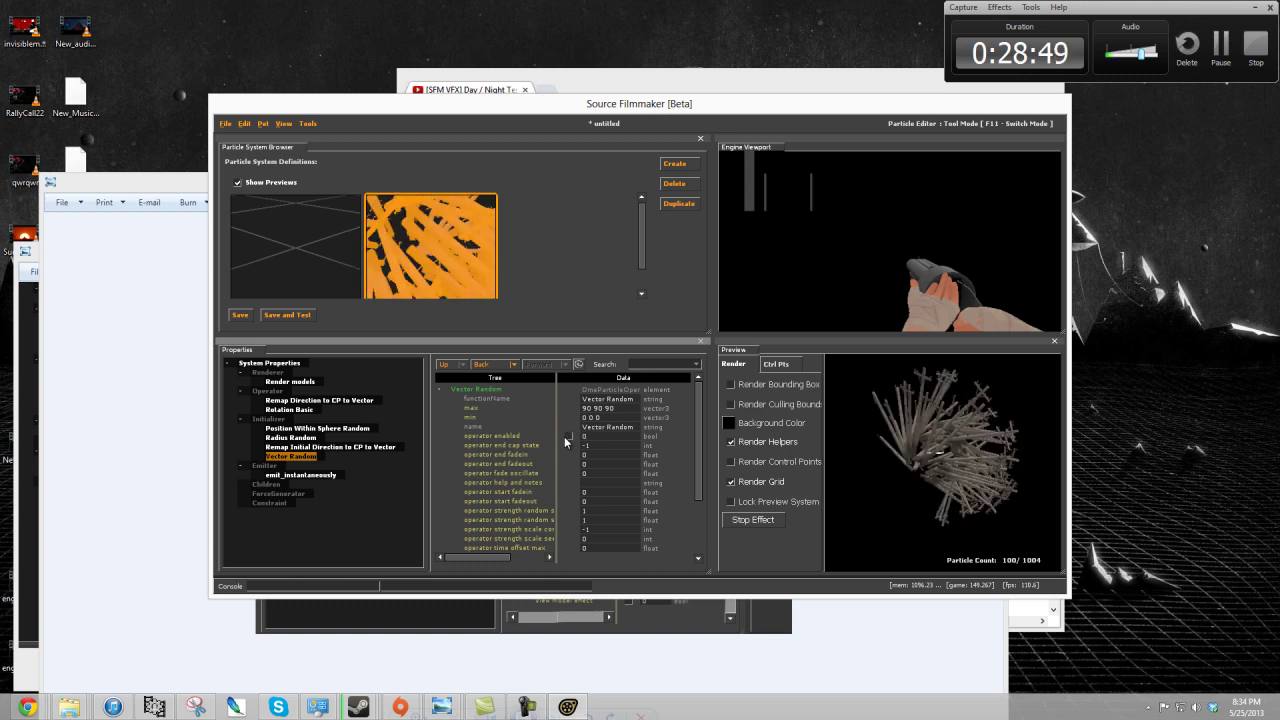
right_click(295, 458)
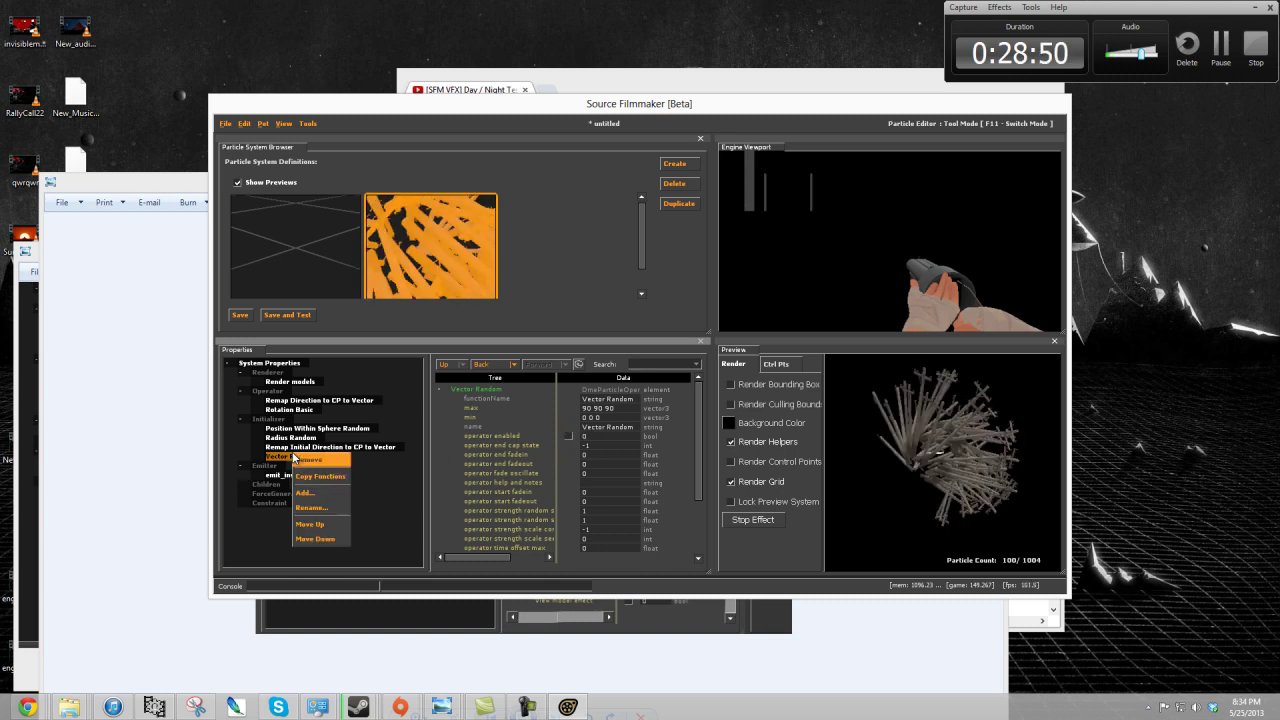
left_click(318, 468)
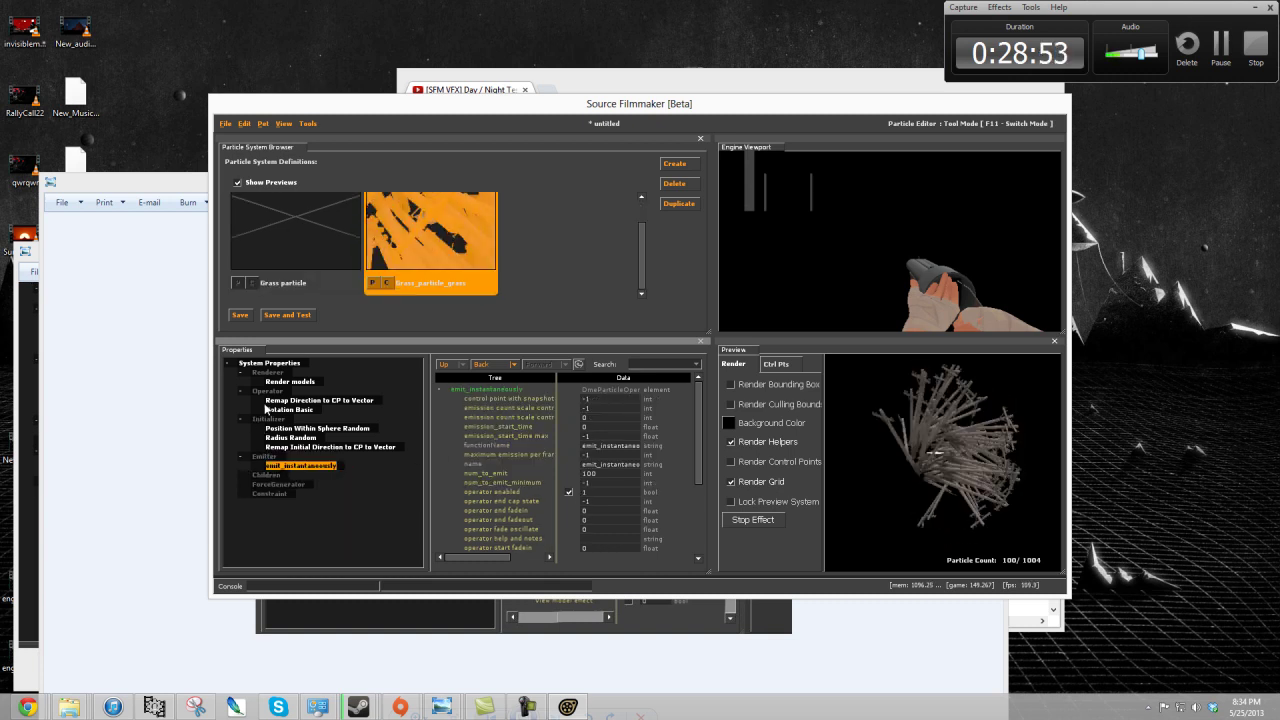
left_click(268, 420)
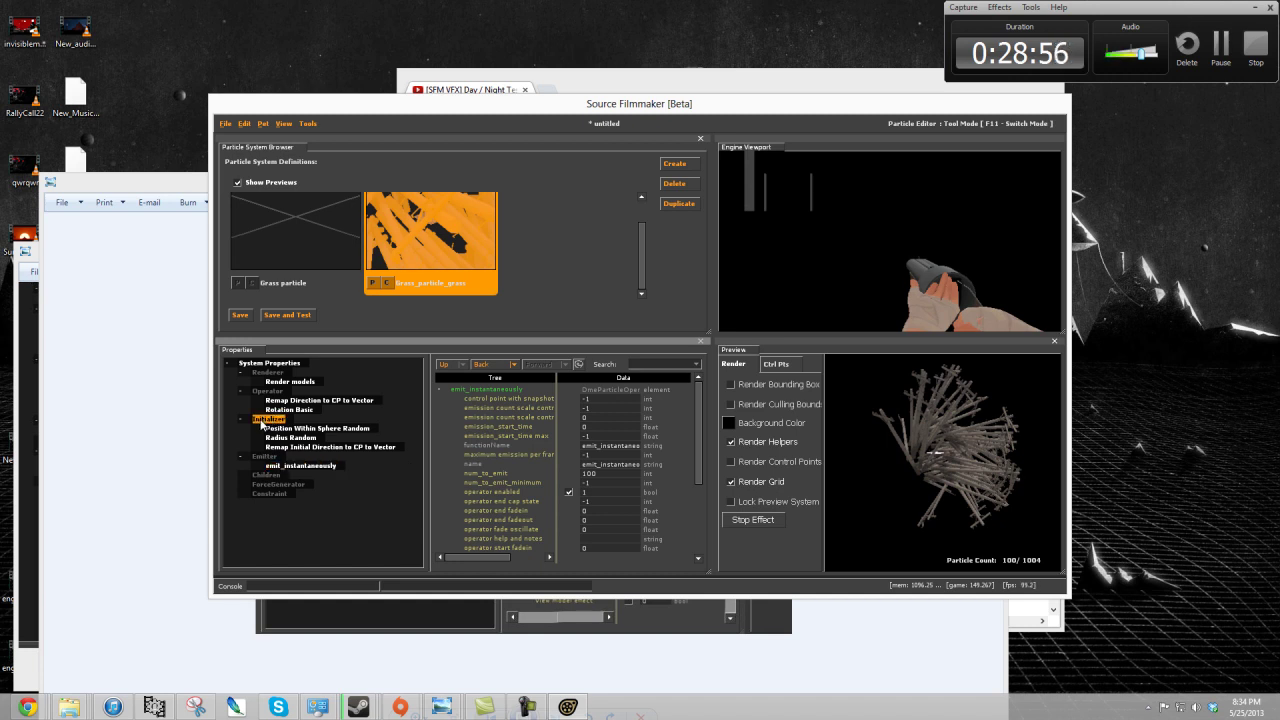
right_click(286, 421)
left_click(300, 459)
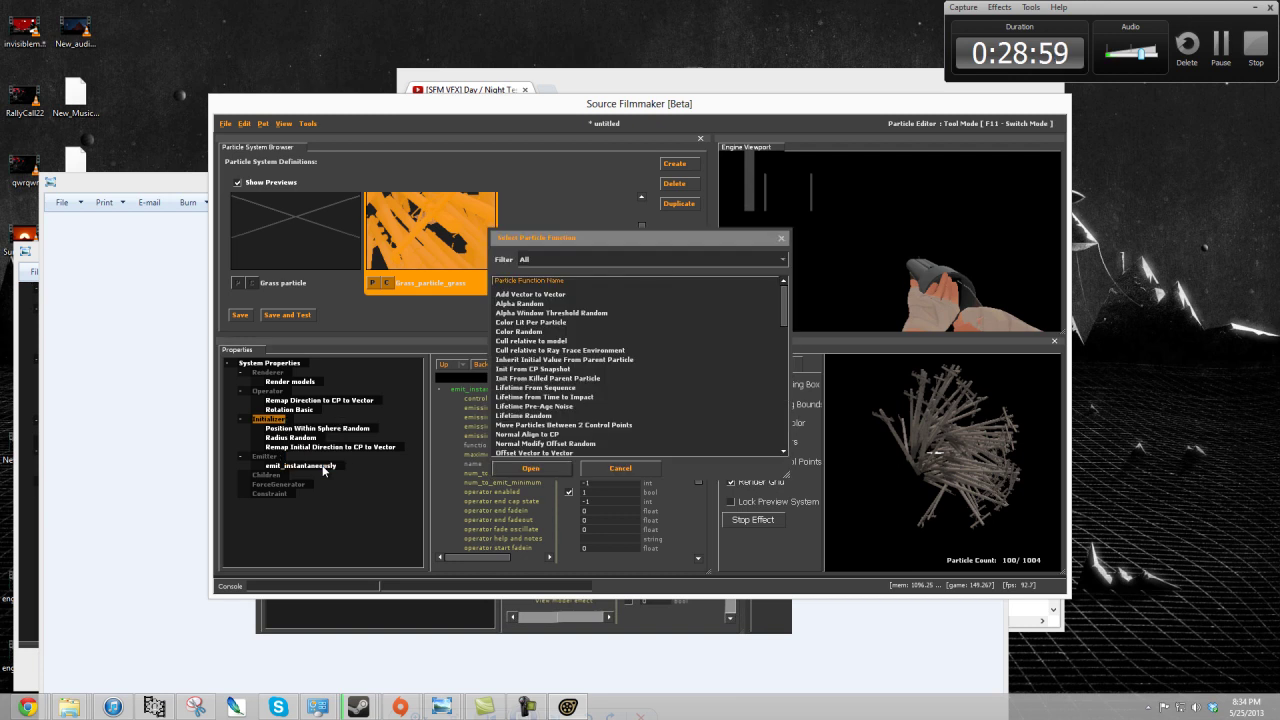
scroll(650, 409, "down", 8)
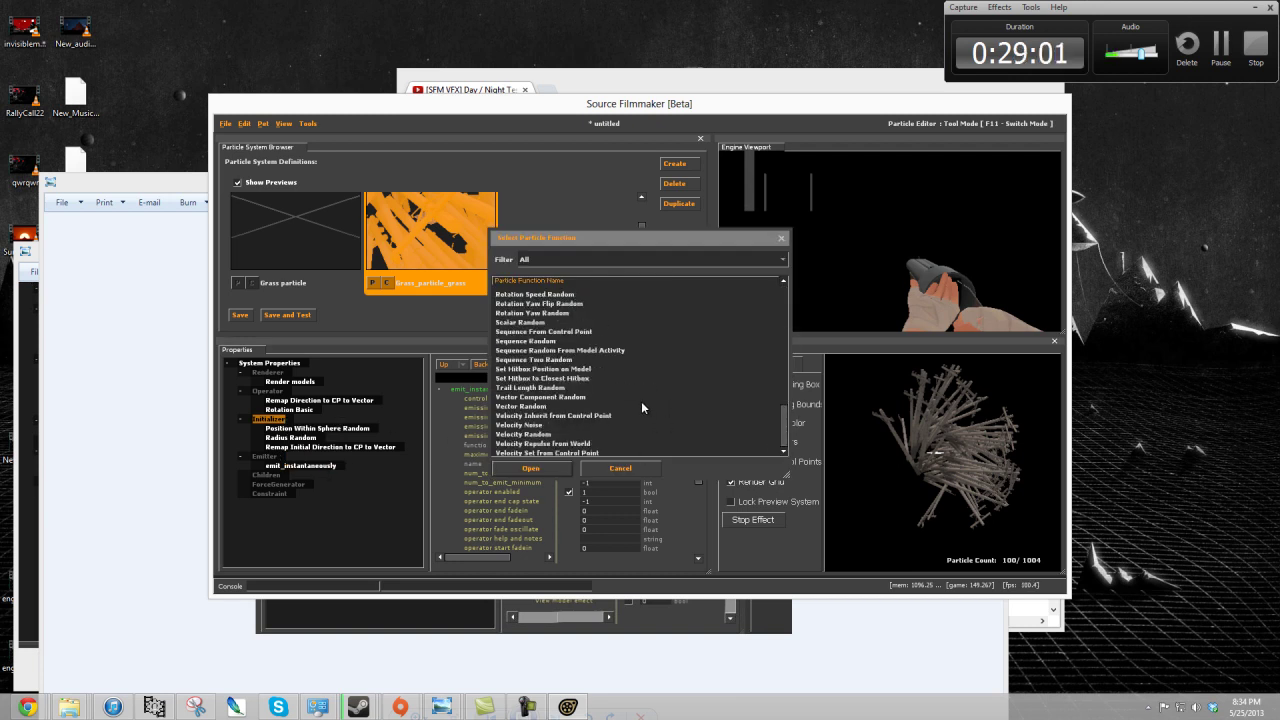
scroll(591, 396, "down", 5)
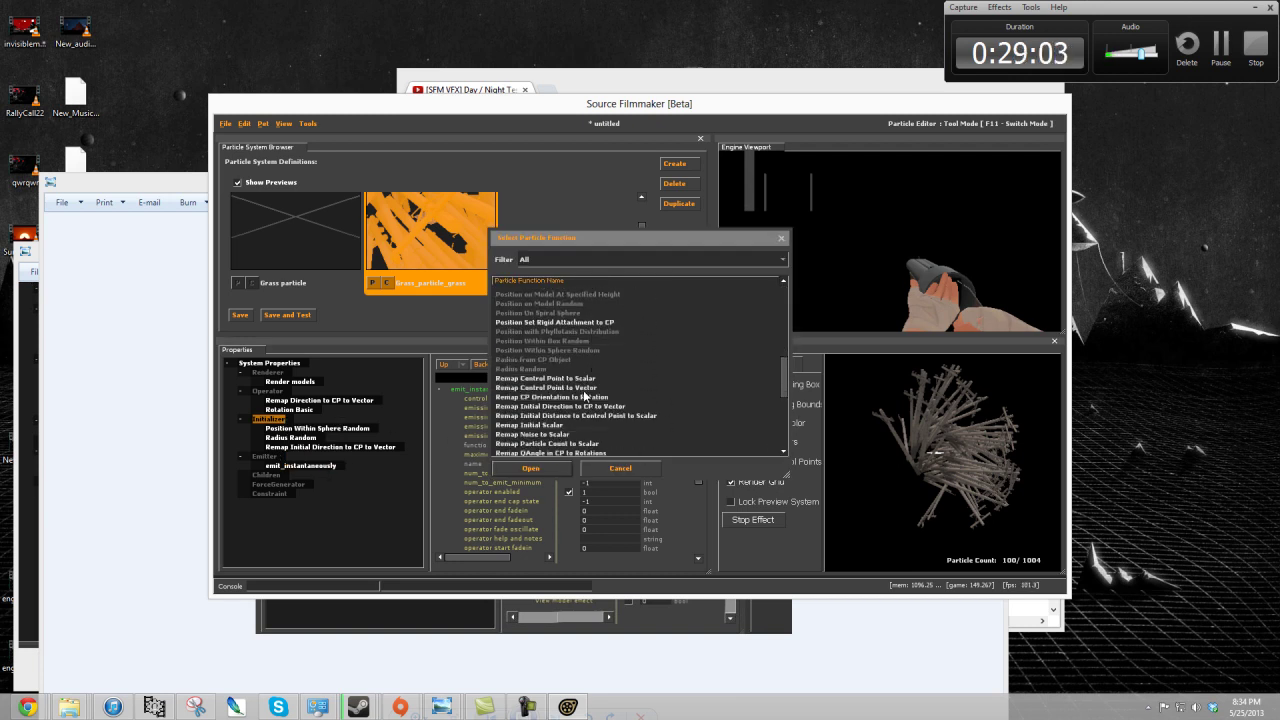
left_click(570, 379)
left_click(567, 369)
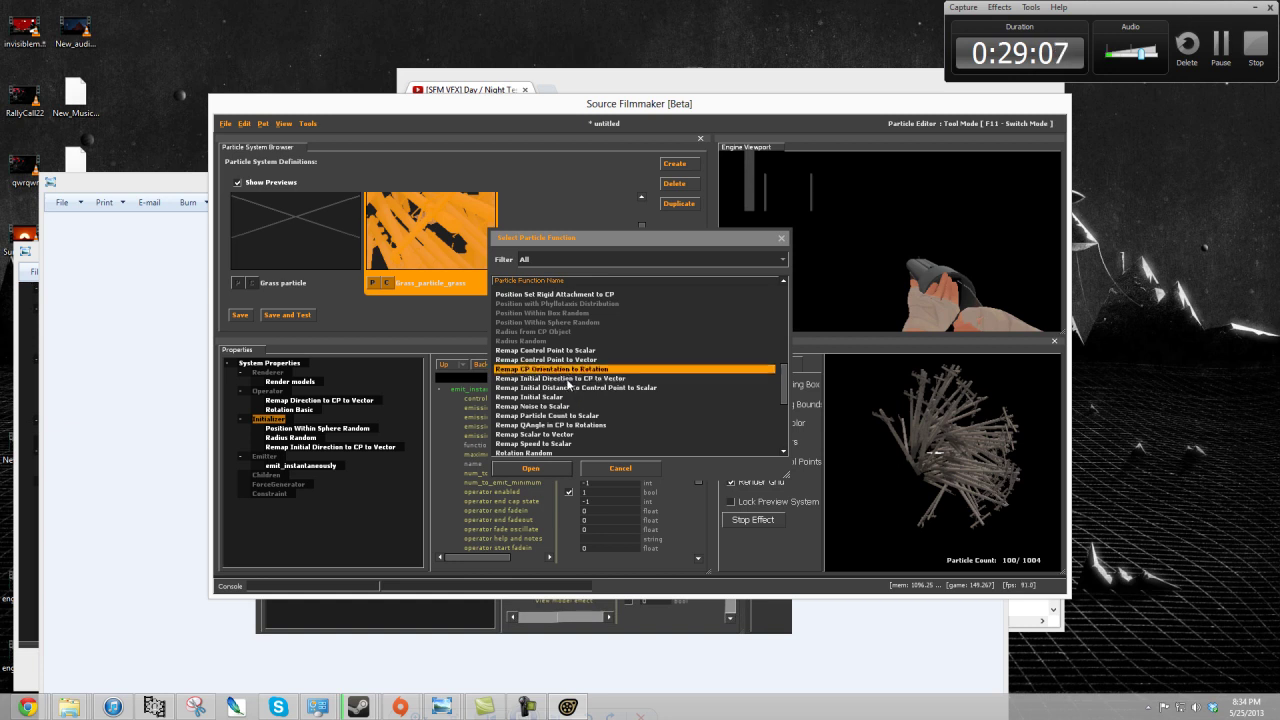
left_click(570, 380)
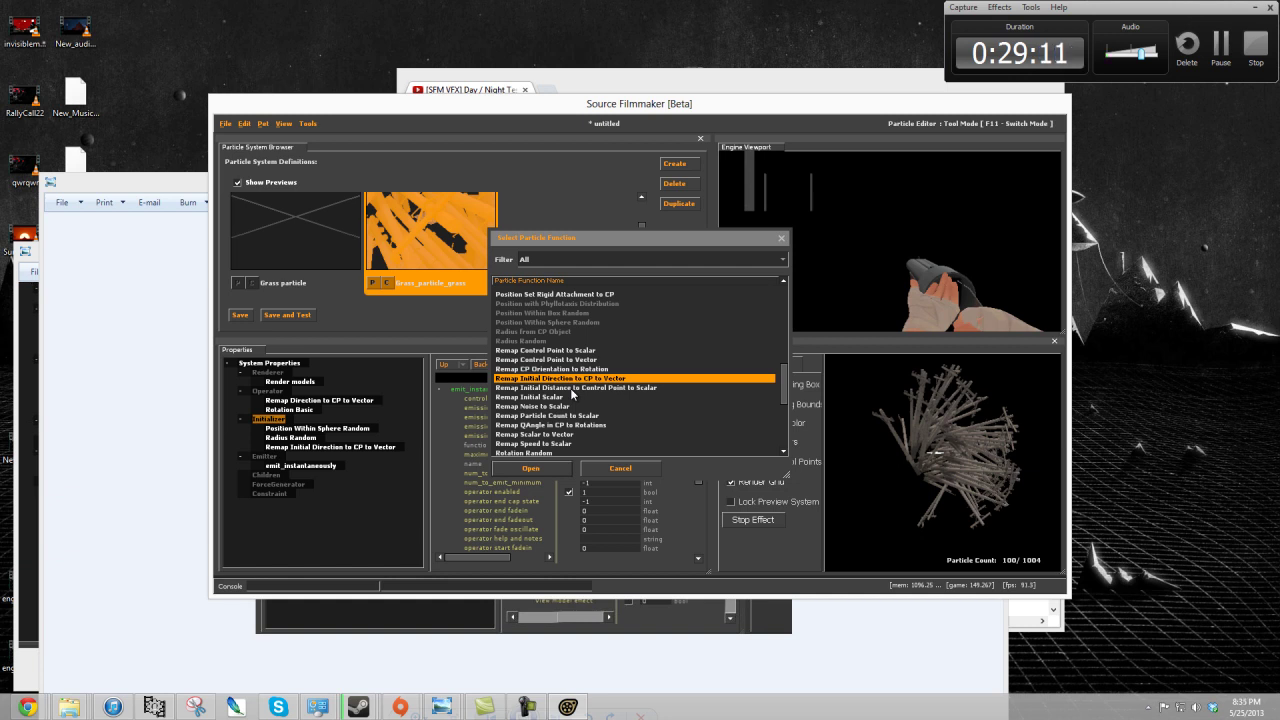
scroll(572, 394, "down", 2)
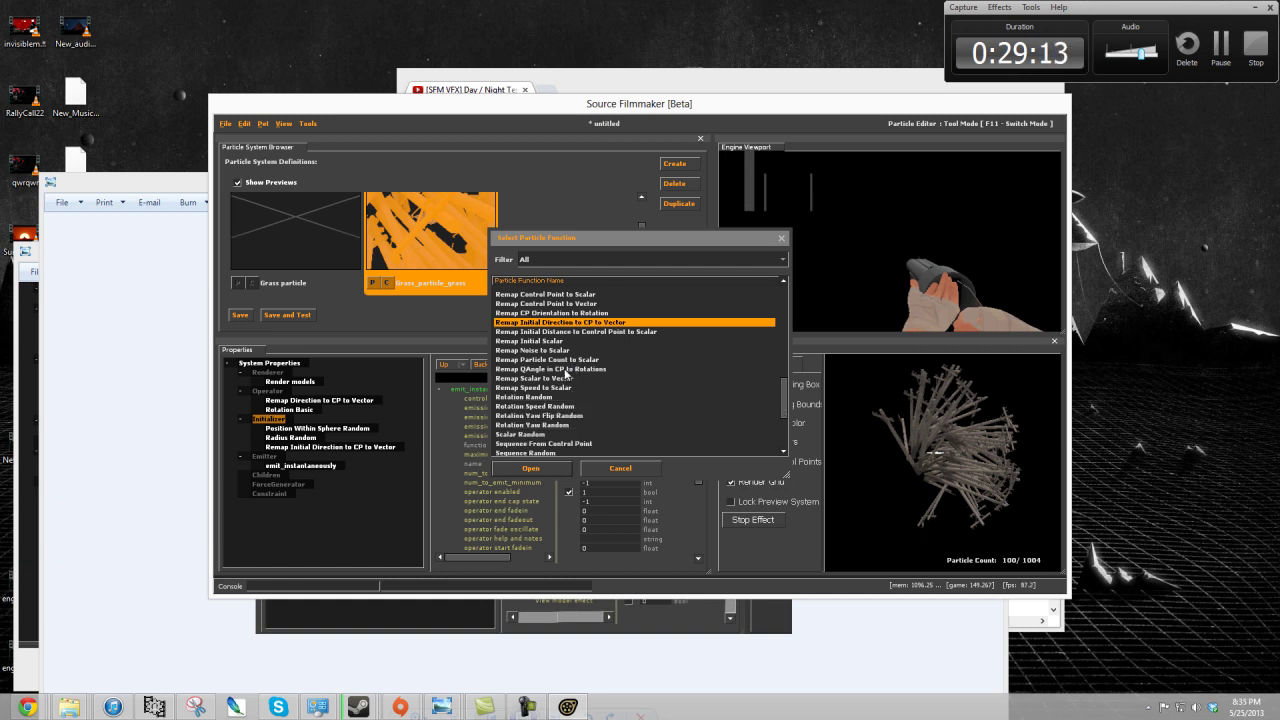
left_click(568, 370)
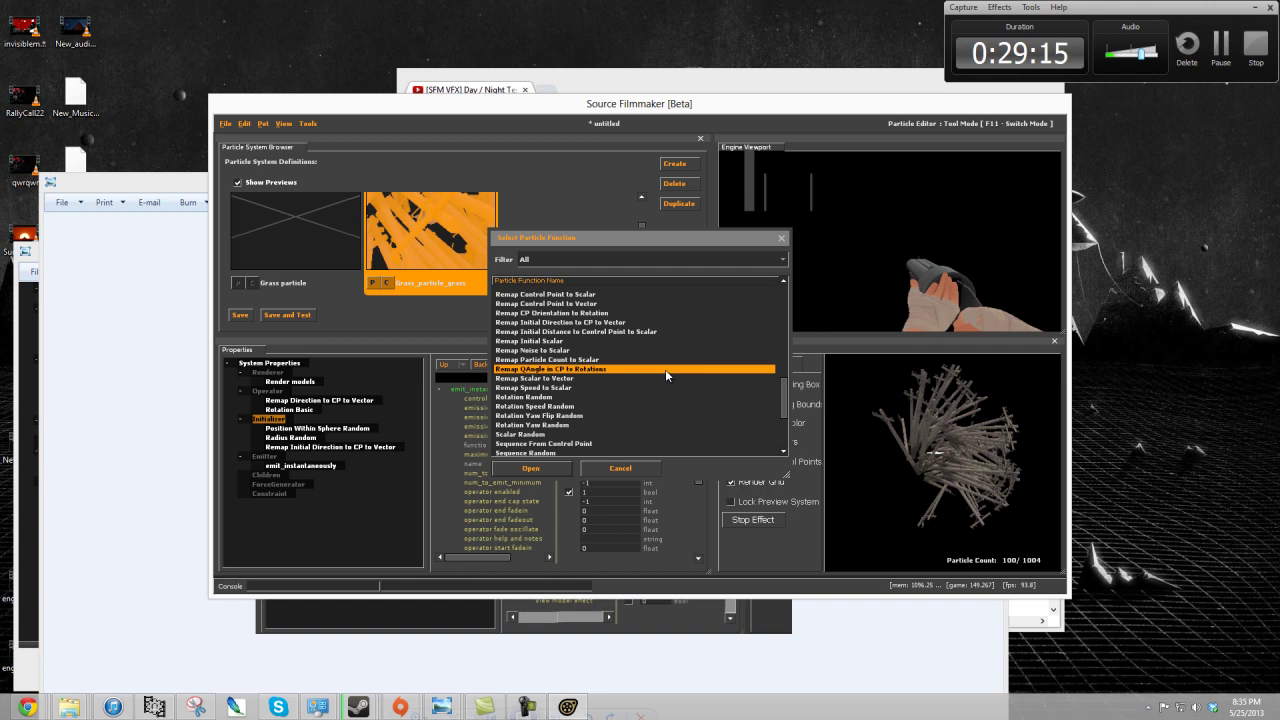
scroll(600, 375, "down", 1)
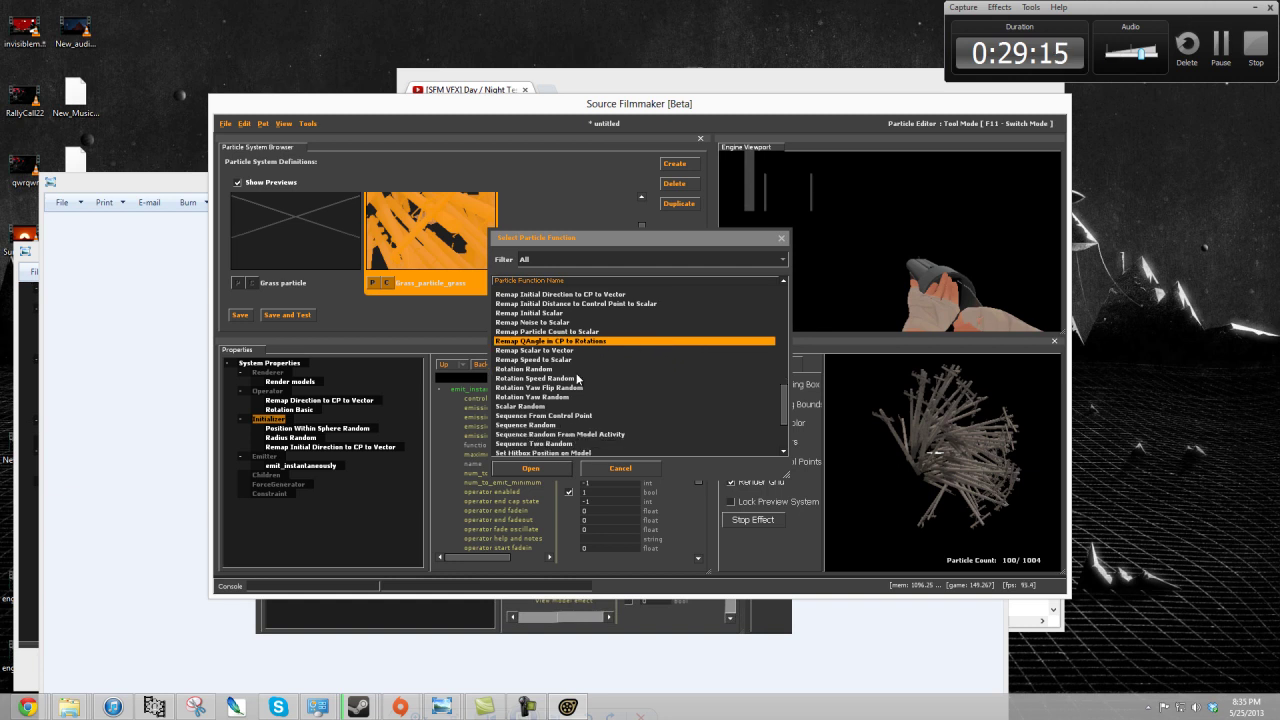
left_click(620, 467)
- Add a Rotation Orient Relative to CP operator to the grass particle system from the Rotation-filtered functions
right_click(266, 397)
right_click(275, 394)
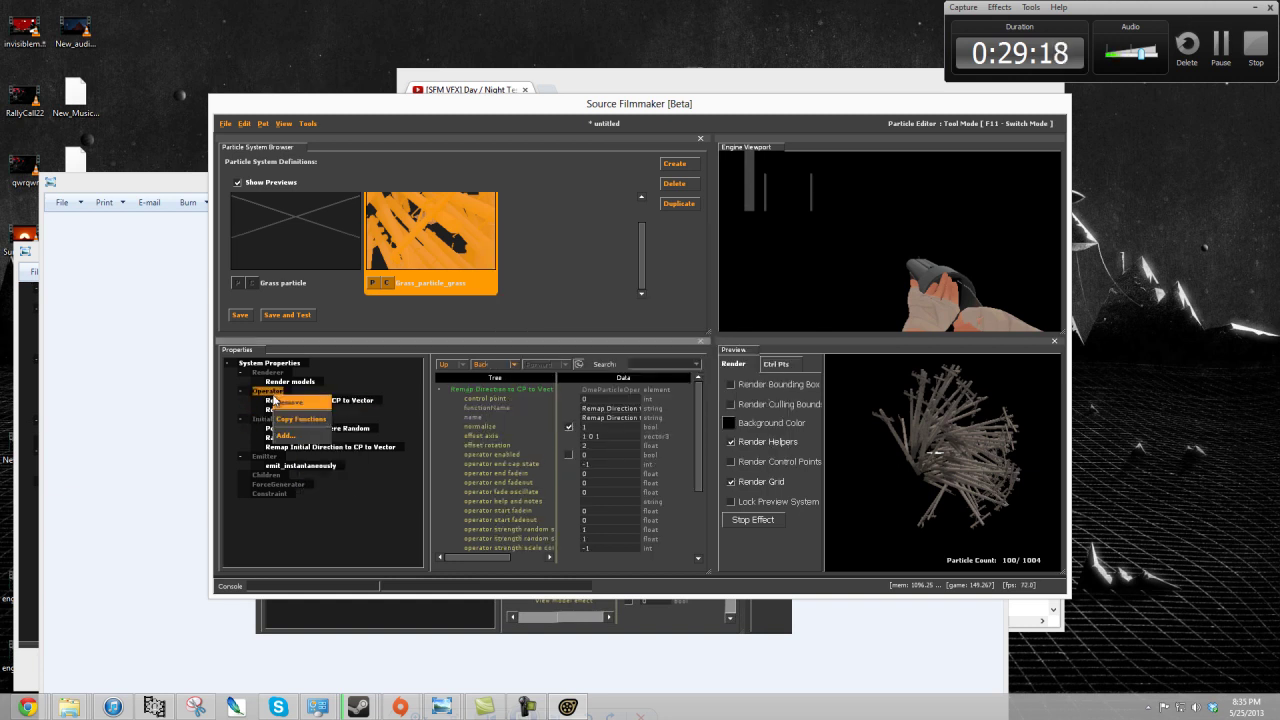
left_click(307, 438)
scroll(538, 409, "down", 10)
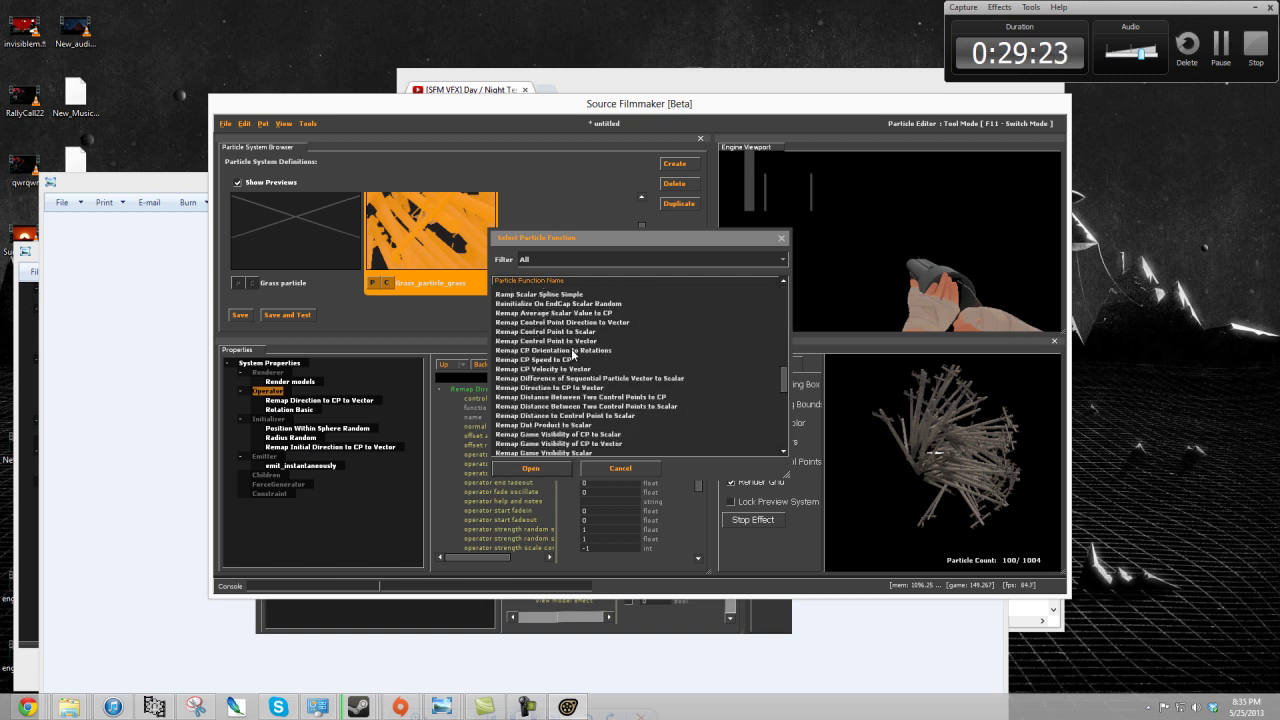
left_click(572, 351)
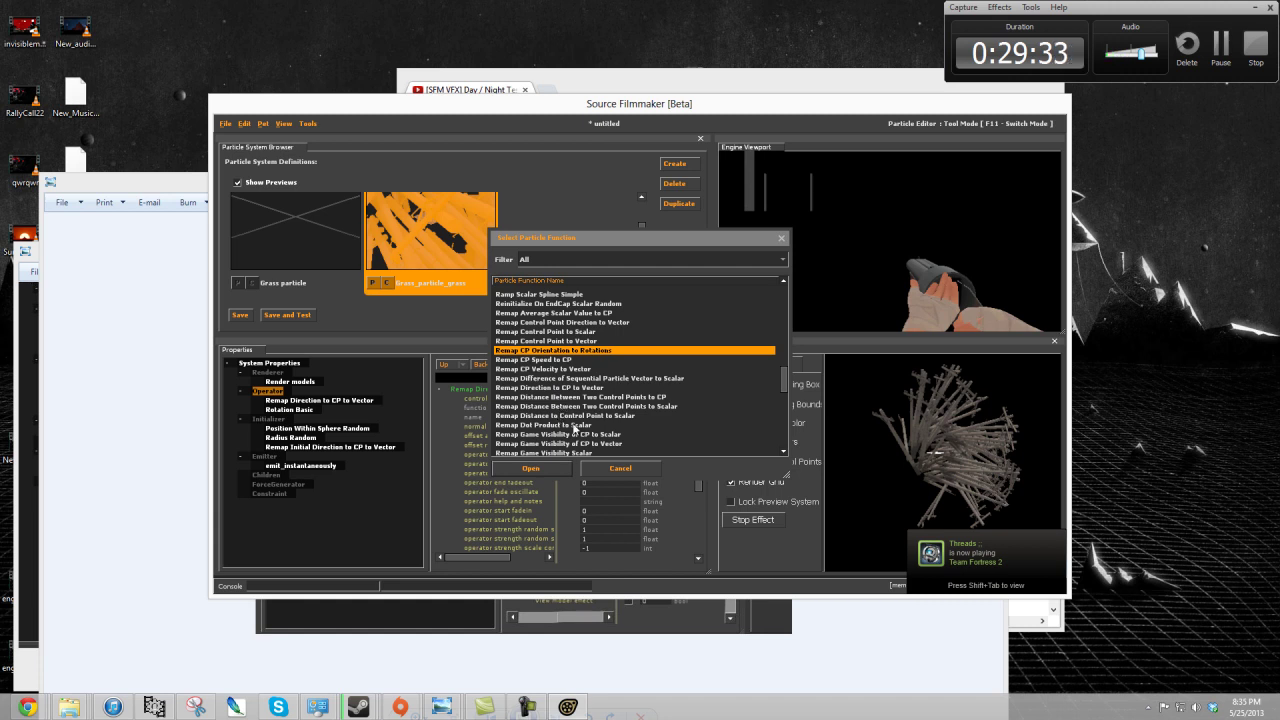
scroll(556, 364, "up", 1)
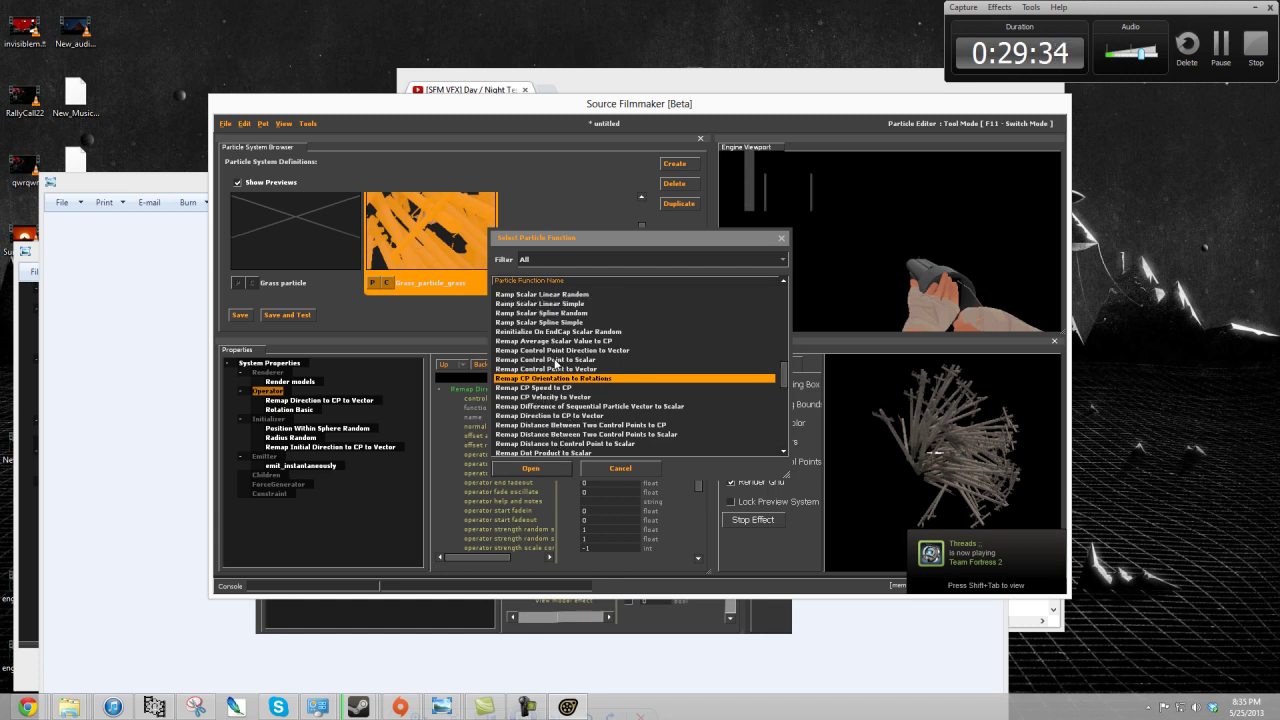
scroll(540, 257, "up", 2)
left_click(573, 255)
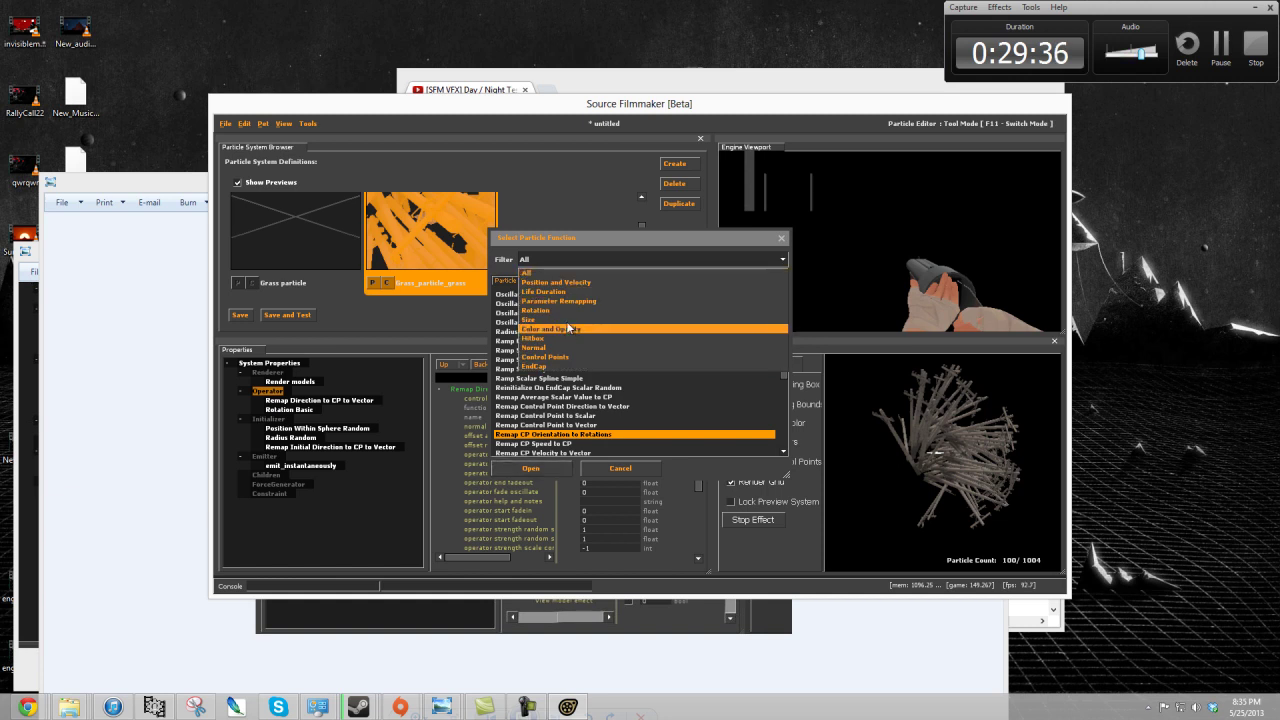
left_click(560, 310)
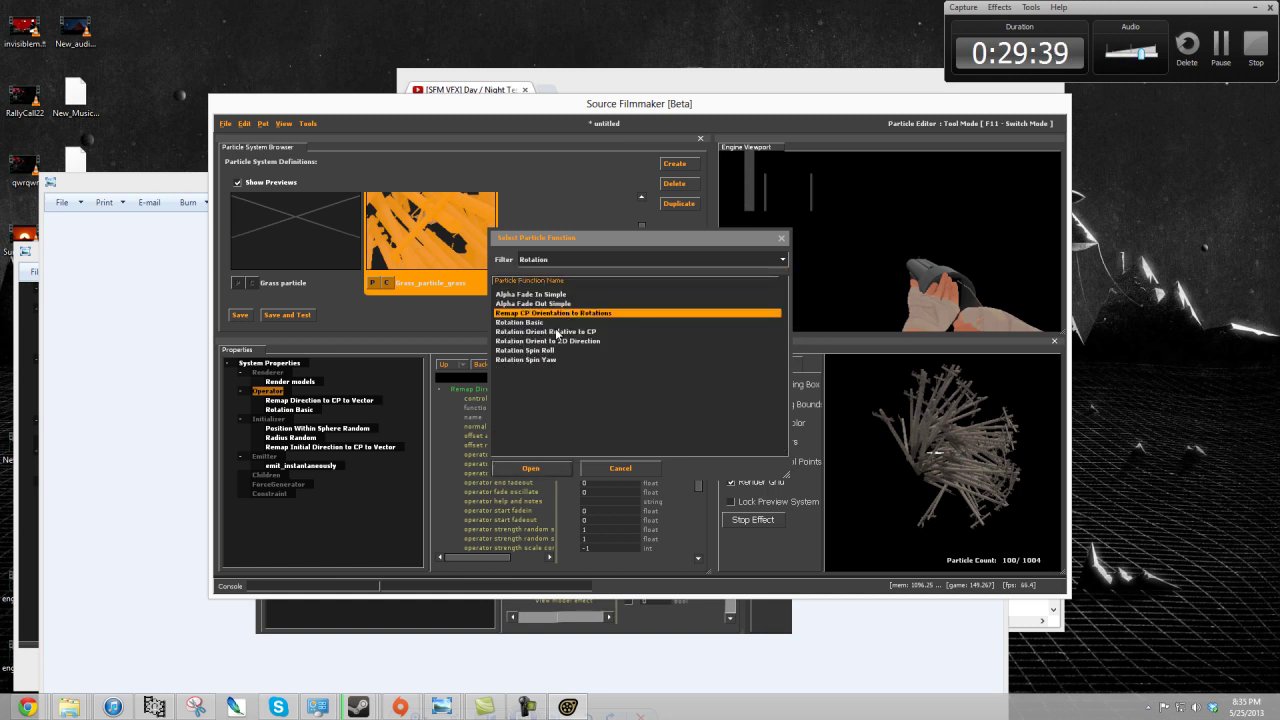
left_click(557, 332)
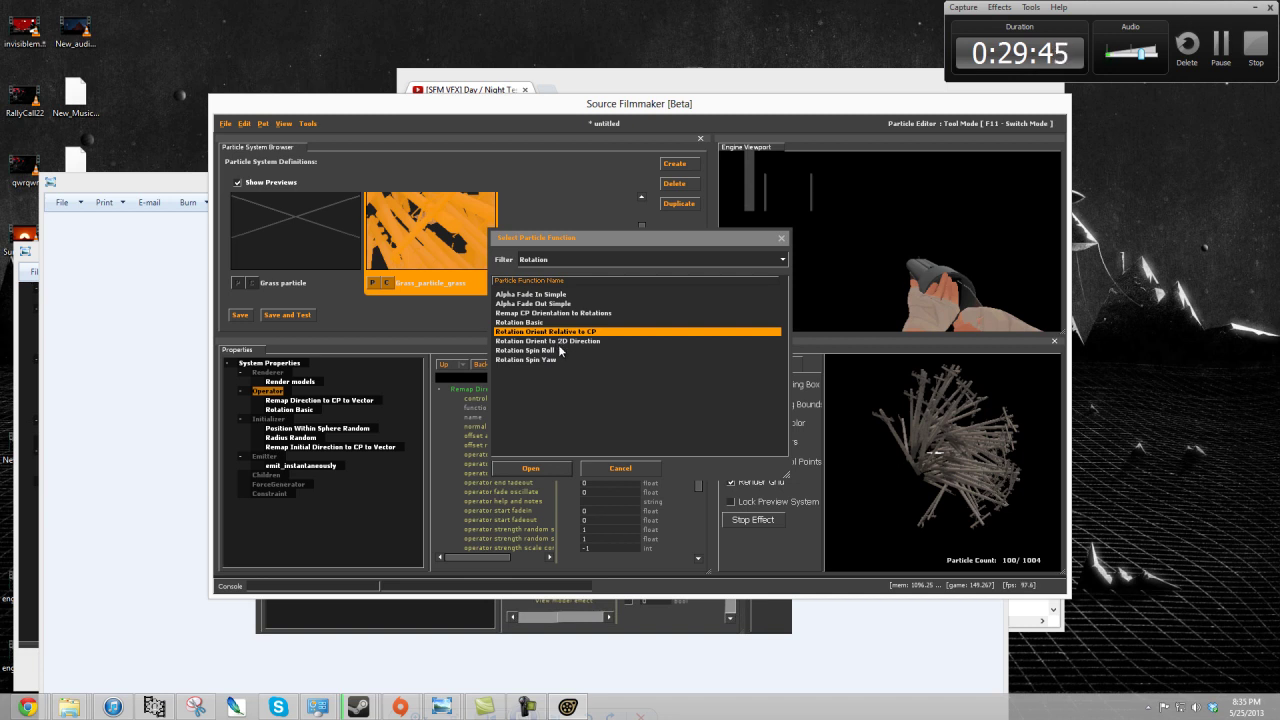
left_click(552, 467)
- Check the Remap Direction to CP to Vector operator and disable the Remap Initial Direction to CP to Vector initializer
left_click(335, 401)
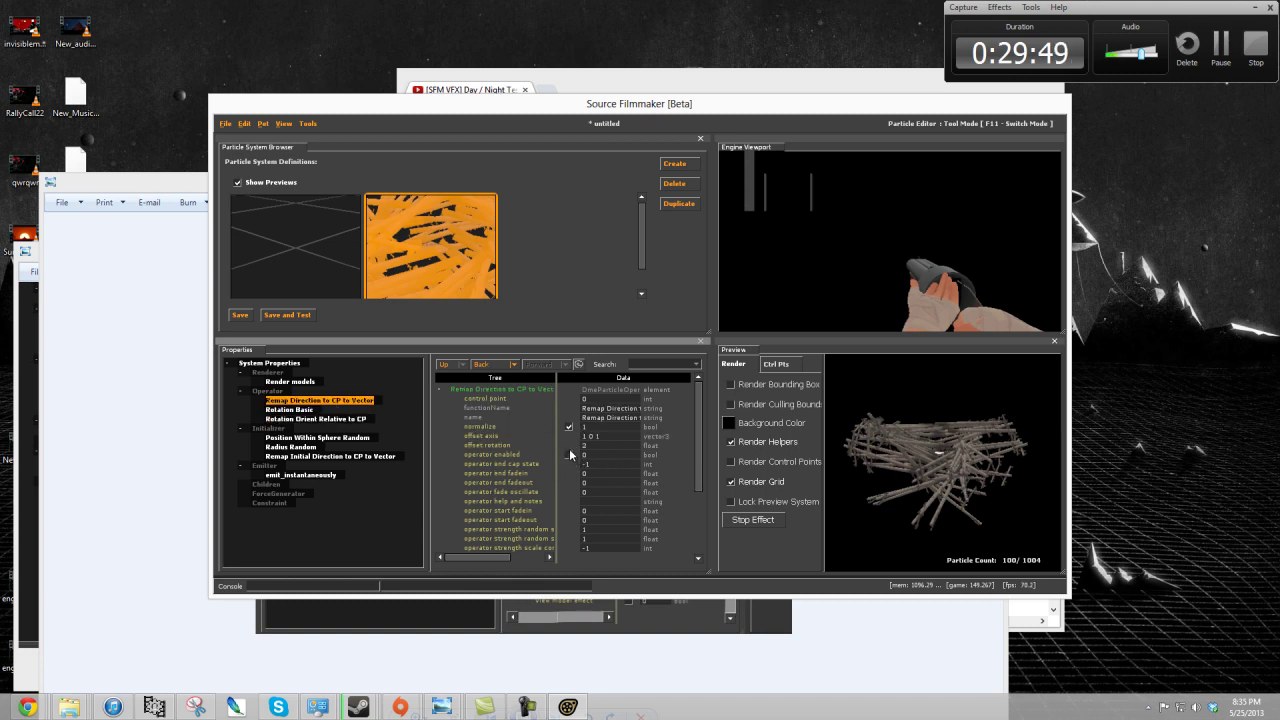
left_click(391, 456)
left_click(568, 455)
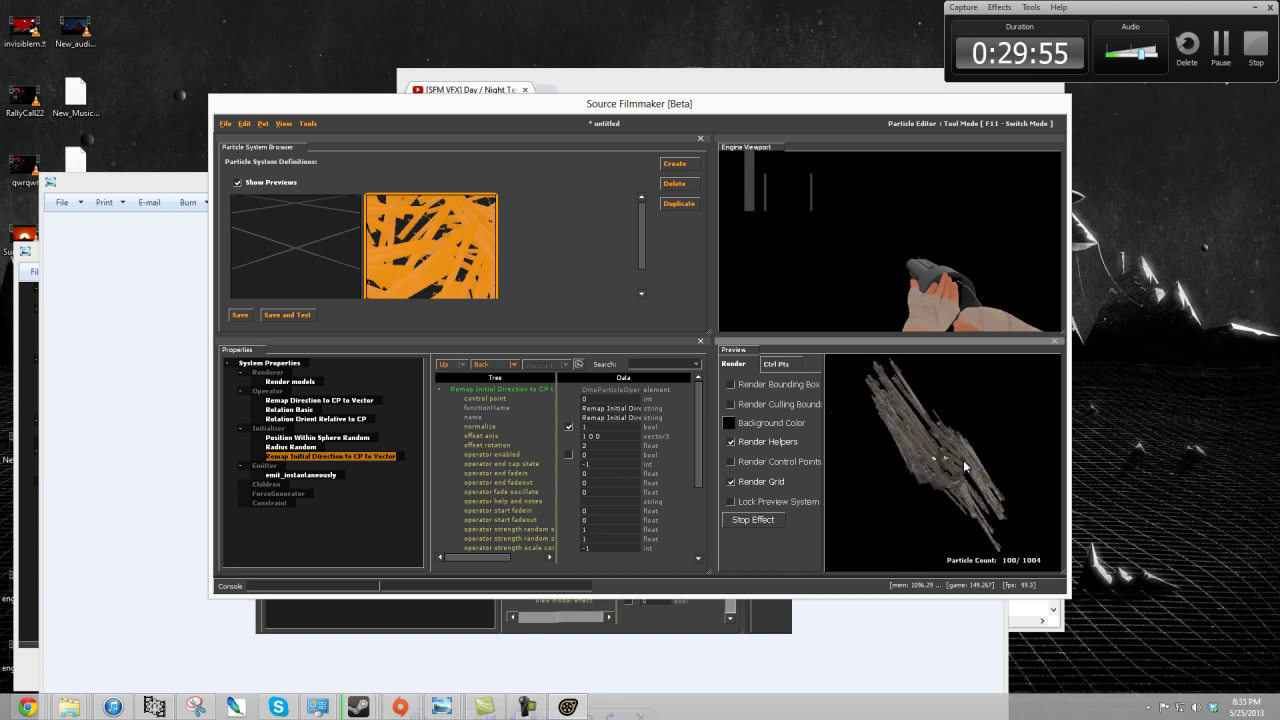
- Try Yaw and Pitch as the rotation field of the Rotation Orient Relative to CP operator, ending on Roll
left_click(312, 421)
scroll(617, 440, "down", 3)
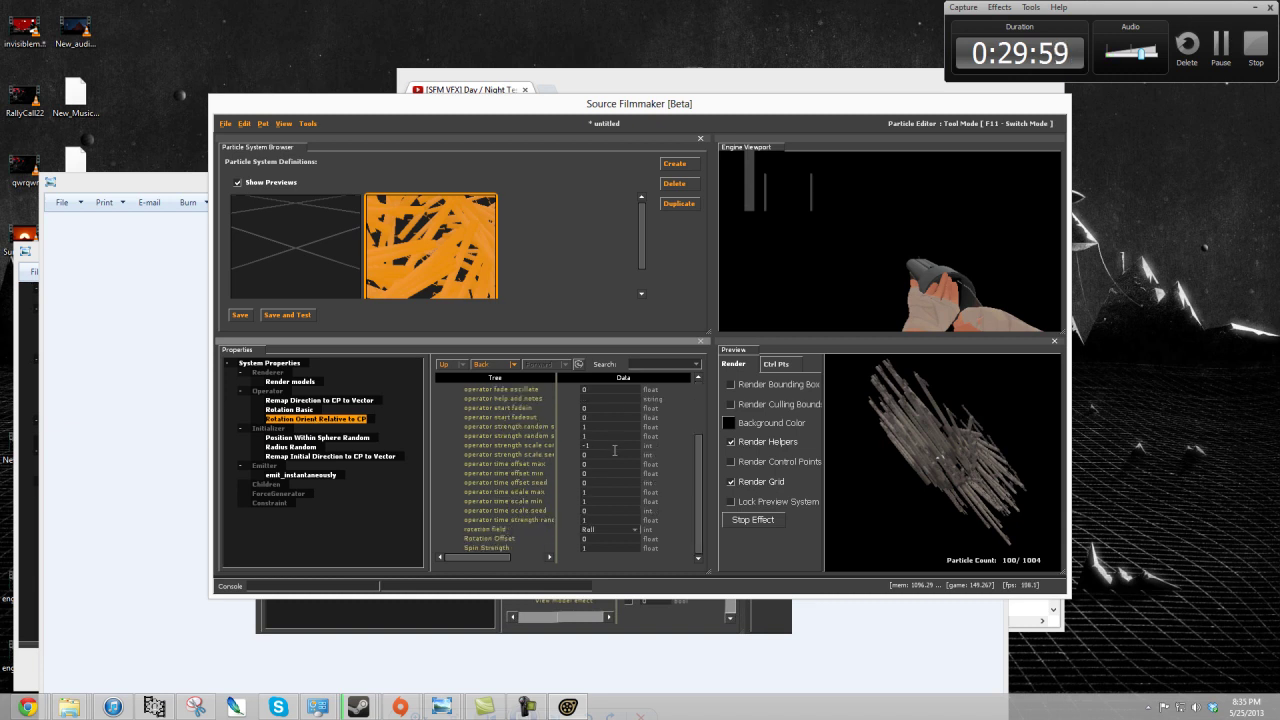
left_click(612, 530)
left_click(609, 545)
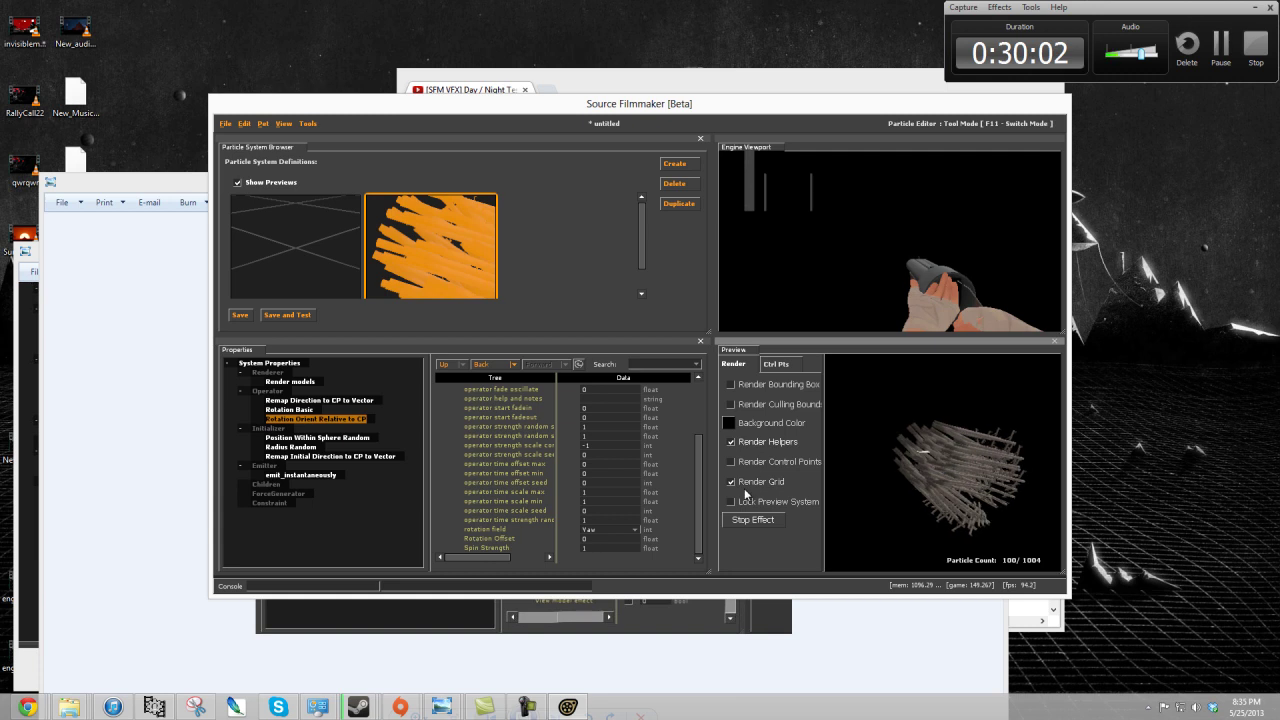
left_click(614, 529)
left_click(610, 553)
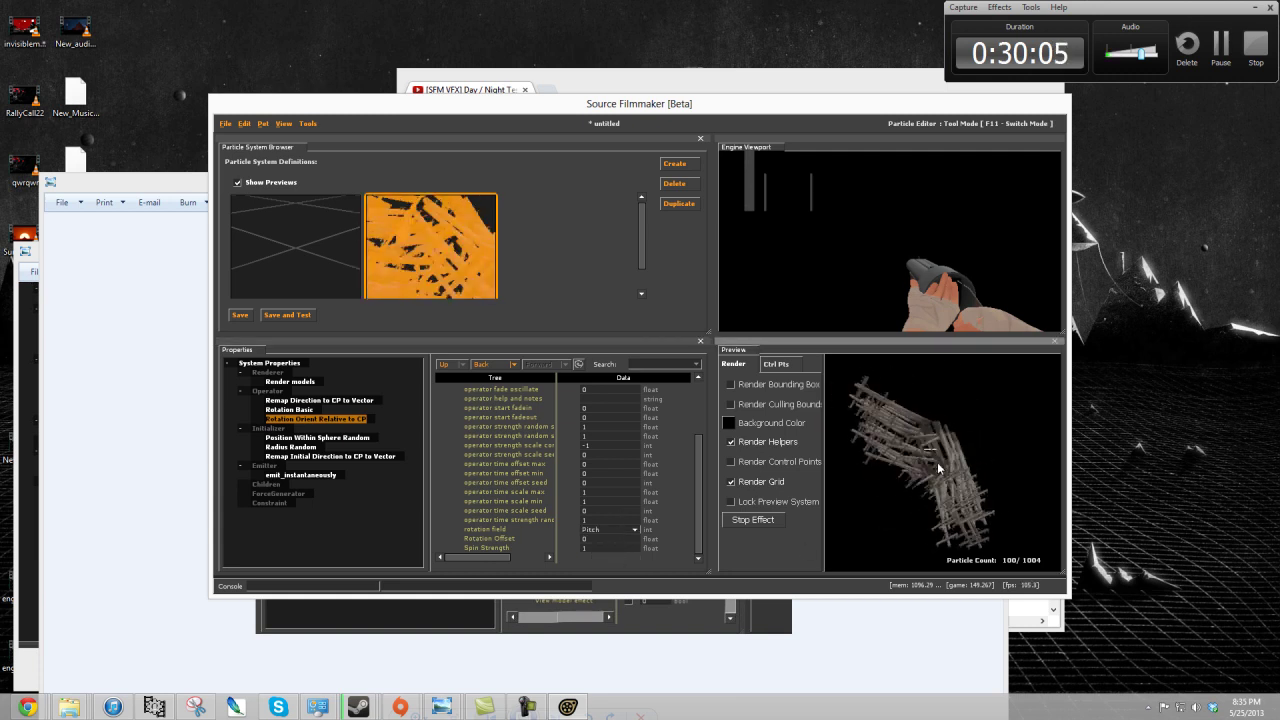
left_click(612, 529)
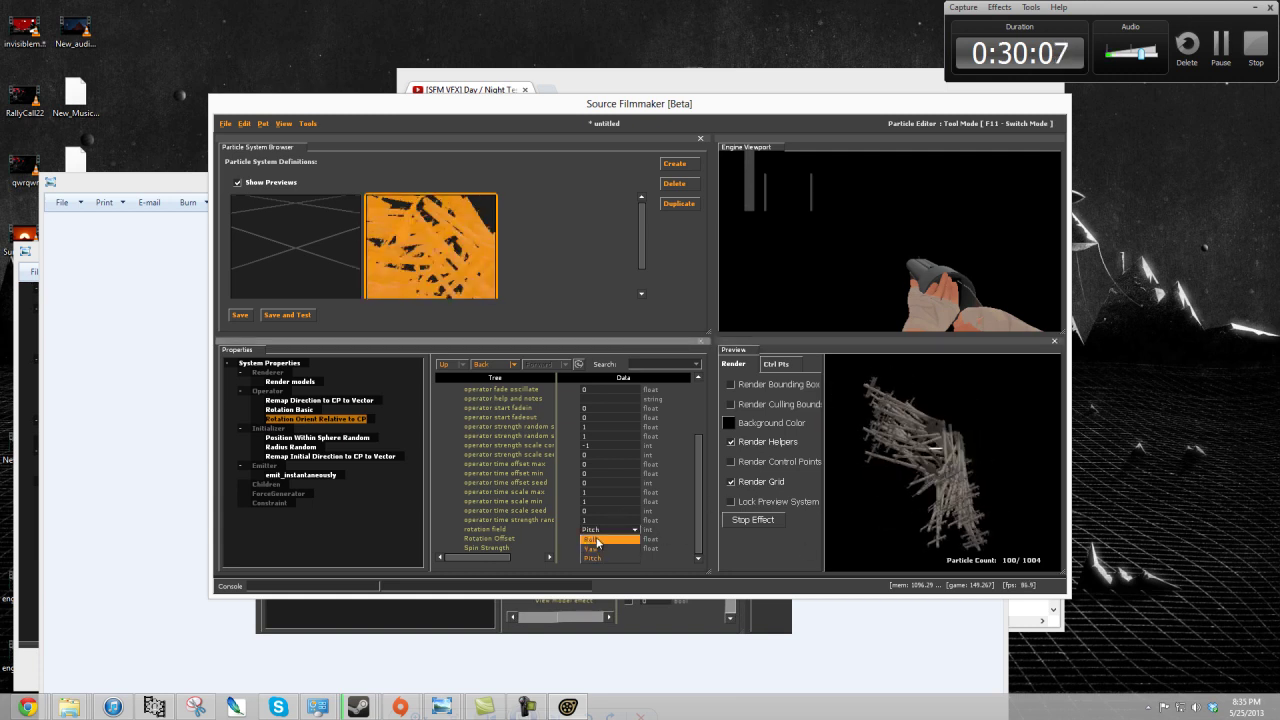
left_click(609, 537)
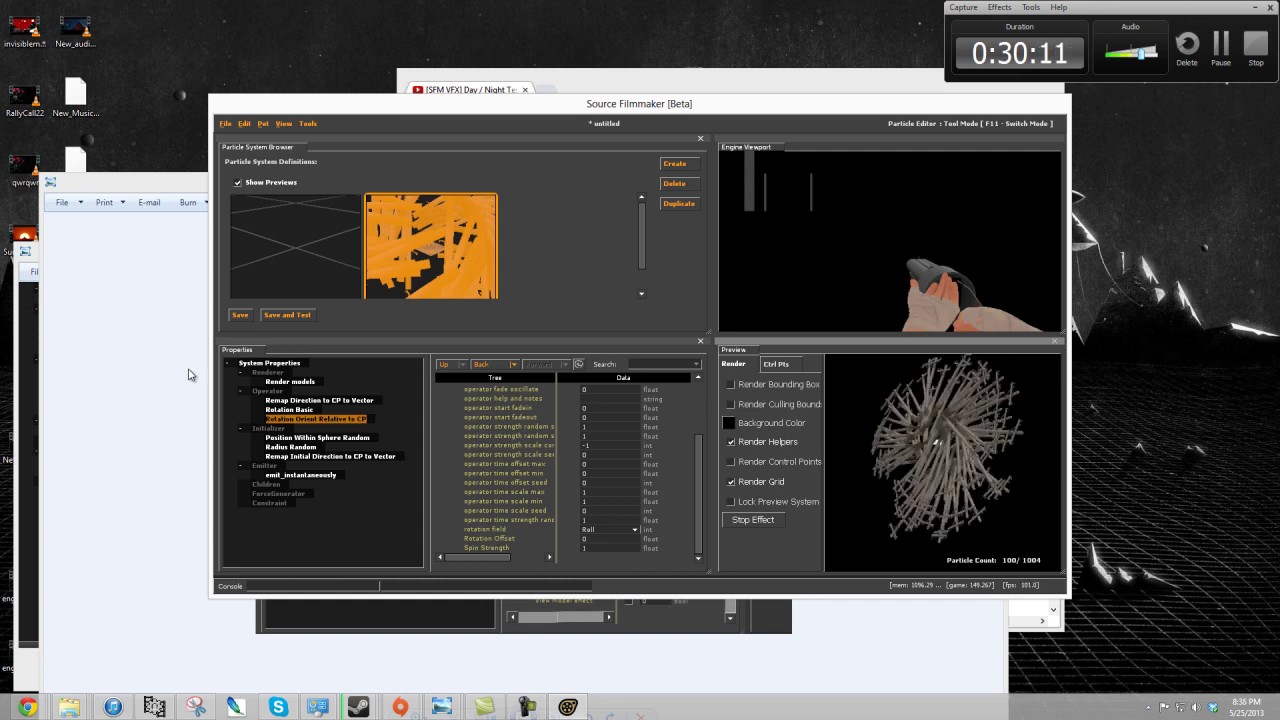
- Add a second Rotation Orient Relative to CP operator from the Rotation-filtered functions
right_click(267, 391)
left_click(292, 430)
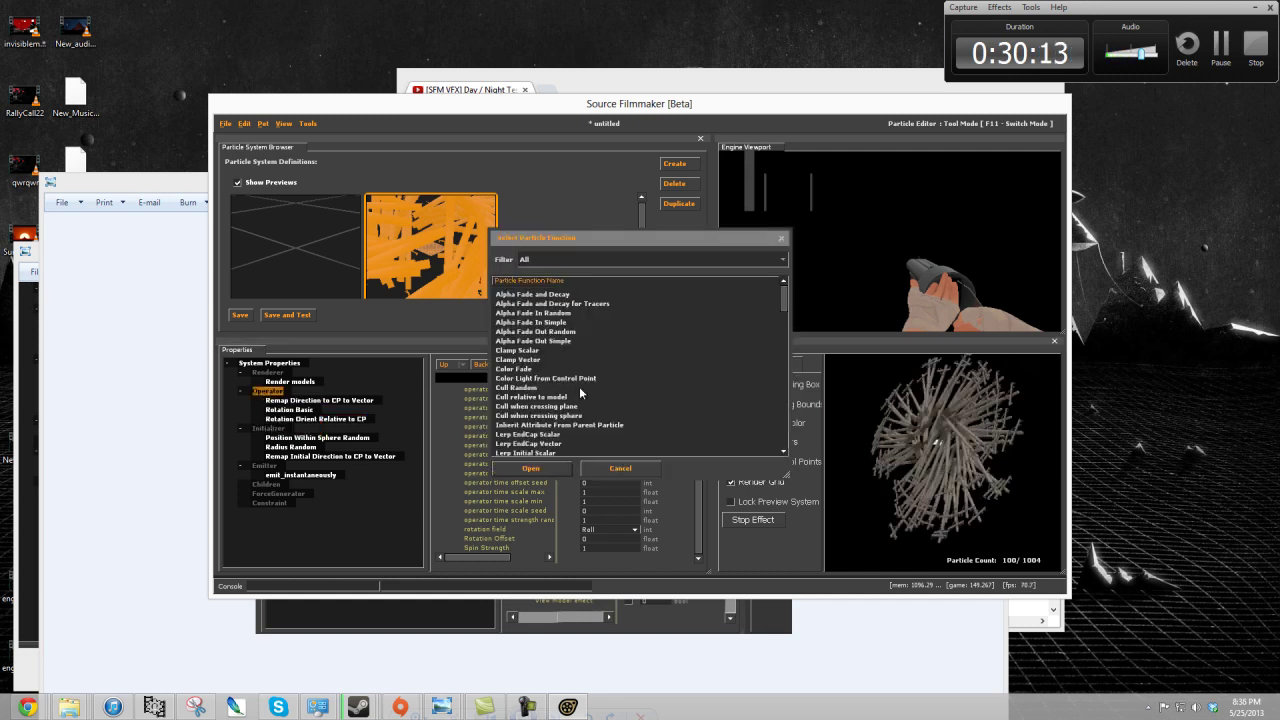
scroll(612, 350, "down", 15)
left_click(563, 379)
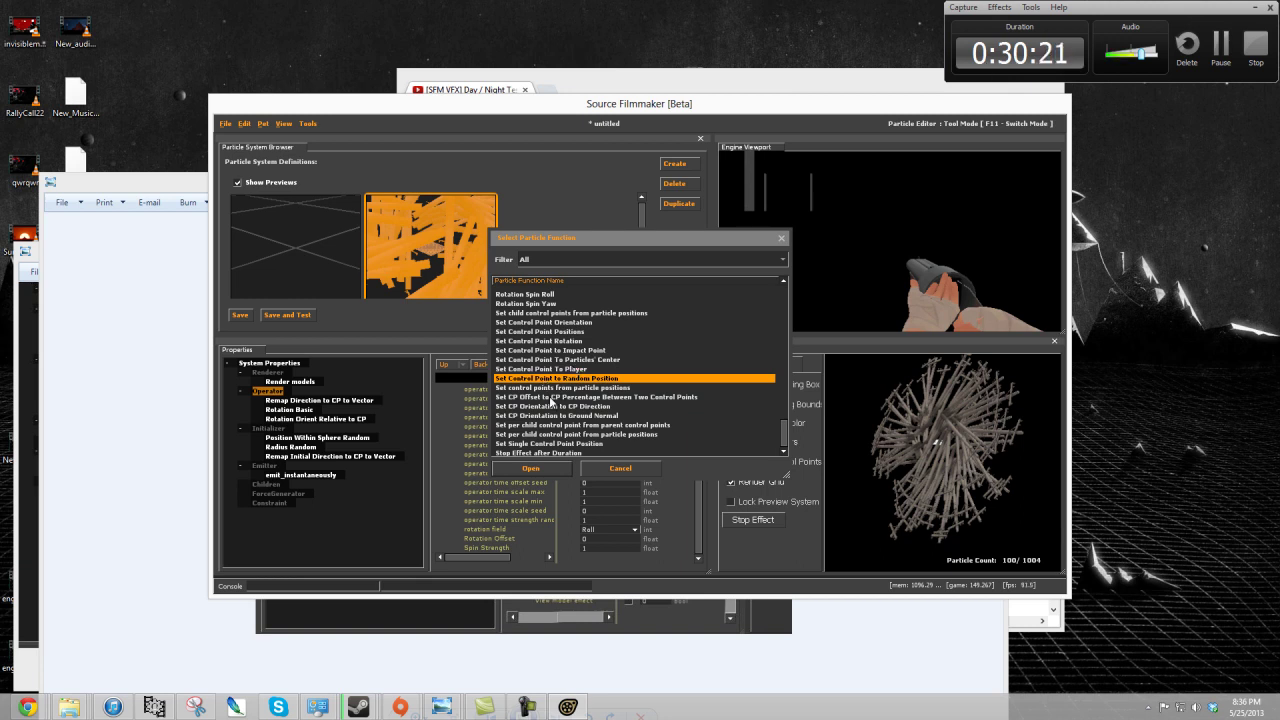
left_click(554, 406)
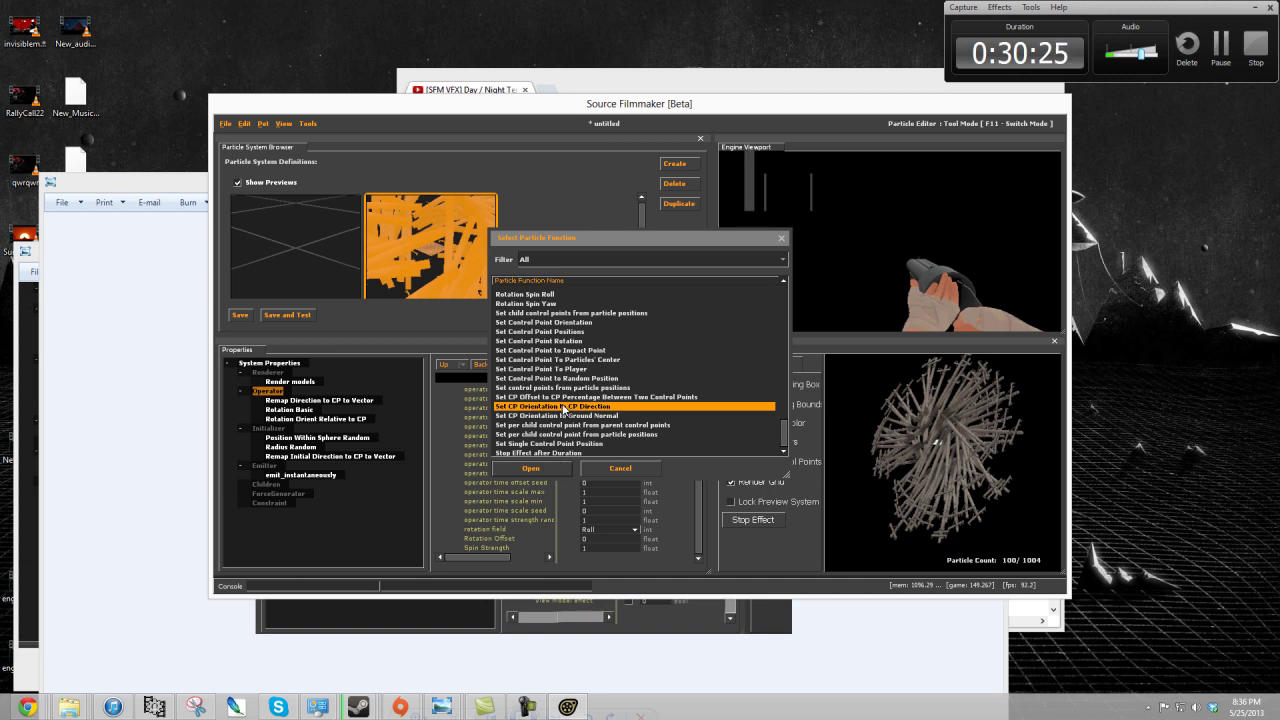
left_click(558, 260)
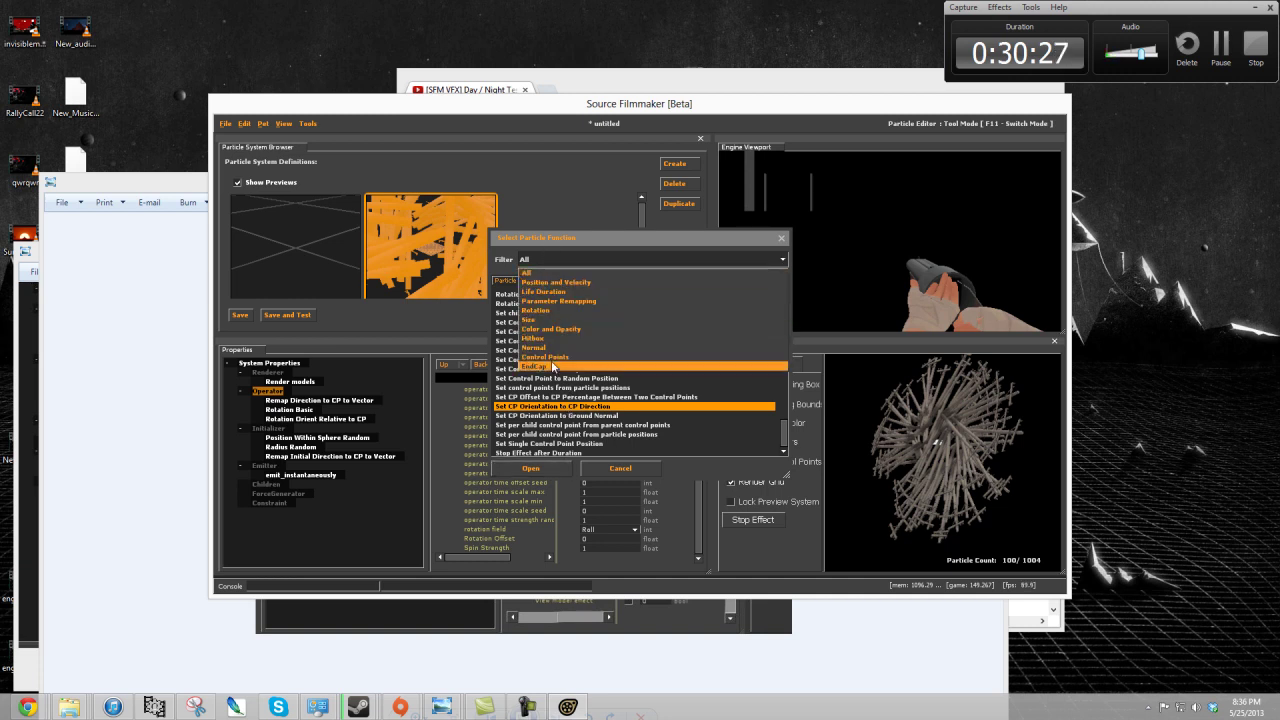
left_click(540, 310)
left_click(558, 345)
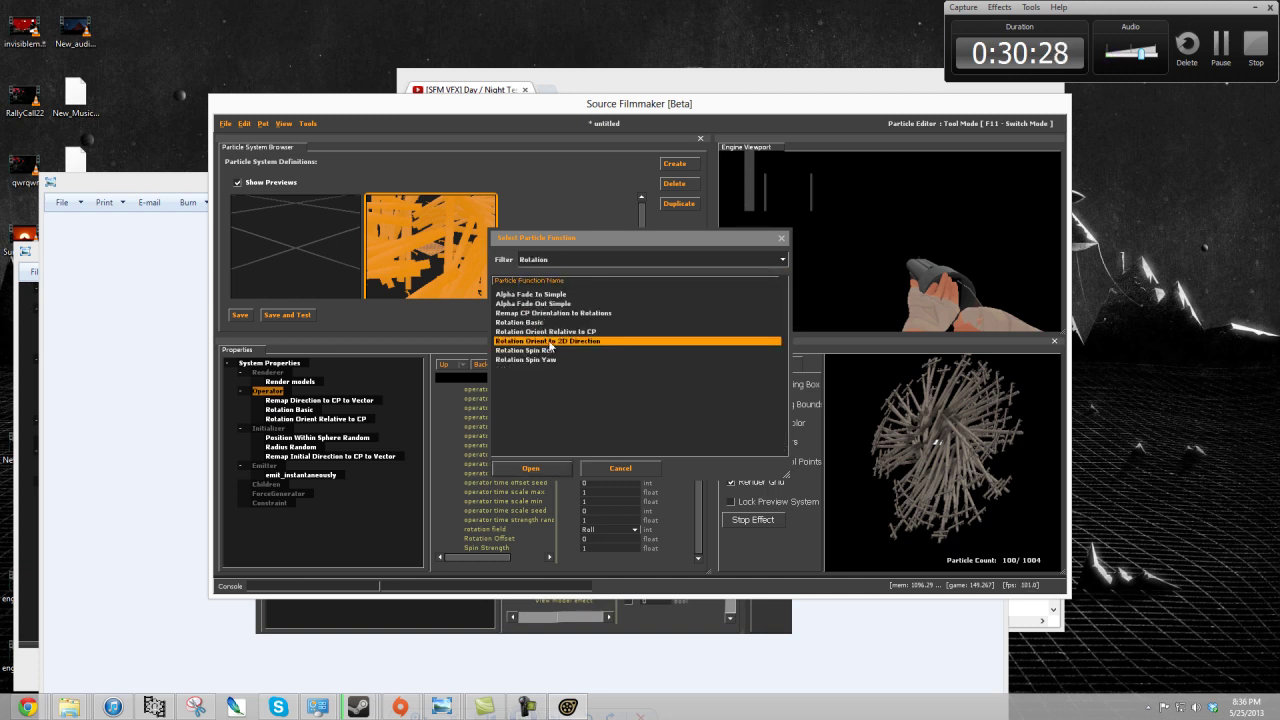
double_click(560, 336)
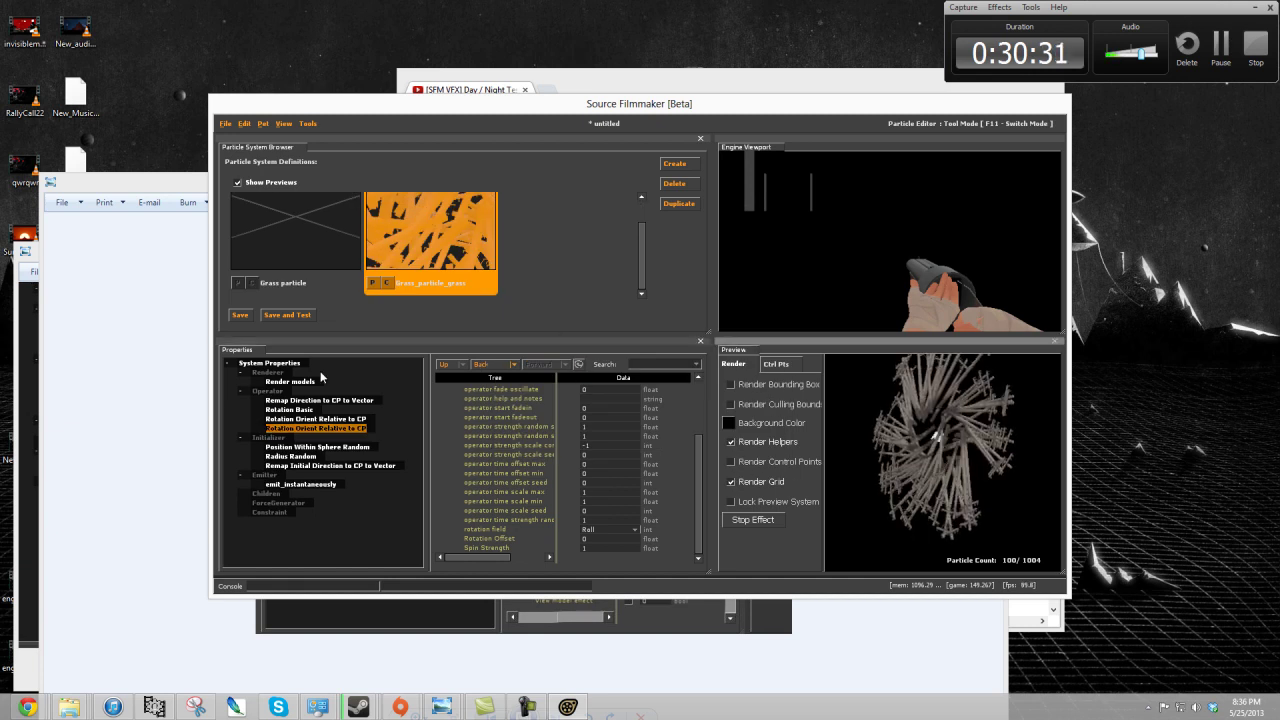
- Set the second Rotation Orient Relative to CP operator's rotation field to Yaw and its Rotation Offset to 90
left_click(585, 530)
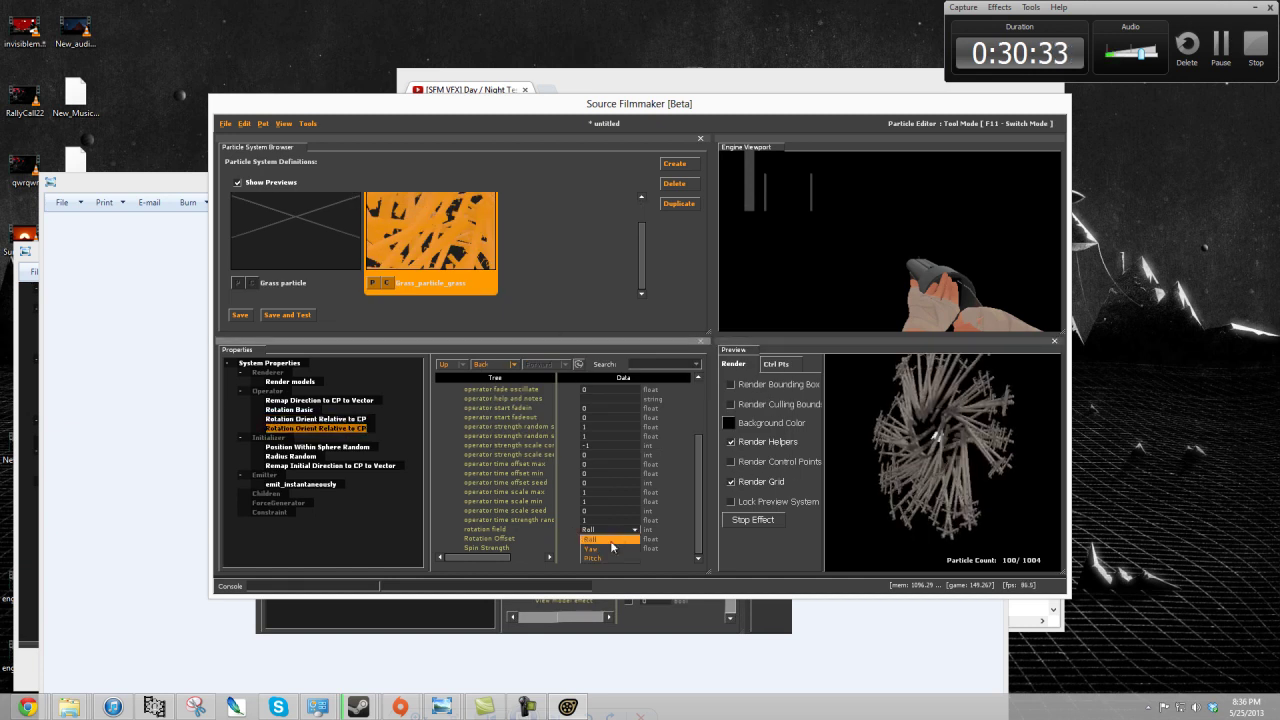
left_click(636, 556)
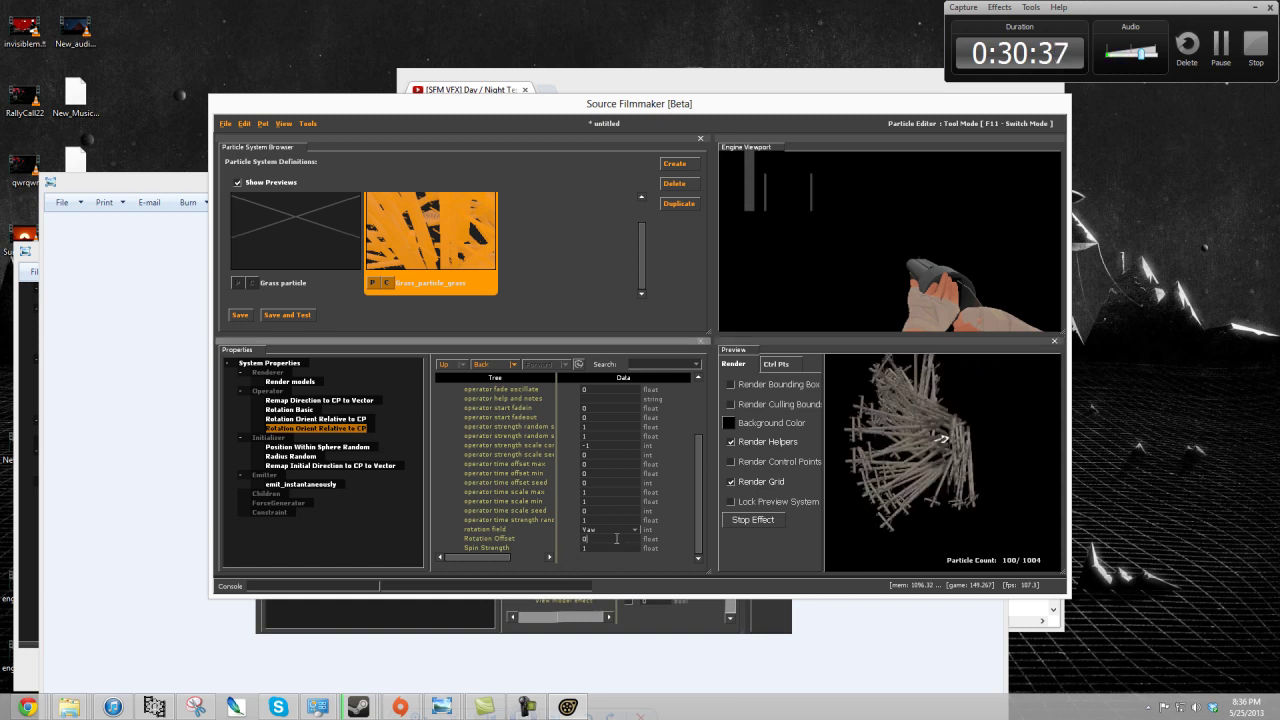
type("90")
key("Return")
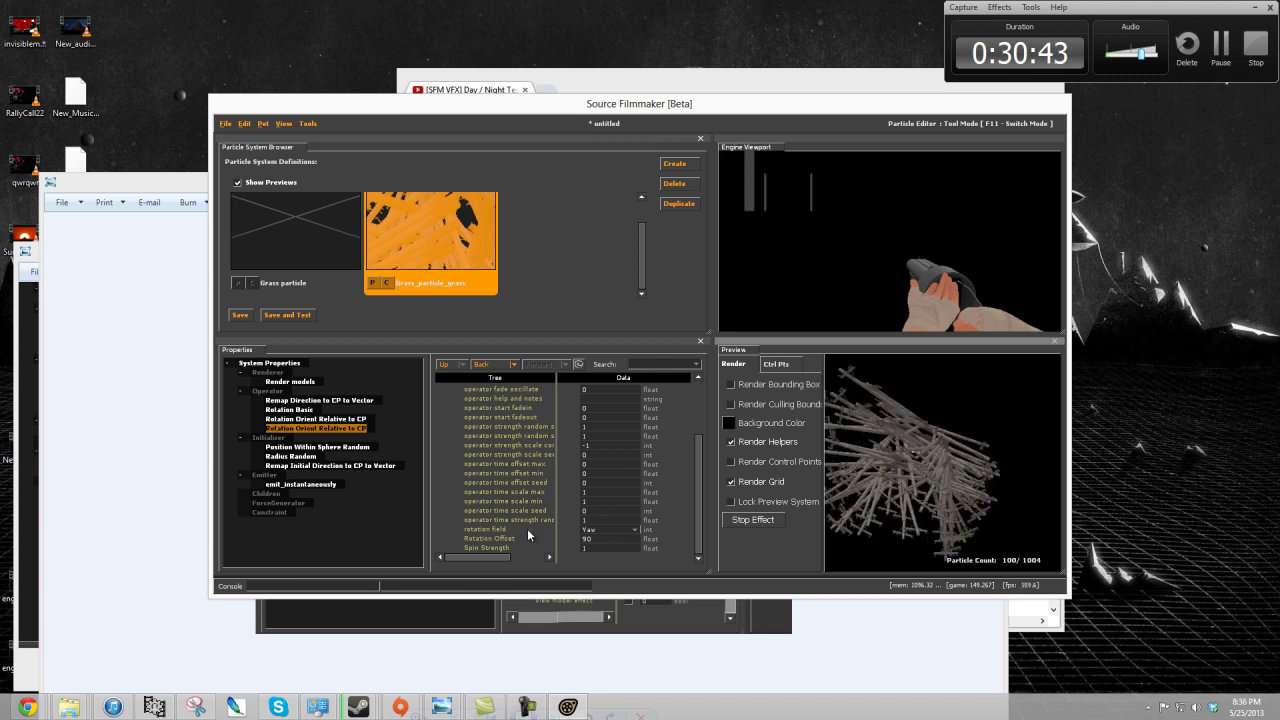
- Remove both Rotation Orient Relative to CP operators from the grass particle system
right_click(312, 421)
right_click(314, 421)
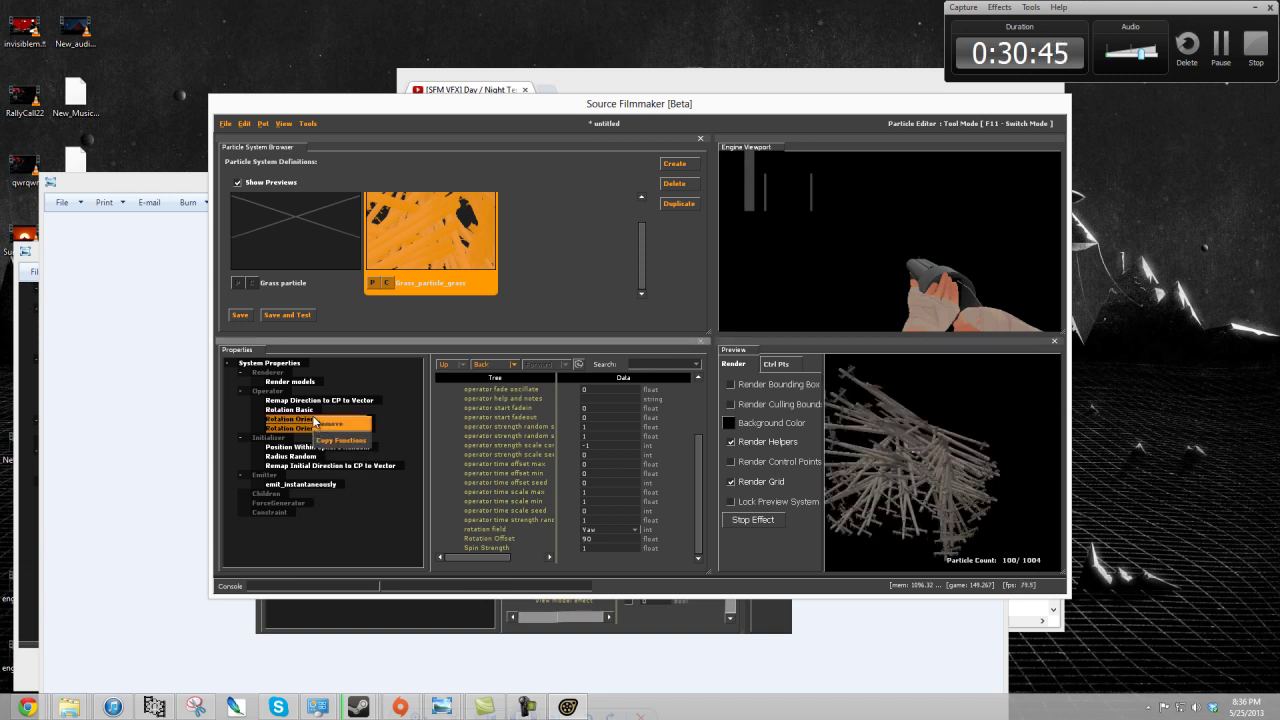
left_click(327, 425)
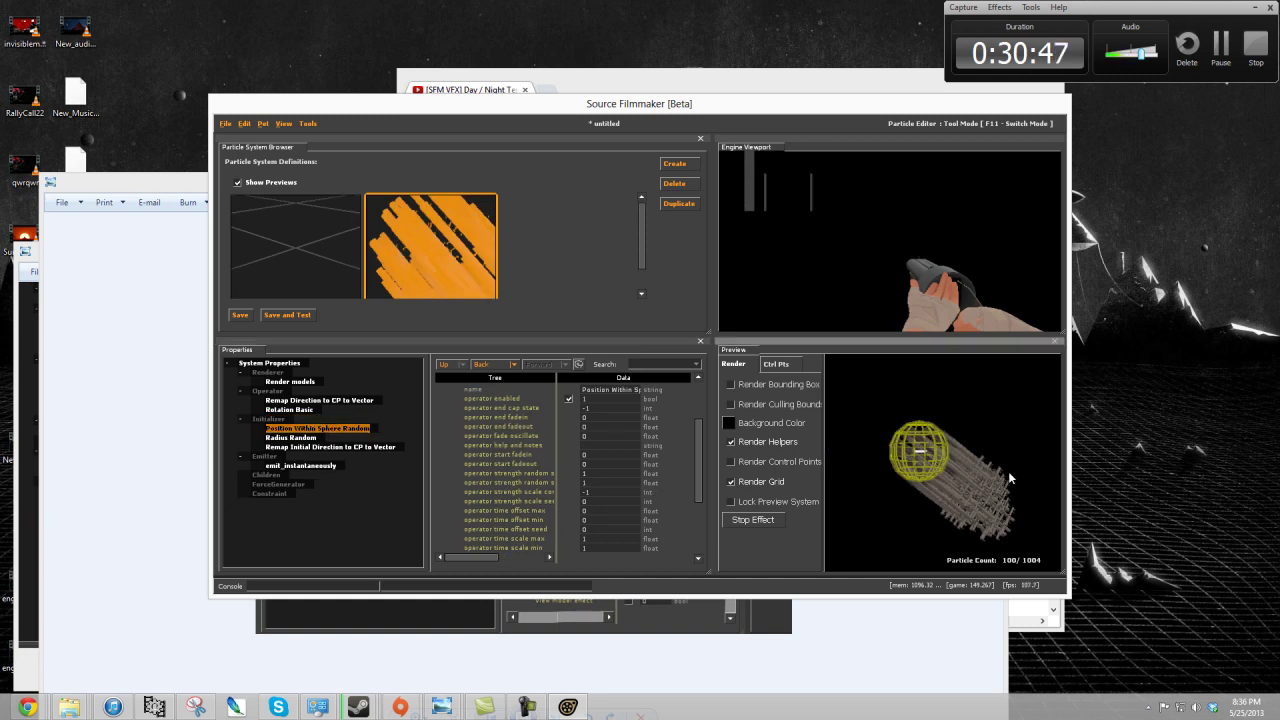
- Enable the Remap Direction to CP to Vector operator and set its offset rotation to 90
left_click(368, 400)
scroll(627, 471, "up", 3)
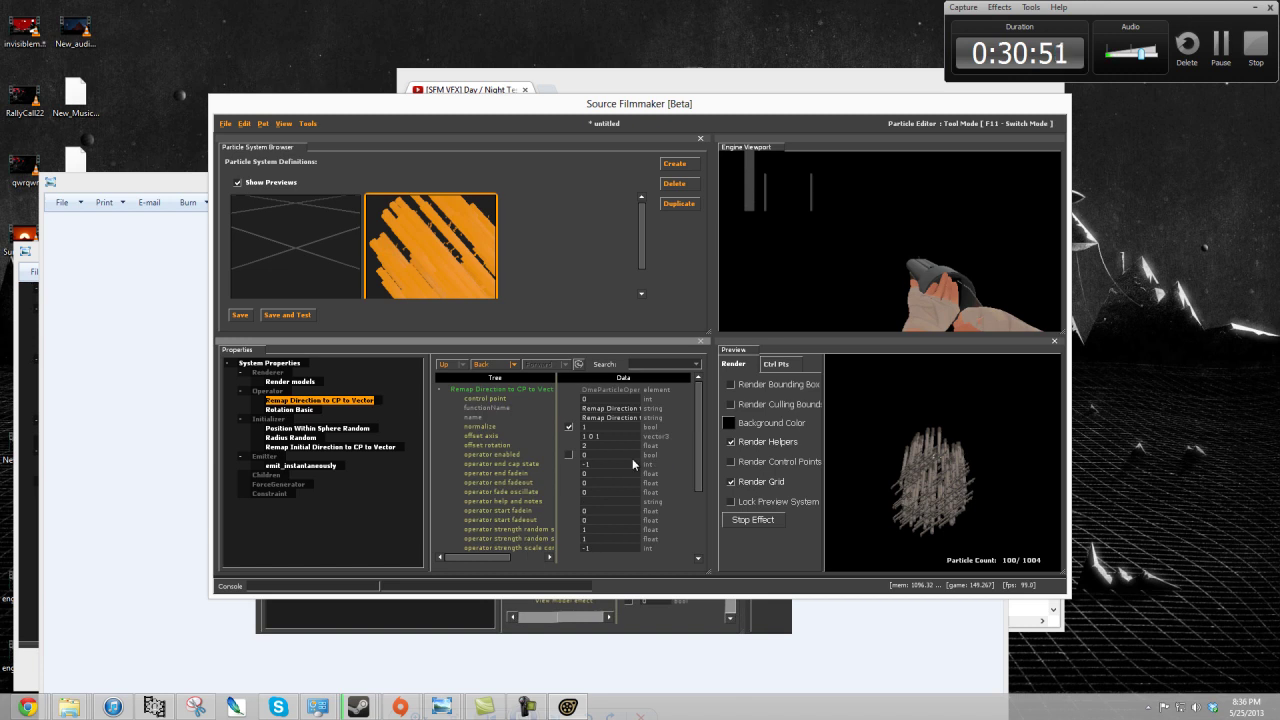
left_click(569, 455)
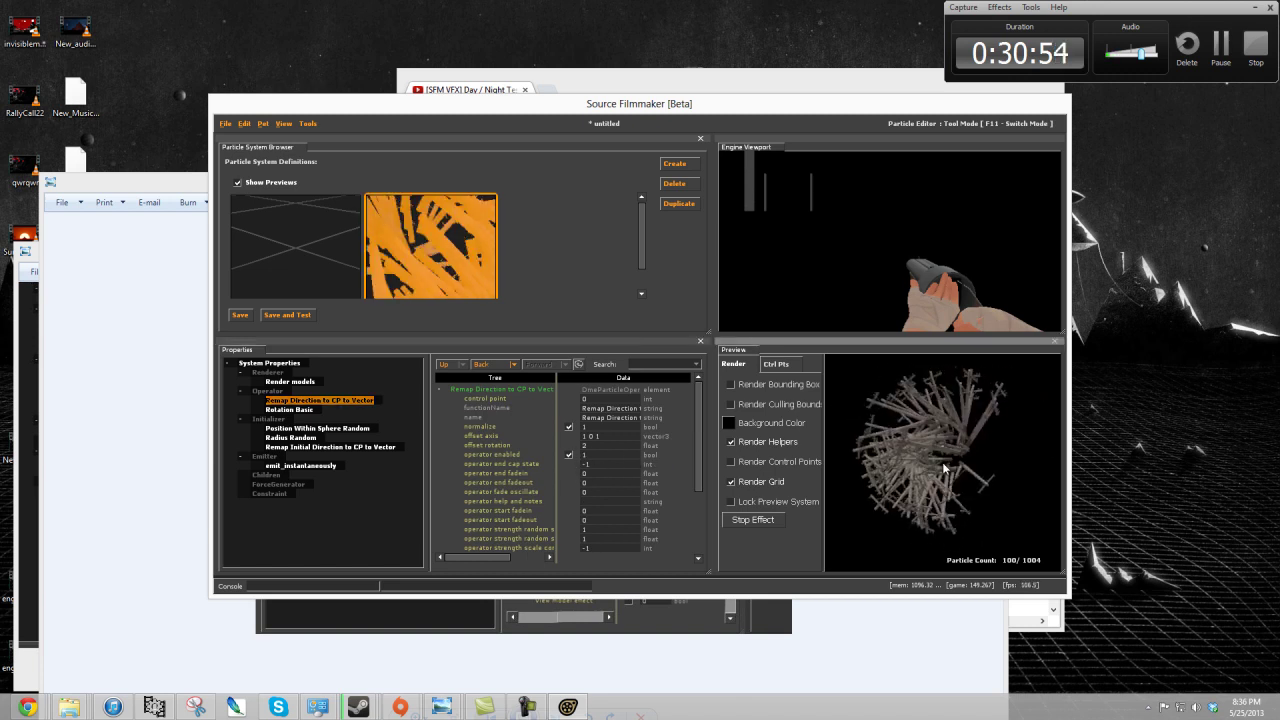
left_click(581, 452)
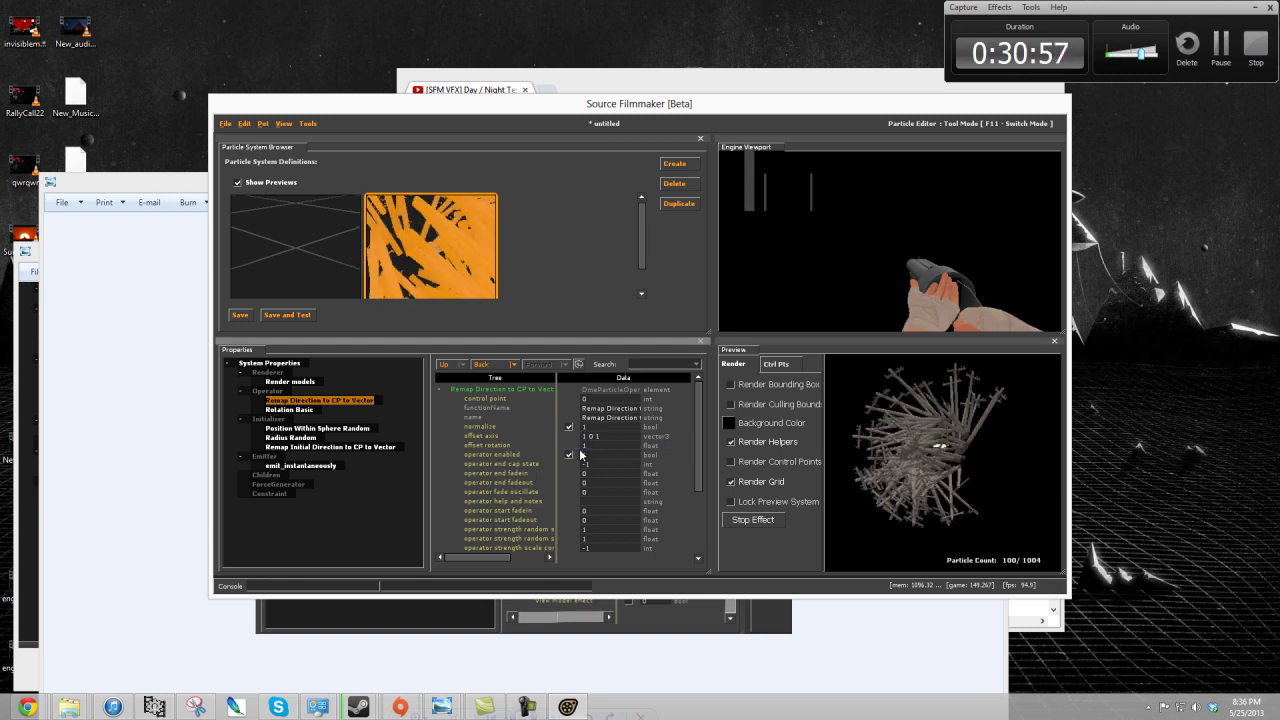
key("BackSpace")
type("90")
key("Return")
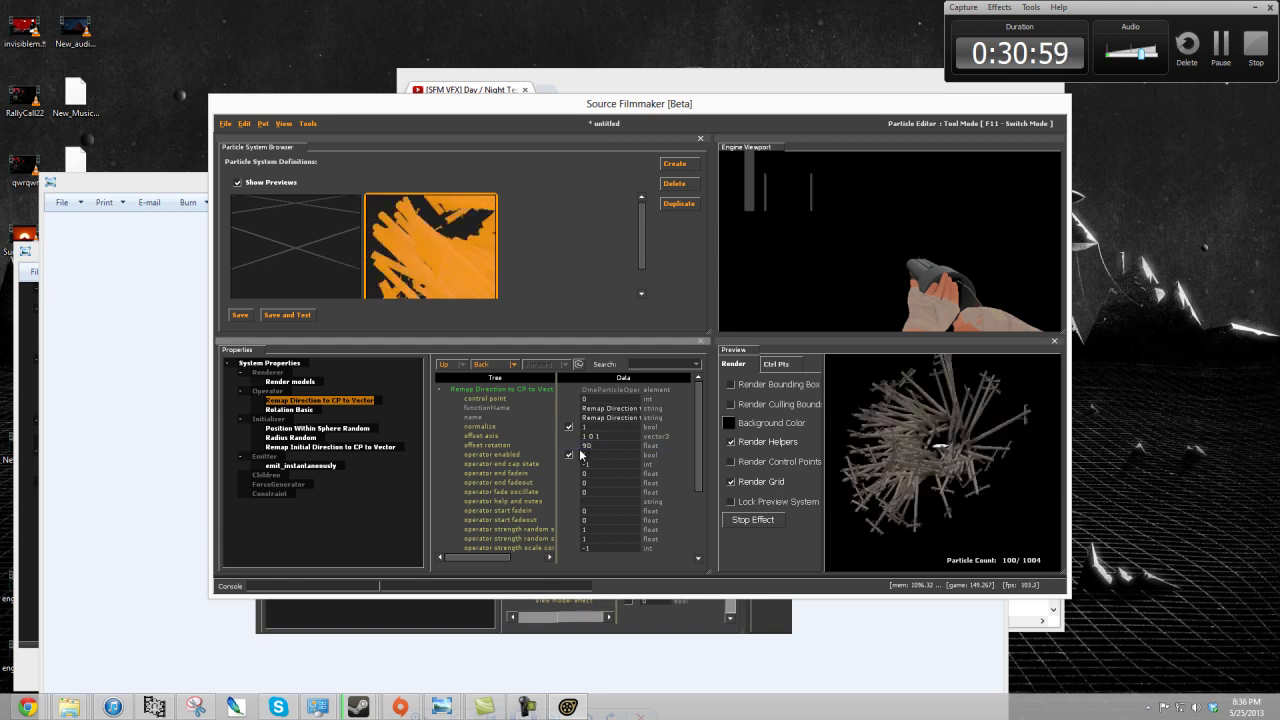
- Set the Remap Direction to CP to Vector operator's offset axis to 1 1 1 and check the particles' orientation
left_click_drag(906, 458, 943, 467)
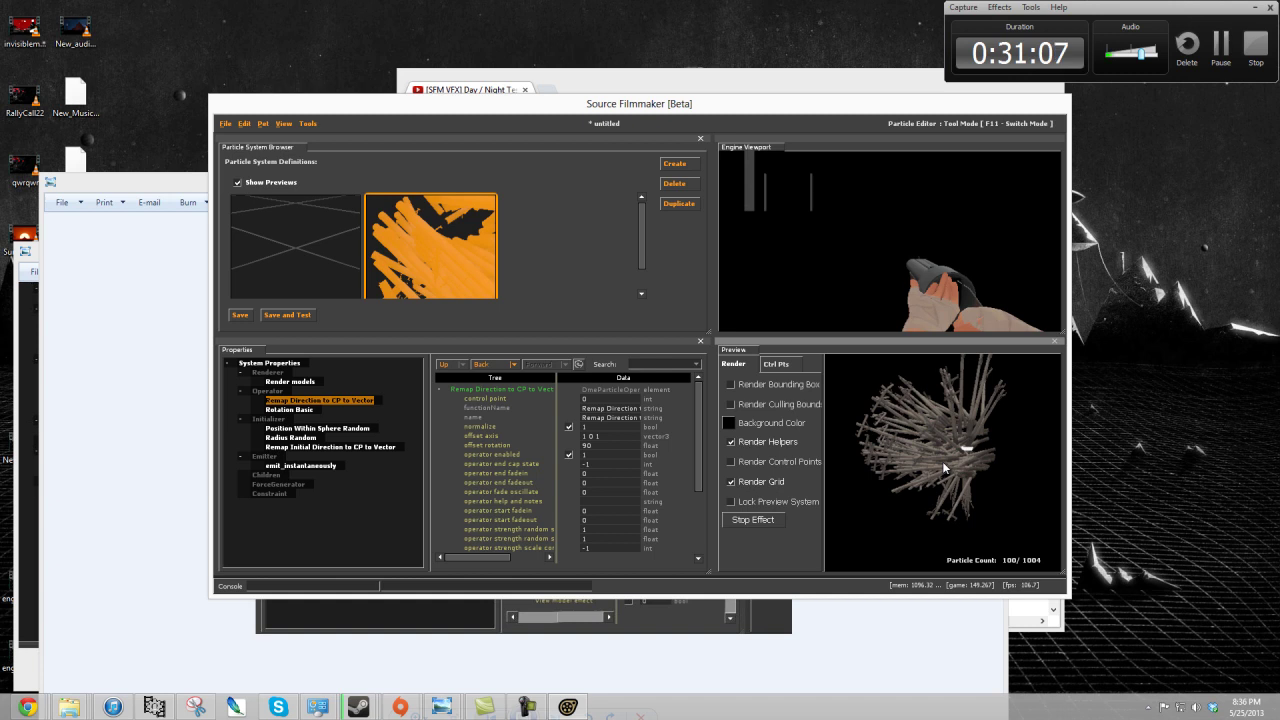
scroll(590, 471, "down", 3)
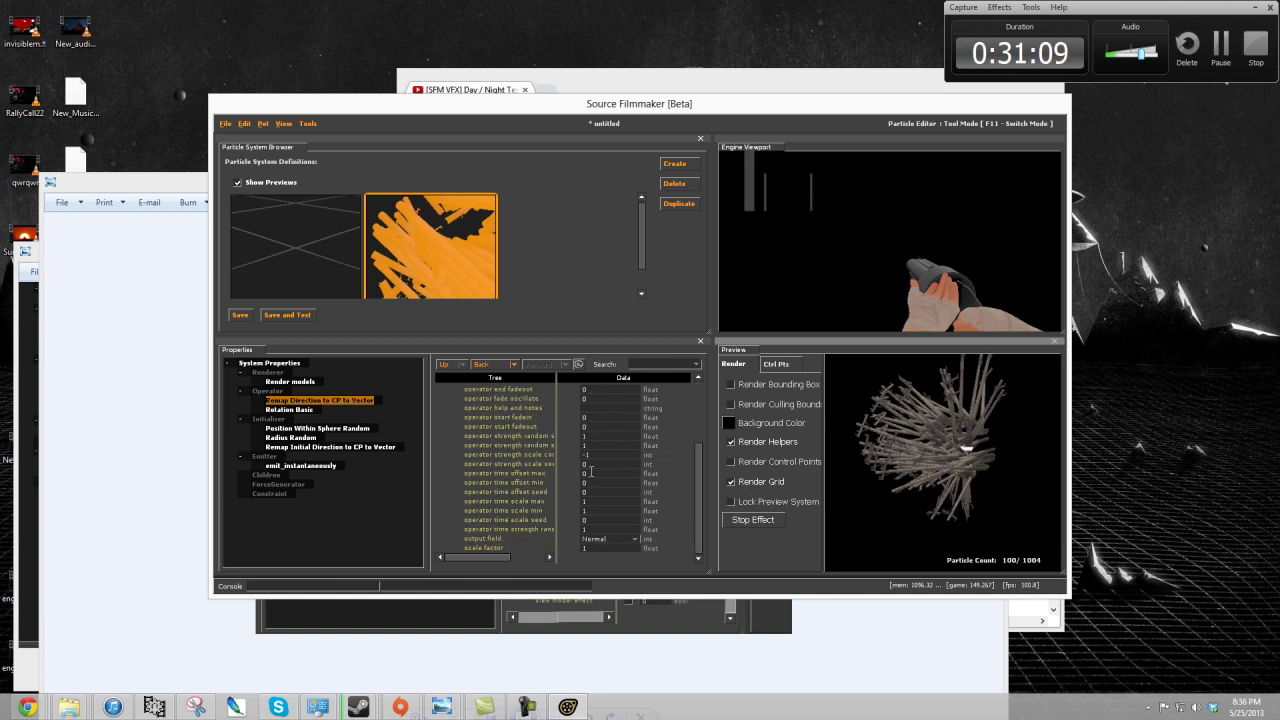
scroll(595, 471, "up", 3)
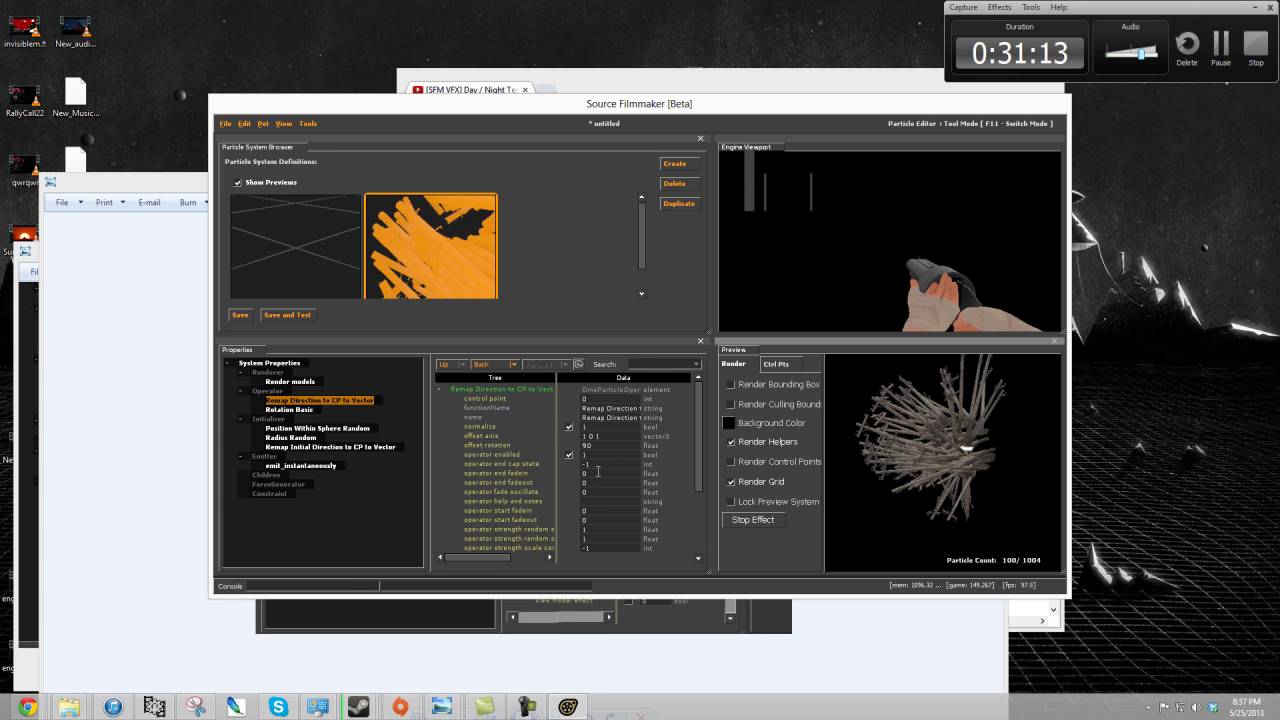
left_click(592, 435)
key("BackSpace")
type("1")
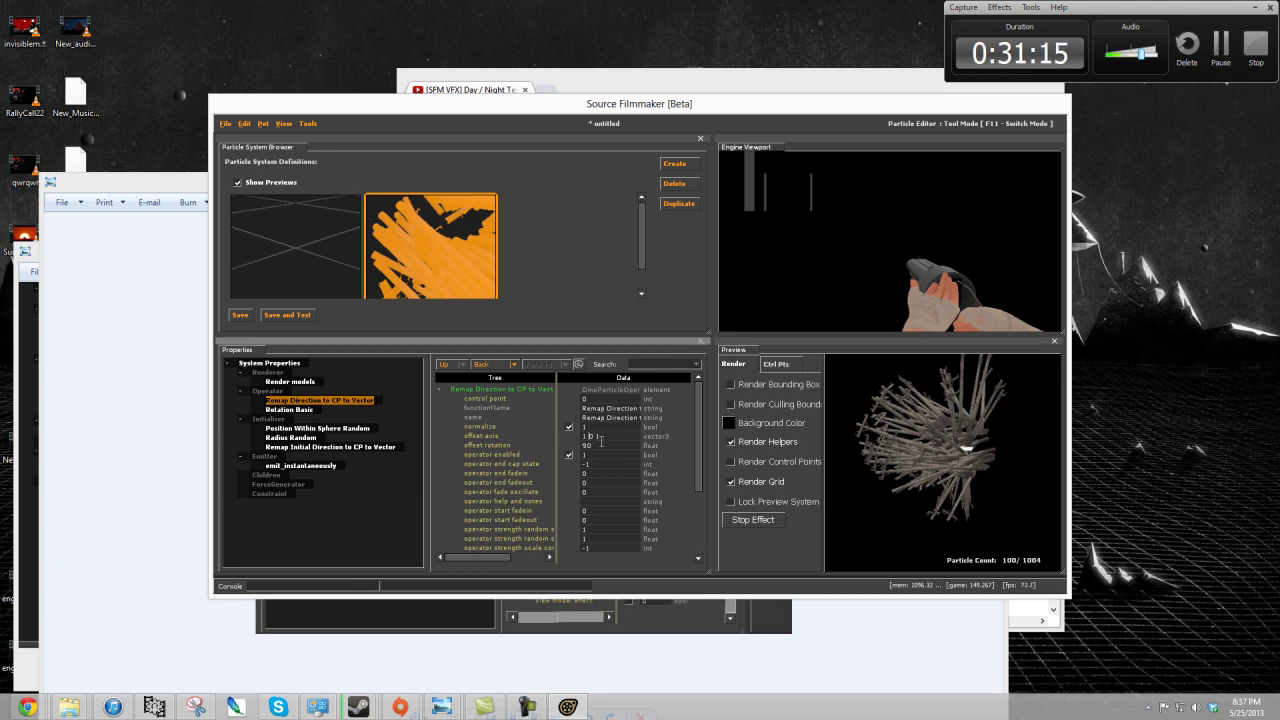
key("Return")
left_click_drag(1030, 425, 942, 462)
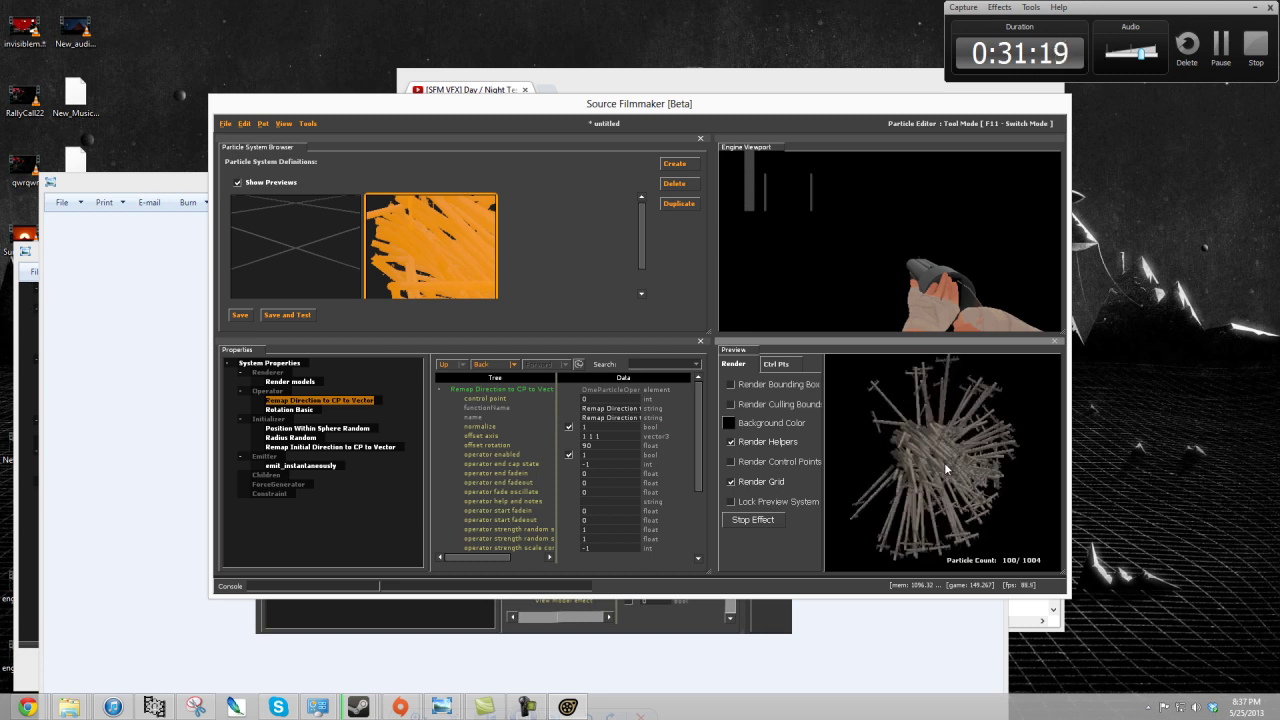
- Set the particle system's base rotation to 0 and its normal to 0 1 0 in the system properties
left_click(285, 364)
scroll(572, 505, "down", 10)
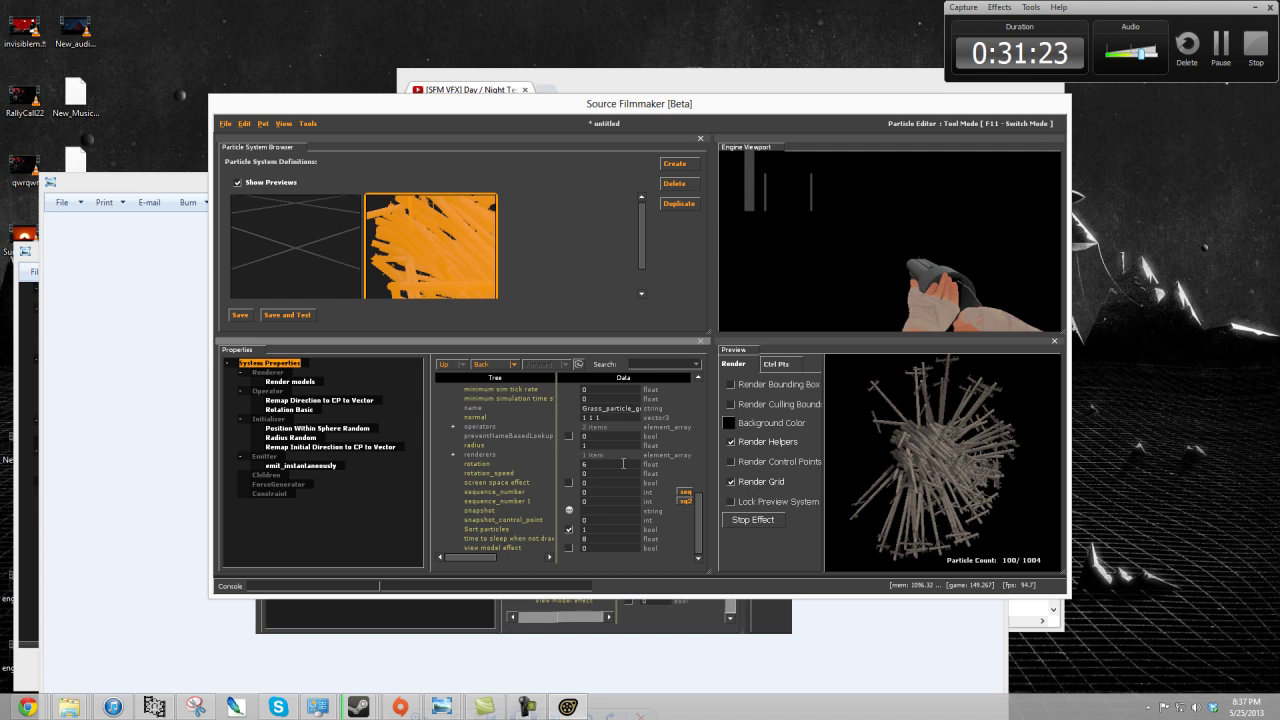
double_click(612, 464)
type("0")
key("Return")
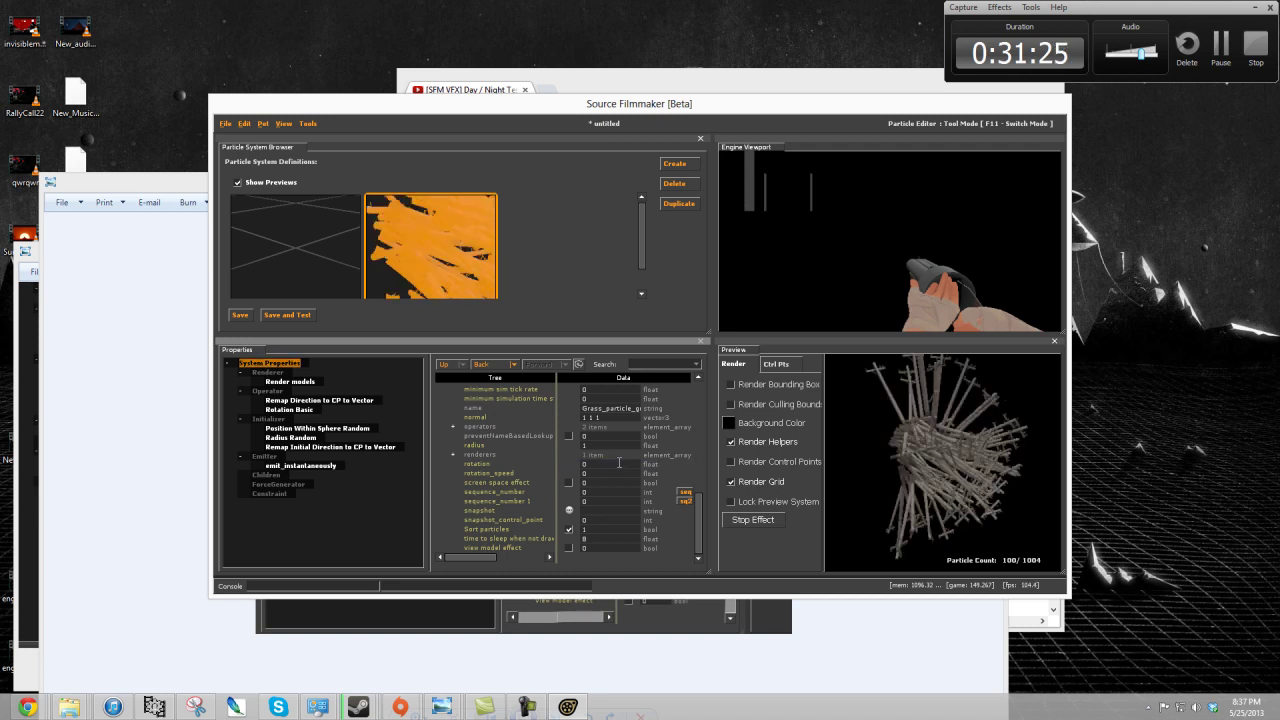
double_click(620, 416)
type("0 1 0")
key("Return")
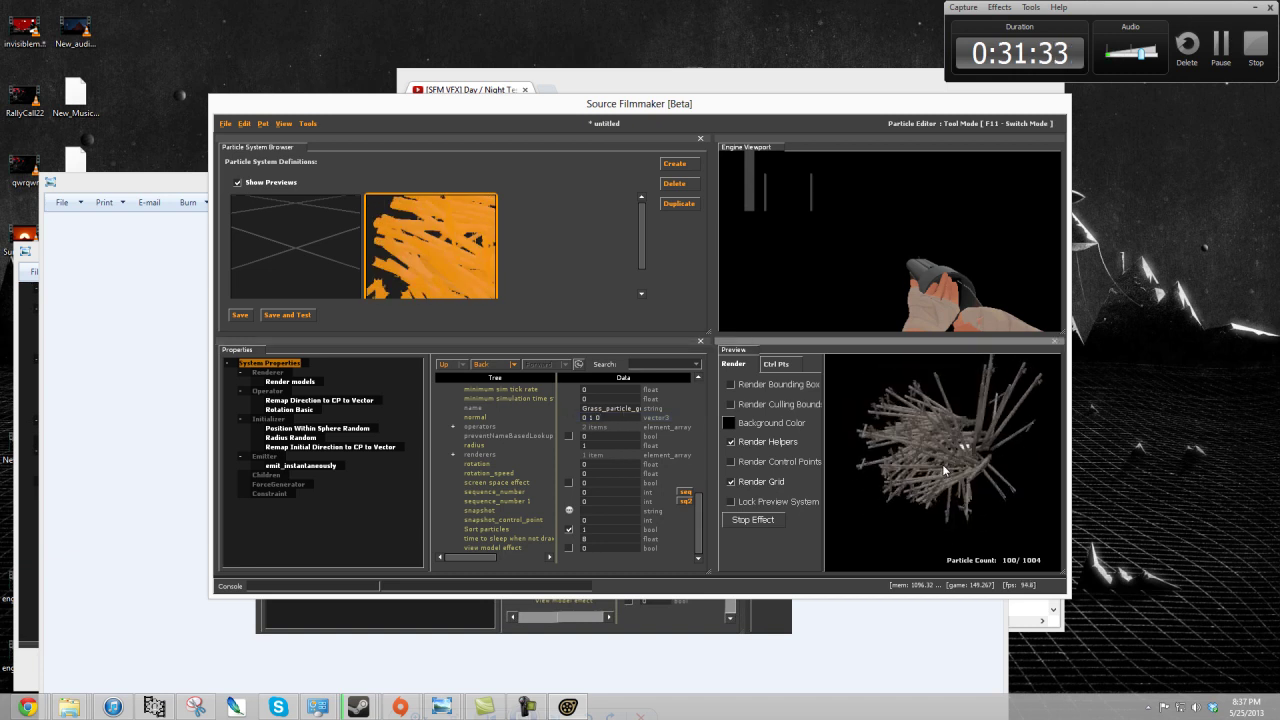
- Compare the Remap Direction to CP to Vector output field and system settings with the rotation_settings and remap_normal reference images in Windows Photo Viewer
left_click(319, 402)
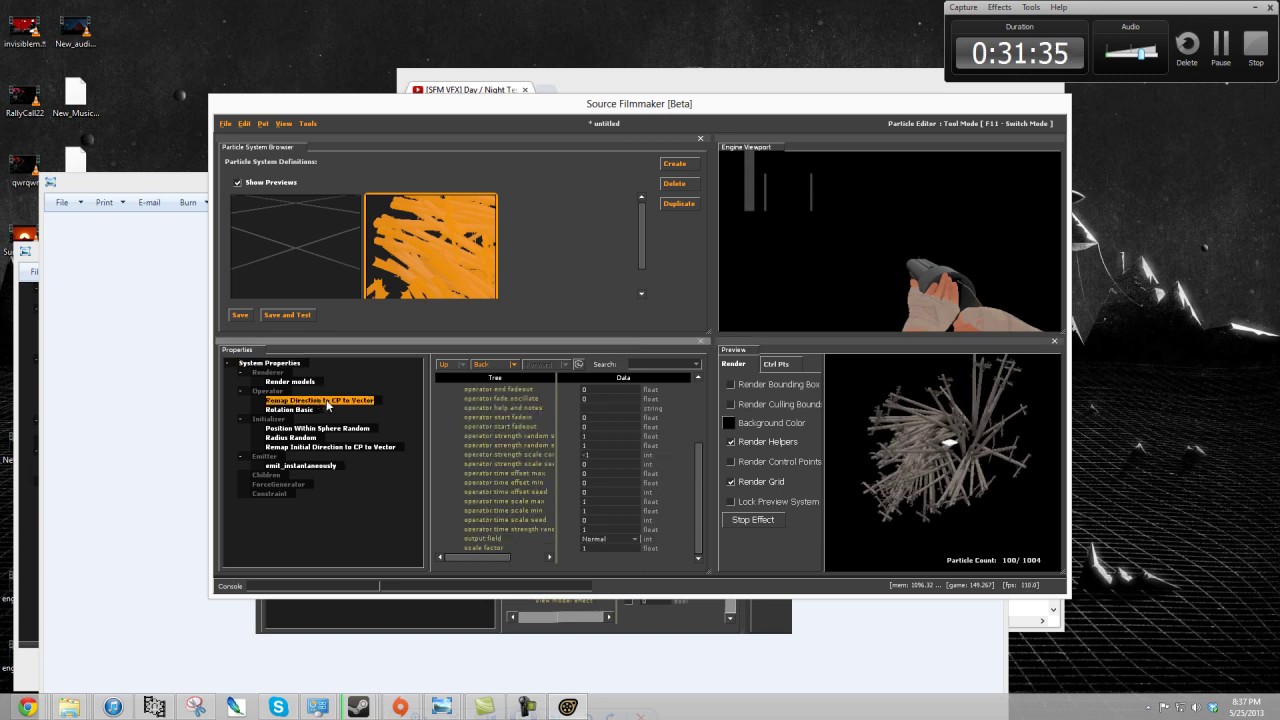
left_click(617, 541)
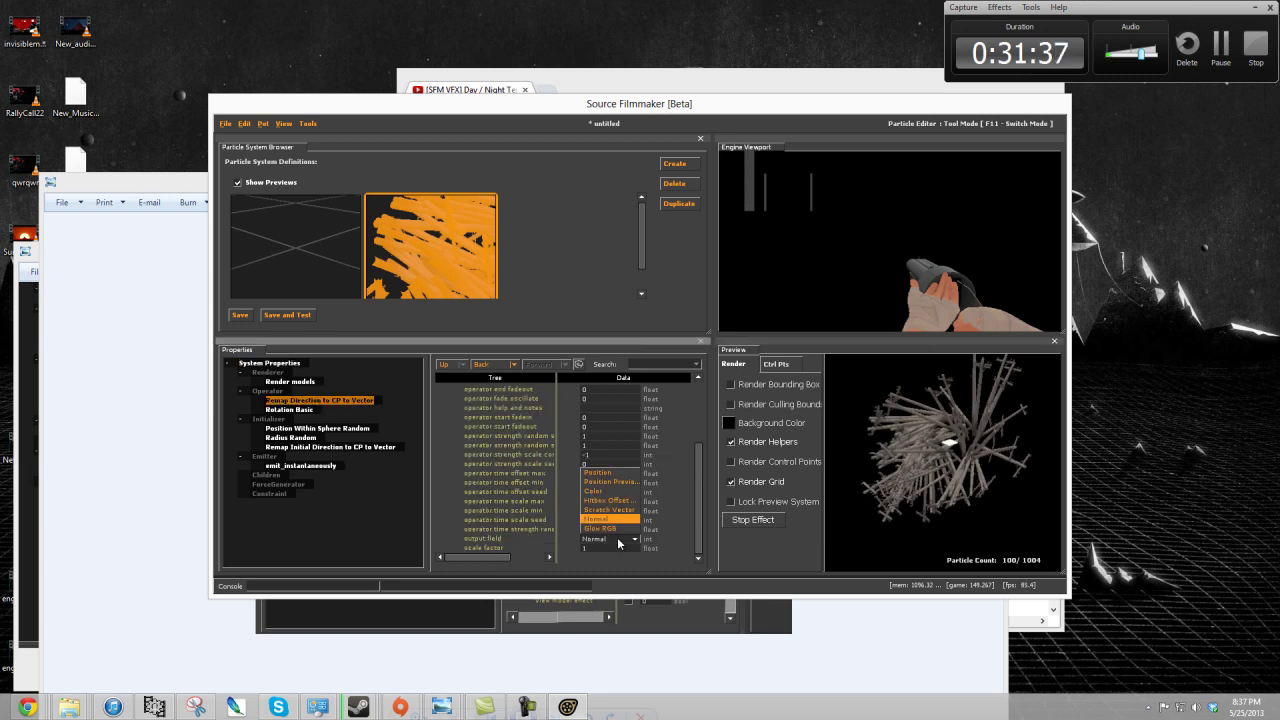
left_click(618, 541)
left_click(651, 686)
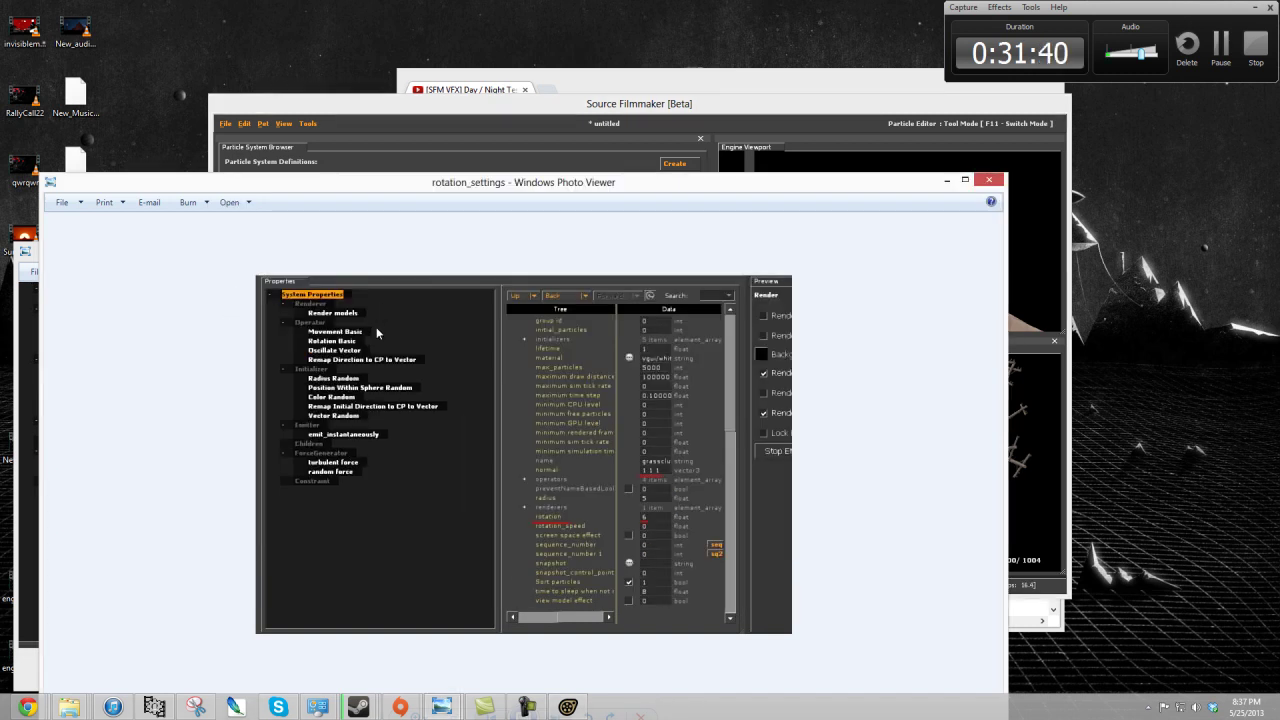
left_click_drag(290, 190, 36, 472)
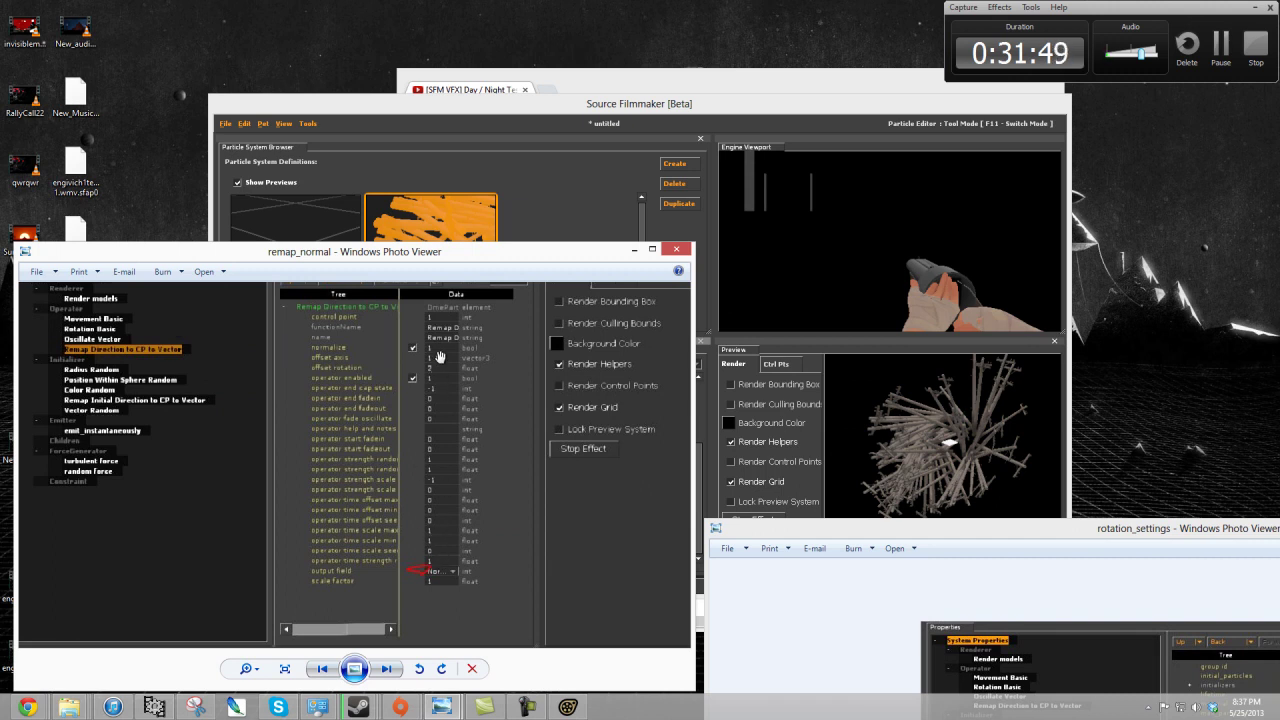
left_click_drag(965, 522, 843, 209)
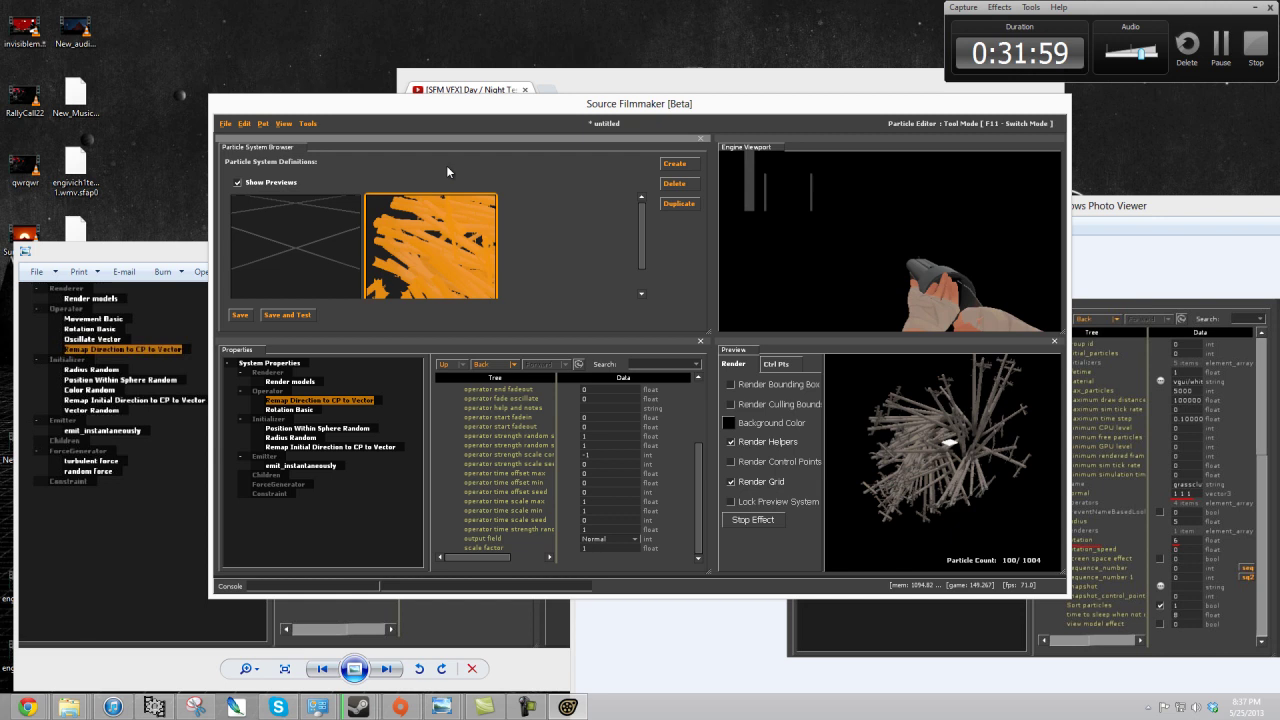
left_click(435, 205)
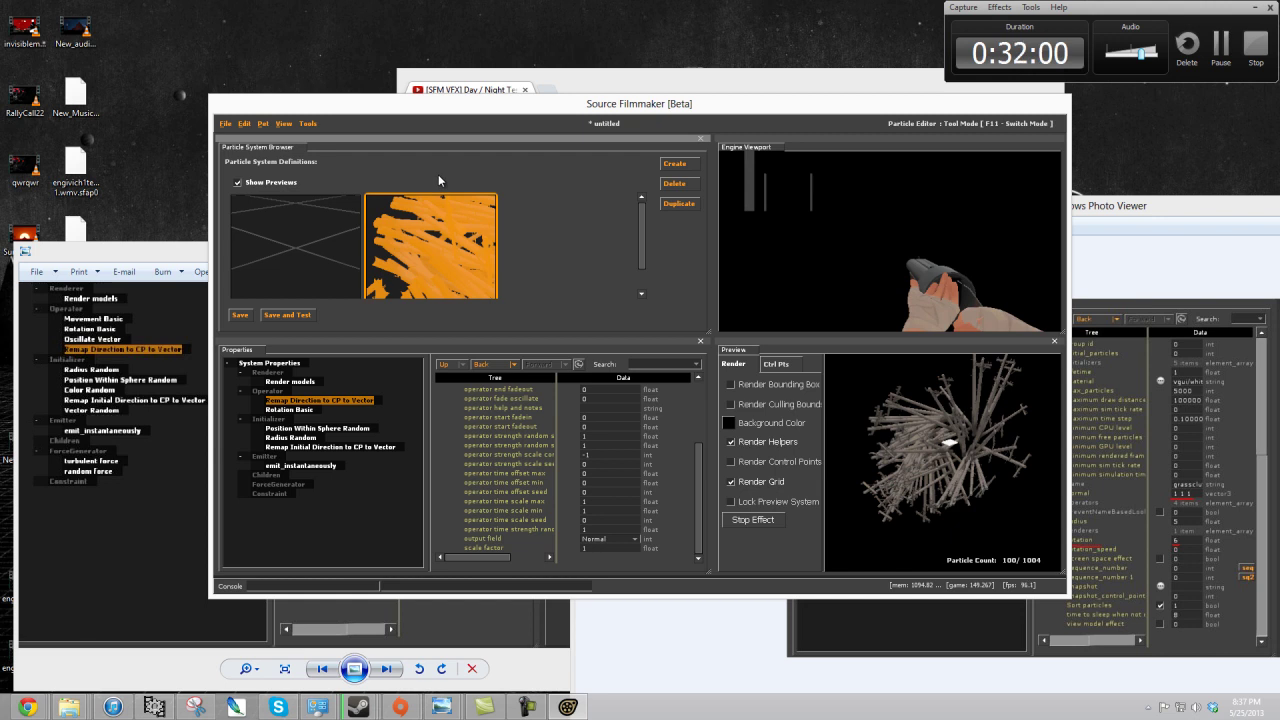
- Add a Movement Basic operator to the particle system
right_click(266, 418)
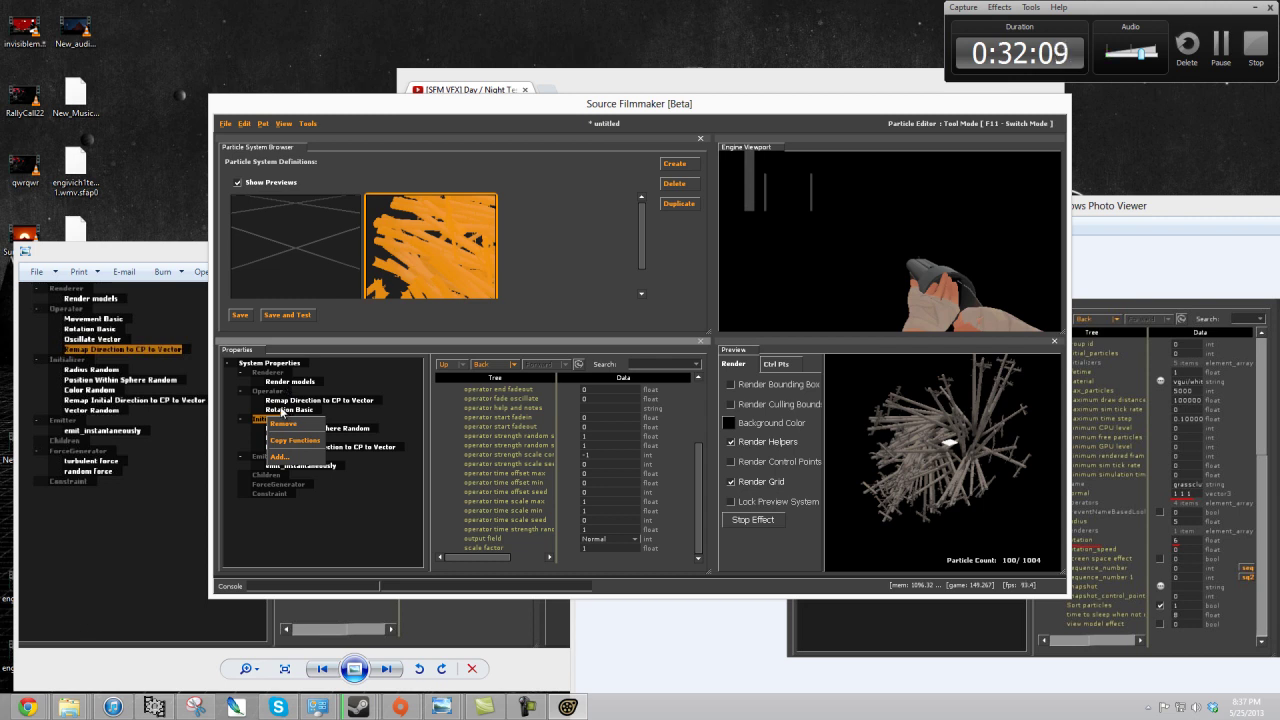
left_click(268, 391)
right_click(268, 391)
left_click(281, 432)
scroll(621, 376, "down", 12)
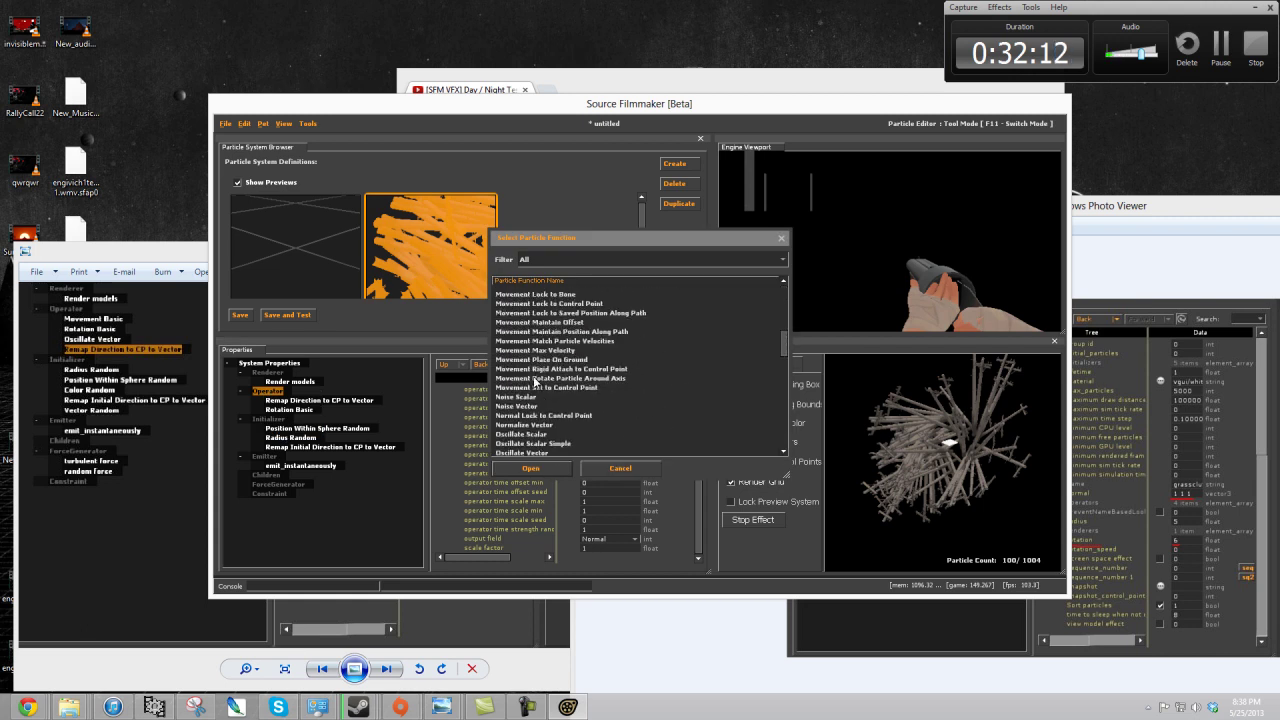
double_click(526, 312)
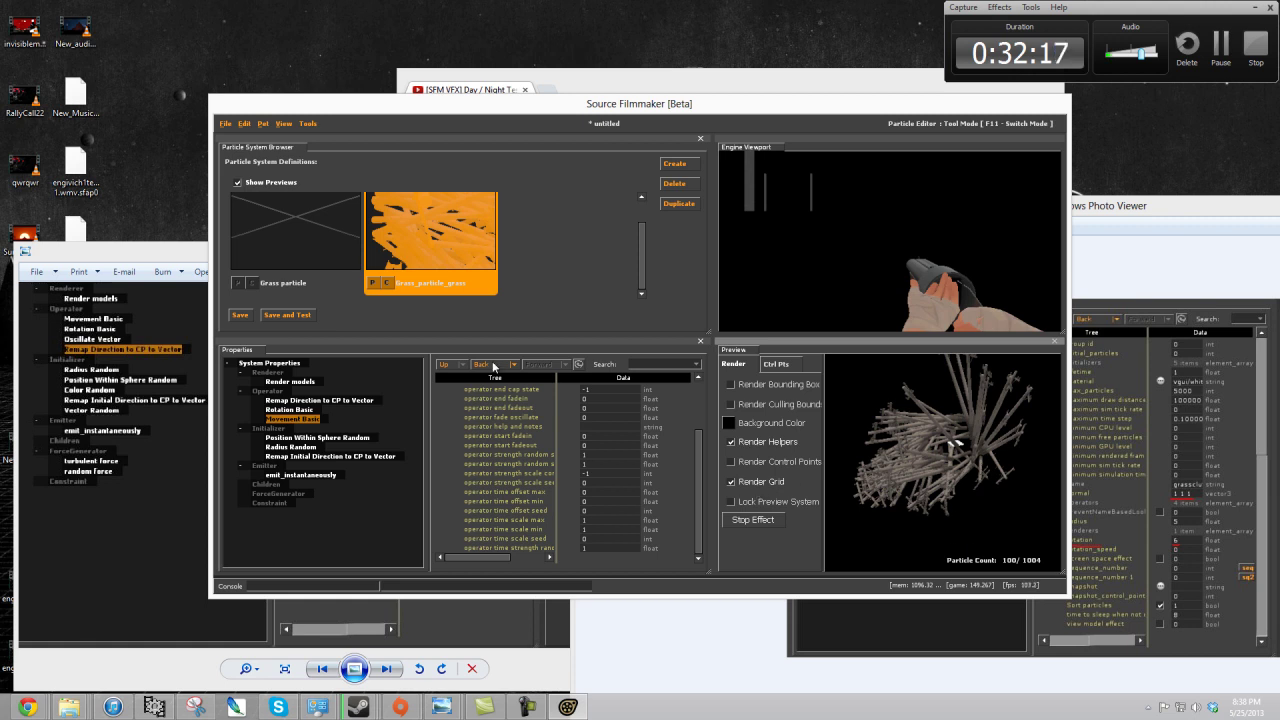
- Assign control point 1 to both the Remap Direction to CP to Vector operator and the Position Within Sphere Random initializer
left_click(319, 400)
scroll(616, 439, "down", 2)
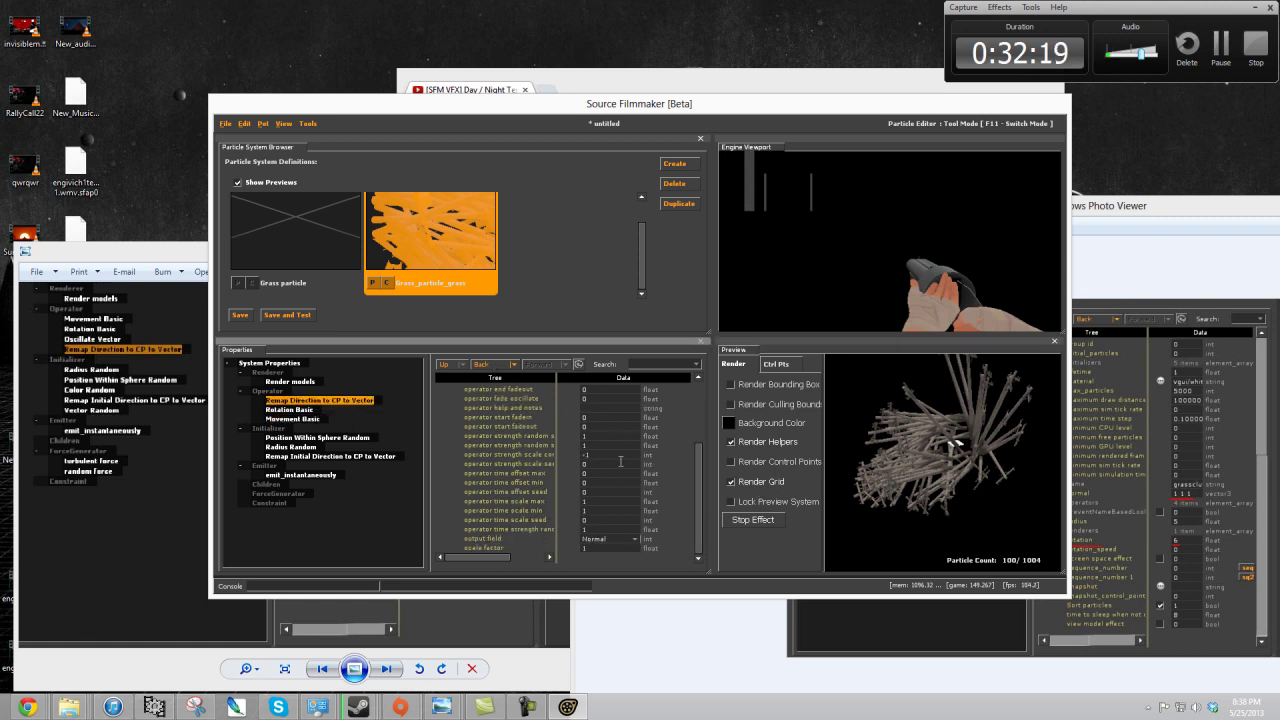
left_click(622, 540)
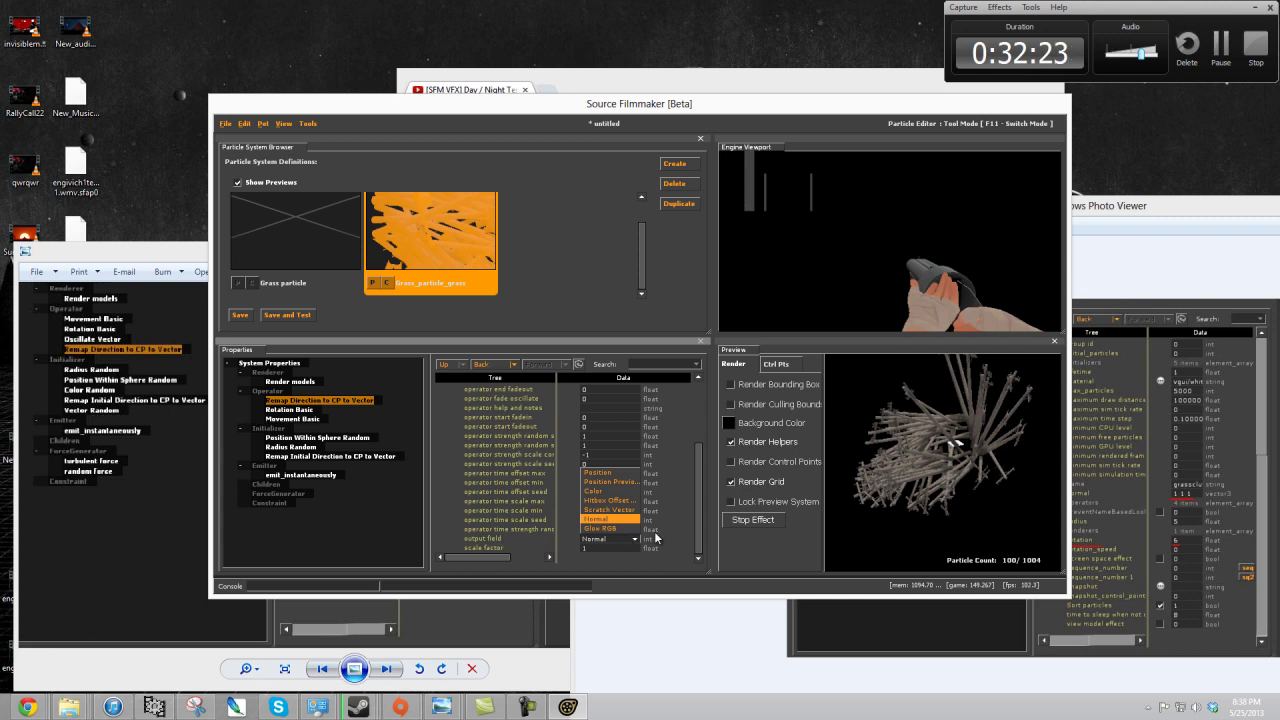
left_click(656, 539)
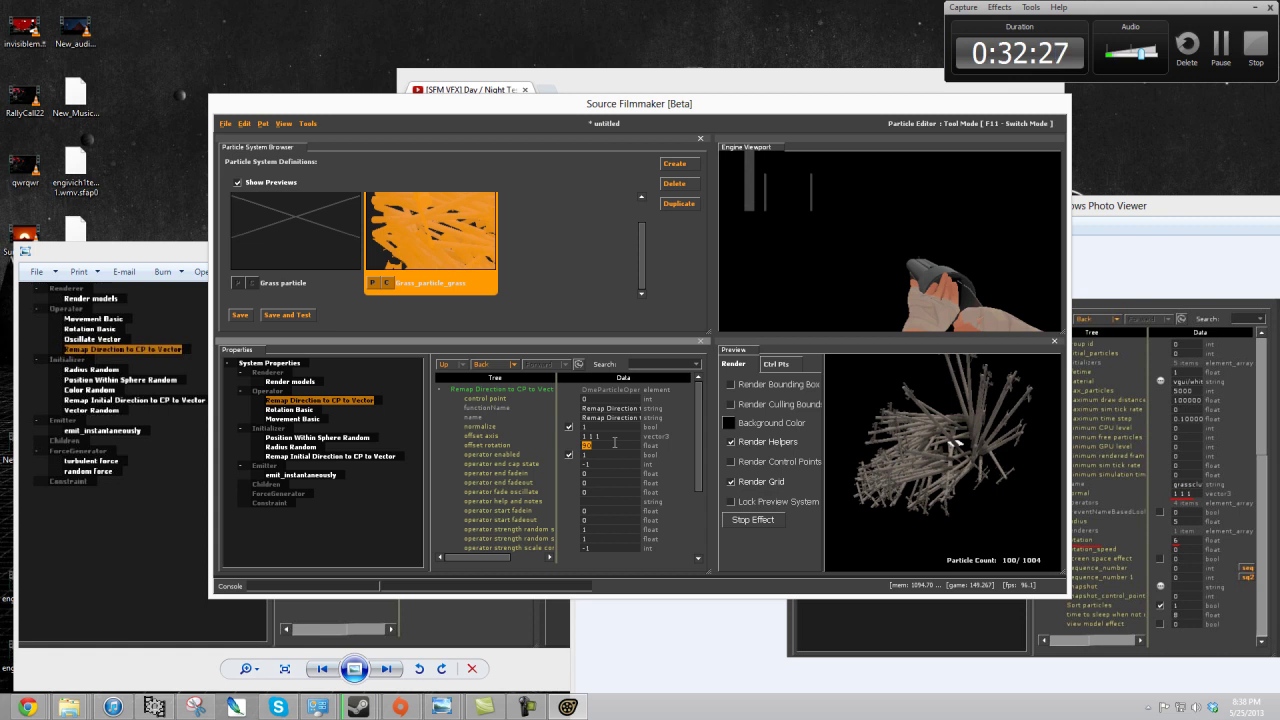
left_click(776, 364)
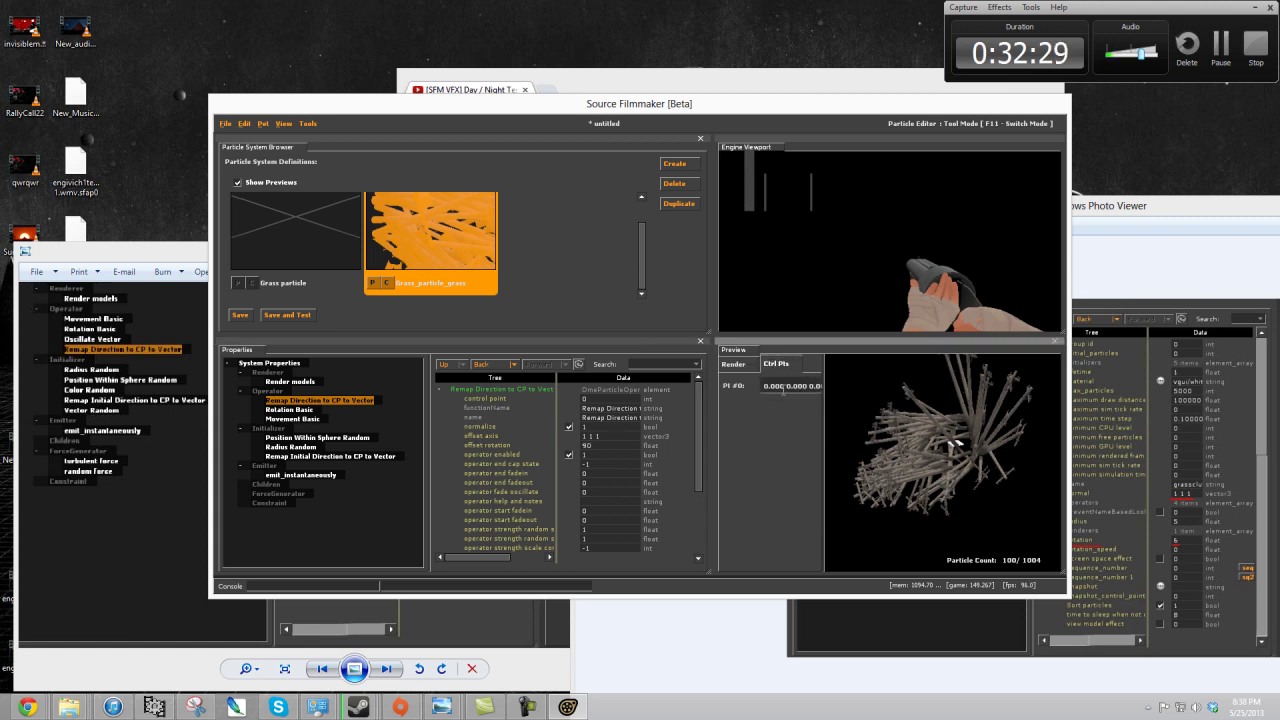
double_click(614, 398)
type("1")
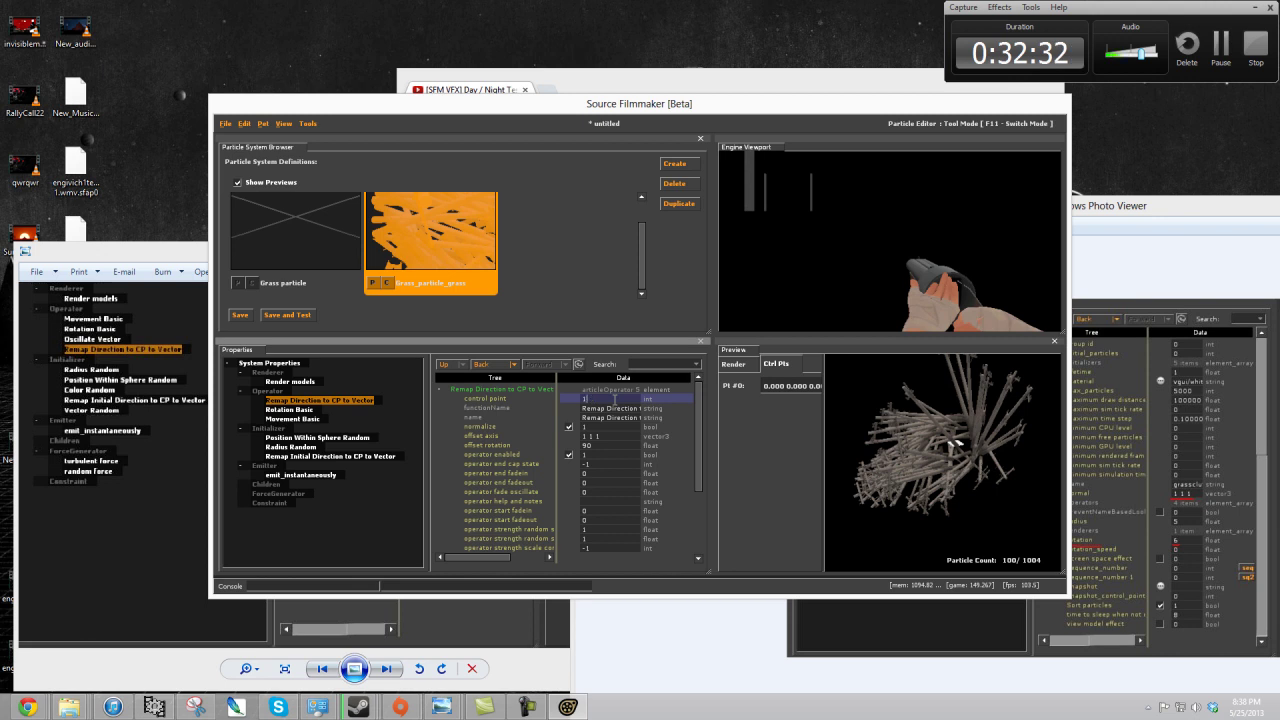
key("Return")
left_click(340, 437)
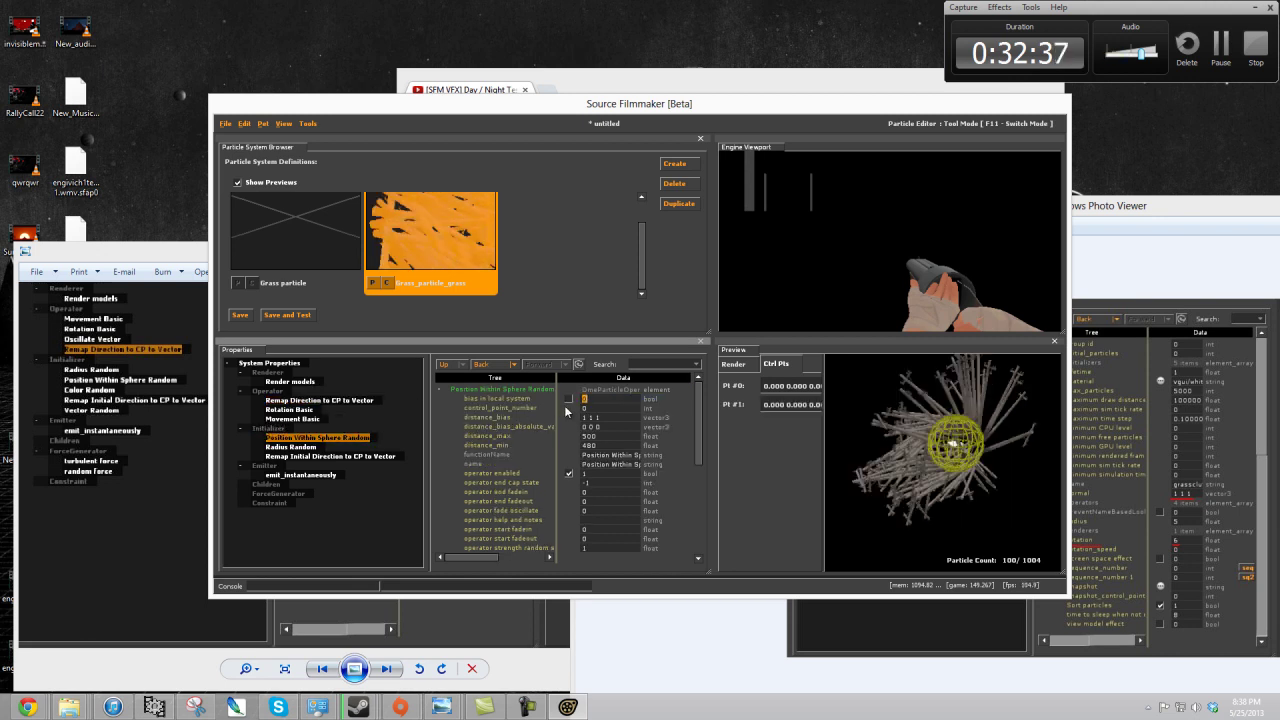
type("1")
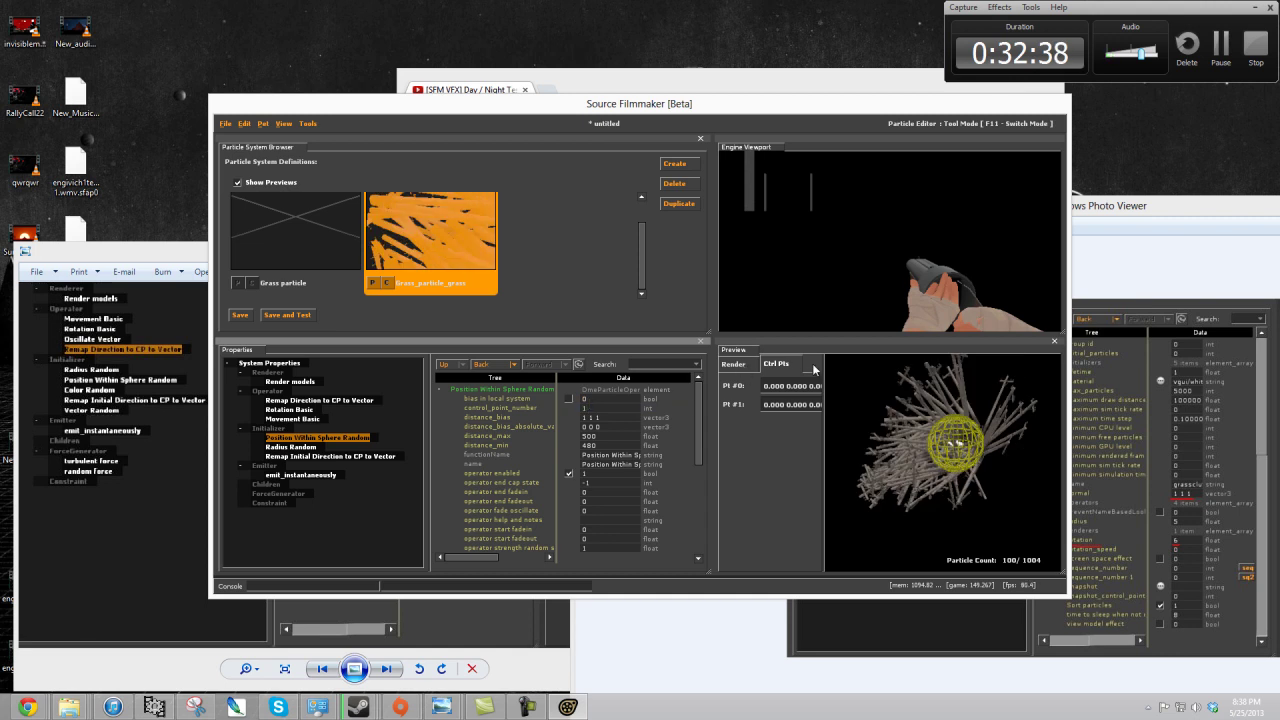
- Move preview control point 1 to 1000 on the X axis and check how the particles orient around it
left_click(780, 406)
double_click(775, 405)
type("100")
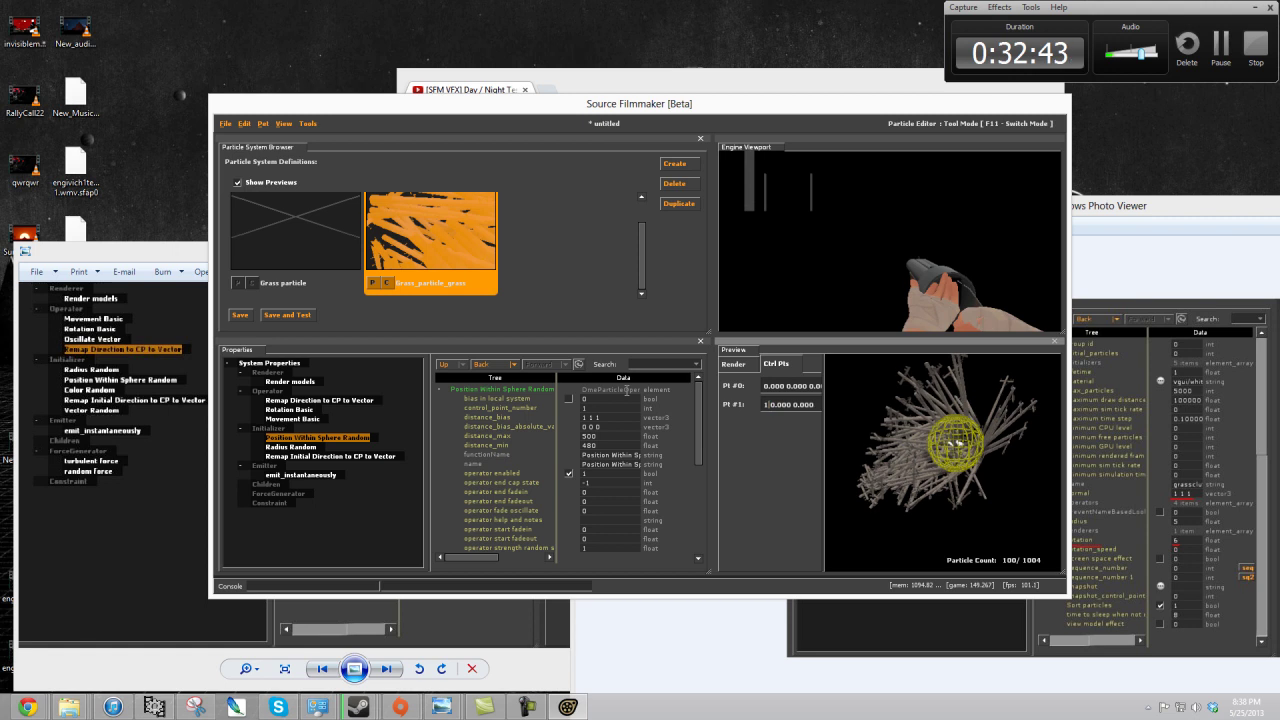
type("0")
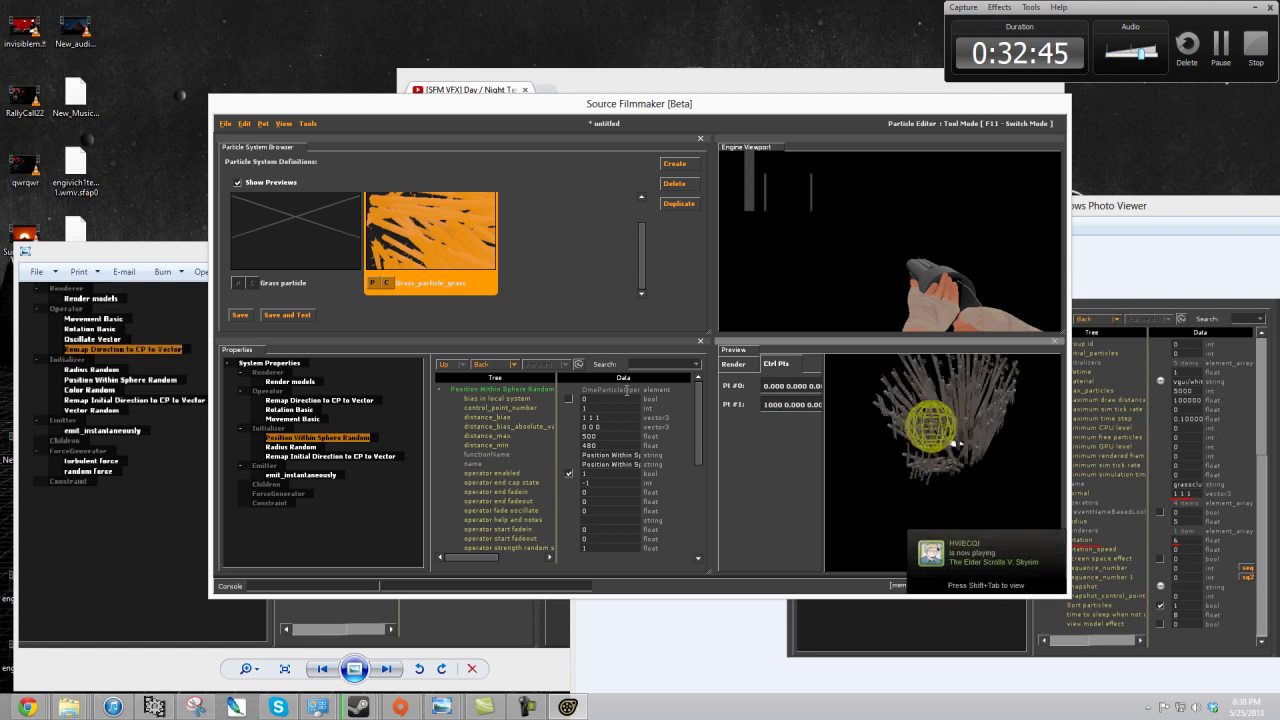
left_click_drag(886, 426, 948, 474)
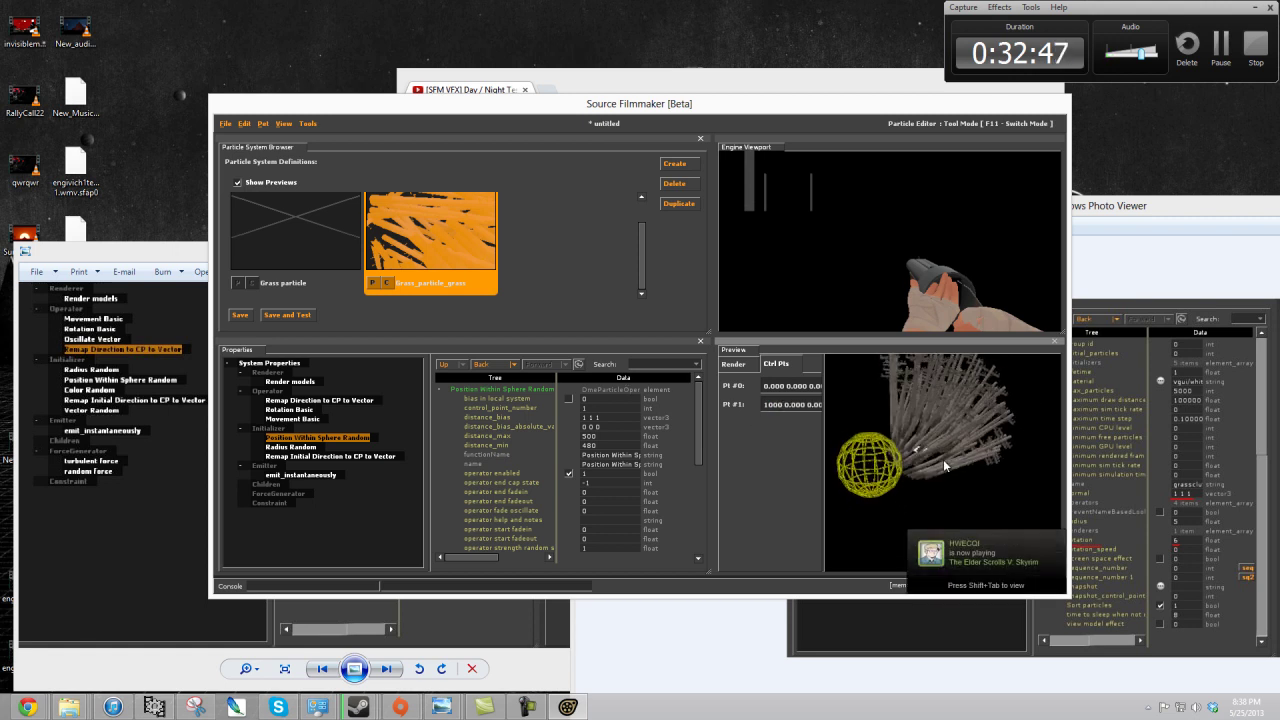
mouse_move(943, 462)
right_mouse_down()
mouse_move(943, 438)
mouse_move(943, 462)
right_mouse_up()
left_click_drag(940, 467, 943, 463)
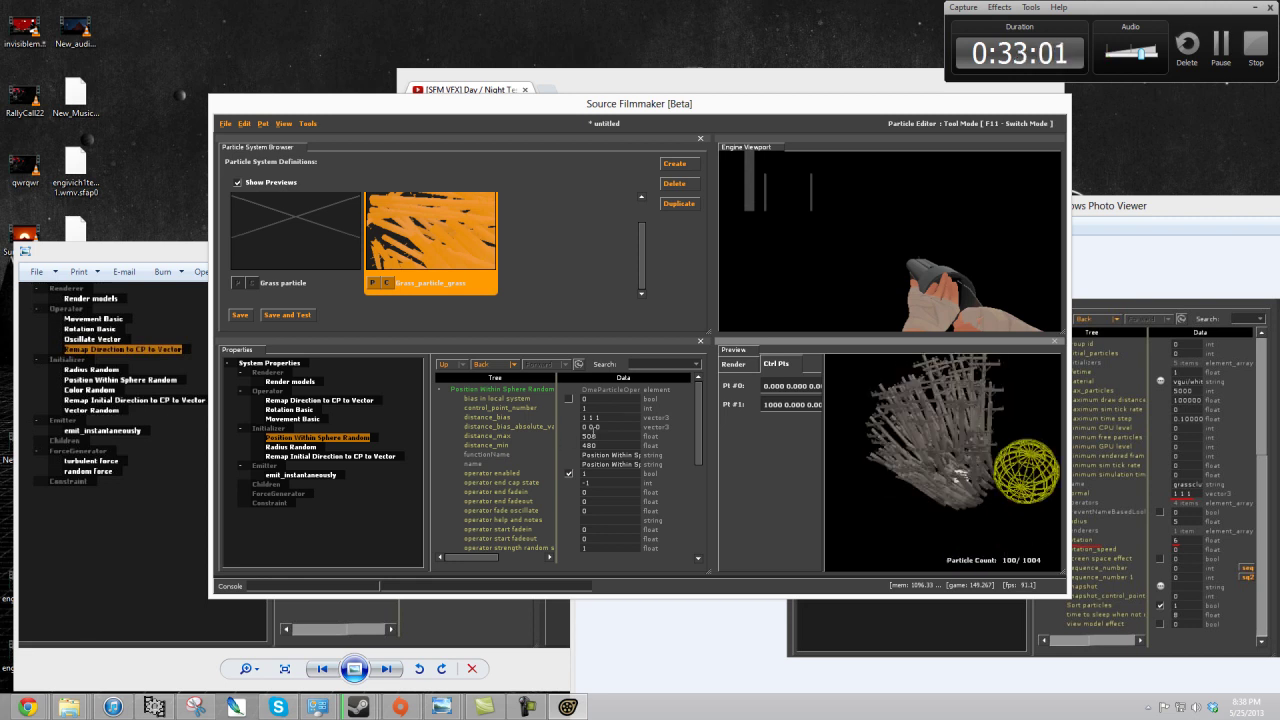
- Try an offset axis of 1 0 0 on the Remap Direction to CP to Vector operator
left_click(293, 410)
scroll(627, 427, "down", 2)
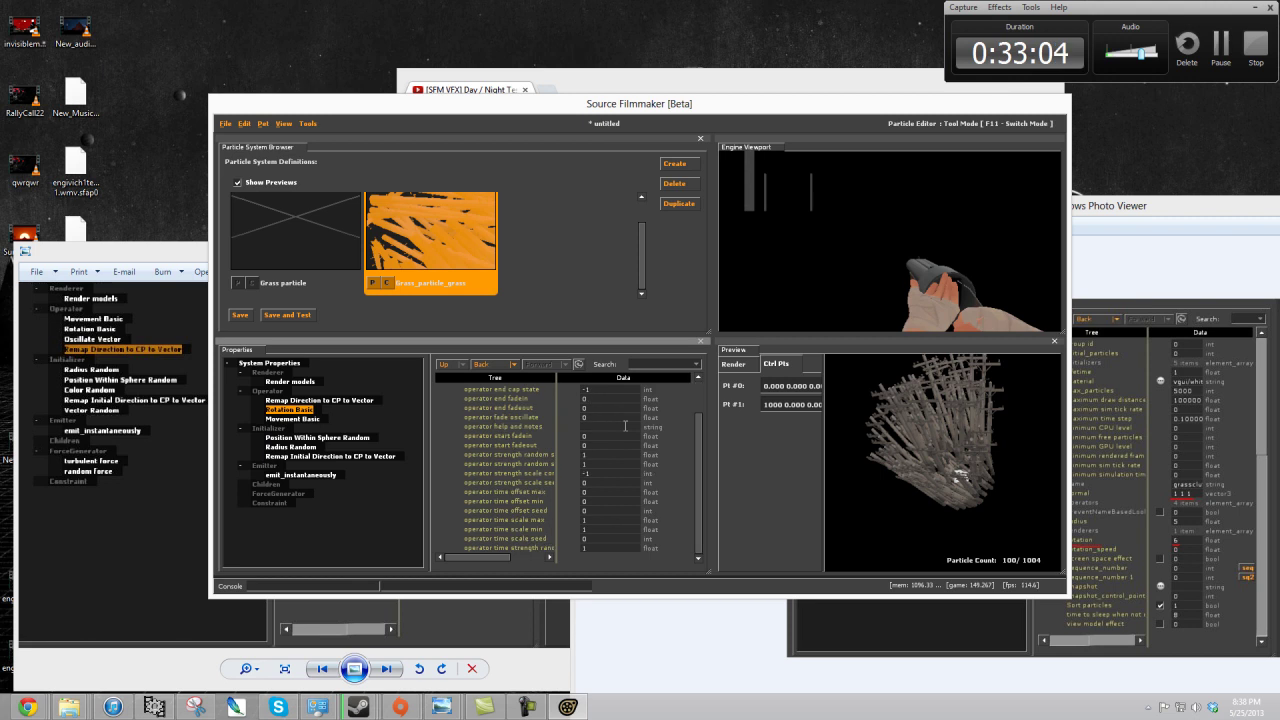
left_click(364, 402)
left_click(615, 428)
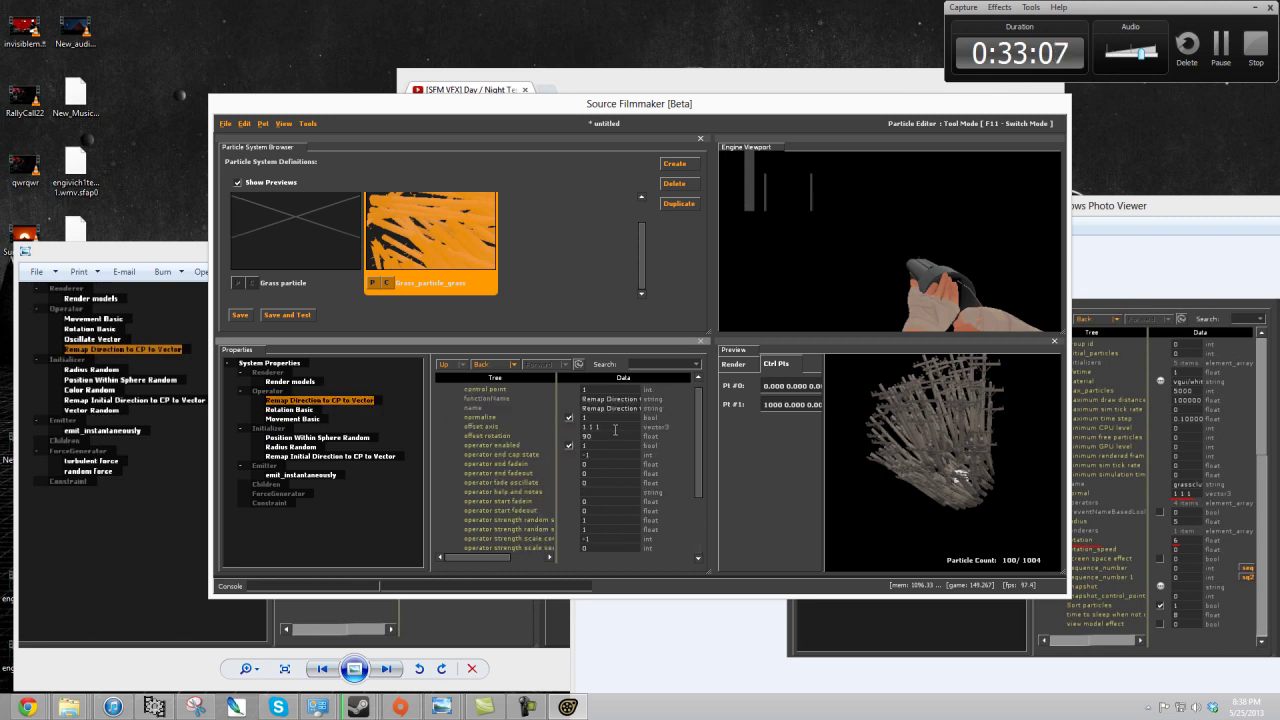
type("1 0 0")
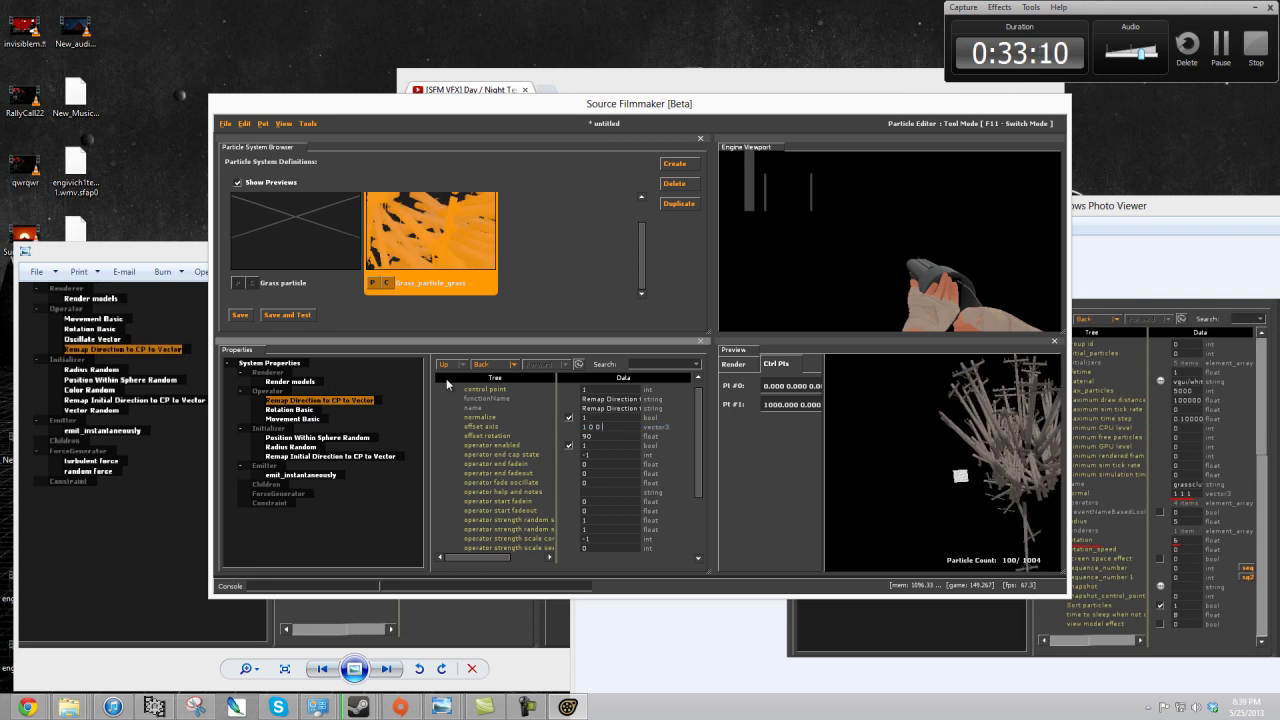
- Reset the X position of preview control point 1 to 0
left_click_drag(799, 404, 320, 368)
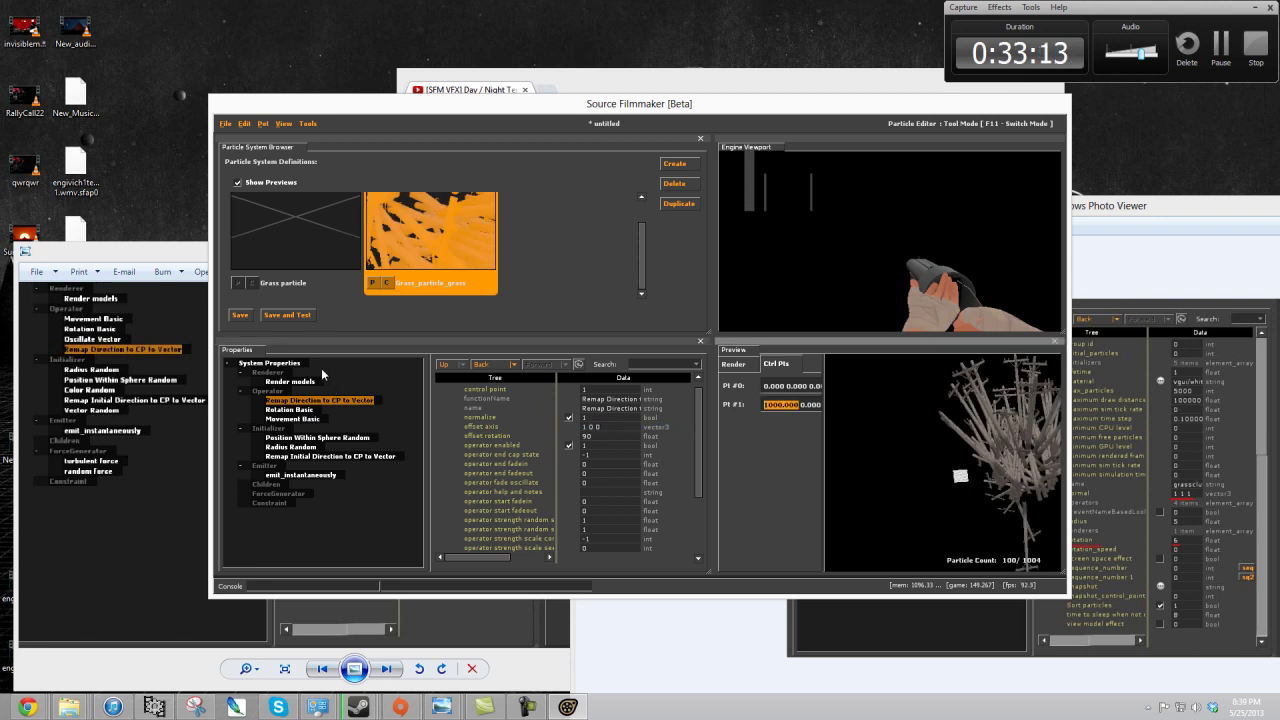
type("0")
key("Return")
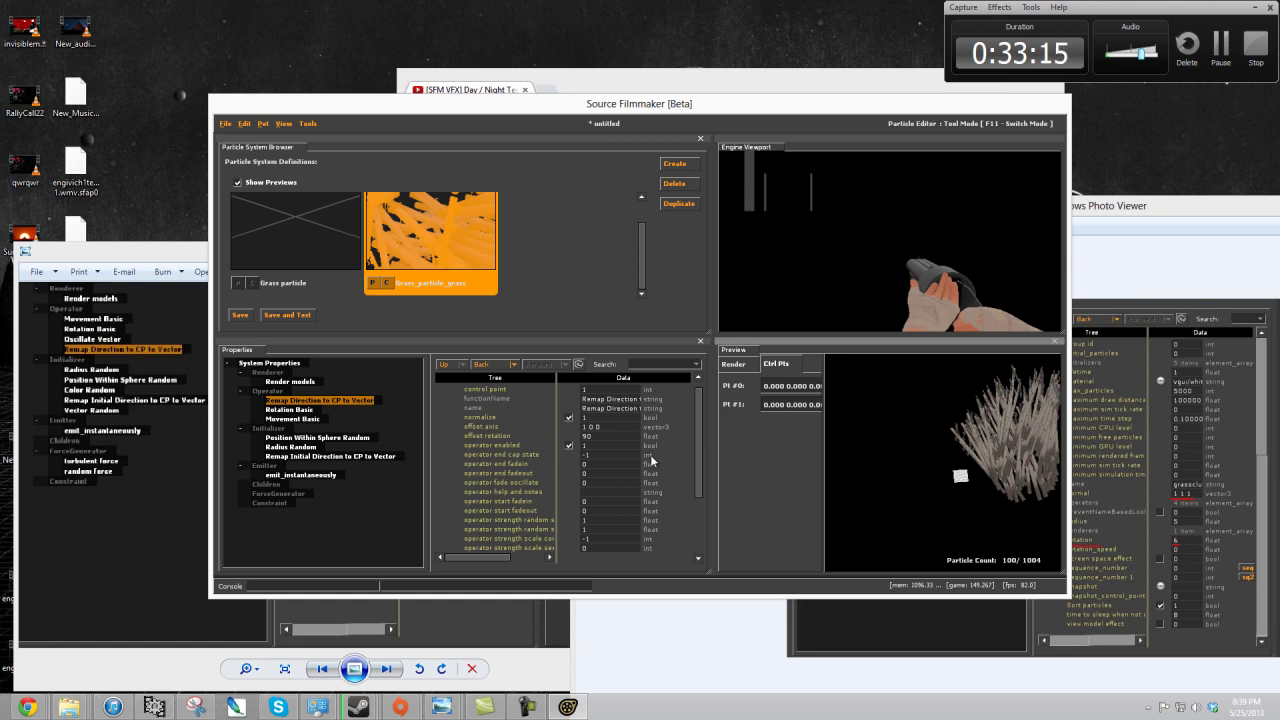
- Set the Remap Direction to CP to Vector operator's offset rotation to 2 and its offset axis to 0 -1 0
double_click(588, 437)
type("-90")
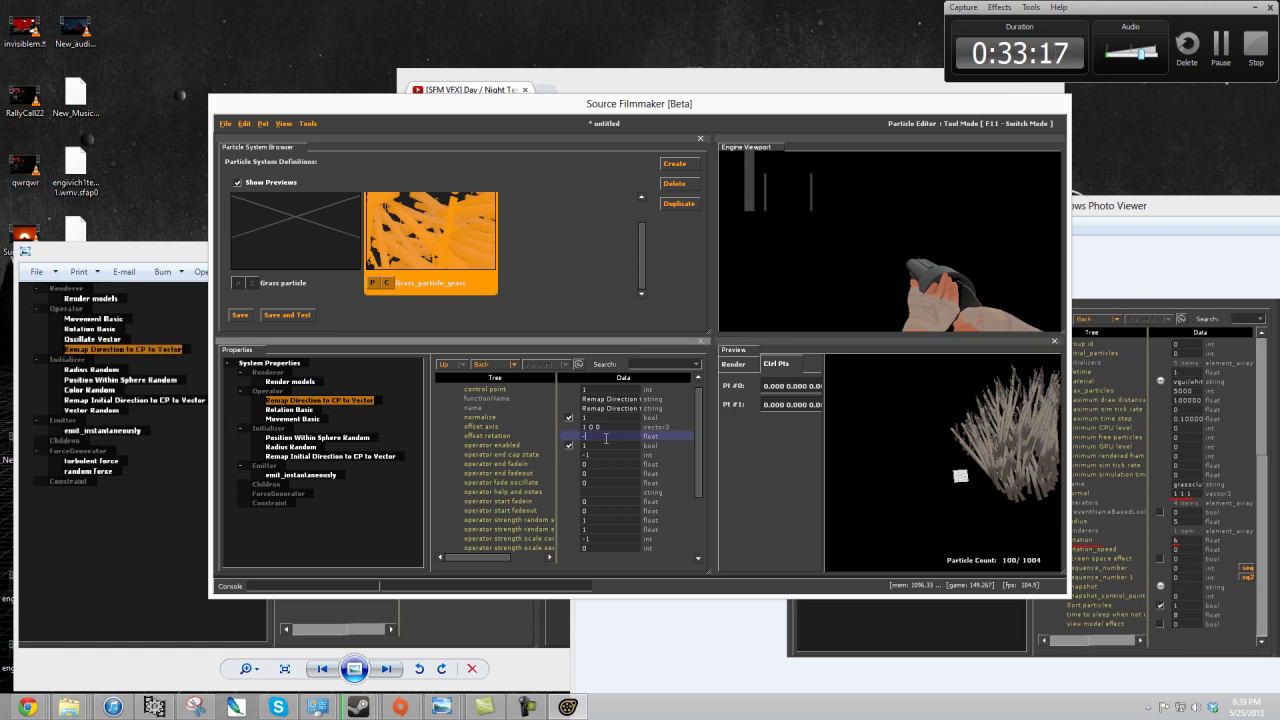
key("Return")
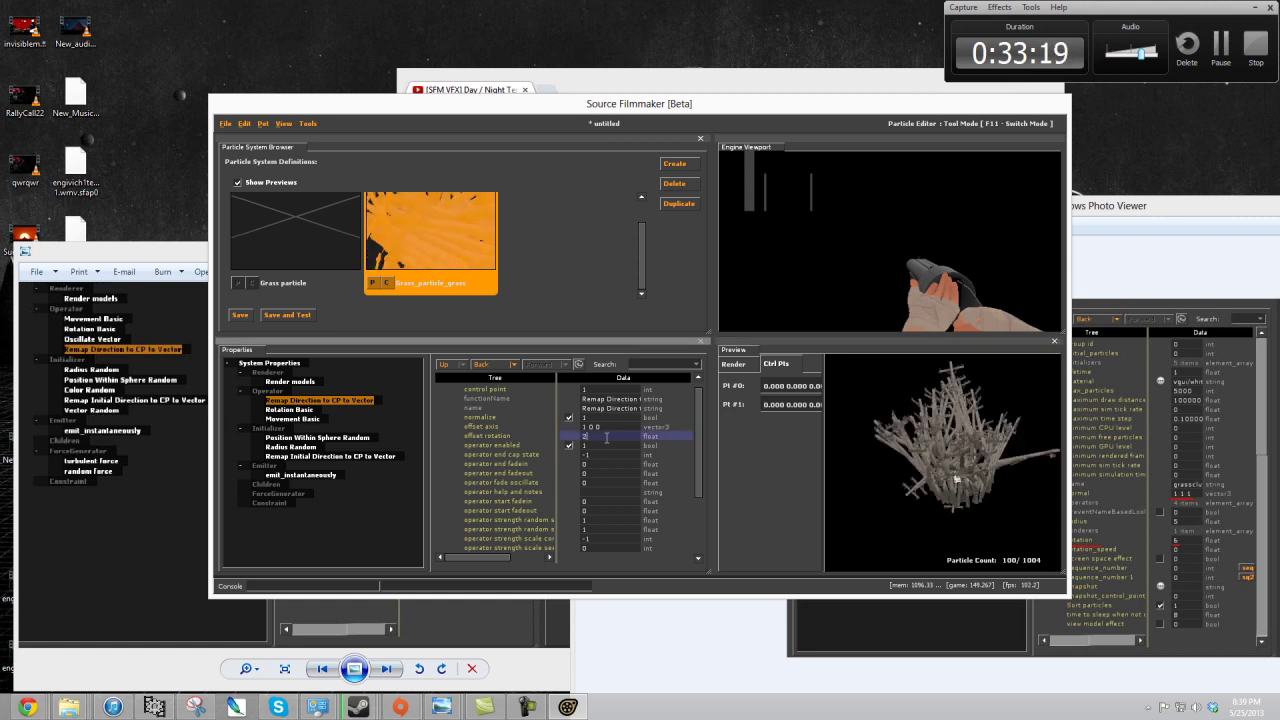
double_click(609, 427)
key("BackSpace")
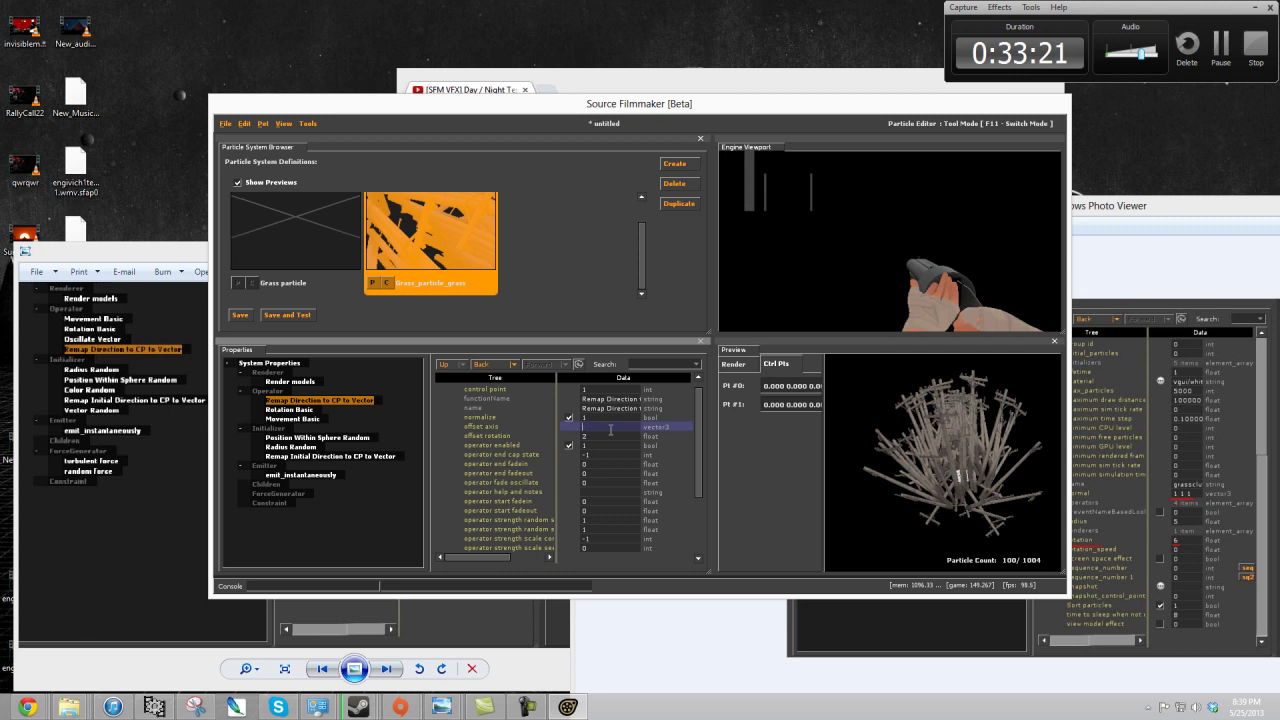
type("0 1 0")
key("Return")
mouse_move(950, 468)
left_mouse_down()
mouse_move(921, 465)
mouse_move(965, 475)
mouse_move(942, 462)
left_mouse_up()
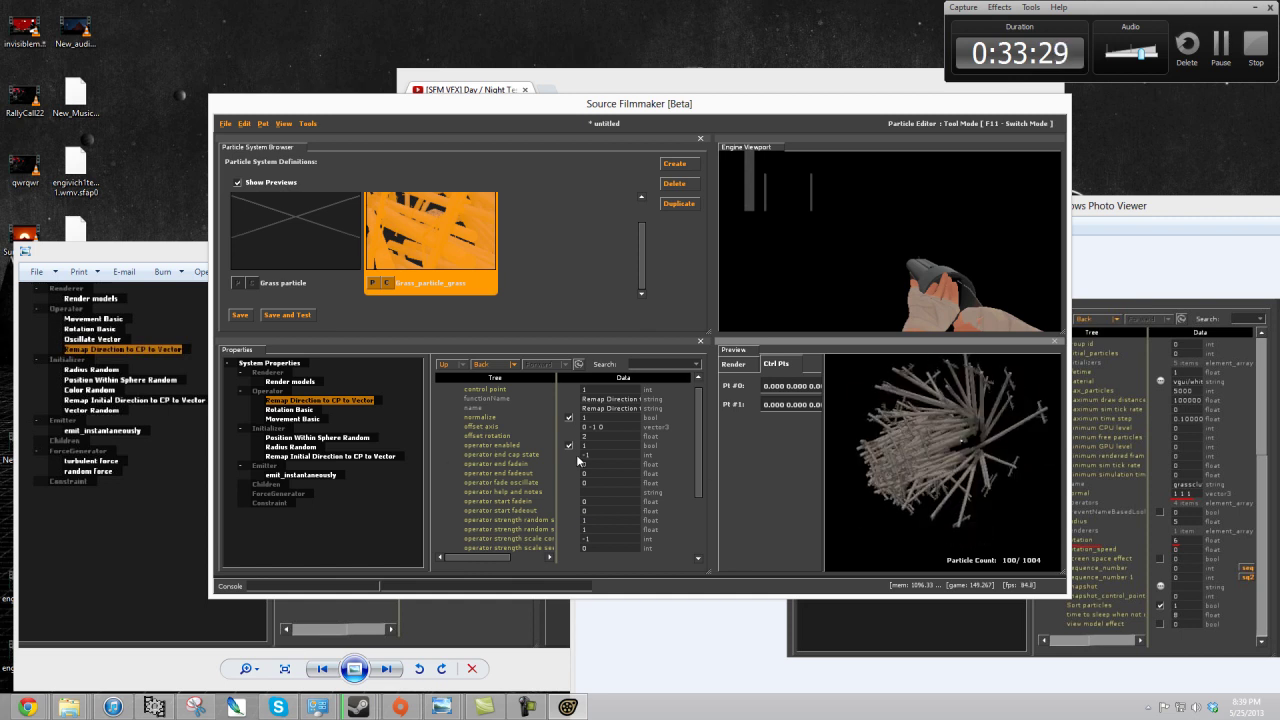
left_click(600, 436)
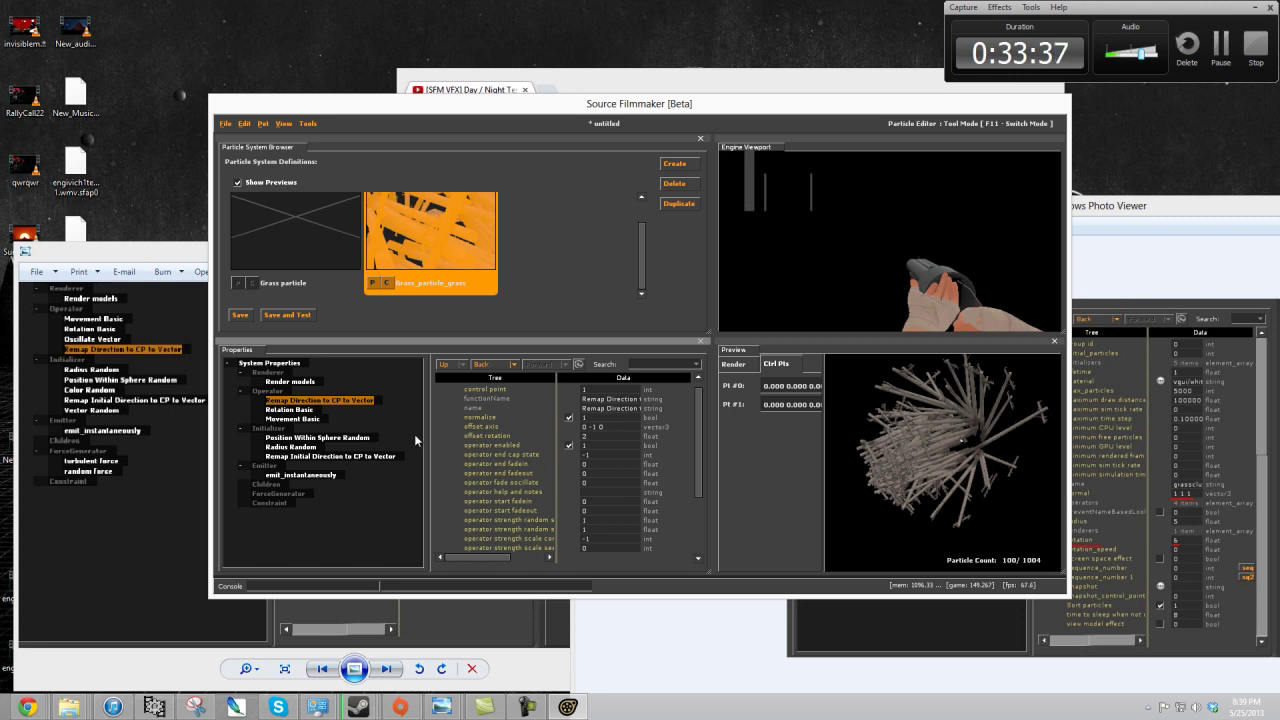
- Disable the Position Within Sphere Random initializer and inspect the orientation of the models gathered at the origin
left_click(318, 437)
left_click(567, 464)
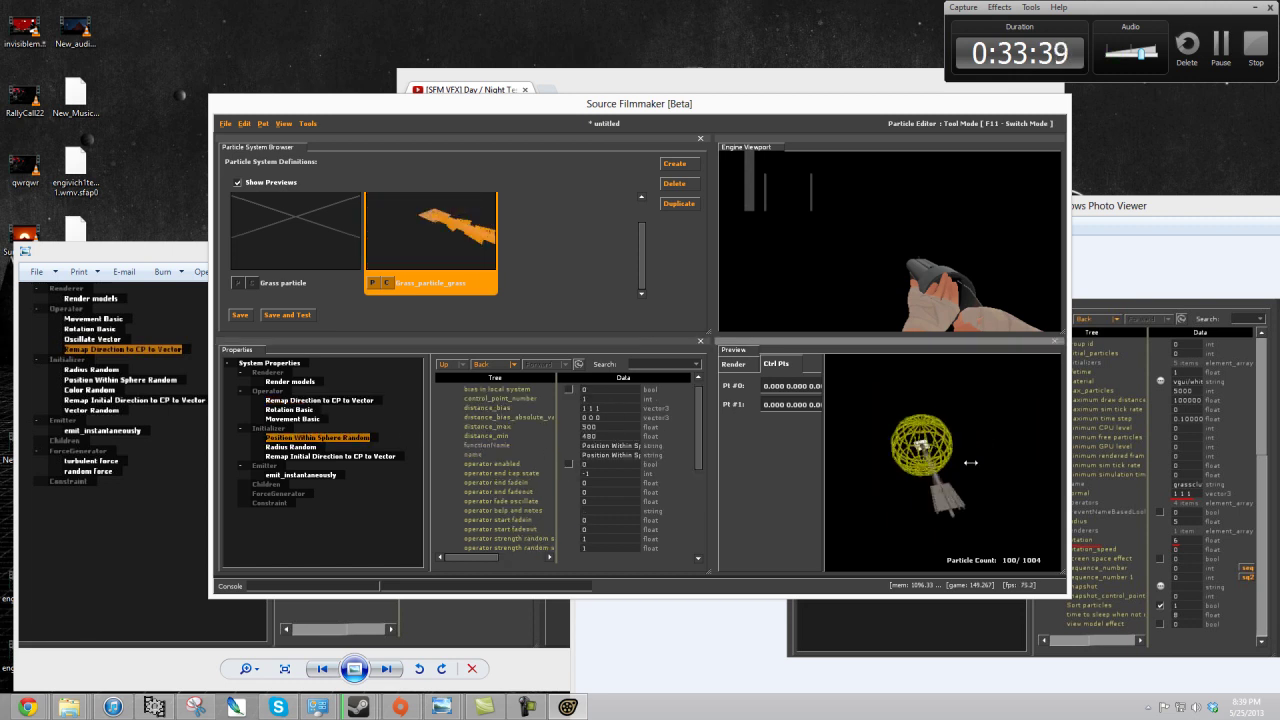
left_click_drag(942, 463, 850, 395)
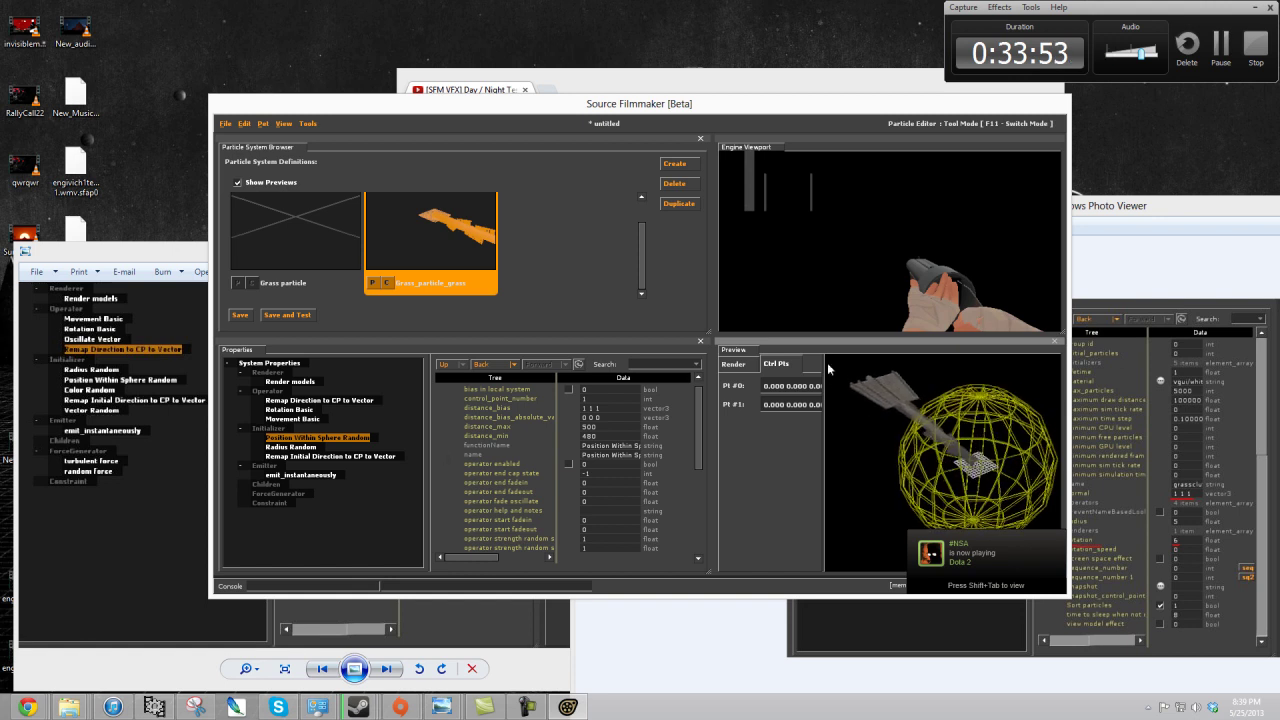
- Set the Remap Direction to CP to Vector operator's offset axis to 0 -1 1
left_click(342, 400)
double_click(618, 427)
key("BackSpace")
type("1")
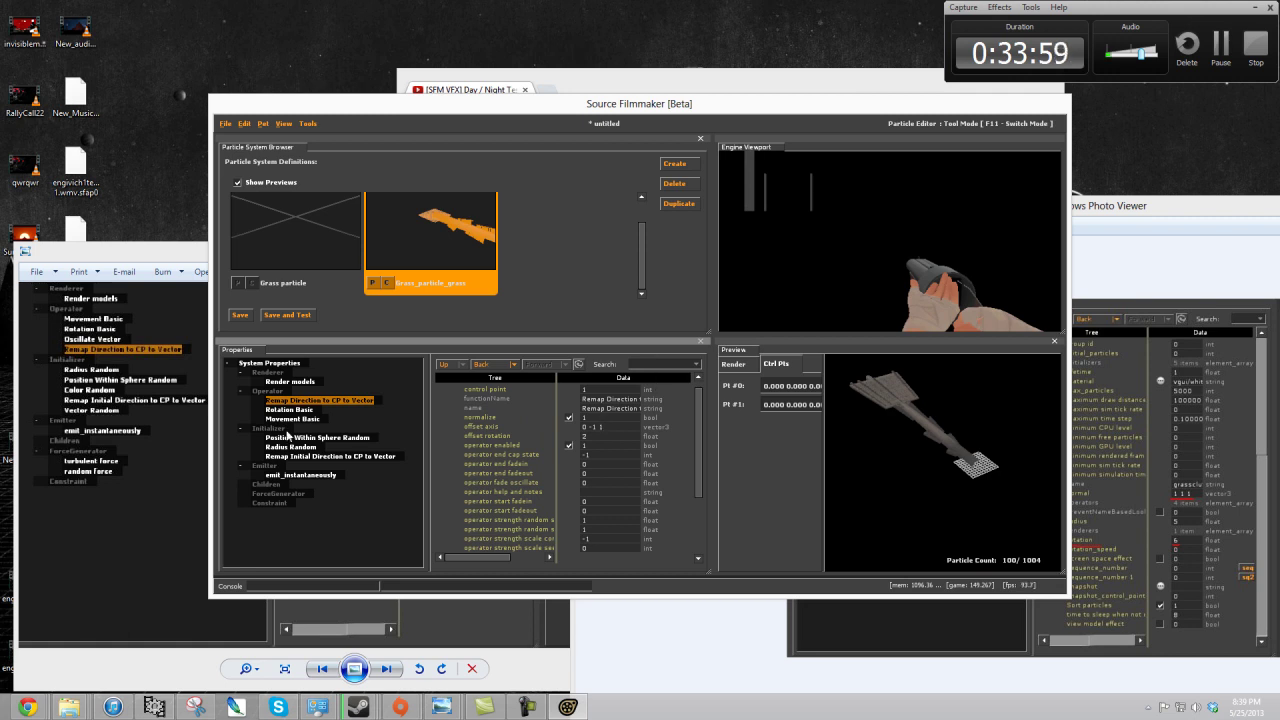
left_click(914, 440)
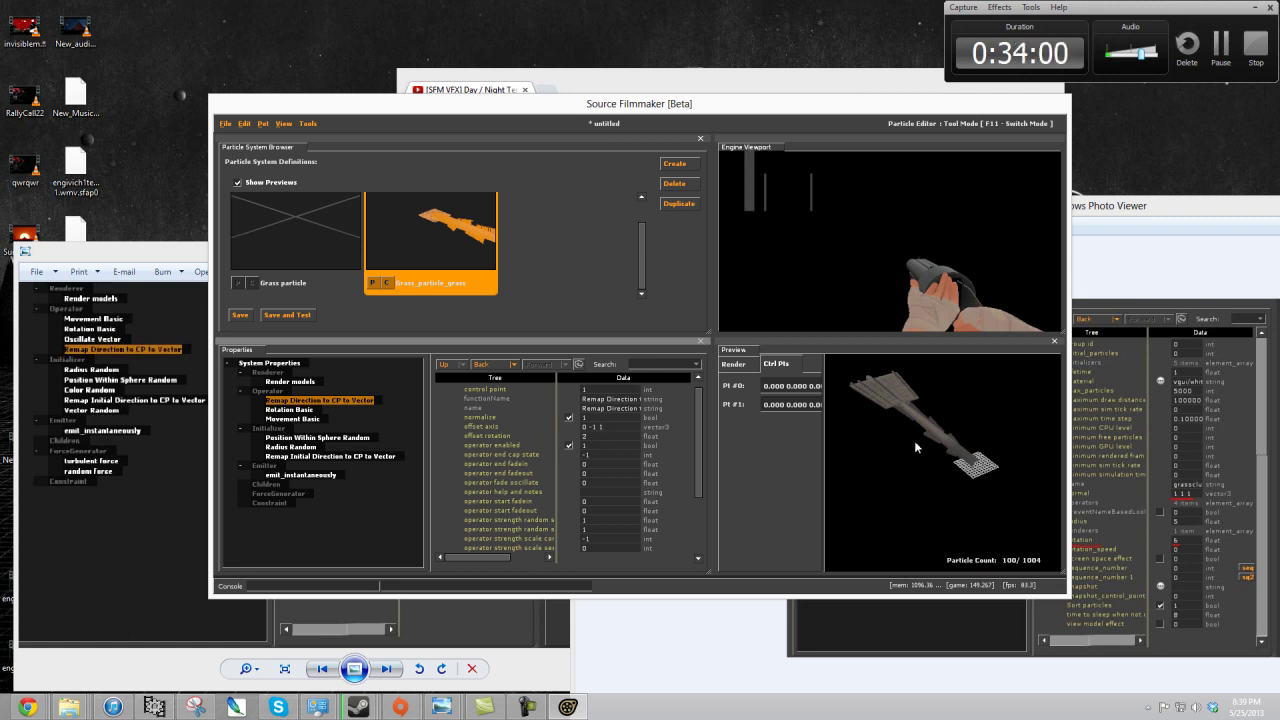
- Toggle the Remap Direction to CP to Vector operator off and on to compare orientations, and try it with normalize turned off
left_click(569, 446)
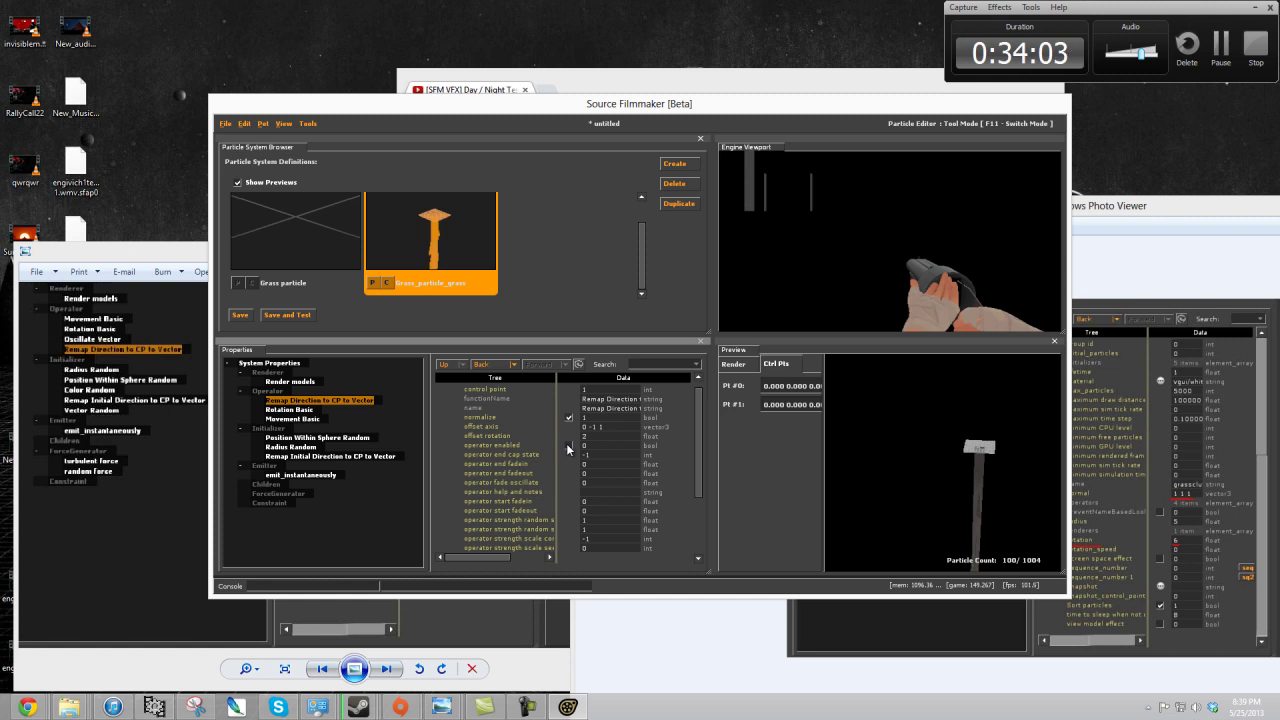
left_click(569, 446)
left_click(935, 467)
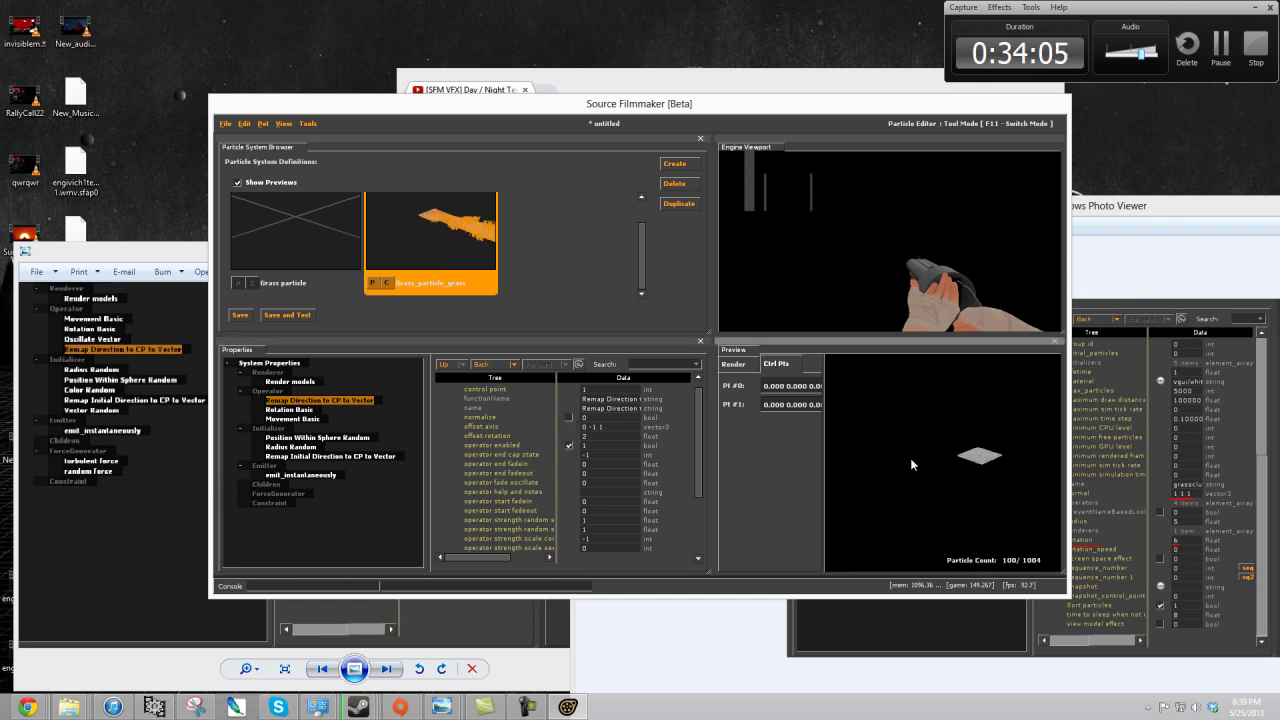
- Check the rotation_settings and remap_normal reference images in Windows Photo Viewer and re-enable normalize on the Remap Direction to CP to Vector operator
left_click(1089, 673)
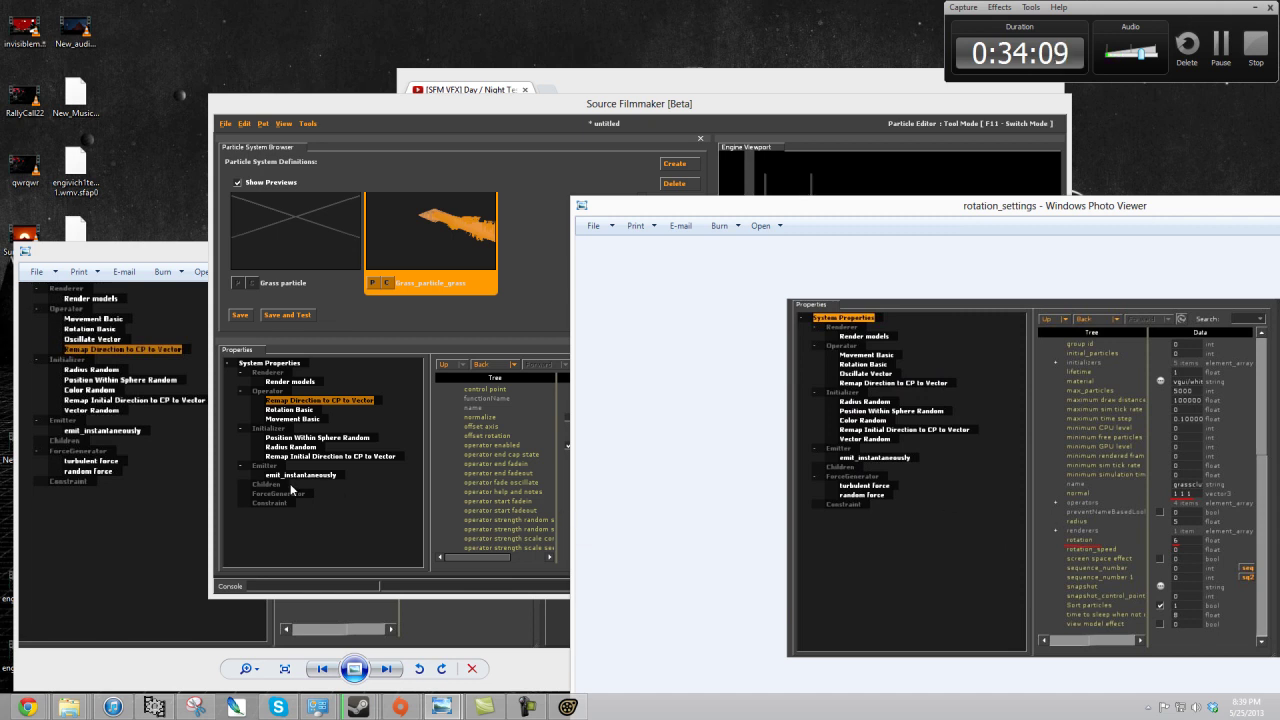
left_click(163, 524)
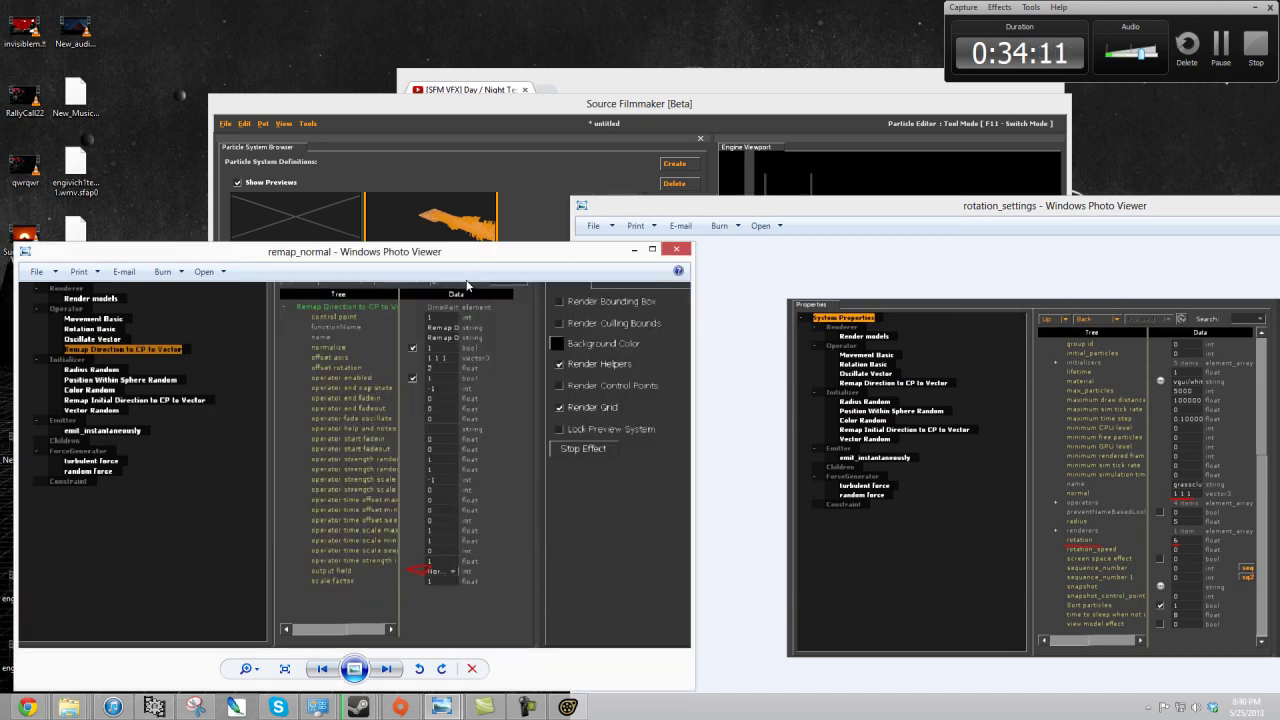
left_click(497, 131)
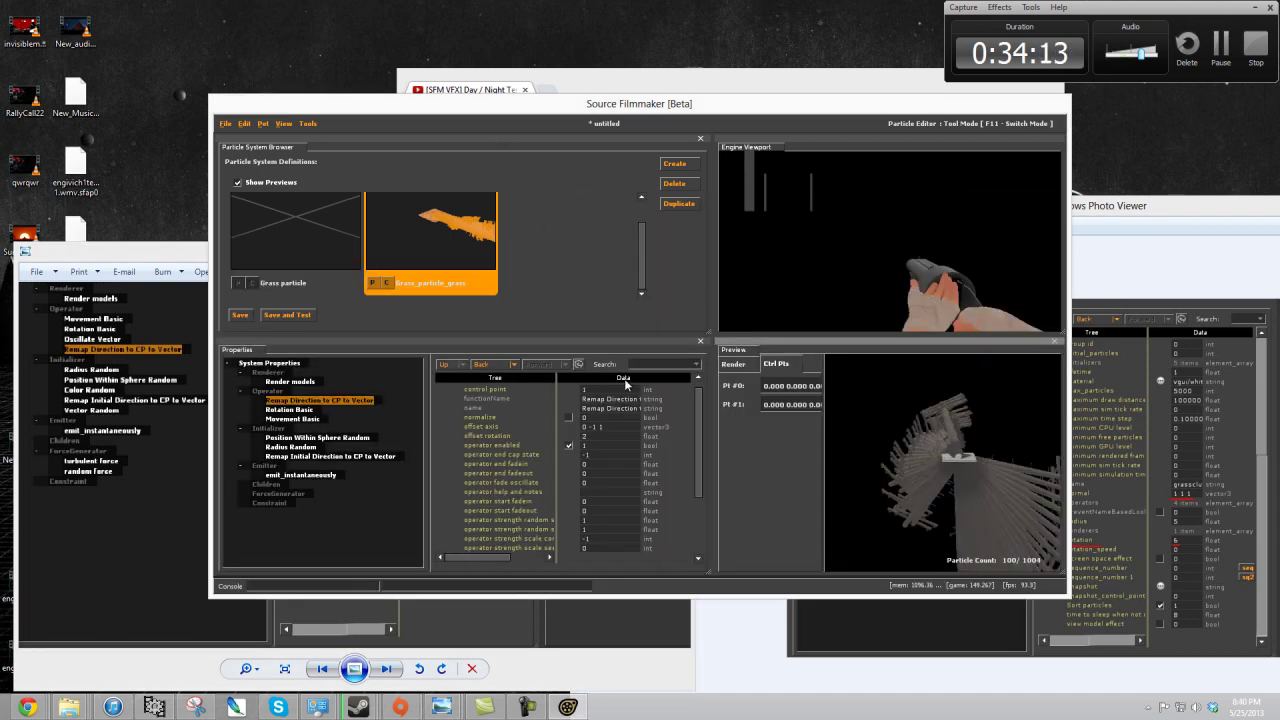
scroll(644, 415, "up", 1)
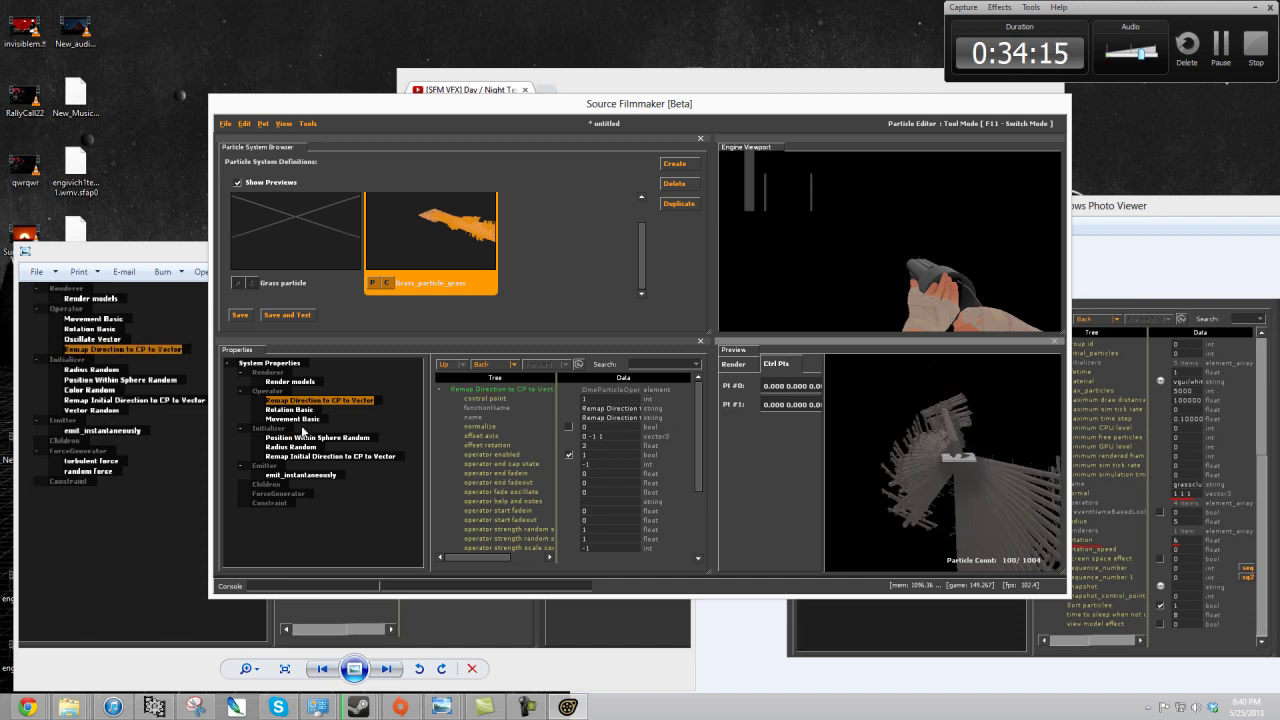
left_click(568, 427)
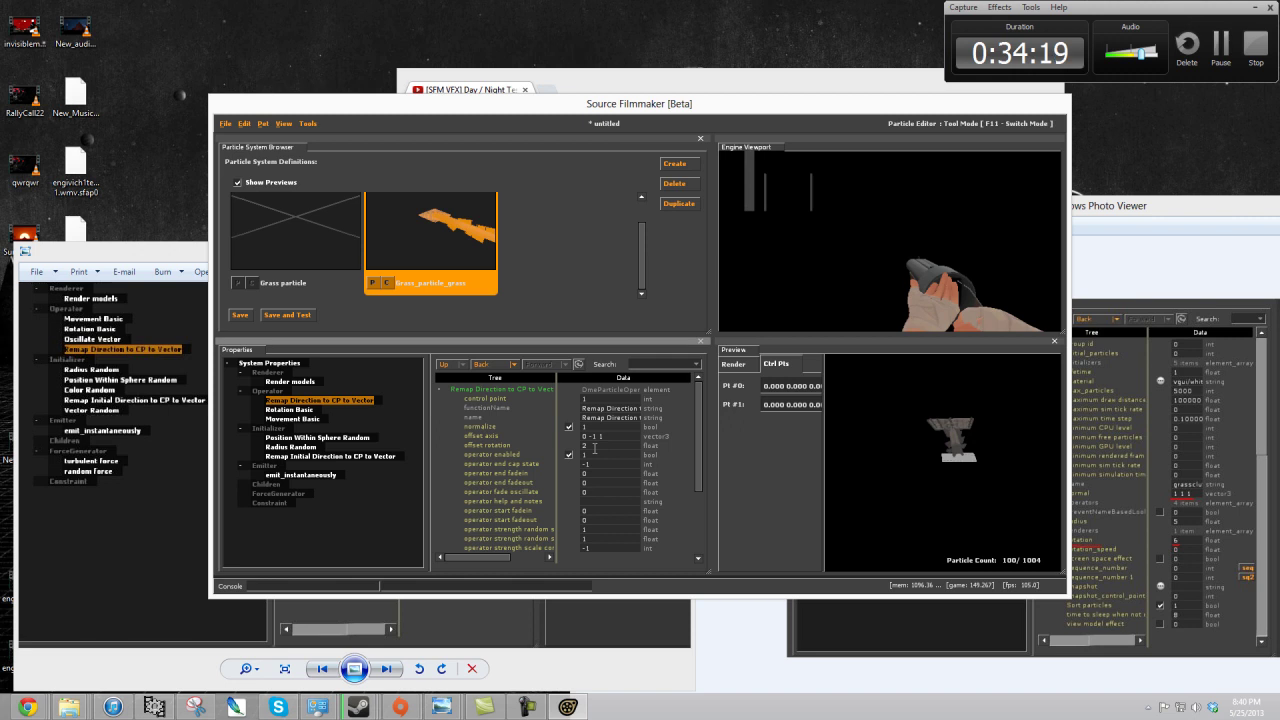
- Try offset rotation values of 5000 and 999999999 on the Remap Direction to CP to Vector operator and inspect the models in the preview
double_click(593, 448)
type("5000")
key("Return")
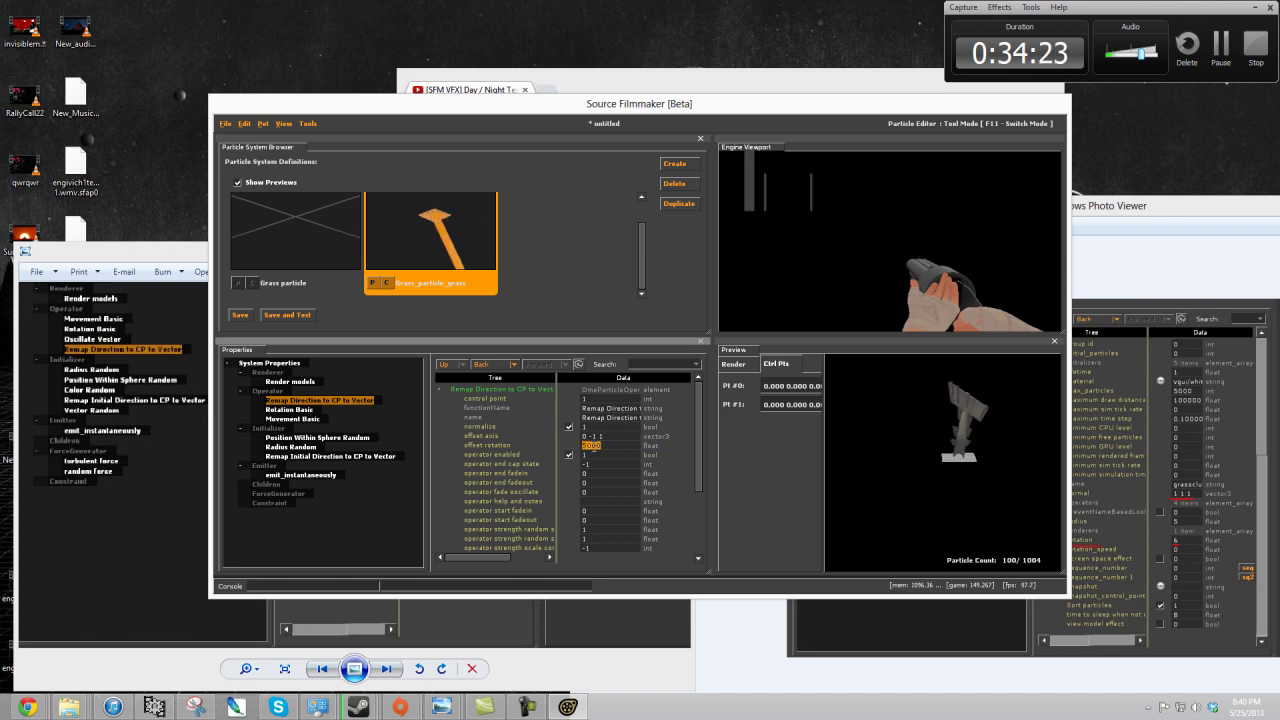
double_click(593, 447)
type("999999999")
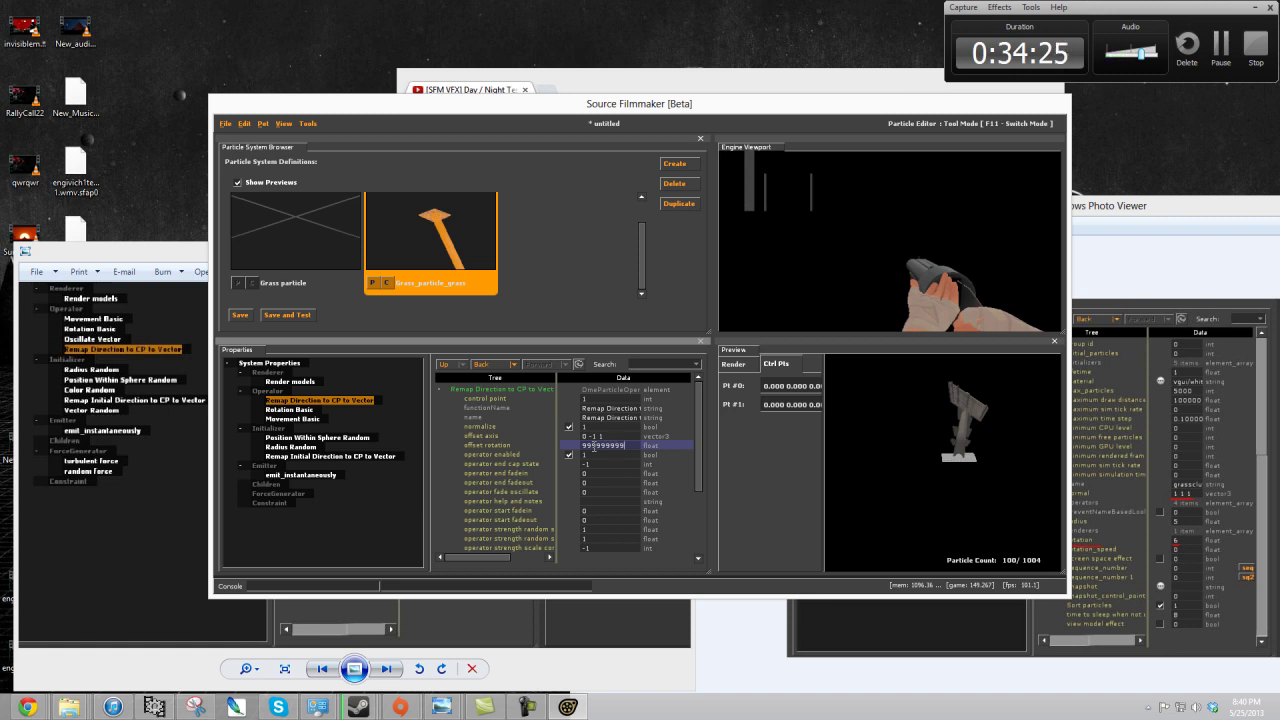
key("Return")
left_click(965, 472)
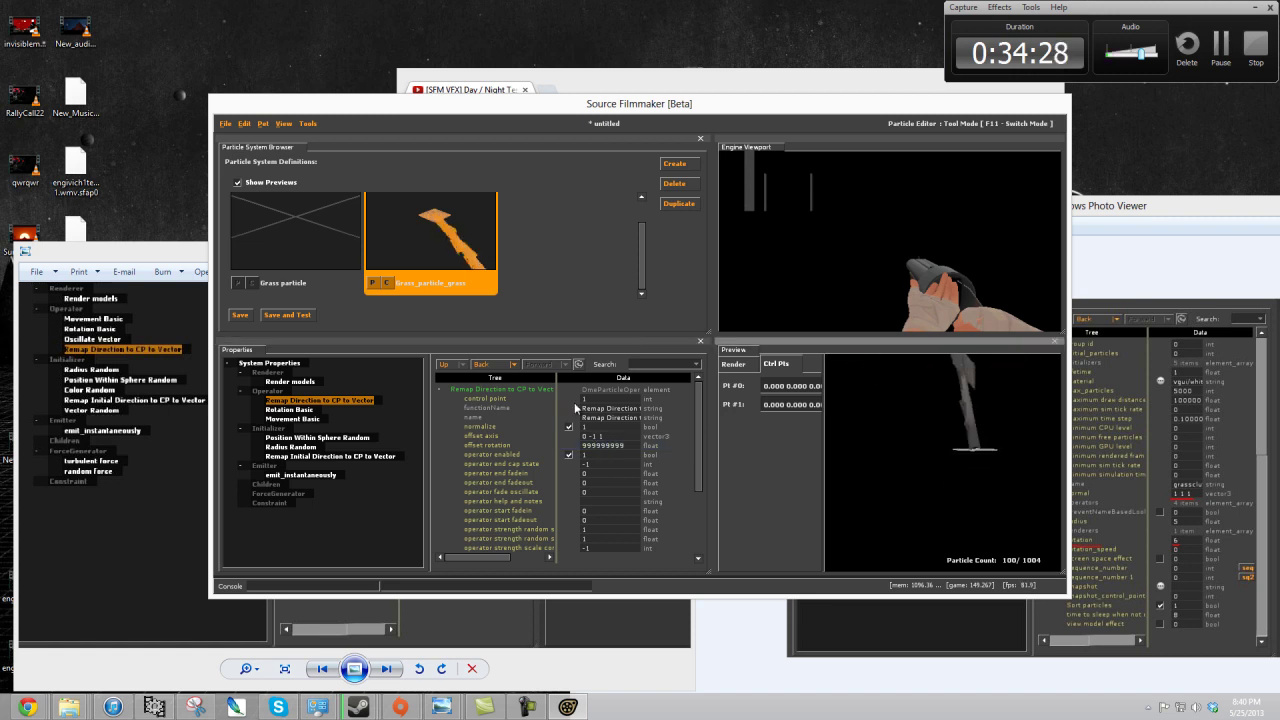
- Re-enable the Position Within Sphere Random initializer and inspect how the models spread around the sphere
left_click(322, 437)
left_click(570, 476)
left_click(942, 465)
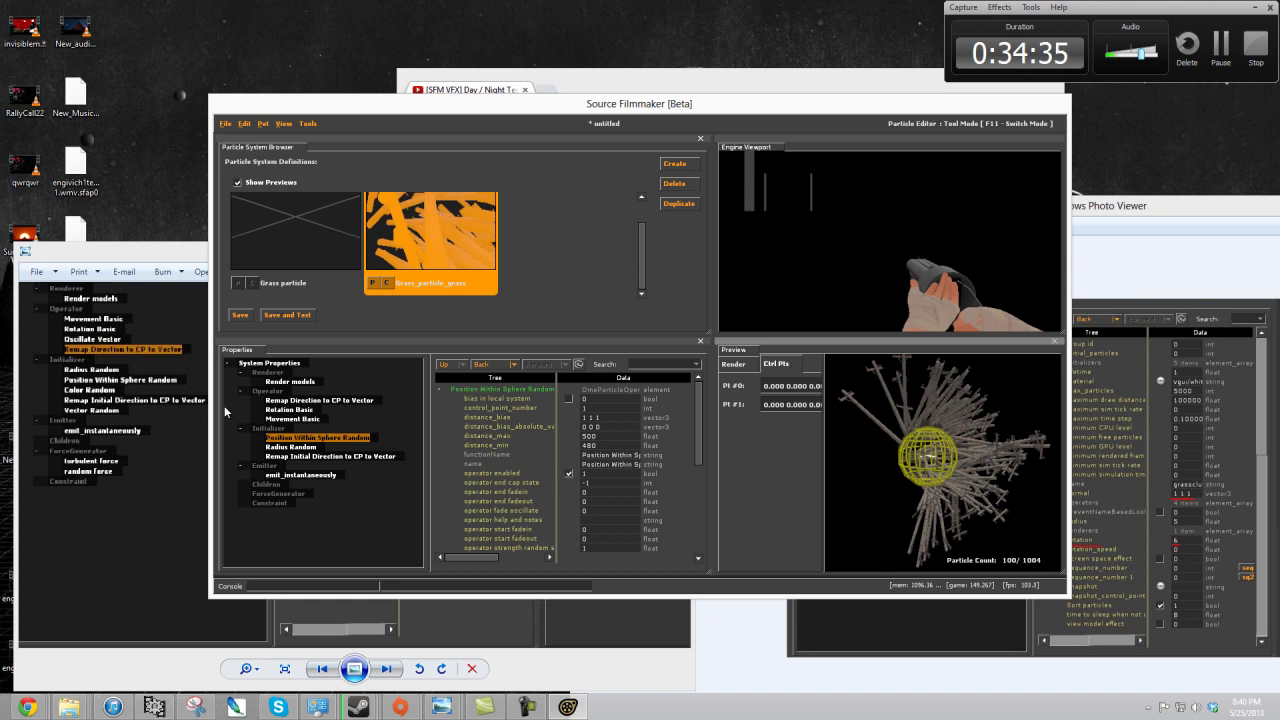
- Set the Remap Direction to CP to Vector operator's offset rotation to 2 and its offset axis to 1 1 1
left_click(318, 400)
left_click(641, 445)
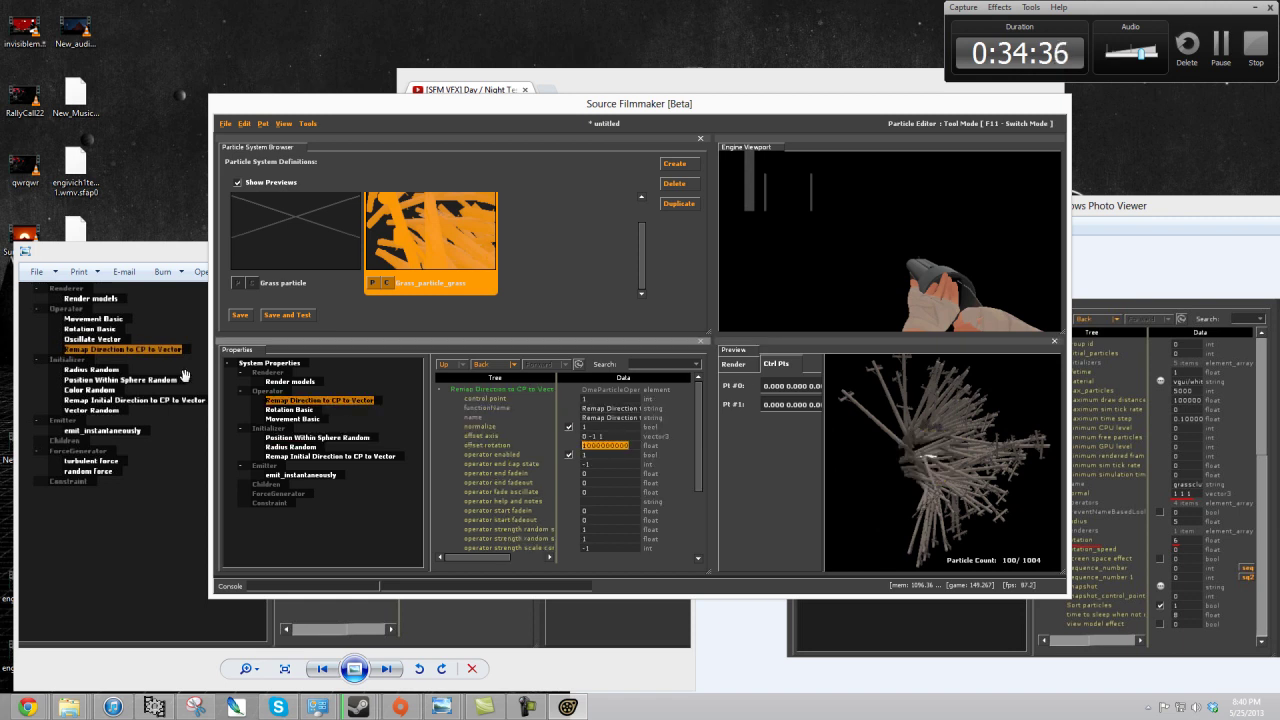
type("1")
key("Return")
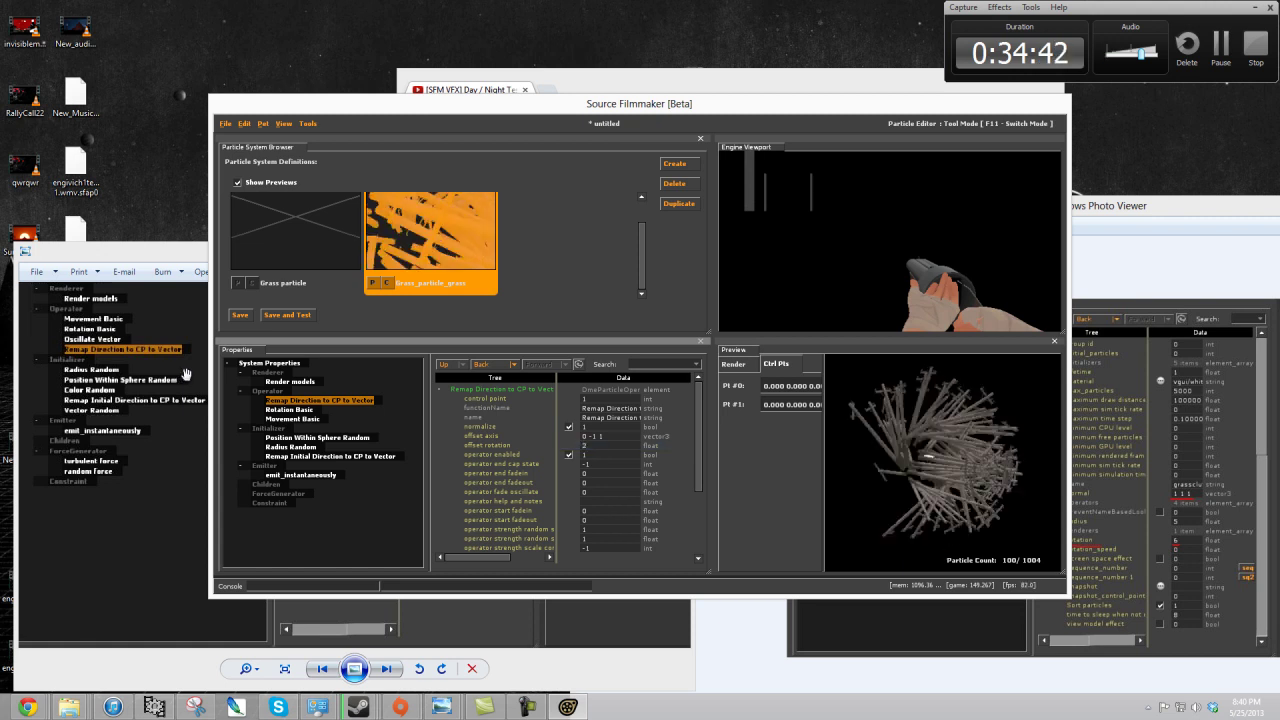
left_click(632, 435)
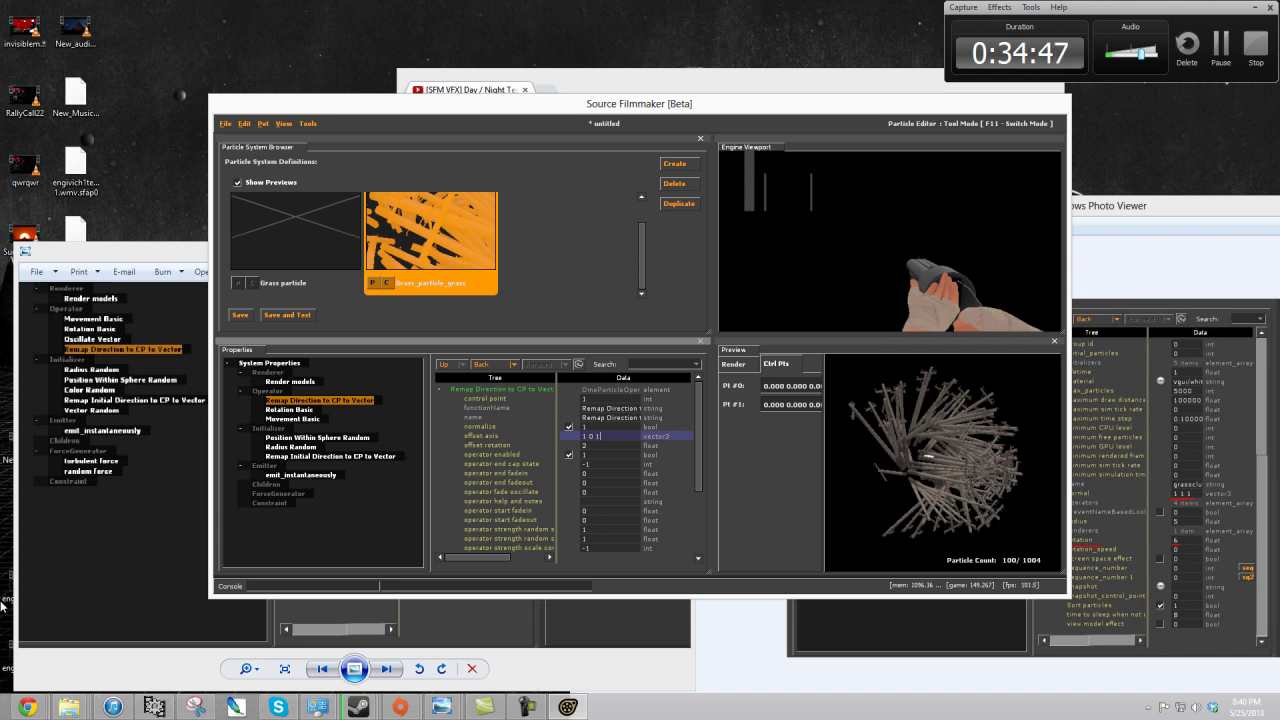
type("1")
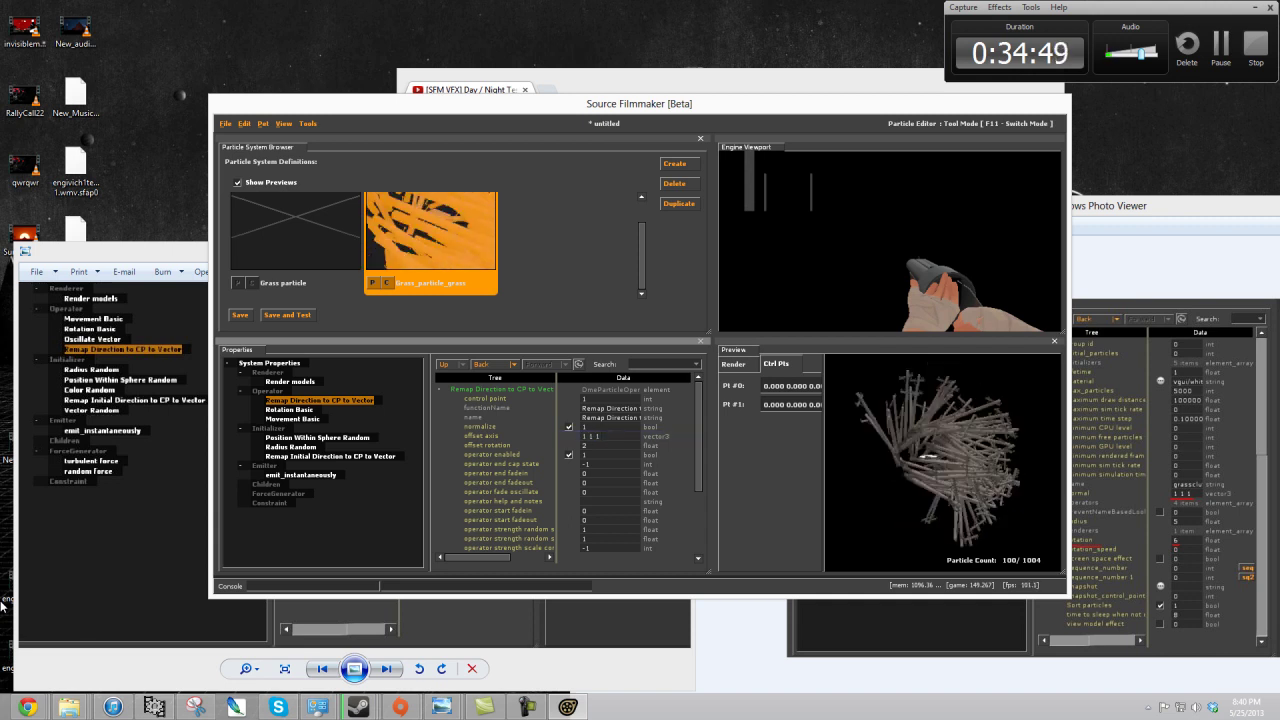
- Examine the normal and rotation settings in the grass particle's System Properties
left_click(300, 364)
scroll(609, 461, "down", 5)
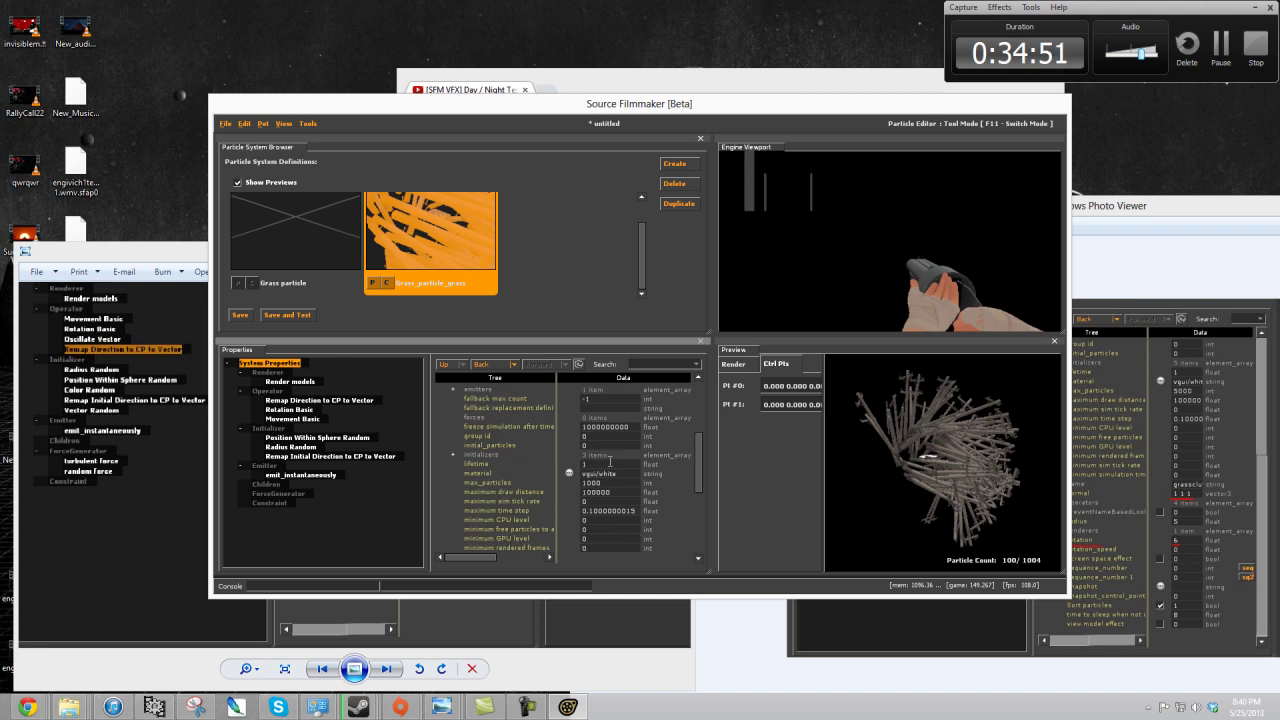
scroll(611, 465, "down", 5)
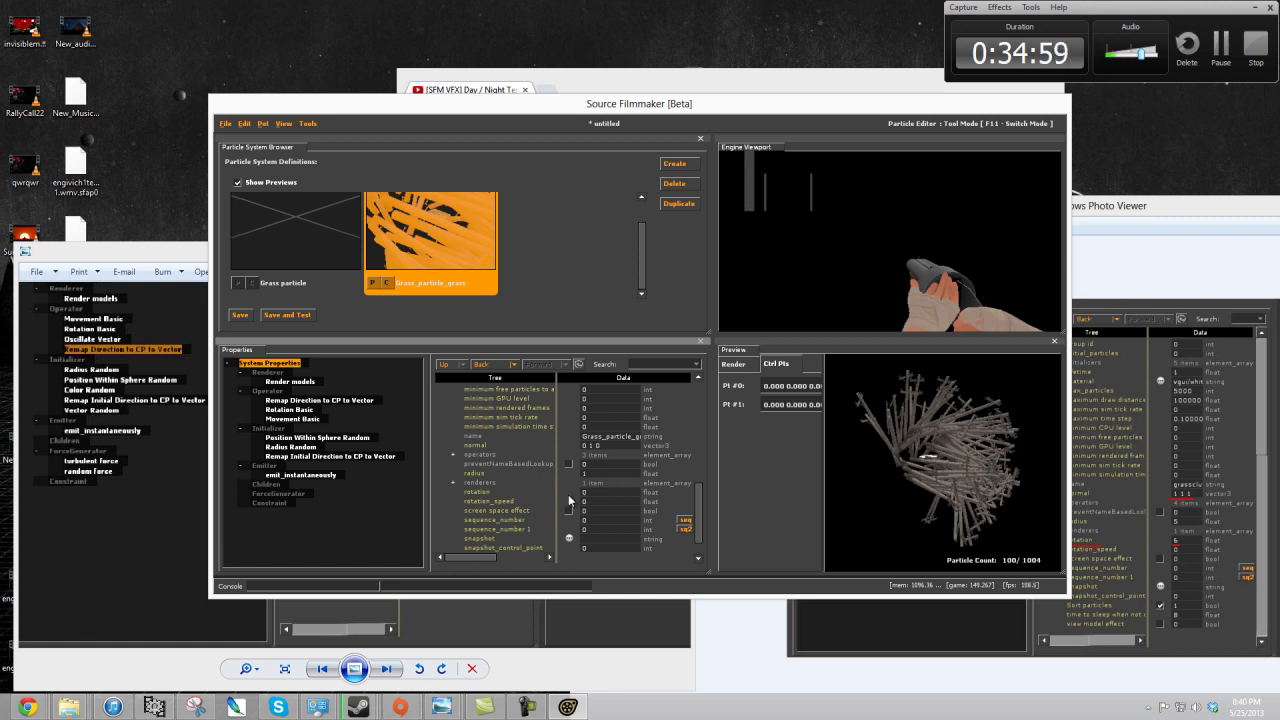
- Play the [SFM VFX] Day / Night Test 2 video in the browser, and return to Source Filmmaker, moving its window partly clear of the browser
left_click_drag(1117, 7, 653, 600)
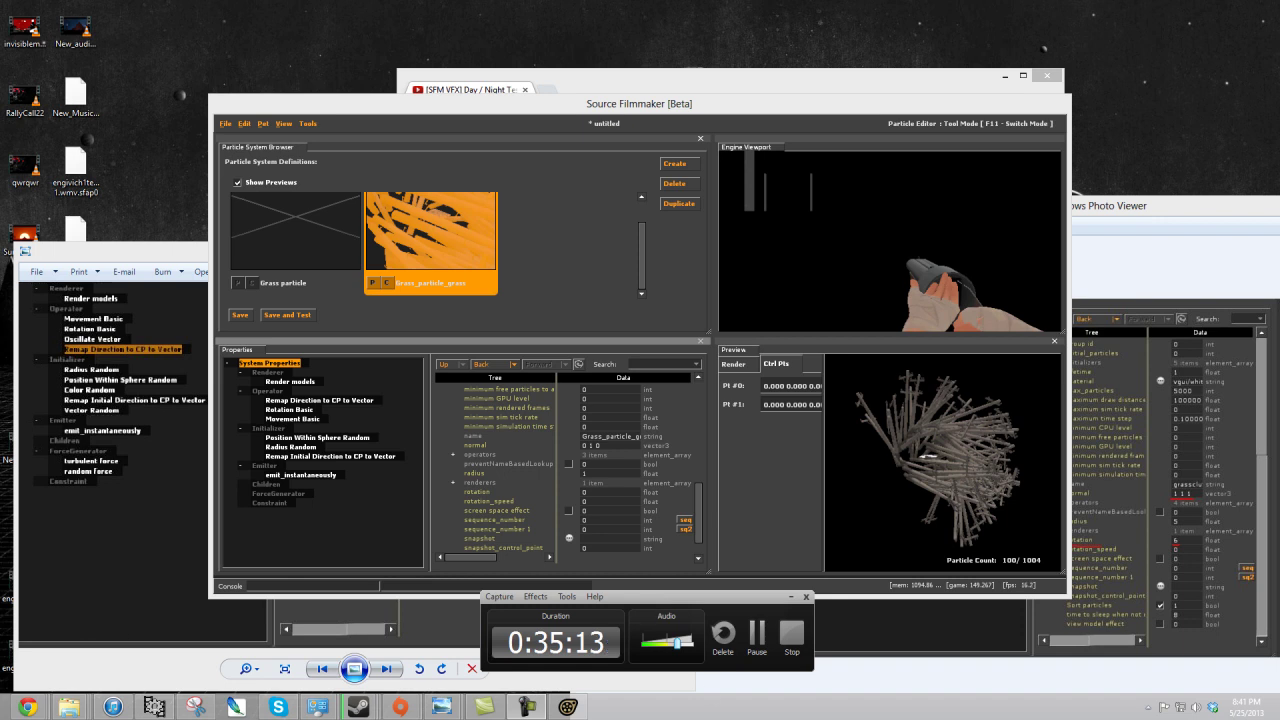
left_click(690, 88)
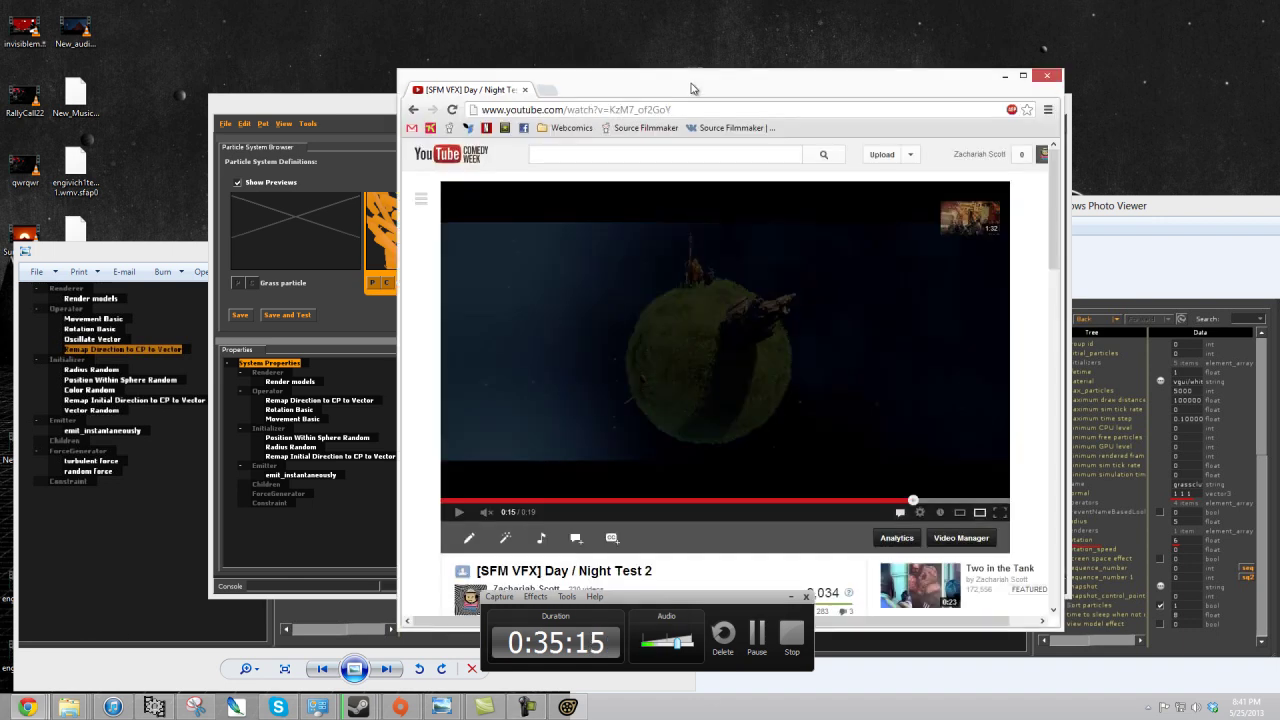
left_click(453, 512)
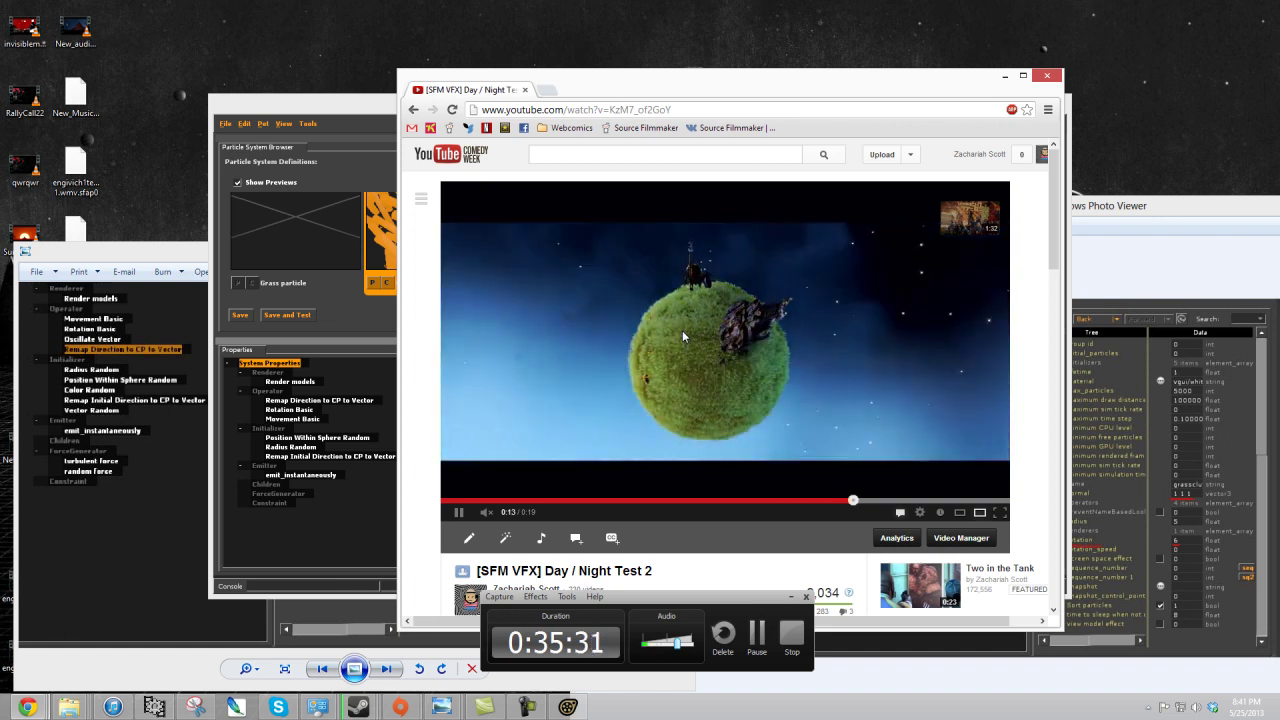
left_click(331, 104)
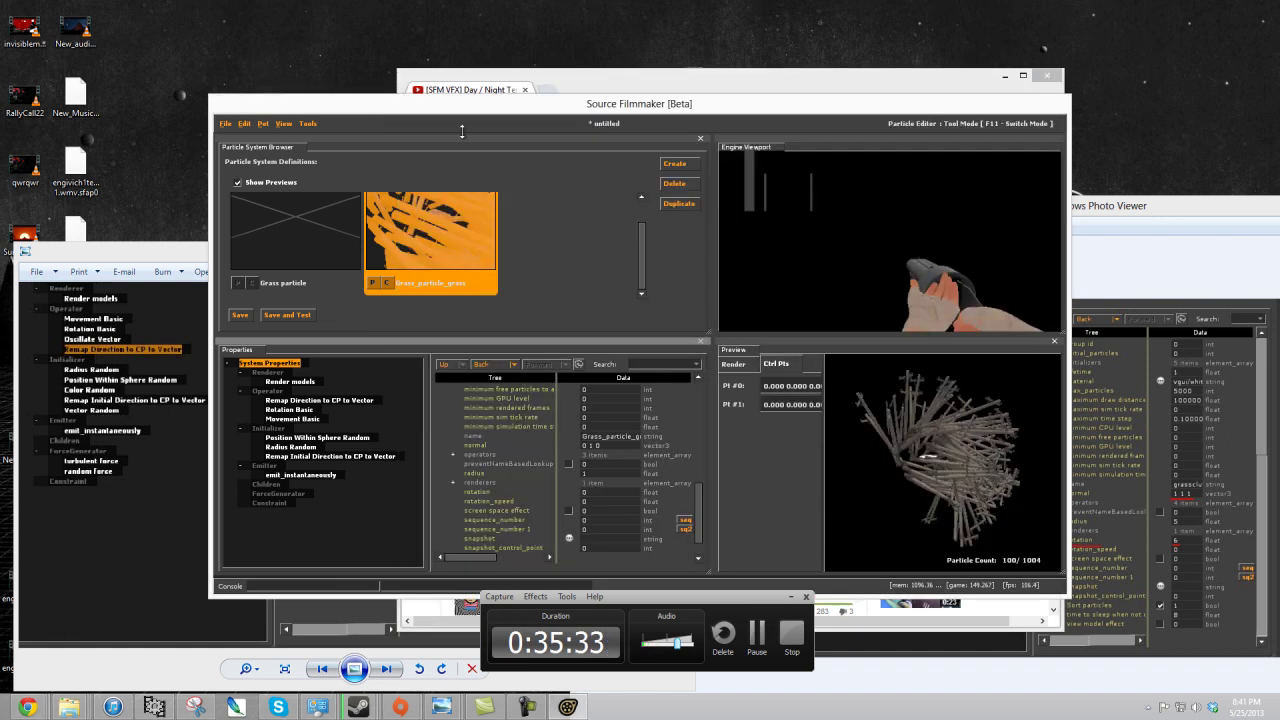
left_click_drag(562, 110, 450, 26)
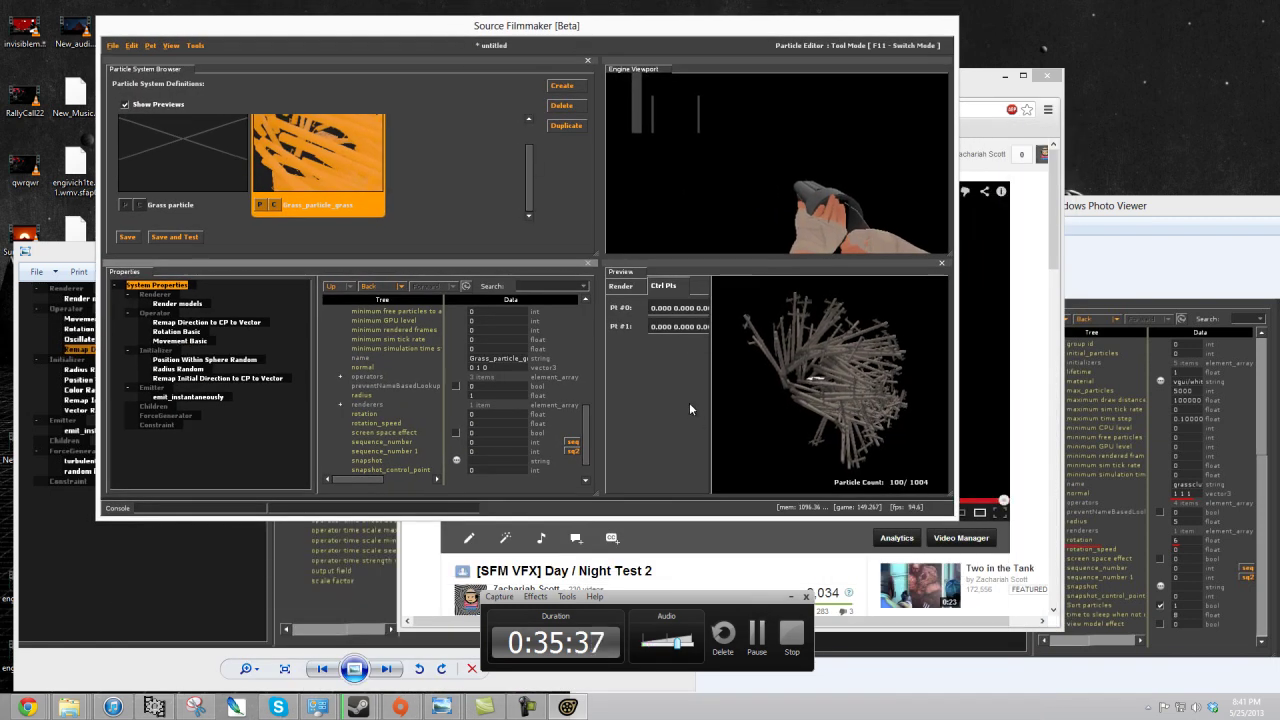